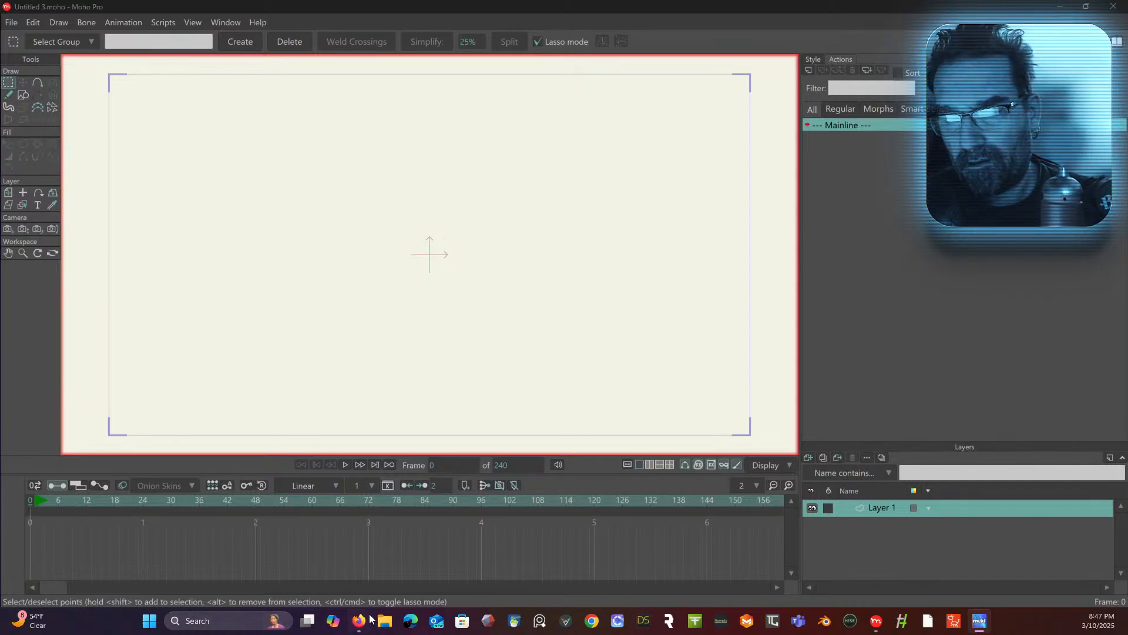
- Sketch the character's rounded torso and short legs freehand in the middle of the canvas
mouse_move(362, 622)
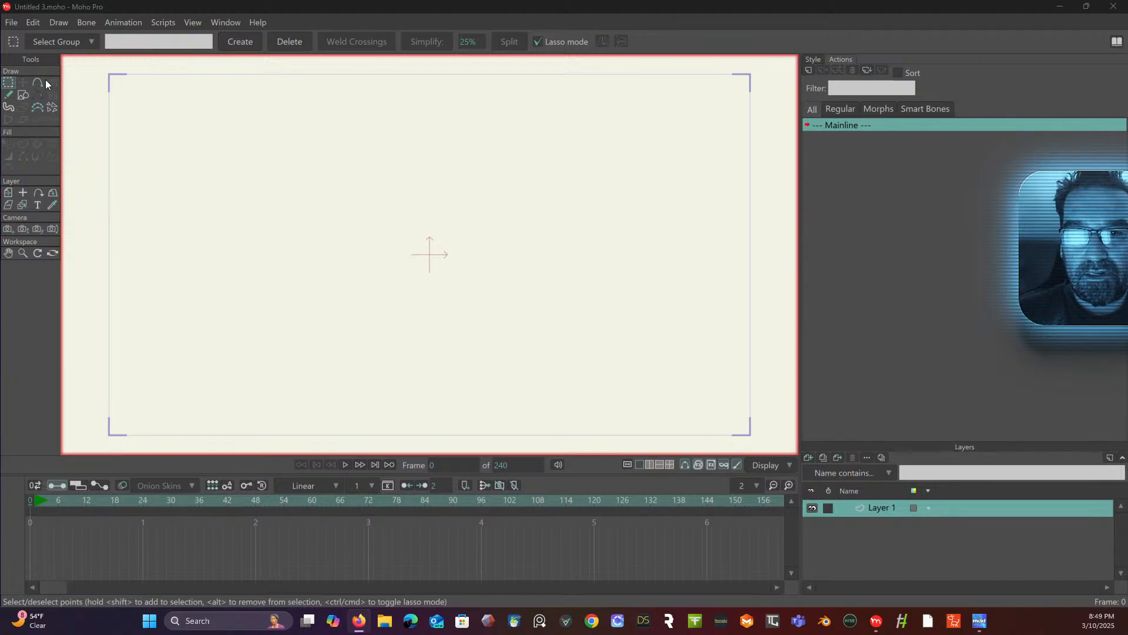
click(12, 96)
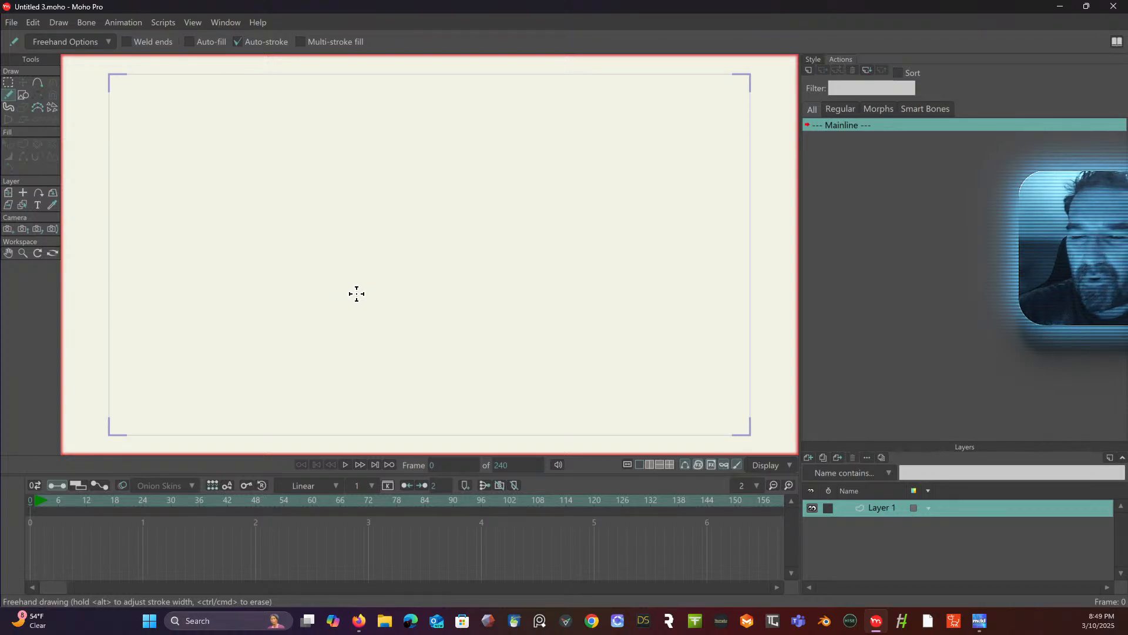
mouse_move(362, 327)
mouse_down()
mouse_move(303, 217)
mouse_move(374, 203)
mouse_move(436, 212)
mouse_move(469, 307)
mouse_up()
mouse_move(355, 315)
mouse_down()
mouse_move(334, 223)
mouse_move(401, 222)
mouse_move(348, 203)
mouse_up()
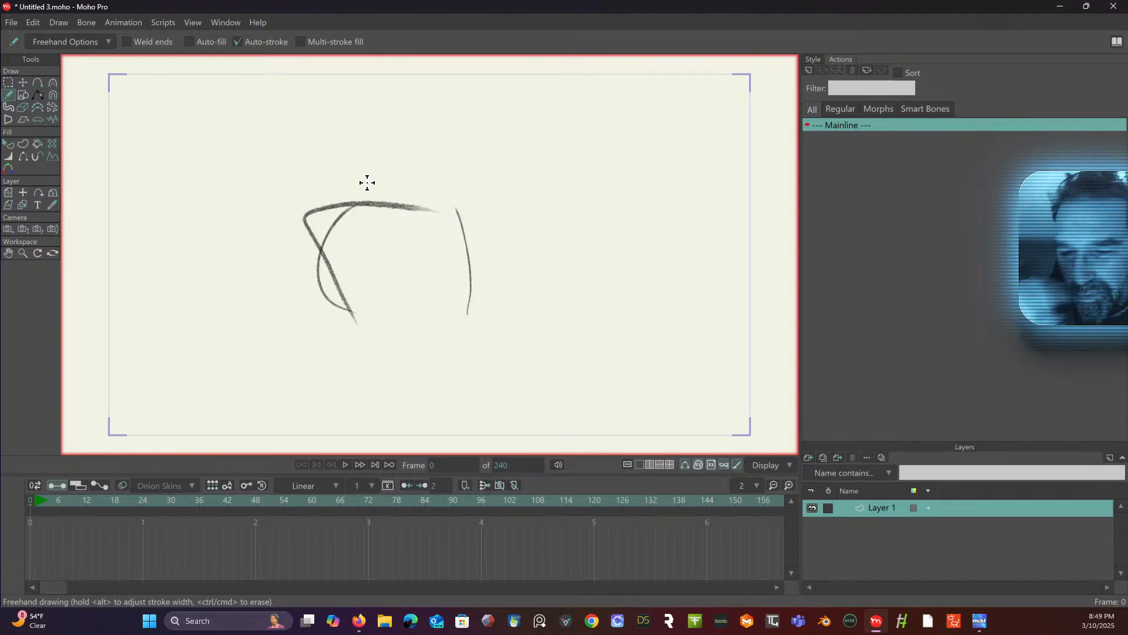
mouse_move(343, 313)
mouse_down()
mouse_move(365, 335)
mouse_move(408, 336)
mouse_move(405, 318)
mouse_move(443, 340)
mouse_move(476, 271)
mouse_move(345, 315)
mouse_move(418, 323)
mouse_move(477, 291)
mouse_up()
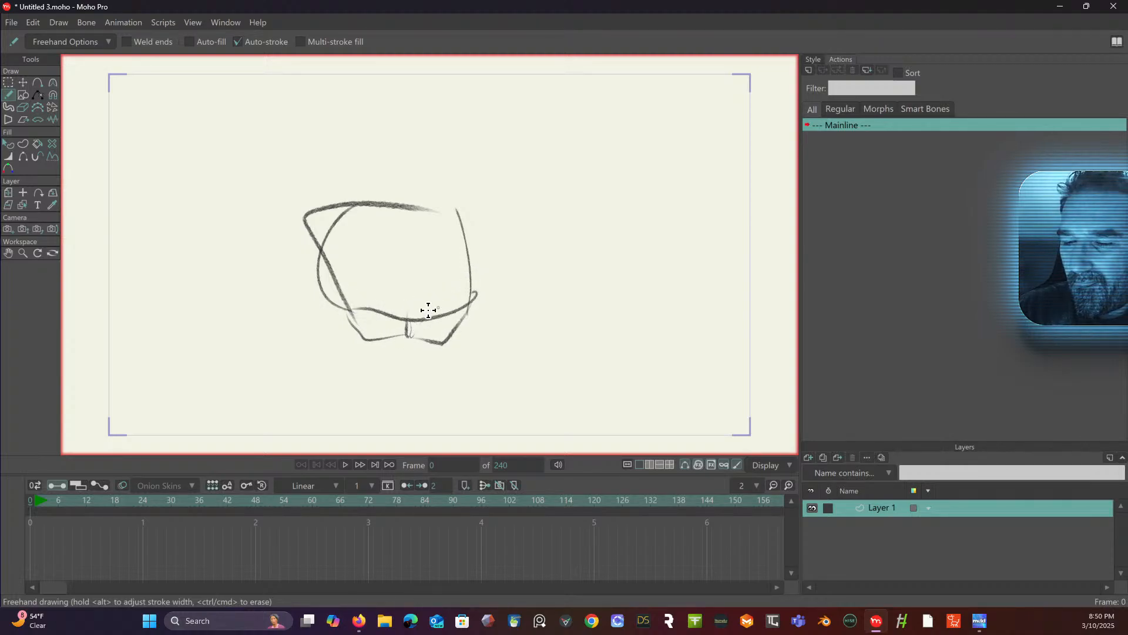
- Sketch two curved arms ending in round hands, and add feet below the short legs
mouse_move(456, 209)
mouse_down()
mouse_move(499, 252)
mouse_move(498, 293)
mouse_up()
mouse_move(325, 212)
mouse_down()
mouse_move(274, 268)
mouse_move(303, 289)
mouse_move(281, 301)
mouse_up()
mouse_move(280, 262)
mouse_down()
mouse_move(295, 283)
mouse_move(280, 255)
mouse_move(294, 303)
mouse_move(254, 281)
mouse_move(291, 280)
mouse_up()
mouse_move(505, 263)
mouse_down()
mouse_move(485, 294)
mouse_move(504, 264)
mouse_up()
mouse_move(350, 203)
mouse_down()
mouse_move(349, 300)
mouse_move(325, 274)
mouse_move(345, 196)
mouse_up()
mouse_move(294, 245)
mouse_down()
mouse_move(376, 204)
mouse_move(503, 260)
mouse_up()
mouse_move(353, 345)
mouse_down()
mouse_move(399, 353)
mouse_move(414, 321)
mouse_move(409, 345)
mouse_move(426, 359)
mouse_move(473, 307)
mouse_move(502, 314)
mouse_move(429, 332)
mouse_move(452, 347)
mouse_move(452, 333)
mouse_move(452, 357)
mouse_move(412, 358)
mouse_move(404, 341)
mouse_move(357, 358)
mouse_move(376, 339)
mouse_up()
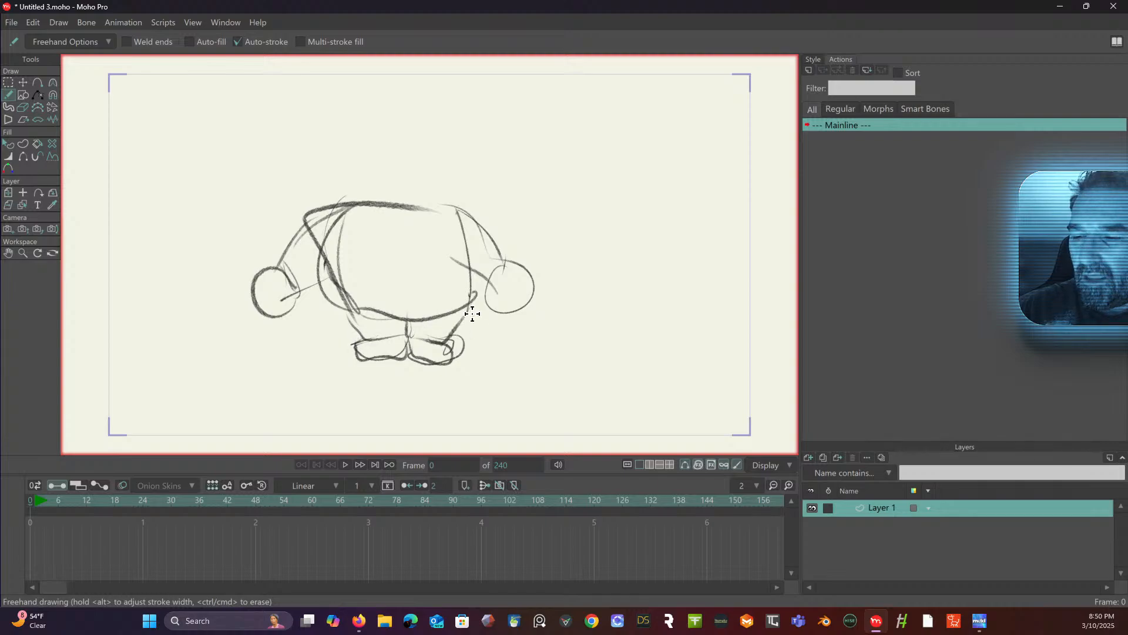
- Erase the overlapping strokes on the torso's left side and redraw that side as one curved line
click(23, 107)
mouse_move(312, 233)
mouse_down()
mouse_move(314, 194)
mouse_move(334, 188)
mouse_move(340, 213)
mouse_move(309, 252)
mouse_move(340, 299)
mouse_move(333, 254)
mouse_move(338, 264)
mouse_move(349, 214)
mouse_move(317, 271)
mouse_move(314, 258)
mouse_move(319, 304)
mouse_move(344, 303)
mouse_up()
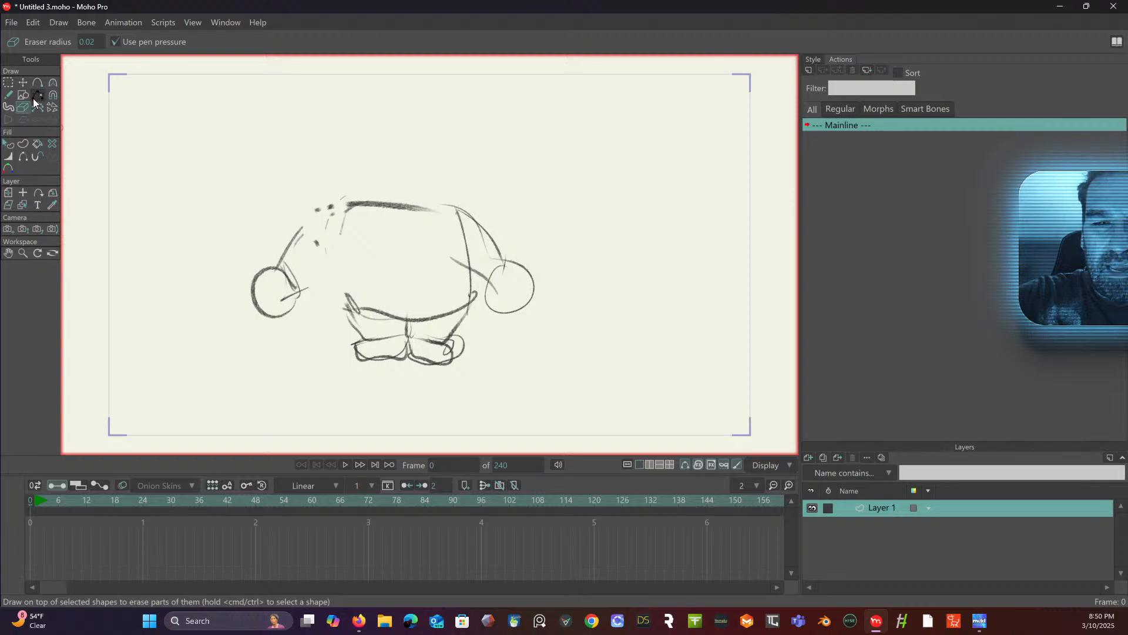
click(9, 94)
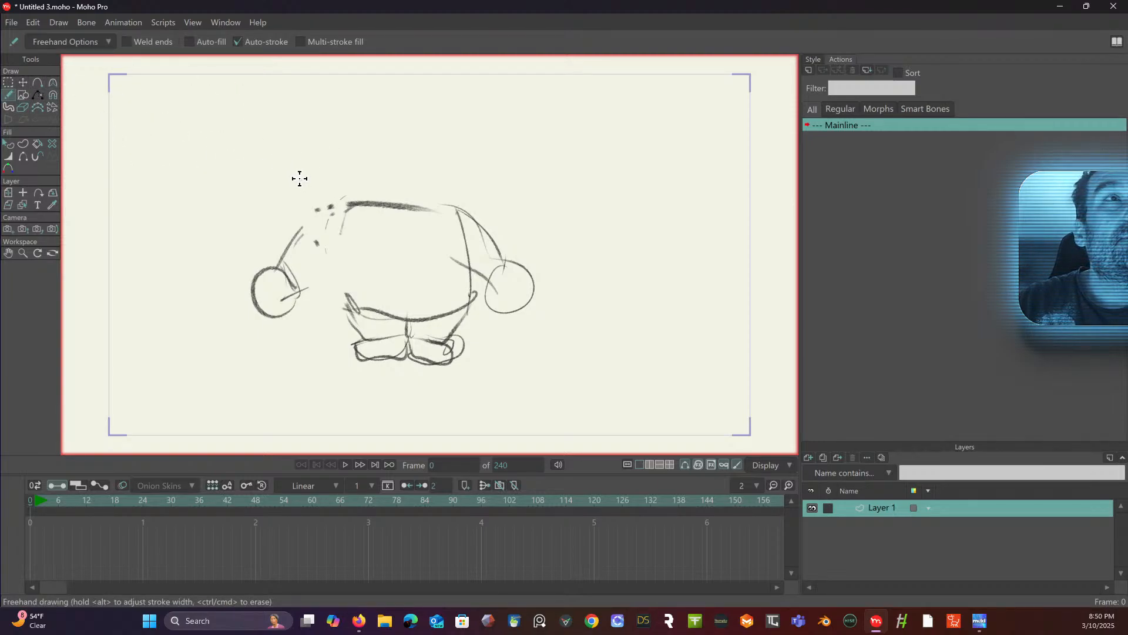
drag(348, 299, 346, 203)
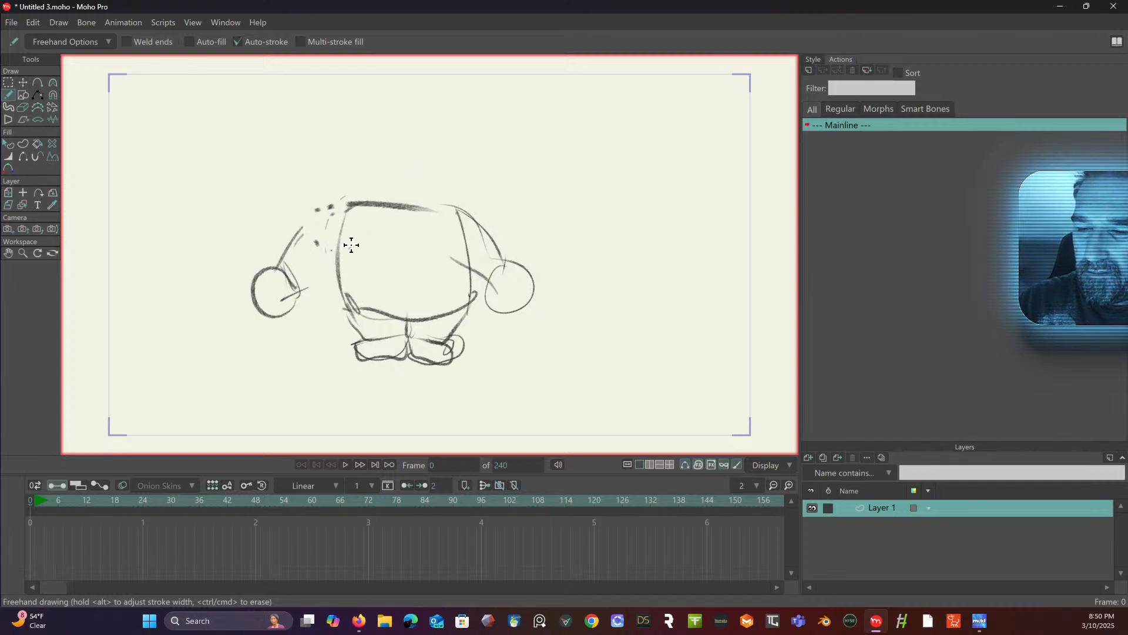
- Delete the leftover stray marks between the left arm and the torso
click(10, 84)
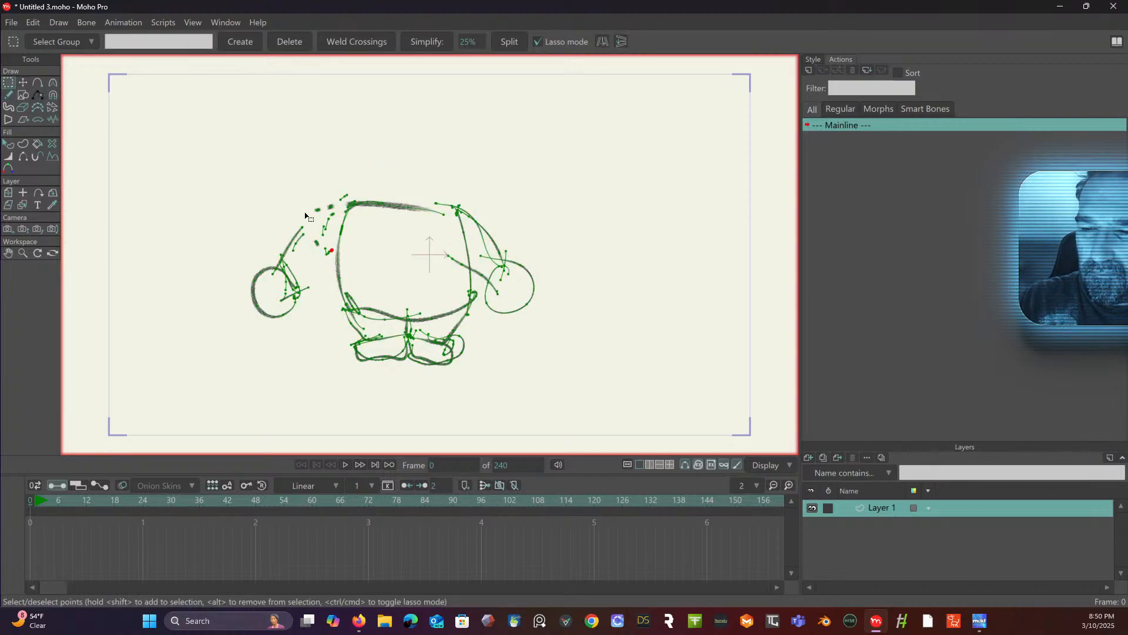
mouse_move(312, 200)
mouse_down()
mouse_move(315, 265)
mouse_move(347, 240)
mouse_move(338, 257)
mouse_move(344, 215)
mouse_move(307, 197)
mouse_move(326, 265)
mouse_move(250, 241)
mouse_move(311, 218)
mouse_up()
key(Delete)
- Try to move the selected points of the left arm and hand closer to the torso
click(24, 84)
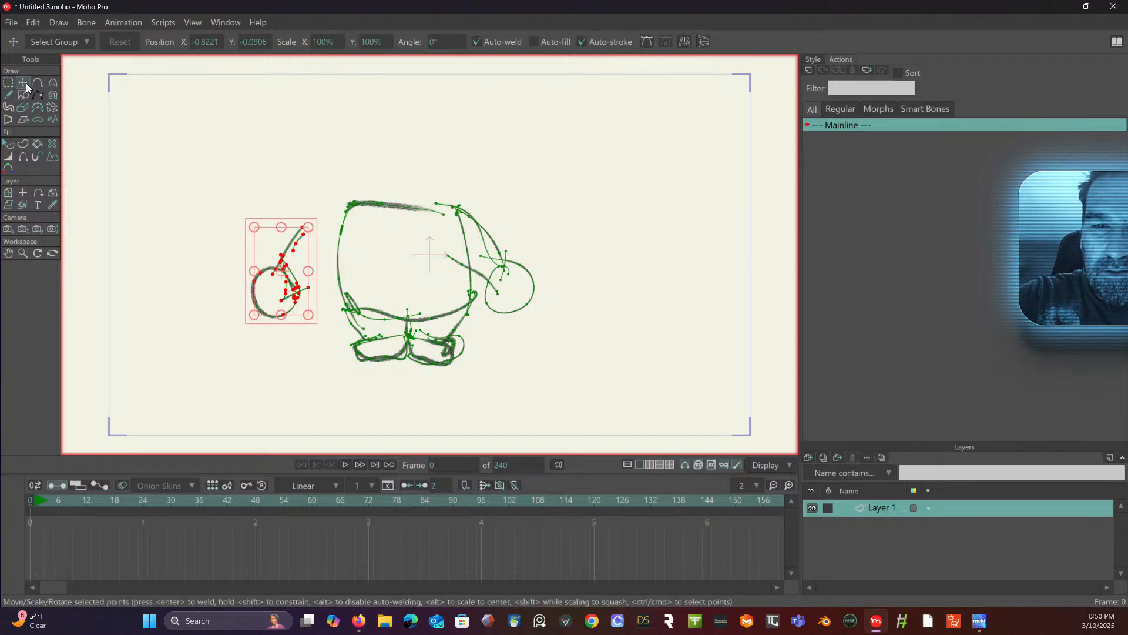
drag(305, 256, 330, 237)
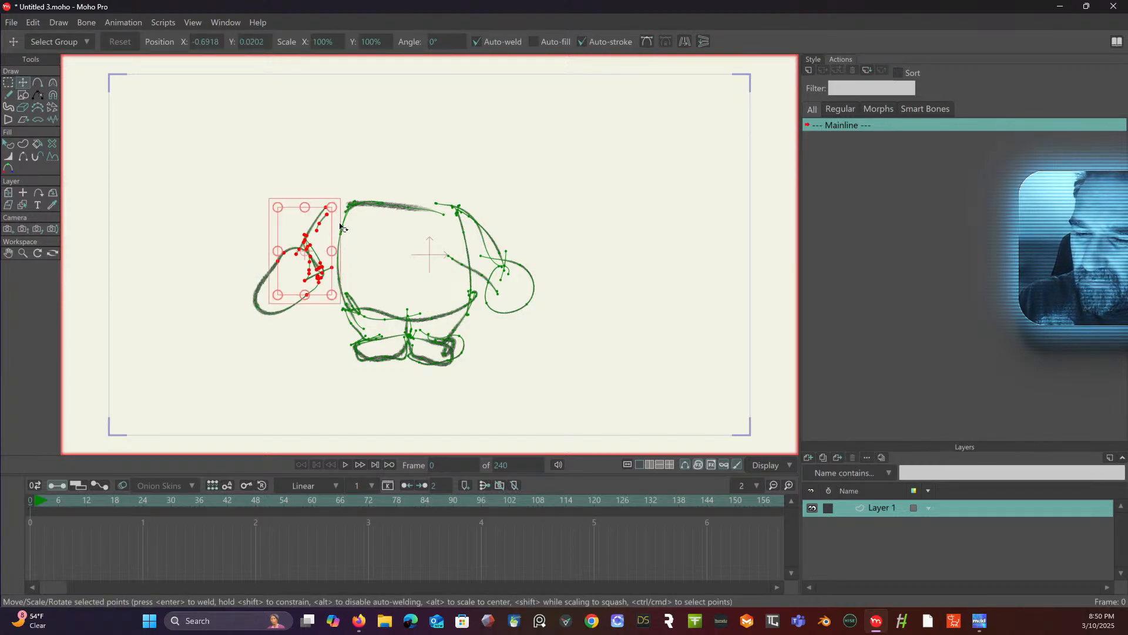
key(ctrl+z)
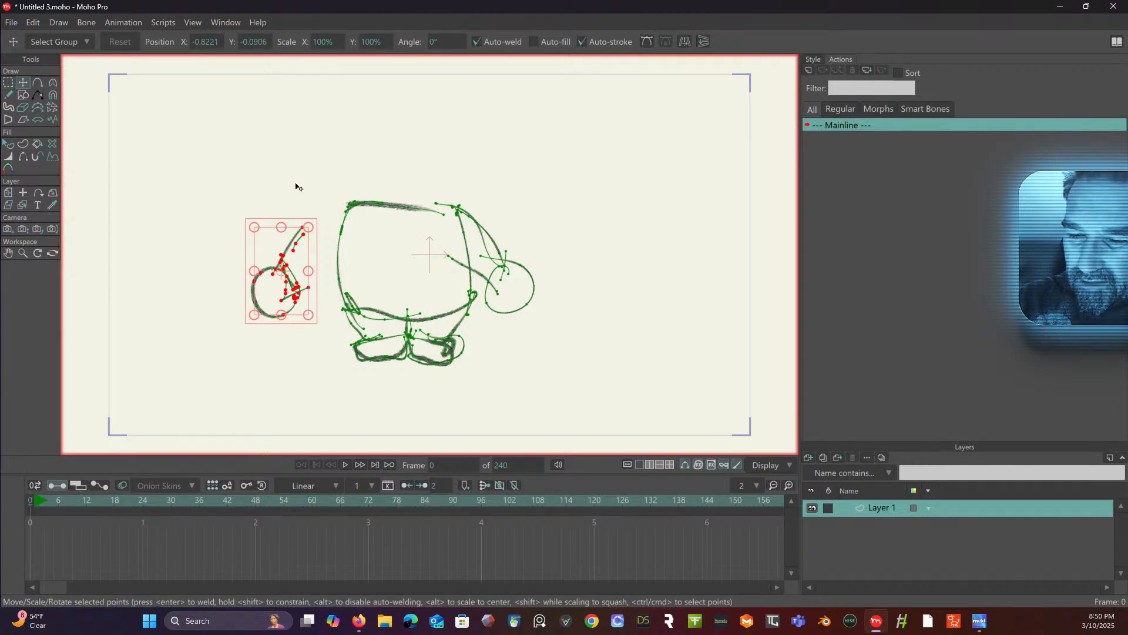
- Select the complete left arm and hand, move them closer to the torso, and clear the selection
click(8, 83)
mouse_move(256, 163)
mouse_down()
mouse_move(225, 294)
mouse_move(291, 328)
mouse_up()
mouse_move(315, 231)
mouse_down()
mouse_move(315, 219)
mouse_move(309, 248)
mouse_move(327, 233)
mouse_move(321, 256)
mouse_move(322, 246)
mouse_up()
click(20, 83)
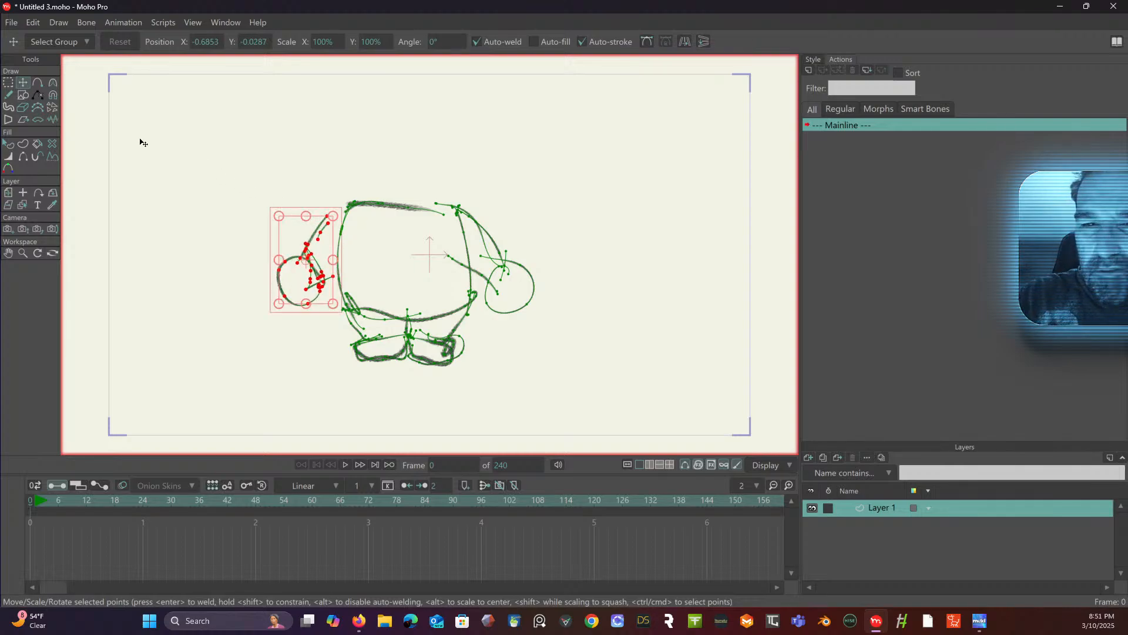
click(9, 83)
click(141, 134)
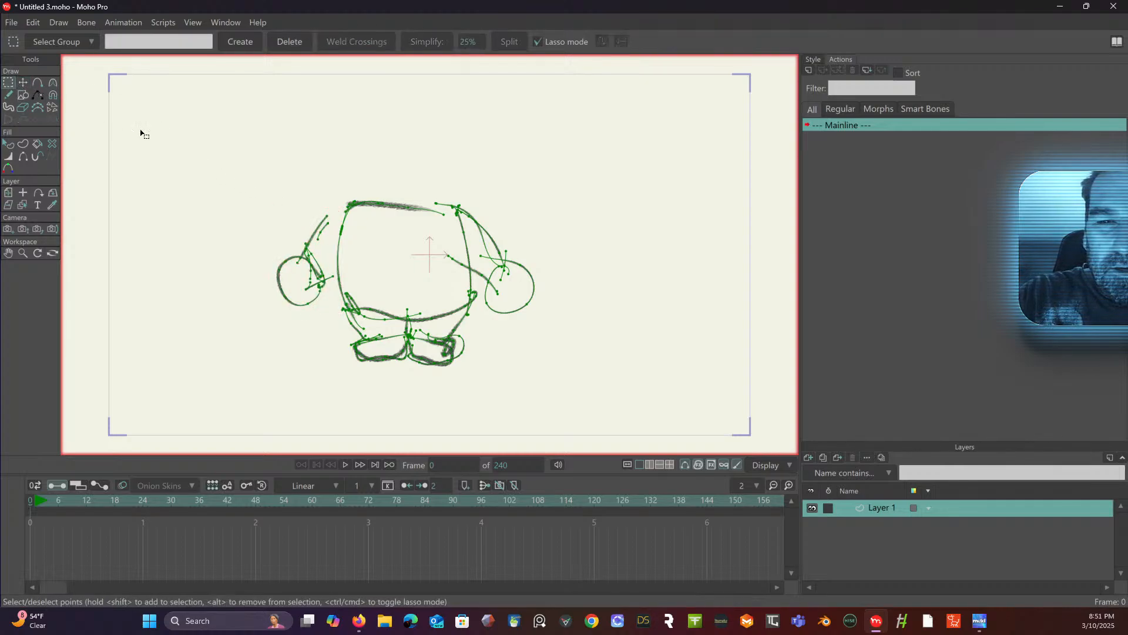
- Draw freehand lines joining the left arm to the torso and reinforcing the right shoulder and upper arm
click(10, 95)
drag(326, 222, 352, 202)
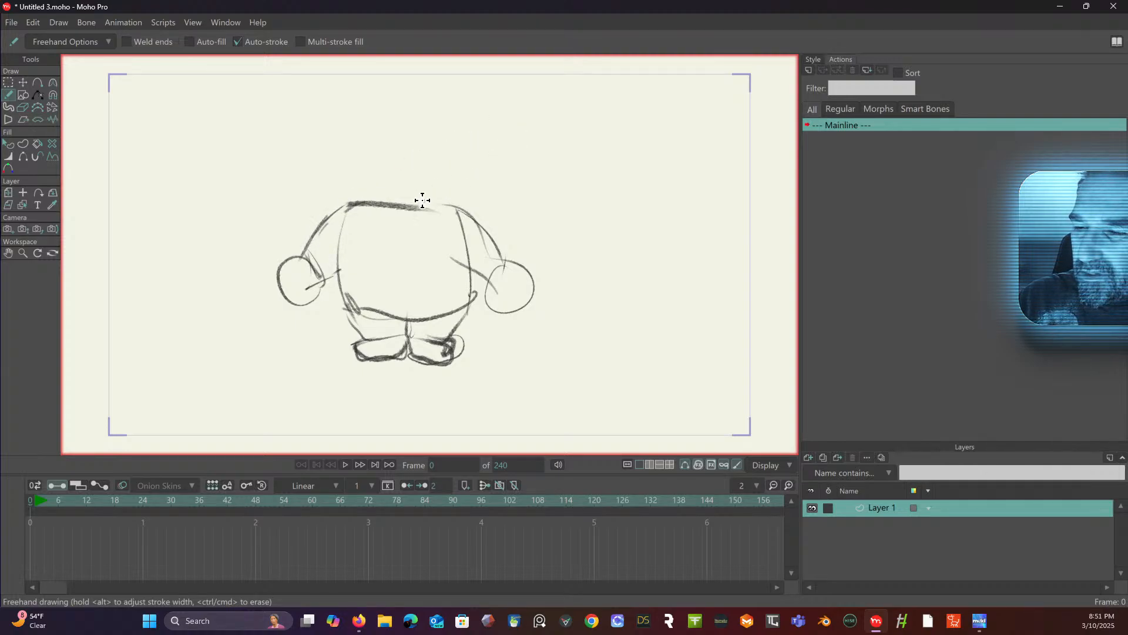
mouse_move(390, 201)
mouse_down()
mouse_move(458, 199)
mouse_move(503, 256)
mouse_up()
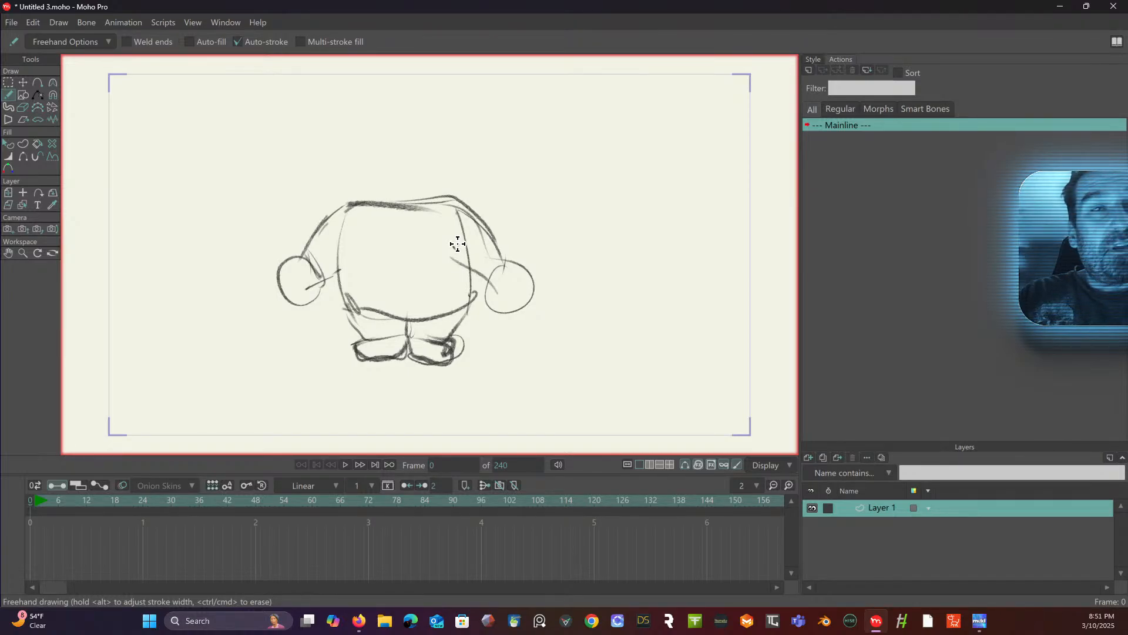
- Sketch a belt with a round buckle and a diagonal chest strap with a small round detail
mouse_move(359, 305)
mouse_down()
mouse_move(416, 319)
mouse_move(460, 303)
mouse_up()
drag(365, 311, 462, 295)
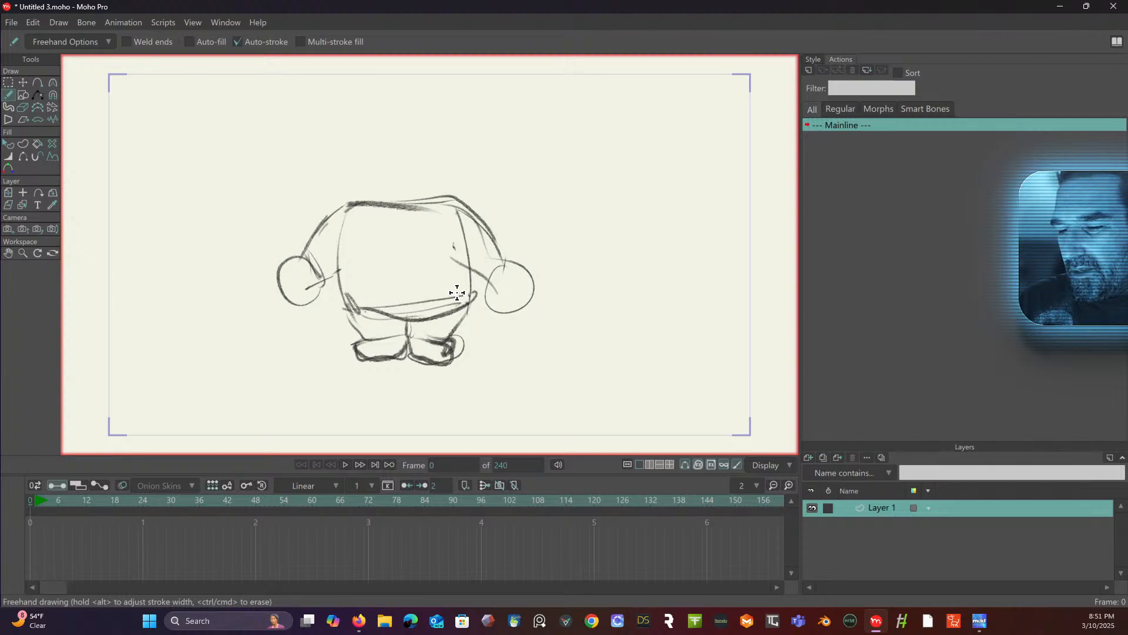
mouse_move(360, 315)
mouse_down()
mouse_move(452, 305)
mouse_move(395, 311)
mouse_move(416, 311)
mouse_up()
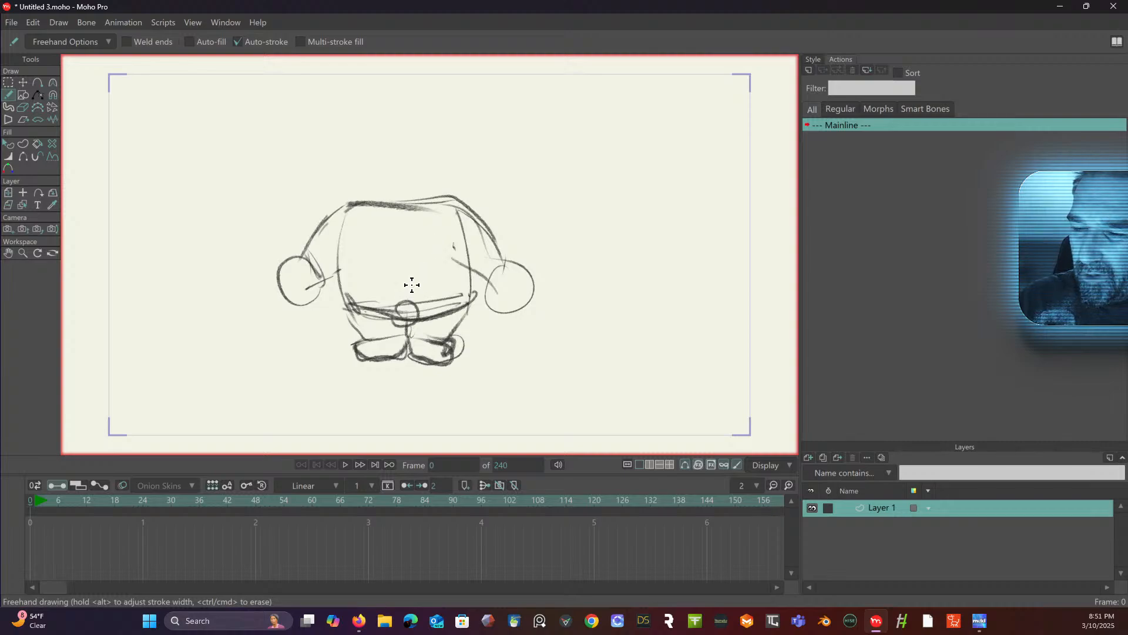
mouse_move(447, 213)
mouse_down()
mouse_move(346, 303)
mouse_move(452, 222)
mouse_move(349, 318)
mouse_move(455, 228)
mouse_up()
mouse_move(389, 276)
mouse_down()
mouse_move(354, 293)
mouse_move(370, 283)
mouse_up()
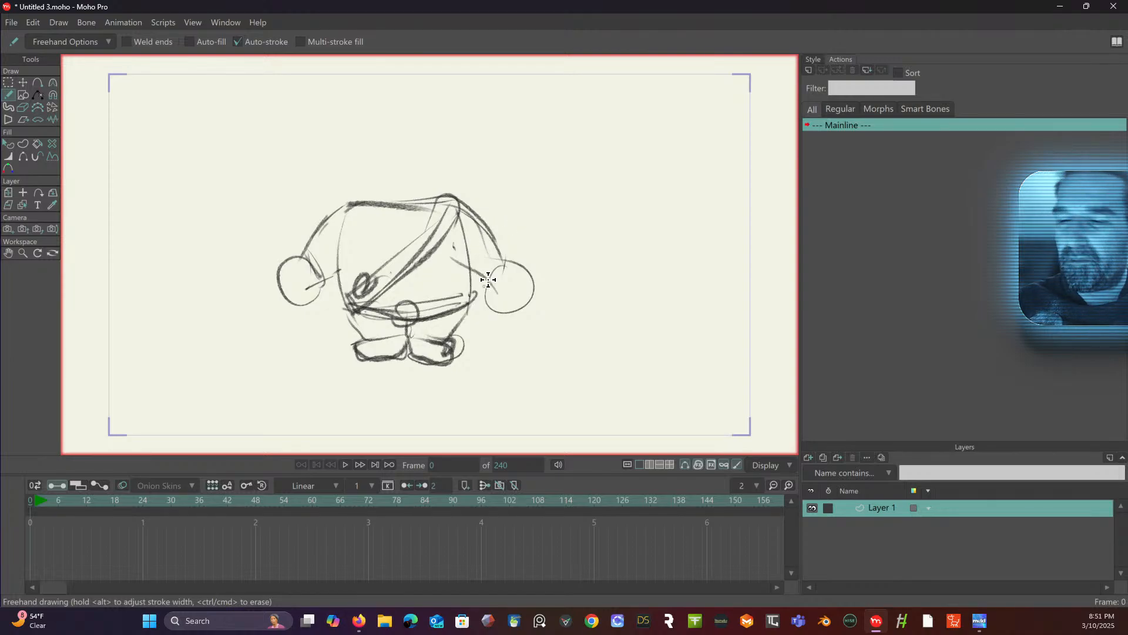
- Sketch a rounded shoulder pad over each of the character's shoulders
drag(460, 229, 494, 224)
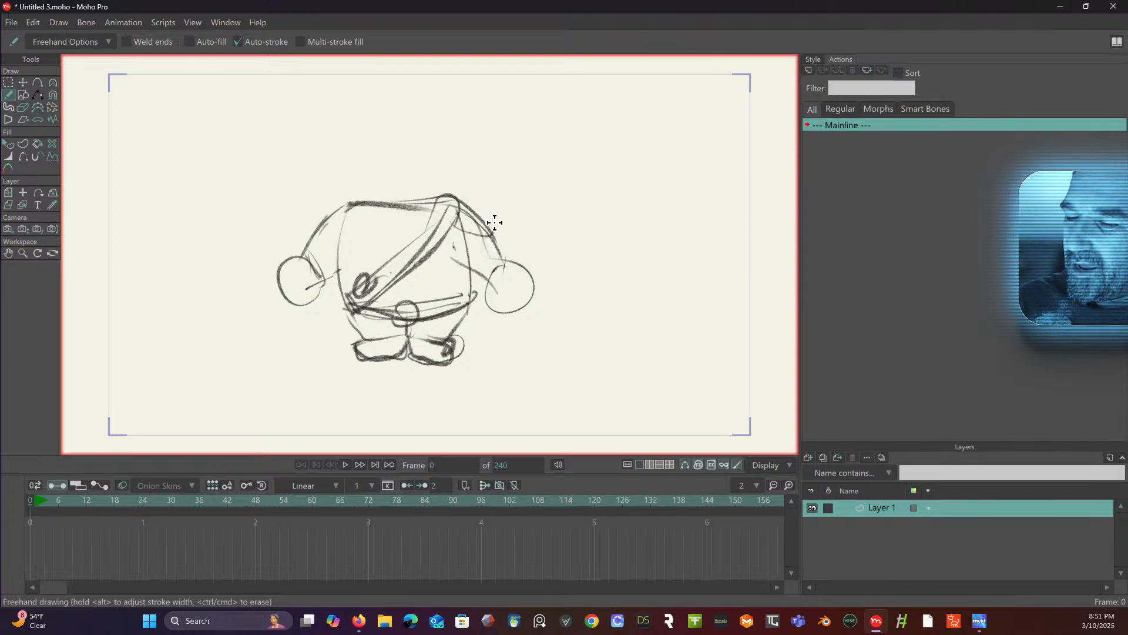
drag(438, 195, 500, 218)
mouse_move(337, 230)
mouse_down()
mouse_move(350, 182)
mouse_move(325, 245)
mouse_up()
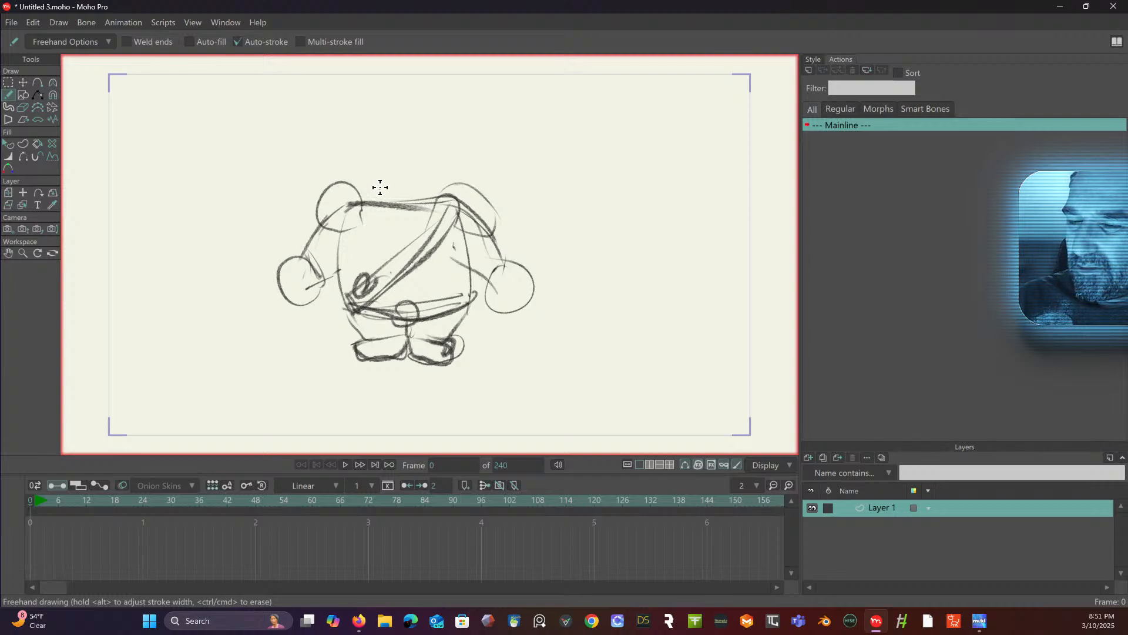
- Sketch a domed helmet above the torso with a dark, filled-in T-shaped visor
mouse_move(338, 200)
mouse_down()
mouse_move(464, 182)
mouse_move(383, 146)
mouse_move(351, 204)
mouse_move(409, 153)
mouse_move(456, 181)
mouse_move(397, 227)
mouse_up()
key(ctrl+z)
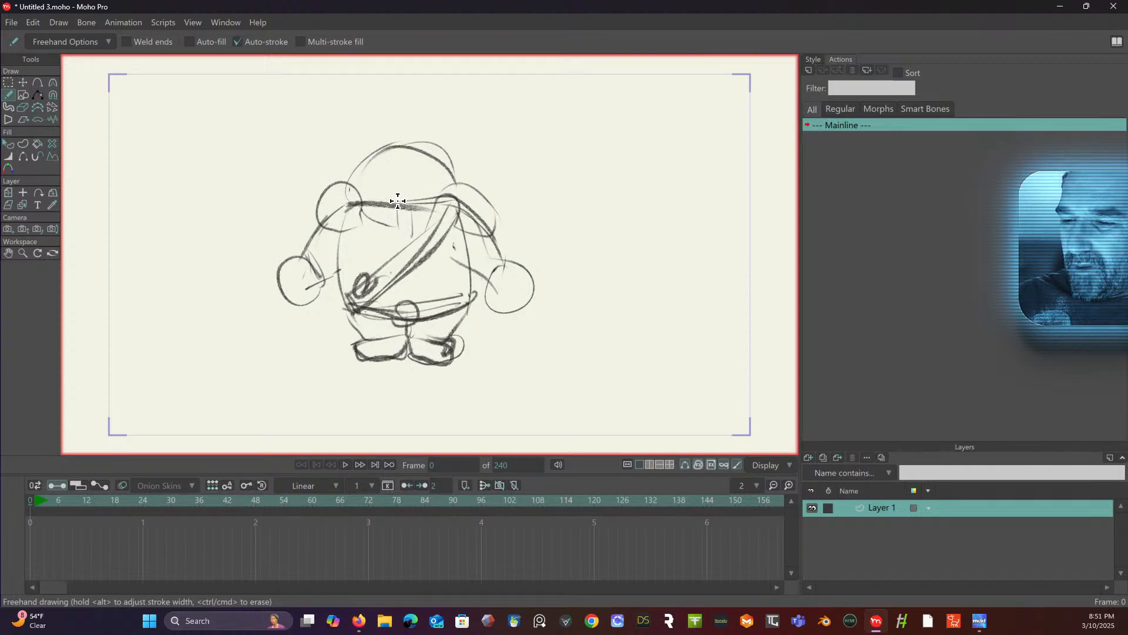
mouse_move(419, 194)
mouse_down()
mouse_move(390, 185)
mouse_move(433, 194)
mouse_move(385, 183)
mouse_move(394, 236)
mouse_move(408, 202)
mouse_move(409, 231)
mouse_up()
mouse_move(375, 197)
mouse_down()
mouse_move(421, 185)
mouse_move(394, 213)
mouse_move(411, 210)
mouse_move(384, 195)
mouse_move(398, 189)
mouse_move(408, 225)
mouse_move(430, 221)
mouse_move(391, 231)
mouse_move(347, 199)
mouse_move(396, 133)
mouse_move(355, 177)
mouse_move(424, 143)
mouse_move(456, 188)
mouse_move(434, 220)
mouse_up()
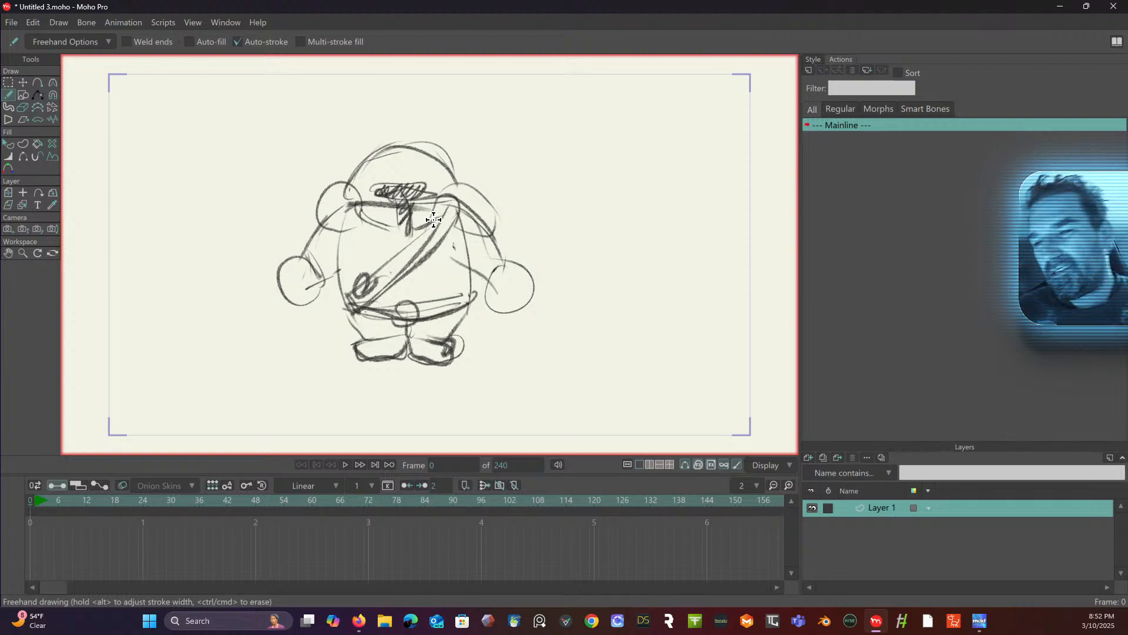
- Erase the overlapping construction lines inside the shoulder pads and the round detail on the chest strap
key(e)
mouse_move(463, 175)
mouse_down()
mouse_move(453, 197)
mouse_move(487, 220)
mouse_up()
mouse_move(328, 218)
mouse_down()
mouse_move(354, 209)
mouse_move(349, 195)
mouse_move(391, 209)
mouse_up()
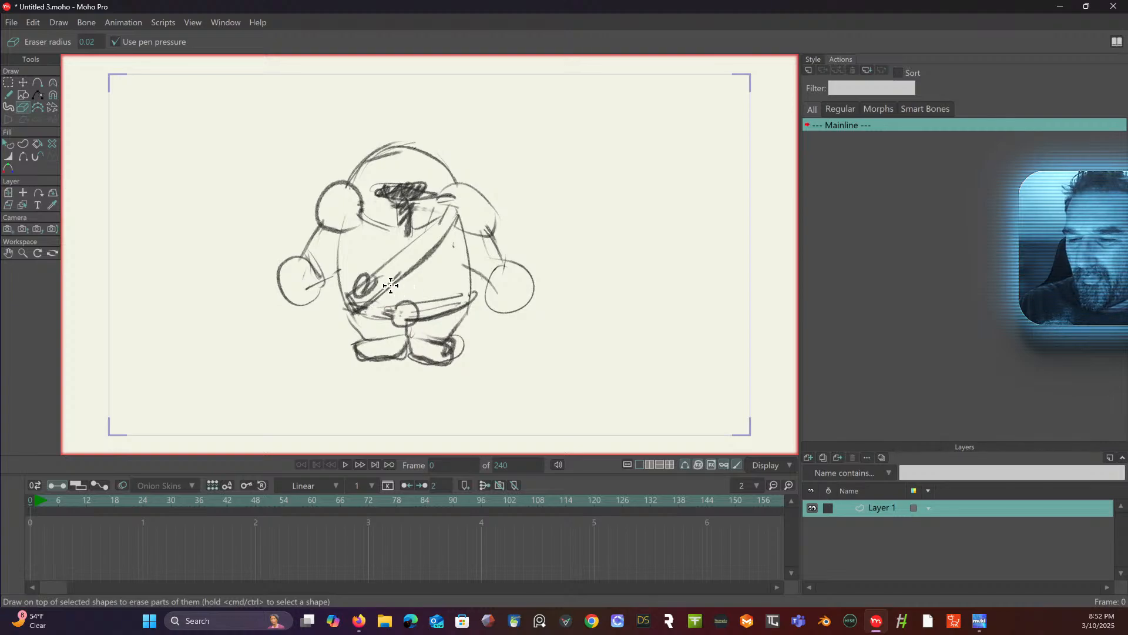
mouse_move(357, 287)
mouse_down()
mouse_move(370, 273)
mouse_move(364, 291)
mouse_move(376, 282)
mouse_up()
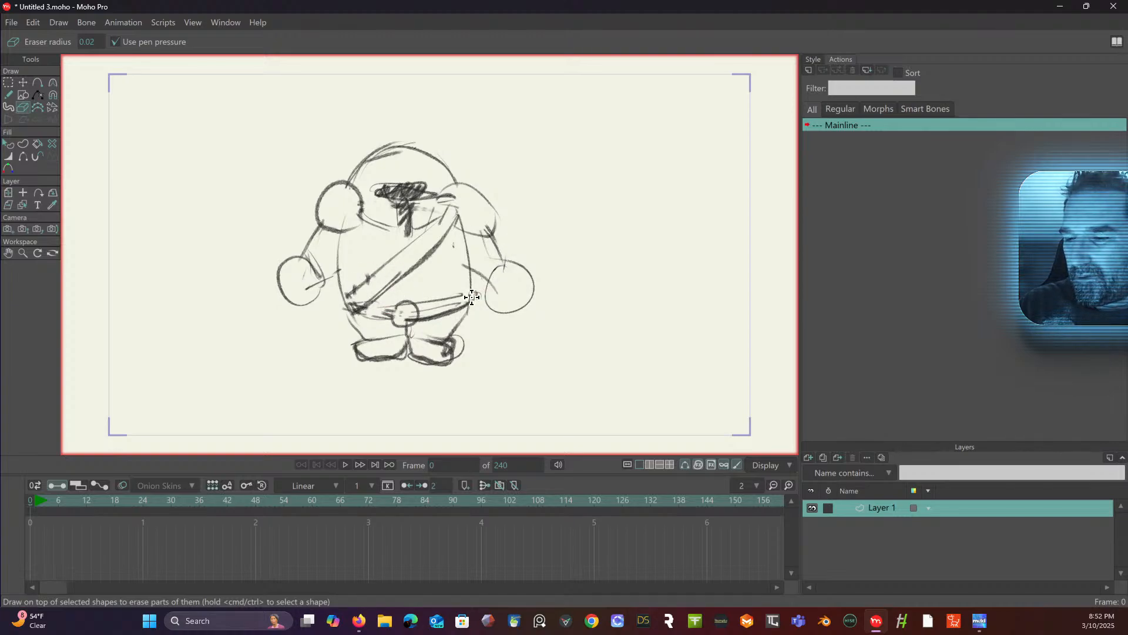
- Erase excess lines around the right arm and hand, and redraw the hand as a smaller round shape
drag(475, 274, 493, 249)
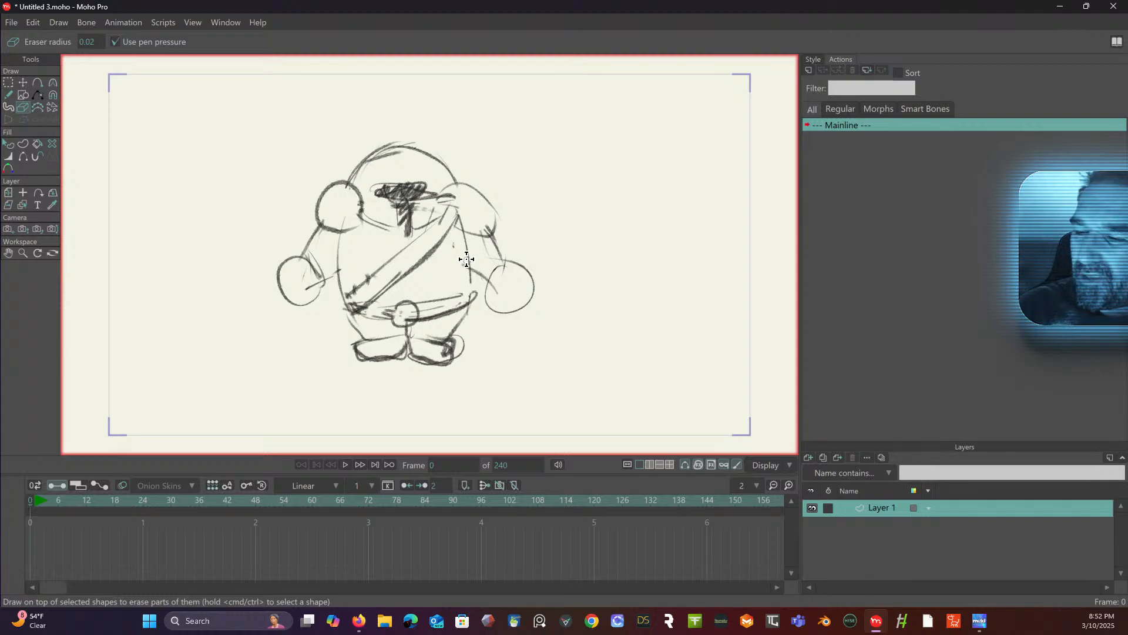
mouse_move(506, 276)
mouse_down()
mouse_move(489, 307)
mouse_move(531, 288)
mouse_up()
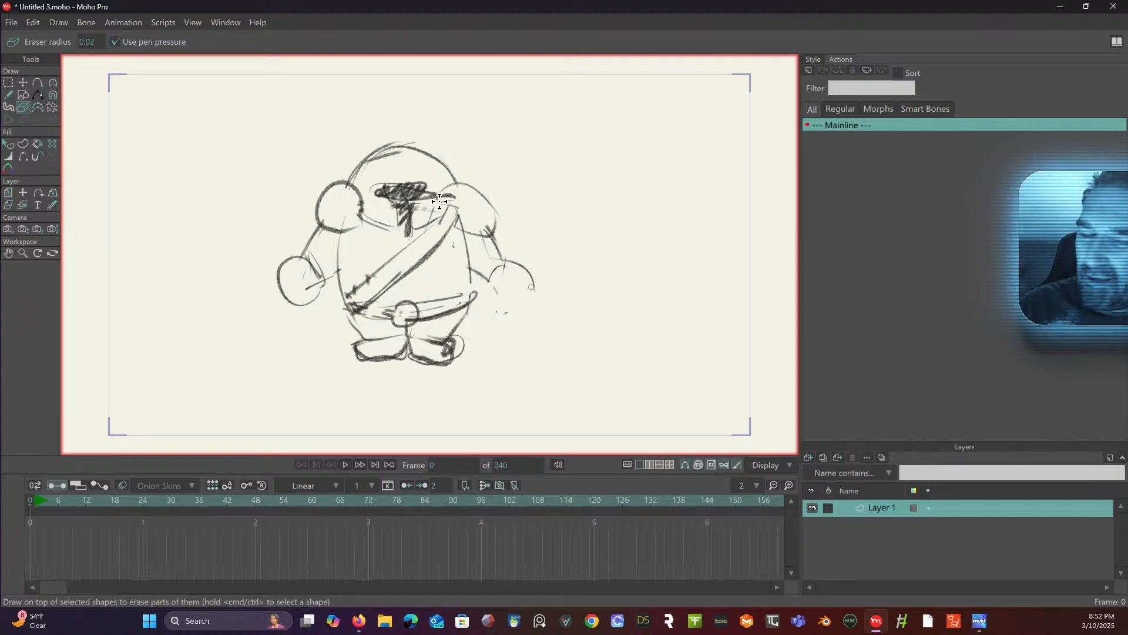
click(10, 96)
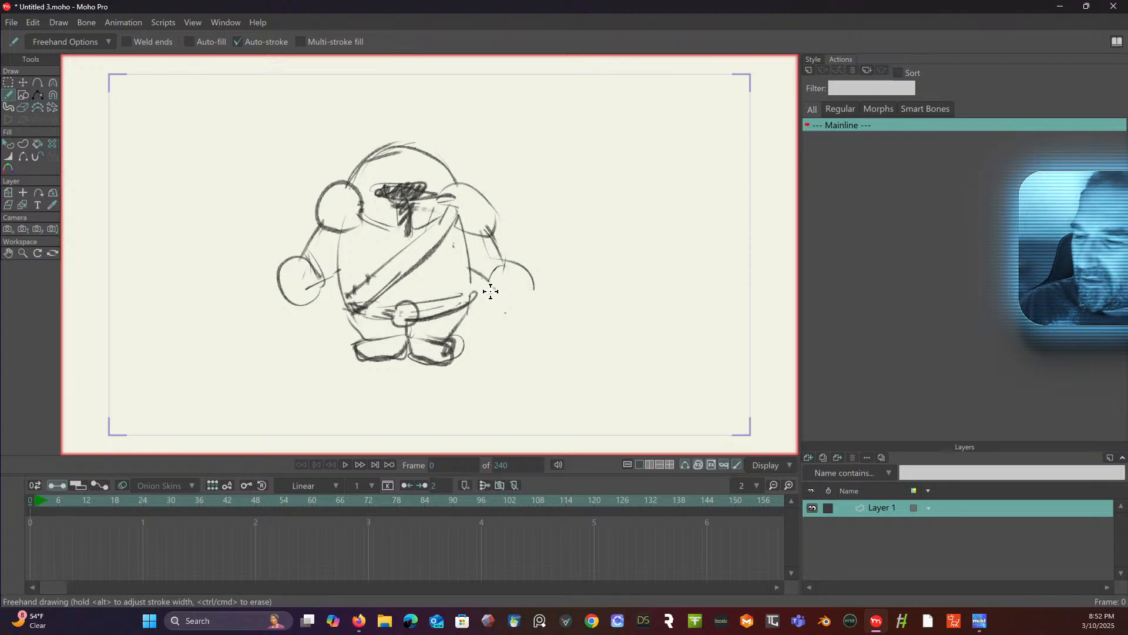
mouse_move(492, 280)
mouse_down()
mouse_move(514, 262)
mouse_move(505, 298)
mouse_move(529, 276)
mouse_move(506, 254)
mouse_move(520, 302)
mouse_move(497, 310)
mouse_up()
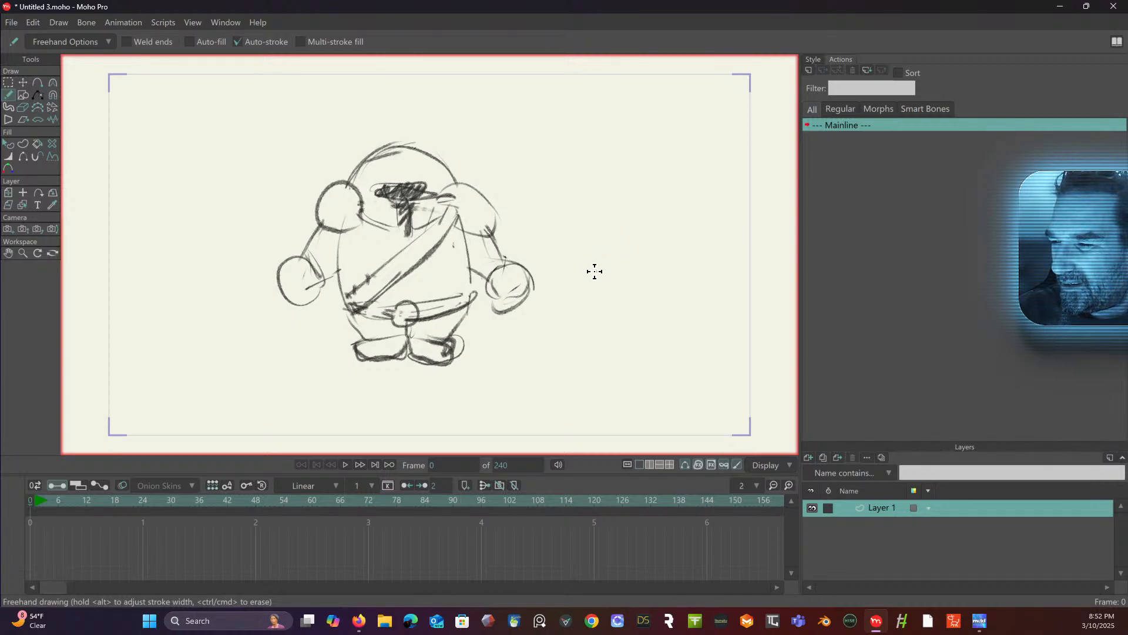
- Sketch a second, smaller helmeted figure beside the first, with a torso tapering to the feet and short arms
mouse_move(593, 271)
mouse_down()
mouse_move(583, 189)
mouse_move(678, 184)
mouse_move(697, 197)
mouse_move(623, 292)
mouse_up()
mouse_move(556, 185)
mouse_down()
mouse_move(695, 195)
mouse_move(641, 289)
mouse_move(595, 275)
mouse_move(601, 285)
mouse_move(590, 294)
mouse_move(658, 292)
mouse_up()
mouse_move(575, 184)
mouse_down()
mouse_move(628, 148)
mouse_move(677, 203)
mouse_up()
mouse_move(581, 188)
mouse_down()
mouse_move(617, 208)
mouse_move(616, 177)
mouse_move(593, 178)
mouse_move(642, 180)
mouse_move(594, 180)
mouse_move(637, 180)
mouse_move(619, 189)
mouse_move(621, 207)
mouse_move(673, 187)
mouse_up()
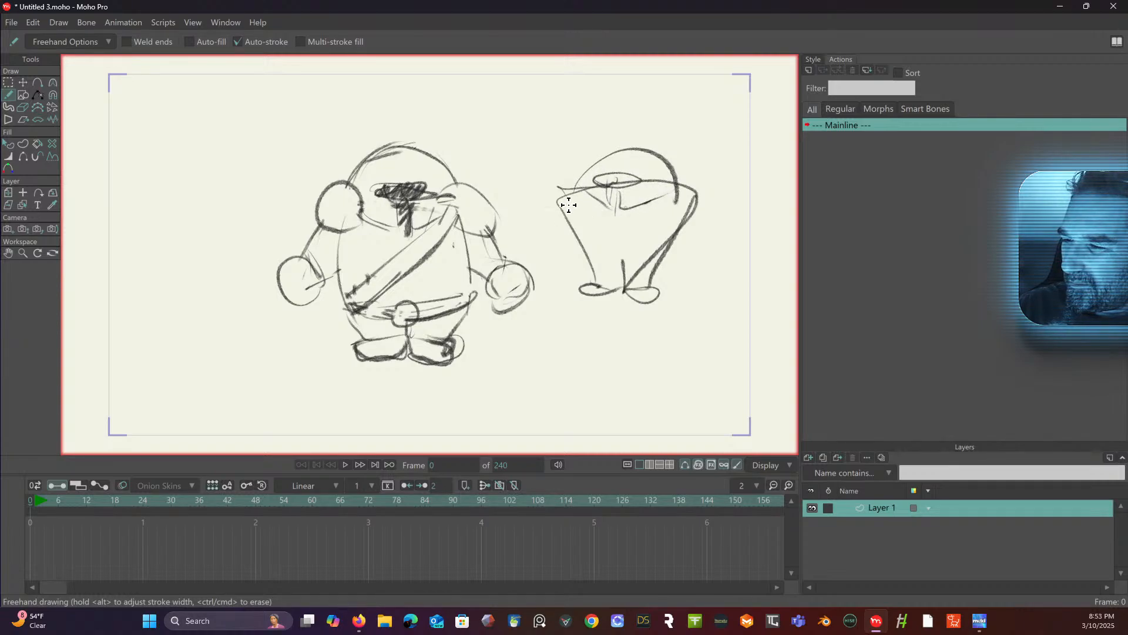
drag(574, 188, 558, 244)
mouse_move(697, 191)
mouse_down()
mouse_move(672, 186)
mouse_move(698, 231)
mouse_move(676, 259)
mouse_up()
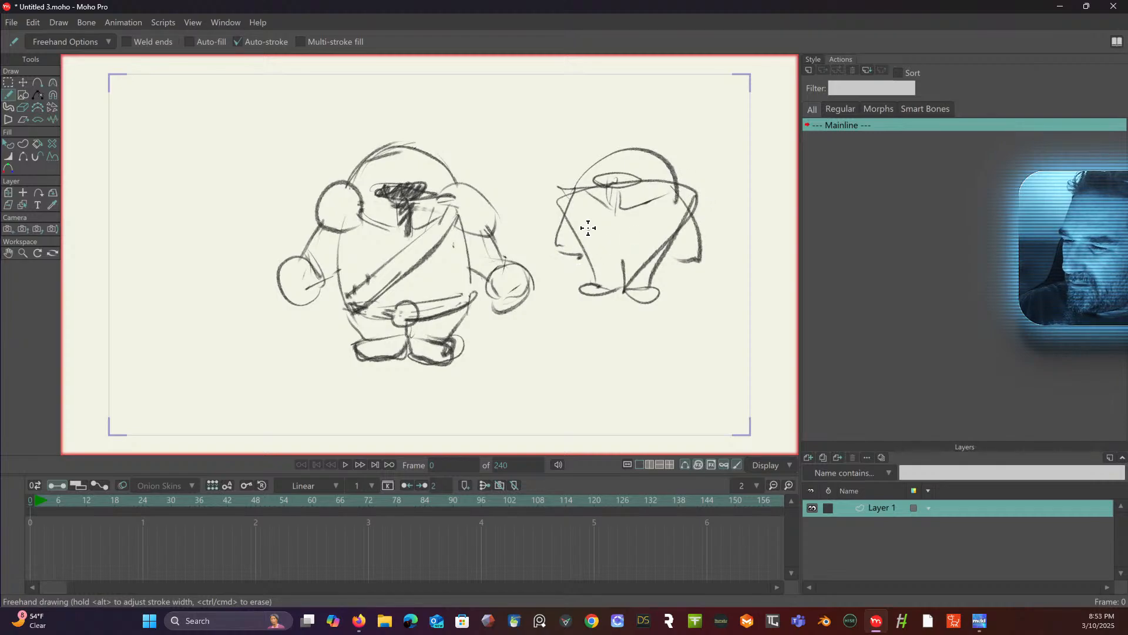
- Redraw both sides of the first character's torso as darker lines tapering inward to the belt
drag(476, 230, 464, 274)
drag(333, 228, 344, 297)
drag(474, 232, 451, 299)
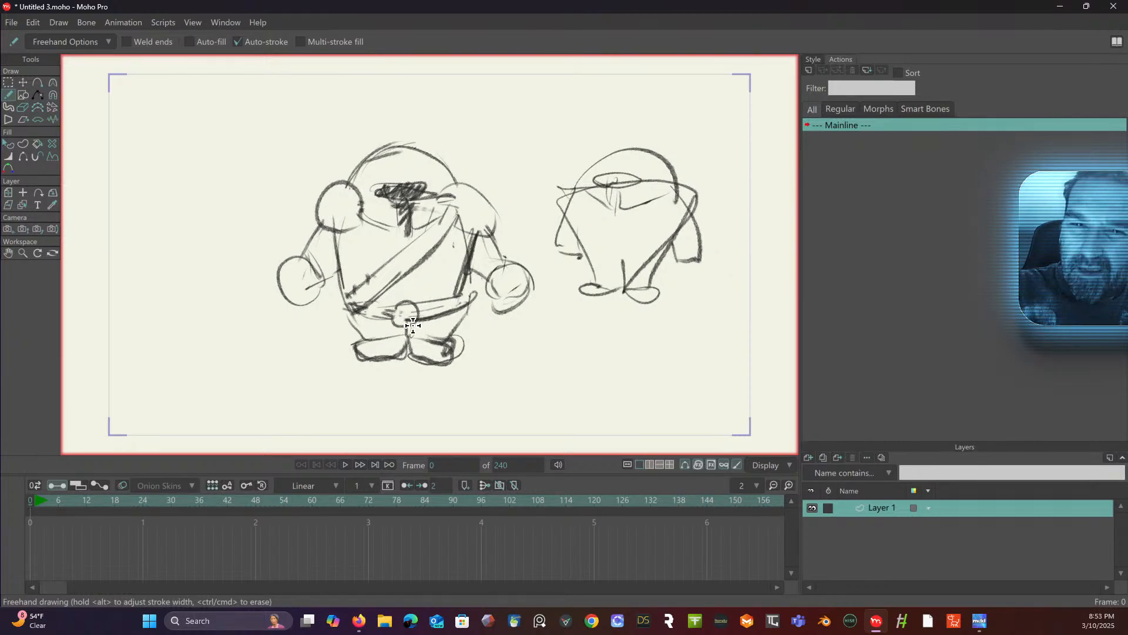
- Erase the diagonal chest strap and the stray lines between the helmet and the right shoulder pad
click(23, 107)
mouse_move(409, 245)
mouse_down()
mouse_move(368, 272)
mouse_move(382, 289)
mouse_move(454, 224)
mouse_up()
mouse_move(392, 276)
mouse_down()
mouse_move(430, 252)
mouse_move(356, 309)
mouse_up()
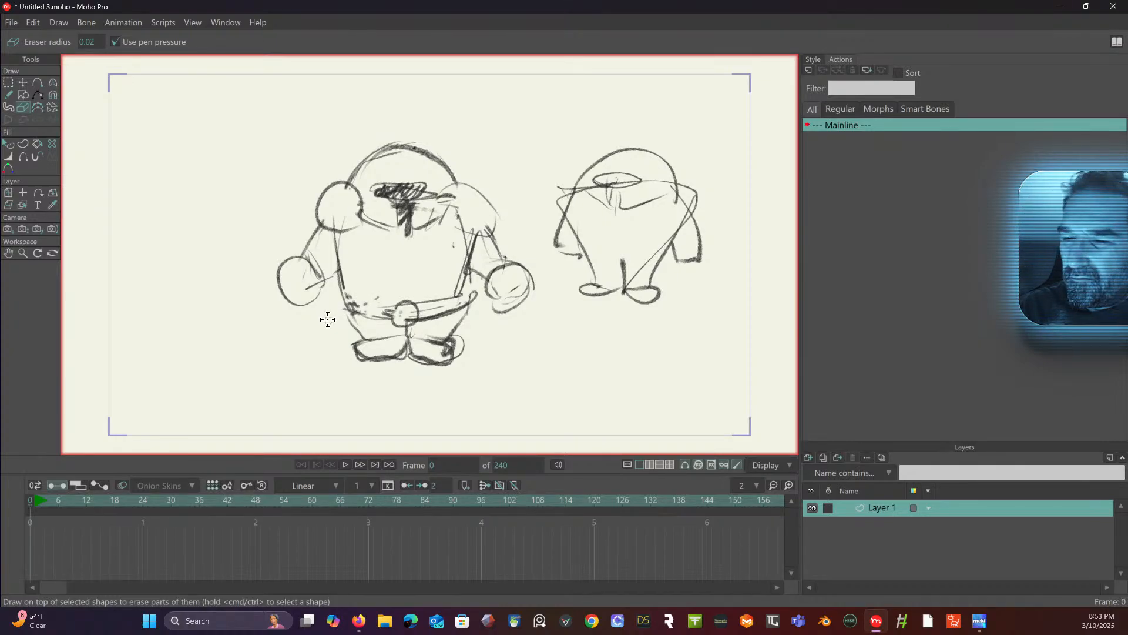
mouse_move(426, 200)
mouse_down()
mouse_move(382, 188)
mouse_move(394, 191)
mouse_up()
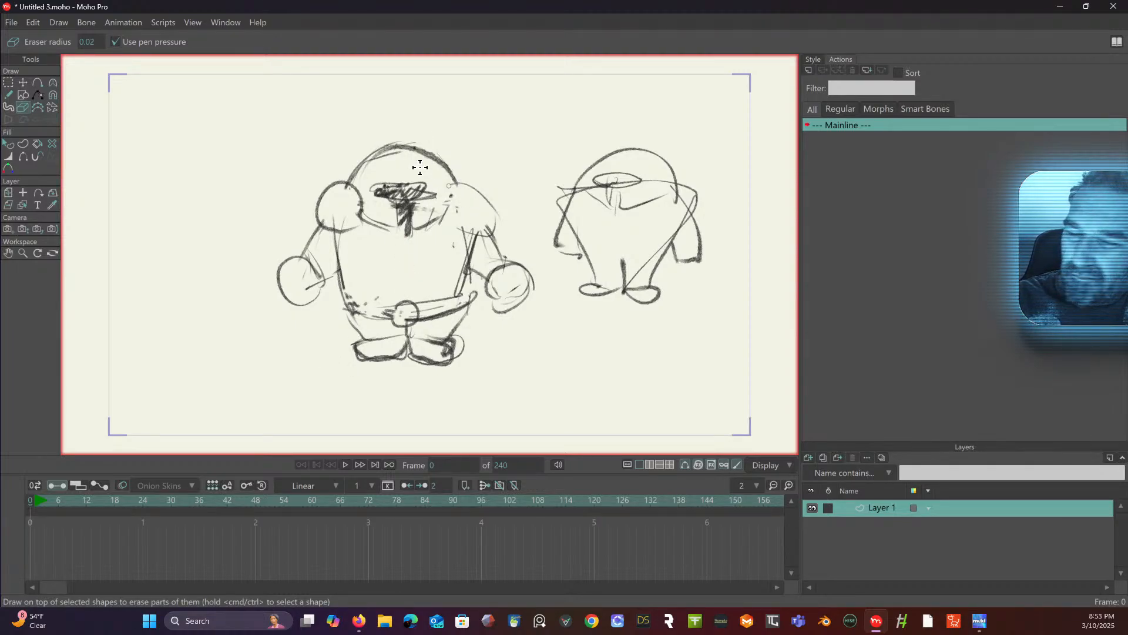
- Redraw the right shoulder pad as a full round shape and reinforce the torso's right side
click(10, 94)
mouse_move(448, 205)
mouse_down()
mouse_move(484, 231)
mouse_move(465, 227)
mouse_move(493, 202)
mouse_move(467, 227)
mouse_move(480, 234)
mouse_move(451, 200)
mouse_move(484, 198)
mouse_move(451, 189)
mouse_move(488, 221)
mouse_move(477, 230)
mouse_move(483, 187)
mouse_move(450, 189)
mouse_up()
drag(472, 233, 469, 302)
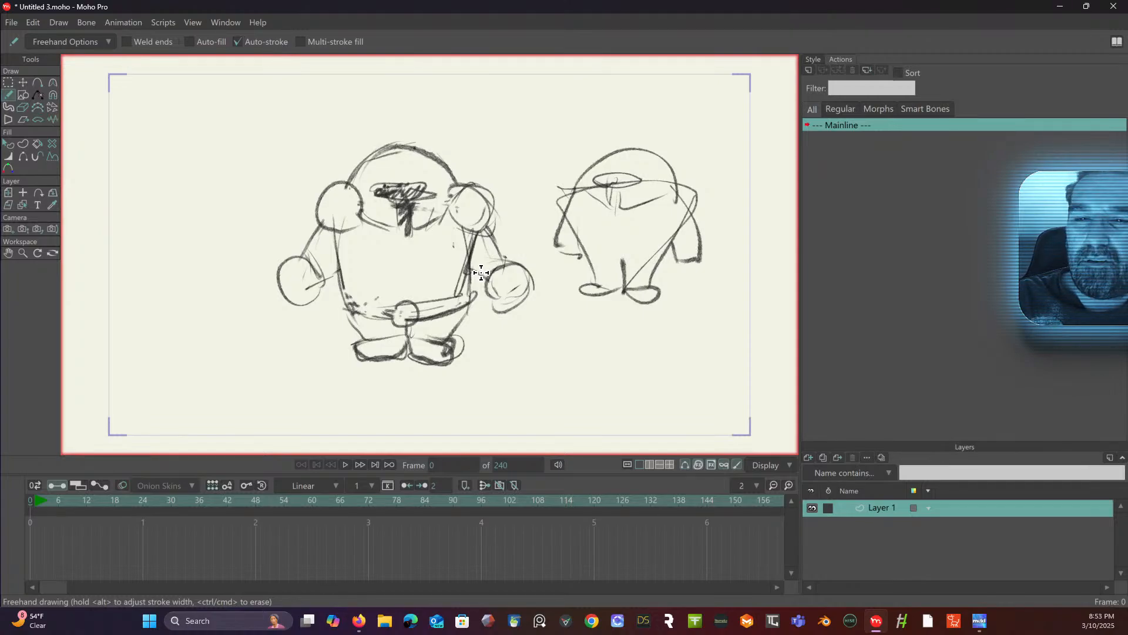
- Erase the inner dark line along the first character's right torso side and, using an eraser radius of 0.12, the entire second figure
click(23, 108)
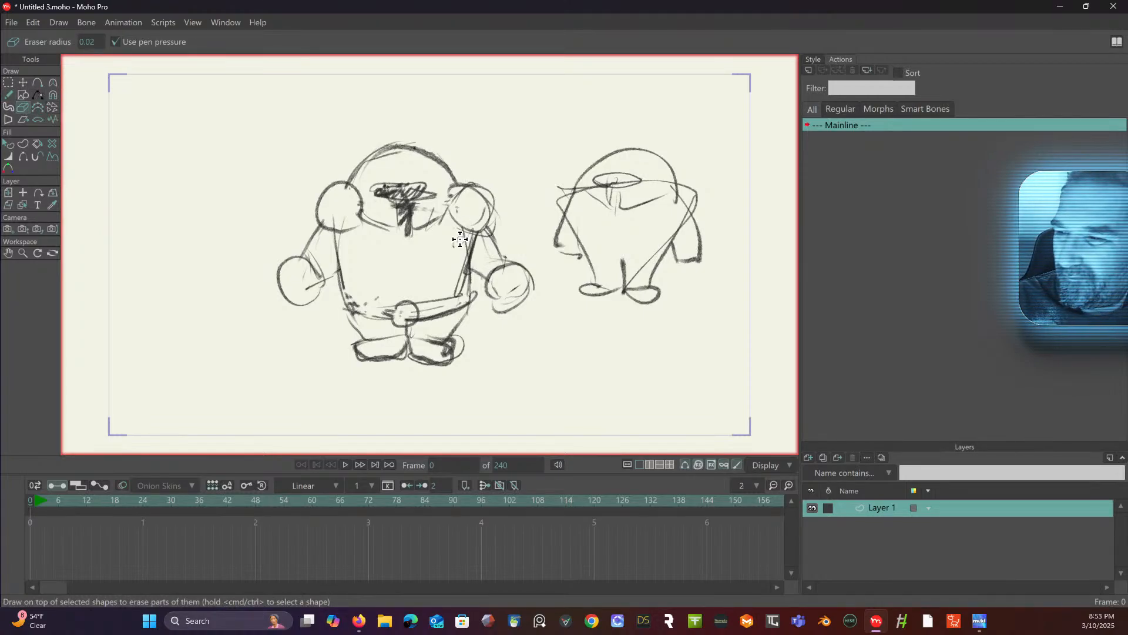
mouse_move(463, 235)
mouse_down()
mouse_move(460, 283)
mouse_move(466, 245)
mouse_move(465, 273)
mouse_move(461, 285)
mouse_move(453, 256)
mouse_move(446, 301)
mouse_up()
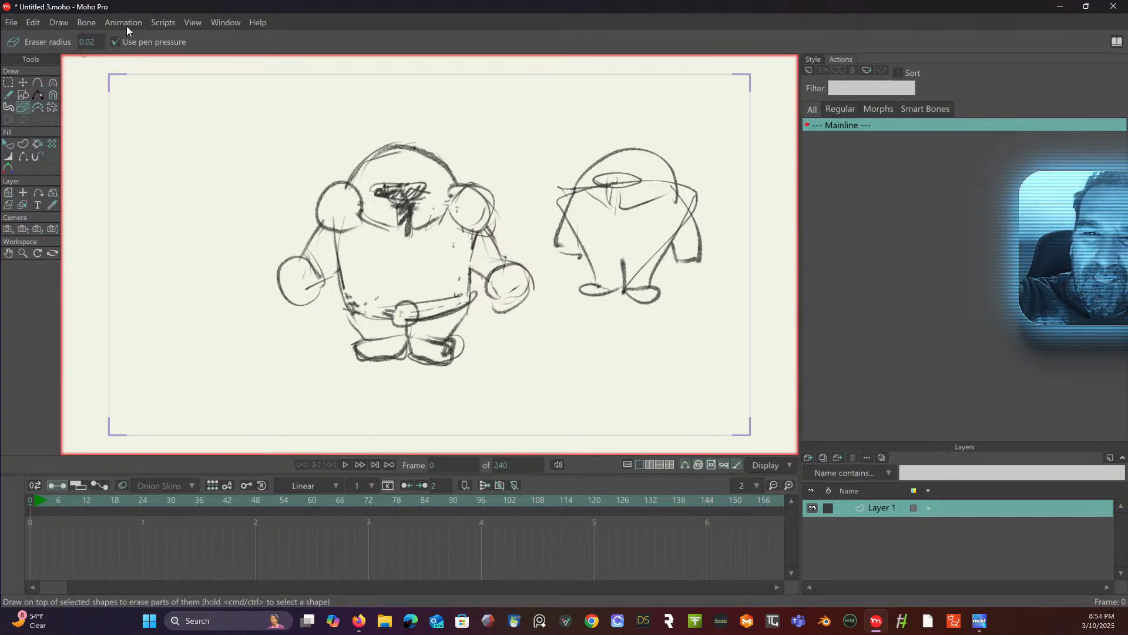
drag(93, 42, 93, 34)
mouse_move(593, 179)
mouse_down()
mouse_move(568, 267)
mouse_move(584, 160)
mouse_move(586, 283)
mouse_move(624, 166)
mouse_move(614, 297)
mouse_move(667, 167)
mouse_move(646, 303)
mouse_move(700, 200)
mouse_move(695, 272)
mouse_up()
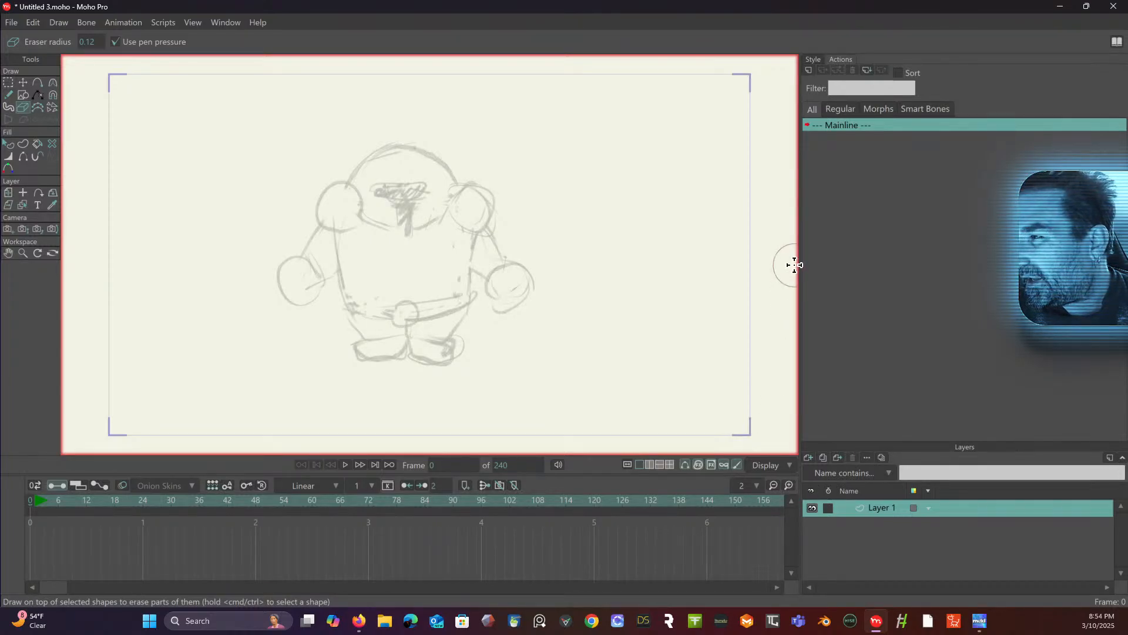
click(808, 70)
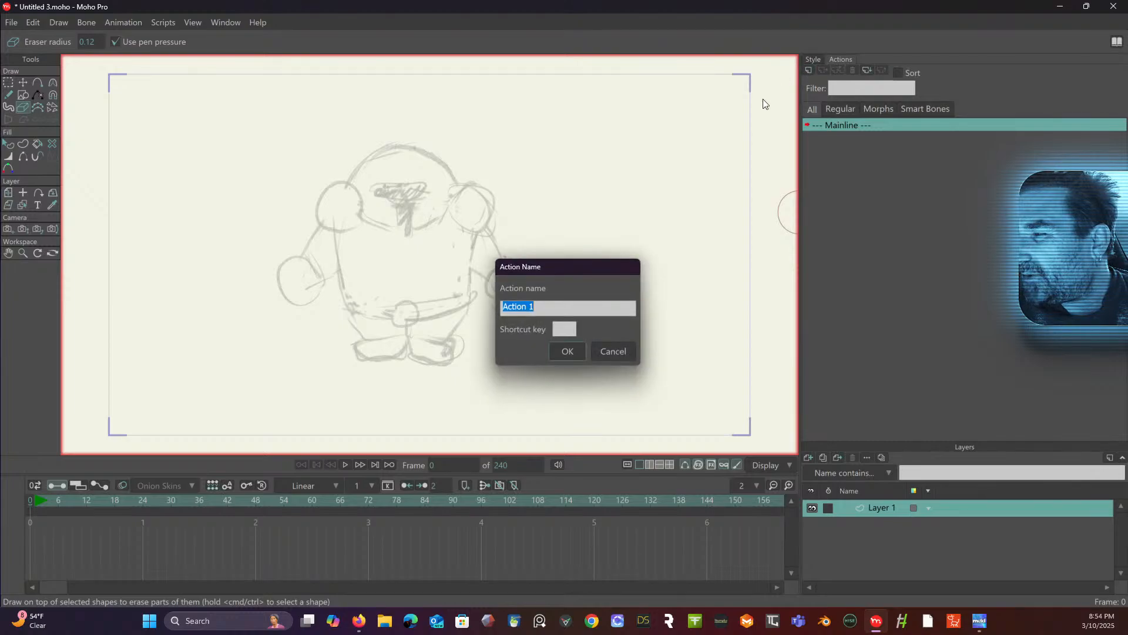
click(559, 354)
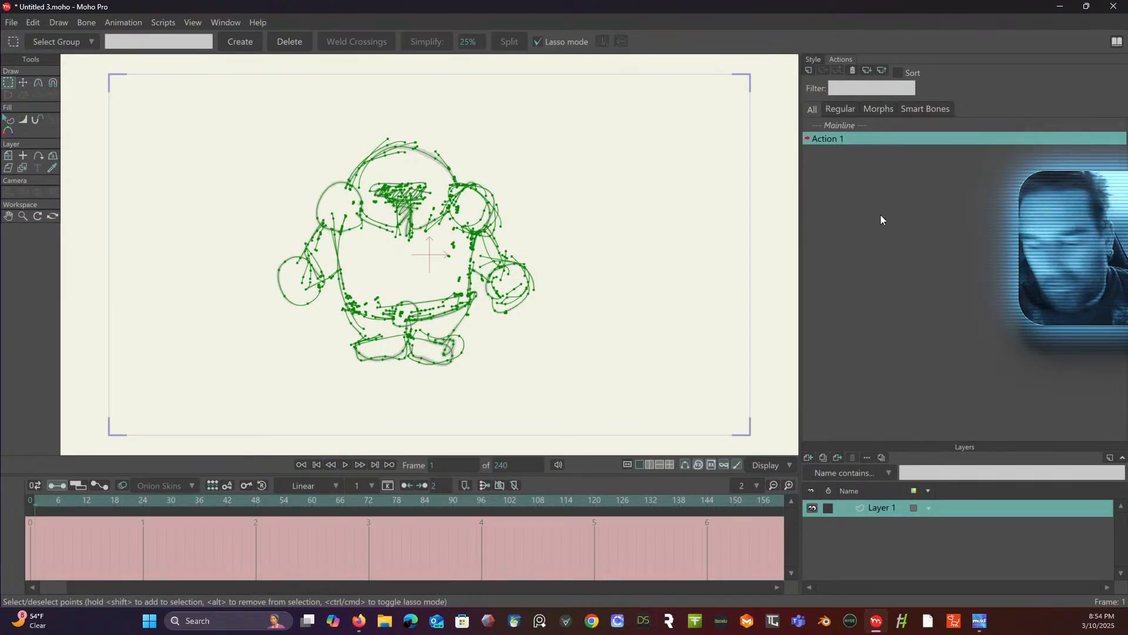
key(ctrl+z)
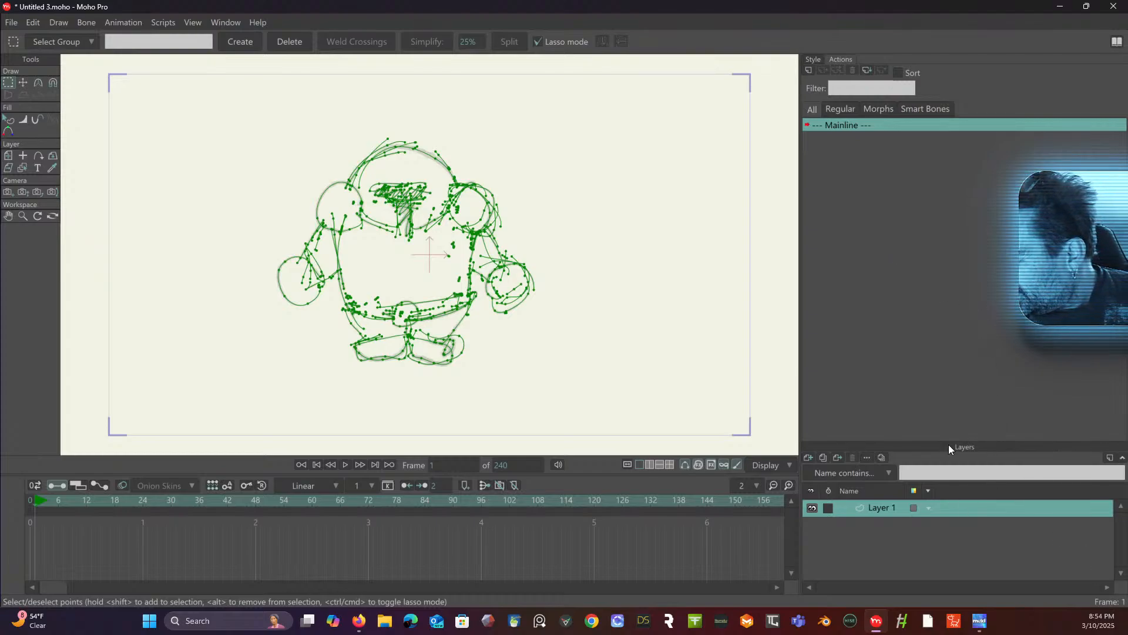
- Return to frame 0 and add a new vector layer above the sketch layer, keeping its default name
click(809, 456)
click(822, 435)
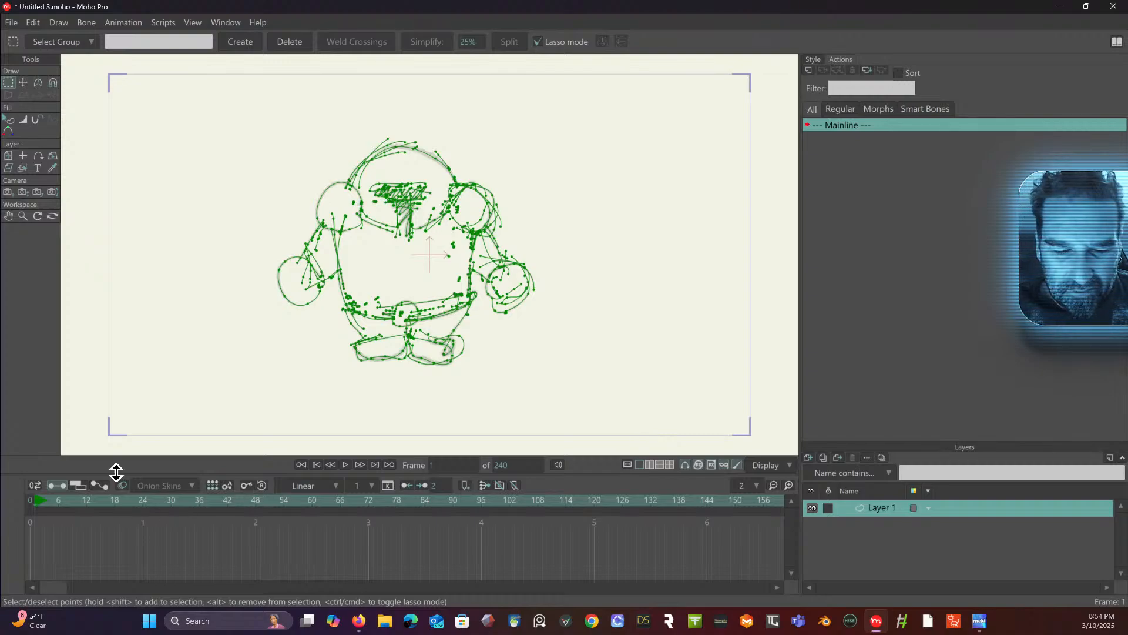
click(31, 502)
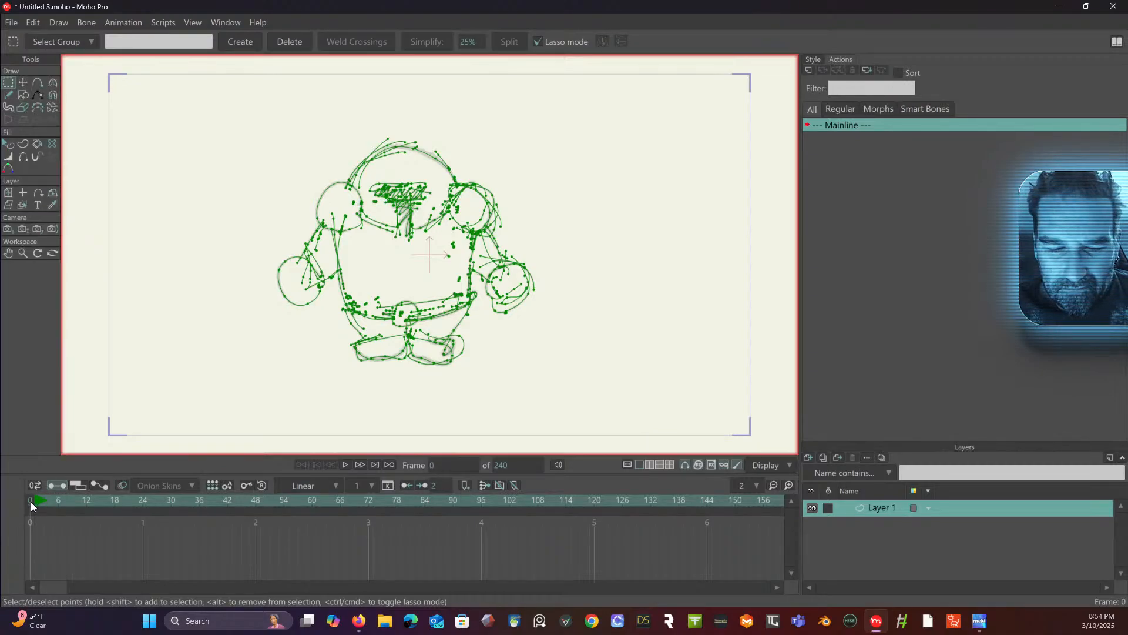
click(810, 456)
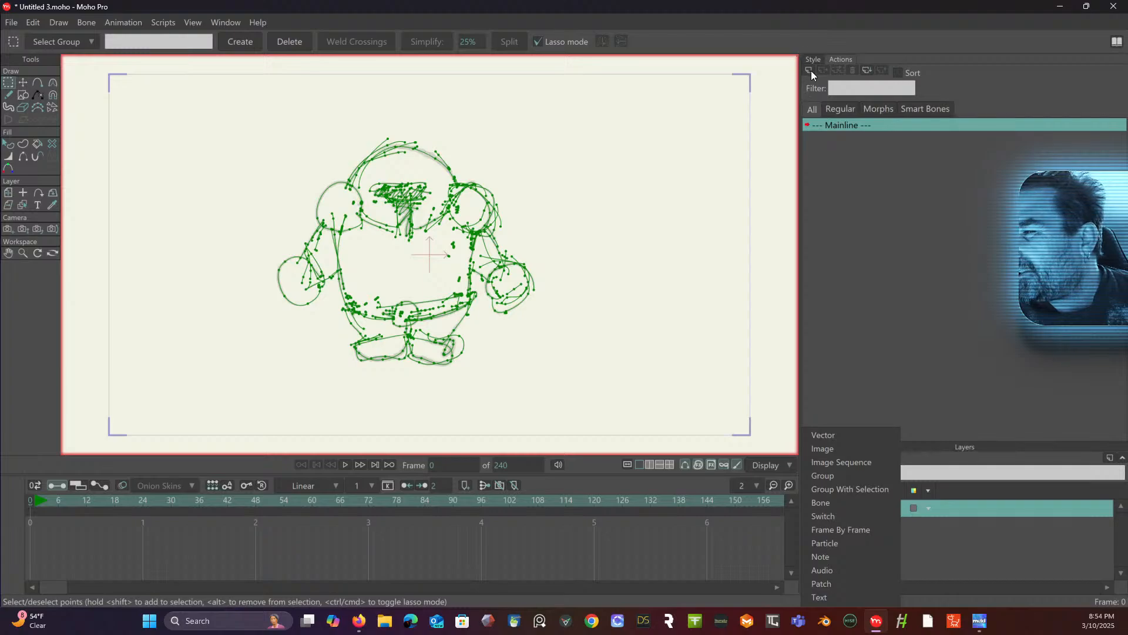
click(846, 439)
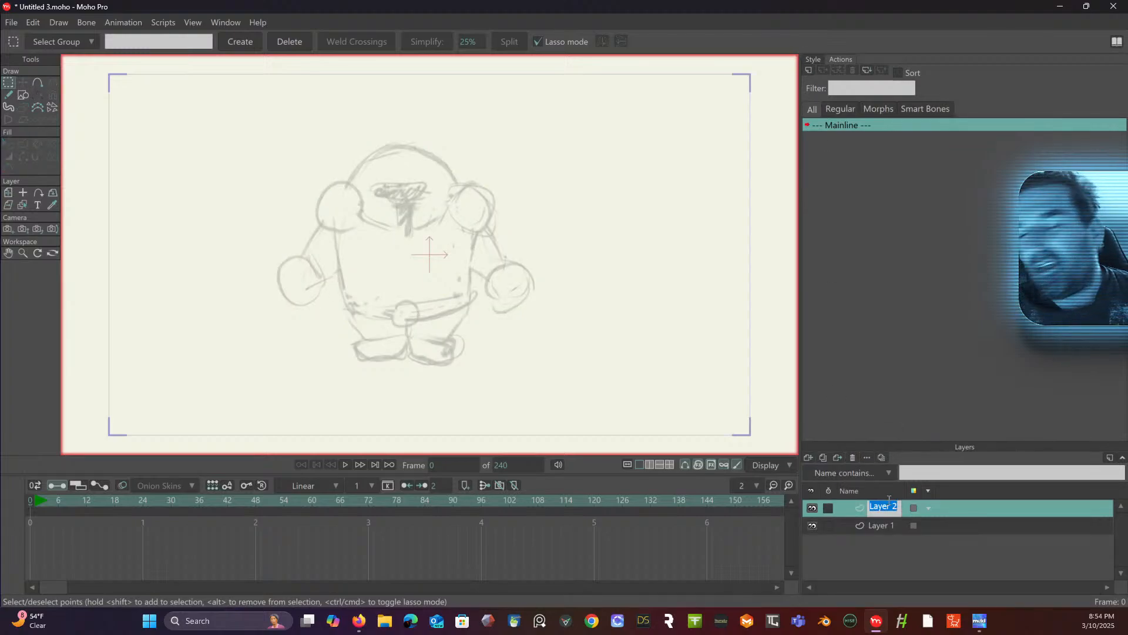
click(890, 392)
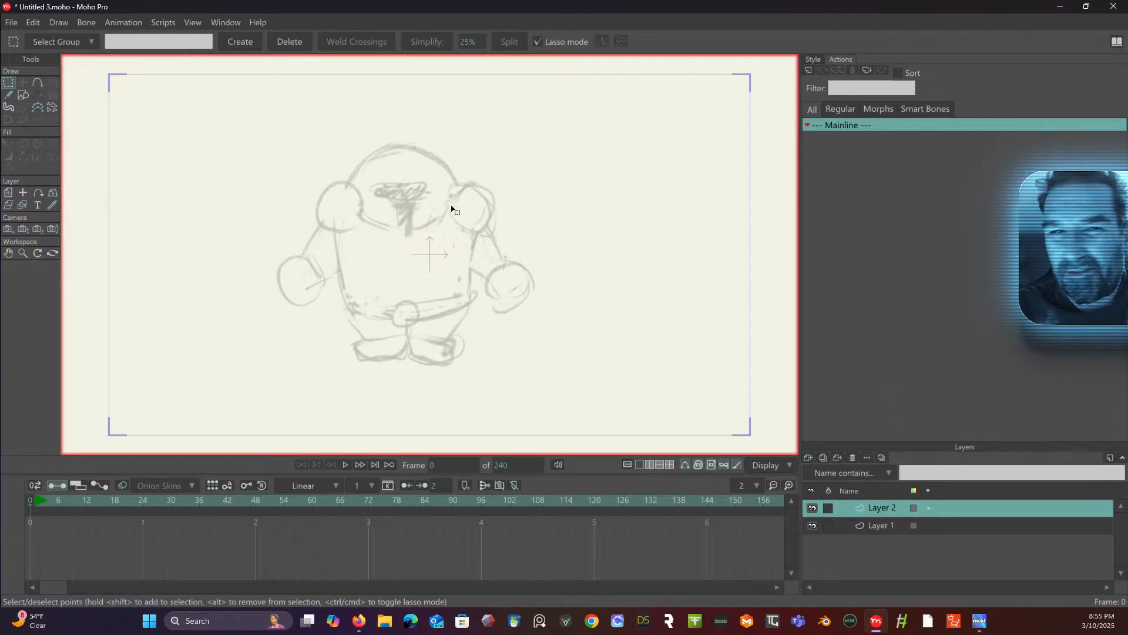
- Trace both round shoulder pads over the faded sketch with freehand strokes on the new layer
scroll(454, 205, up, 1)
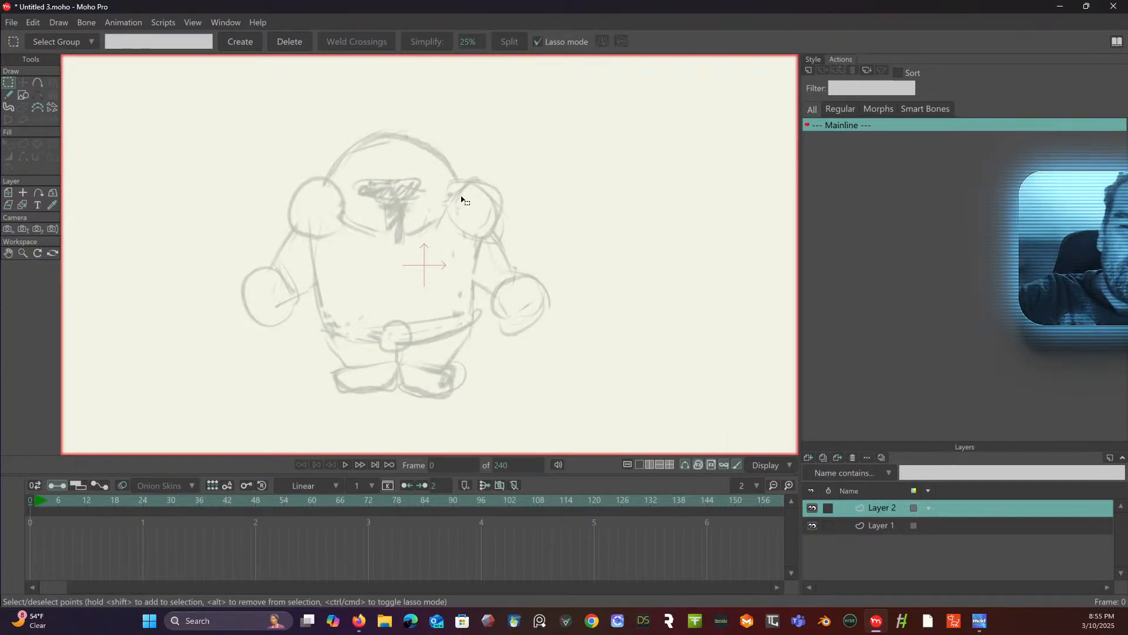
click(9, 95)
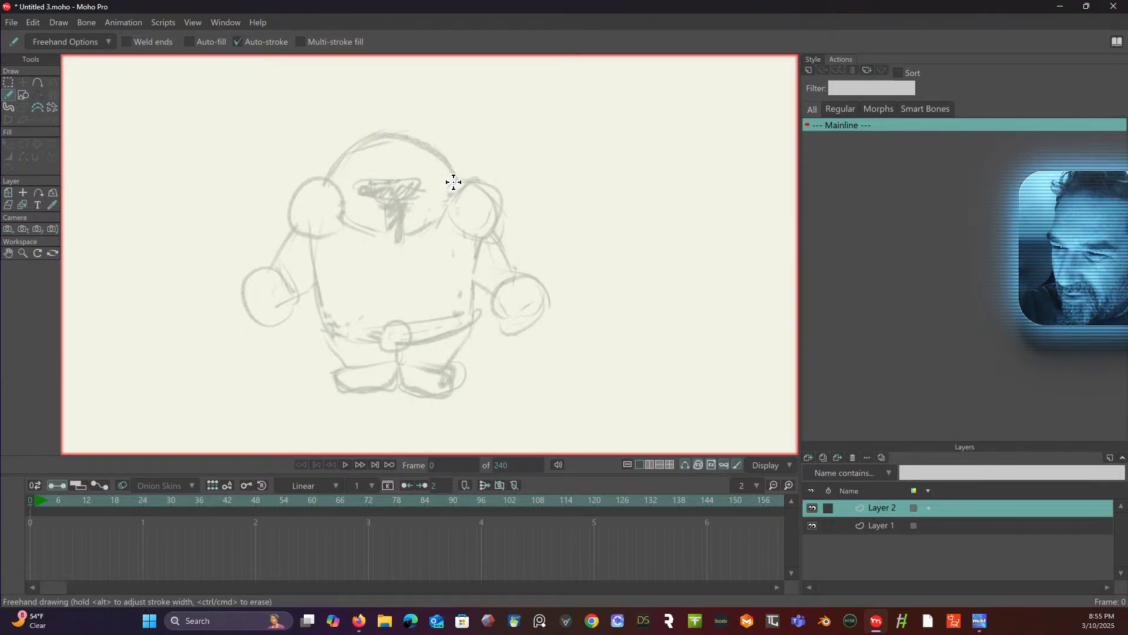
mouse_move(449, 187)
mouse_down()
mouse_move(450, 221)
mouse_move(487, 239)
mouse_up()
mouse_move(448, 181)
mouse_down()
mouse_move(478, 182)
mouse_move(504, 204)
mouse_move(491, 240)
mouse_up()
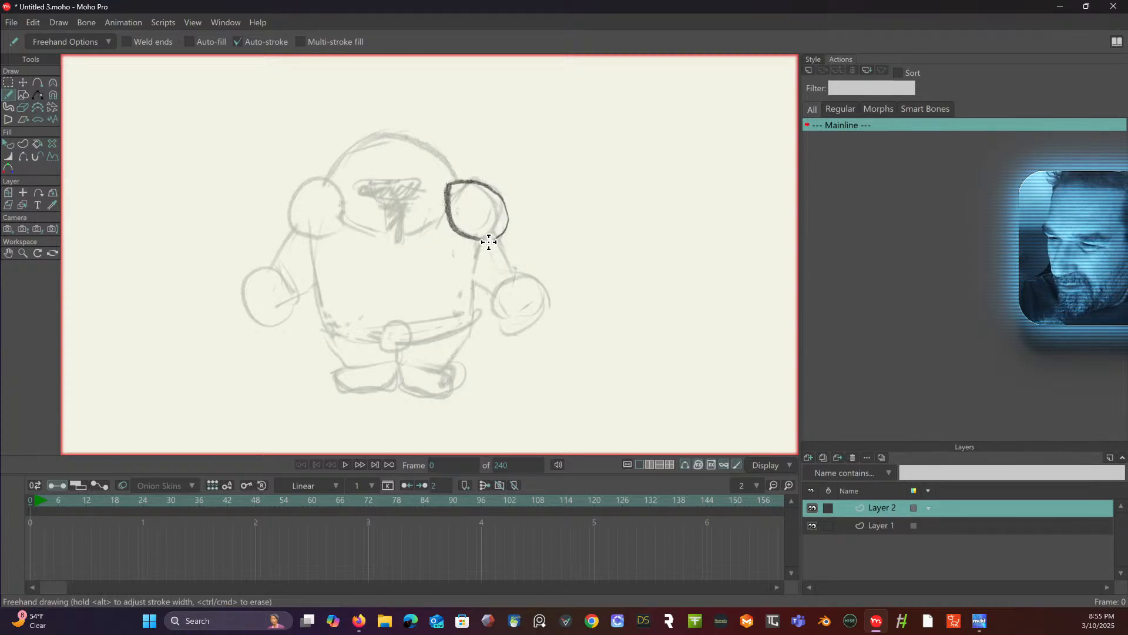
mouse_move(336, 230)
mouse_down()
mouse_move(305, 235)
mouse_move(291, 208)
mouse_move(331, 199)
mouse_move(335, 228)
mouse_move(341, 199)
mouse_move(317, 179)
mouse_move(292, 198)
mouse_move(287, 242)
mouse_move(356, 264)
mouse_move(368, 244)
mouse_move(289, 229)
mouse_move(293, 202)
mouse_up()
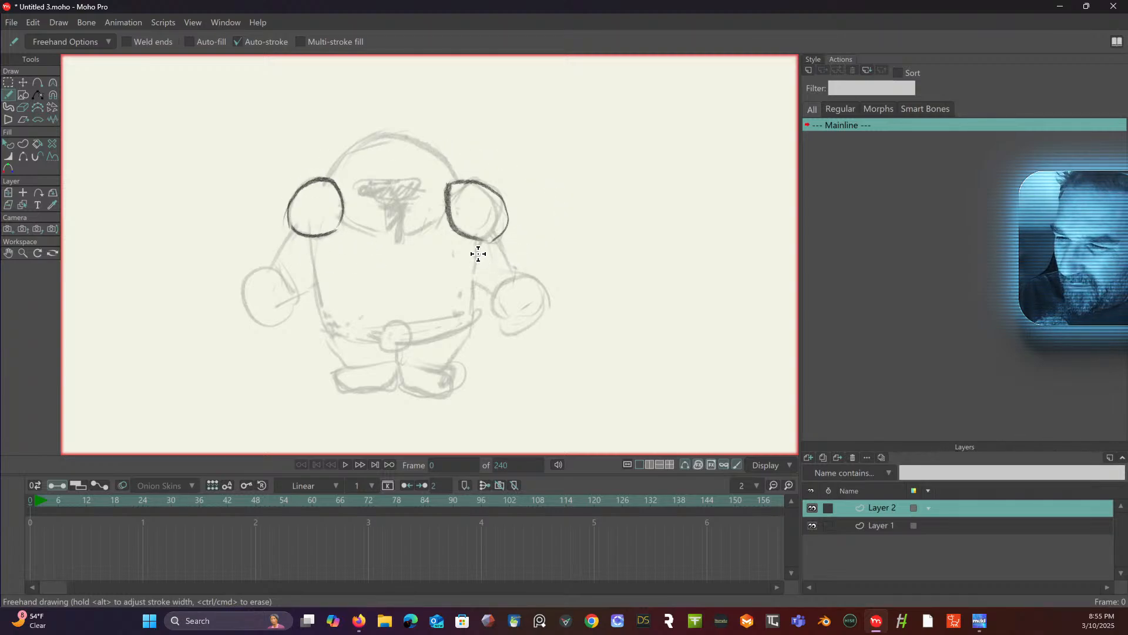
- Trace both sides of the torso and the curved belt with its round buckle
drag(478, 241, 468, 319)
drag(324, 313, 303, 241)
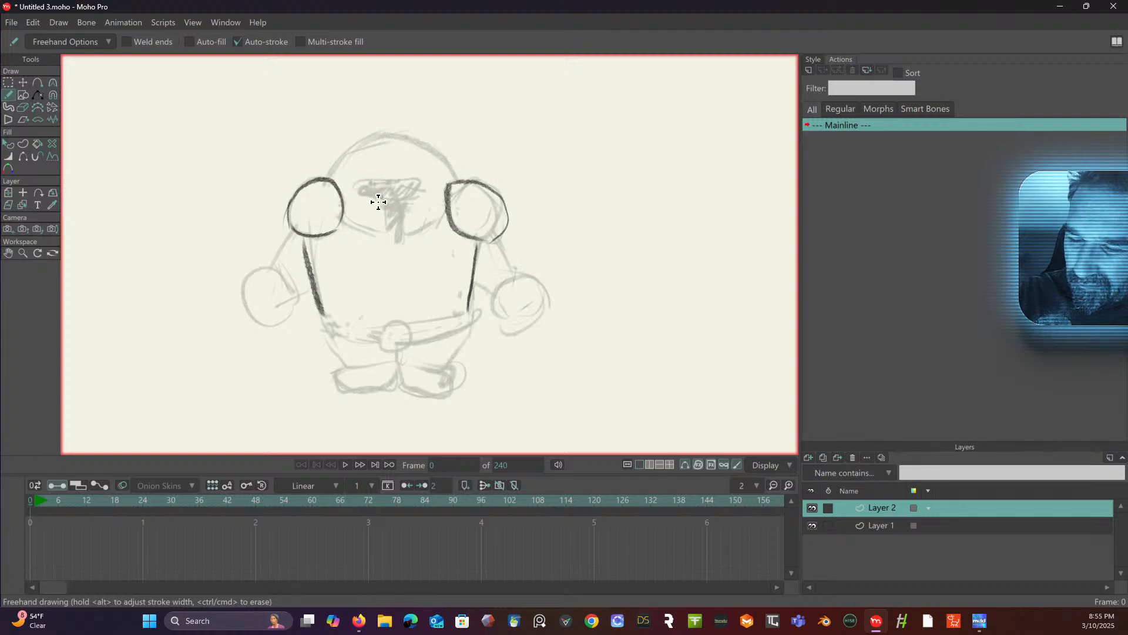
mouse_move(322, 314)
mouse_down()
mouse_move(349, 324)
mouse_move(458, 316)
mouse_move(398, 320)
mouse_move(376, 336)
mouse_move(400, 317)
mouse_move(408, 347)
mouse_move(378, 338)
mouse_move(396, 318)
mouse_move(387, 338)
mouse_move(406, 327)
mouse_move(386, 334)
mouse_move(392, 344)
mouse_move(415, 337)
mouse_move(404, 324)
mouse_move(416, 336)
mouse_move(391, 338)
mouse_move(416, 337)
mouse_move(407, 345)
mouse_move(447, 338)
mouse_move(468, 307)
mouse_up()
drag(322, 317, 327, 331)
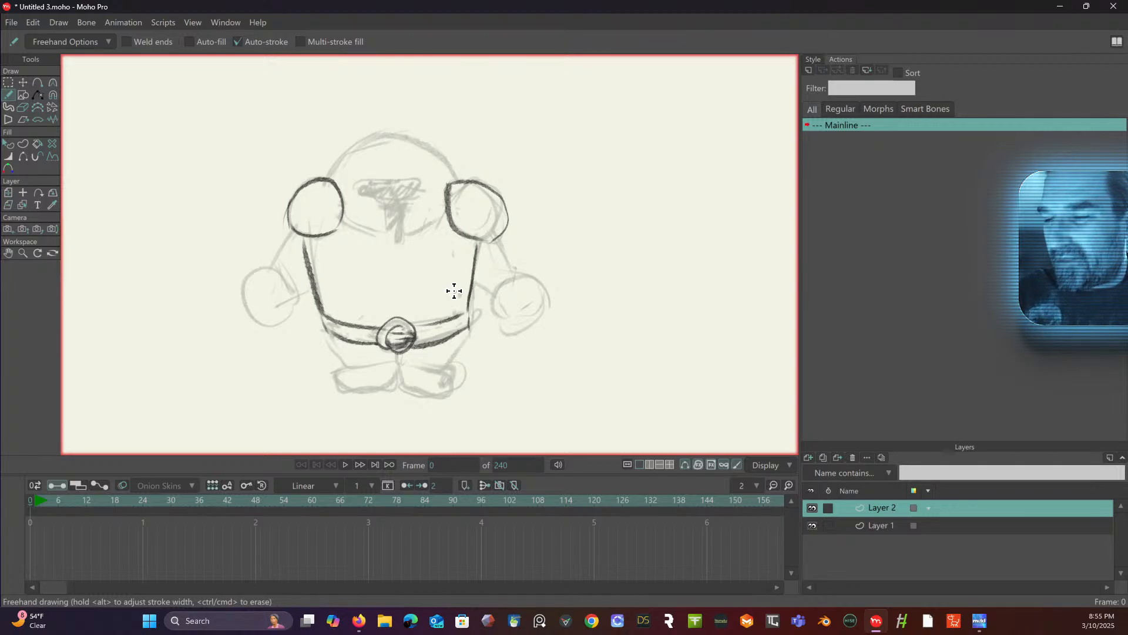
- Trace both arms between the shoulder pads and hands, and erase the torso line where the left arm overlaps it
drag(495, 236, 493, 239)
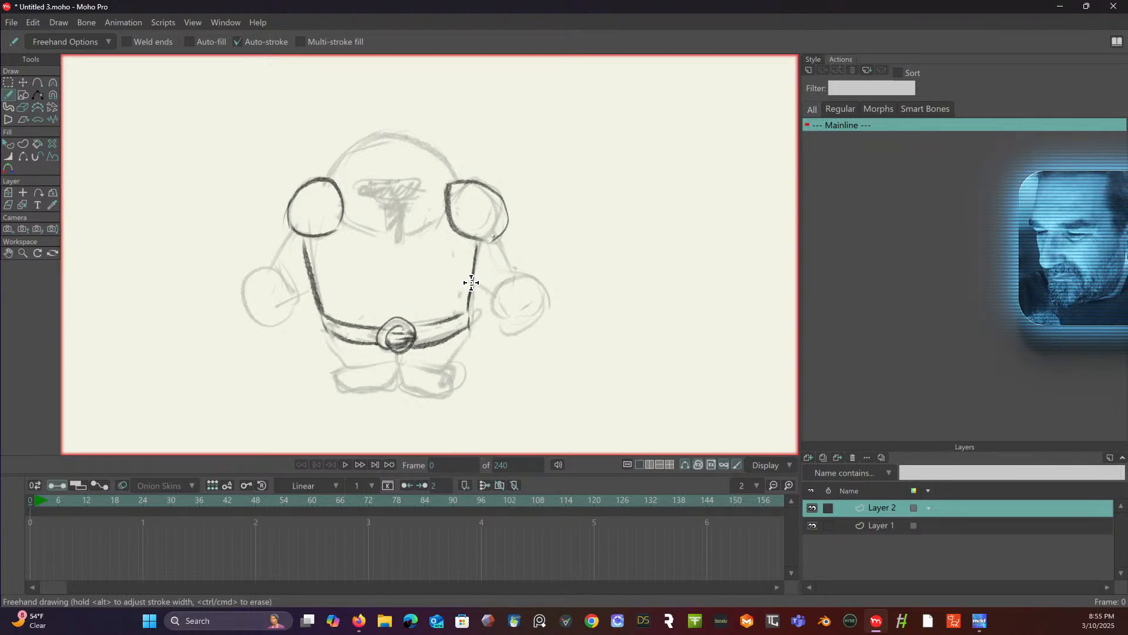
drag(471, 282, 496, 300)
drag(493, 241, 515, 272)
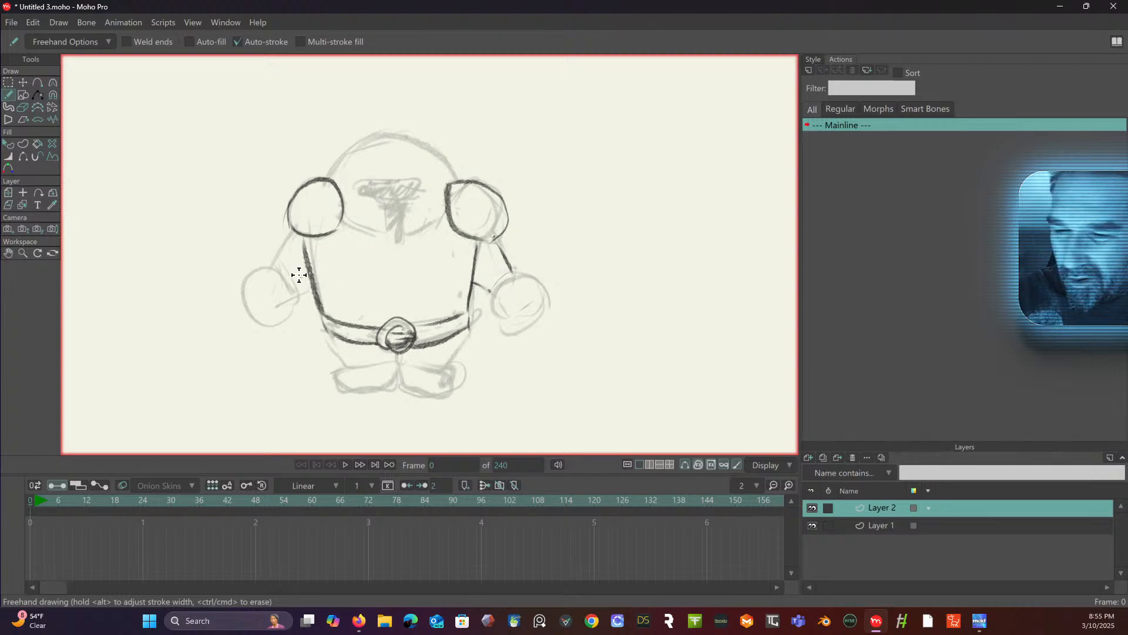
mouse_move(274, 260)
mouse_down()
mouse_move(304, 296)
mouse_move(324, 265)
mouse_move(298, 234)
mouse_up()
click(23, 107)
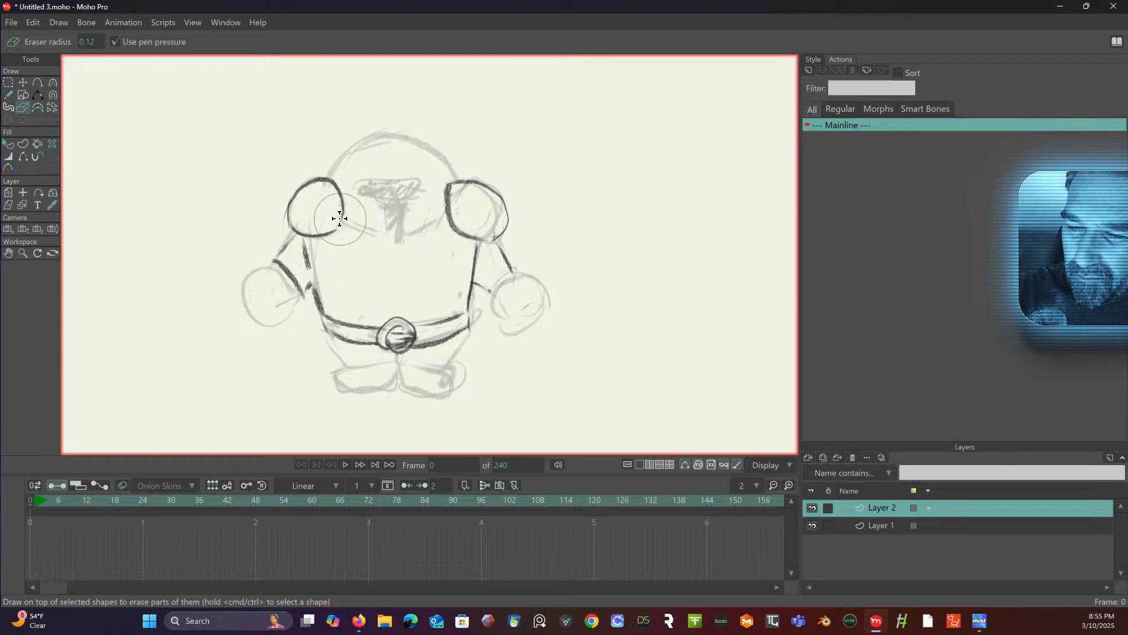
click(8, 94)
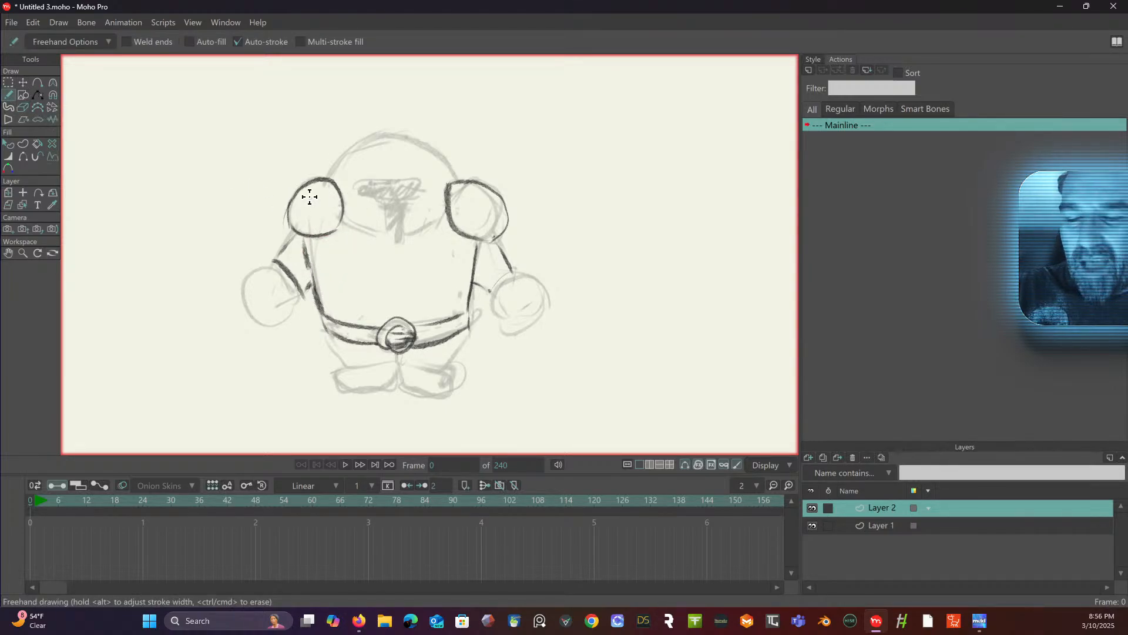
drag(312, 280, 318, 296)
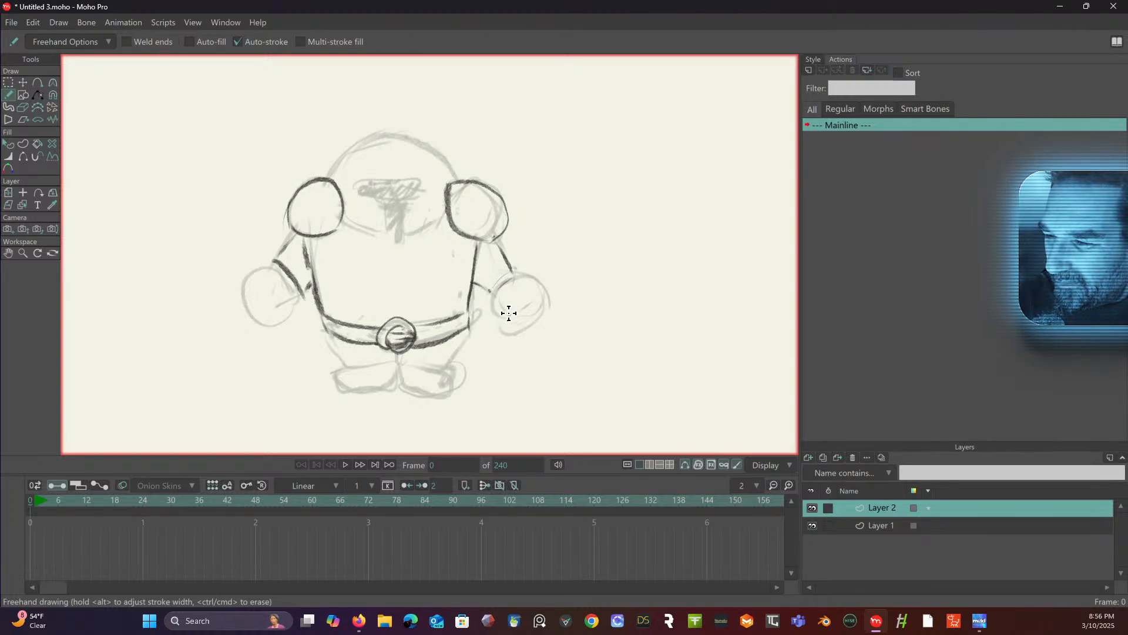
- Trace the right hand as a rounded fist with a curled thumb
mouse_move(494, 301)
mouse_down()
mouse_move(514, 310)
mouse_move(510, 284)
mouse_move(502, 320)
mouse_move(550, 311)
mouse_up()
mouse_move(514, 276)
mouse_down()
mouse_move(499, 283)
mouse_move(549, 309)
mouse_up()
mouse_move(299, 302)
mouse_down()
mouse_move(273, 292)
mouse_move(293, 304)
mouse_move(237, 284)
mouse_move(265, 328)
mouse_move(291, 309)
mouse_up()
key(ctrl+z)
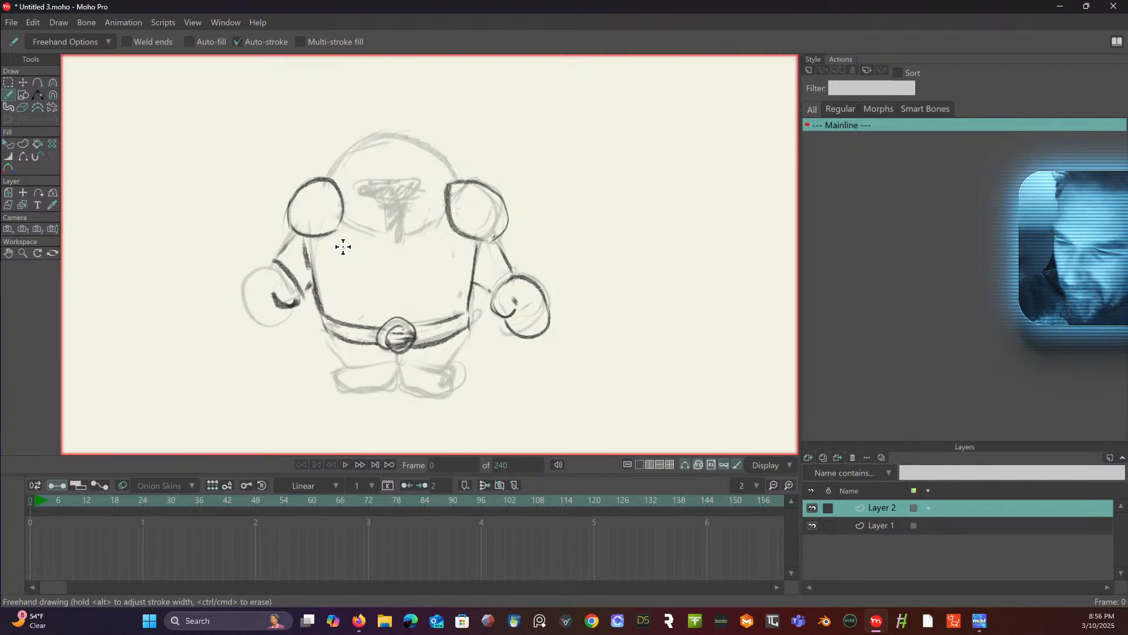
key(ctrl+z)
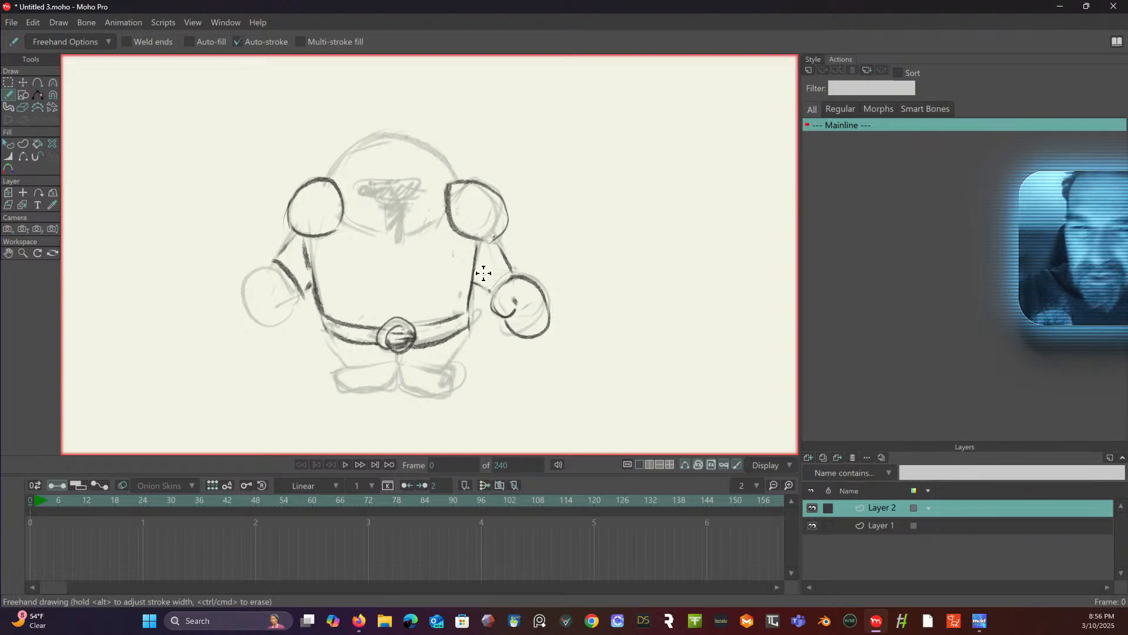
- Duplicate the right fist's points, flip the copy horizontally and place it over the sketched left hand
click(9, 82)
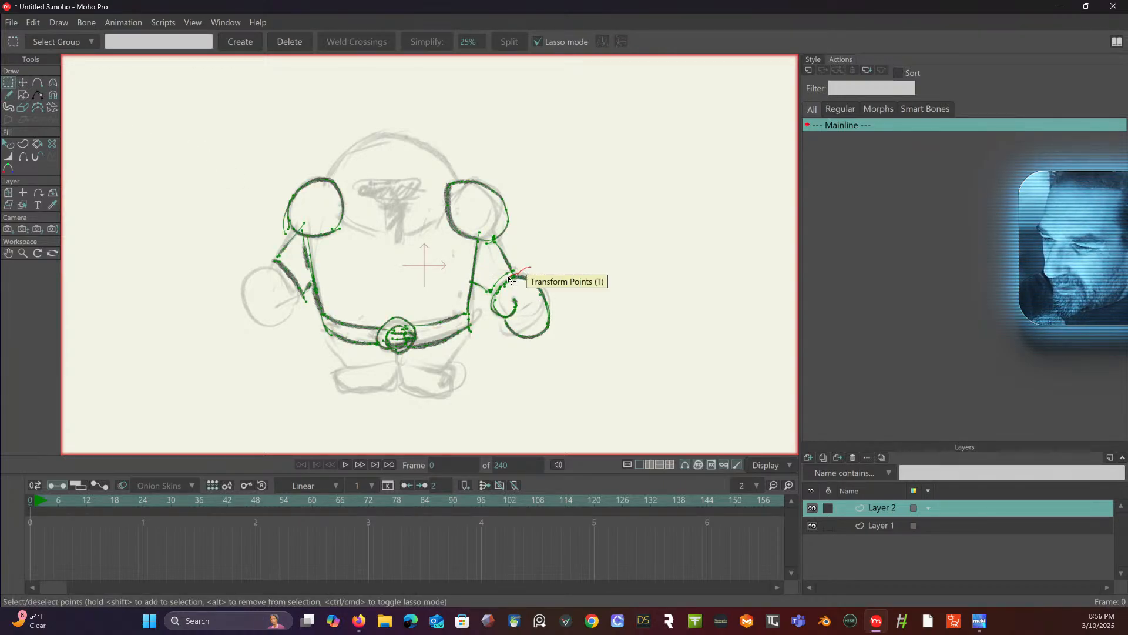
mouse_move(486, 312)
mouse_down()
mouse_move(534, 343)
mouse_move(555, 276)
mouse_up()
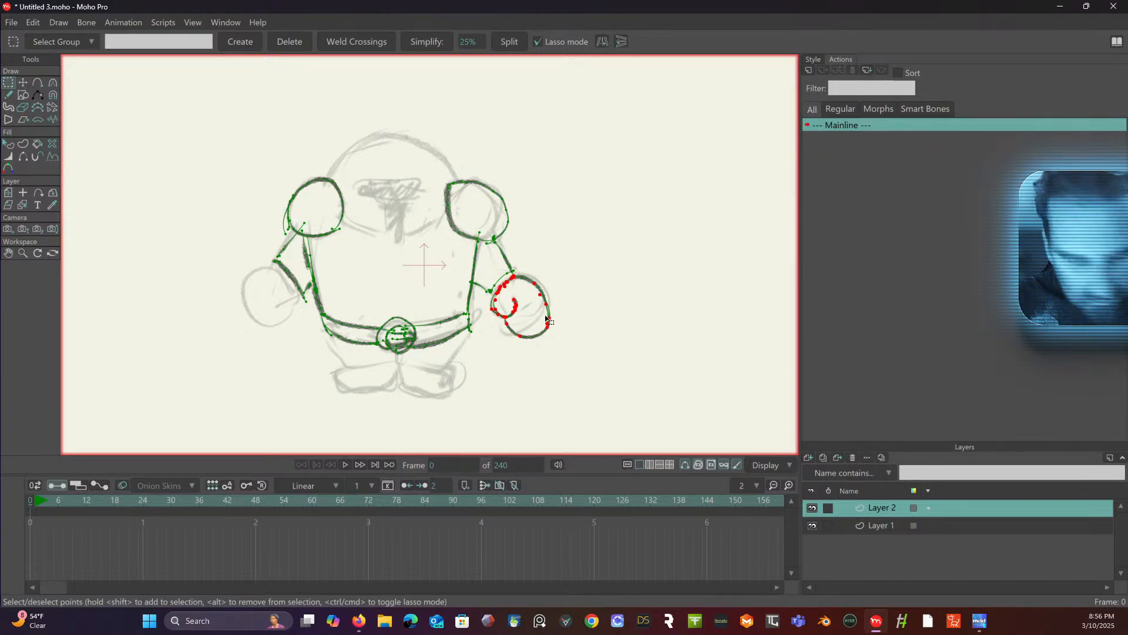
key(ctrl+l)
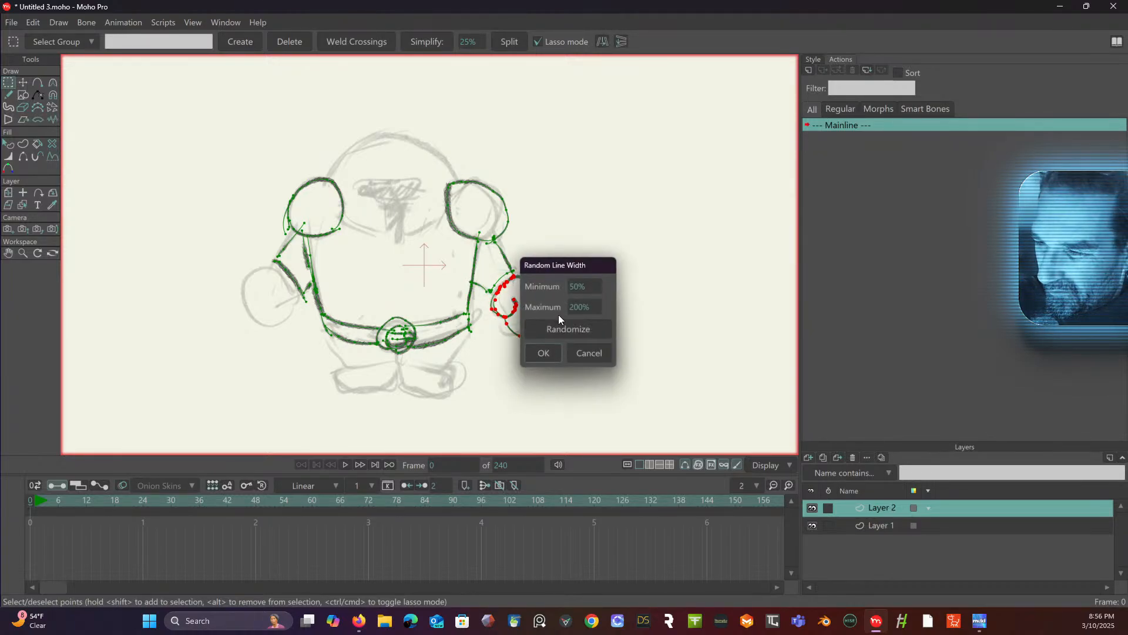
click(598, 353)
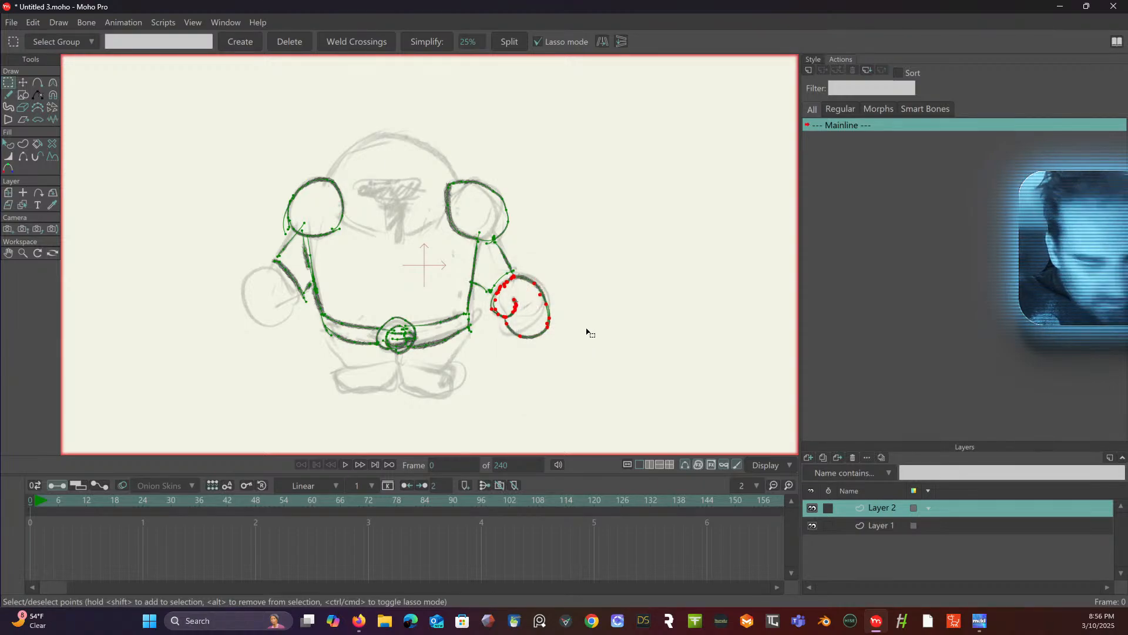
key(t)
drag(530, 303, 625, 300)
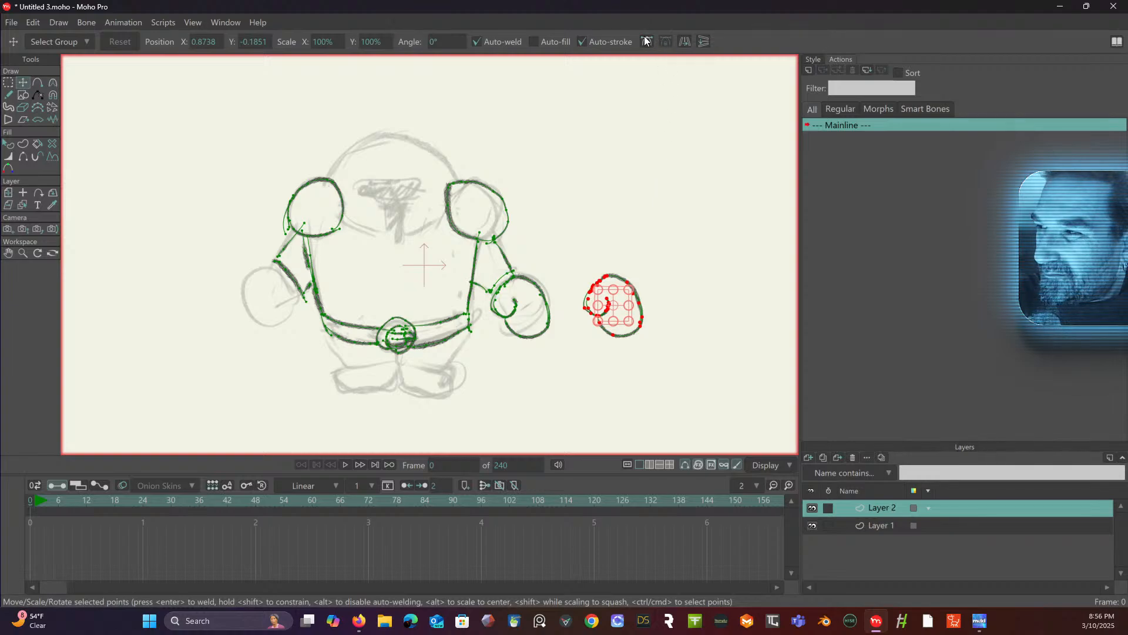
click(685, 43)
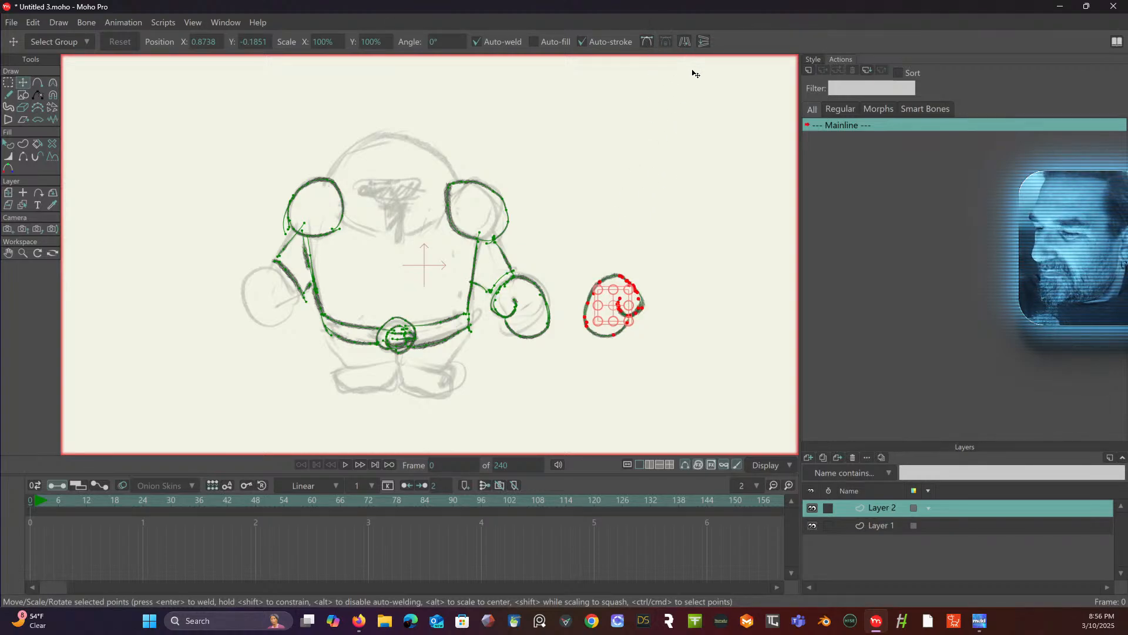
drag(608, 315, 267, 306)
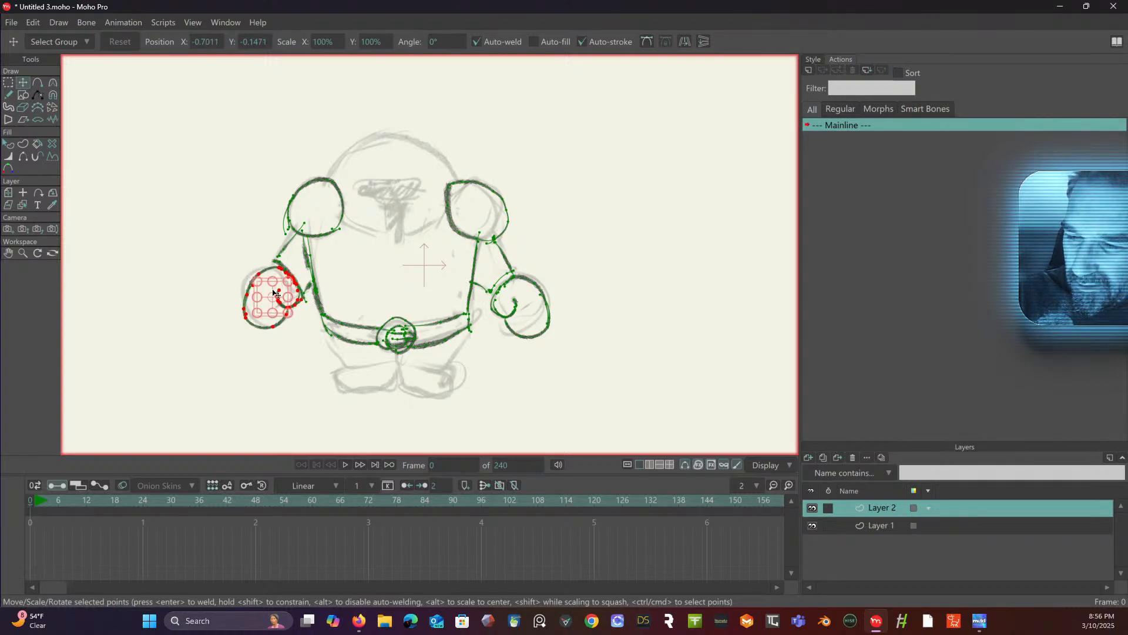
key(g)
click(139, 147)
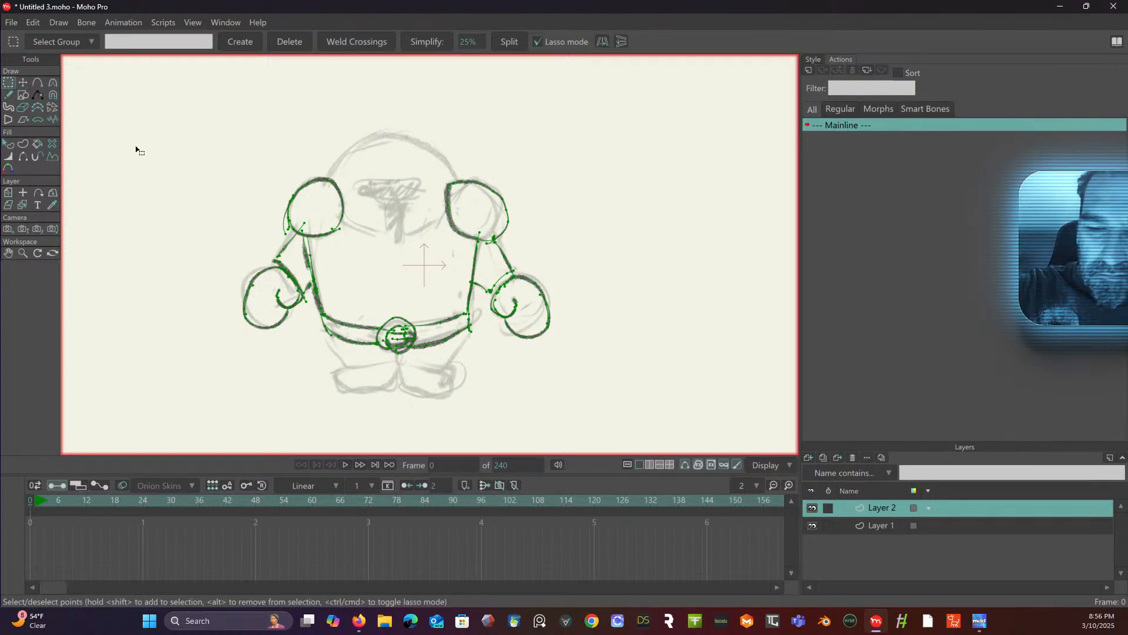
- Trace the outer edges of both legs and the short line between them below the belt buckle with the Freehand tool
click(8, 95)
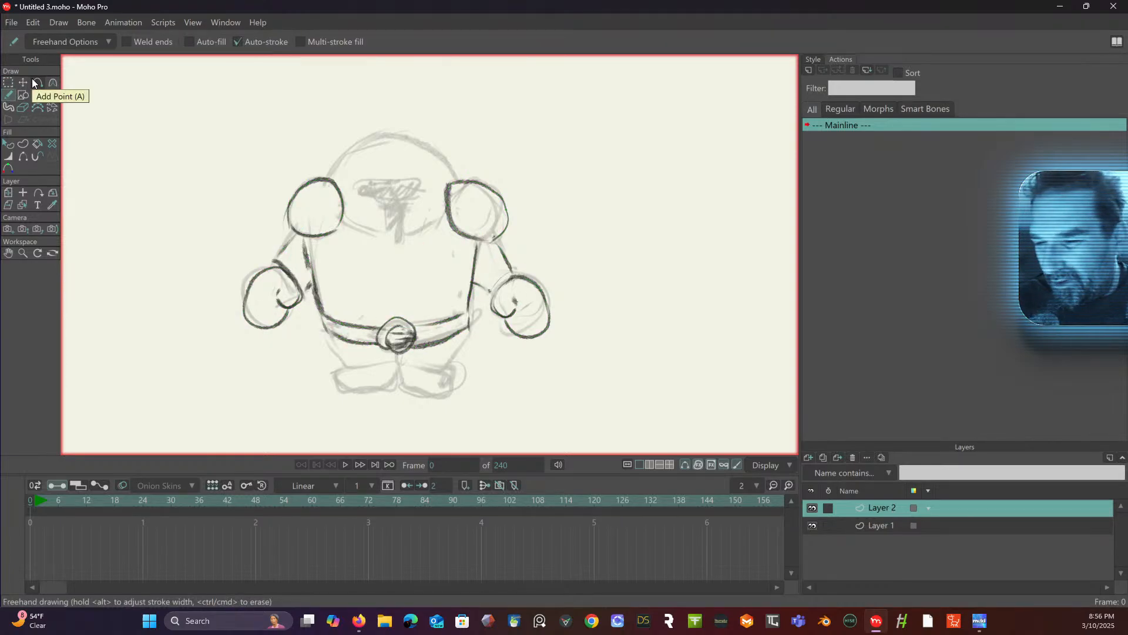
drag(470, 325, 444, 372)
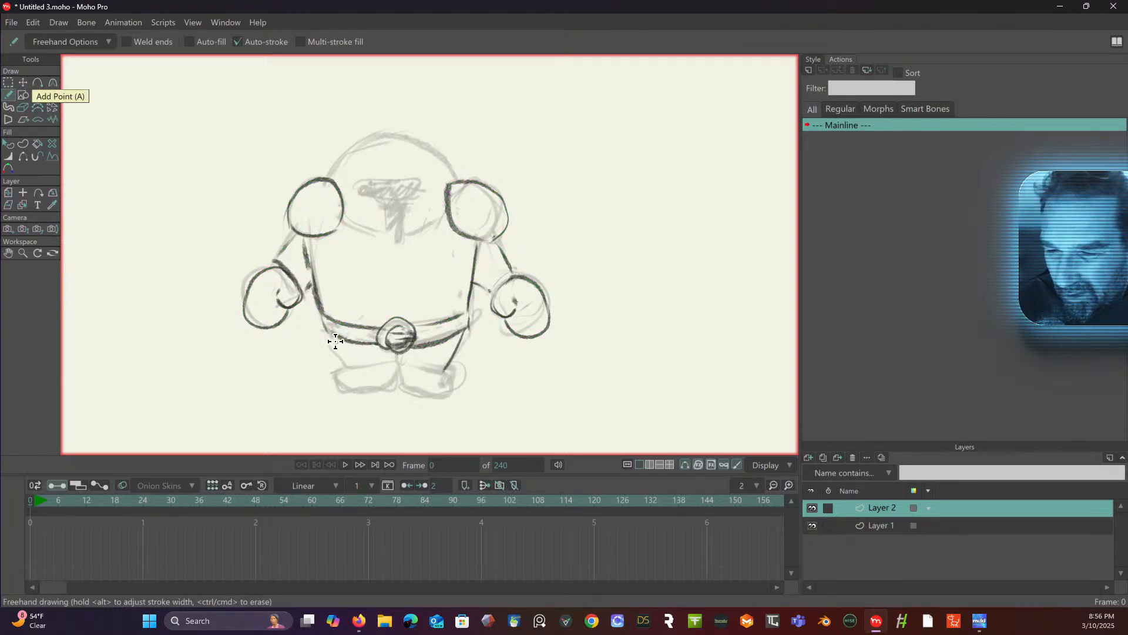
drag(337, 351, 347, 365)
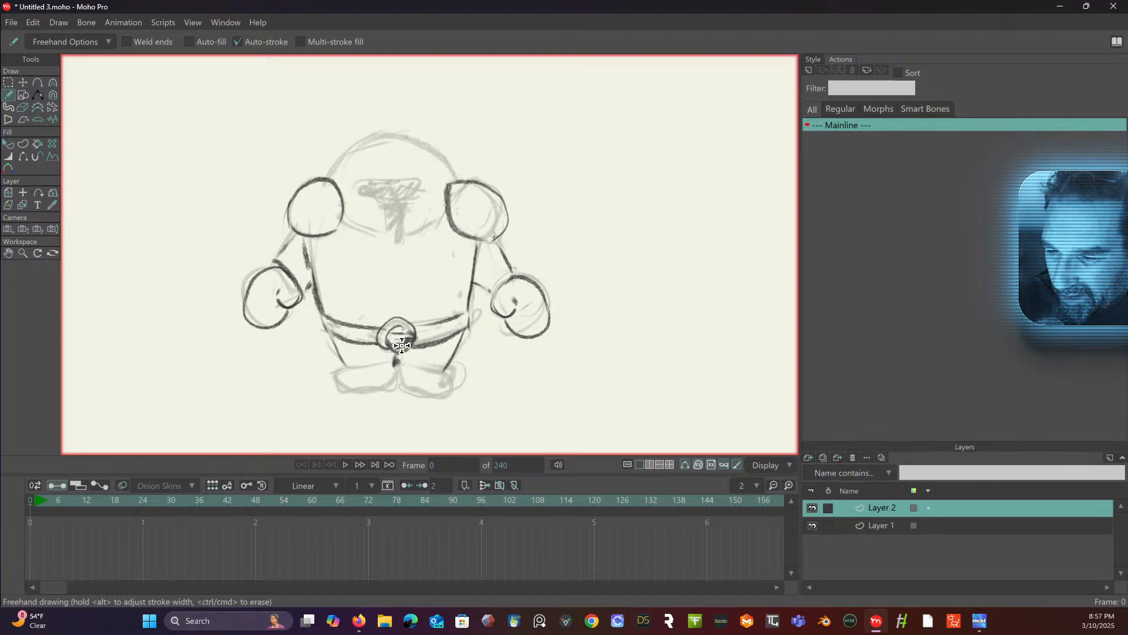
drag(396, 366, 395, 354)
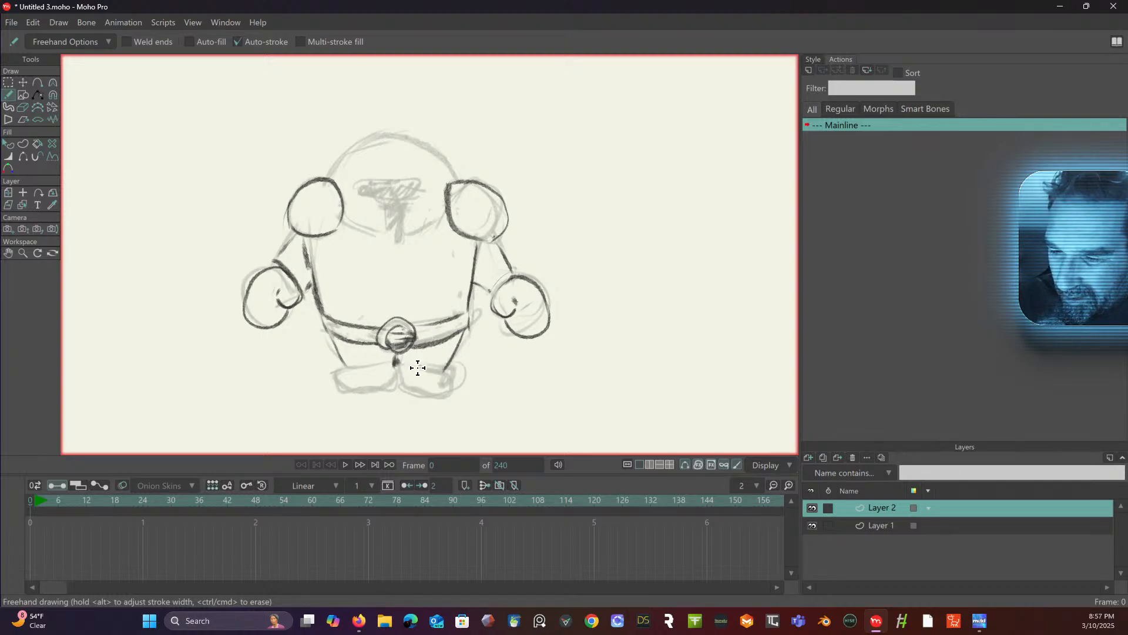
- Trace both feet as rounded boots and add the cuff lines where the legs meet them
mouse_move(404, 387)
mouse_down()
mouse_move(416, 366)
mouse_move(455, 365)
mouse_move(462, 390)
mouse_move(401, 376)
mouse_up()
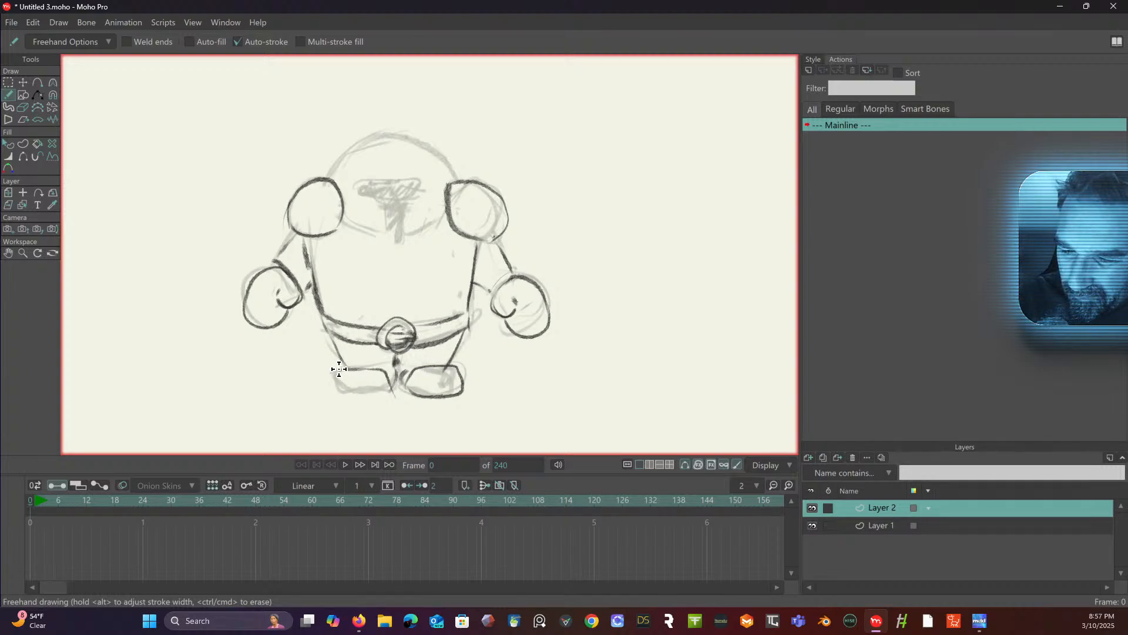
drag(390, 385, 330, 393)
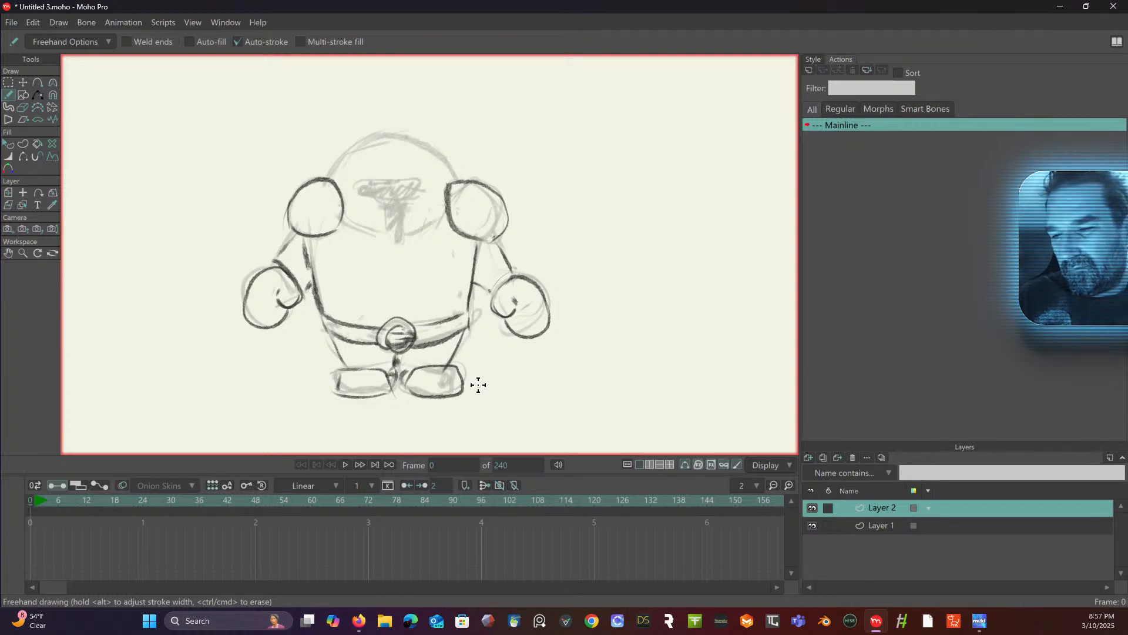
mouse_move(345, 368)
mouse_down()
mouse_move(426, 365)
mouse_move(452, 361)
mouse_up()
mouse_move(374, 366)
mouse_down()
mouse_move(343, 360)
mouse_move(353, 367)
mouse_up()
drag(429, 366, 451, 361)
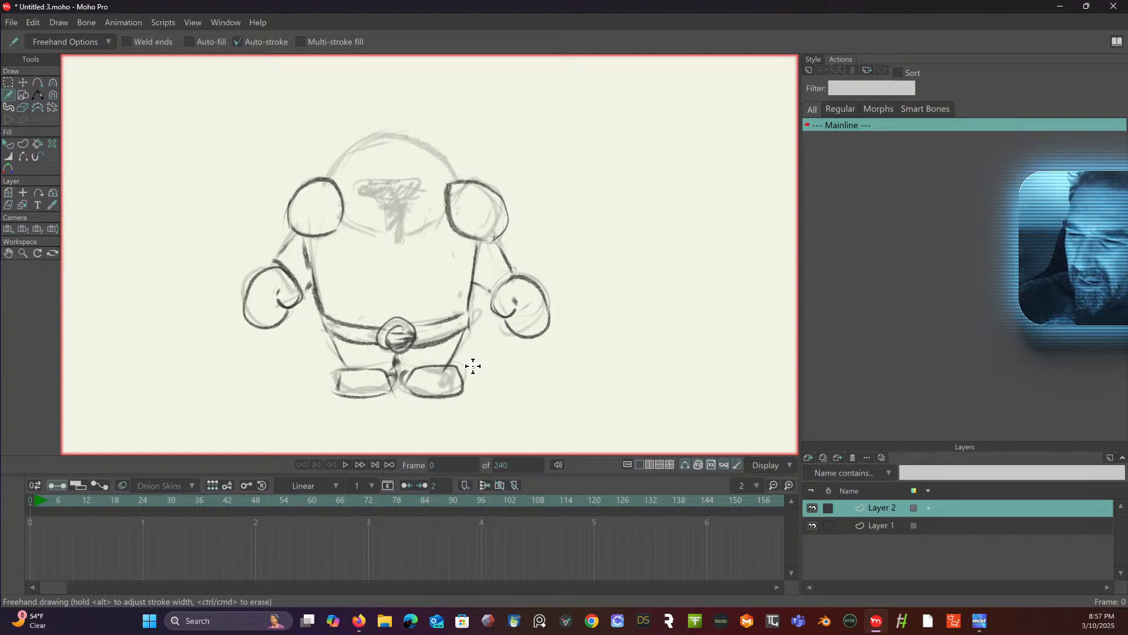
- Trace the helmet's lower edges, filled T-shaped visor and dome, and erase the visor stroke overshooting onto the chest
mouse_move(449, 222)
mouse_down()
mouse_move(403, 237)
mouse_move(447, 219)
mouse_up()
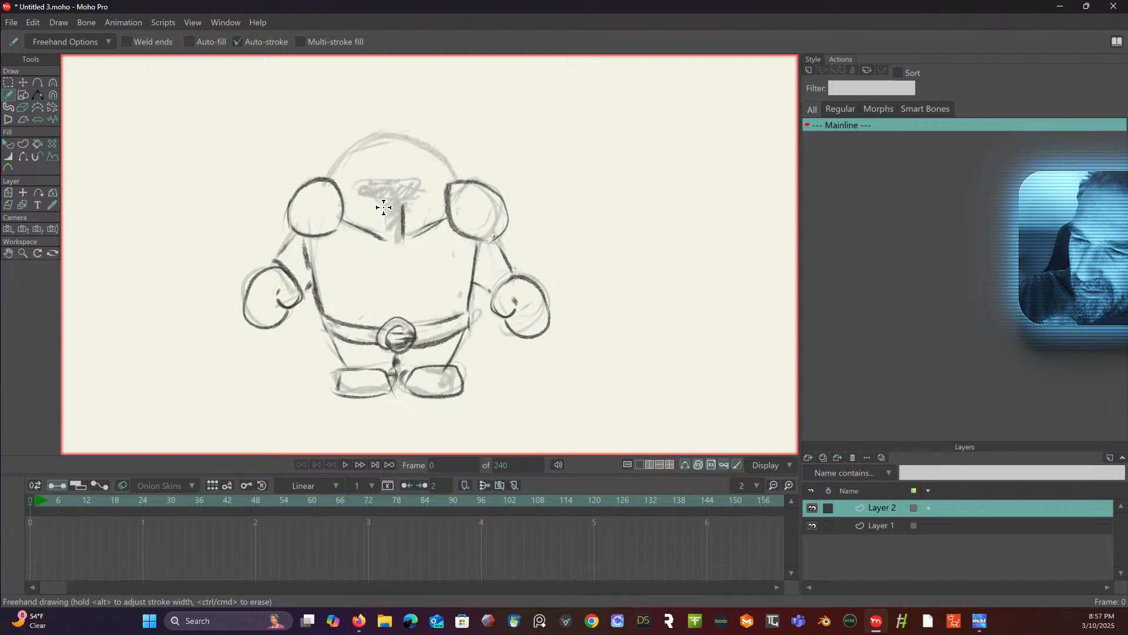
drag(386, 207, 386, 241)
mouse_move(407, 201)
mouse_down()
mouse_move(421, 190)
mouse_move(378, 185)
mouse_move(385, 205)
mouse_up()
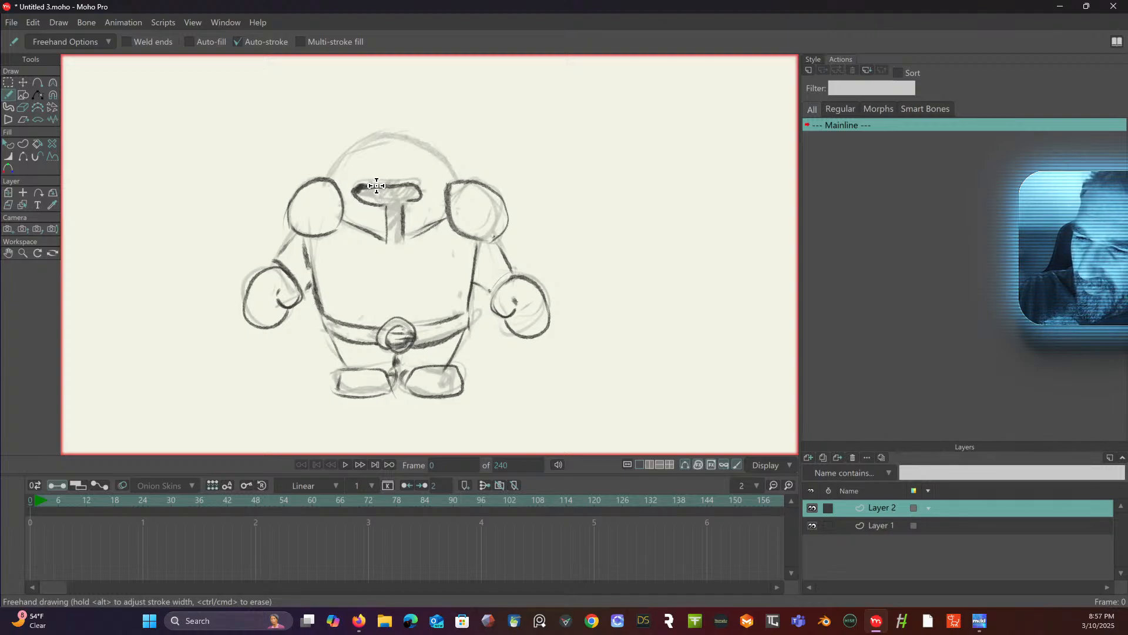
mouse_move(364, 183)
mouse_down()
mouse_move(425, 188)
mouse_move(424, 201)
mouse_move(406, 203)
mouse_move(430, 195)
mouse_move(381, 183)
mouse_move(434, 188)
mouse_move(359, 191)
mouse_move(398, 186)
mouse_move(420, 196)
mouse_move(394, 207)
mouse_move(392, 221)
mouse_move(387, 203)
mouse_move(395, 253)
mouse_move(404, 175)
mouse_up()
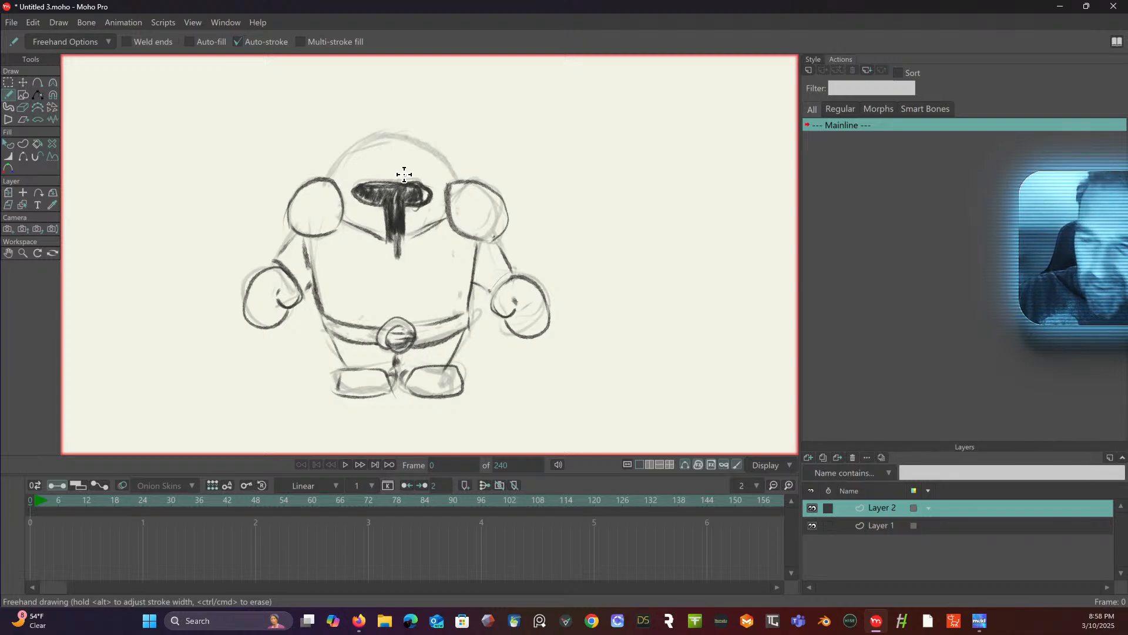
click(23, 107)
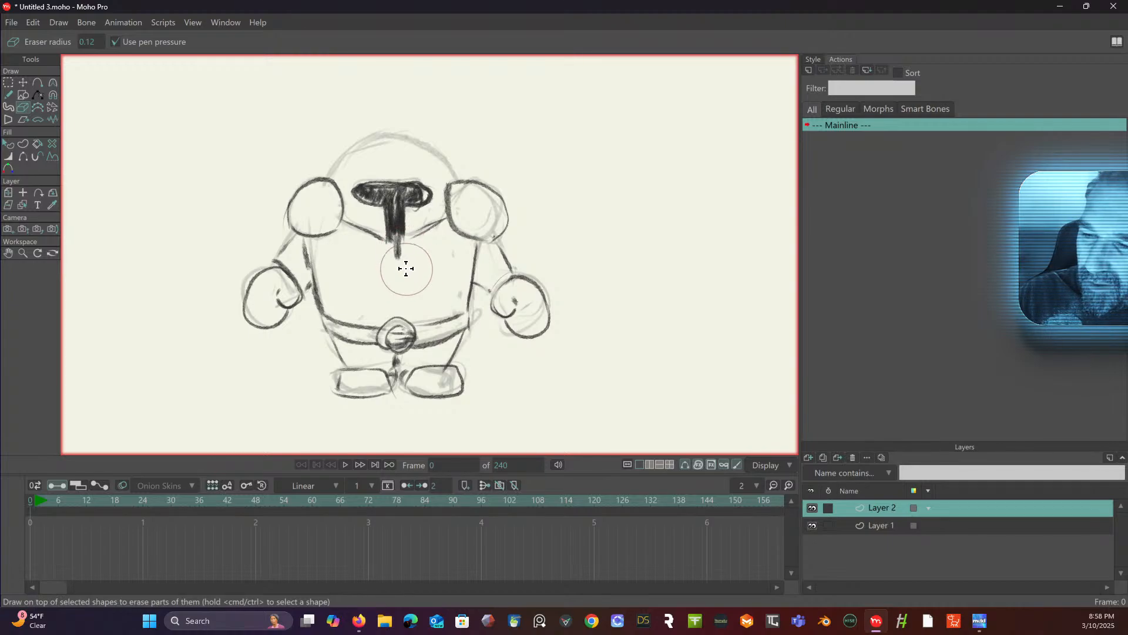
drag(399, 264, 397, 264)
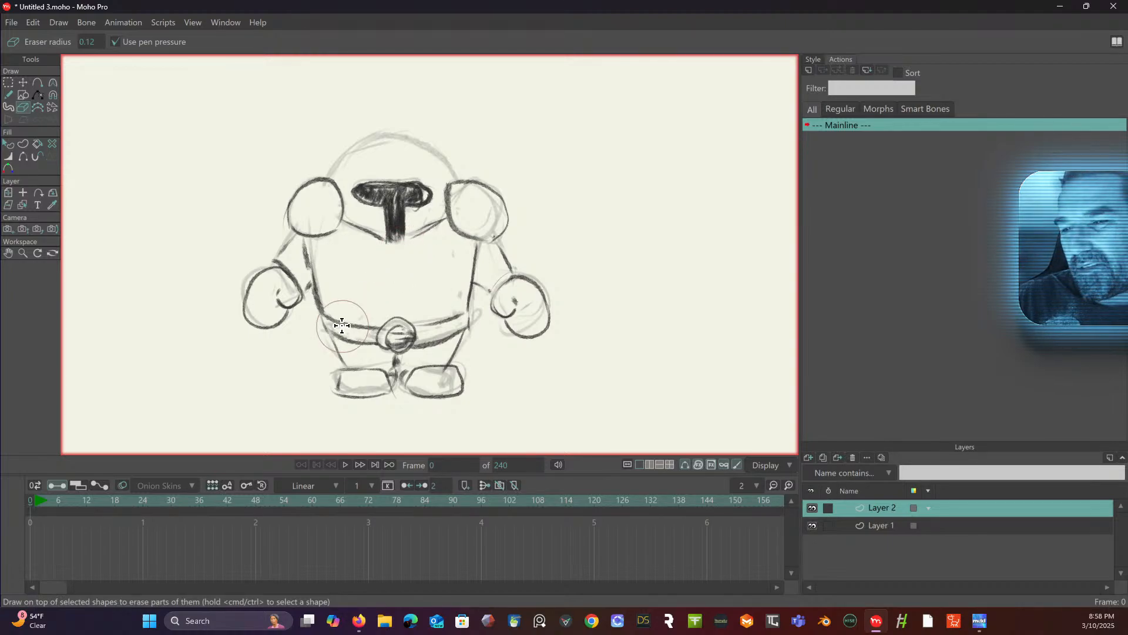
click(10, 94)
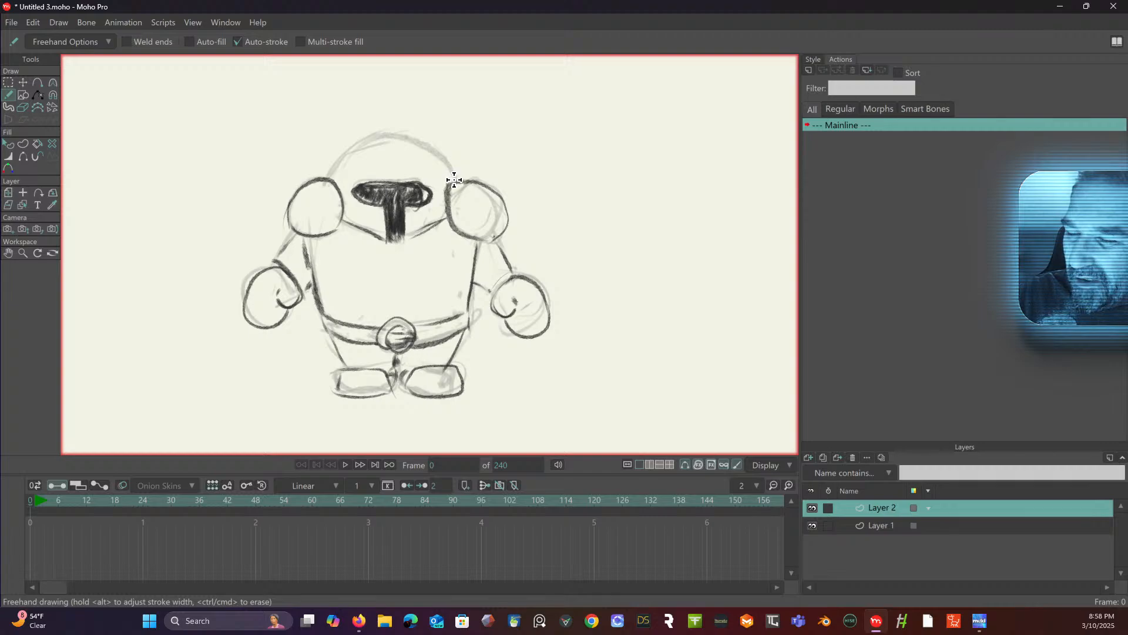
mouse_move(450, 168)
mouse_down()
mouse_move(416, 134)
mouse_move(393, 133)
mouse_move(328, 173)
mouse_move(384, 141)
mouse_move(424, 142)
mouse_up()
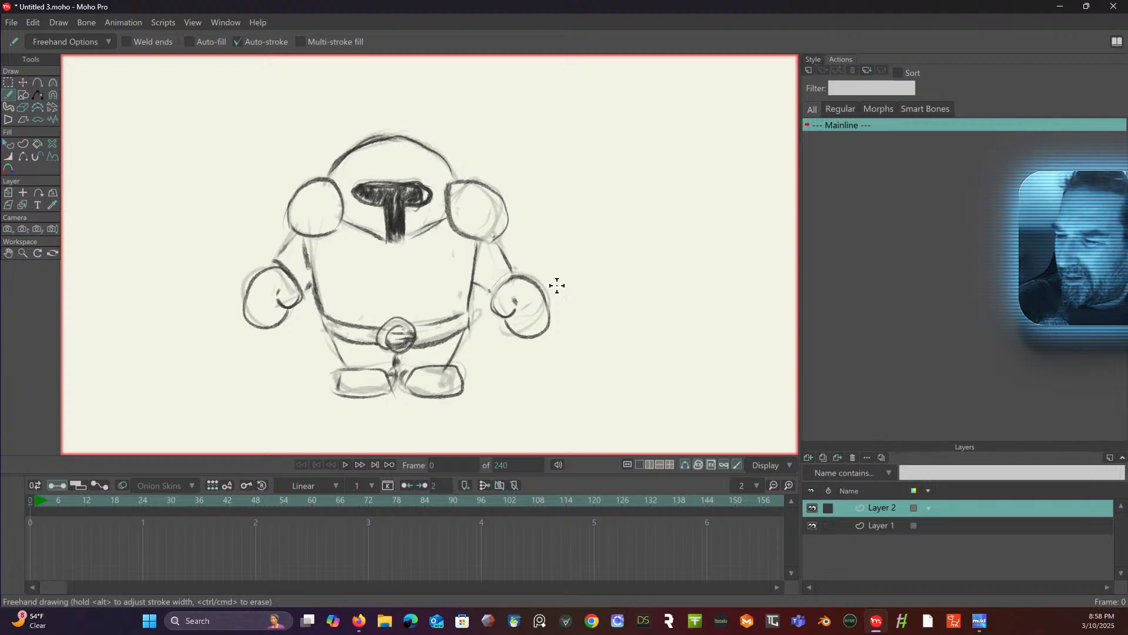
- Draw an upright sword beside the character with a round pommel, a curled crossguard and a pointed blade with a centre line
mouse_move(569, 292)
mouse_down()
mouse_move(576, 333)
mouse_move(591, 331)
mouse_move(568, 337)
mouse_move(575, 346)
mouse_move(593, 329)
mouse_move(580, 346)
mouse_up()
mouse_move(563, 294)
mouse_down()
mouse_move(599, 292)
mouse_move(555, 294)
mouse_move(543, 276)
mouse_move(607, 291)
mouse_move(596, 295)
mouse_move(613, 278)
mouse_move(599, 285)
mouse_move(603, 275)
mouse_move(614, 285)
mouse_move(611, 294)
mouse_move(615, 275)
mouse_move(562, 287)
mouse_move(609, 281)
mouse_move(601, 288)
mouse_move(612, 272)
mouse_move(612, 291)
mouse_move(572, 279)
mouse_move(566, 185)
mouse_up()
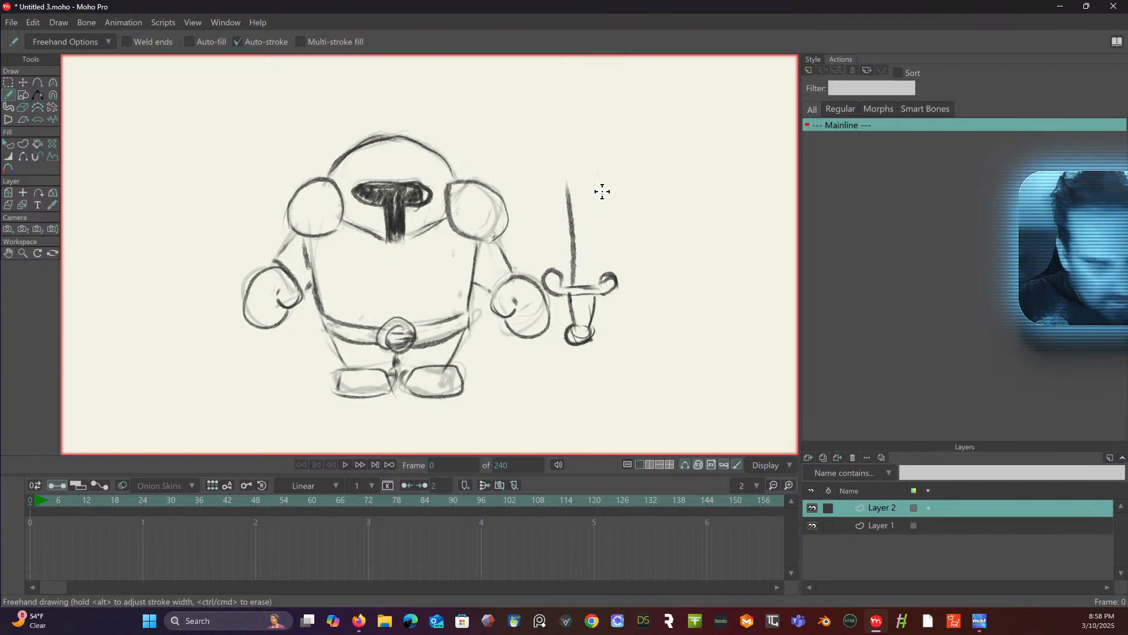
key(ctrl+z)
drag(571, 281, 558, 188)
mouse_move(598, 283)
mouse_down()
mouse_move(607, 204)
mouse_move(582, 152)
mouse_up()
drag(609, 187, 580, 151)
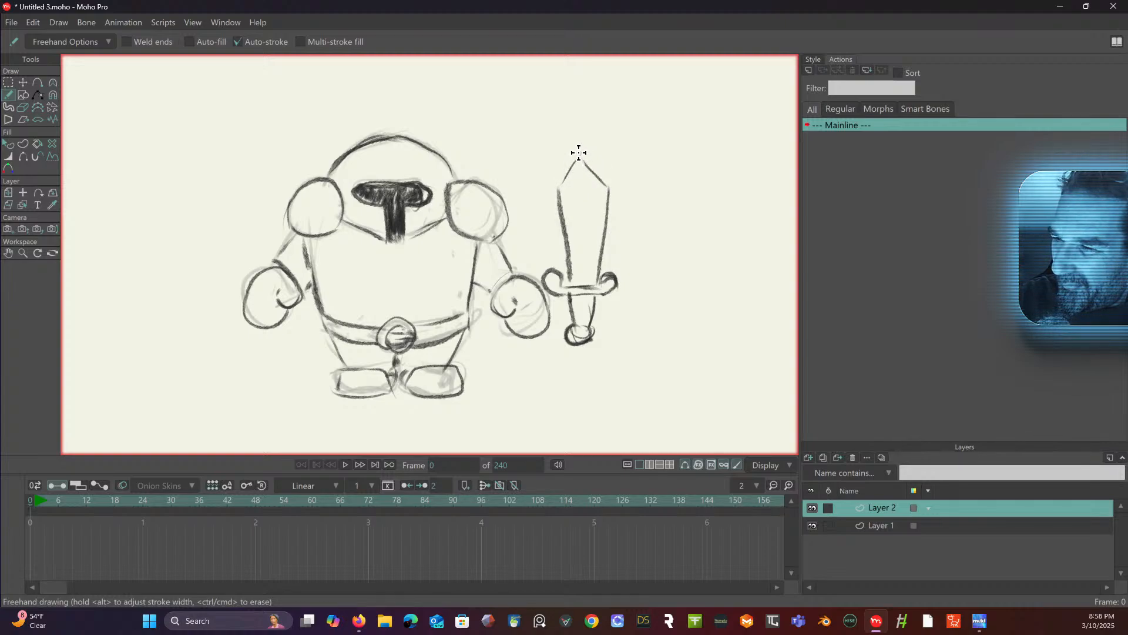
mouse_move(557, 191)
mouse_down()
mouse_move(580, 157)
mouse_move(595, 171)
mouse_move(601, 194)
mouse_move(579, 160)
mouse_move(584, 280)
mouse_move(592, 185)
mouse_move(580, 300)
mouse_up()
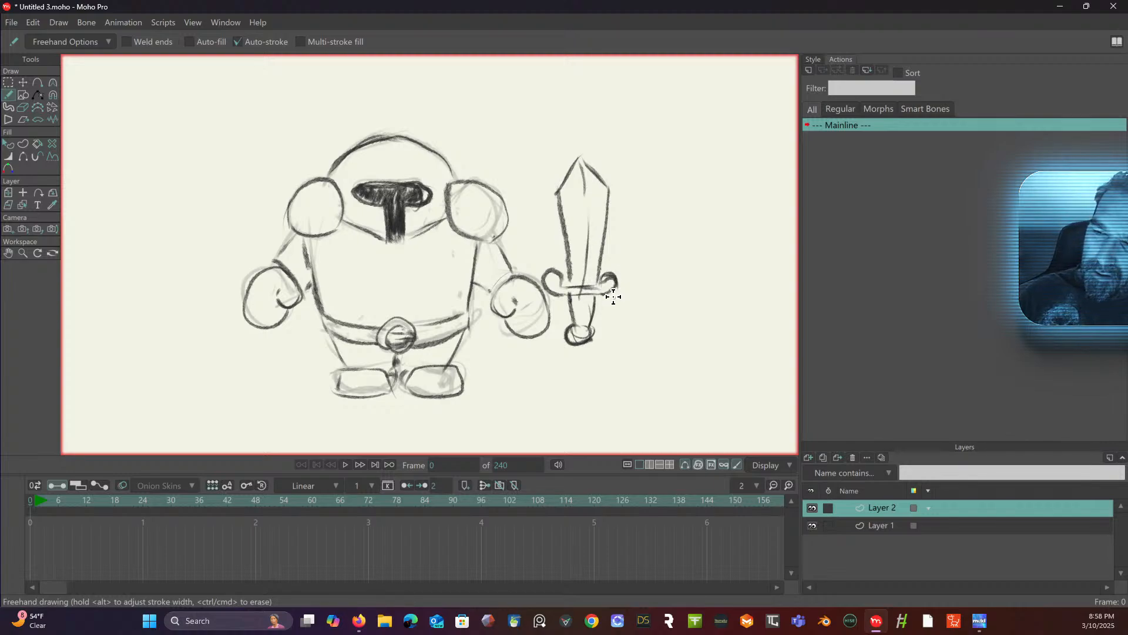
- Draw a round shield on the character's other side with a segmented rim and vertical planks in its centre
mouse_move(213, 298)
mouse_down()
mouse_move(171, 324)
mouse_move(114, 286)
mouse_move(128, 218)
mouse_move(201, 224)
mouse_move(203, 310)
mouse_up()
mouse_move(111, 276)
mouse_down()
mouse_move(174, 305)
mouse_move(140, 292)
mouse_move(137, 245)
mouse_move(185, 233)
mouse_move(199, 296)
mouse_up()
mouse_move(170, 228)
mouse_down()
mouse_move(137, 232)
mouse_move(148, 301)
mouse_up()
mouse_move(138, 232)
mouse_down()
mouse_move(140, 286)
mouse_move(158, 295)
mouse_up()
mouse_move(175, 234)
mouse_down()
mouse_move(168, 304)
mouse_move(187, 223)
mouse_move(181, 295)
mouse_move(190, 250)
mouse_move(197, 296)
mouse_move(122, 307)
mouse_move(144, 285)
mouse_move(106, 276)
mouse_move(122, 271)
mouse_move(107, 252)
mouse_move(170, 209)
mouse_move(174, 228)
mouse_move(196, 222)
mouse_move(187, 241)
mouse_move(211, 248)
mouse_move(218, 266)
mouse_move(204, 263)
mouse_move(213, 304)
mouse_move(189, 309)
mouse_up()
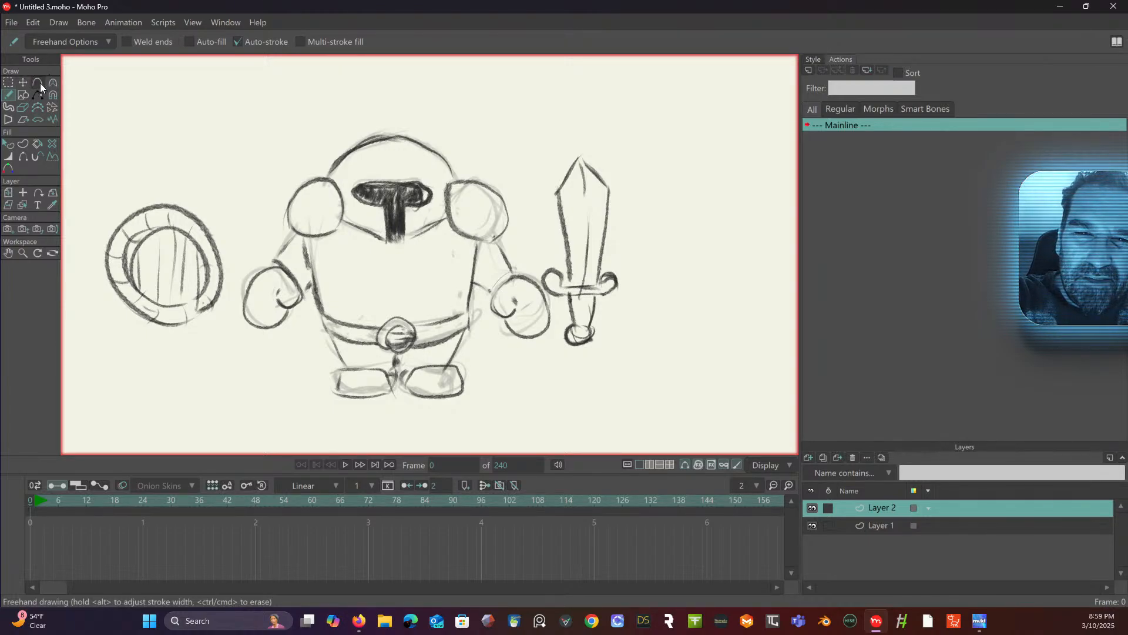
- Erase the traced outlines of both shoulder pads
click(8, 83)
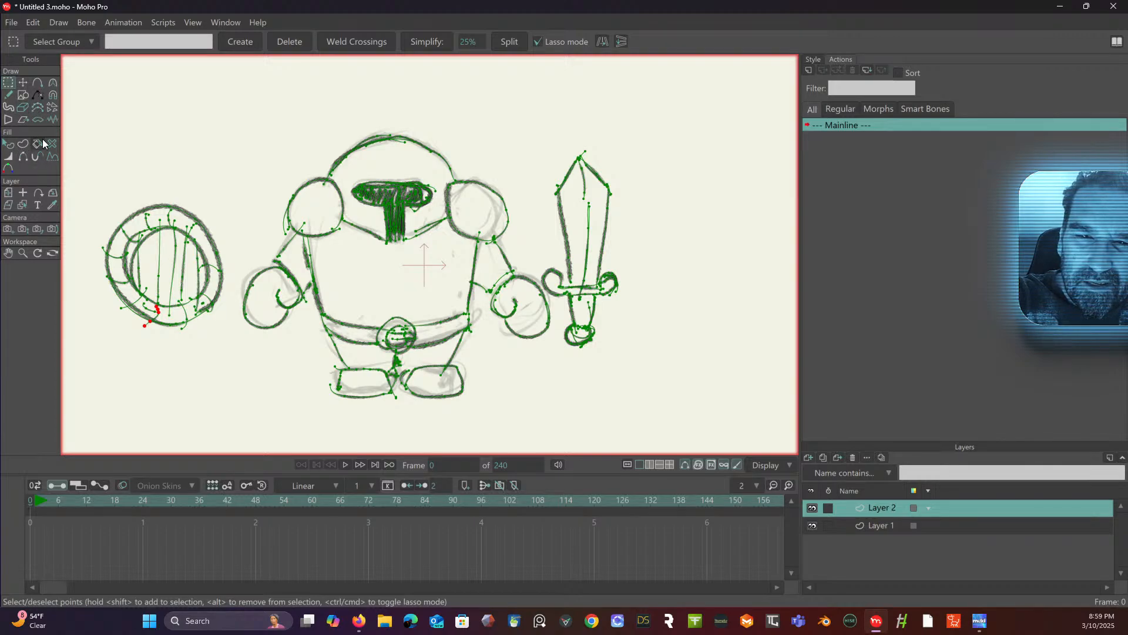
click(24, 108)
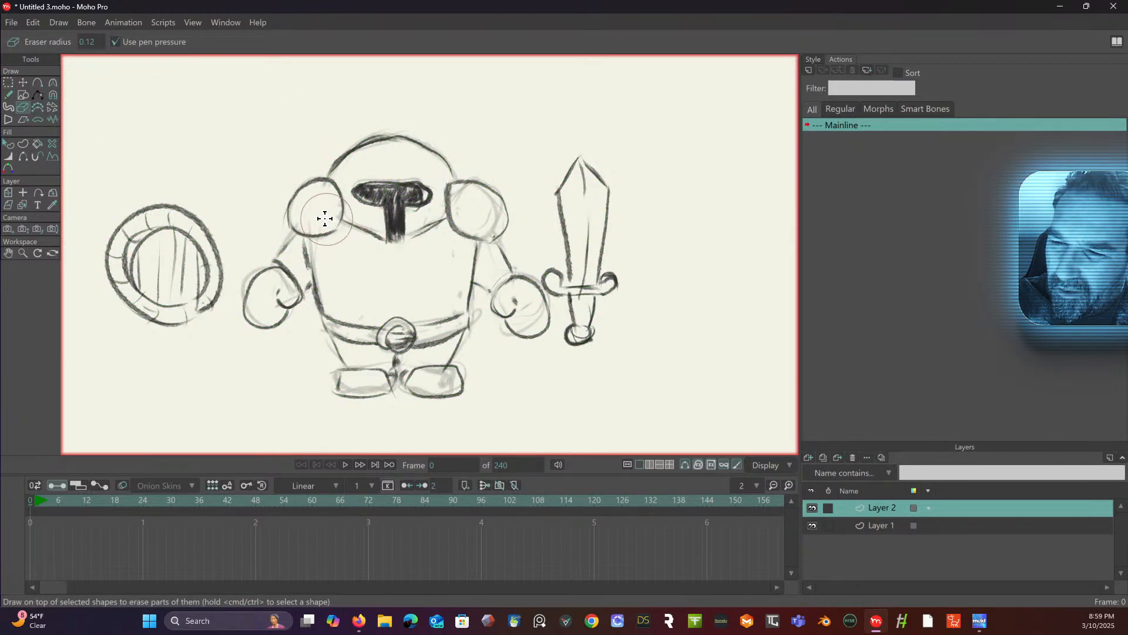
mouse_move(317, 217)
mouse_down()
mouse_move(302, 206)
mouse_move(312, 192)
mouse_move(331, 202)
mouse_up()
mouse_move(464, 224)
mouse_down()
mouse_move(474, 223)
mouse_move(462, 194)
mouse_move(489, 206)
mouse_move(494, 224)
mouse_move(486, 181)
mouse_up()
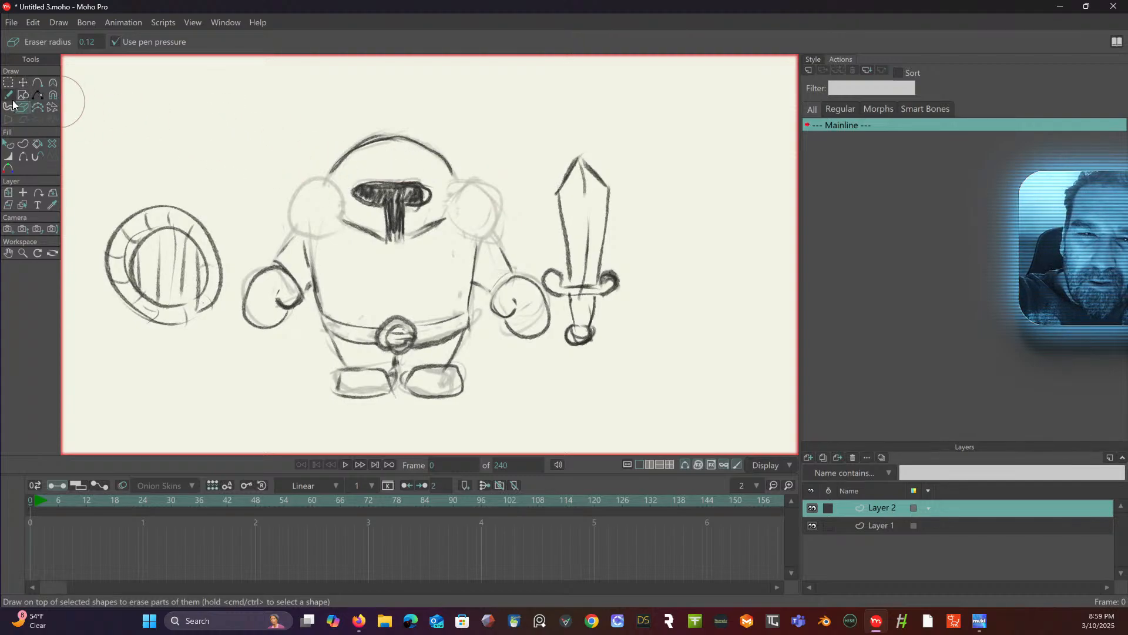
- Redraw both shoulder pads as larger, rounder shapes and add a curved rim line near the bottom of each
key(f)
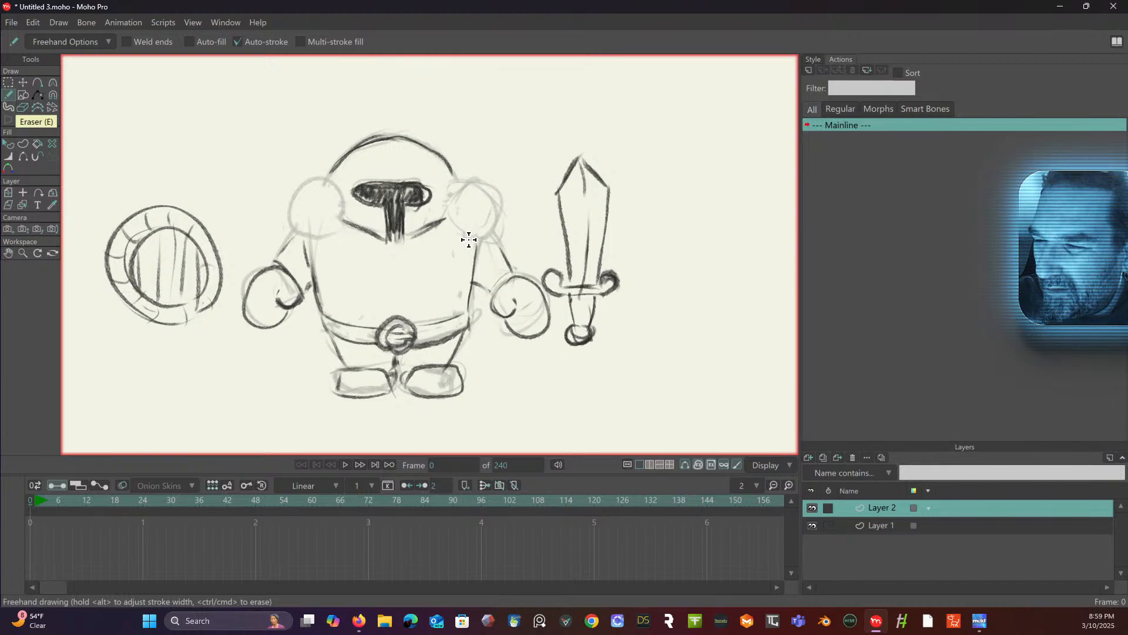
mouse_move(487, 241)
mouse_down()
mouse_move(459, 233)
mouse_move(441, 207)
mouse_move(456, 179)
mouse_move(507, 189)
mouse_move(491, 252)
mouse_move(479, 253)
mouse_up()
mouse_move(347, 223)
mouse_down()
mouse_move(290, 240)
mouse_move(280, 209)
mouse_move(311, 175)
mouse_move(343, 215)
mouse_move(299, 175)
mouse_up()
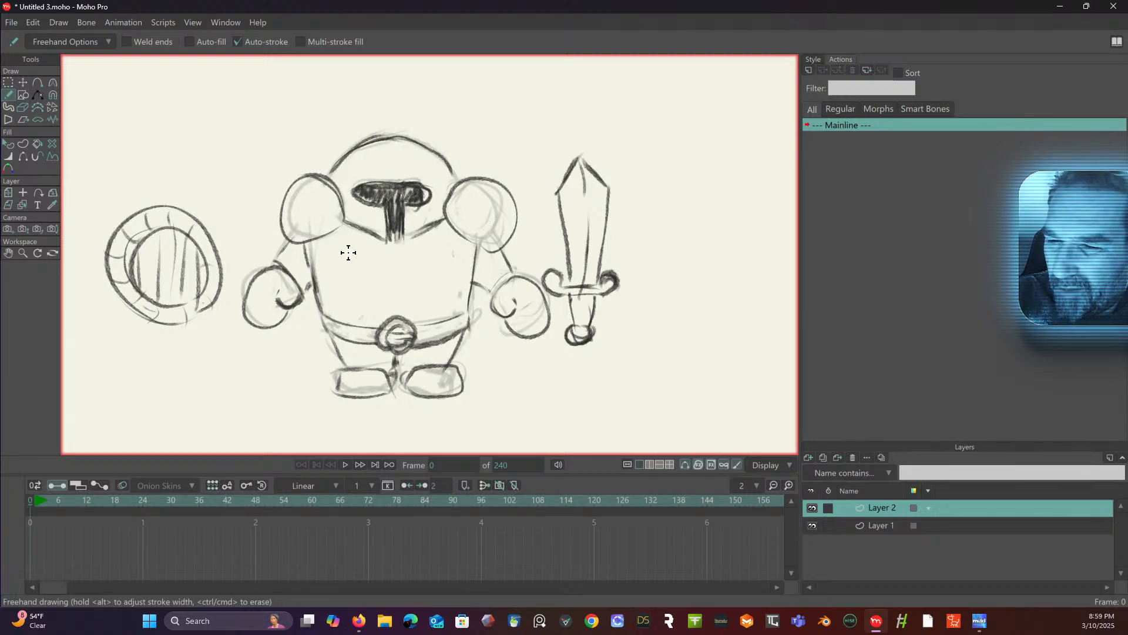
mouse_move(298, 243)
mouse_down()
mouse_move(343, 225)
mouse_move(287, 233)
mouse_up()
mouse_move(465, 229)
mouse_down()
mouse_move(493, 241)
mouse_move(508, 234)
mouse_up()
drag(508, 234, 473, 239)
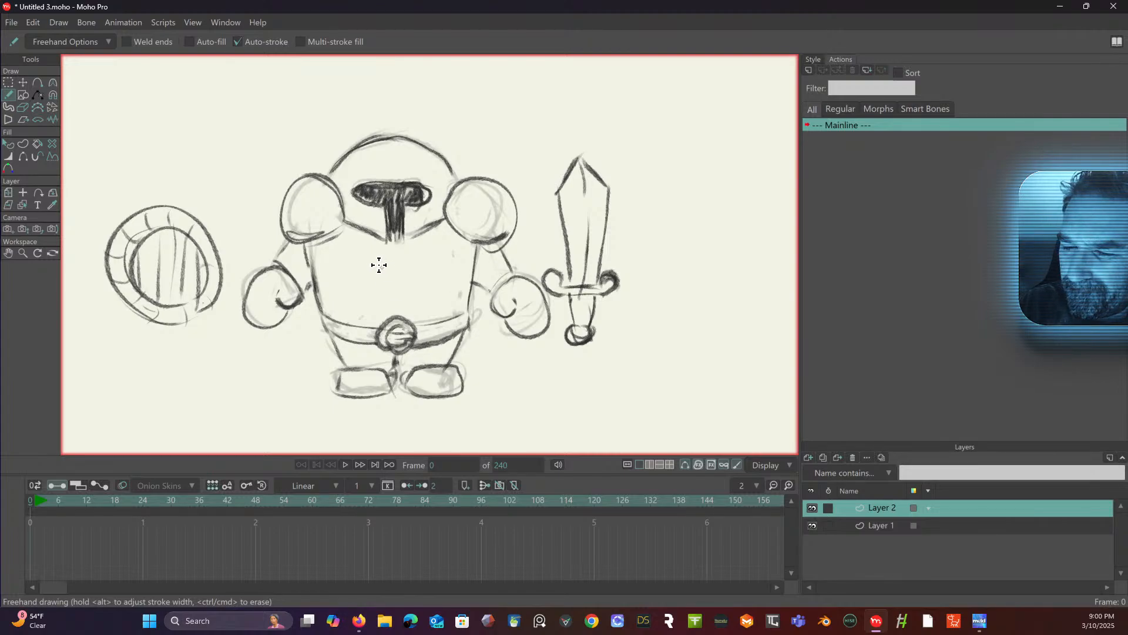
- Draw a shield-shaped chest emblem and a curved line under the shoulder pad nearest the round shield, and erase the S inside the emblem
mouse_move(382, 257)
mouse_down()
mouse_move(425, 258)
mouse_move(421, 297)
mouse_move(406, 311)
mouse_move(372, 299)
mouse_move(409, 320)
mouse_move(383, 297)
mouse_up()
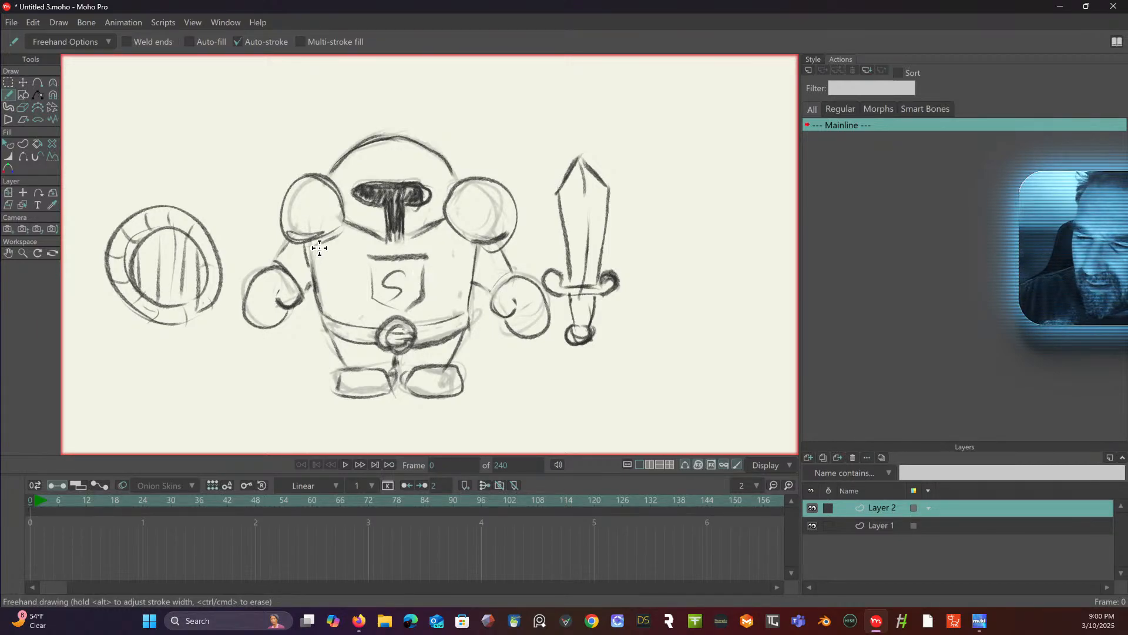
drag(338, 219, 316, 267)
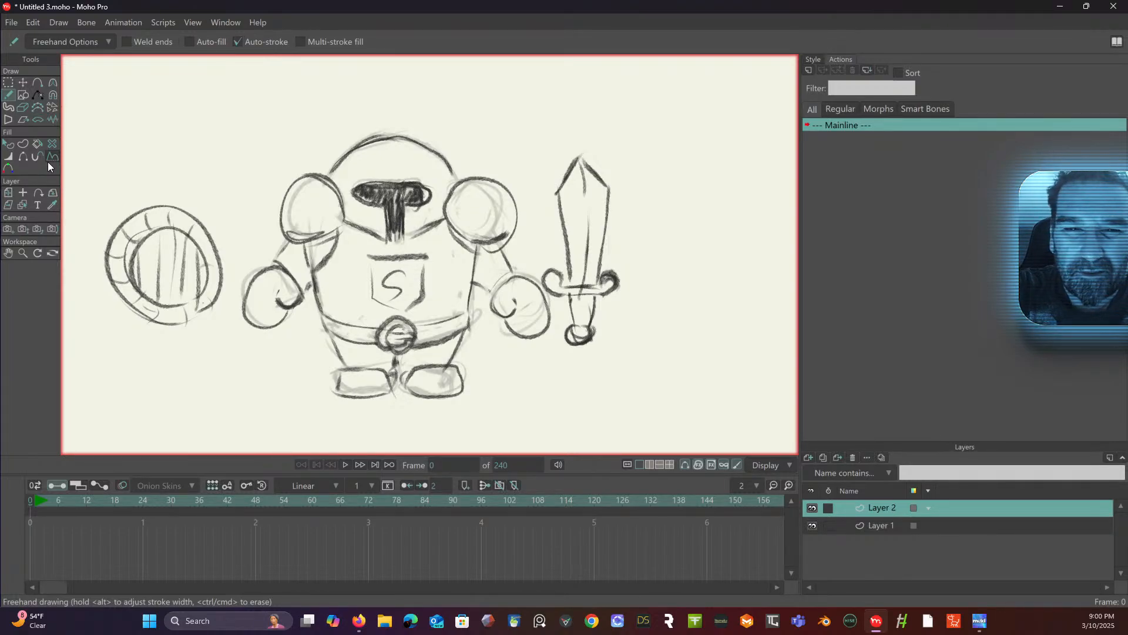
click(26, 108)
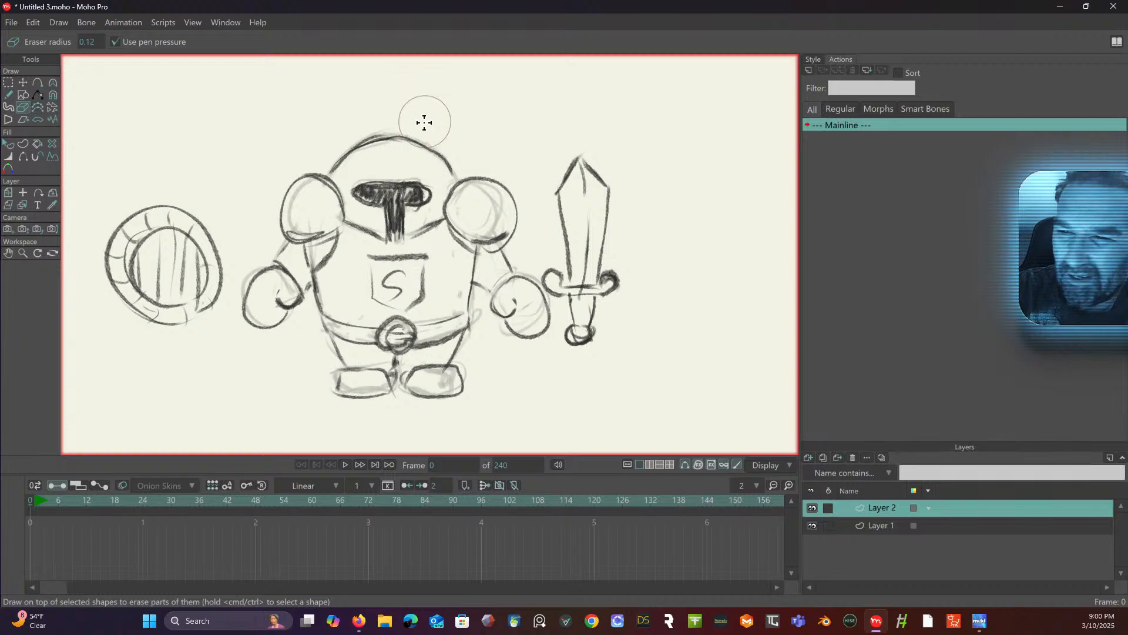
drag(393, 275, 397, 291)
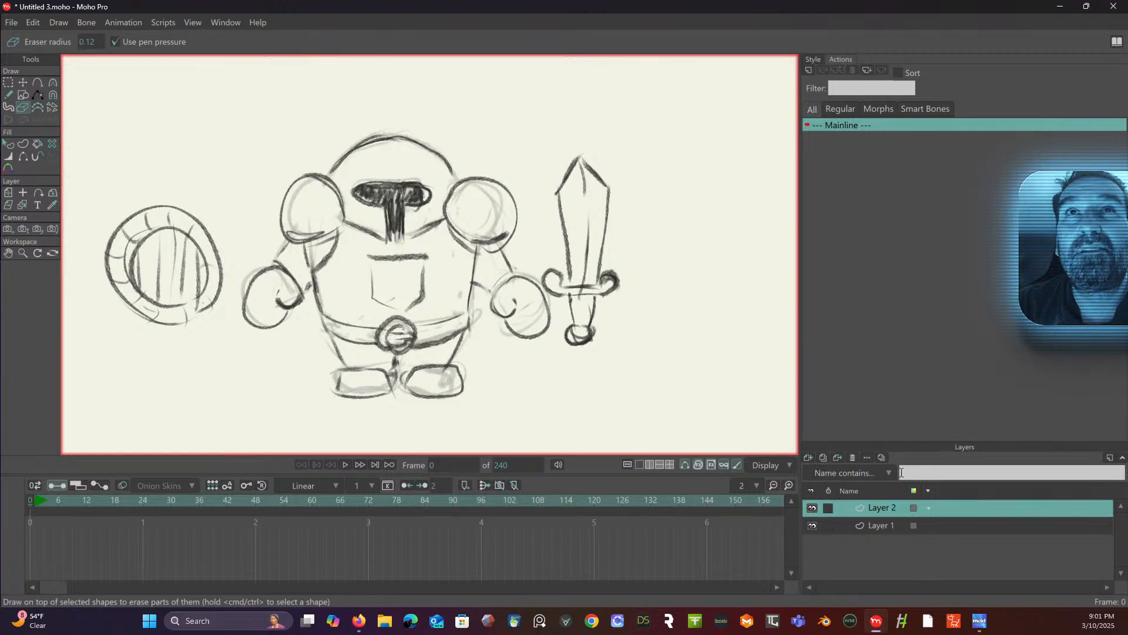
- Set the opacity of Layer 2 to 23% in its layer settings
drag(0, 98, 996, 83)
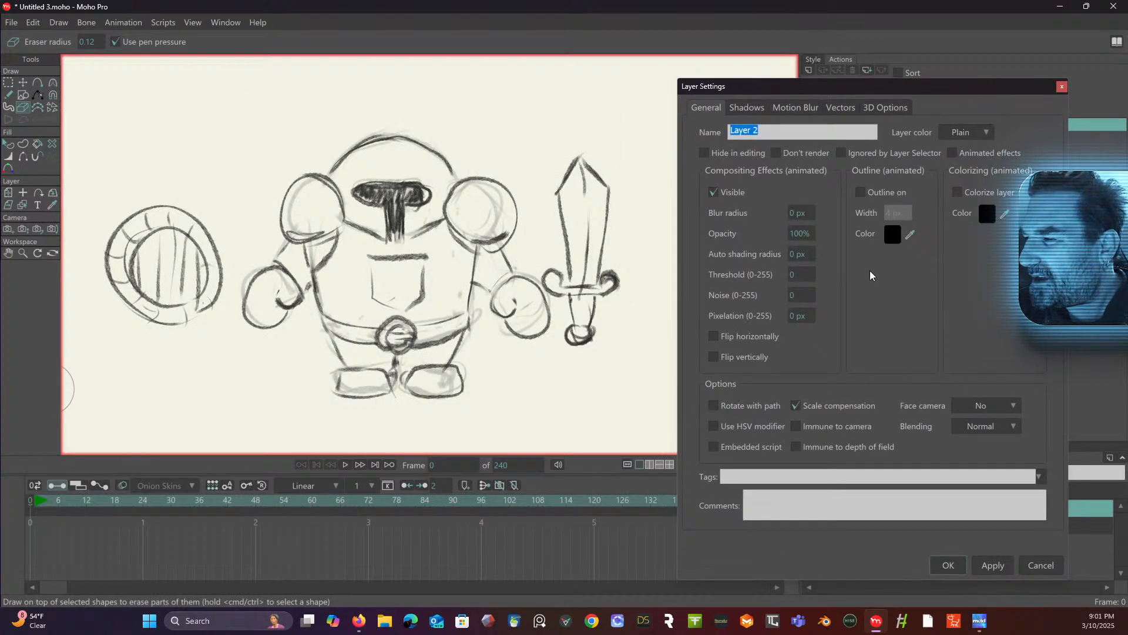
mouse_move(809, 235)
mouse_down()
mouse_move(549, 254)
mouse_move(584, 242)
mouse_move(802, 236)
mouse_move(395, 231)
mouse_up()
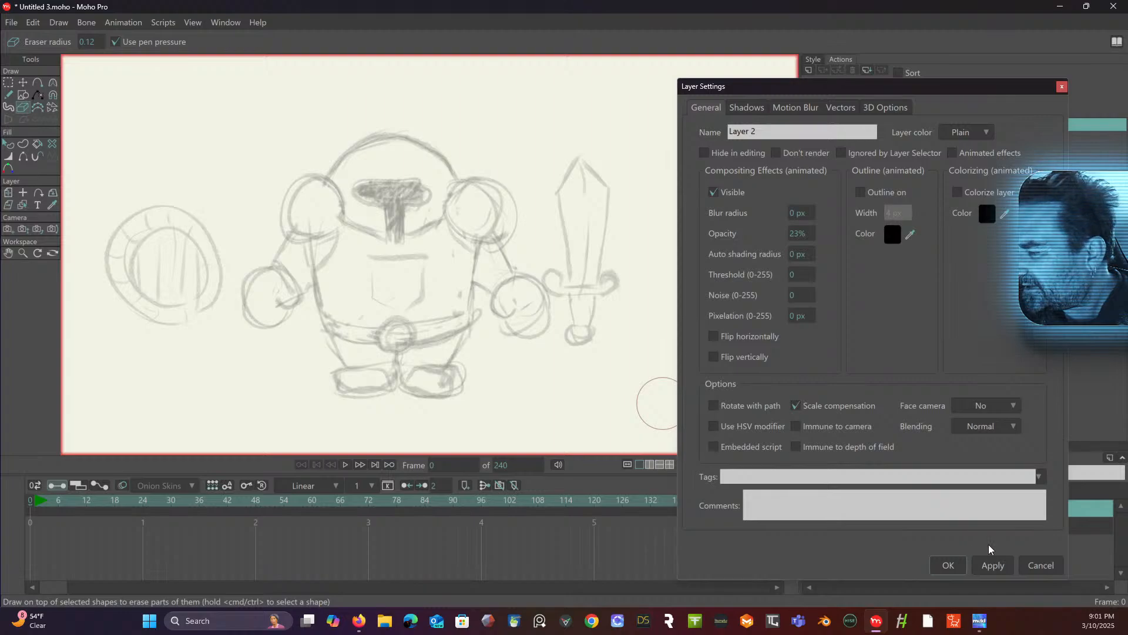
click(948, 566)
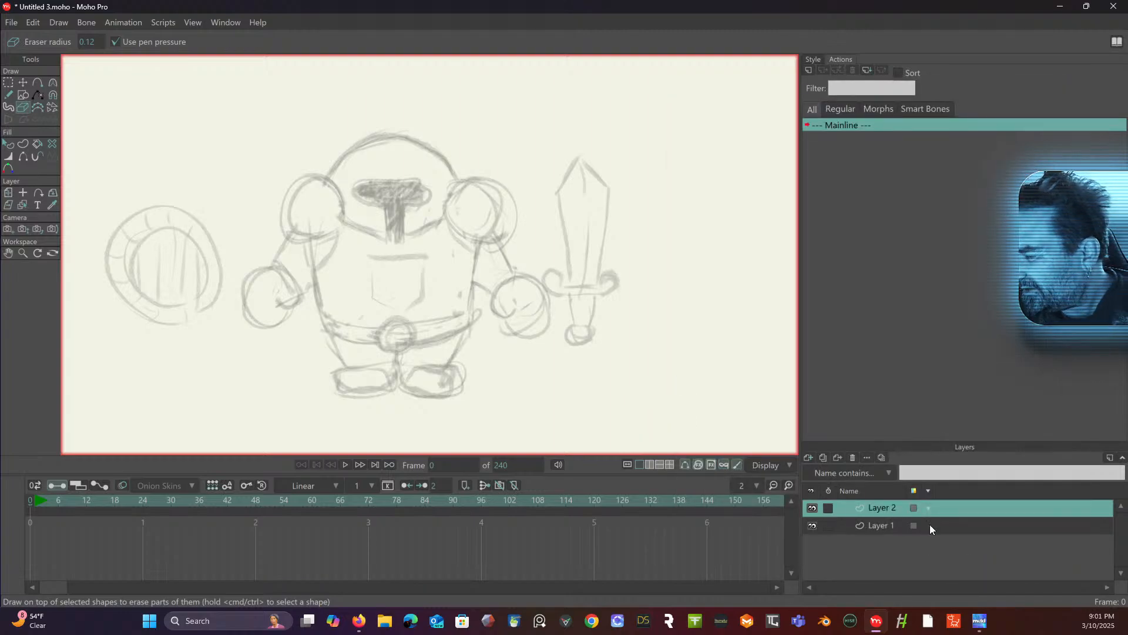
- Delete Layer 1 containing the original rough sketch
click(929, 524)
click(853, 458)
click(854, 459)
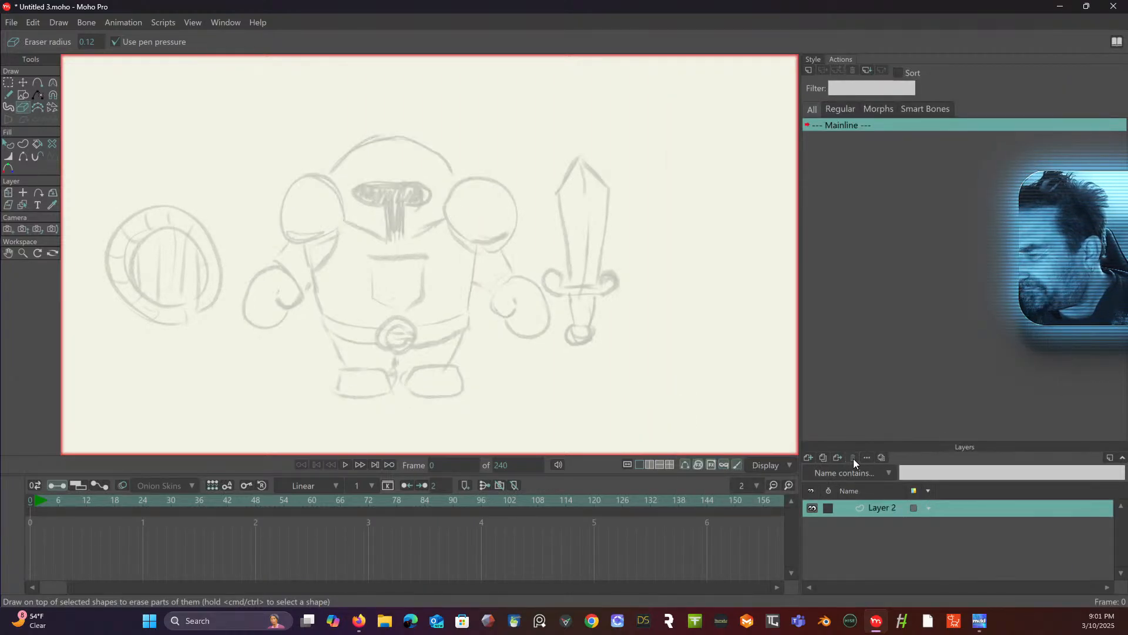
- Add a new vector layer above Layer 2 and name it "head"
click(808, 455)
click(826, 434)
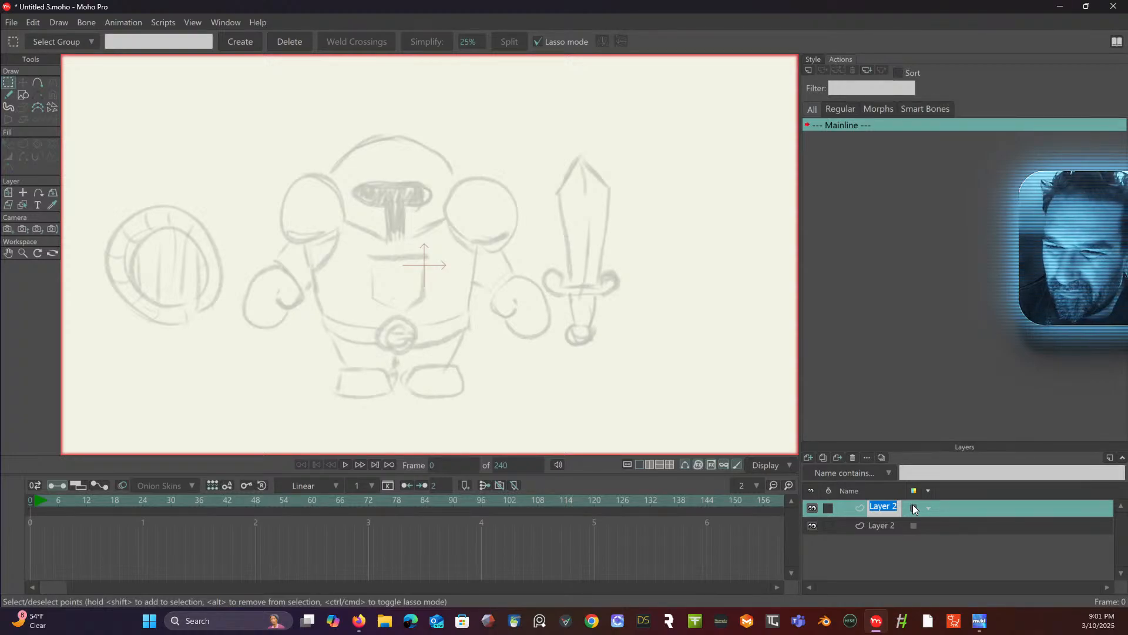
text(head)
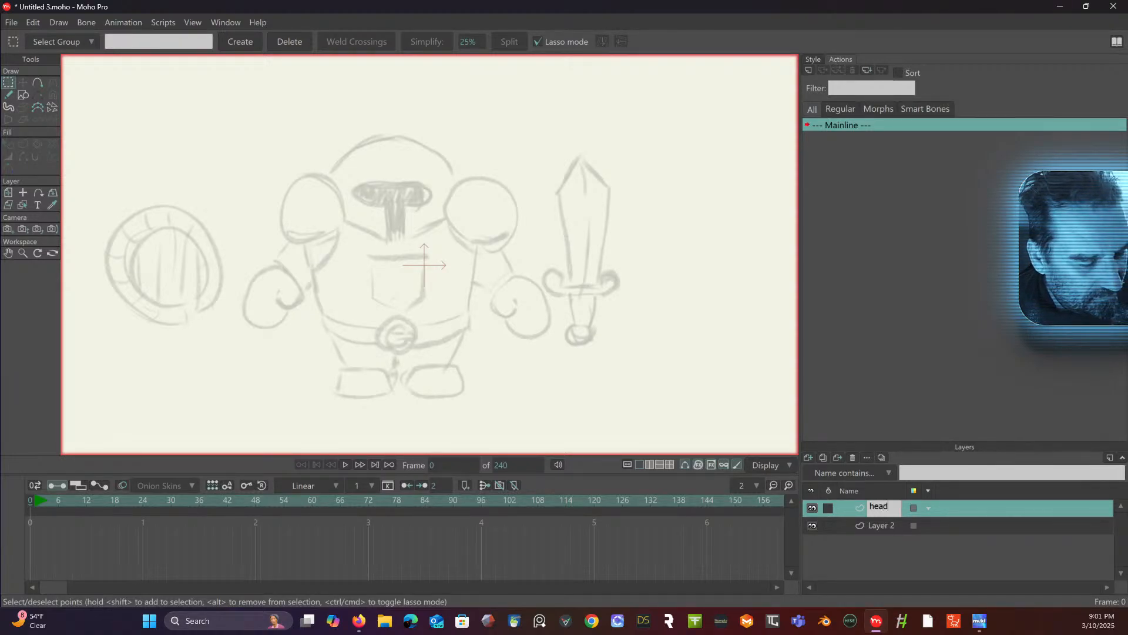
key(Return)
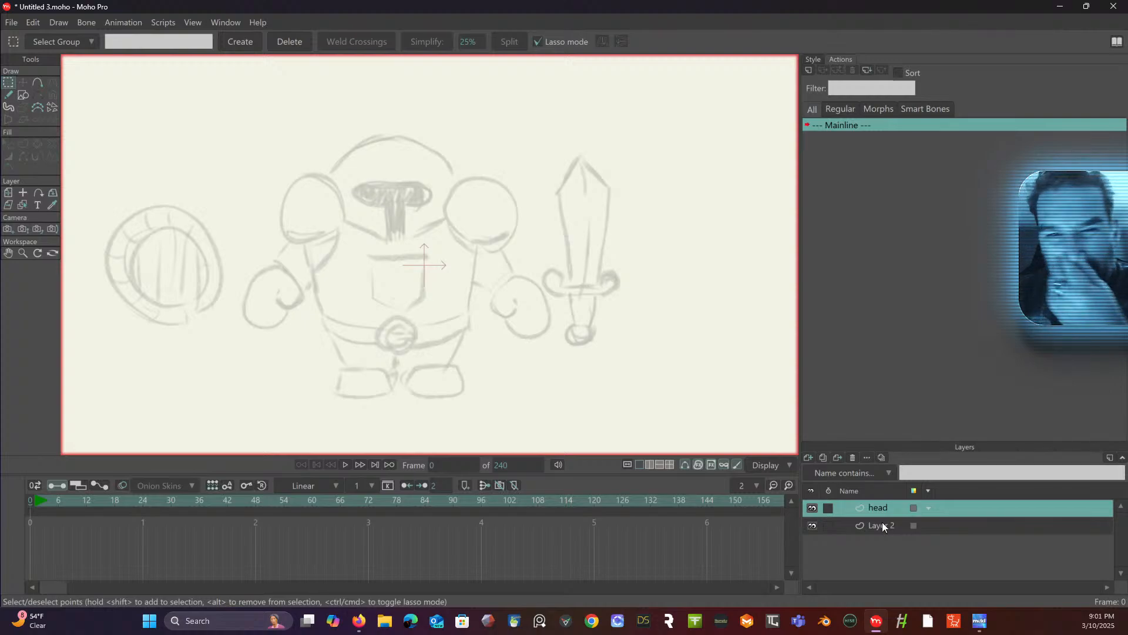
click(37, 82)
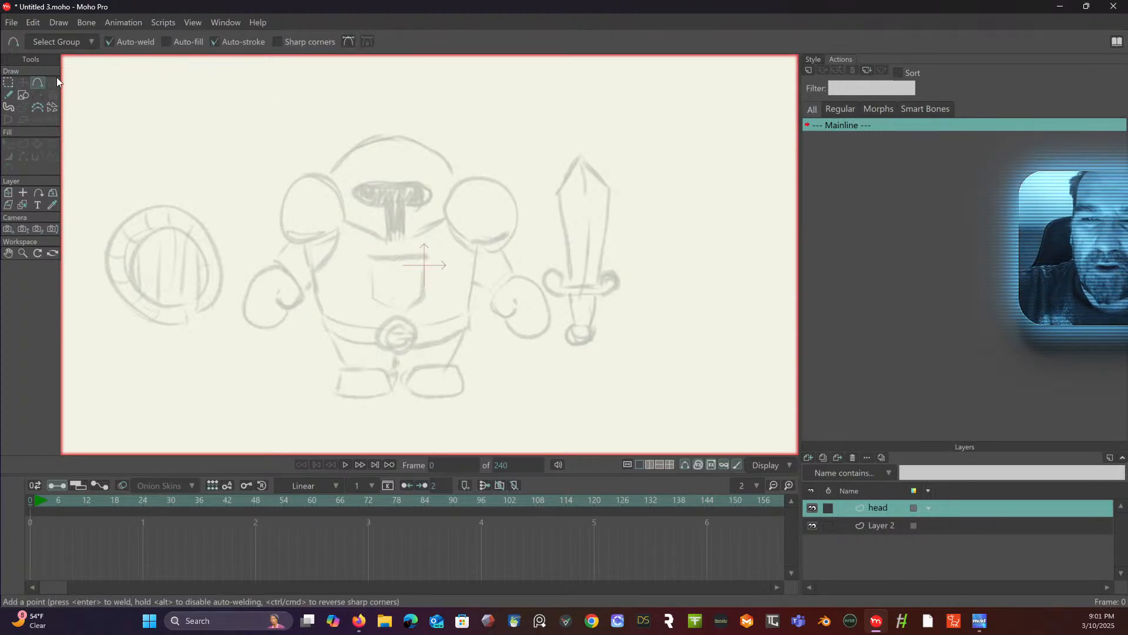
drag(490, 130, 509, 174)
mouse_move(508, 175)
mouse_down()
mouse_move(486, 171)
mouse_move(460, 141)
mouse_up()
drag(460, 141, 476, 117)
drag(476, 118, 490, 130)
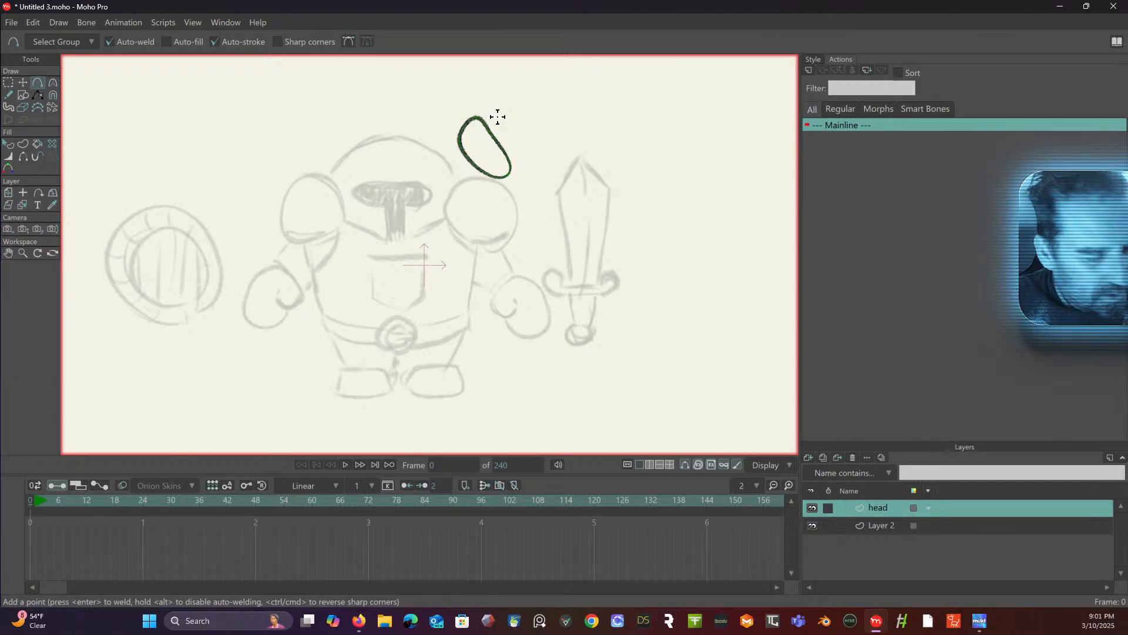
key(ctrl+z)
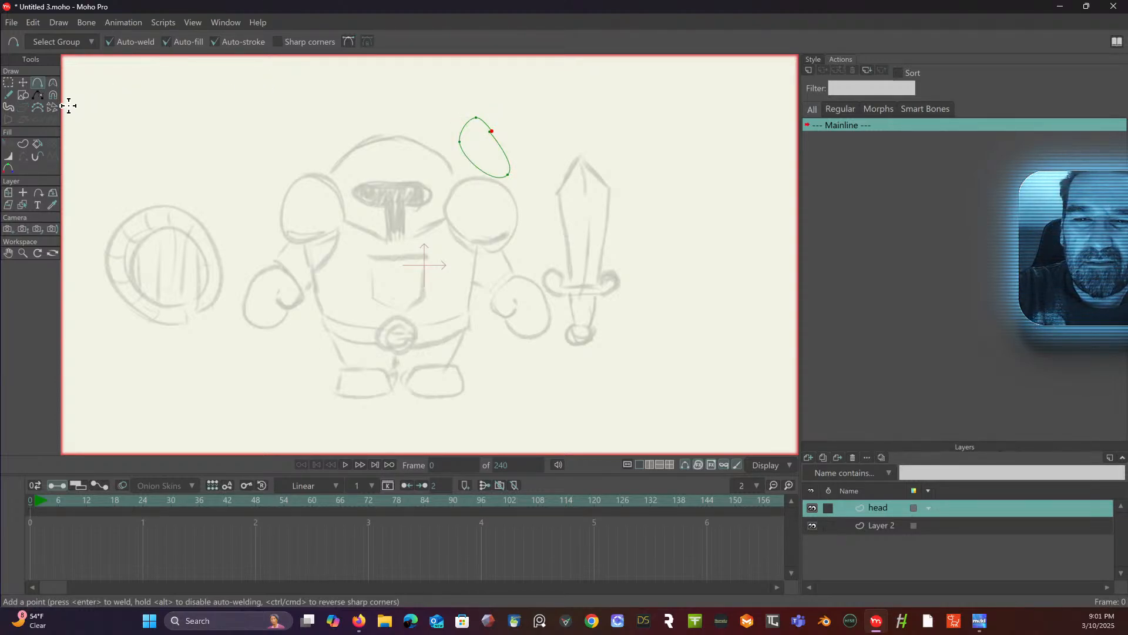
click(815, 60)
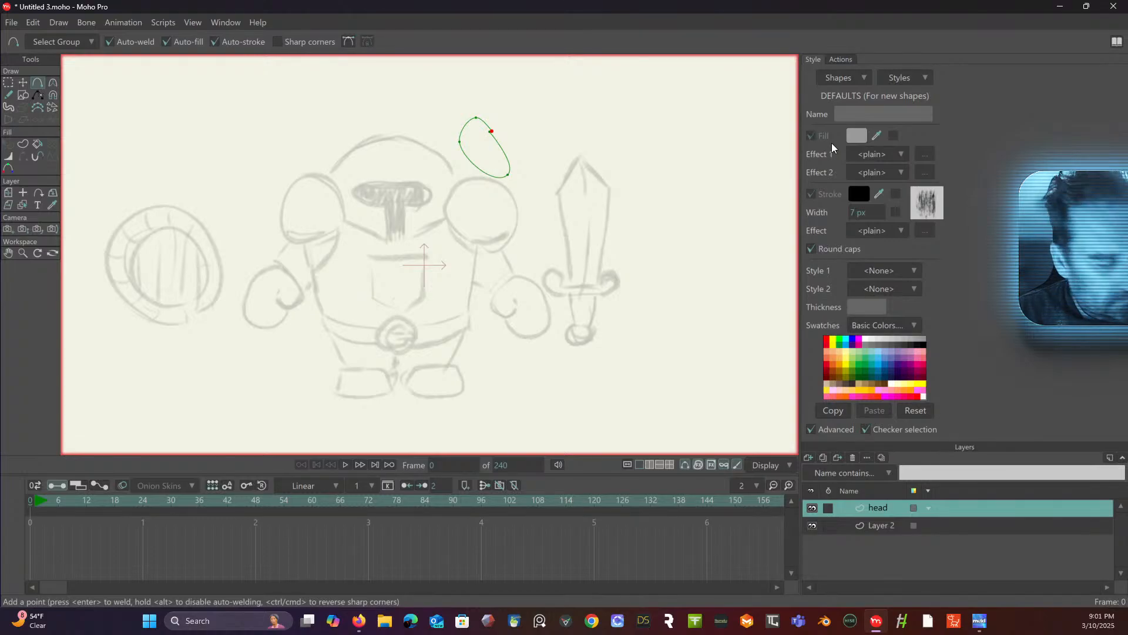
key(ctrl+z)
key(ctrl+z)
key(ctrl+z)
key(ctrl+z)
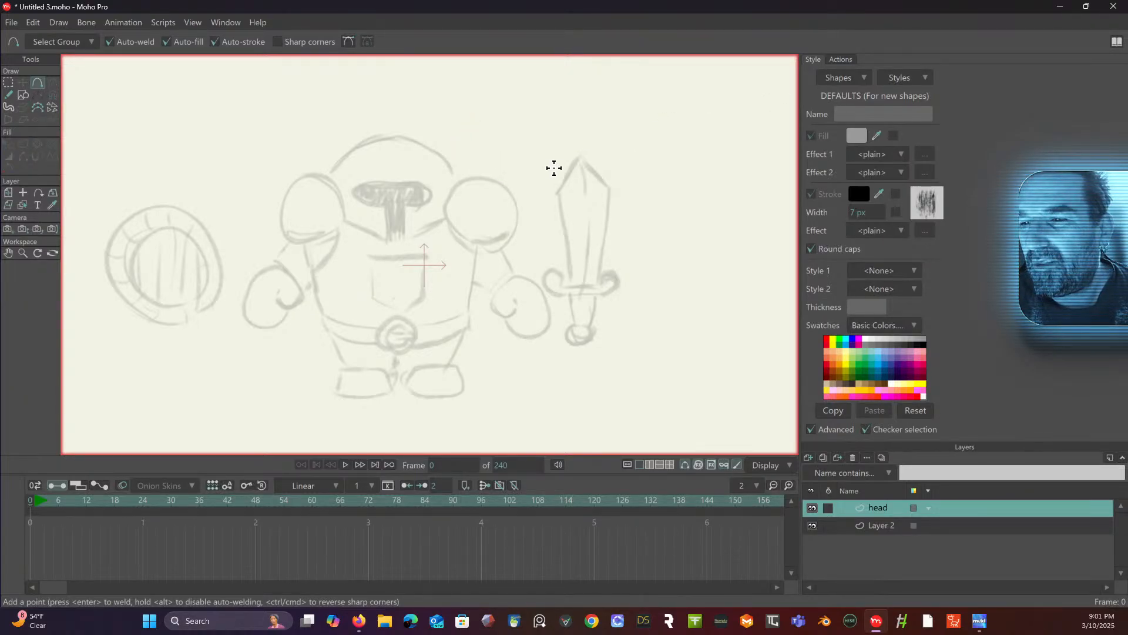
- Switch to Meld Studio, change the live scene to "main monitor", and maximize the Moho Pro window on that monitor
scroll(553, 168, up, 5)
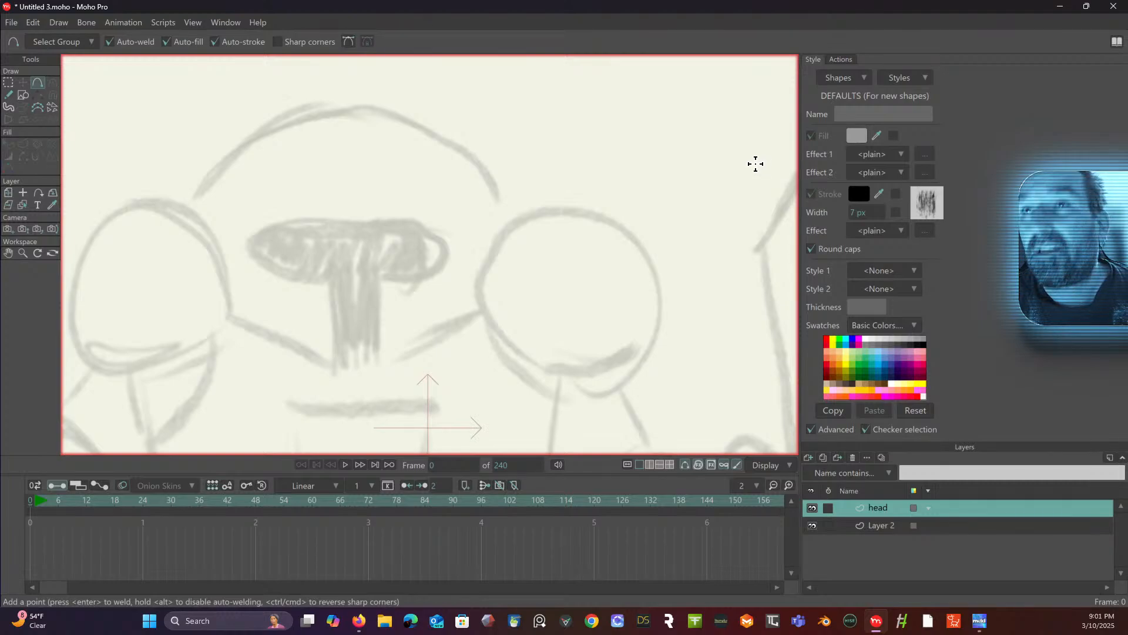
drag(589, 9, 0, 23)
drag(0, 81, 0, 56)
drag(0, 102, 756, 41)
double_click(965, 37)
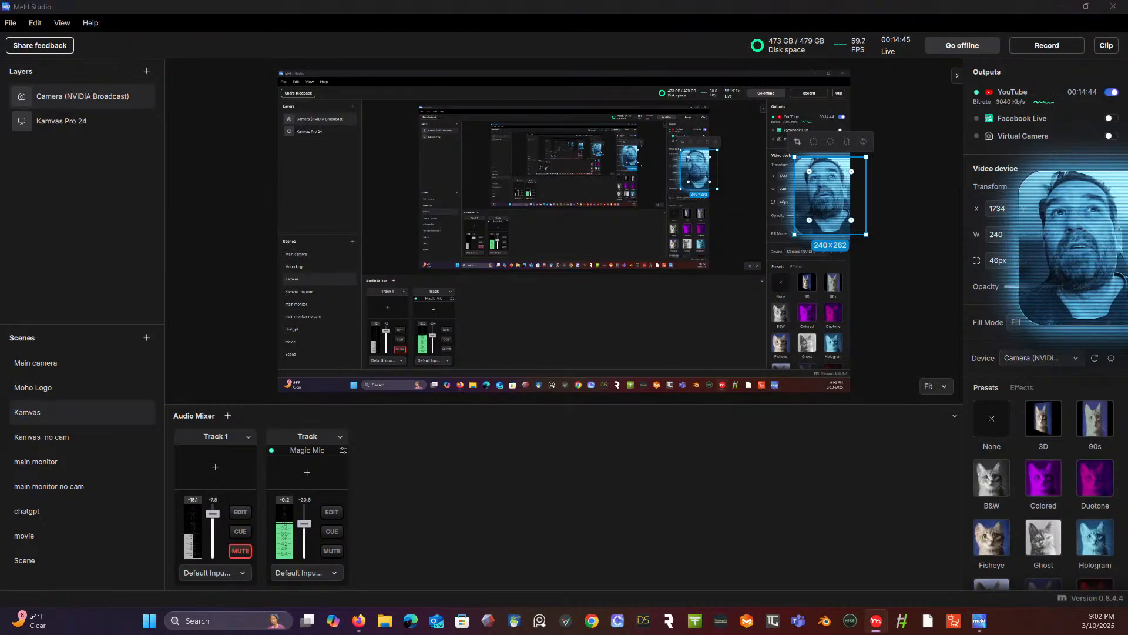
drag(0, 171, 868, 334)
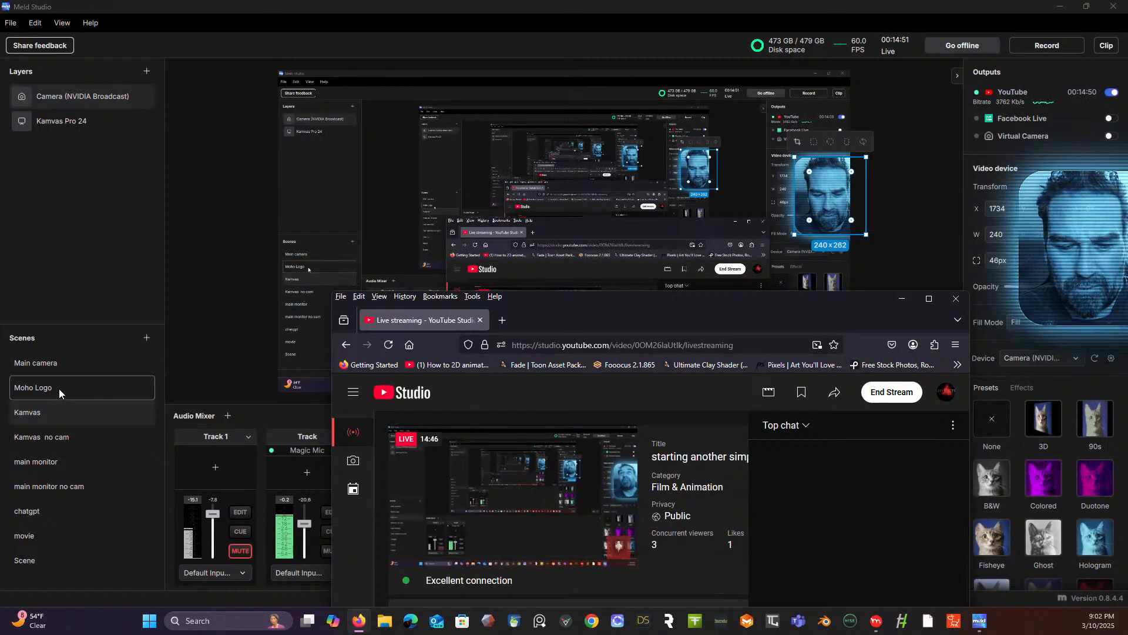
click(41, 461)
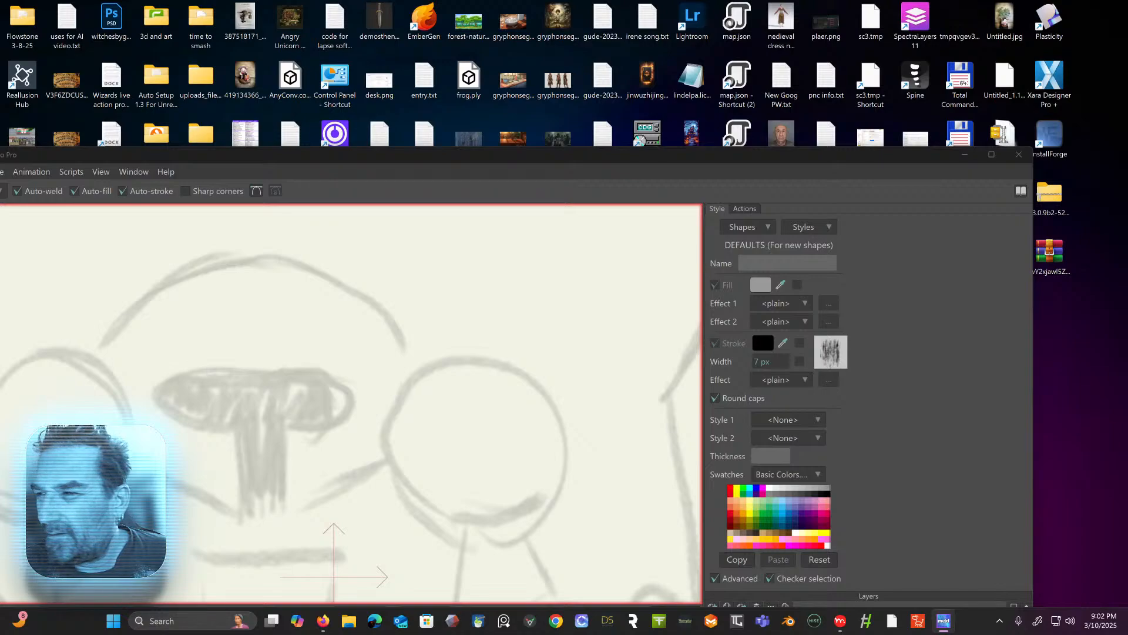
click(991, 154)
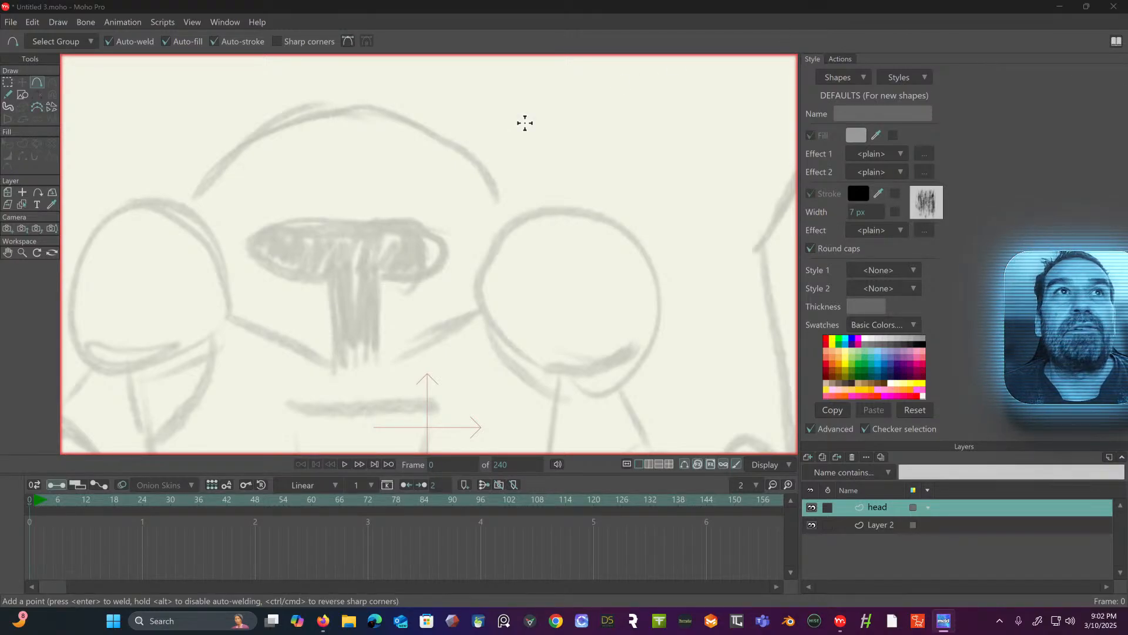
- Trace the helmet on the head layer as one closed, filled and stroked curve that wraps around the T-shaped visor opening
scroll(525, 122, down, 2)
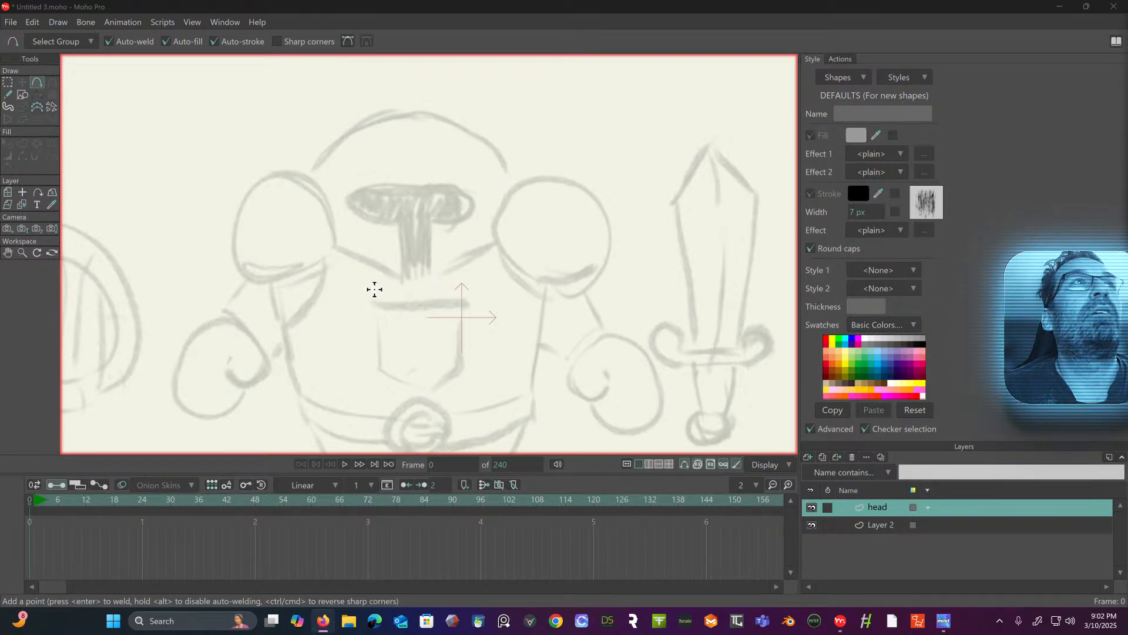
mouse_move(431, 281)
mouse_down()
mouse_move(431, 222)
mouse_move(469, 216)
mouse_move(473, 189)
mouse_move(352, 186)
mouse_move(352, 211)
mouse_move(402, 225)
mouse_move(402, 282)
mouse_move(340, 253)
mouse_up()
drag(340, 253, 423, 111)
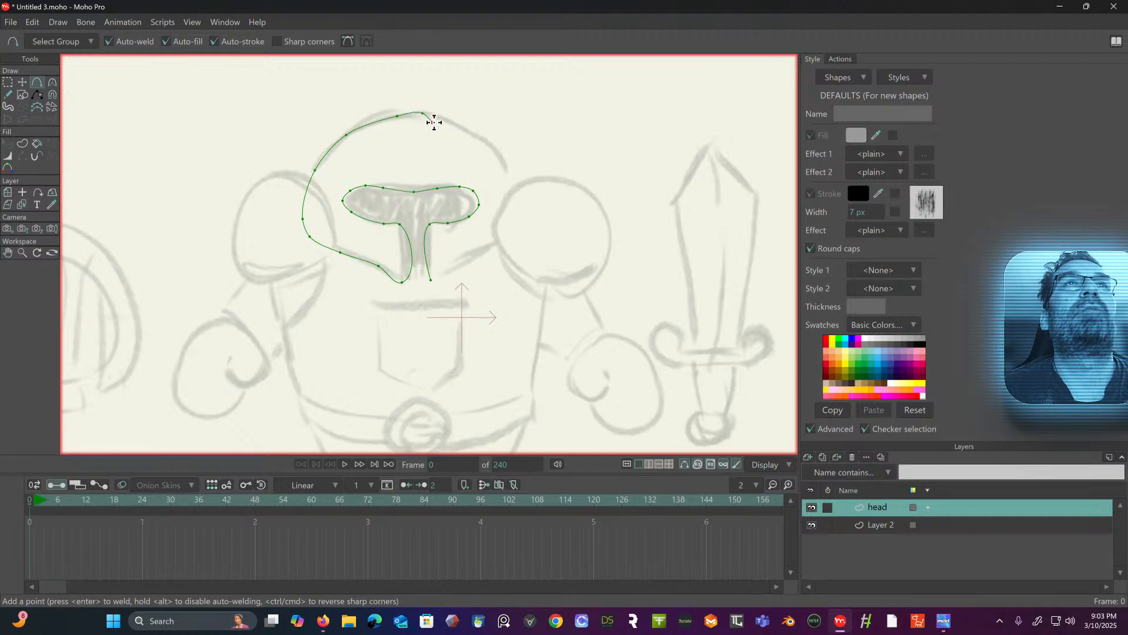
mouse_move(441, 118)
mouse_down()
mouse_move(506, 164)
mouse_move(509, 206)
mouse_move(521, 205)
mouse_move(493, 247)
mouse_move(431, 280)
mouse_up()
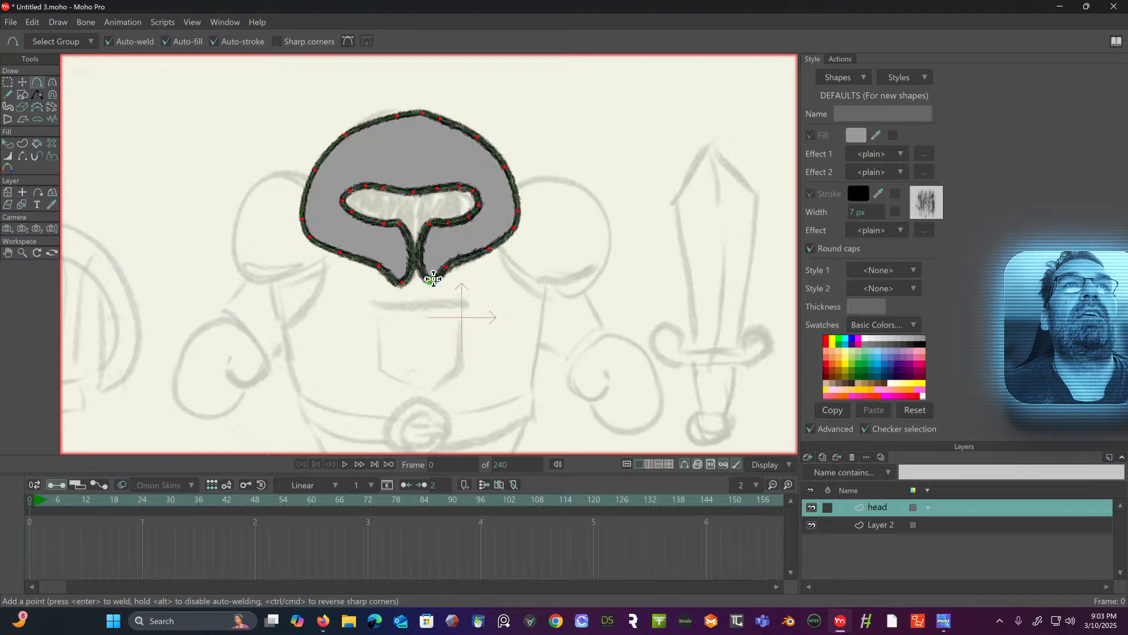
- Set the default stroke brush for new shapes to None
scroll(443, 187, up, 3)
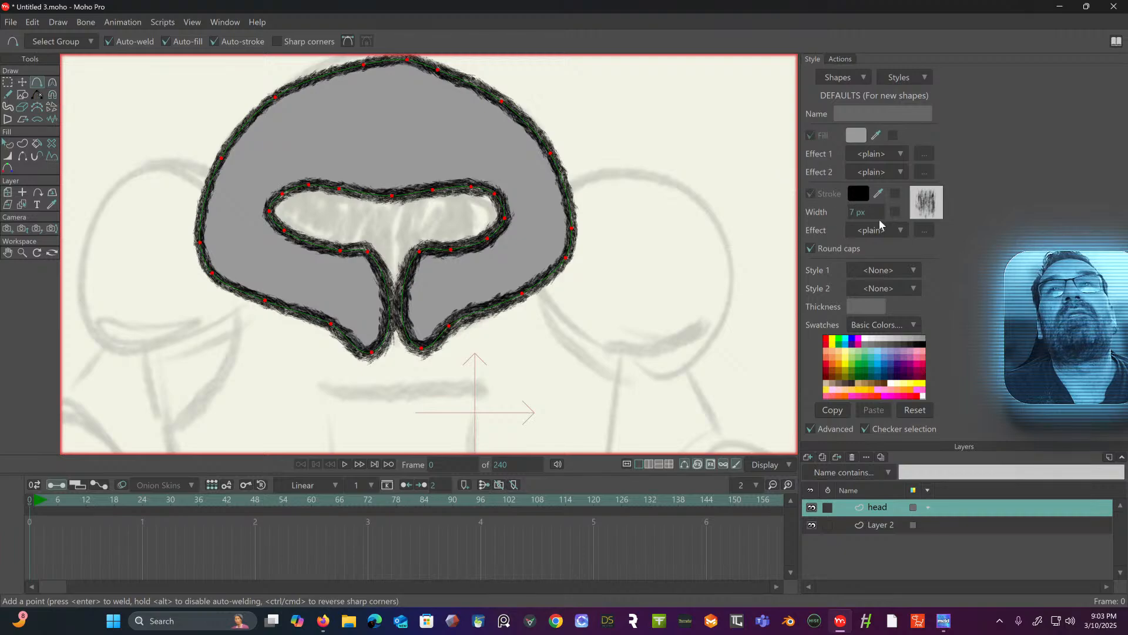
click(927, 209)
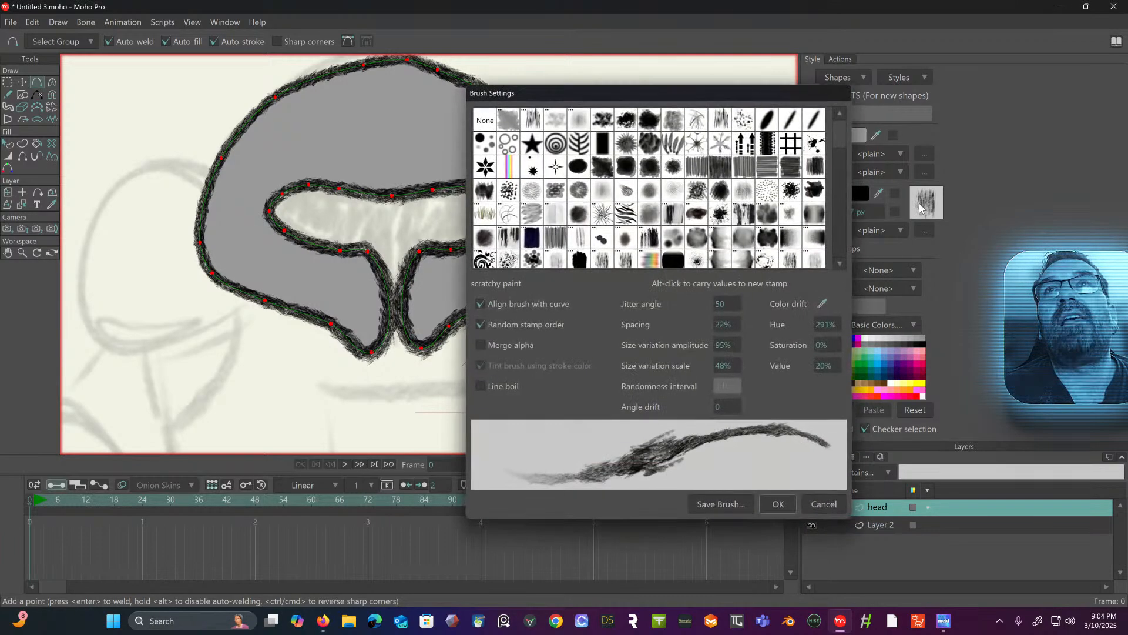
scroll(776, 171, down, 2)
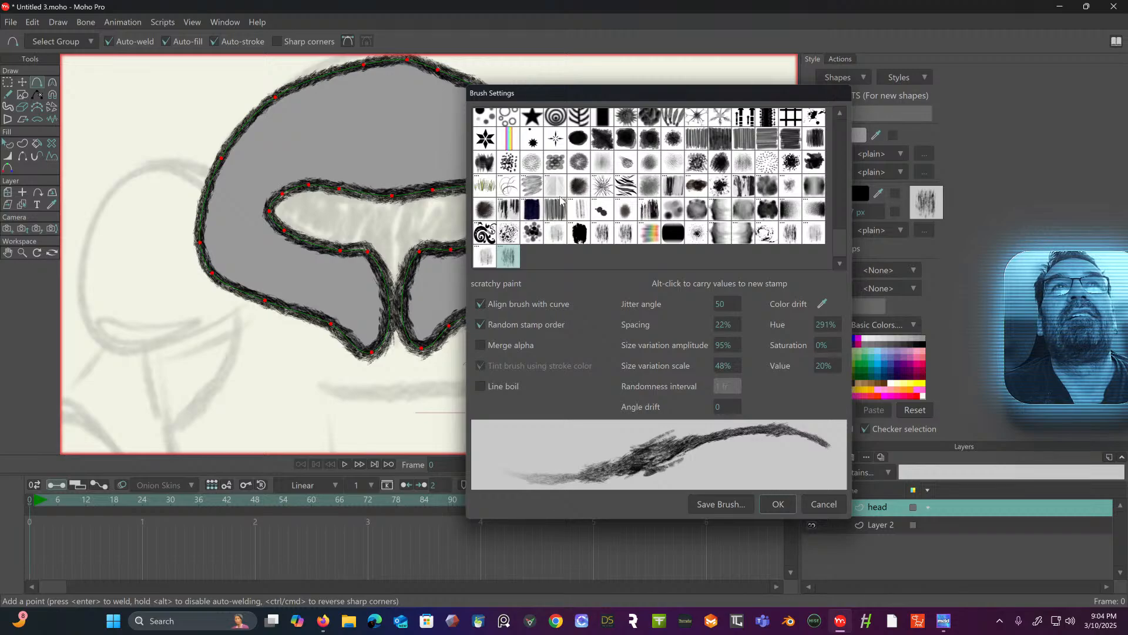
scroll(563, 202, up, 2)
click(484, 124)
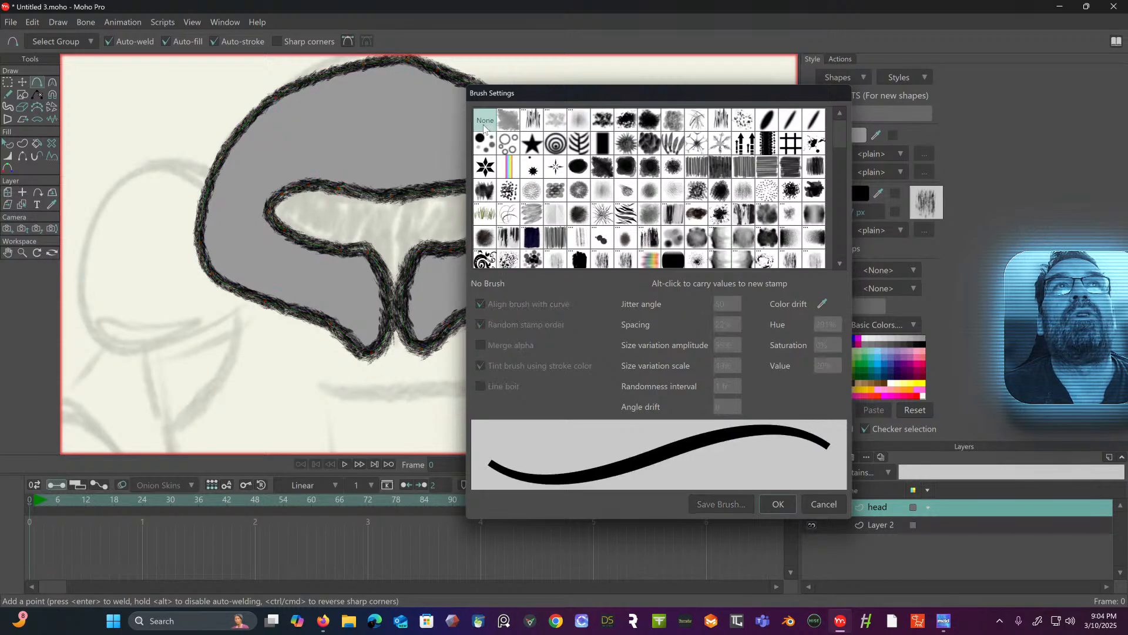
click(770, 508)
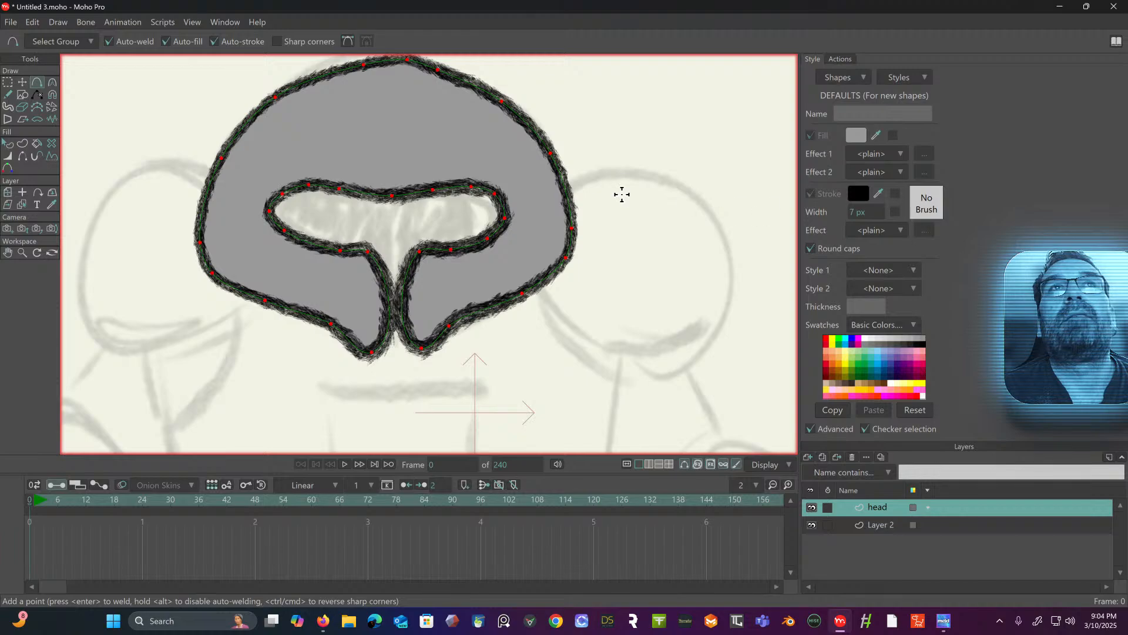
- Select the helmet shape and set its stroke brush to None for a plain outline
click(9, 145)
click(344, 169)
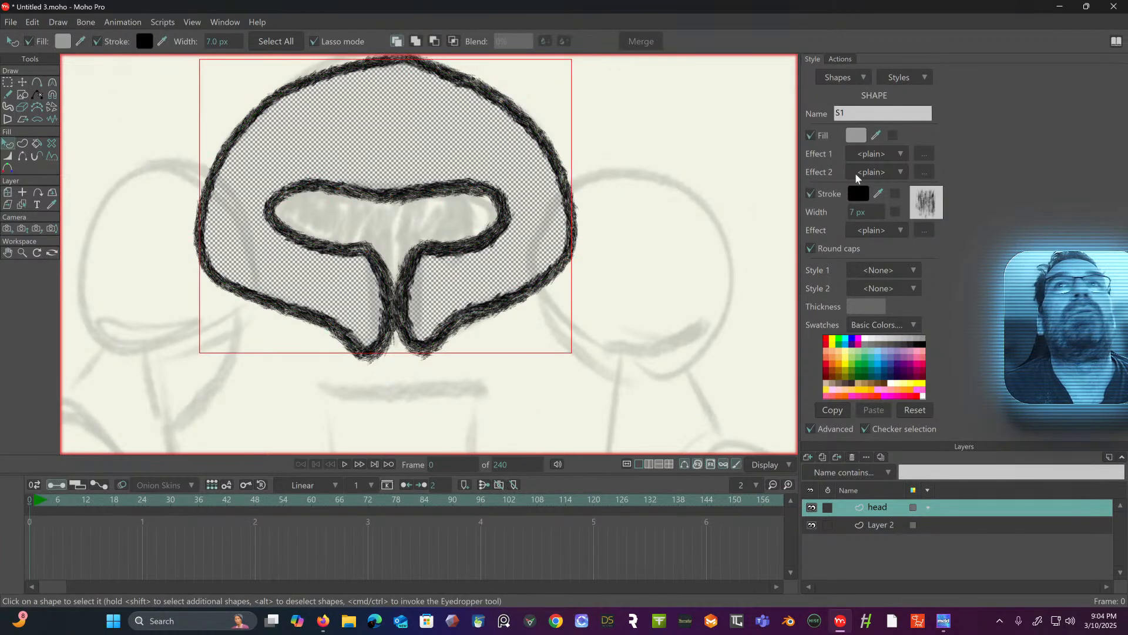
click(927, 202)
click(484, 121)
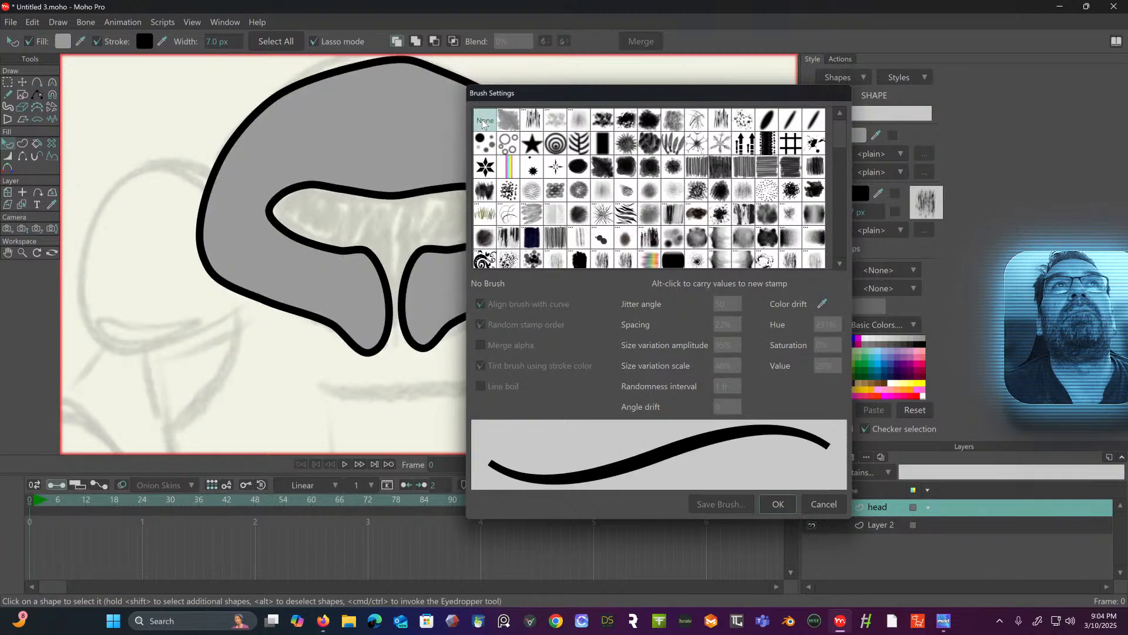
click(764, 509)
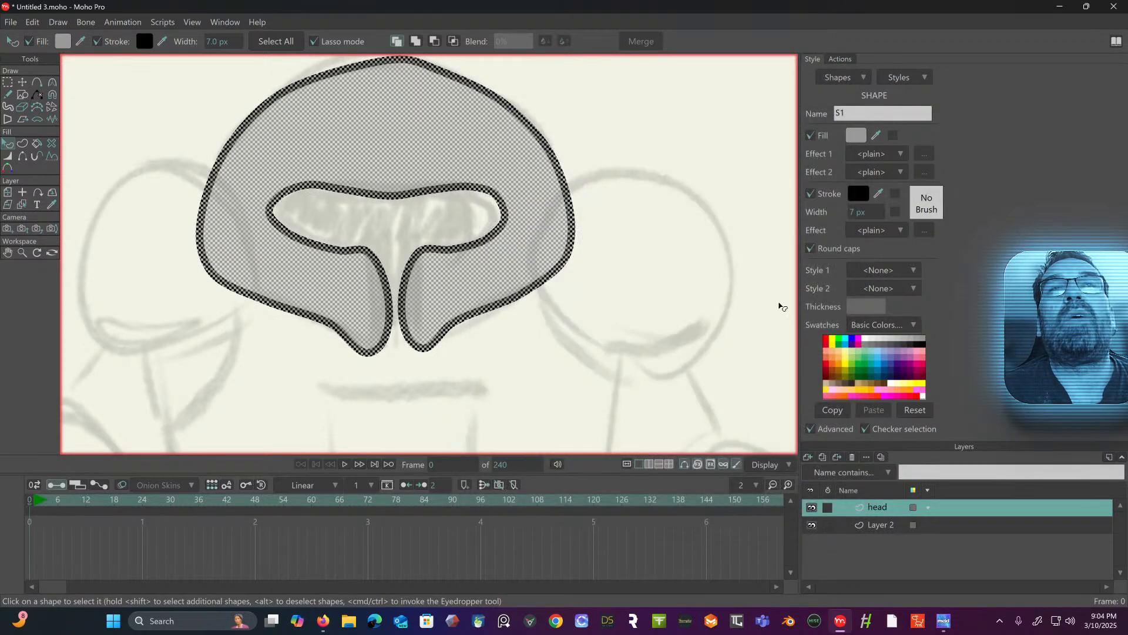
scroll(616, 174, down, 2)
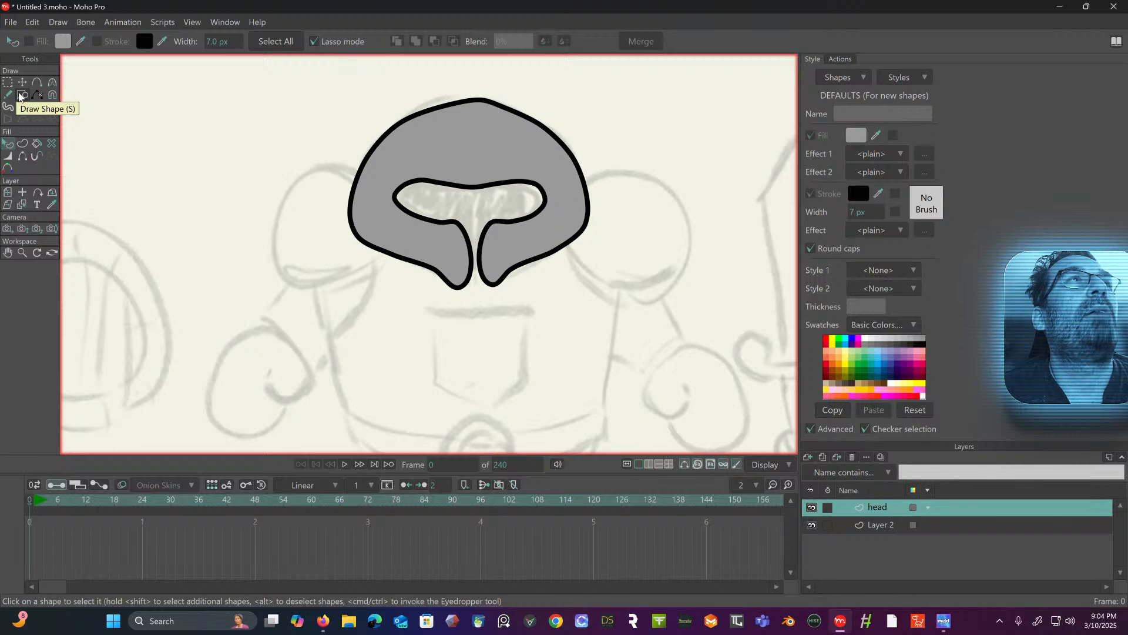
click(22, 95)
click(142, 38)
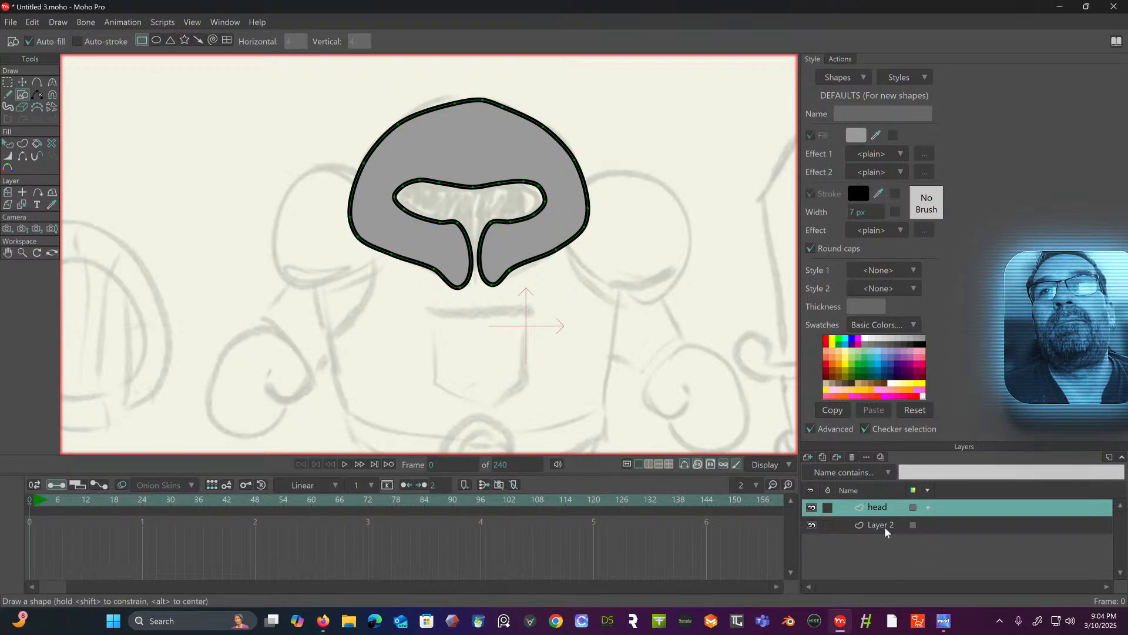
click(382, 170)
click(547, 165)
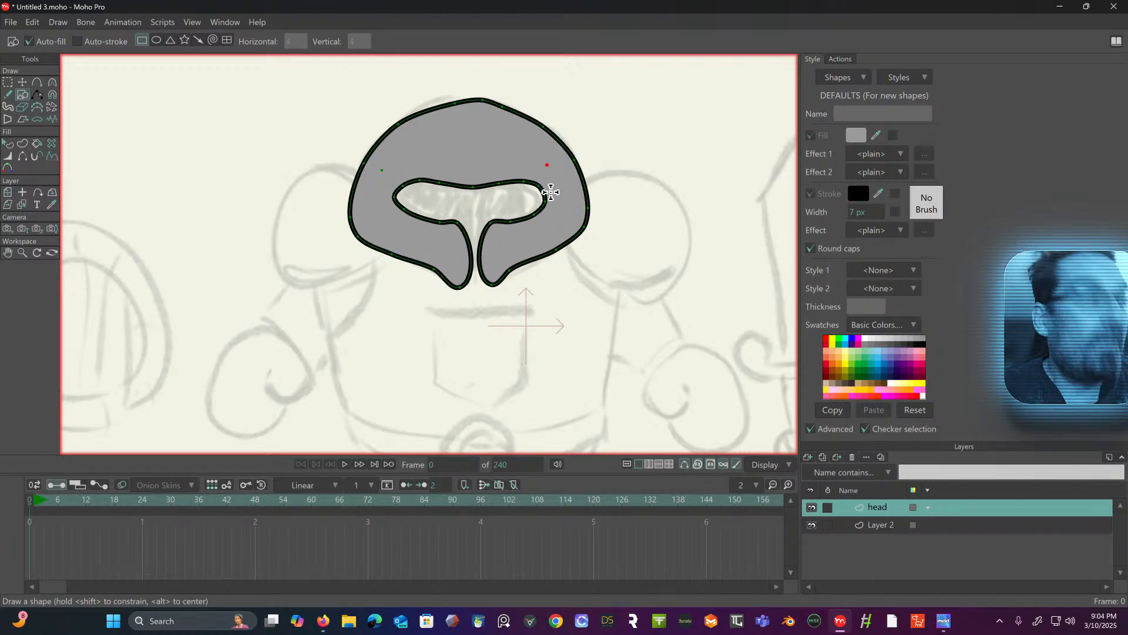
key(ctrl+z)
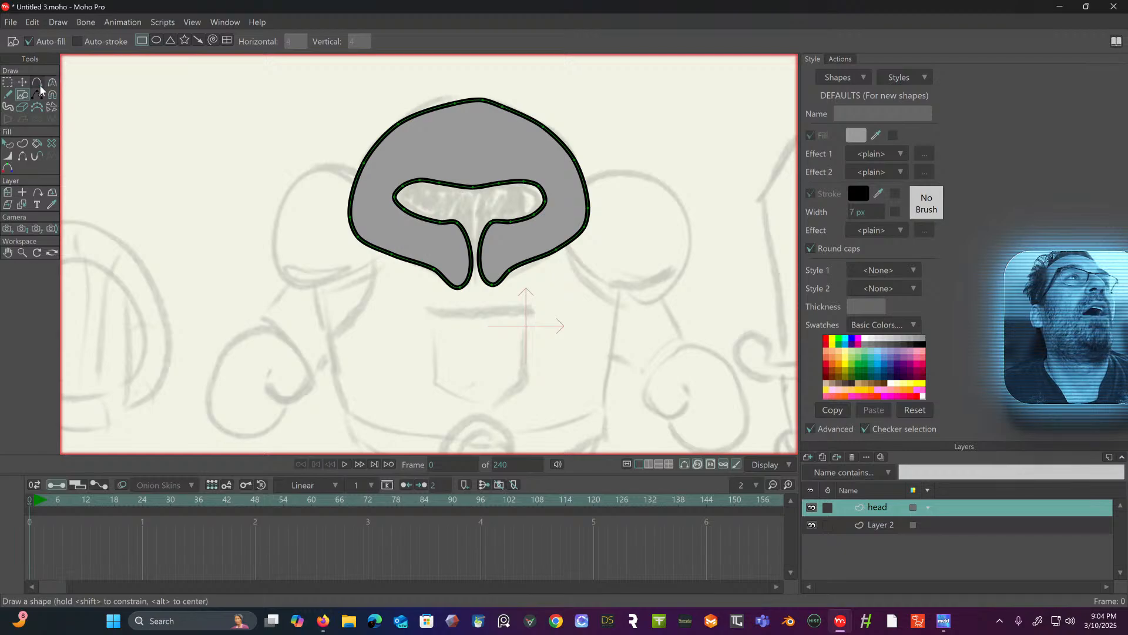
- Draw a closed, filled curve over the visor opening, slightly larger than the opening and staying within the helmet's outer edge
click(38, 82)
mouse_move(465, 165)
mouse_down()
mouse_move(403, 161)
mouse_move(378, 191)
mouse_move(393, 235)
mouse_move(488, 273)
mouse_move(550, 230)
mouse_move(559, 176)
mouse_move(519, 159)
mouse_move(468, 164)
mouse_up()
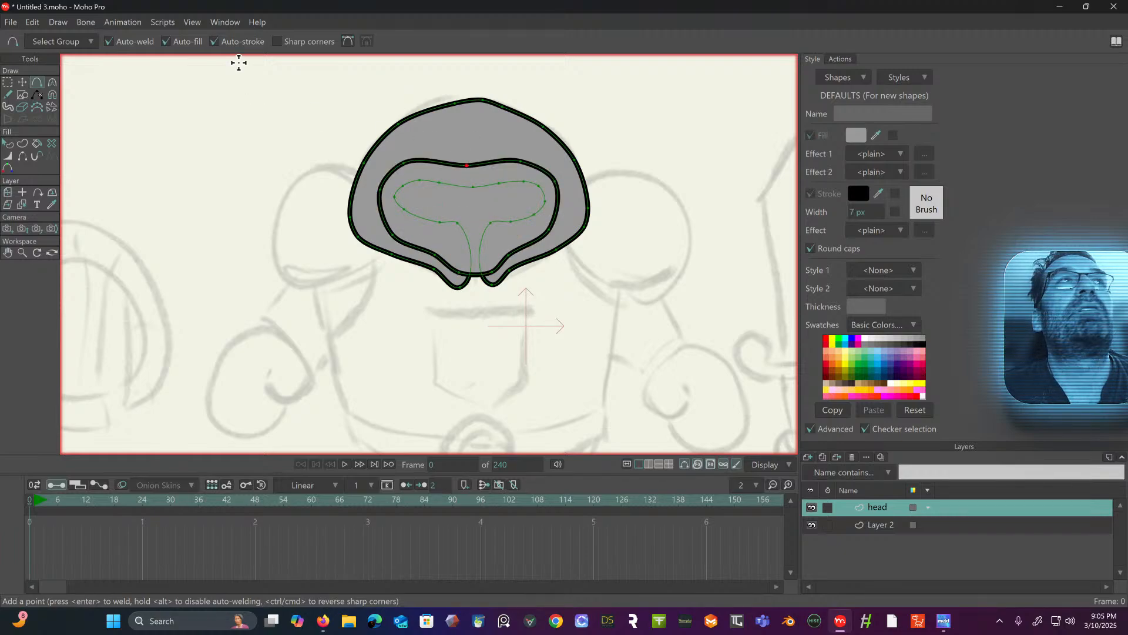
- Turn off the stroke of the new visor shape and change its fill to black
click(8, 143)
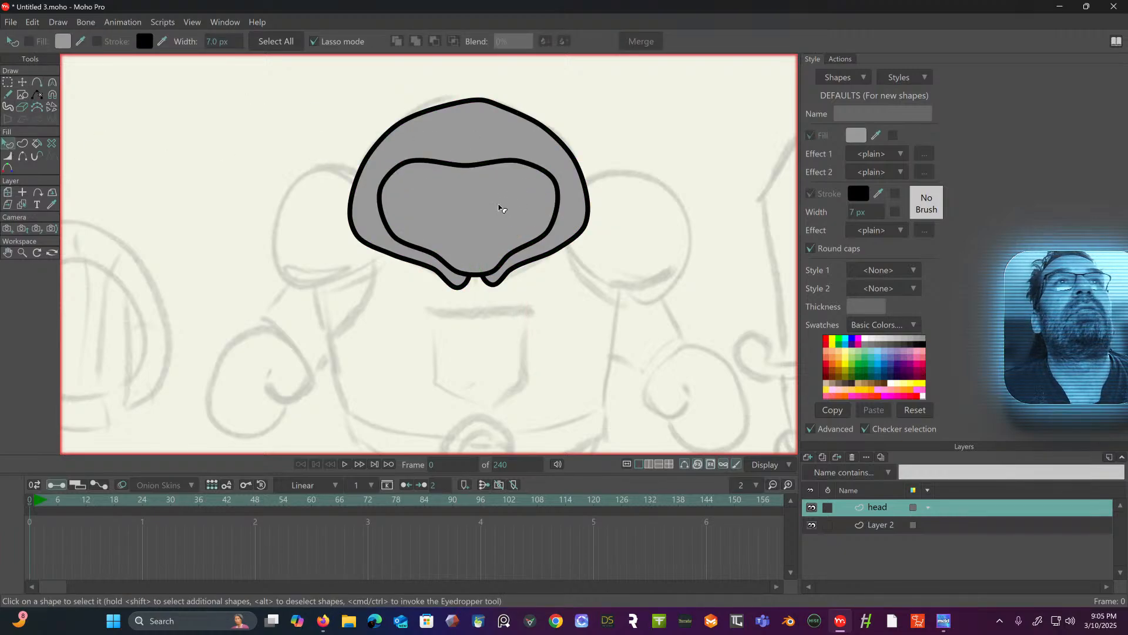
click(502, 208)
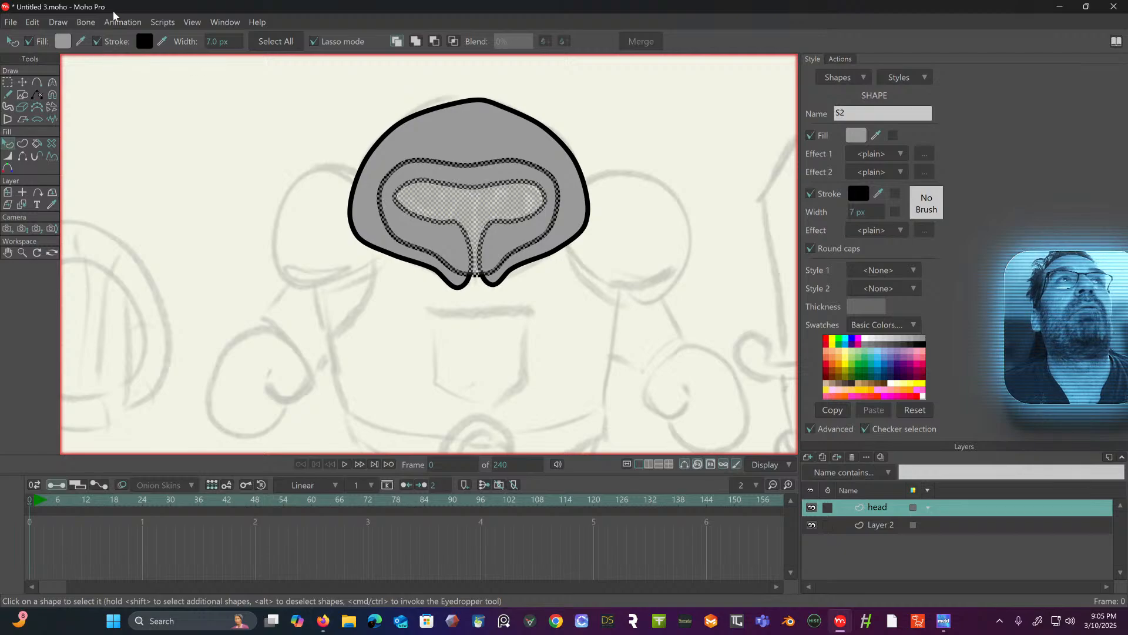
click(97, 42)
click(63, 42)
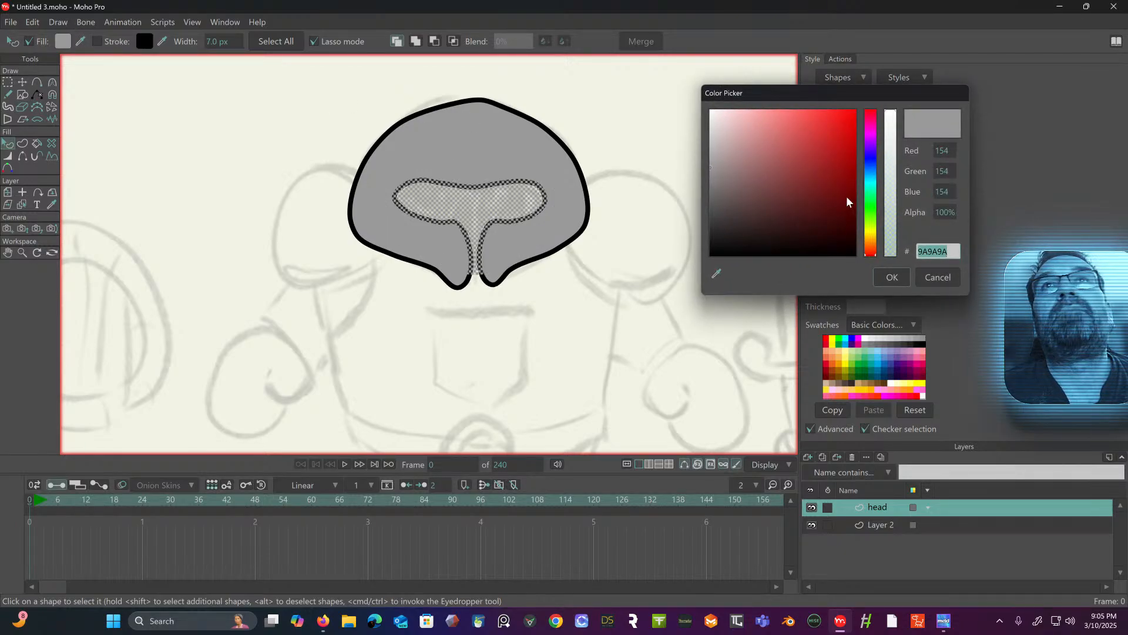
drag(847, 201, 621, 288)
click(890, 278)
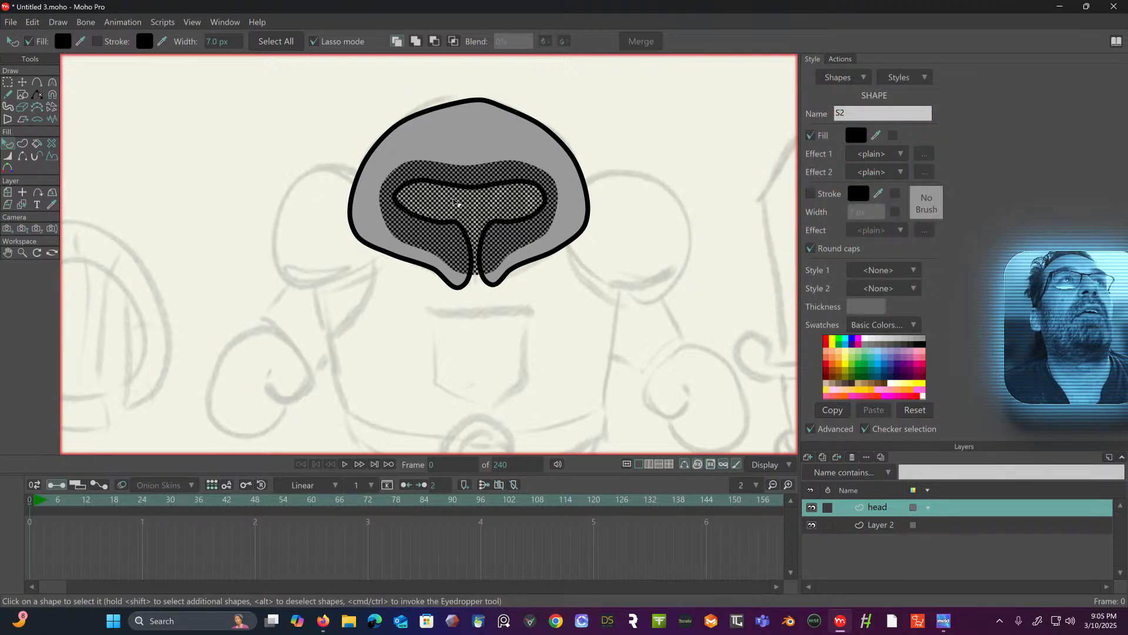
- Lower the black visor shape to the back, behind the helmet, and deselect it
click(59, 23)
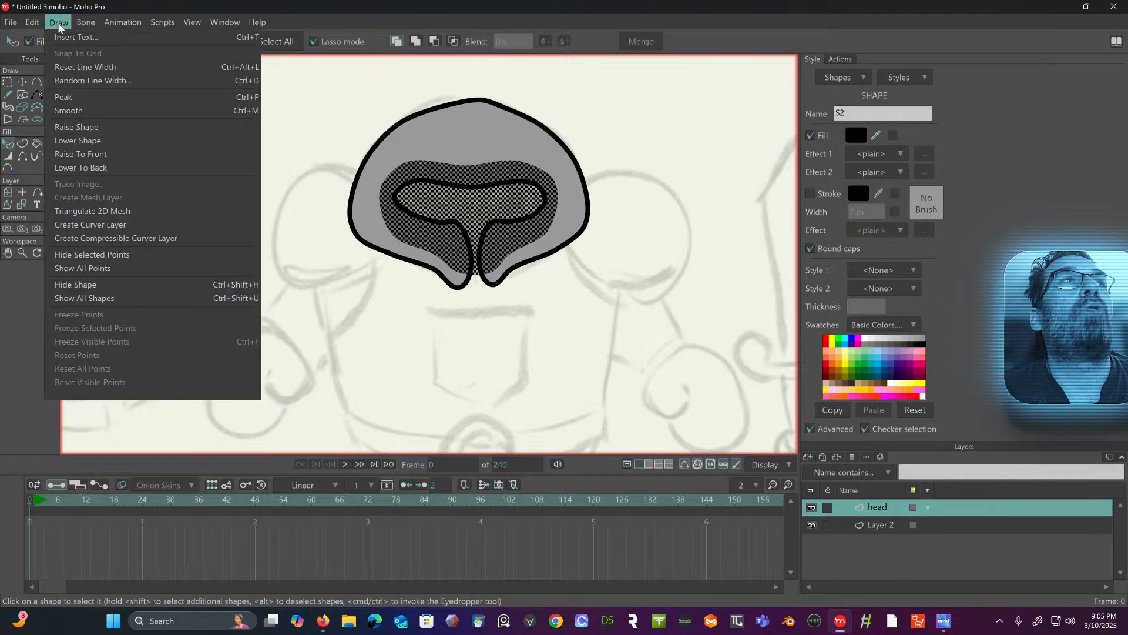
click(66, 169)
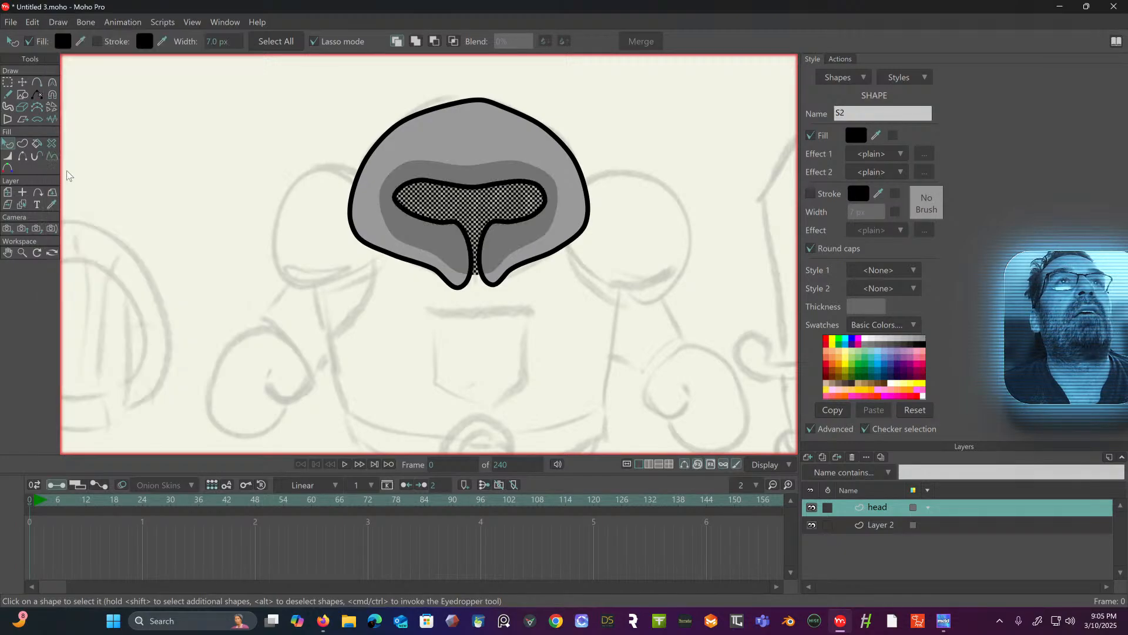
click(8, 86)
click(132, 145)
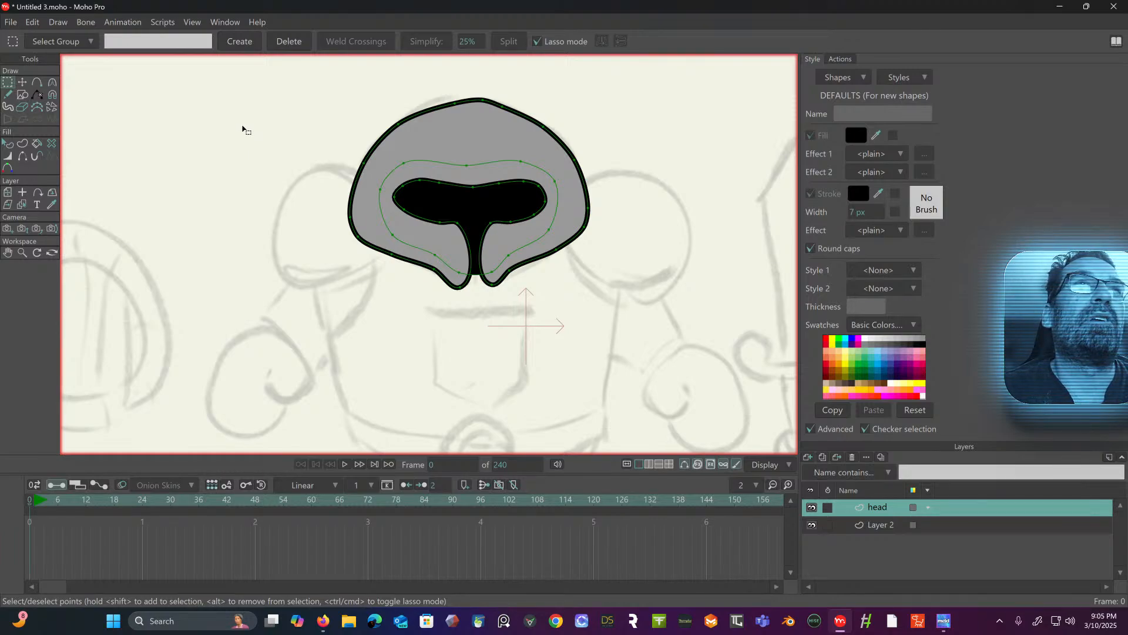
- Sharpen the curvature of the helmet's two lower tips, the inner corners beneath the eye slit and both outer jaw corners
click(52, 82)
drag(462, 288, 138, 378)
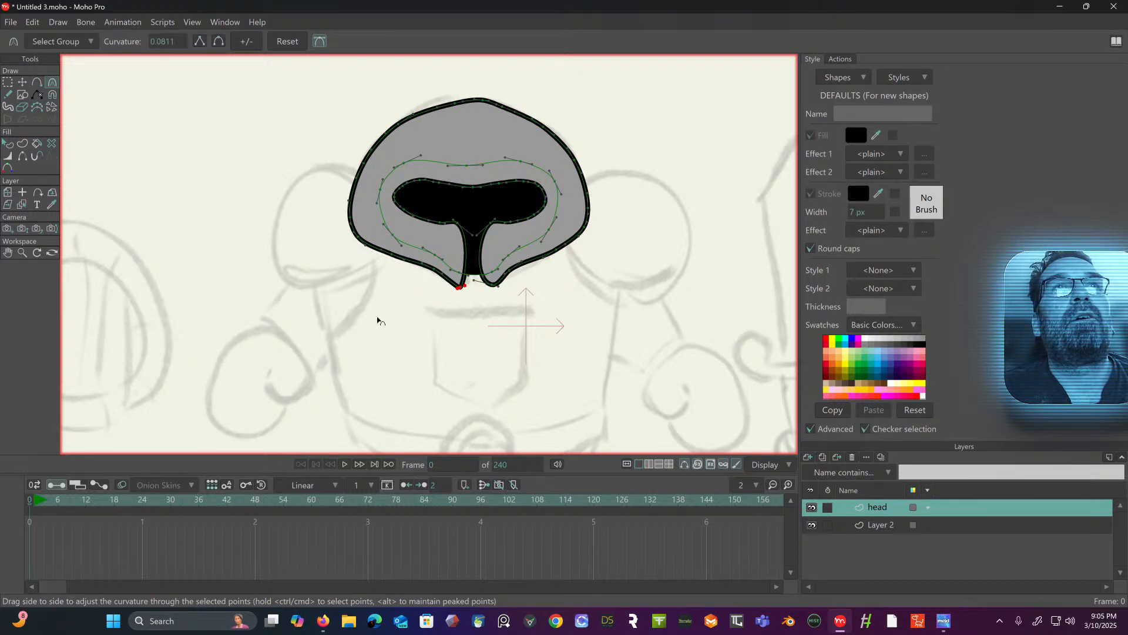
drag(496, 286, 297, 322)
drag(490, 229, 251, 287)
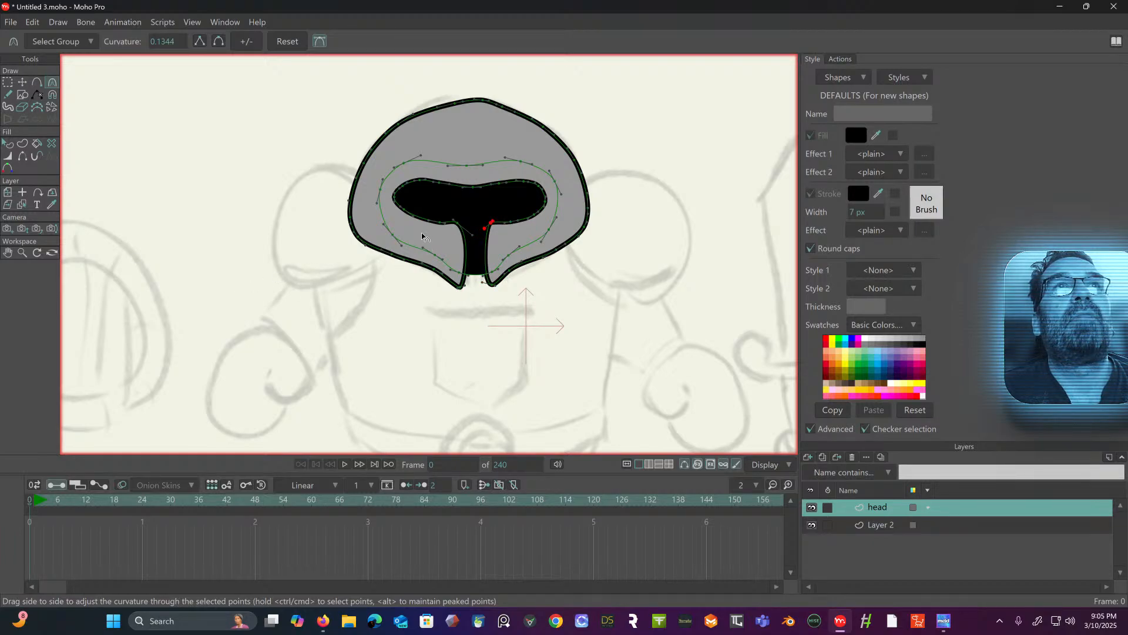
drag(469, 222, 235, 270)
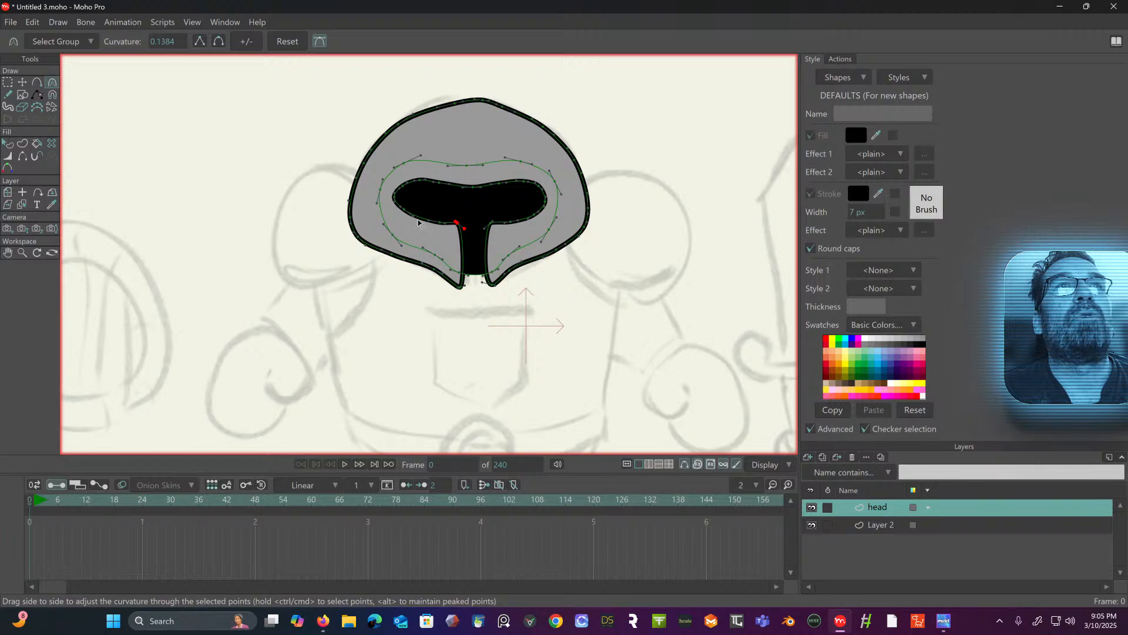
drag(359, 241, 252, 268)
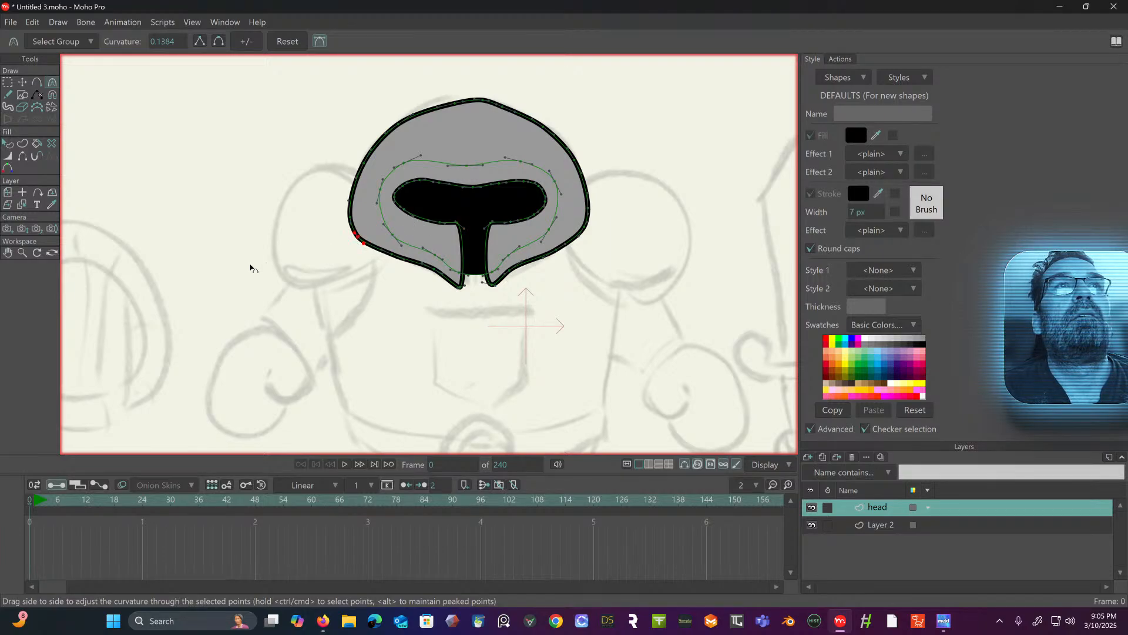
click(588, 233)
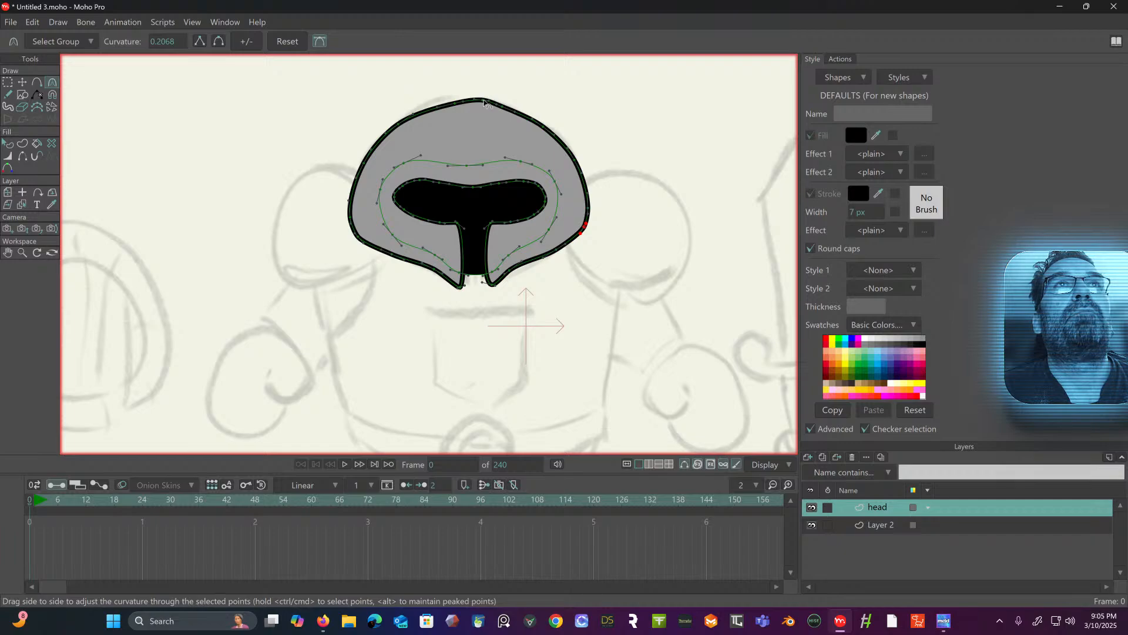
- Round the helmet's crown by moving its top point left, and nudge and sharpen the right lower tip
click(22, 82)
drag(474, 101, 443, 105)
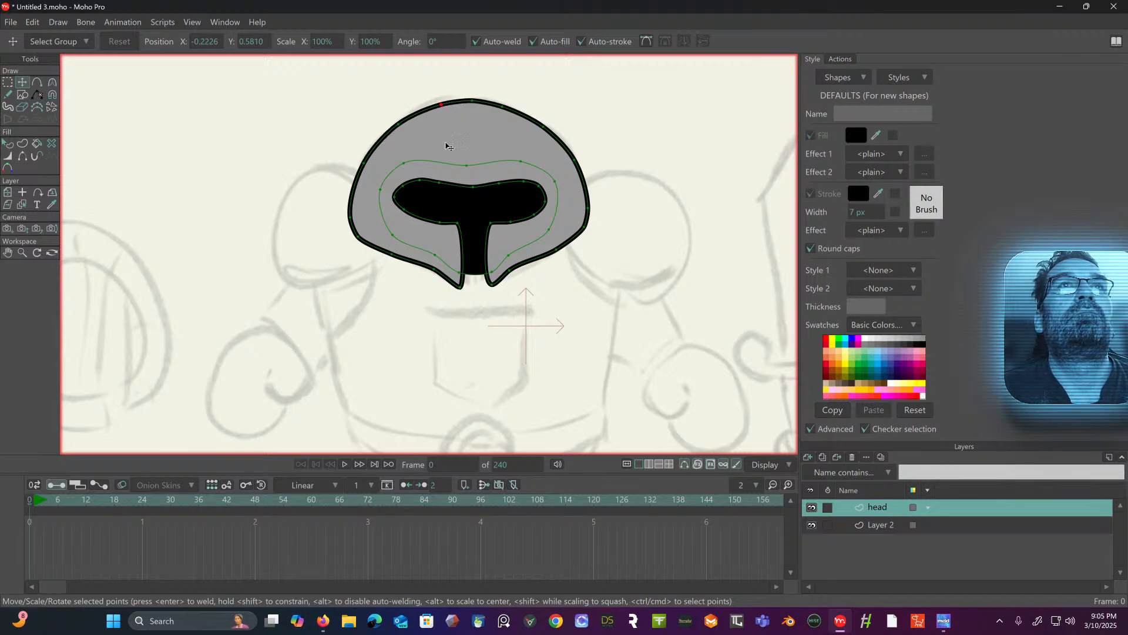
drag(491, 286, 493, 288)
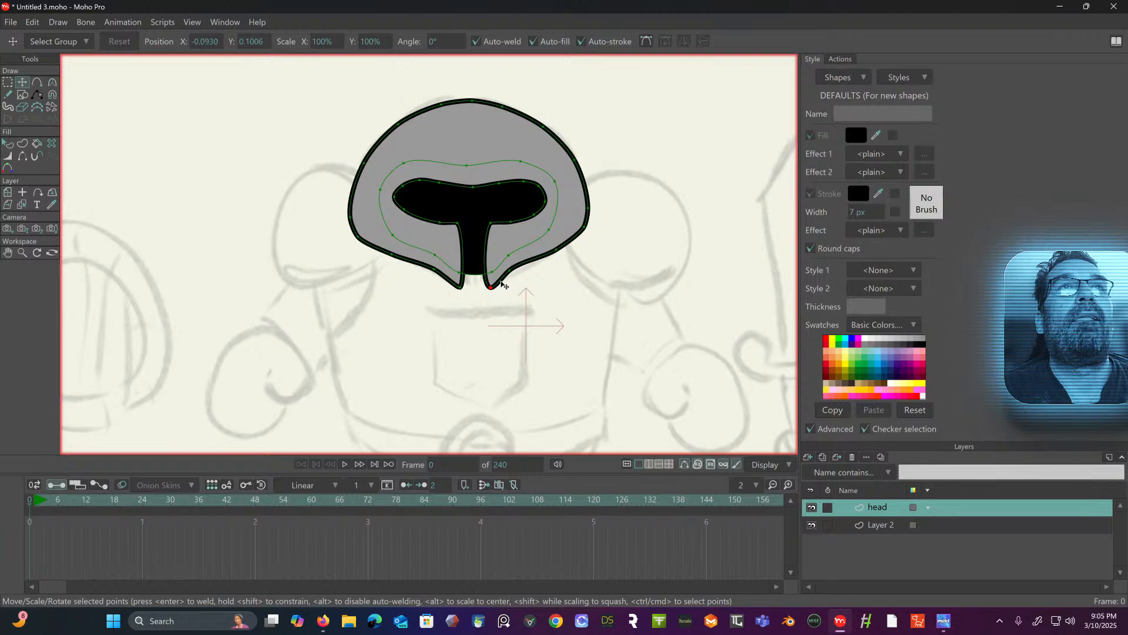
click(51, 82)
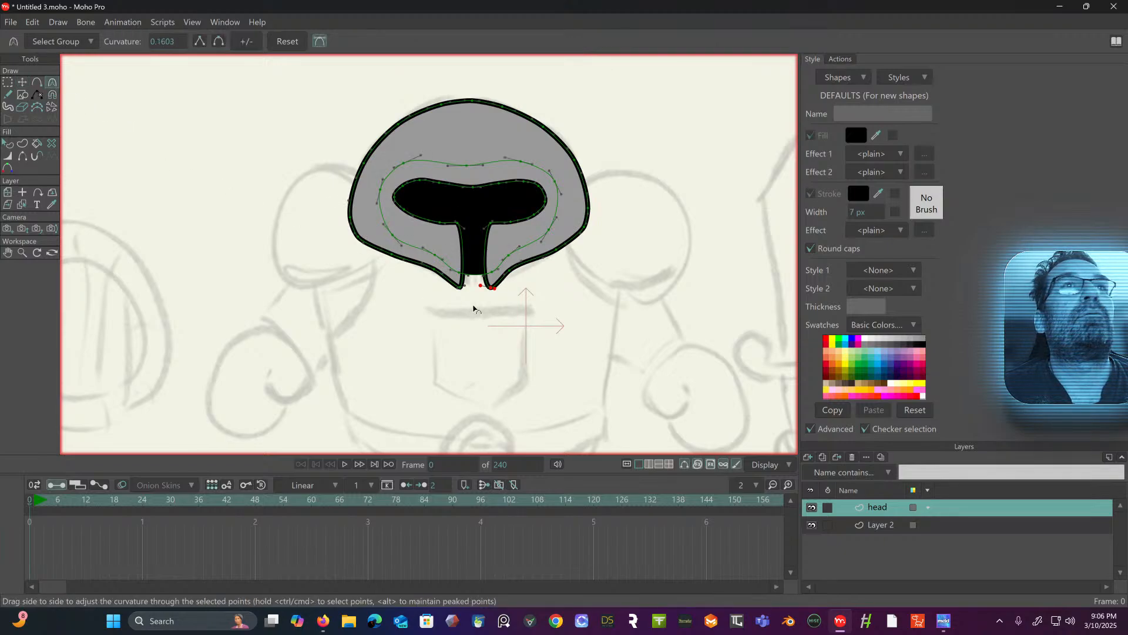
drag(485, 290, 417, 308)
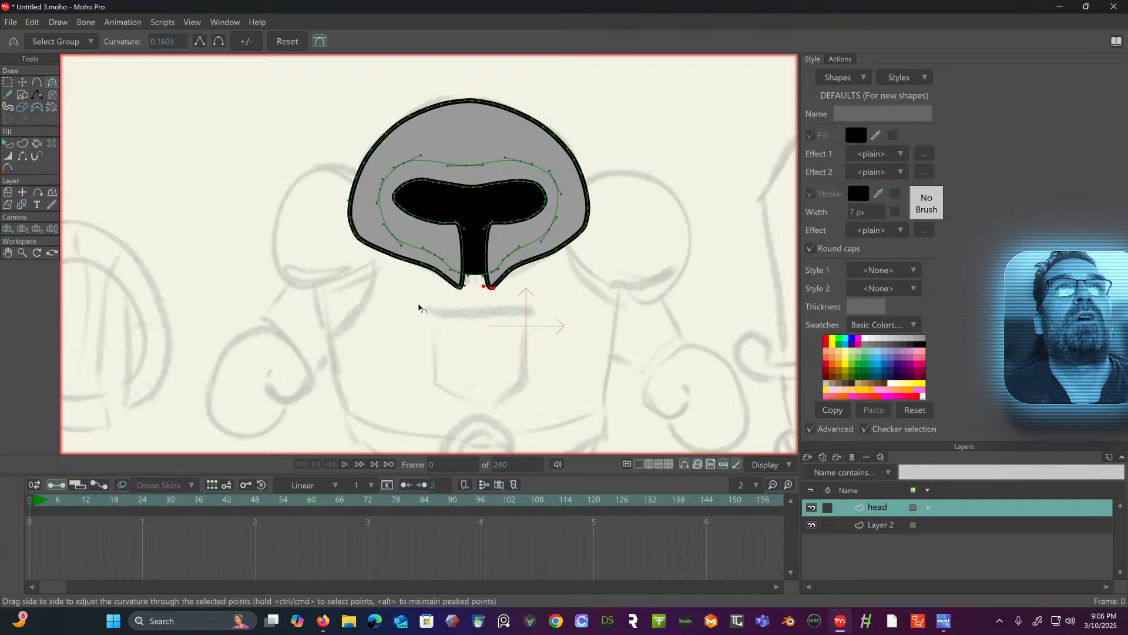
click(10, 86)
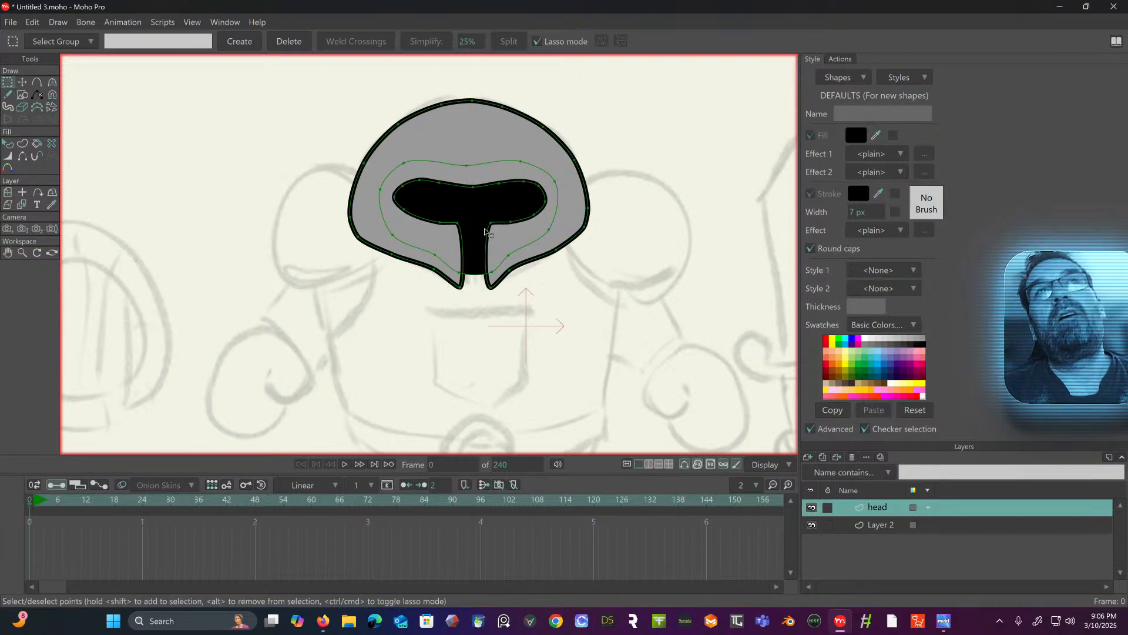
- Add a vector layer named Torso and place it directly beneath the head layer
scroll(436, 206, down, 3)
scroll(430, 164, down, 2)
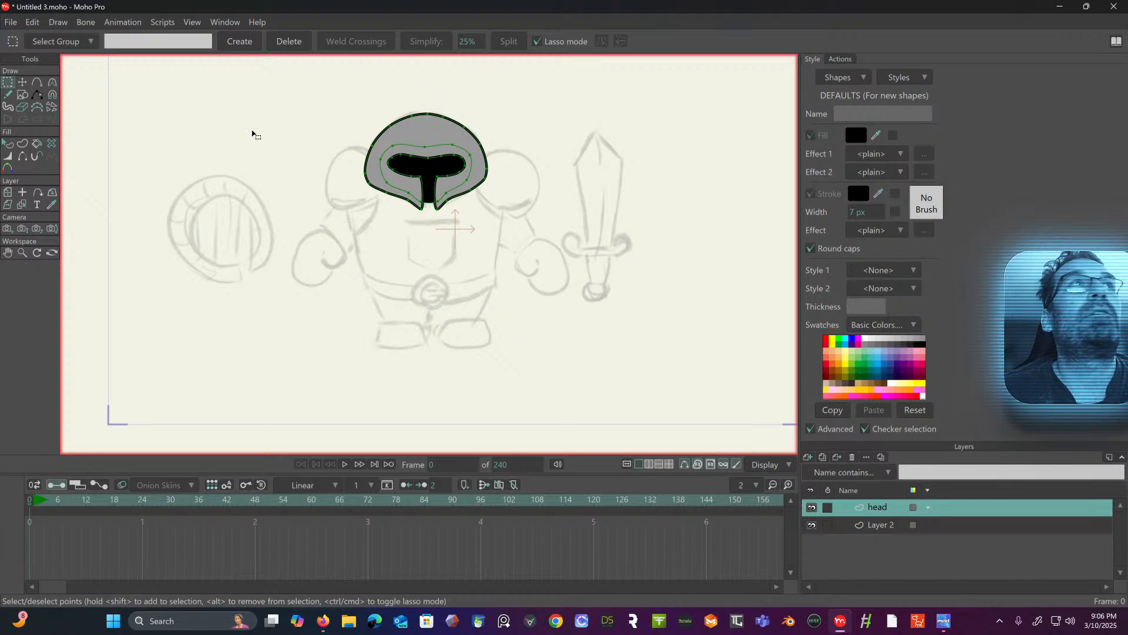
click(37, 84)
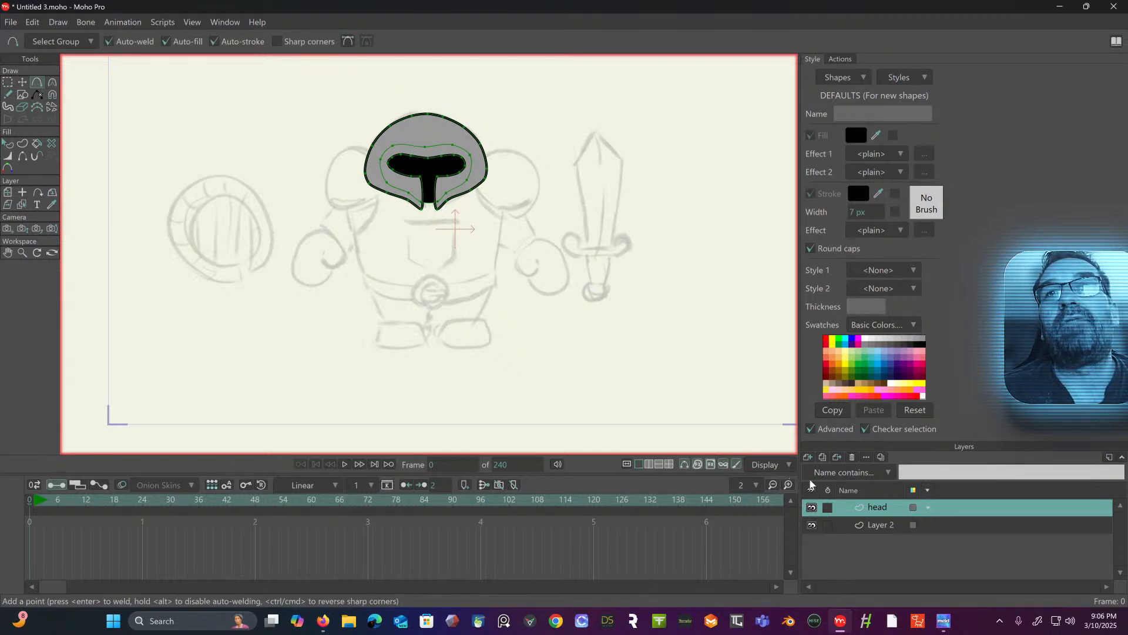
click(809, 458)
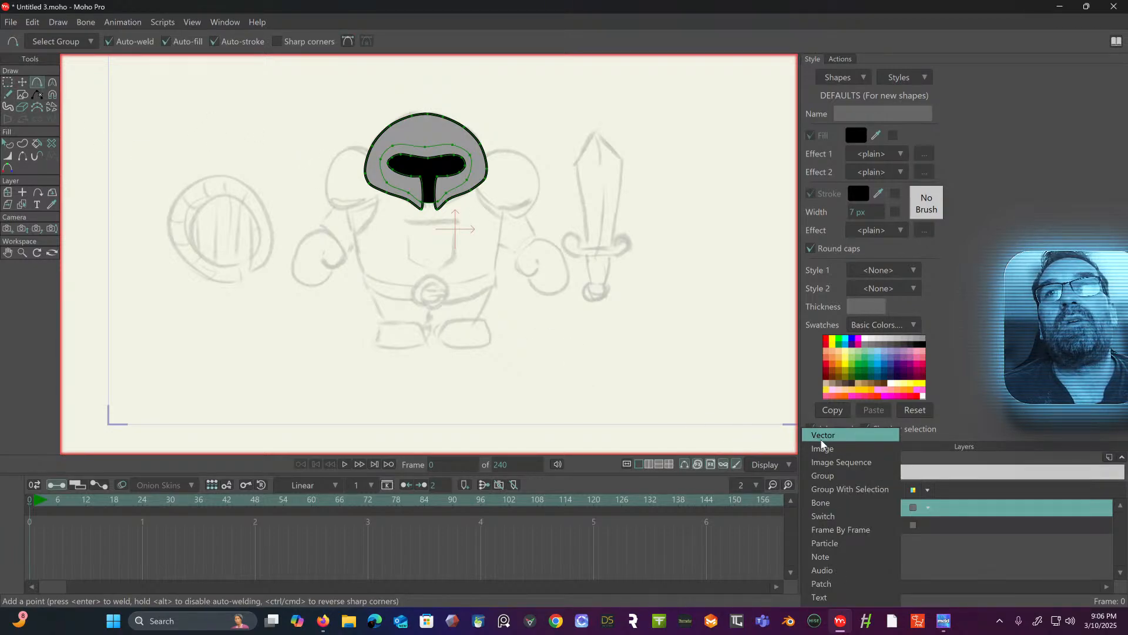
click(822, 436)
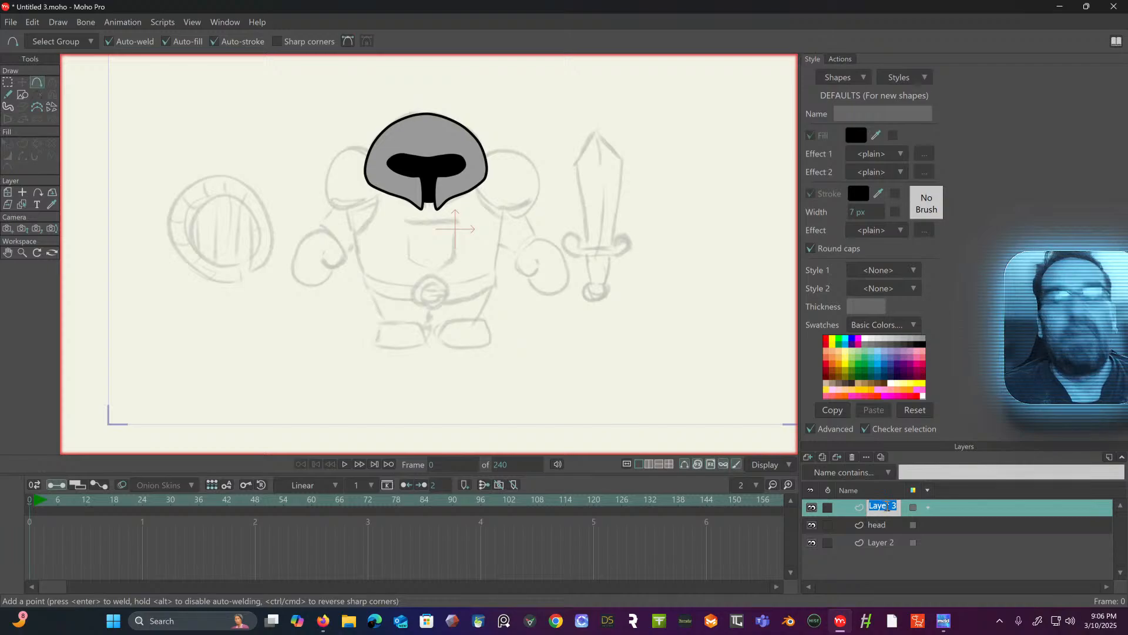
text(Torso)
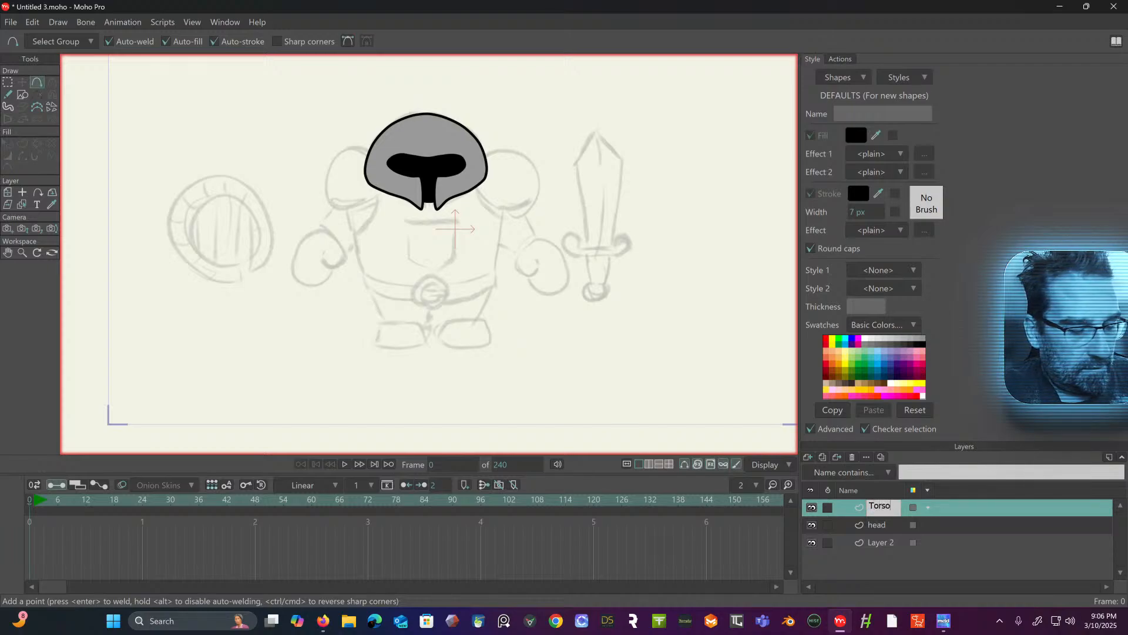
key(Return)
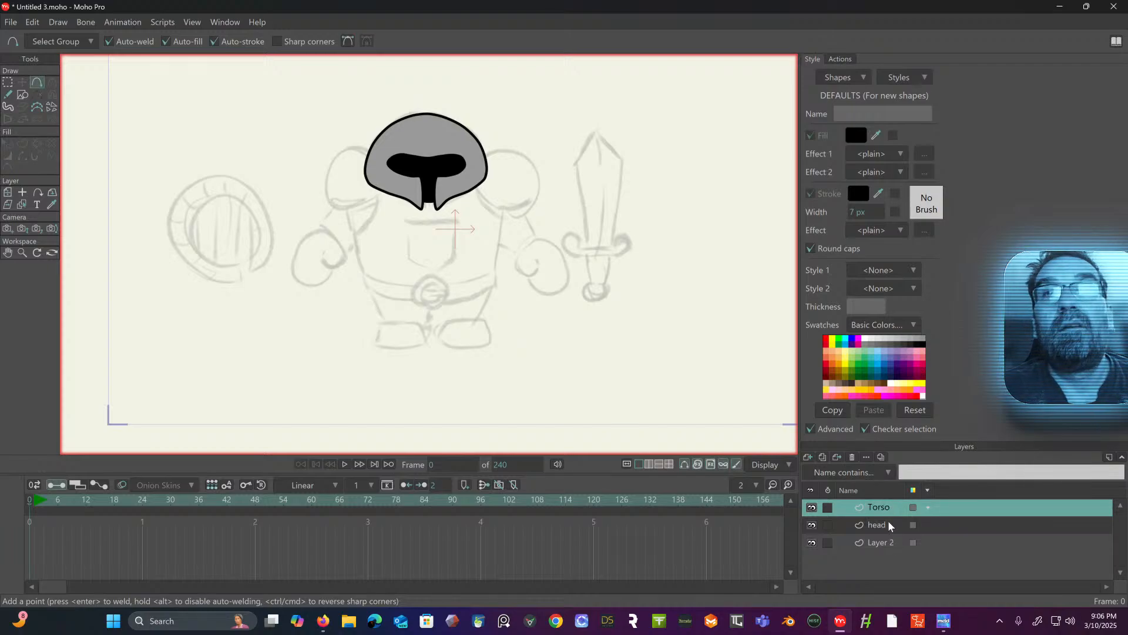
drag(889, 512, 882, 528)
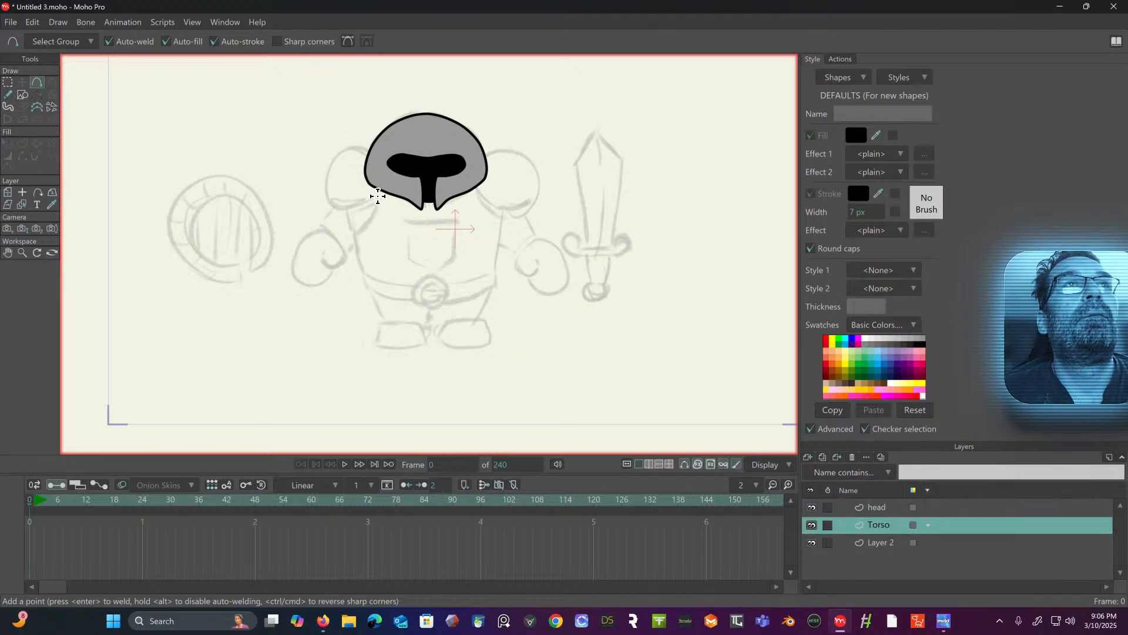
- Draw a closed chest shape beneath the helmet with a wavy lower edge, and fill it with the helmet's grey
mouse_move(362, 185)
mouse_down()
mouse_move(358, 242)
mouse_move(441, 239)
mouse_move(501, 255)
mouse_move(503, 210)
mouse_move(459, 162)
mouse_move(394, 166)
mouse_move(475, 220)
mouse_move(398, 160)
mouse_move(363, 187)
mouse_up()
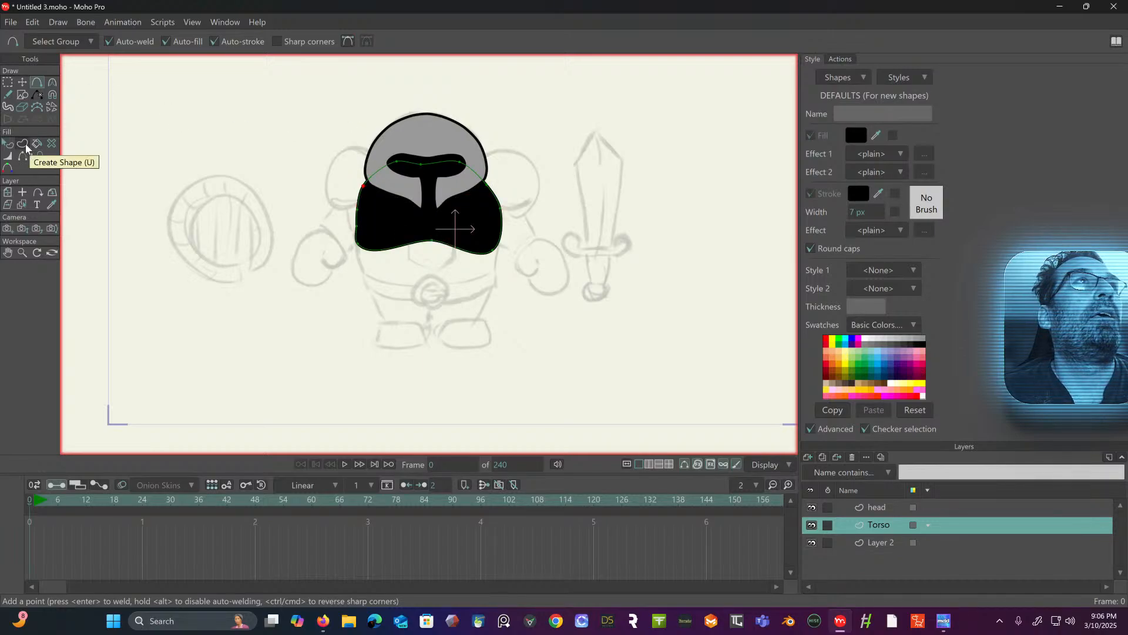
click(8, 145)
click(432, 173)
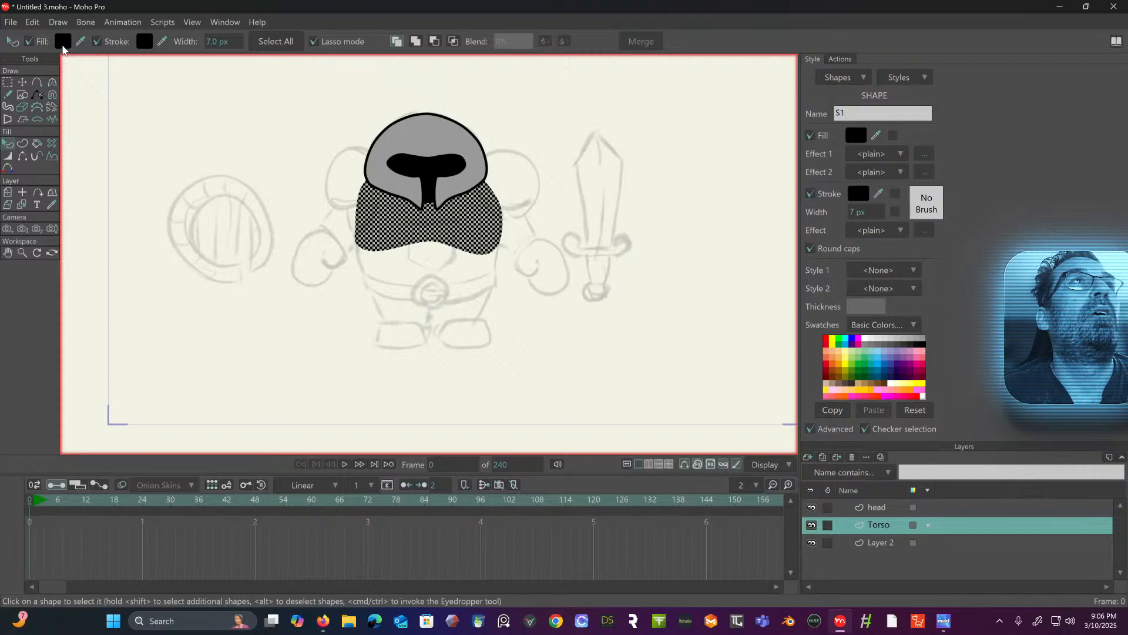
click(265, 116)
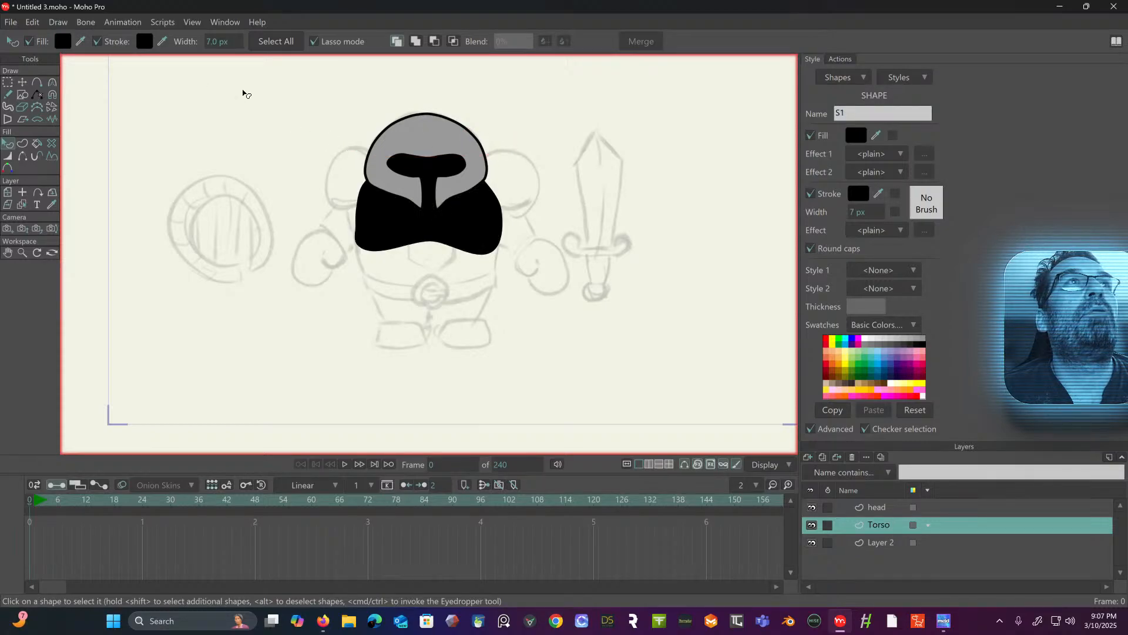
ctrl+click(438, 147)
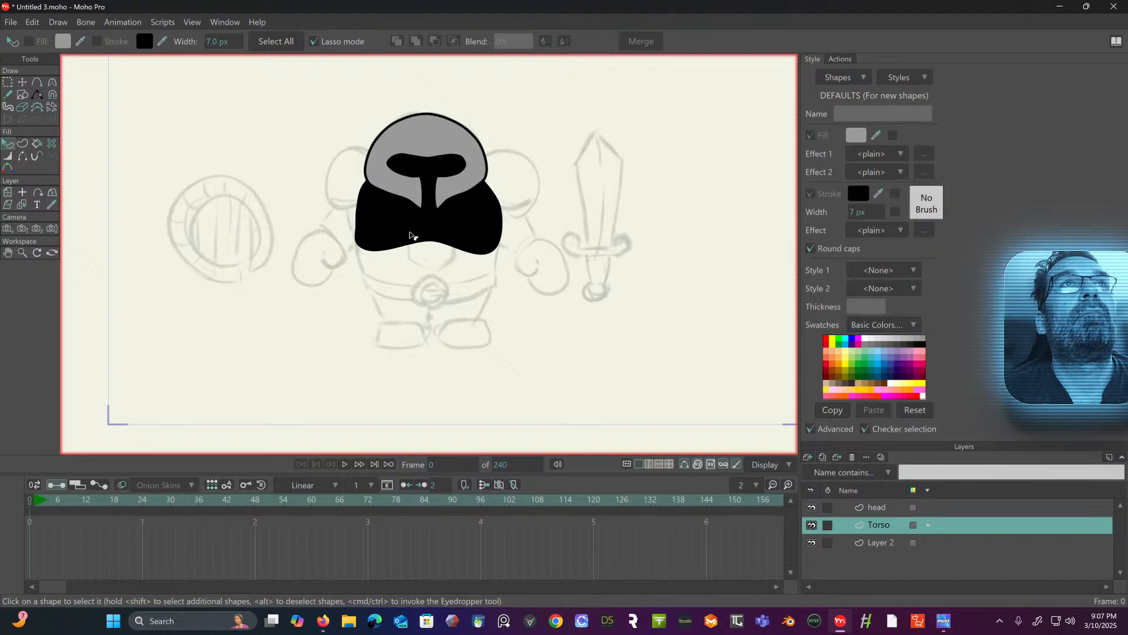
click(413, 234)
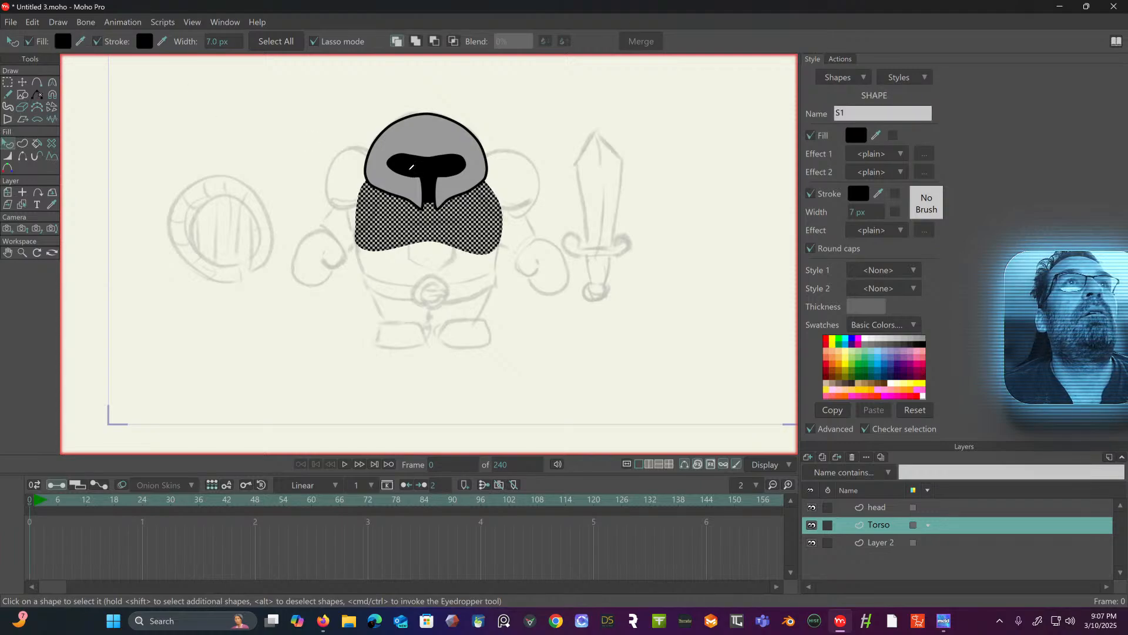
ctrl+click(384, 161)
click(241, 79)
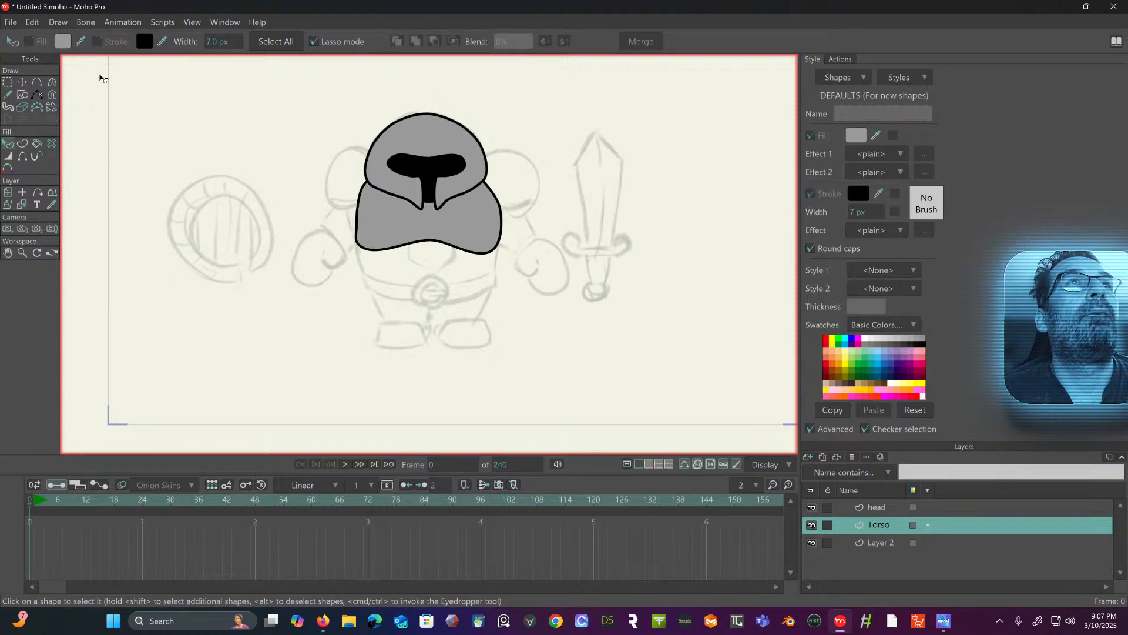
- Adjust the points on the left edge of the torso shape to smooth its outline
click(21, 85)
scroll(306, 202, up, 3)
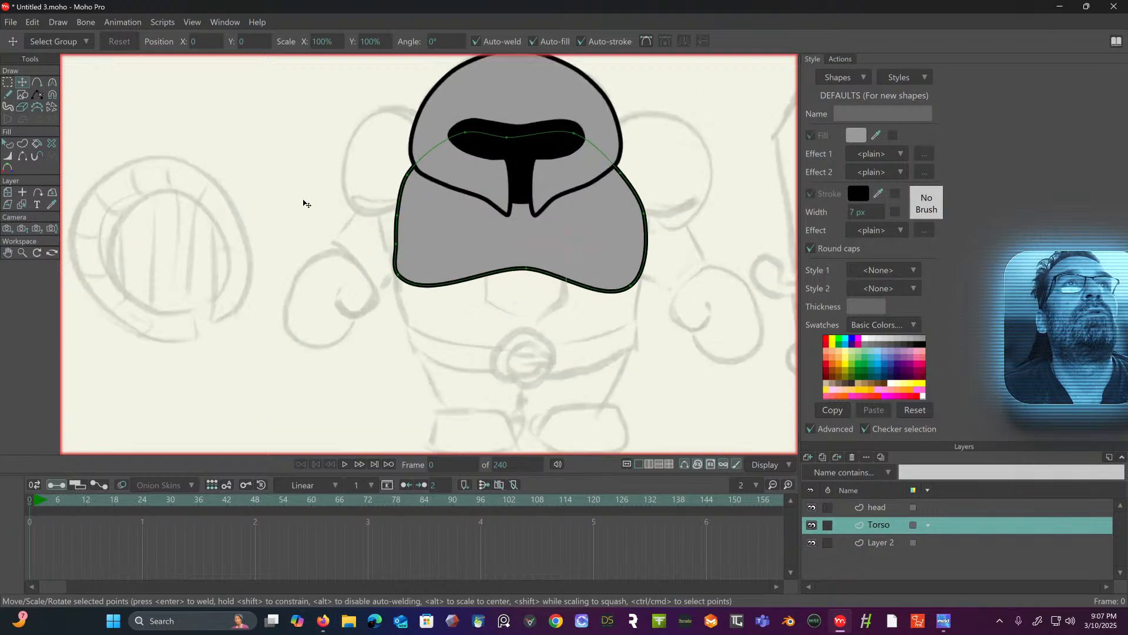
click(395, 243)
drag(396, 244, 394, 242)
click(392, 214)
click(394, 215)
scroll(467, 196, down, 3)
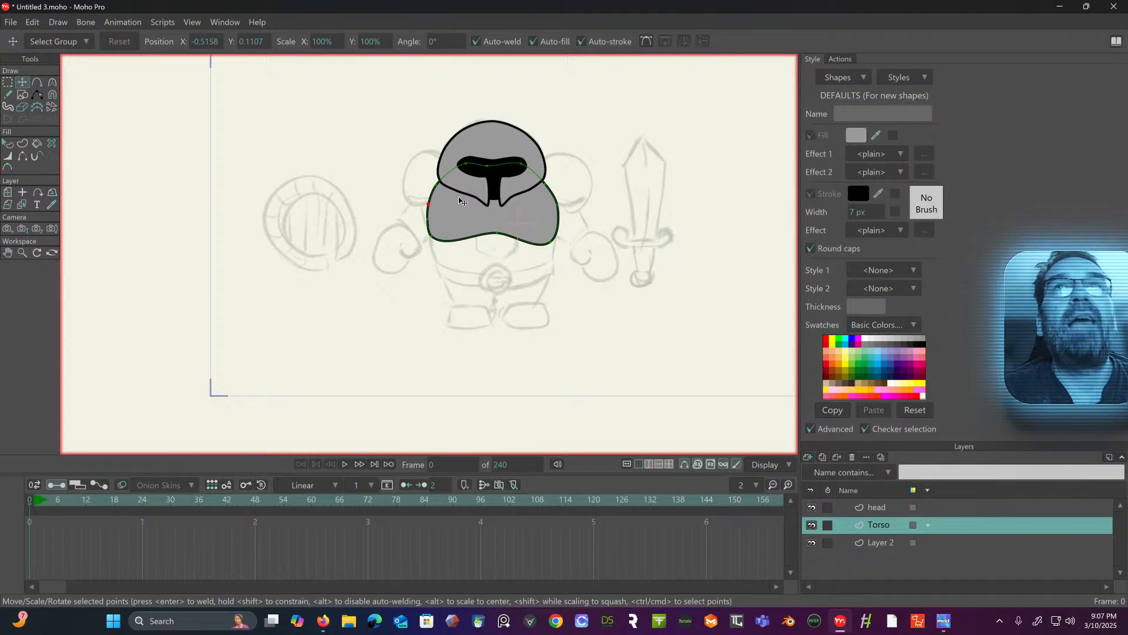
scroll(467, 206, up, 4)
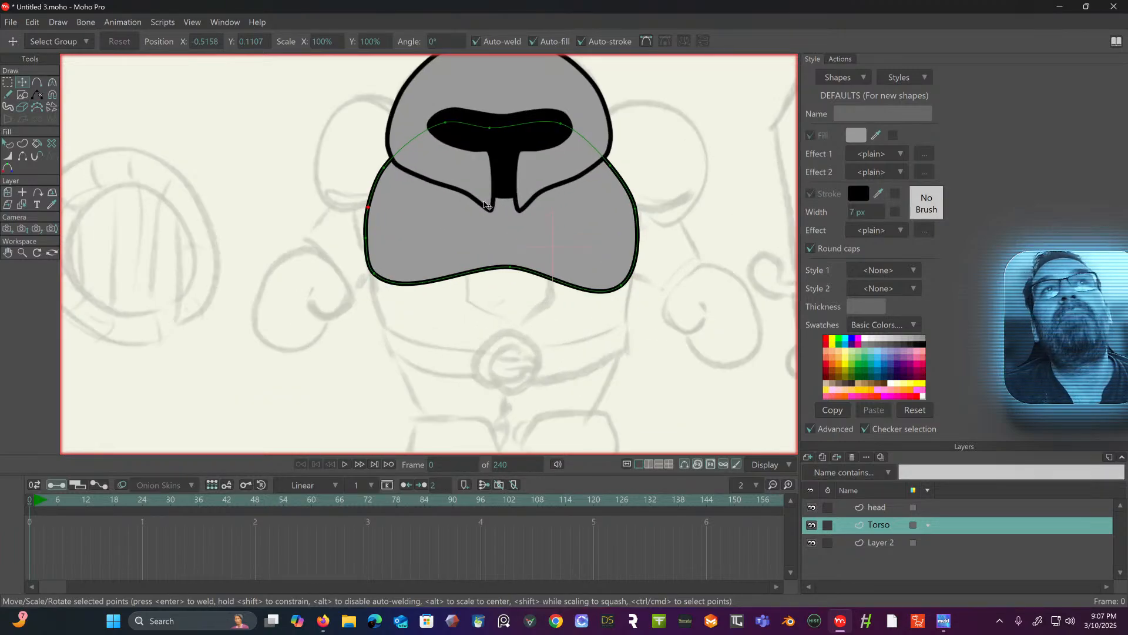
scroll(486, 204, down, 1)
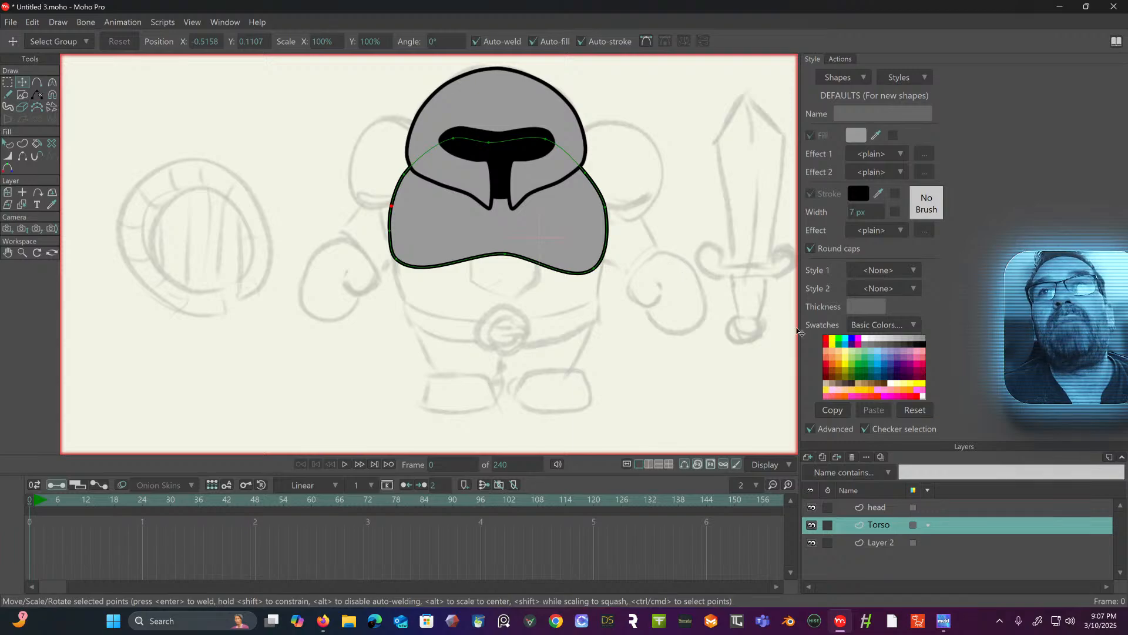
- Change the torso shape's fill to a darker grey than the helmet's
click(857, 136)
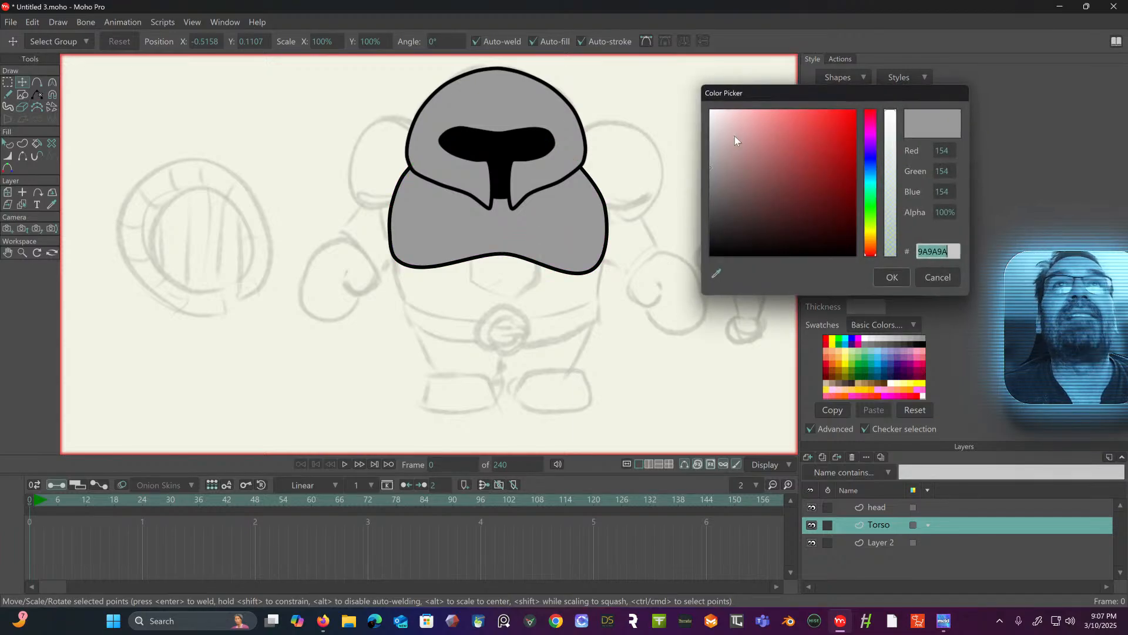
drag(726, 159, 686, 200)
click(883, 276)
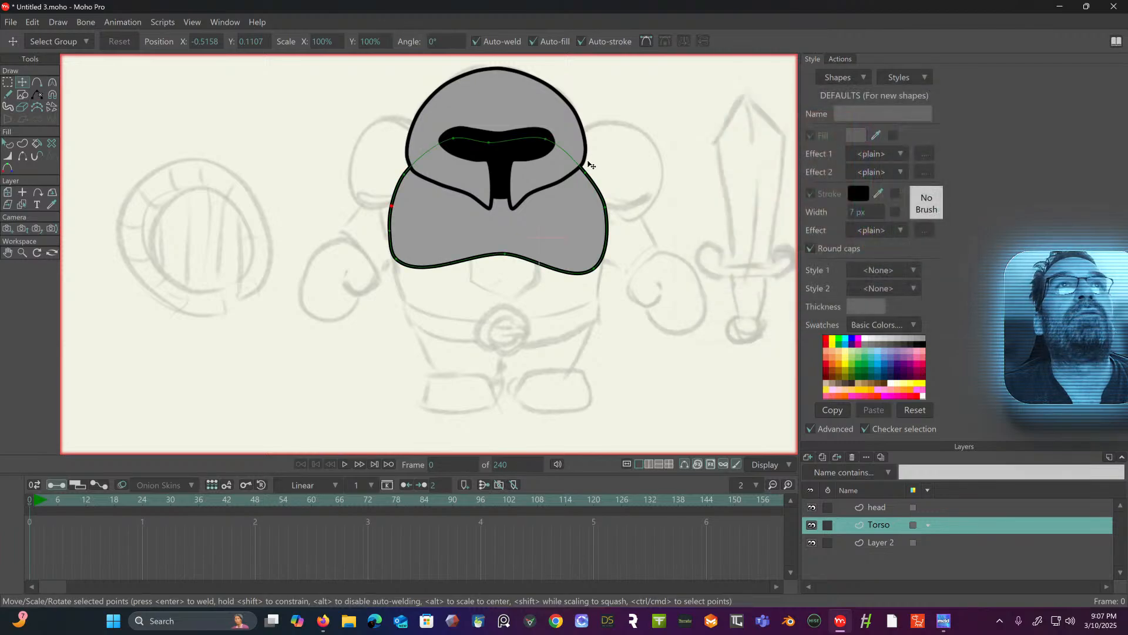
click(7, 144)
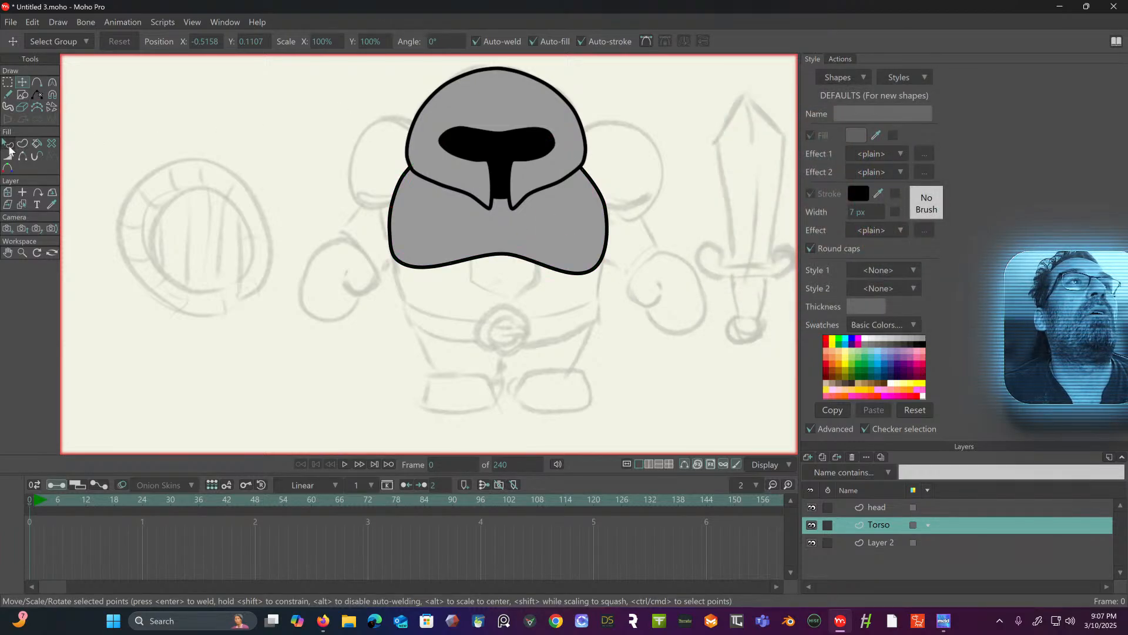
click(436, 241)
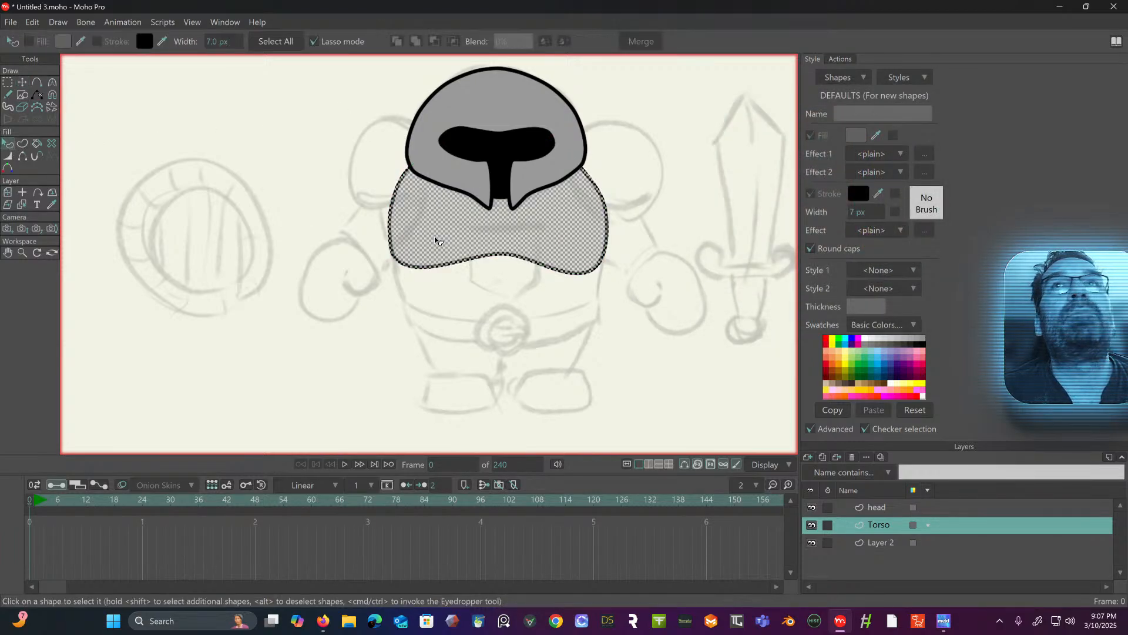
click(859, 136)
drag(710, 186, 701, 198)
click(889, 277)
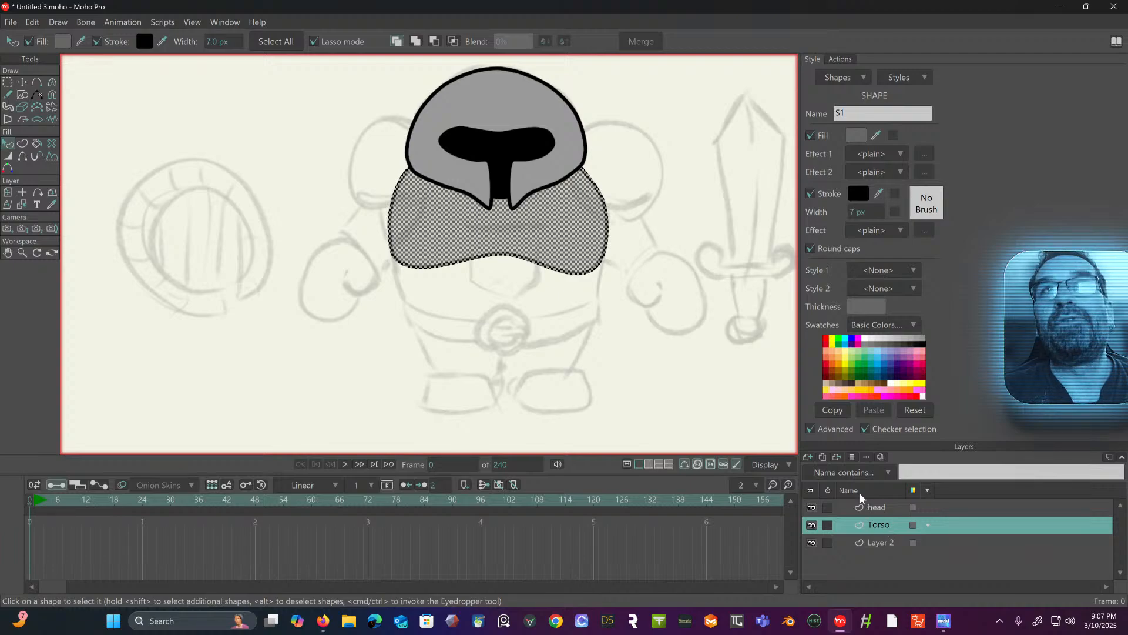
- Add a vector layer named Breast plate between the head and Torso layers
click(9, 85)
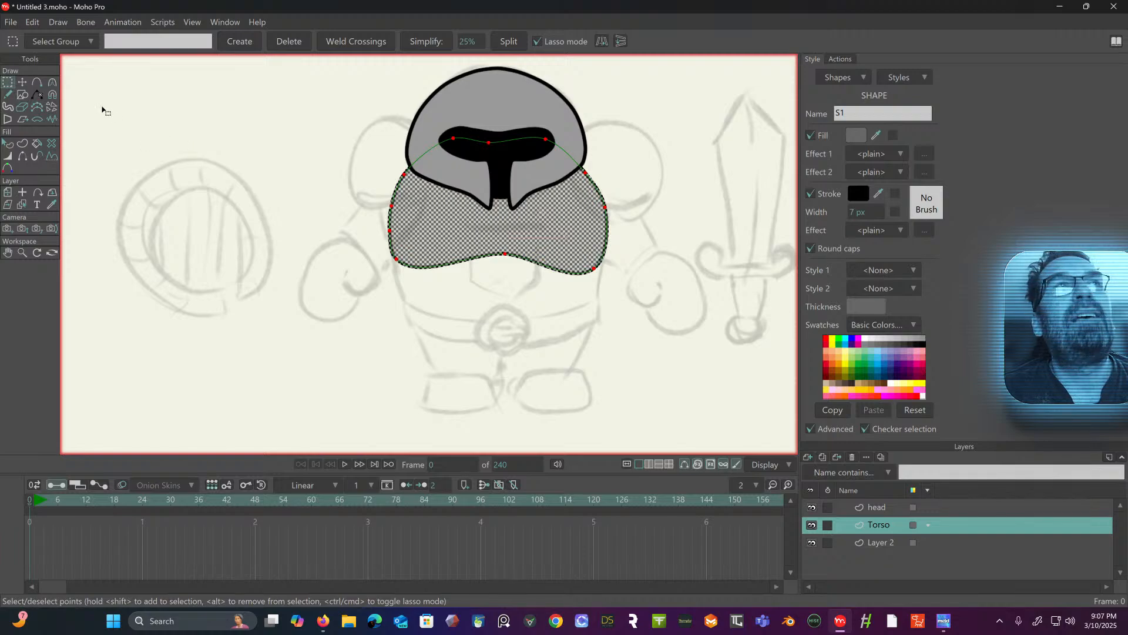
click(808, 457)
click(821, 434)
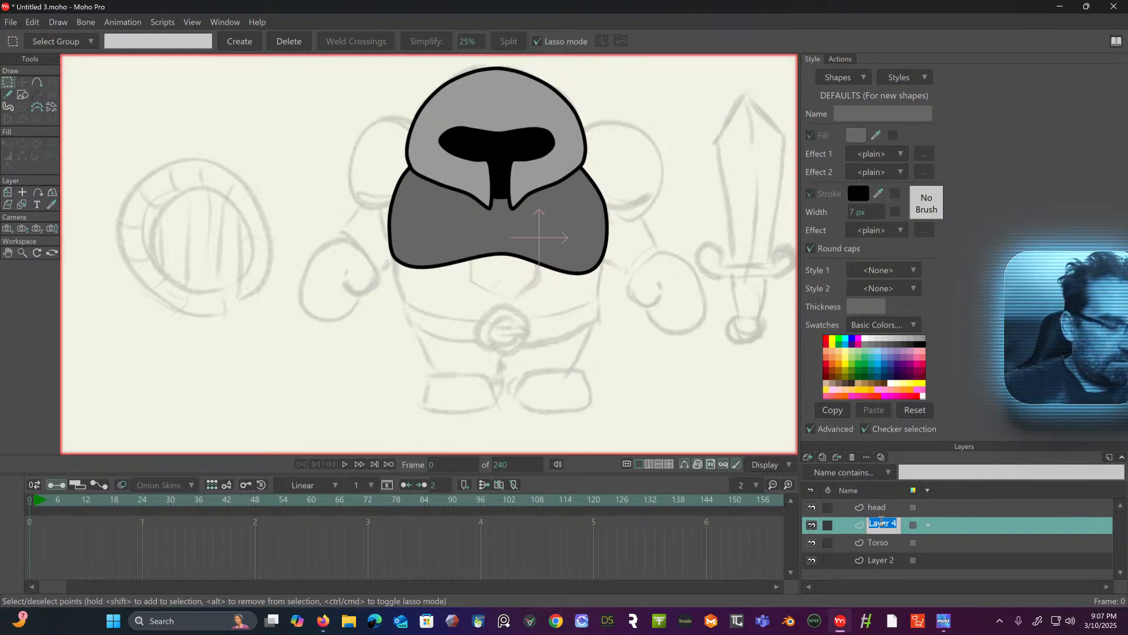
text(Breast )
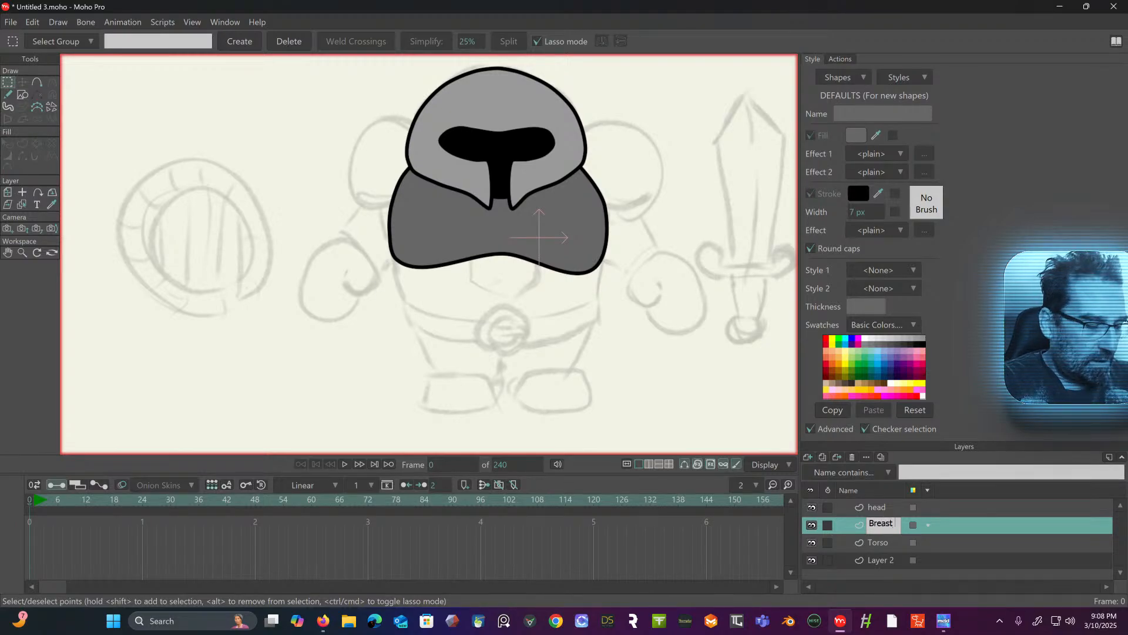
text(plate)
key(Return)
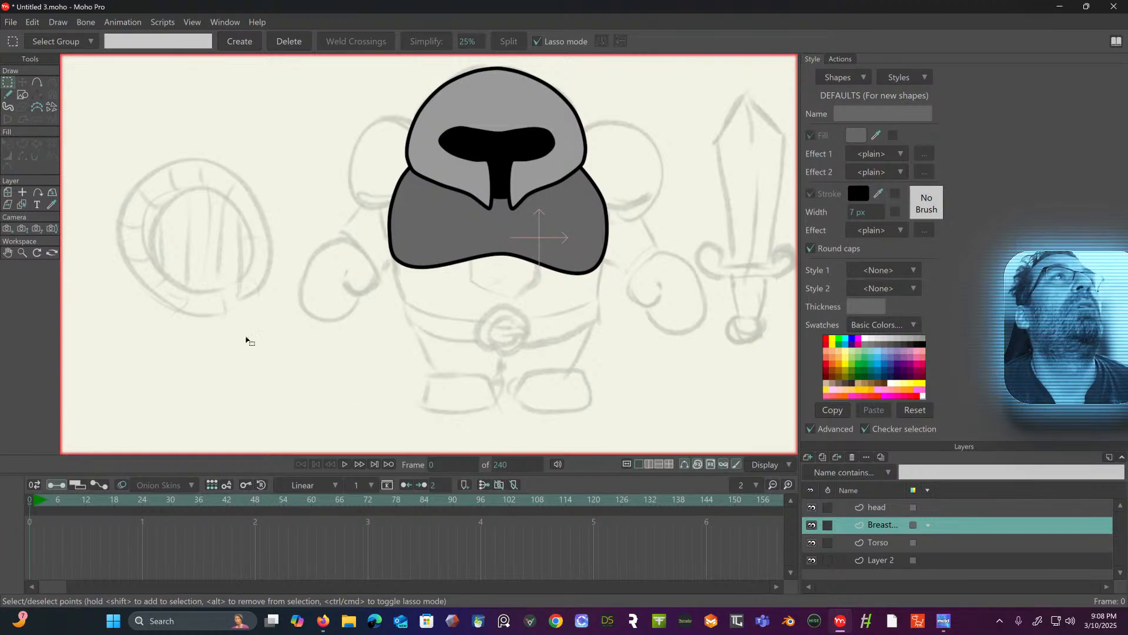
- Move the sketch layer, Layer 2, to the very top of the layer stack above the head layer
click(39, 82)
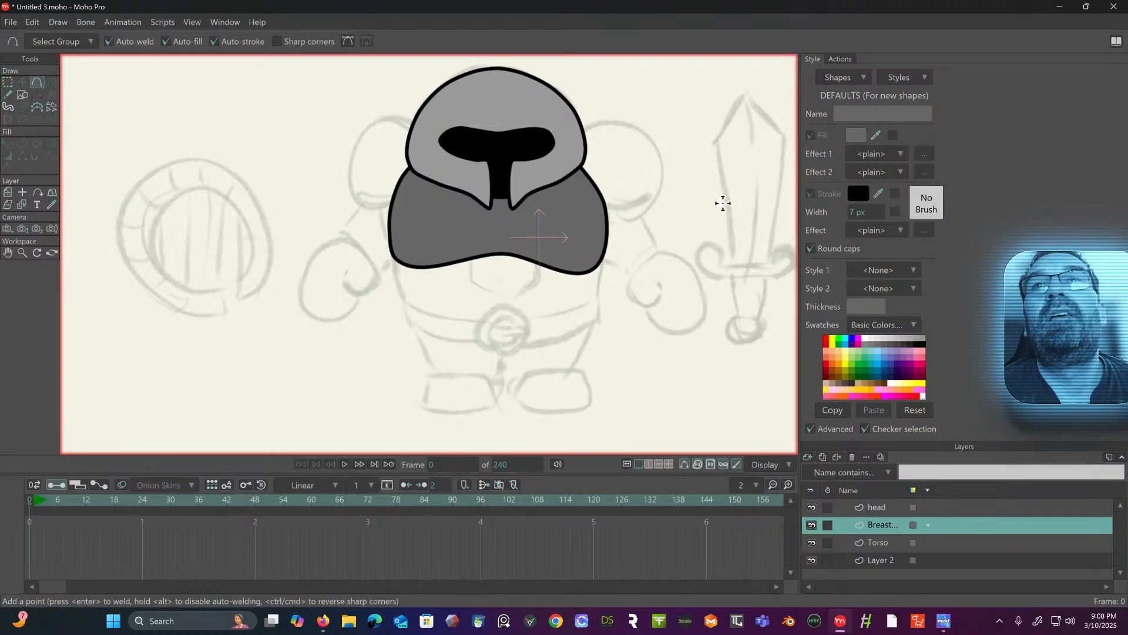
click(956, 563)
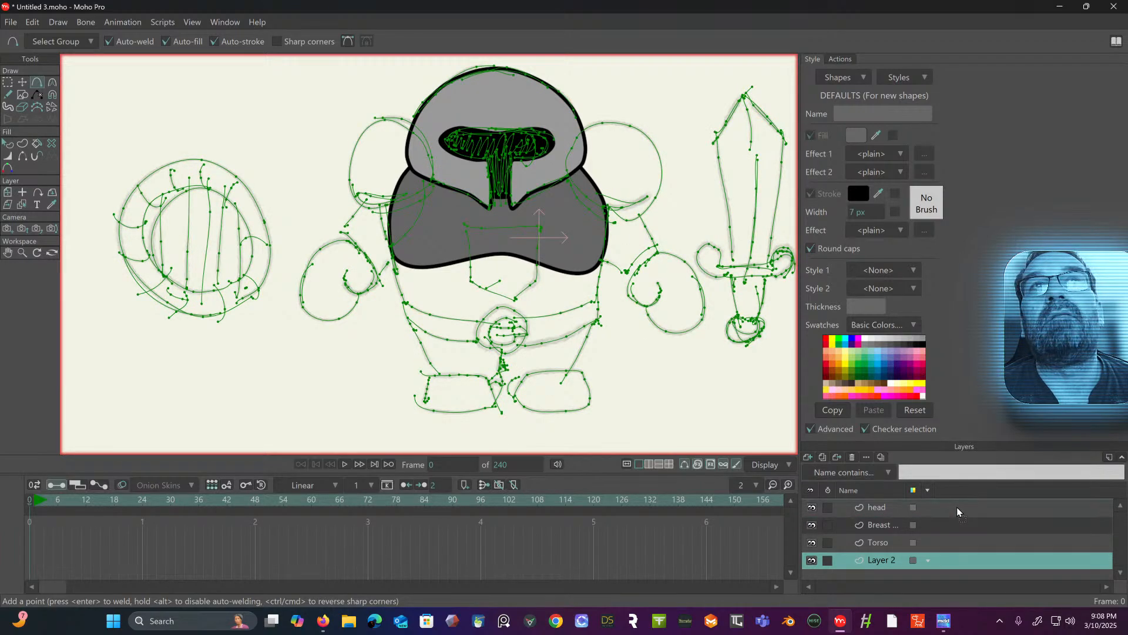
drag(957, 507, 957, 506)
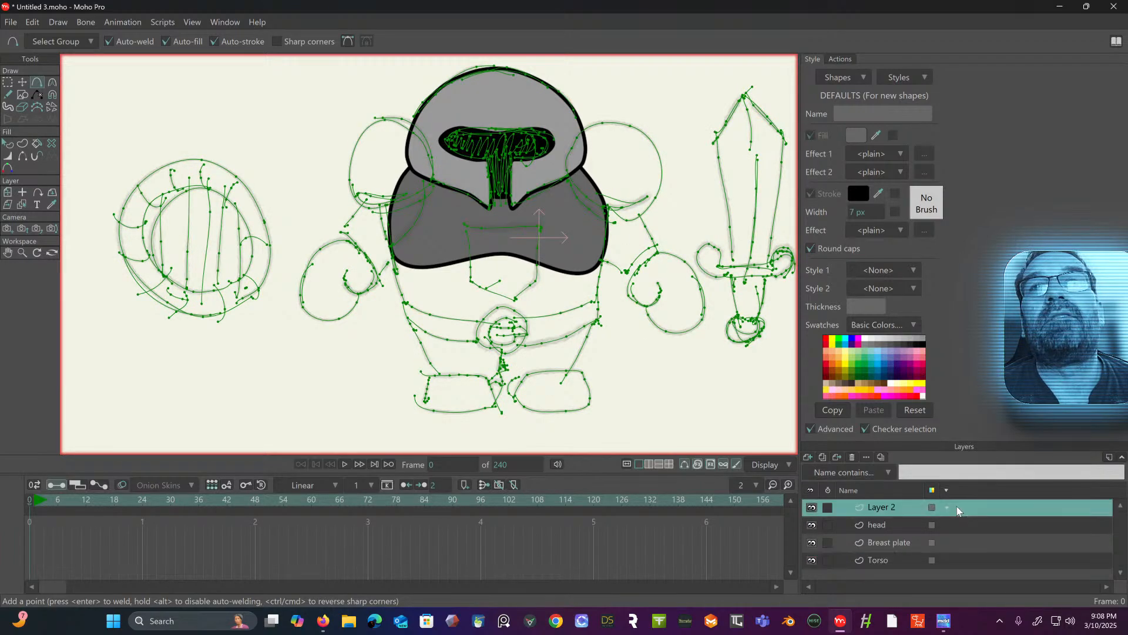
- Draw a closed breastplate on the Breast plate layer, from behind the helmet down to the belt, with curved cut-ins at both shoulders
click(911, 524)
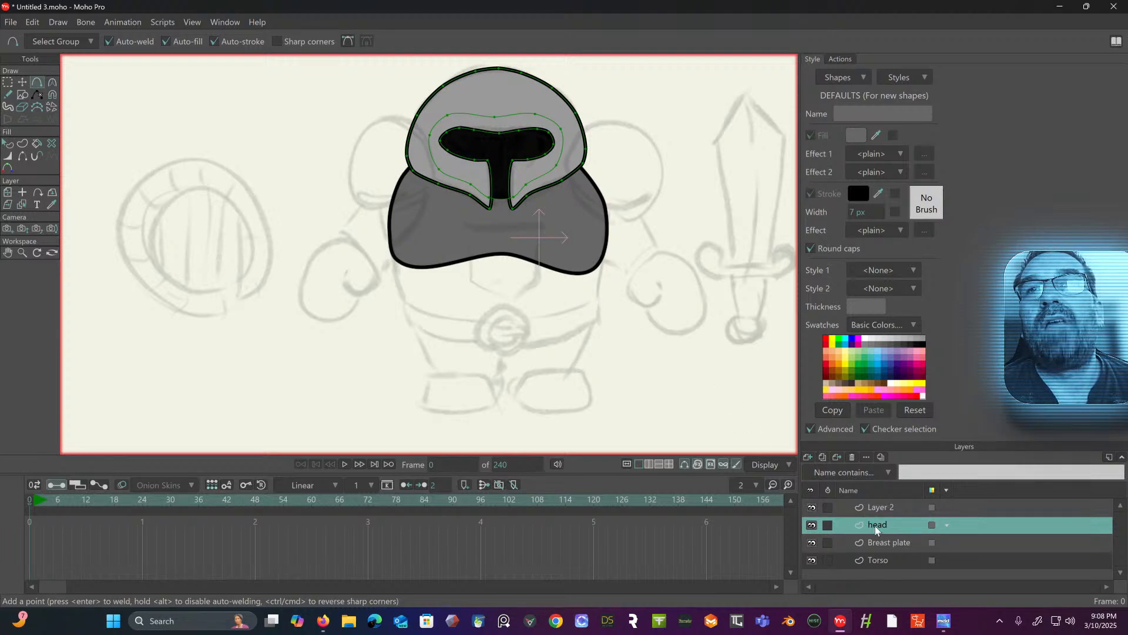
click(880, 543)
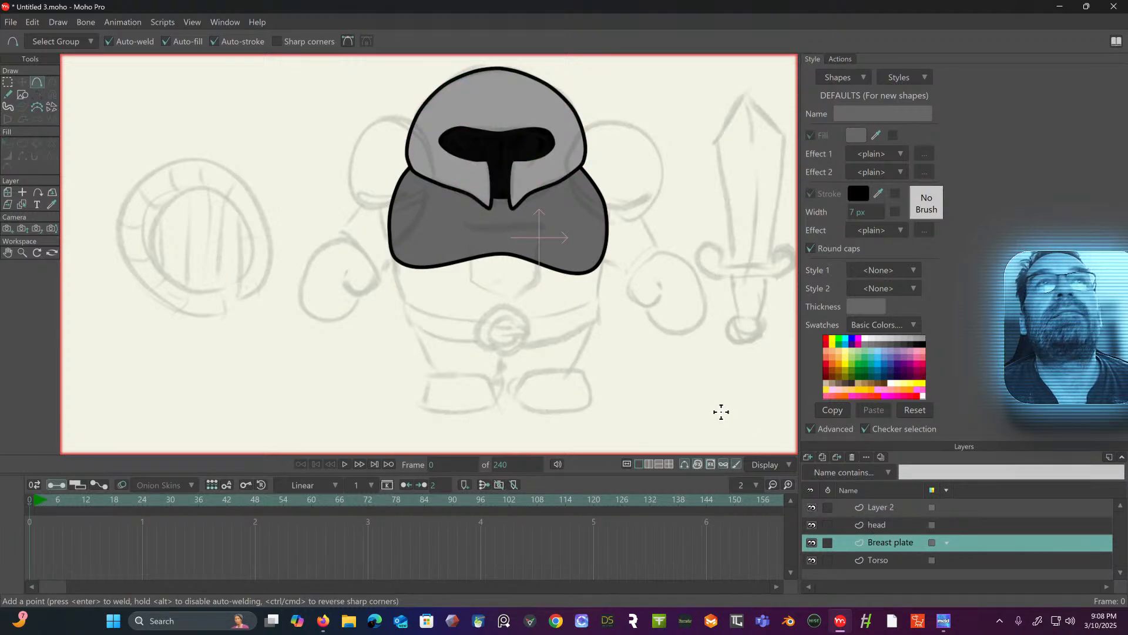
mouse_move(421, 173)
mouse_down()
mouse_move(422, 210)
mouse_move(383, 247)
mouse_move(418, 312)
mouse_move(496, 328)
mouse_move(573, 321)
mouse_move(597, 302)
mouse_move(612, 211)
mouse_move(607, 220)
mouse_move(582, 206)
mouse_move(563, 152)
mouse_move(506, 134)
mouse_move(422, 149)
mouse_move(418, 163)
mouse_up()
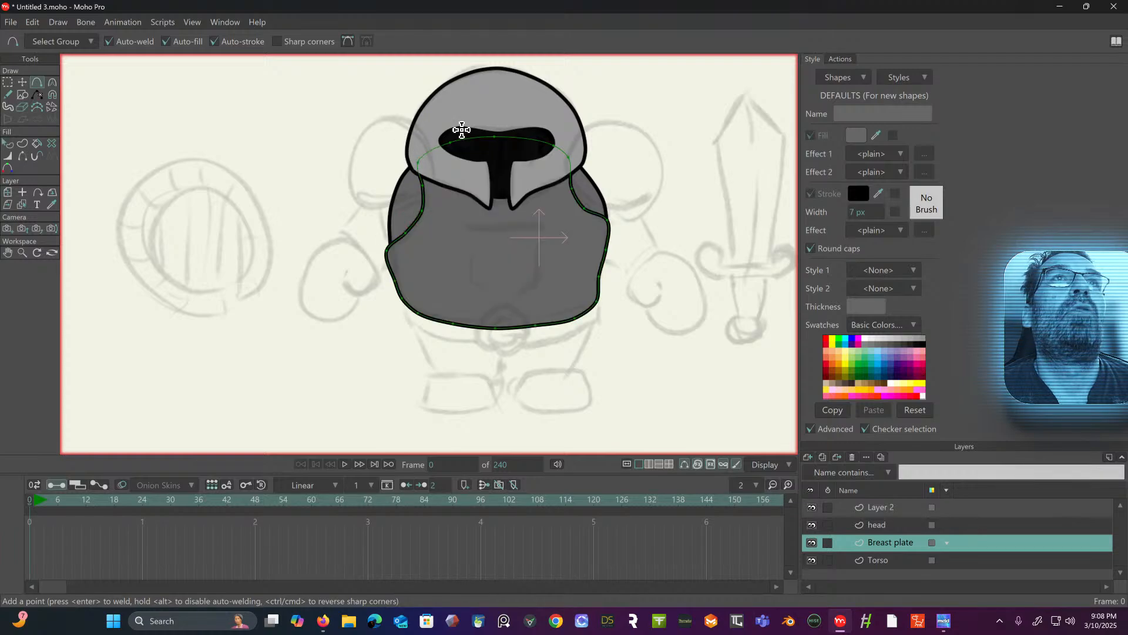
- Fill the breastplate shape with the helmet's lighter grey, then clear the selection
click(8, 83)
click(7, 143)
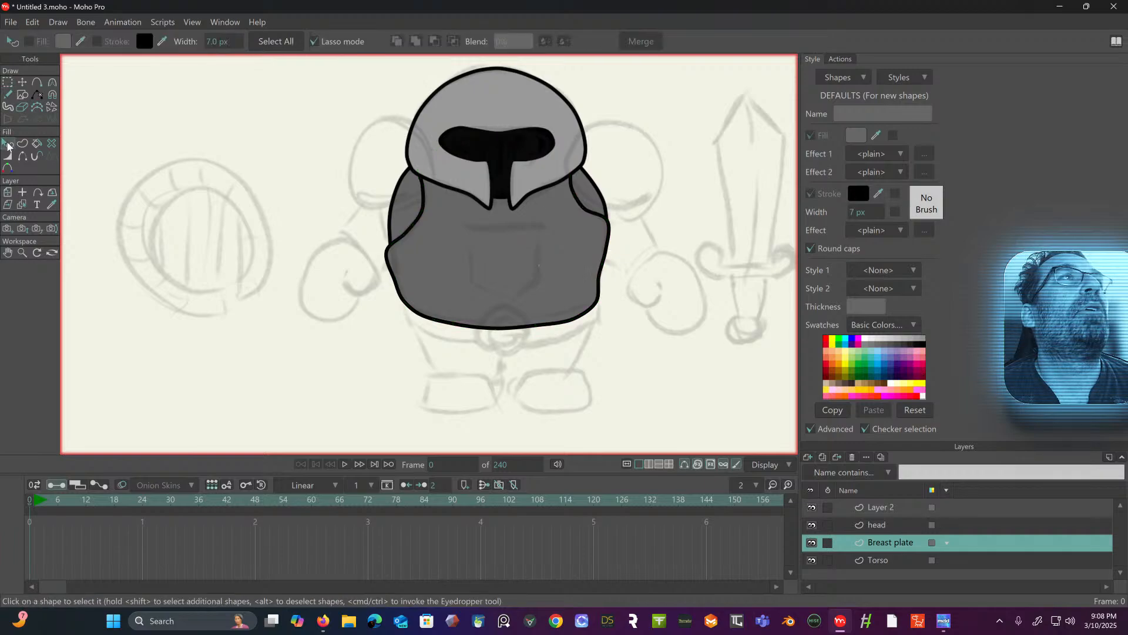
click(461, 269)
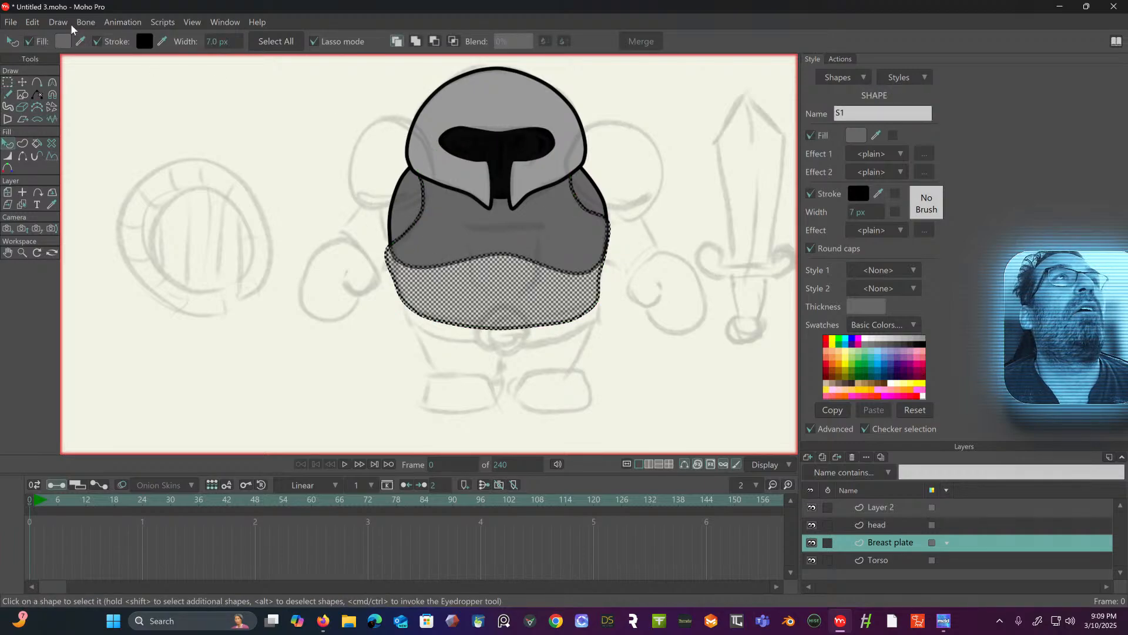
drag(64, 42, 470, 113)
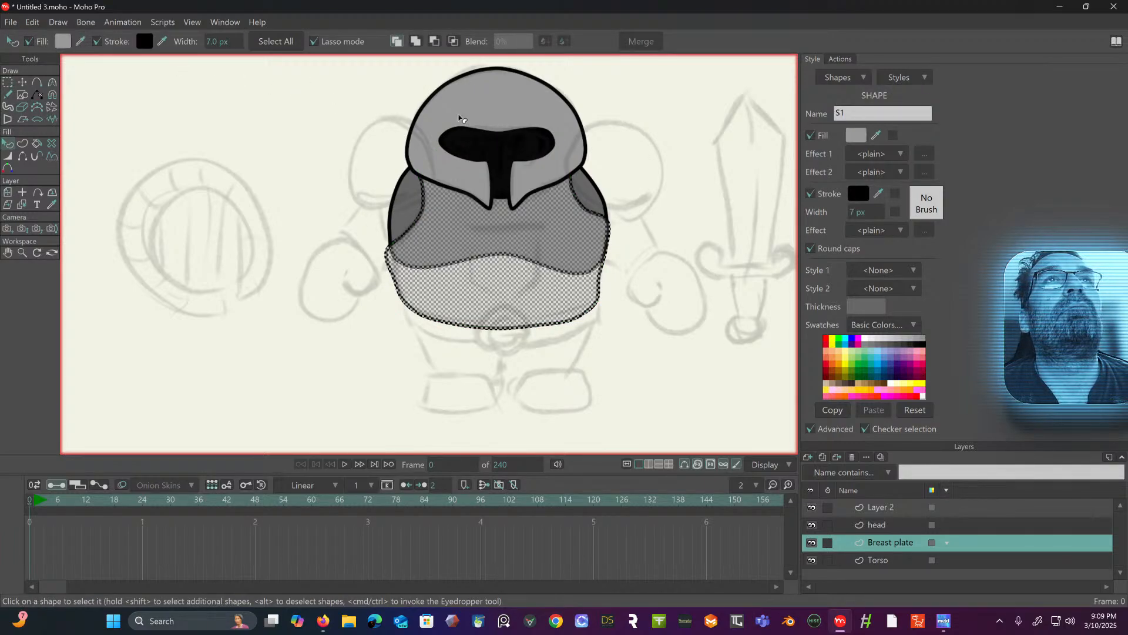
click(7, 82)
click(324, 127)
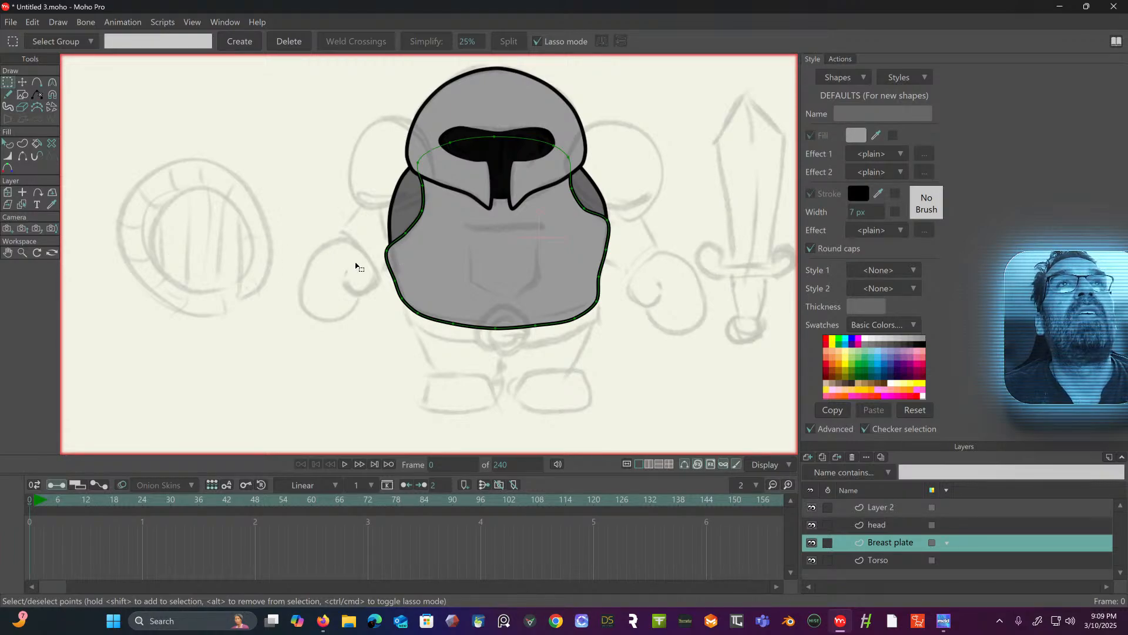
- Rename Layer 2, which holds the sketch, as sketch'
click(881, 513)
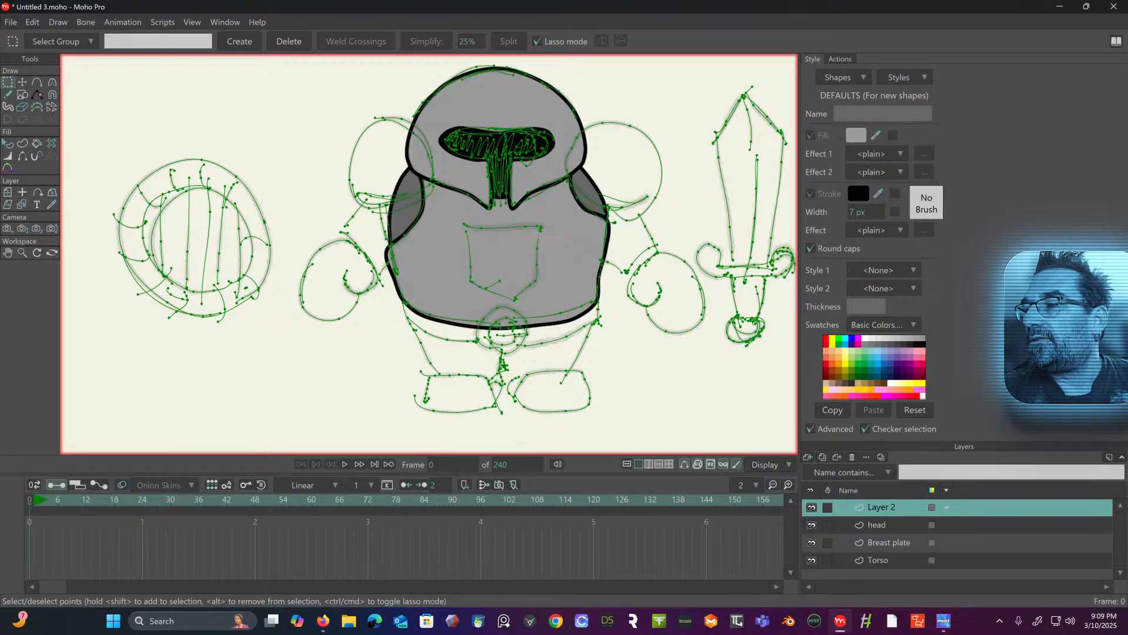
double_click(881, 506)
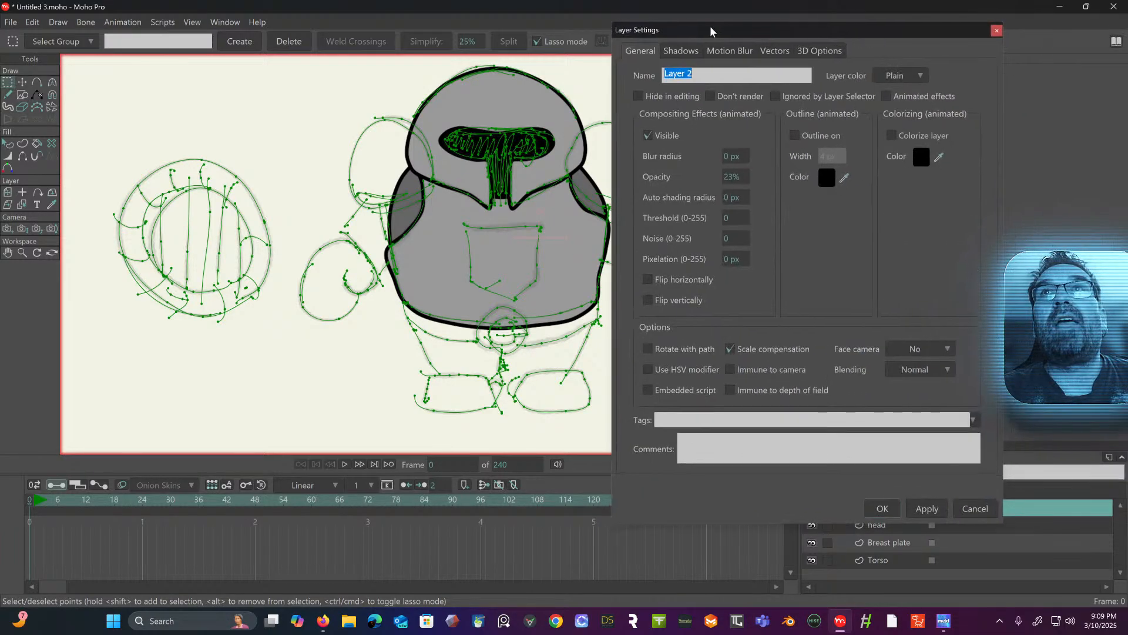
text(sketch)
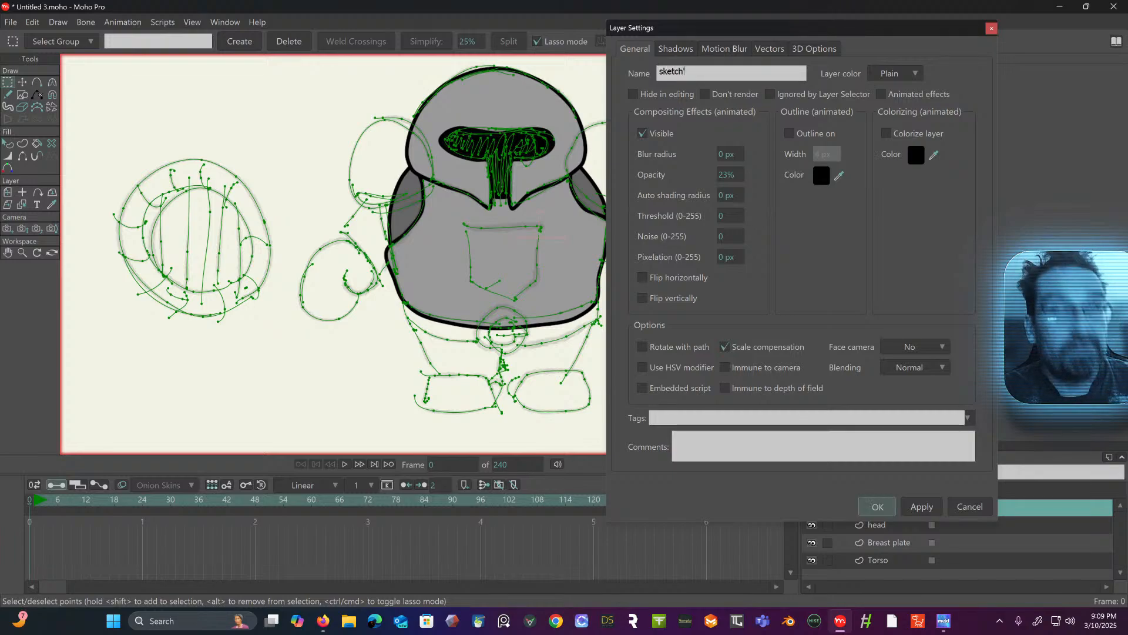
click(877, 506)
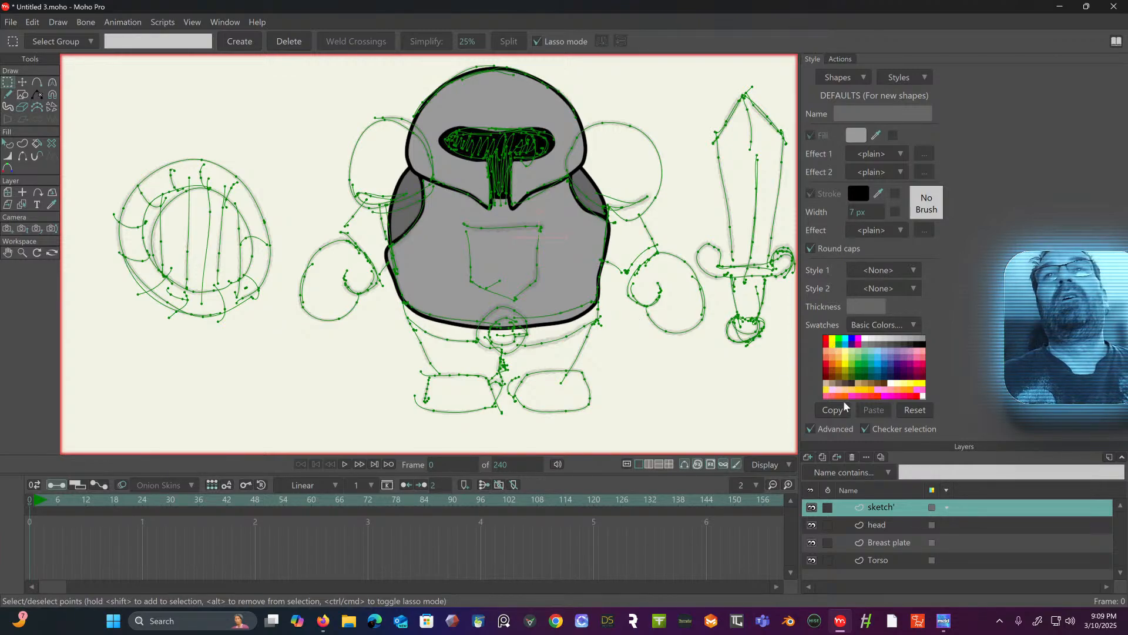
click(902, 525)
scroll(610, 349, up, 5)
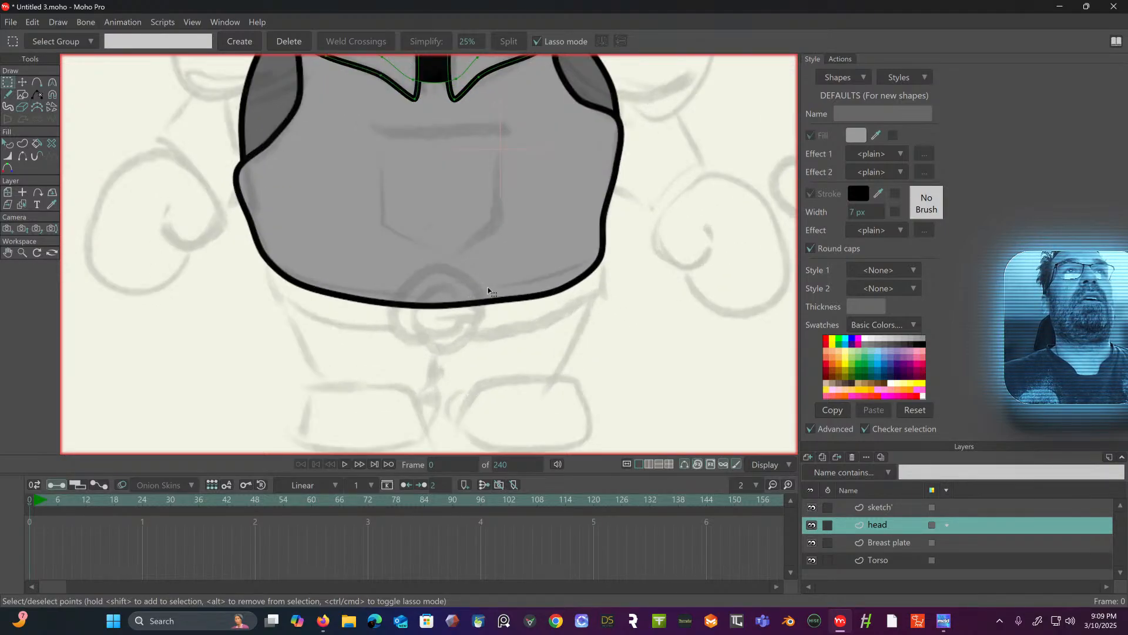
drag(488, 287, 503, 211)
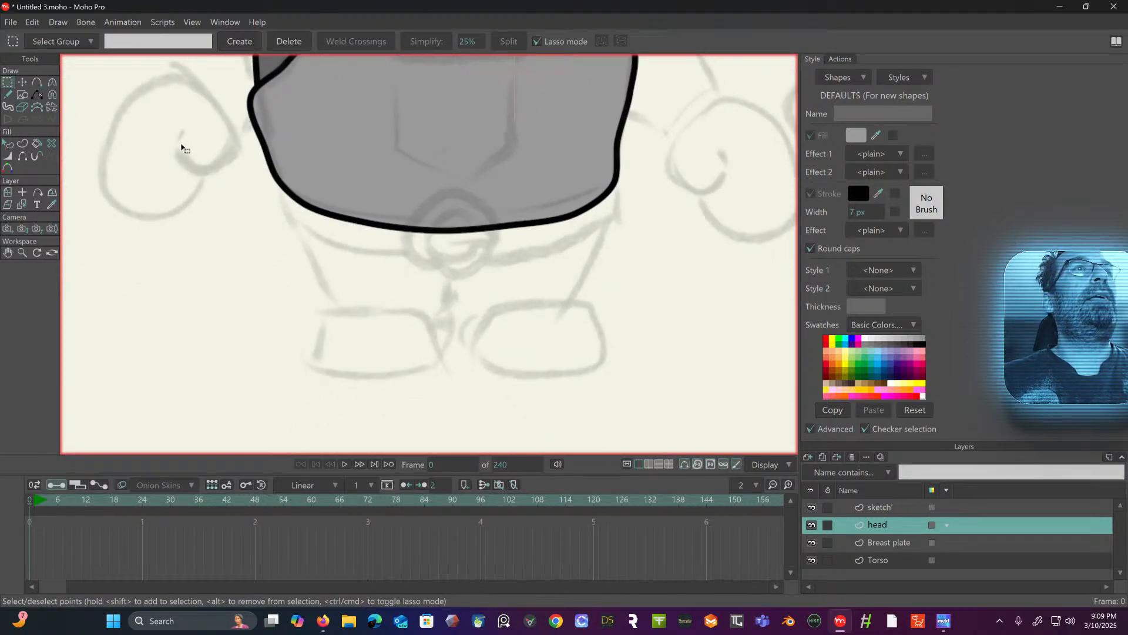
click(38, 83)
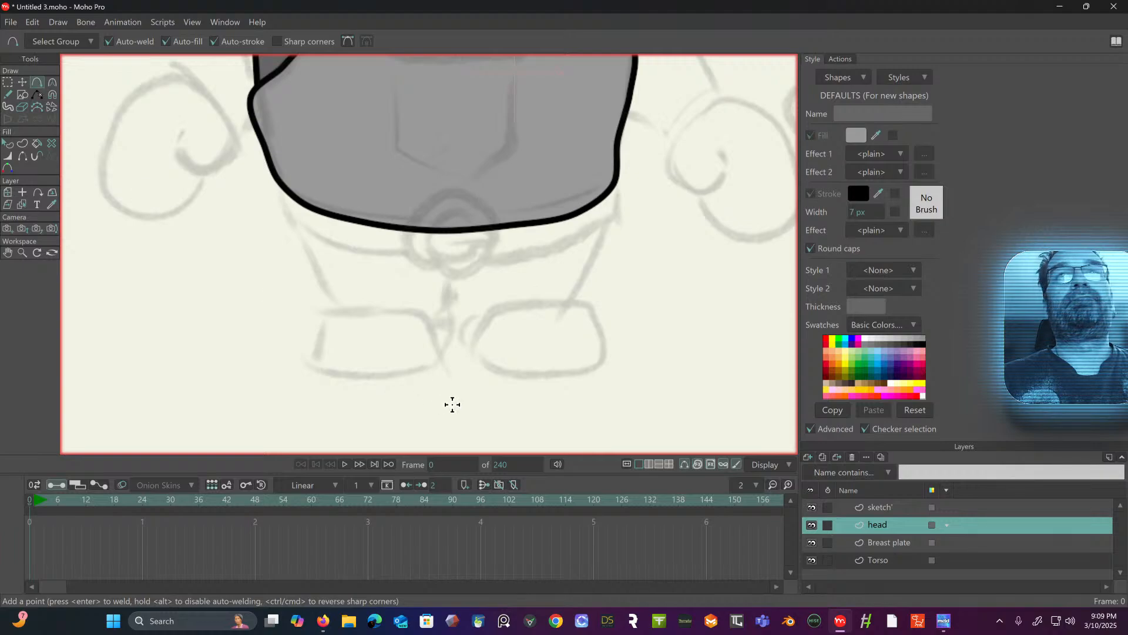
- Group the Breast plate and Torso layers together and name the group Torso
click(893, 562)
ctrl+click(907, 543)
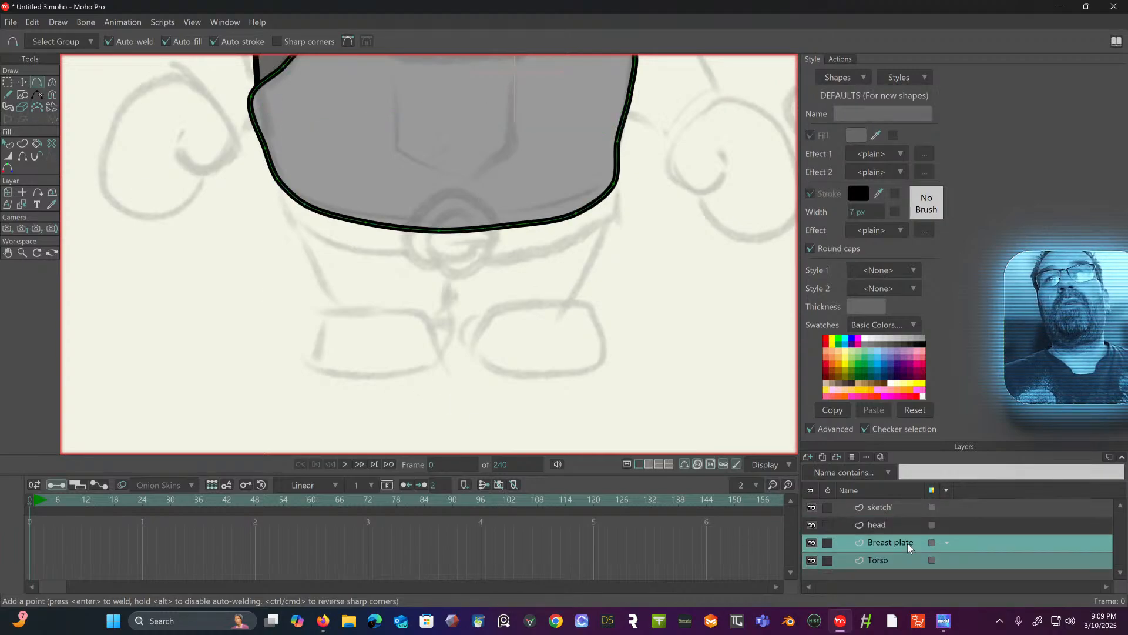
right_click(907, 543)
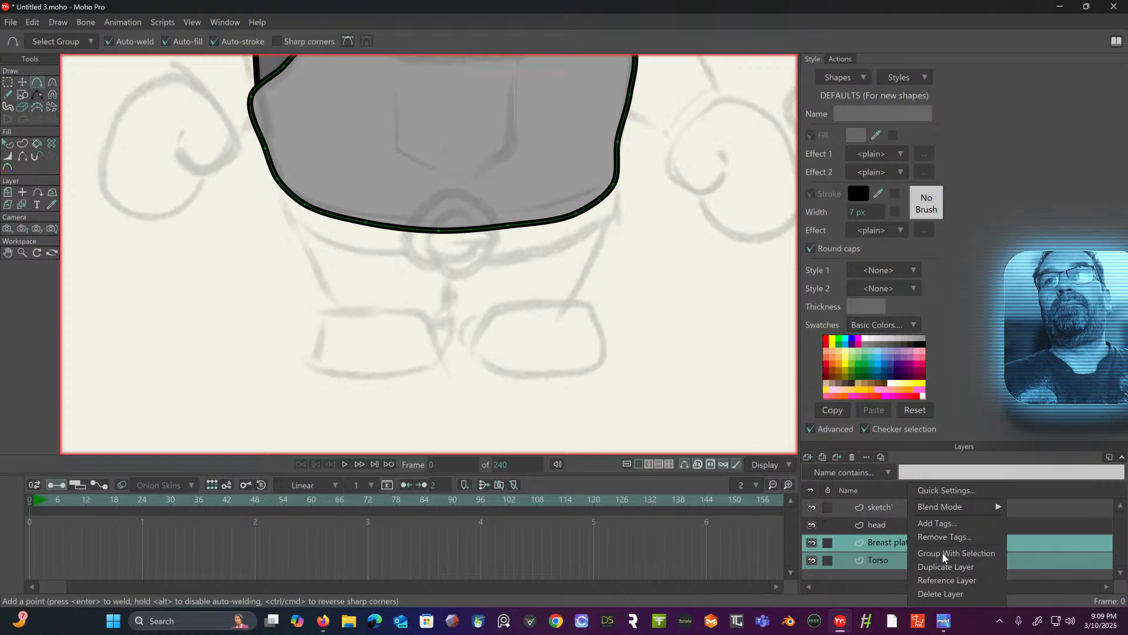
click(945, 555)
double_click(889, 544)
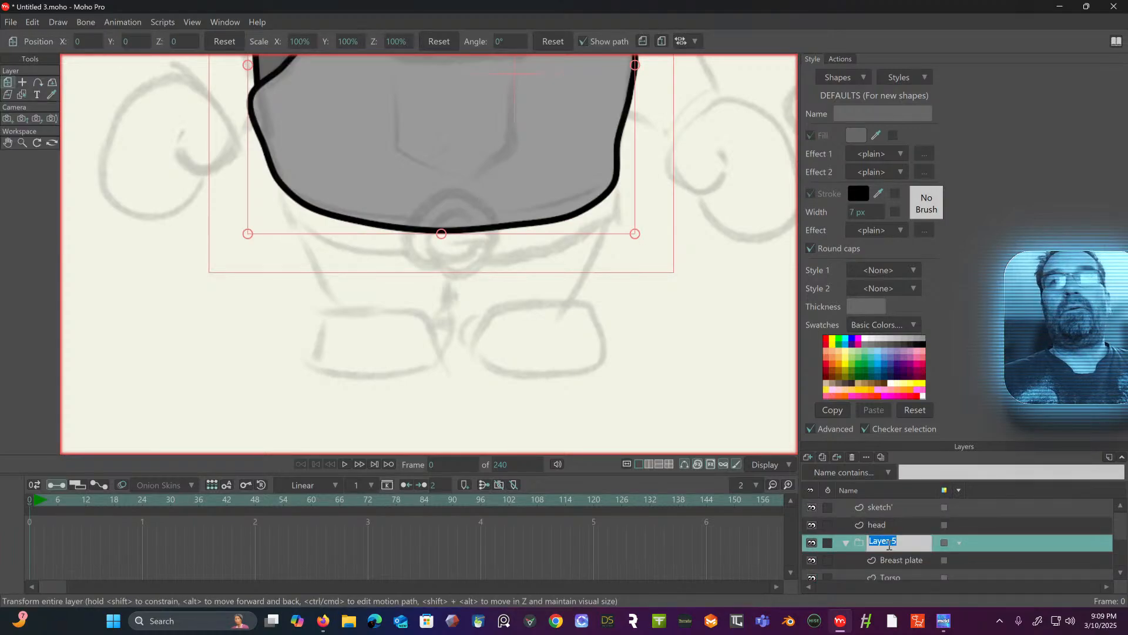
text(Torso)
key(Return)
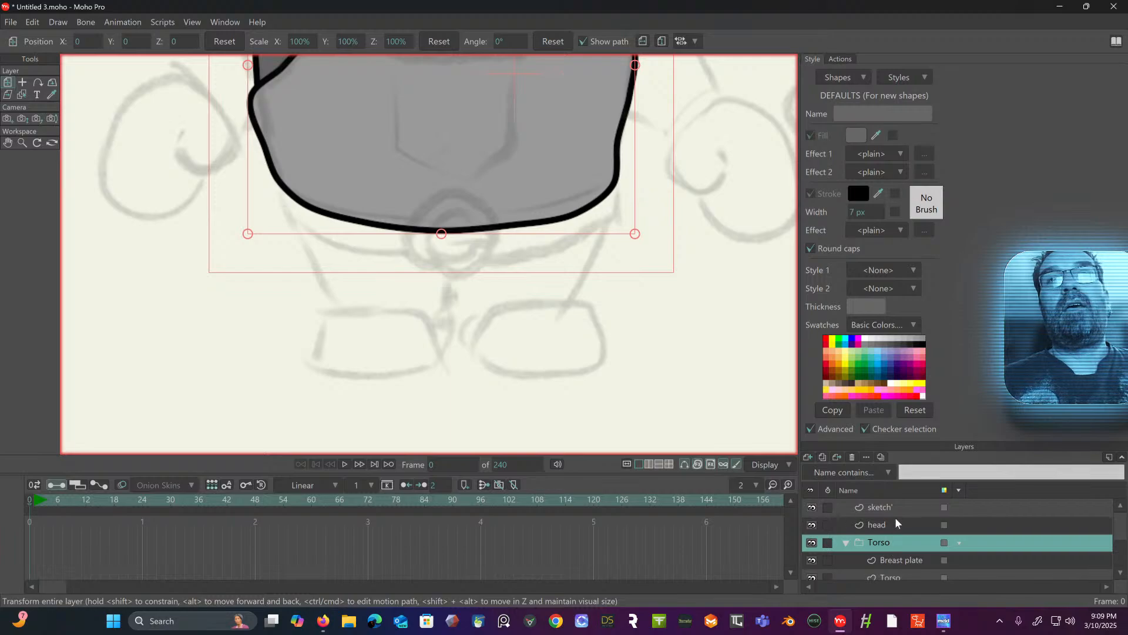
scroll(705, 330, down, 1)
drag(703, 324, 664, 410)
drag(651, 326, 648, 378)
mouse_move(603, 332)
mouse_down()
mouse_move(594, 346)
mouse_move(574, 330)
mouse_up()
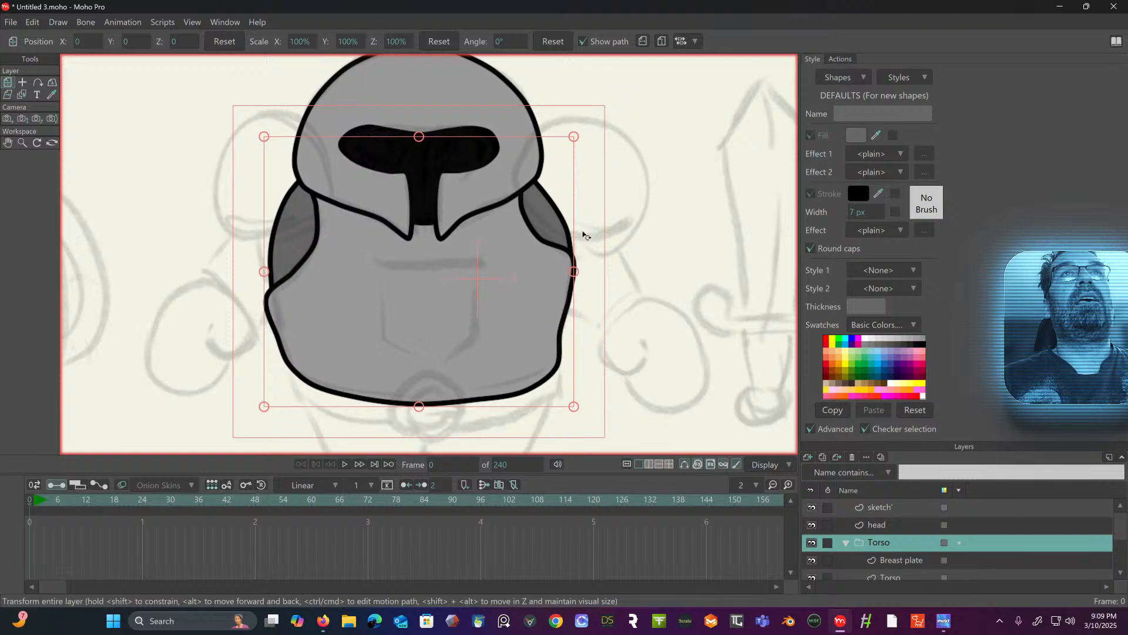
drag(529, 302, 512, 127)
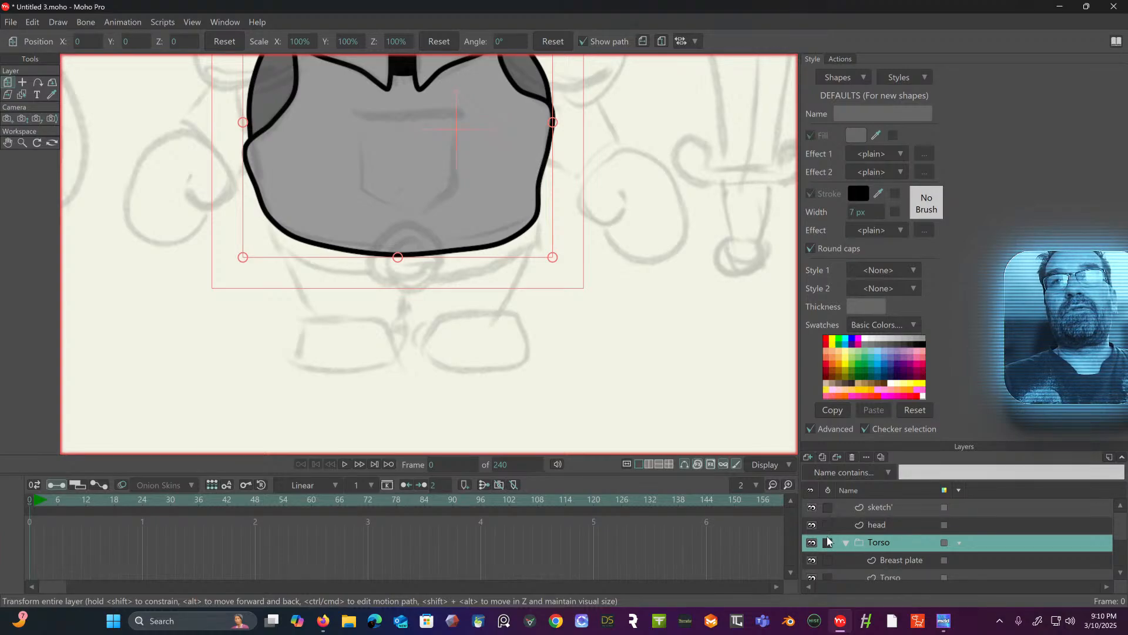
- Collapse the Torso group and add a vector layer named Leg R directly beneath it
click(846, 542)
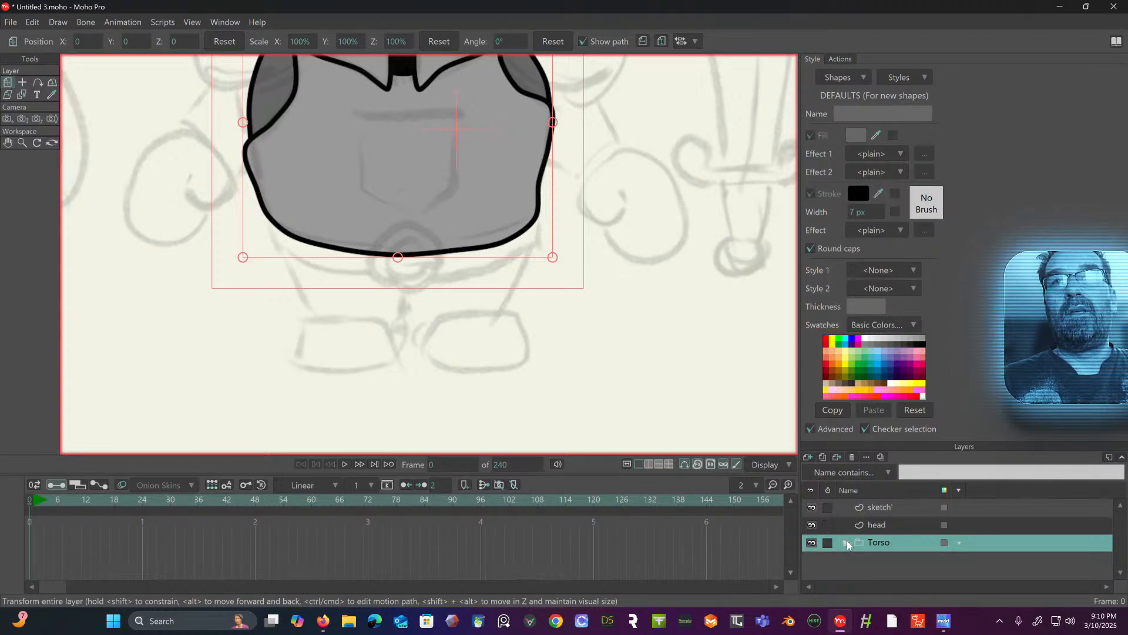
click(808, 456)
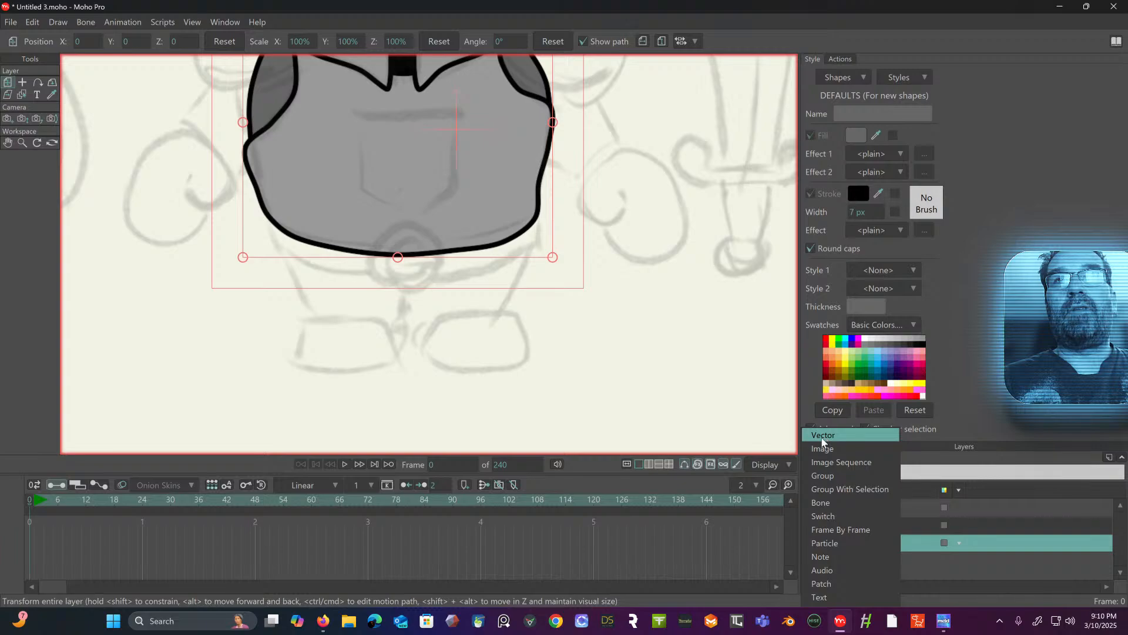
click(823, 437)
drag(904, 549, 897, 573)
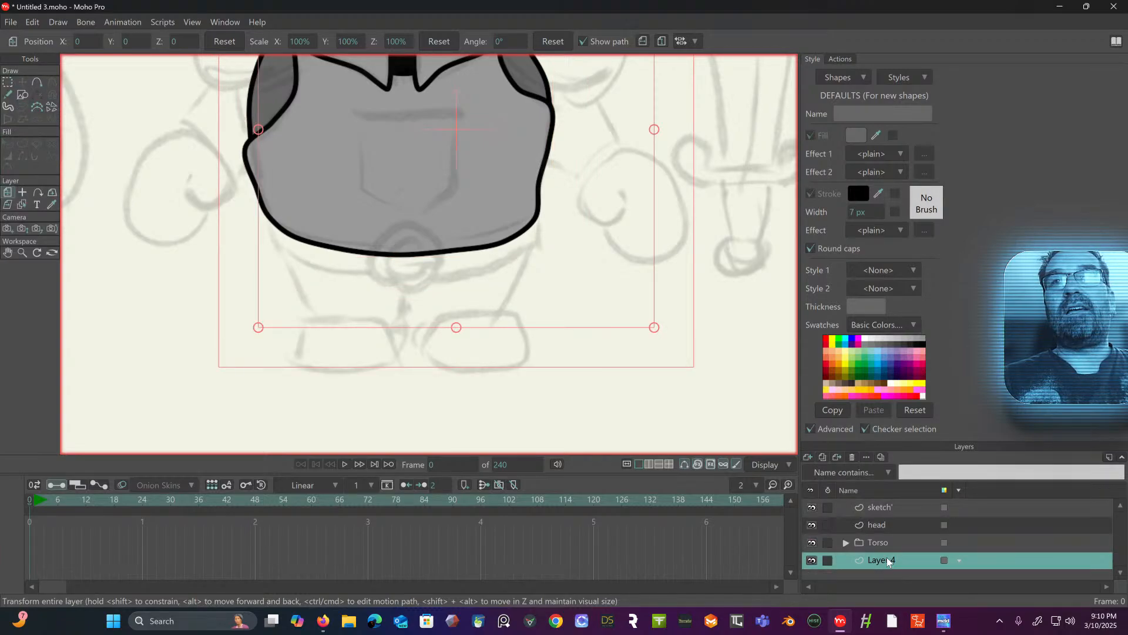
double_click(887, 560)
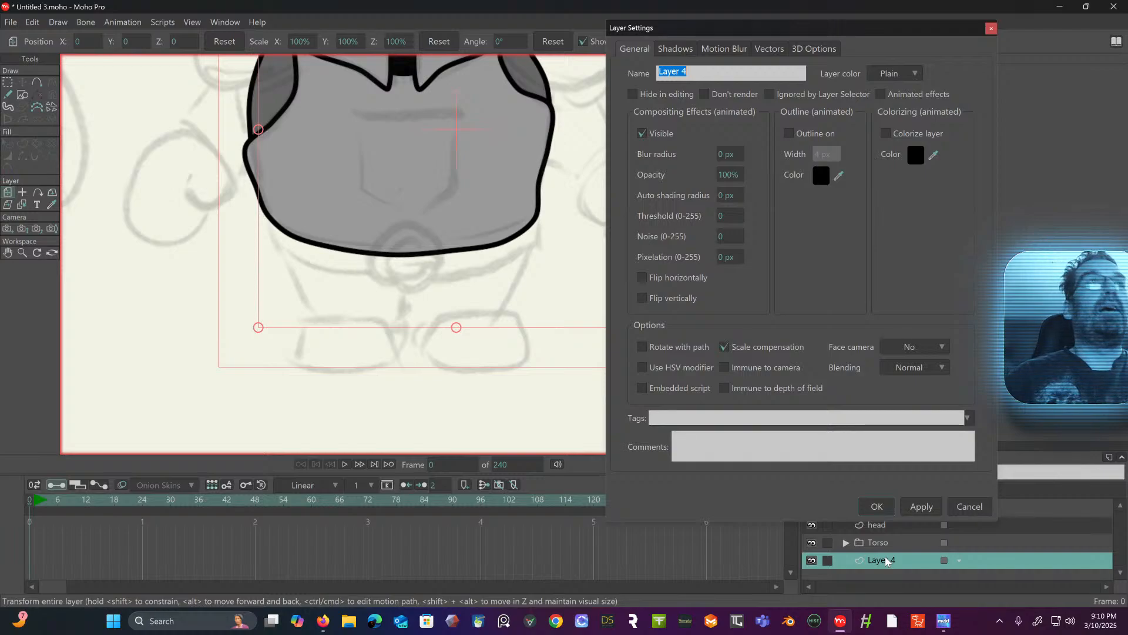
text(Leg R)
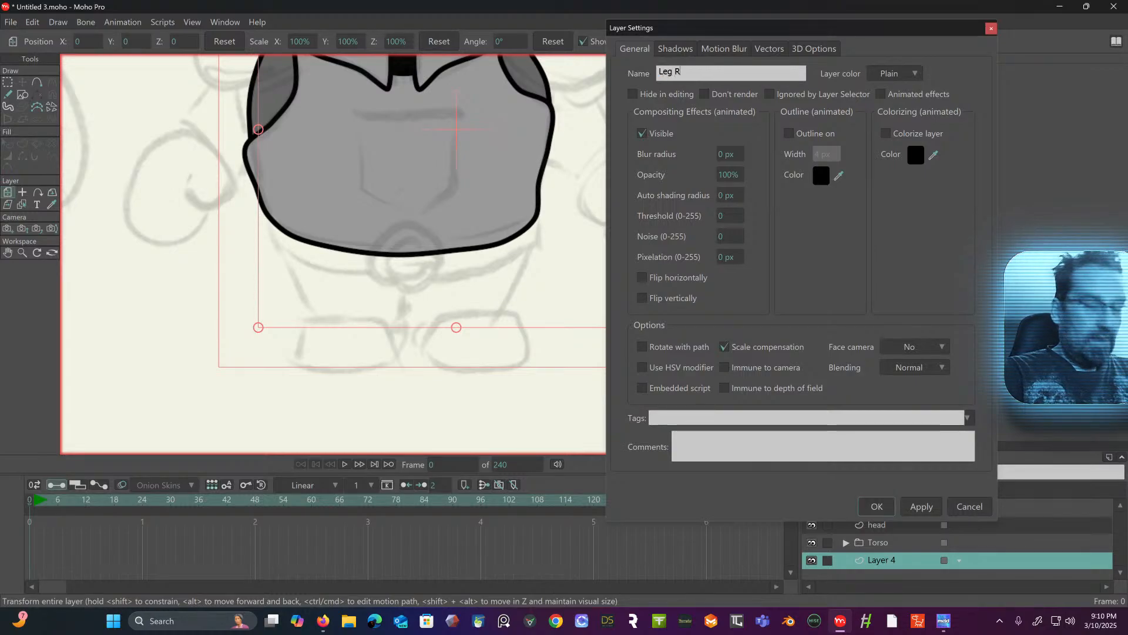
key(Return)
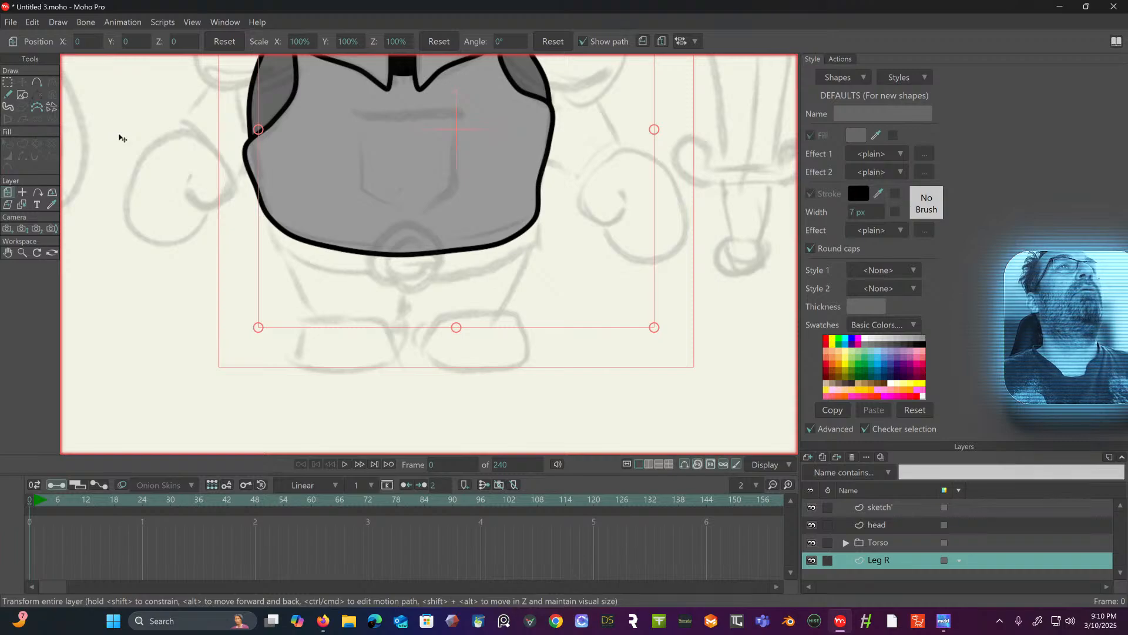
- Draw a filled rectangle over the sketched leg beneath the viewer's left side of the torso
click(23, 94)
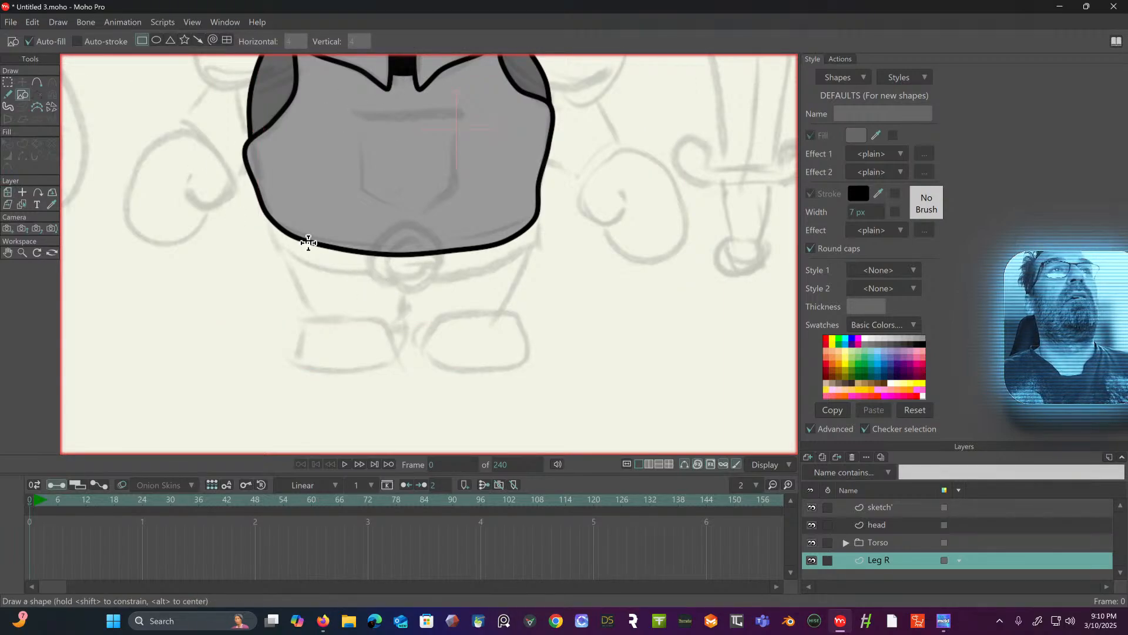
click(274, 224)
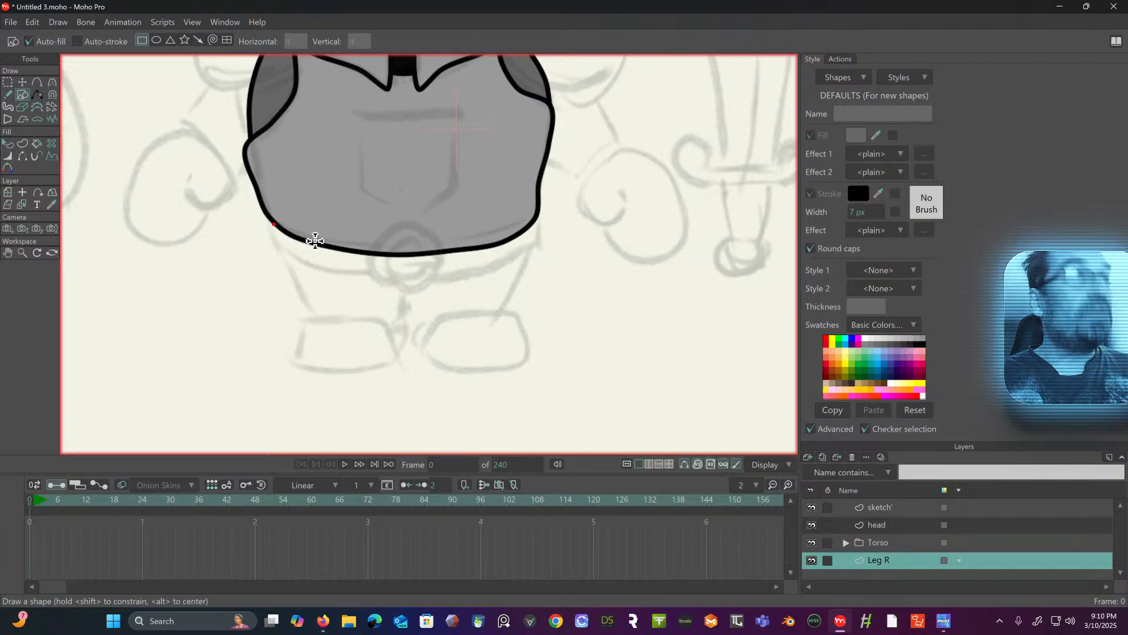
key(ctrl+z)
mouse_move(274, 222)
mouse_down()
mouse_move(407, 332)
mouse_move(403, 323)
mouse_up()
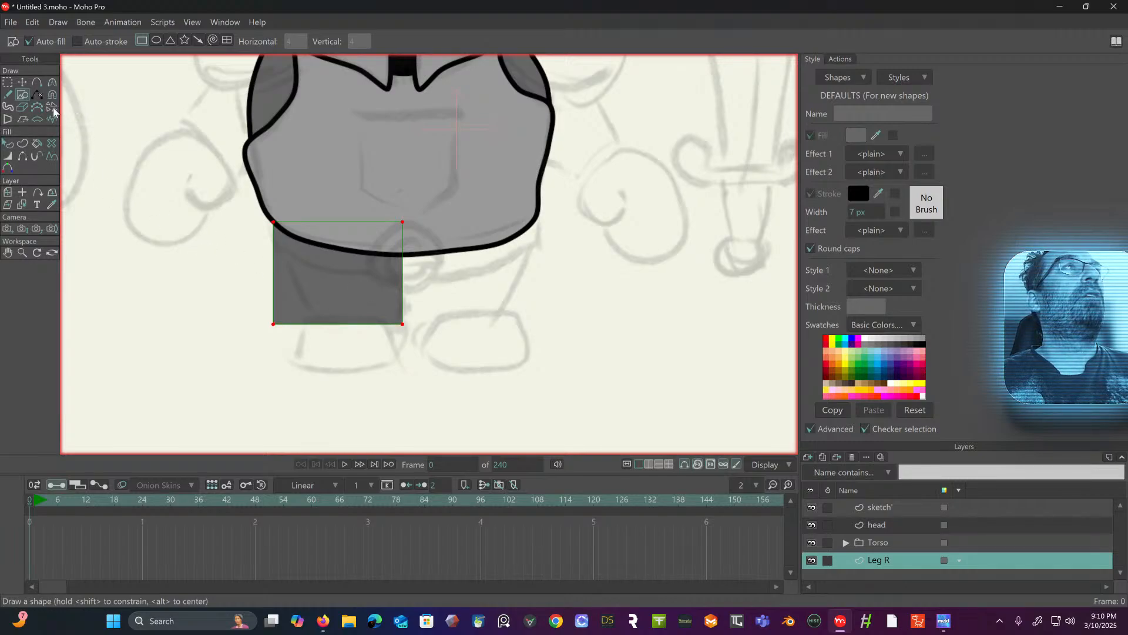
- Reposition three corner points so the rectangle tapers along the sketched leg and its upper corners tuck behind the breastplate
click(7, 82)
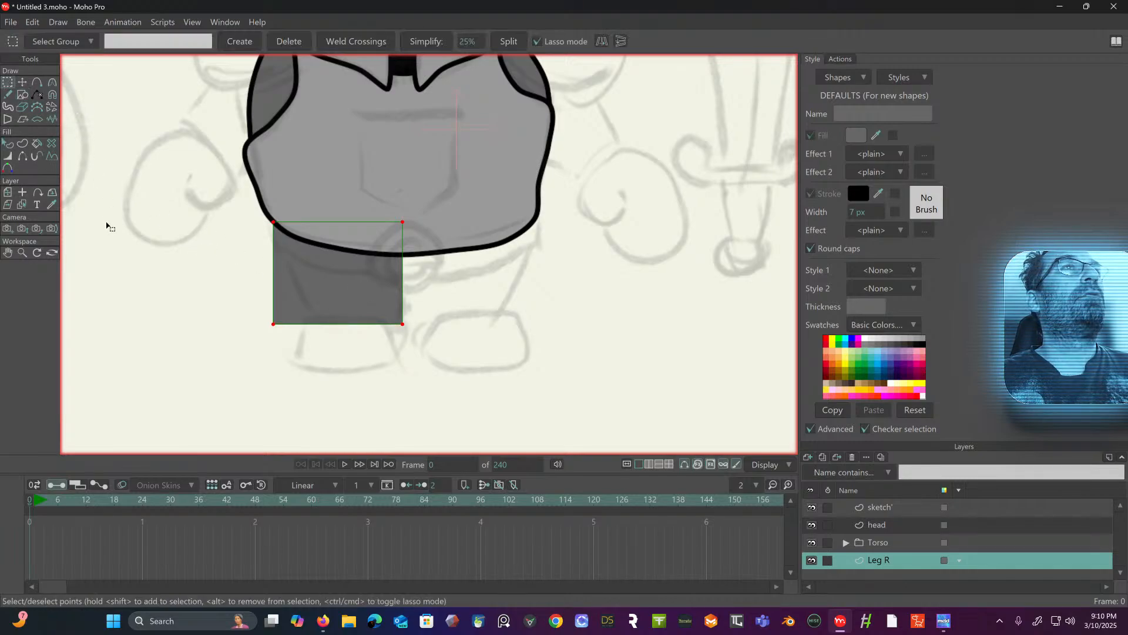
click(22, 83)
drag(274, 325, 316, 321)
drag(406, 230, 400, 251)
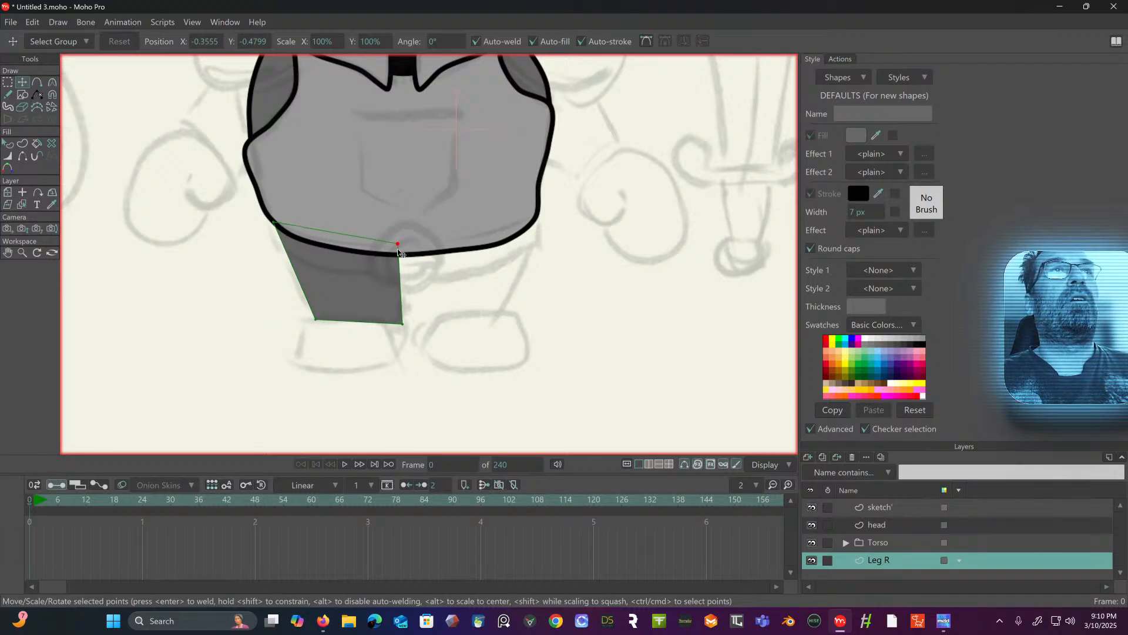
drag(274, 223, 266, 216)
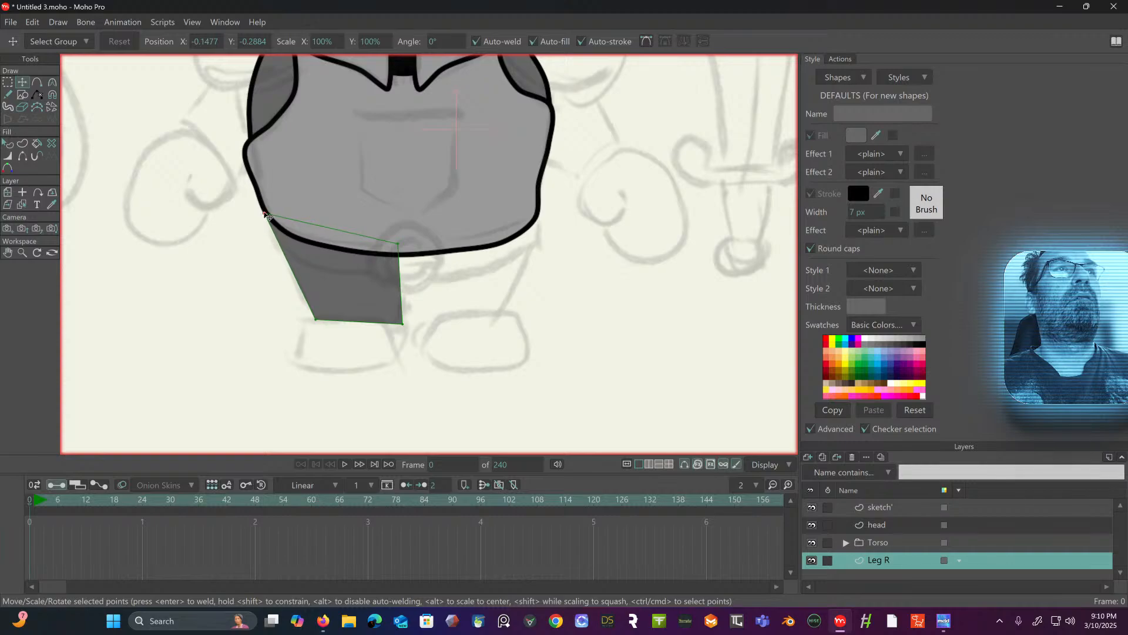
- Add points on the leg's outer, lower and upper edges, bowing the hem slightly down and the hidden upper edge up
click(36, 84)
click(287, 269)
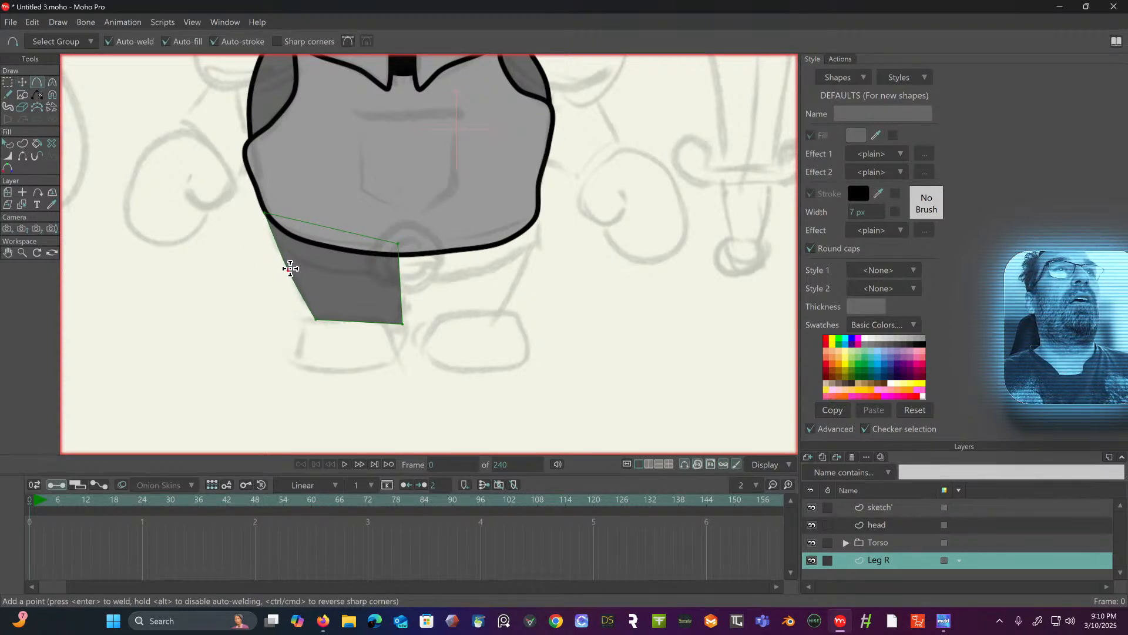
click(361, 322)
drag(361, 325, 360, 330)
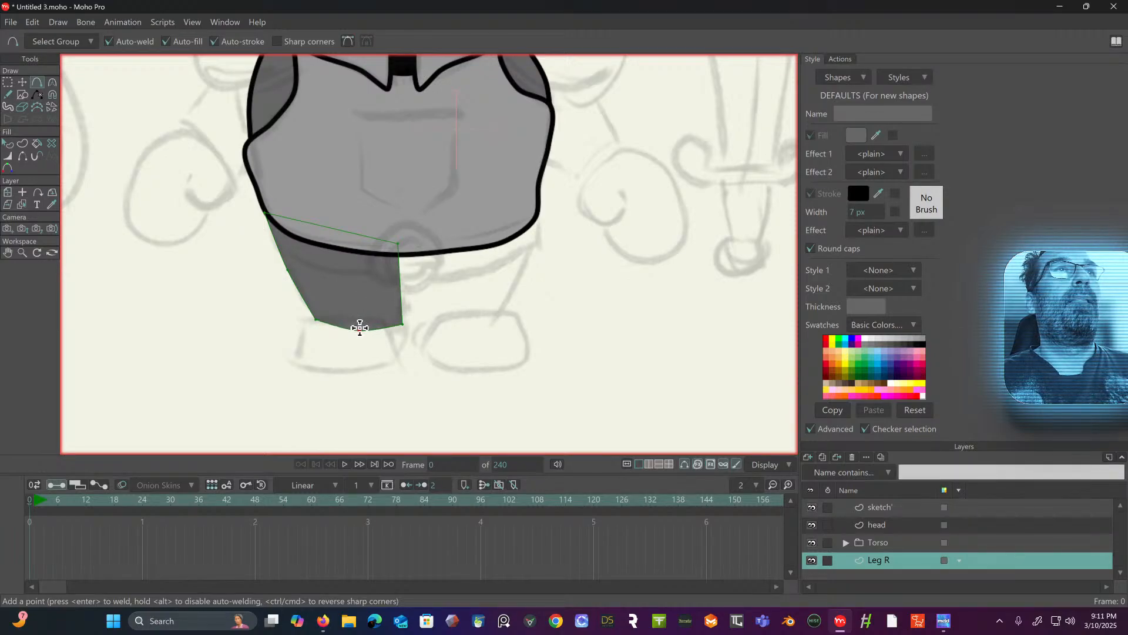
drag(350, 230, 351, 211)
click(8, 83)
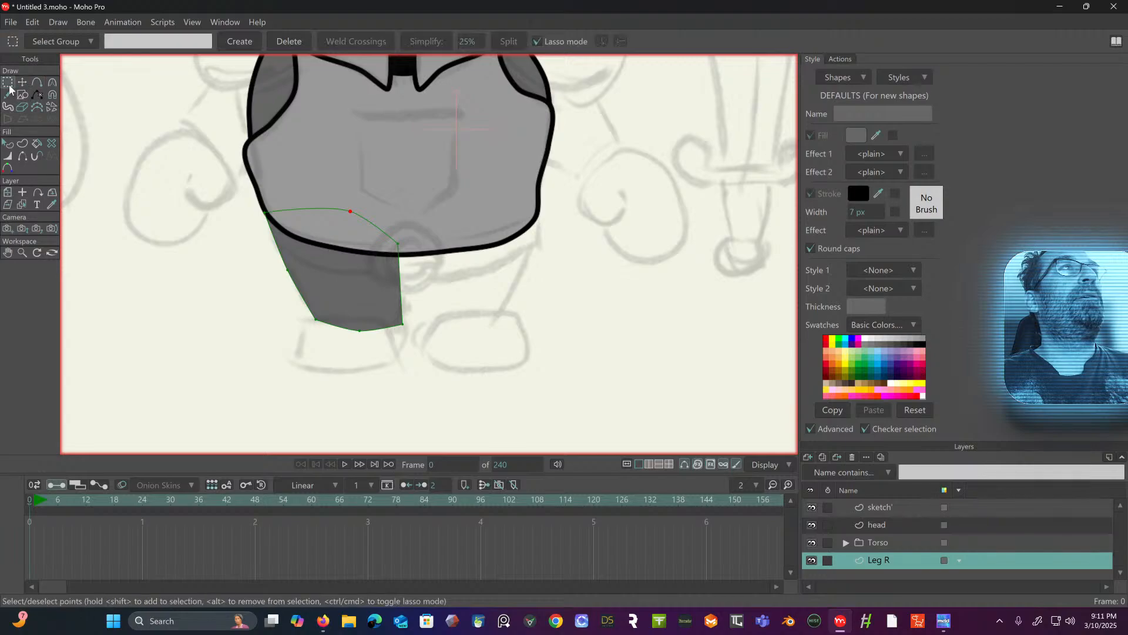
- Fill the leg shape with the breastplate's lighter grey, enable its 7 px black stroke, and clear the selection
click(7, 144)
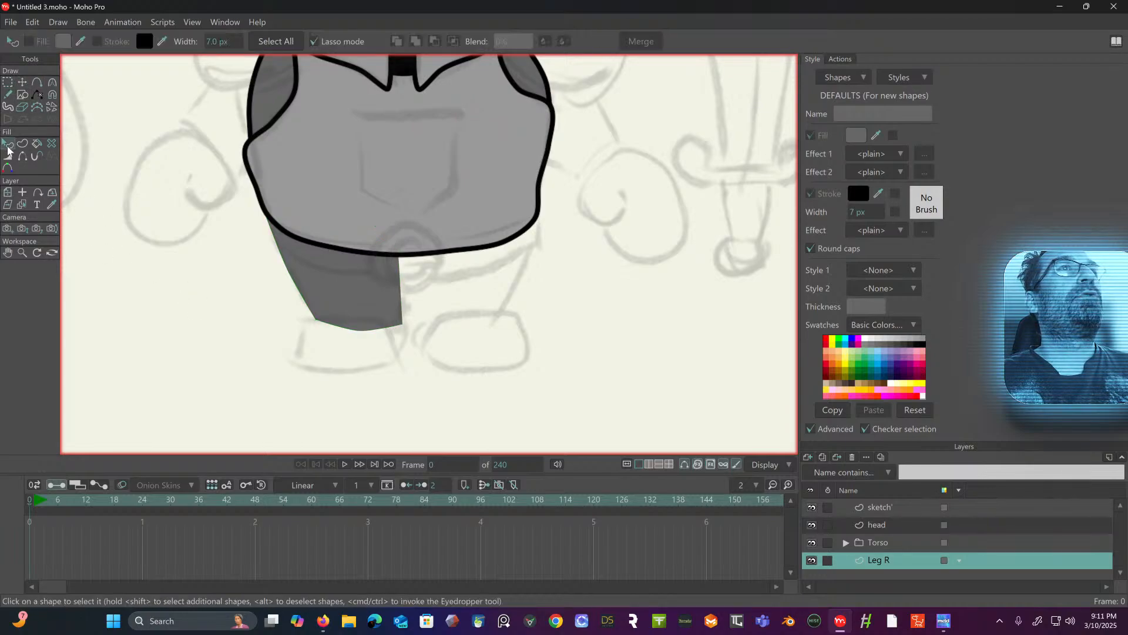
click(336, 269)
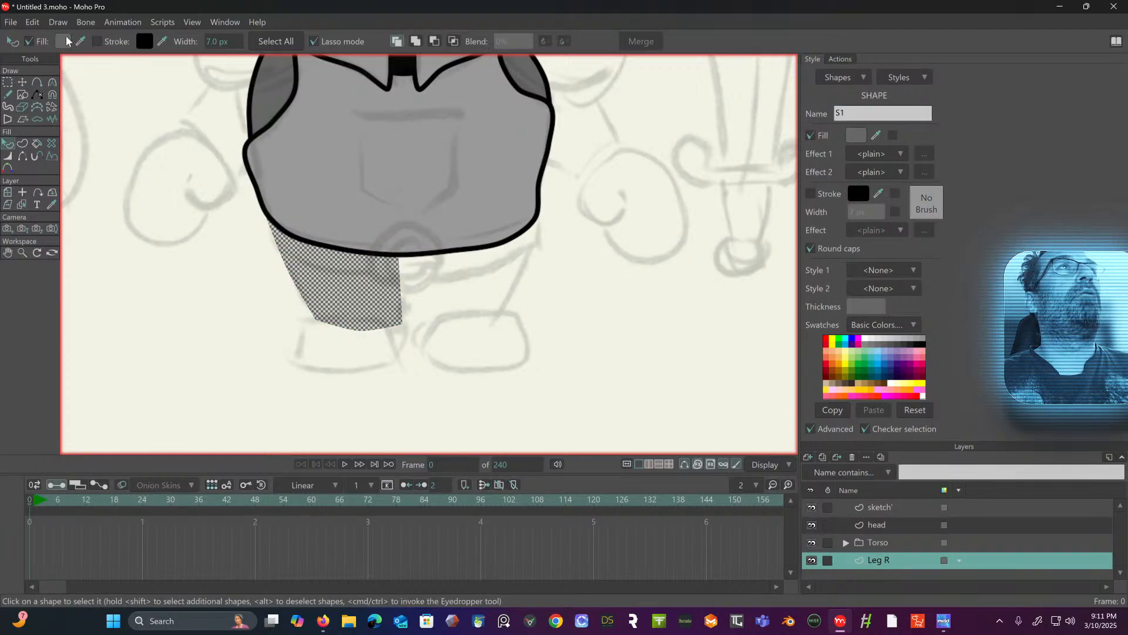
drag(81, 41, 258, 160)
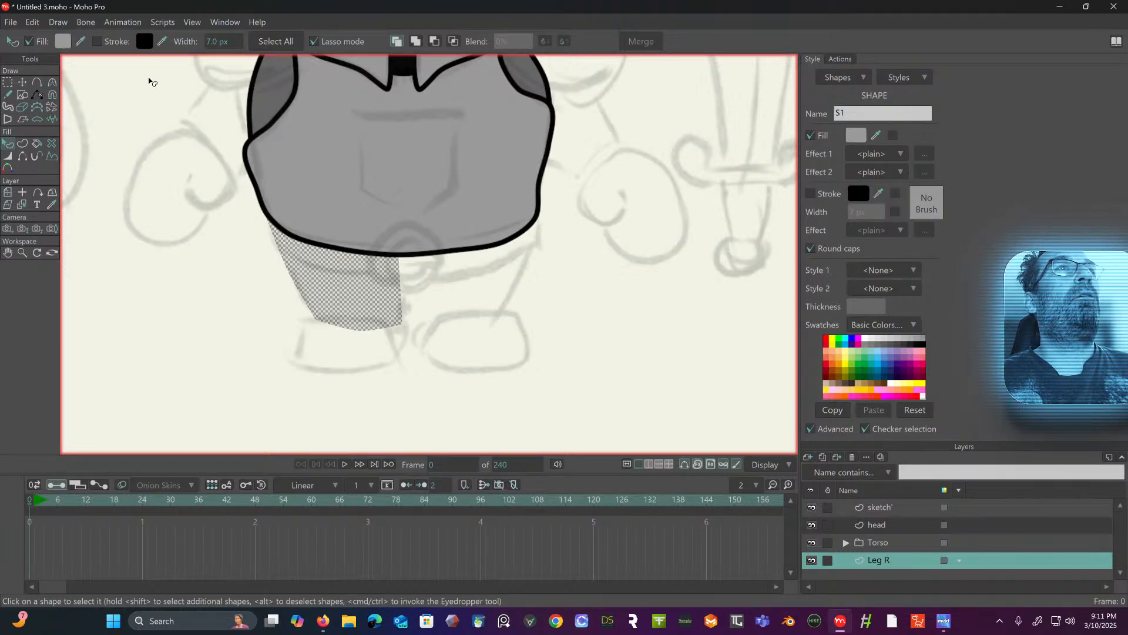
click(98, 42)
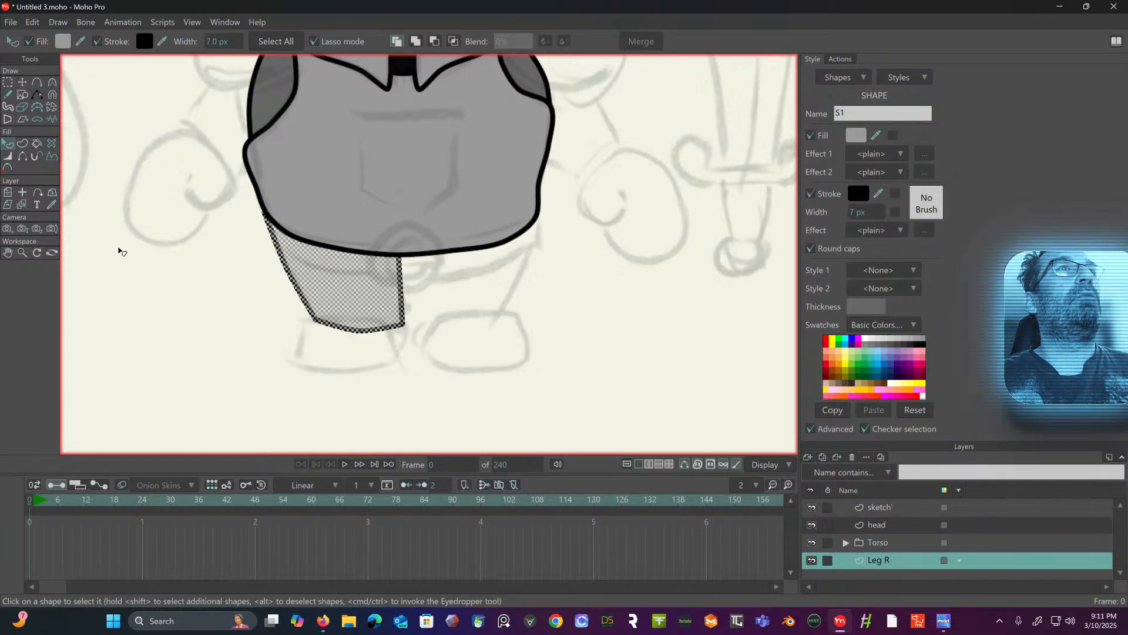
click(8, 82)
click(117, 215)
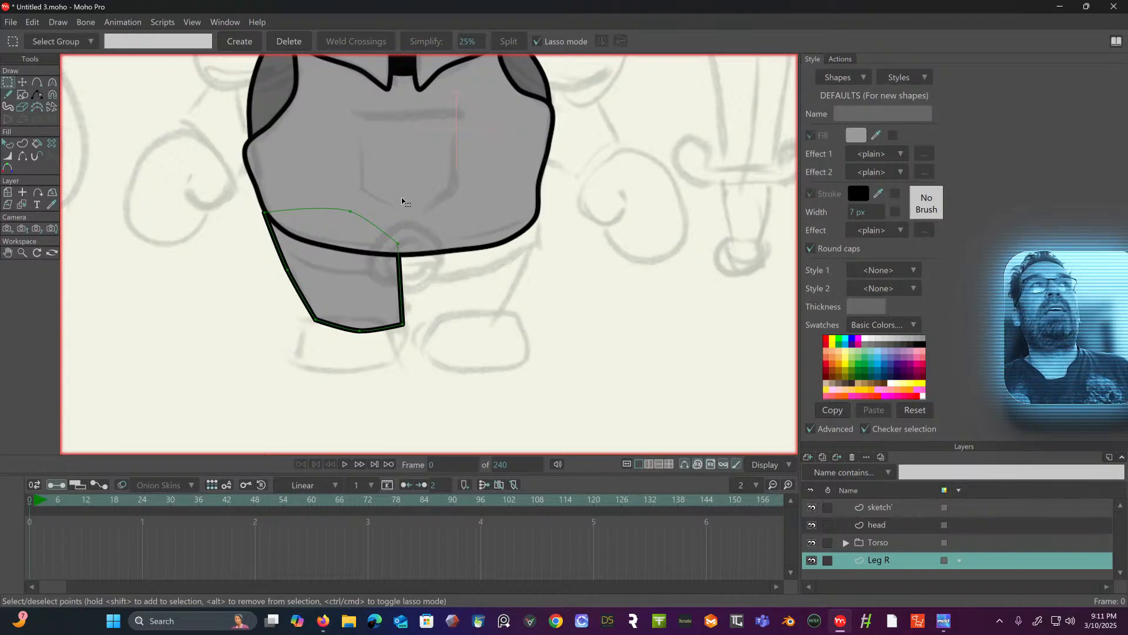
- Duplicate the Leg R layer and rename the copy Leg L
right_click(913, 561)
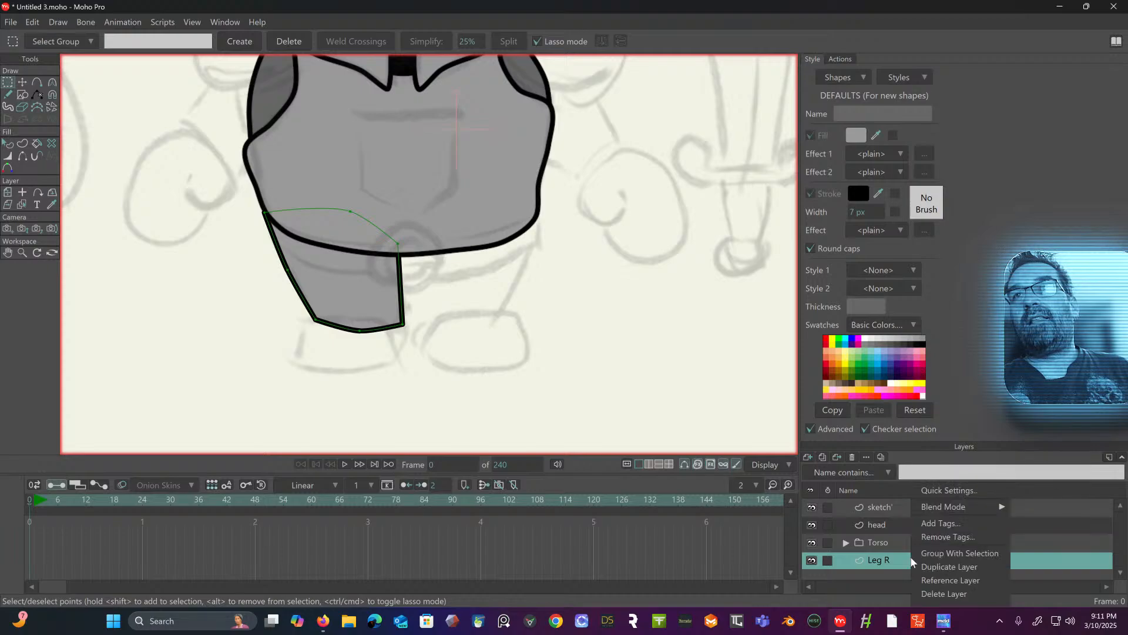
click(943, 566)
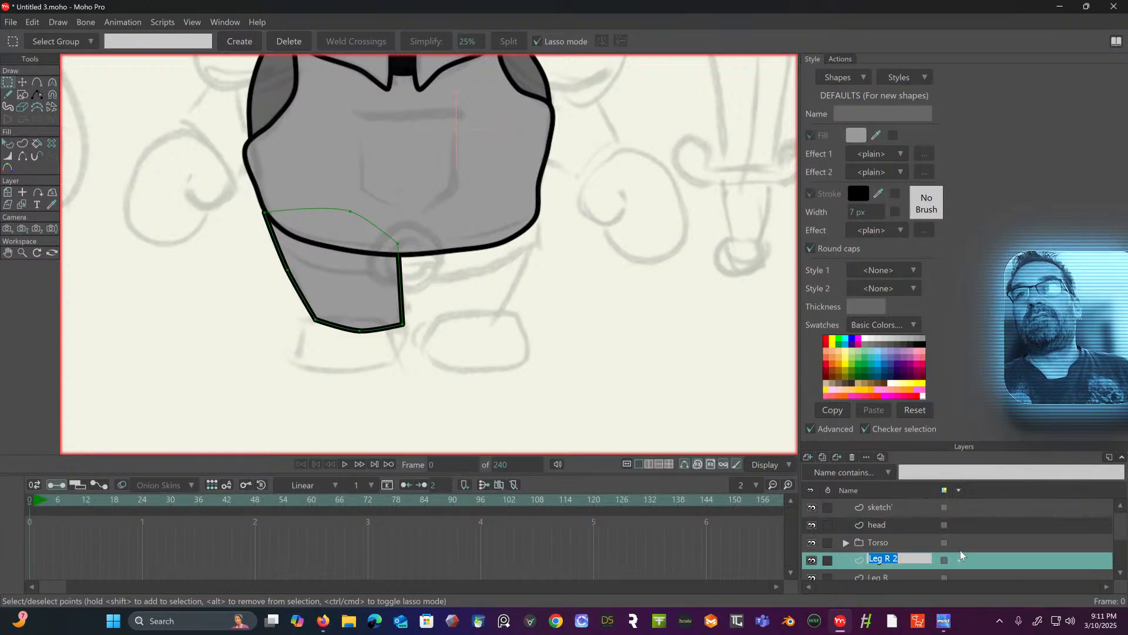
click(888, 567)
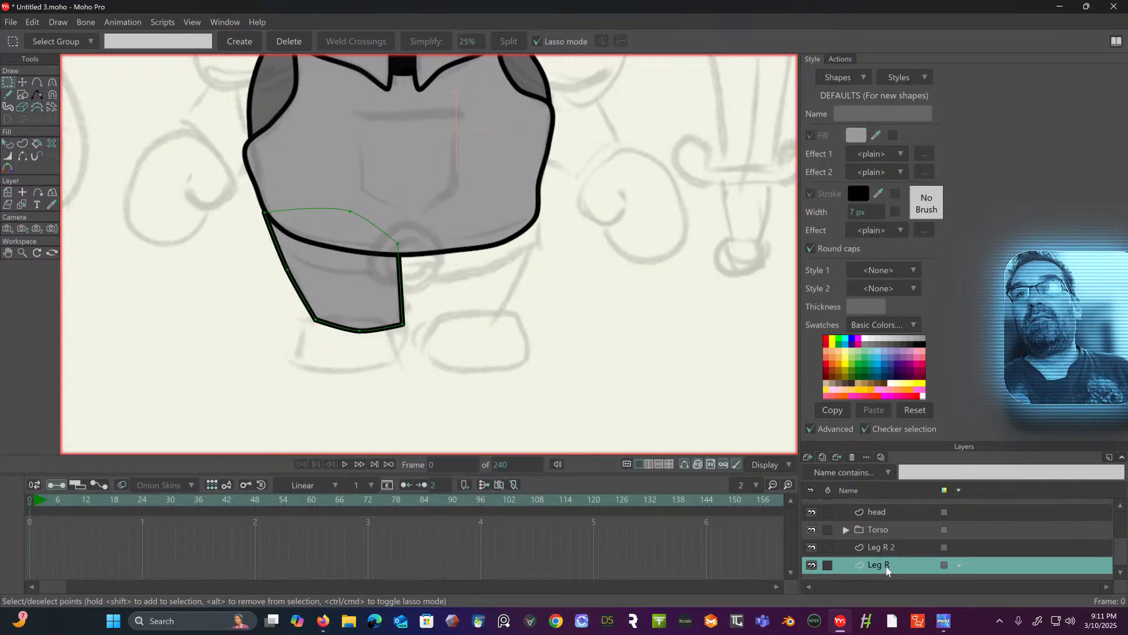
double_click(890, 549)
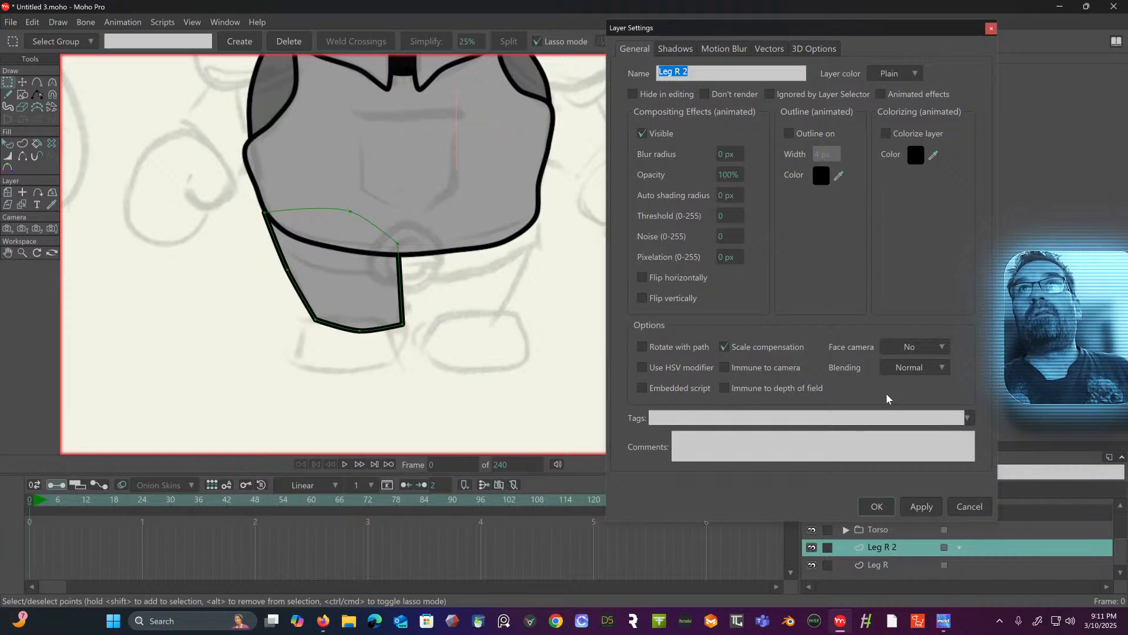
text(Le)
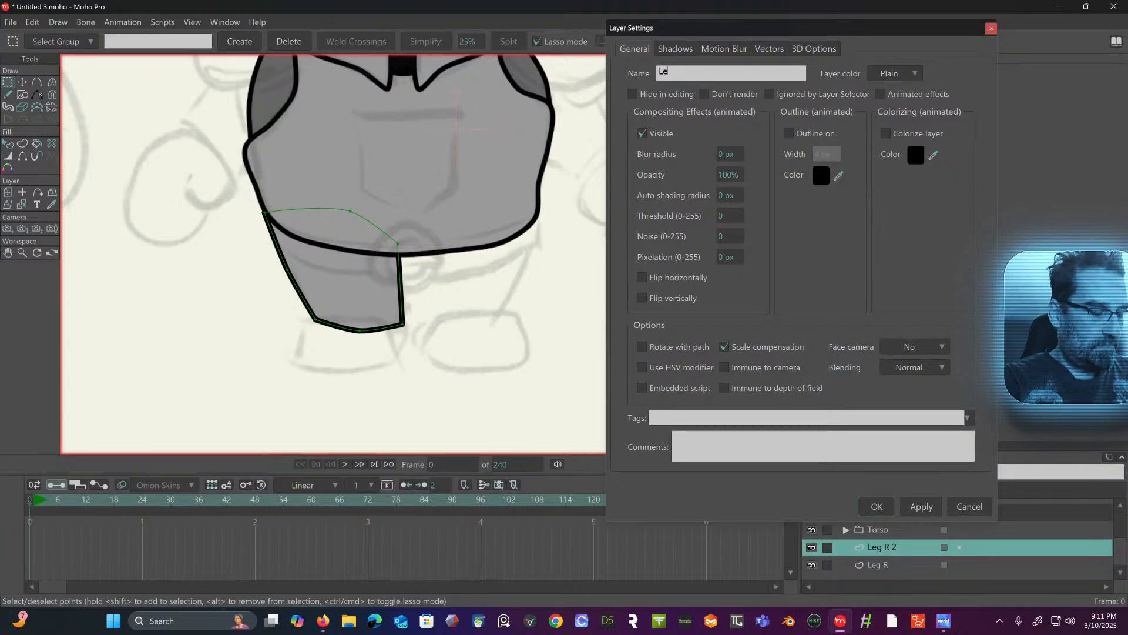
key(Return)
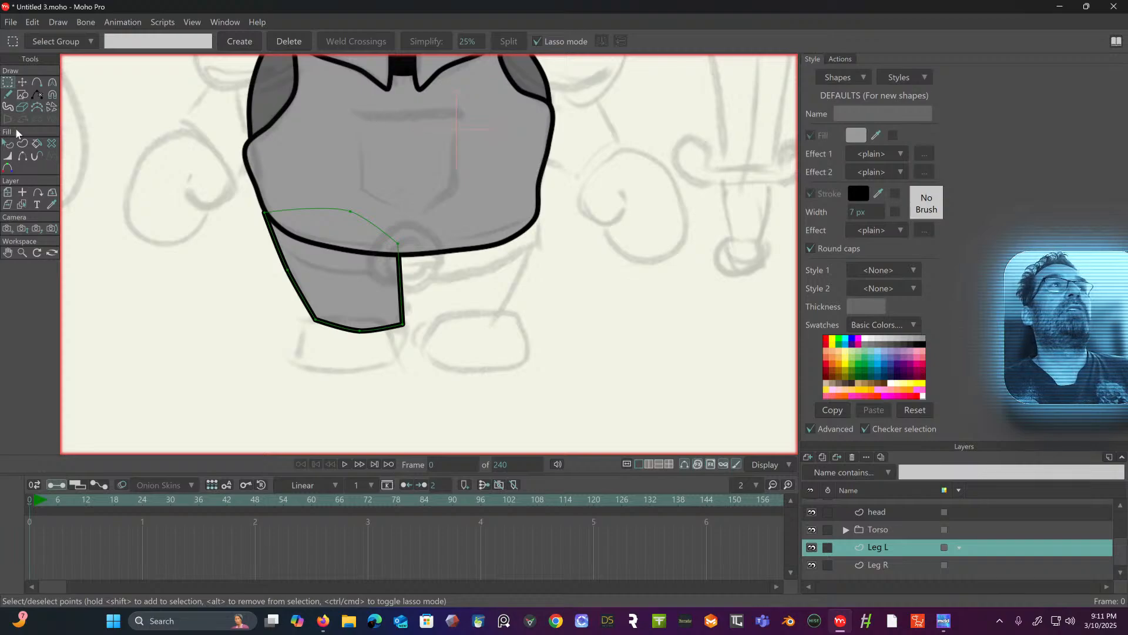
- Flip the Leg L layer horizontally and move it beside the other leg, at about -0.28 in X
click(9, 193)
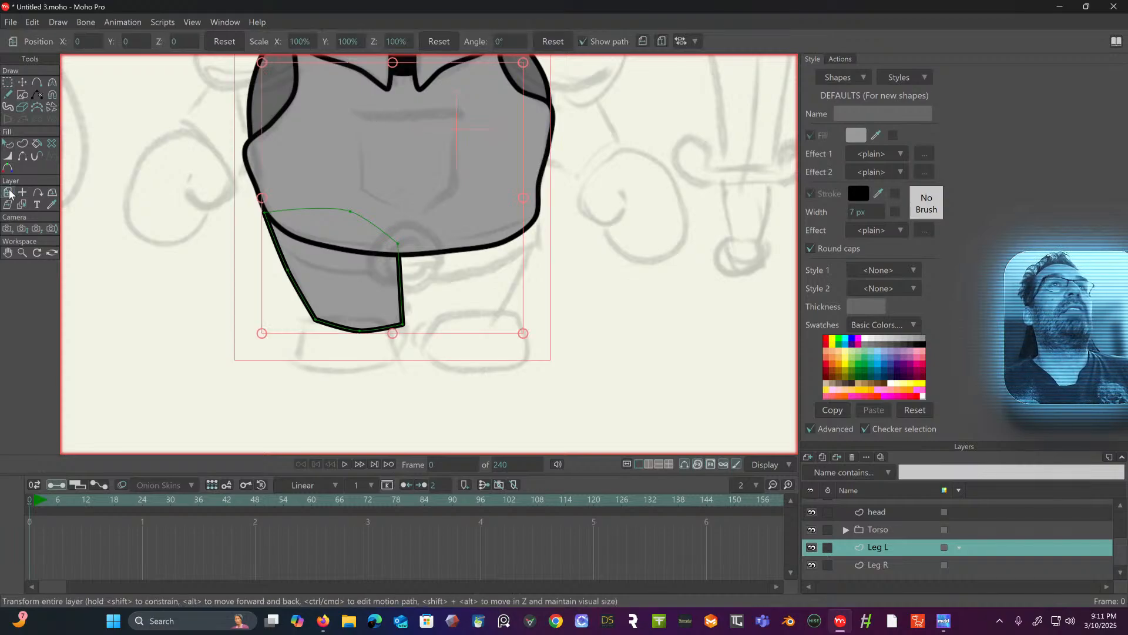
click(643, 41)
drag(611, 255, 503, 250)
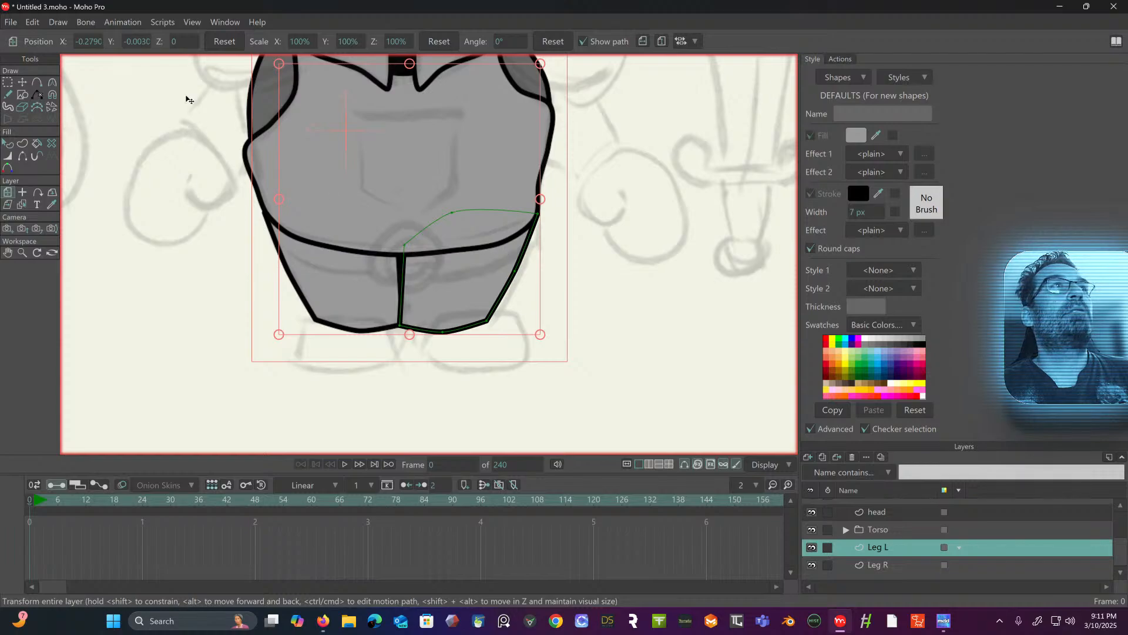
click(12, 84)
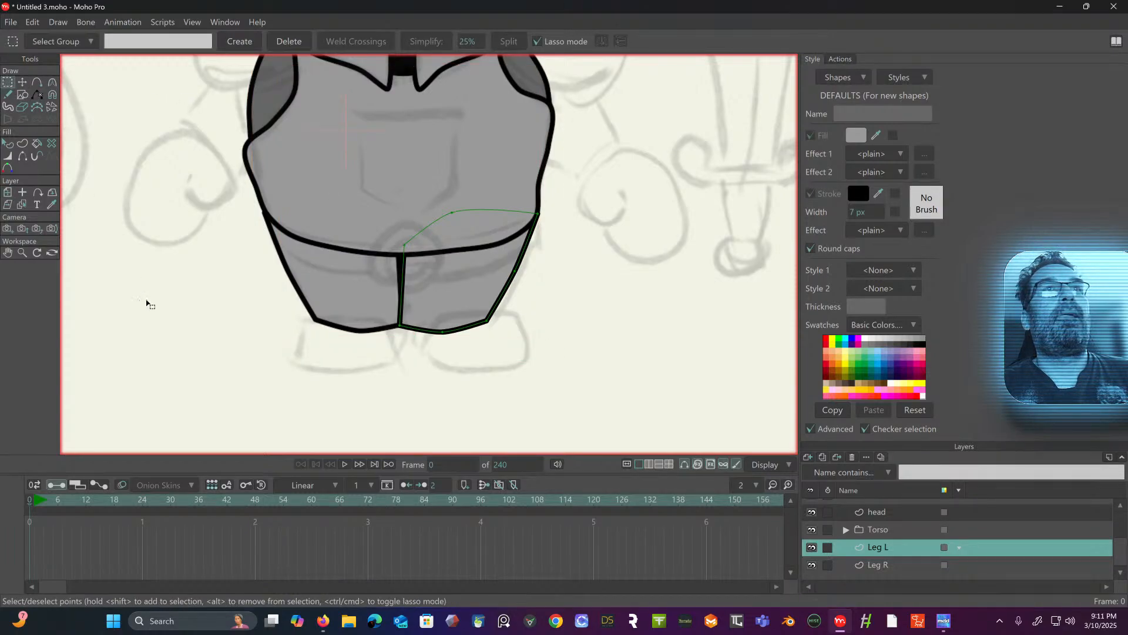
mouse_move(129, 301)
mouse_down()
mouse_move(159, 366)
mouse_move(145, 299)
mouse_up()
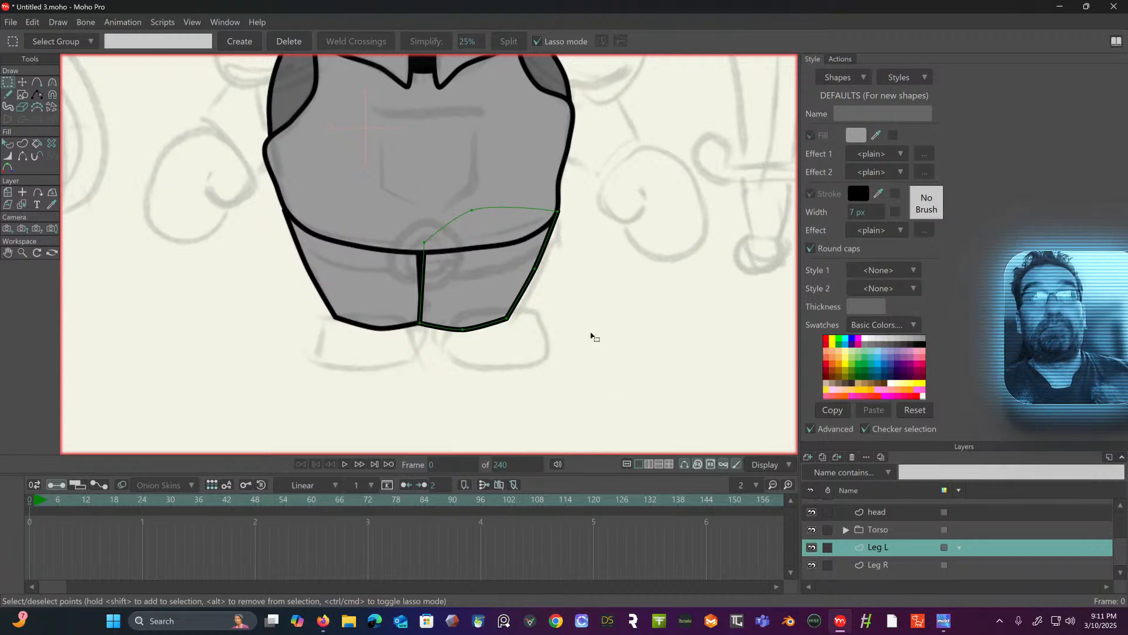
- Add a vector layer named Belt and place it directly above the Torso group
click(809, 457)
click(833, 436)
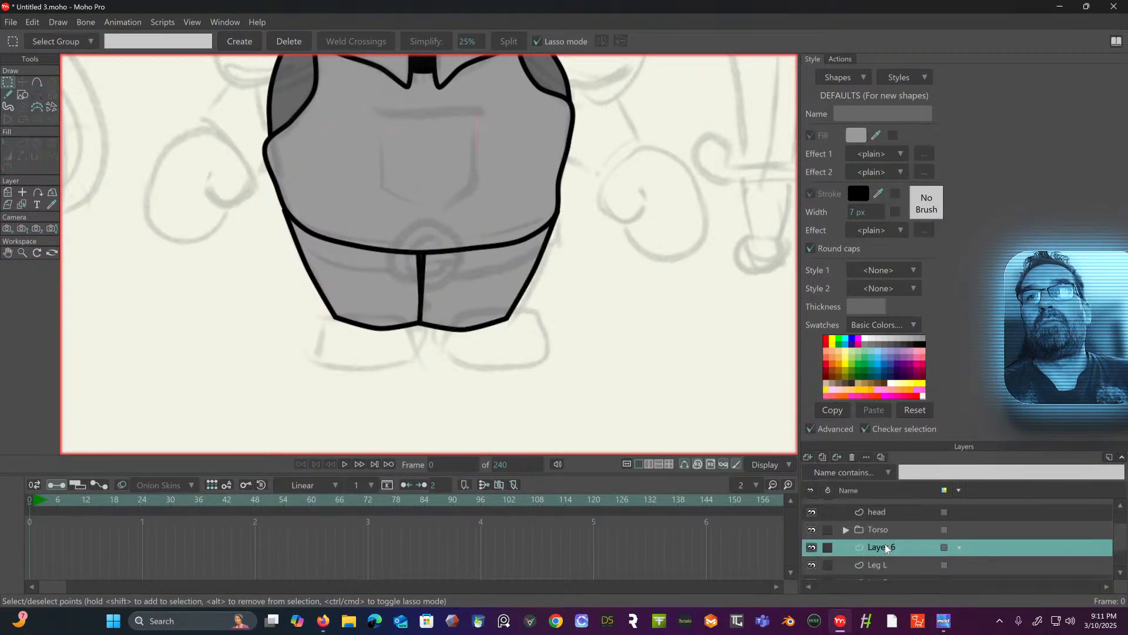
double_click(887, 547)
text(Belt)
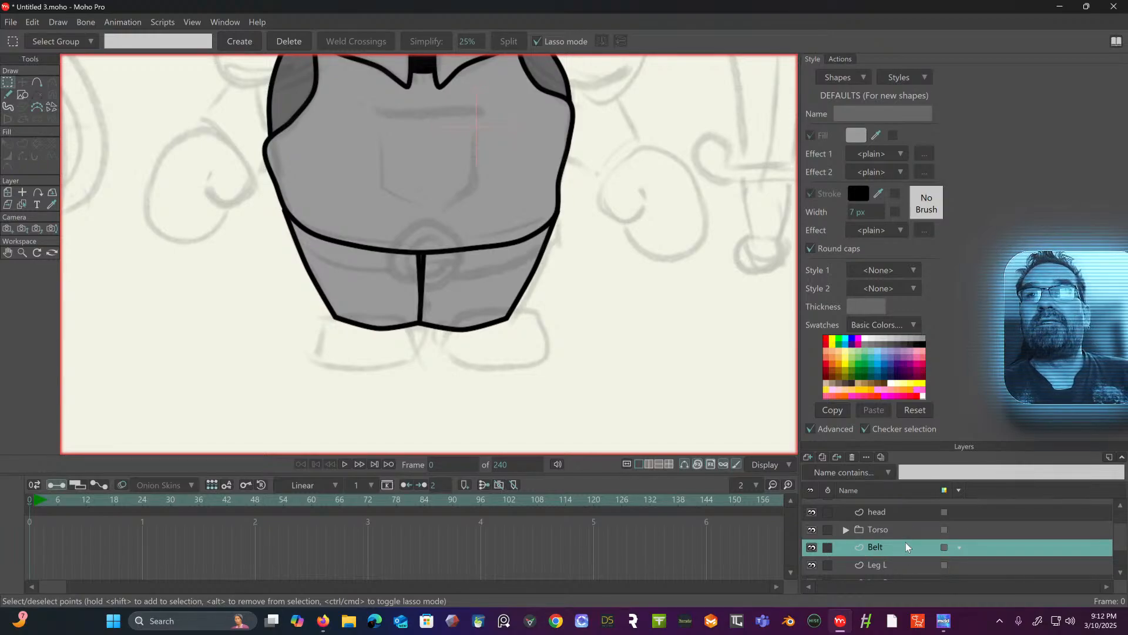
drag(907, 510, 906, 533)
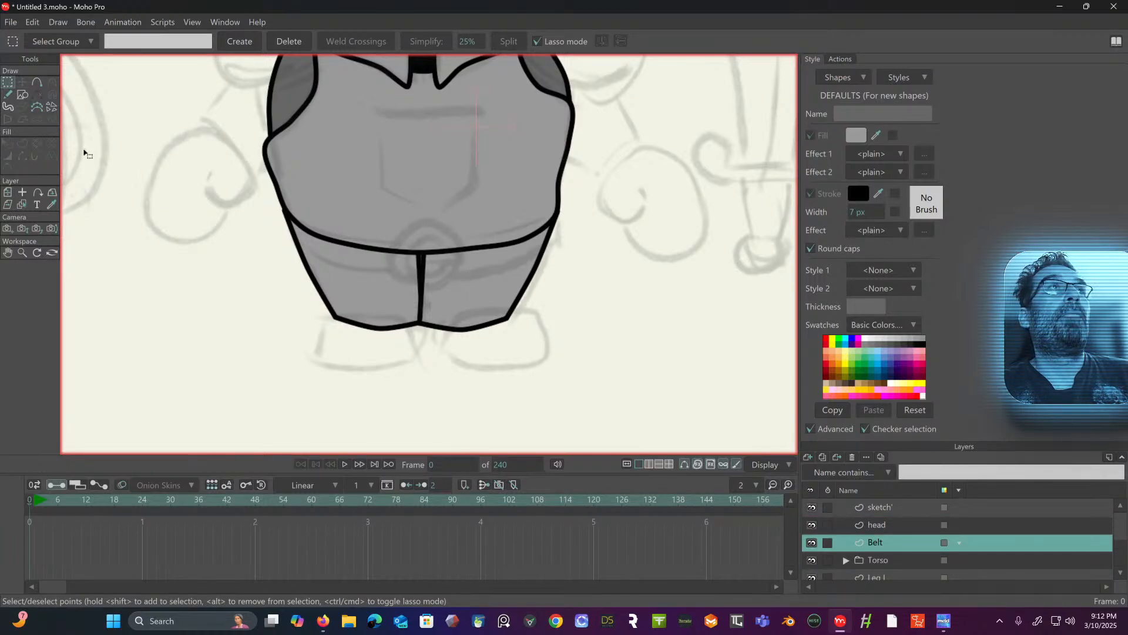
- Trace the sketched belt point by point as a closed, curved band across the waist, welding its end to the start
click(39, 85)
scroll(259, 282, up, 3)
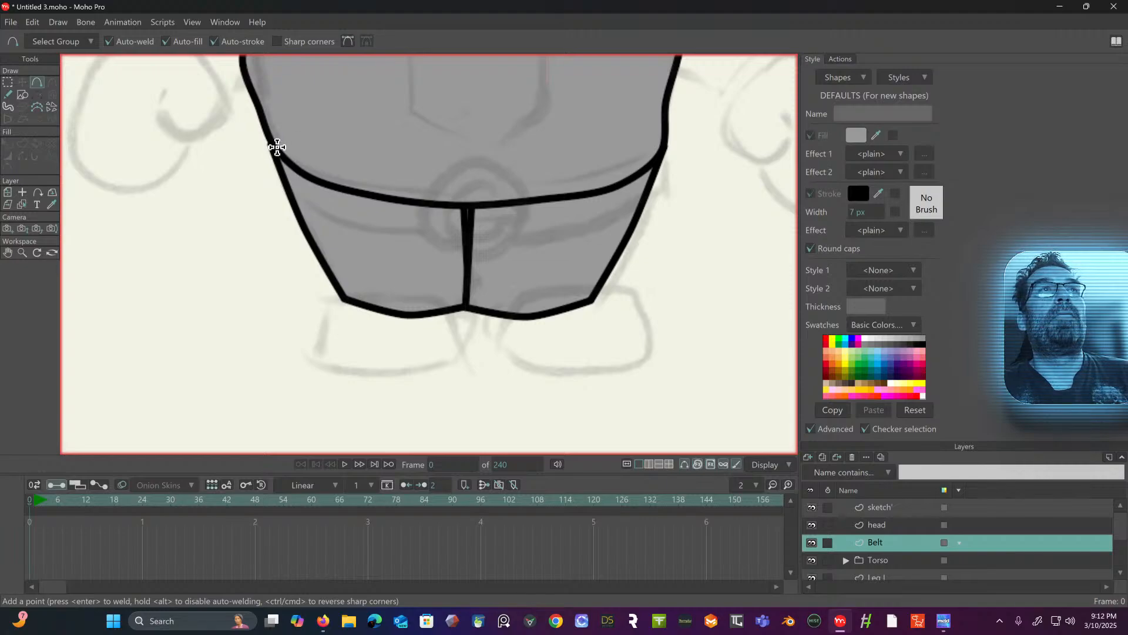
mouse_move(273, 147)
mouse_down()
mouse_move(359, 184)
mouse_move(422, 192)
mouse_move(615, 171)
mouse_move(662, 146)
mouse_move(666, 169)
mouse_move(654, 198)
mouse_move(590, 229)
mouse_move(470, 248)
mouse_move(358, 227)
mouse_move(279, 189)
mouse_move(268, 135)
mouse_move(265, 158)
mouse_move(273, 147)
mouse_up()
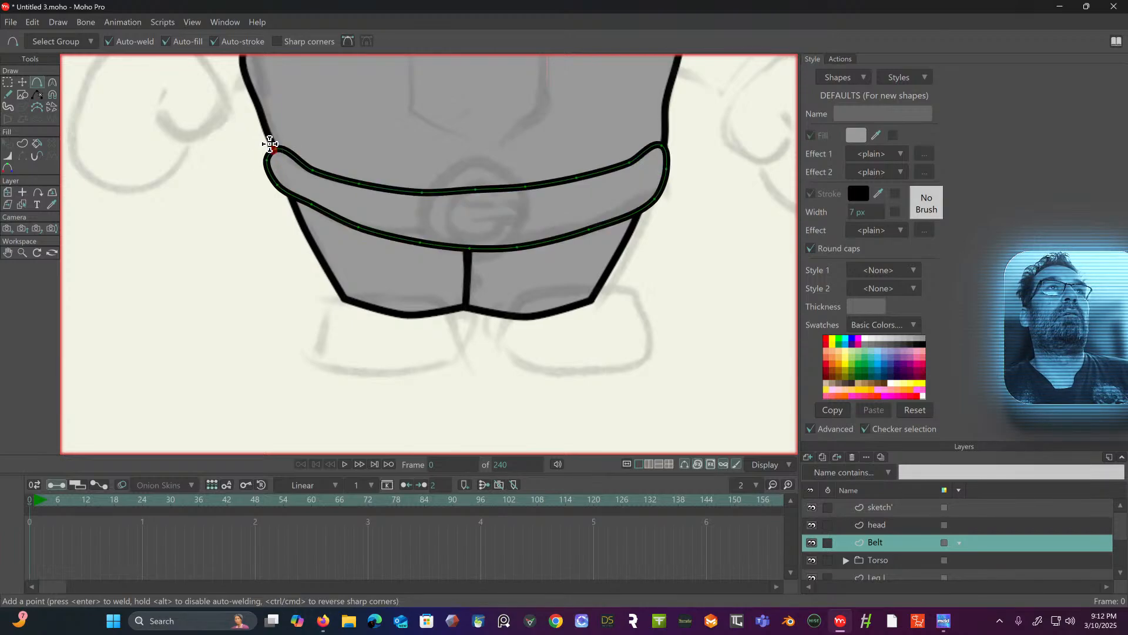
- Pull the belt's upper-left corner outwards and sharpen the belt's corners, reducing curvature to about 0.11 at upper right and 0.18 at lower left
click(23, 84)
drag(277, 150, 267, 147)
click(53, 82)
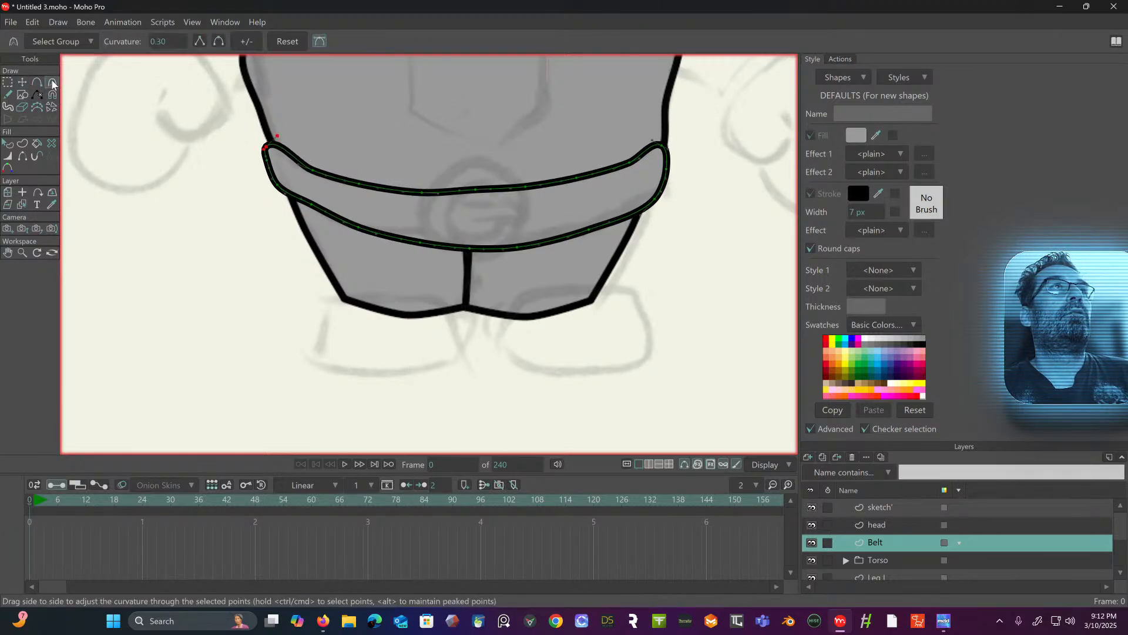
drag(257, 154, 11, 297)
click(661, 145)
drag(347, 249, 349, 249)
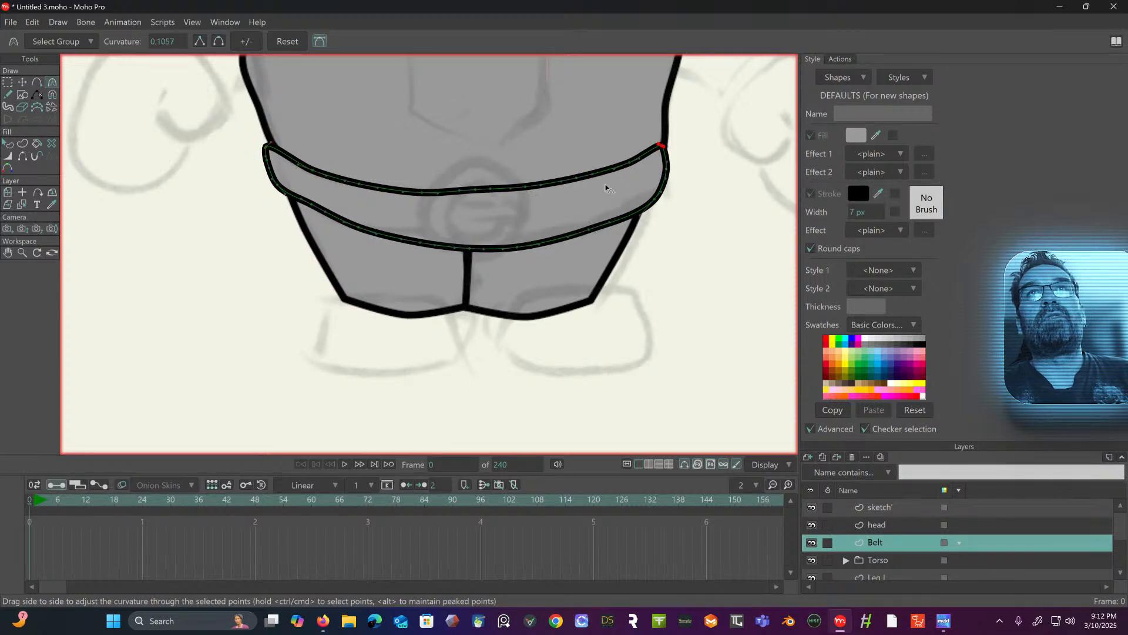
click(654, 199)
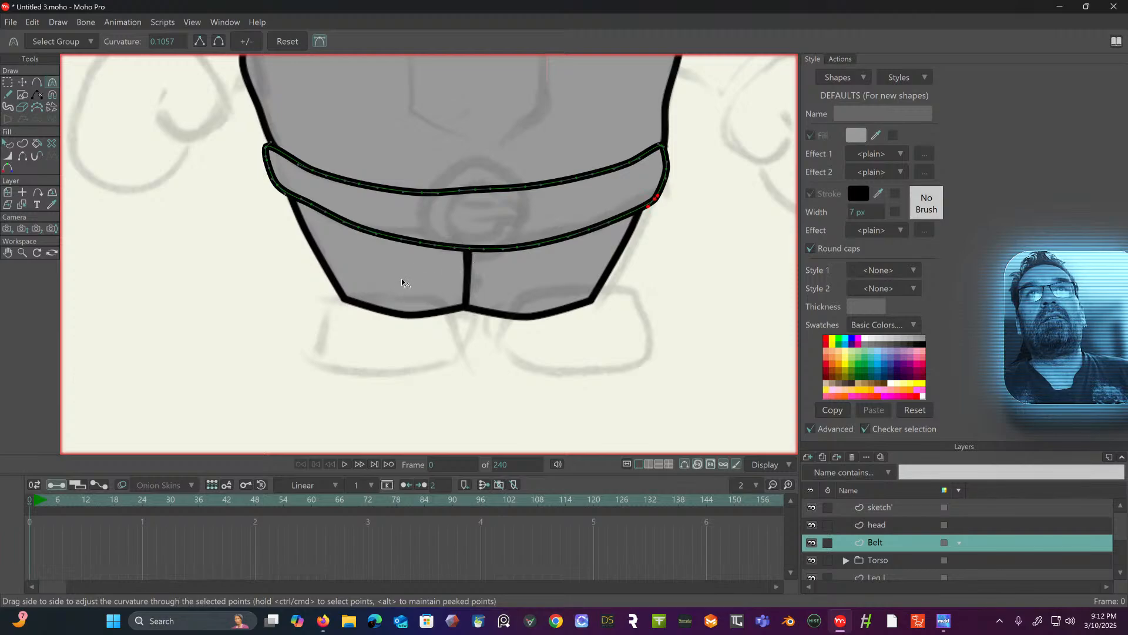
mouse_move(284, 193)
mouse_down()
mouse_move(244, 207)
mouse_move(272, 186)
mouse_move(281, 193)
mouse_up()
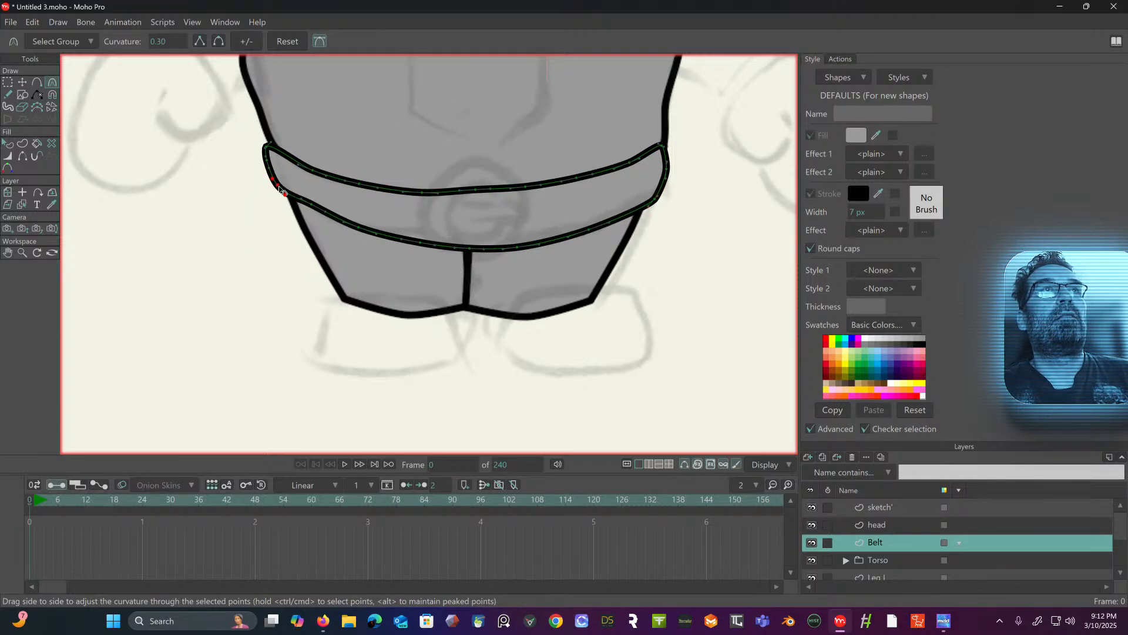
drag(129, 246, 88, 253)
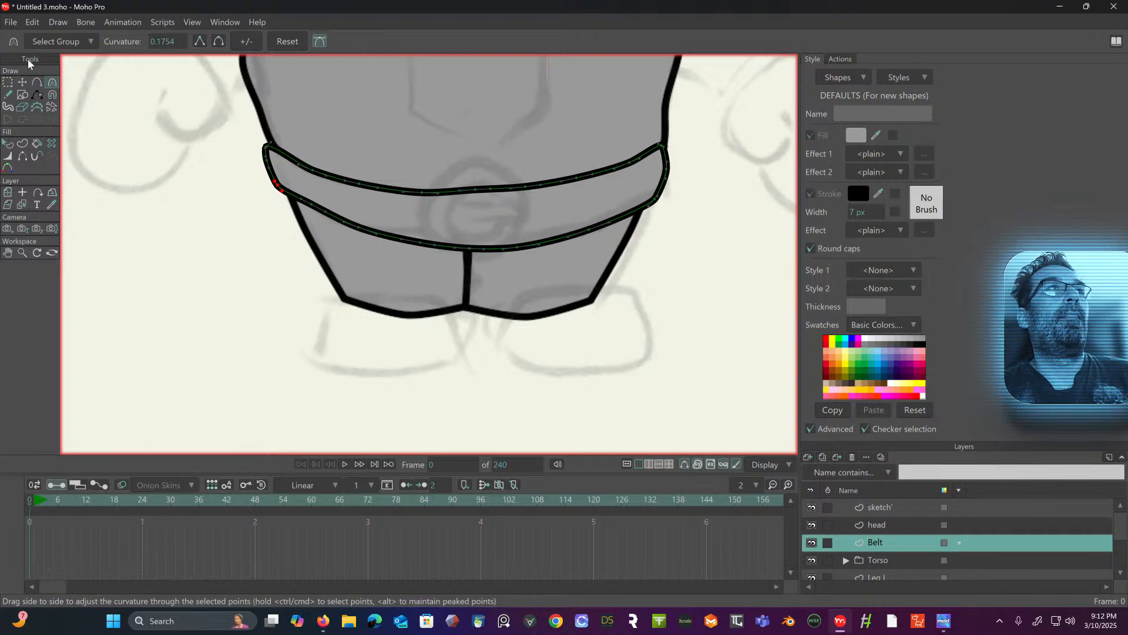
- Nudge the points along the belt's upper edge so that it forms a smoother, more even curve
click(22, 82)
click(479, 193)
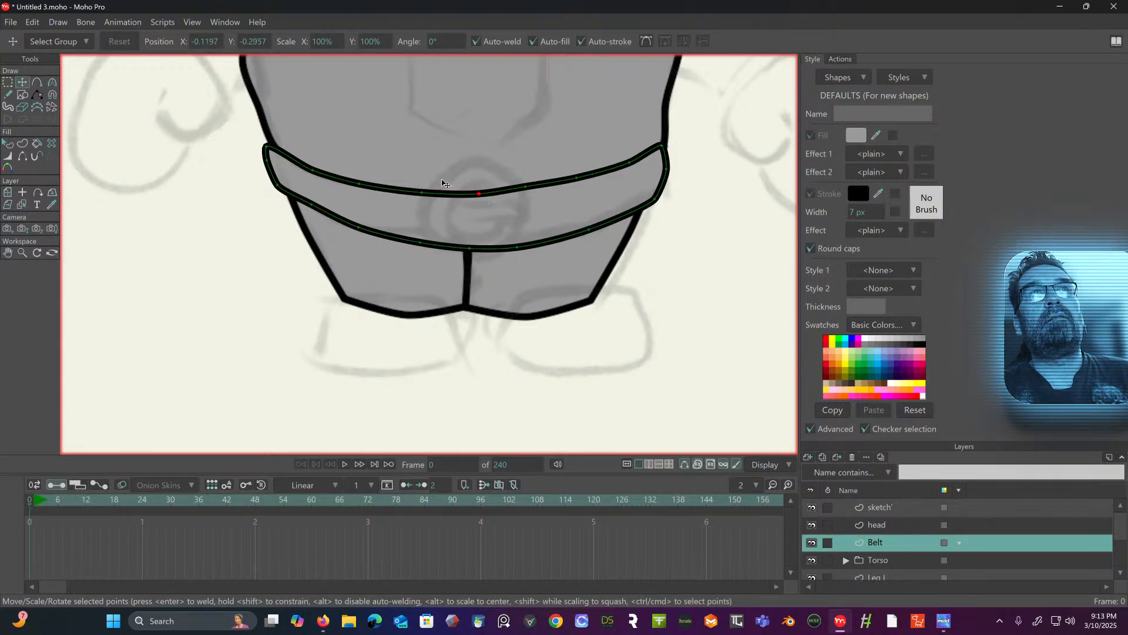
click(314, 169)
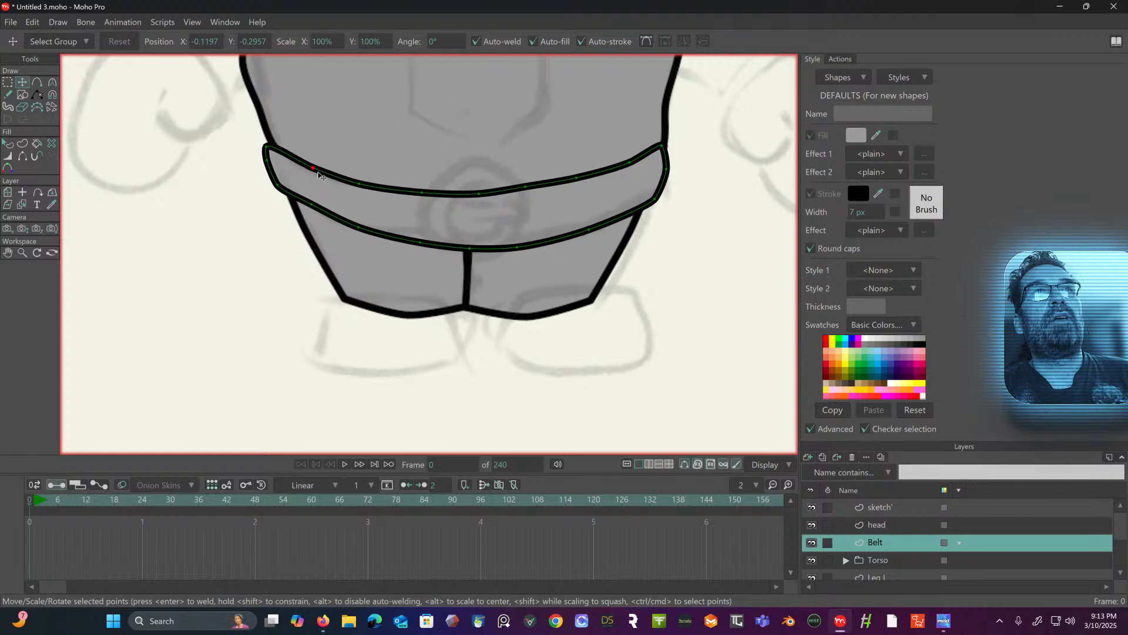
click(577, 180)
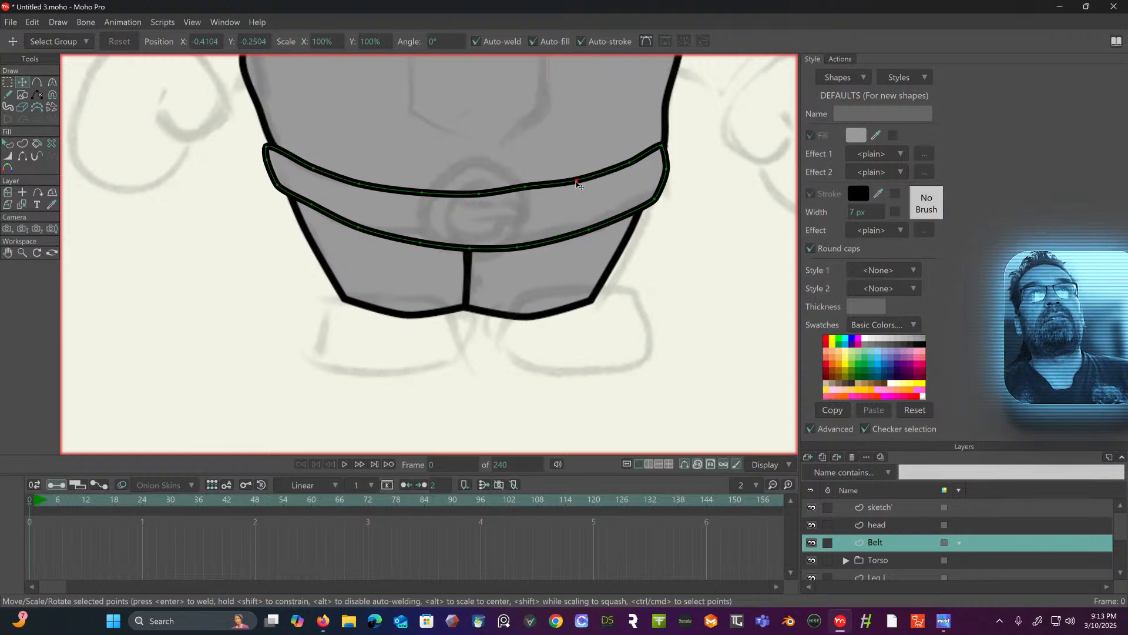
click(527, 190)
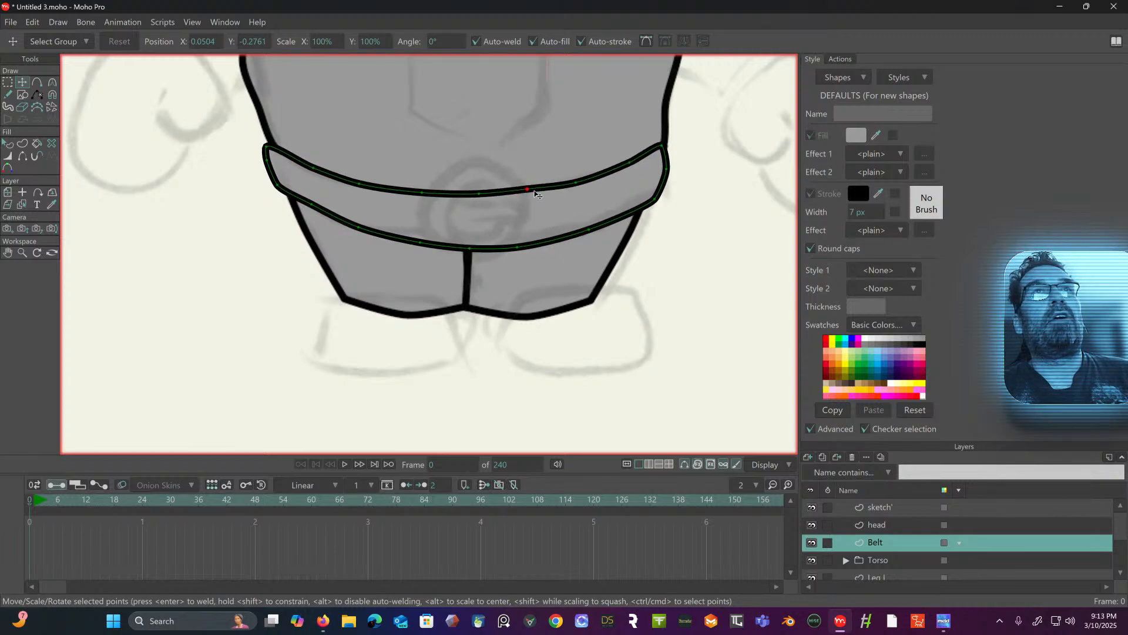
- Reposition the points around the belt's right end and along the right half of its lower edge to even its outline
click(663, 145)
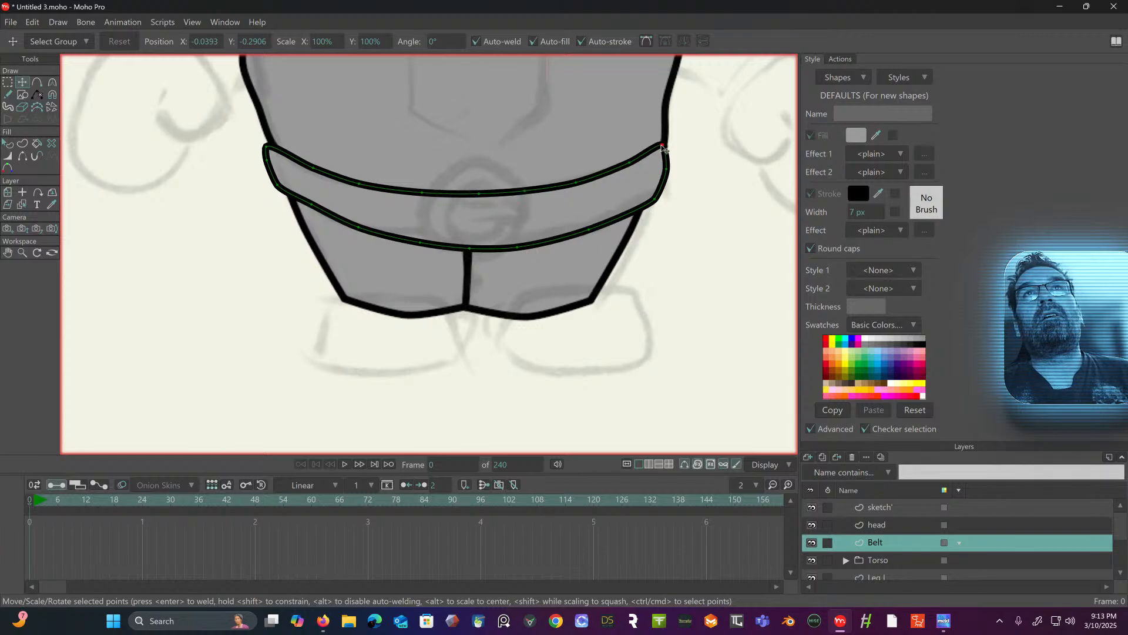
click(663, 173)
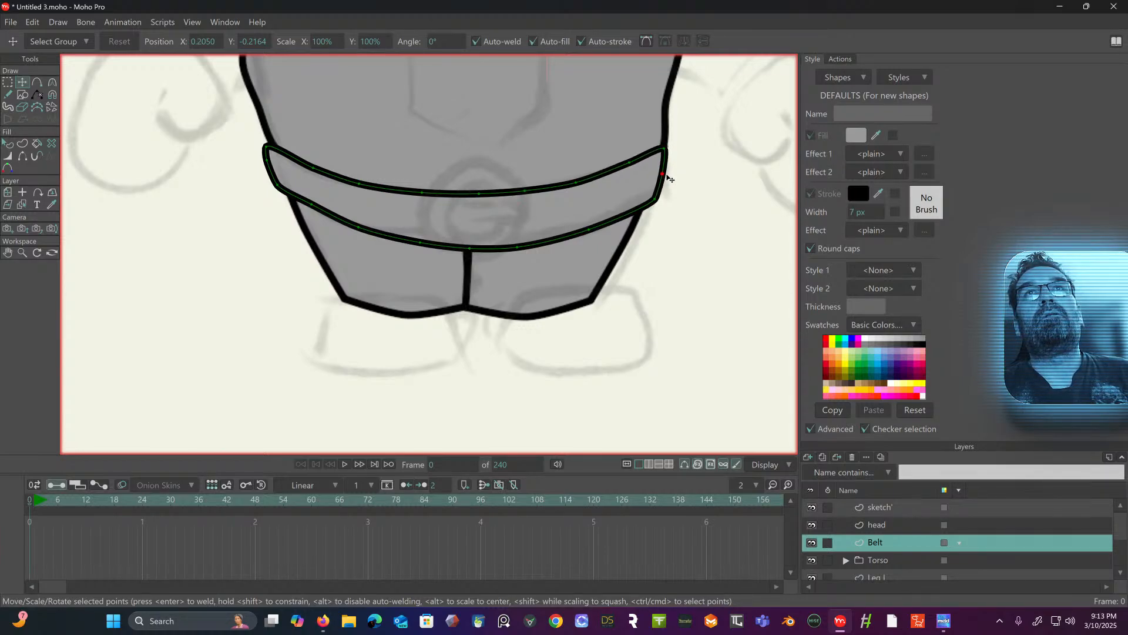
click(653, 201)
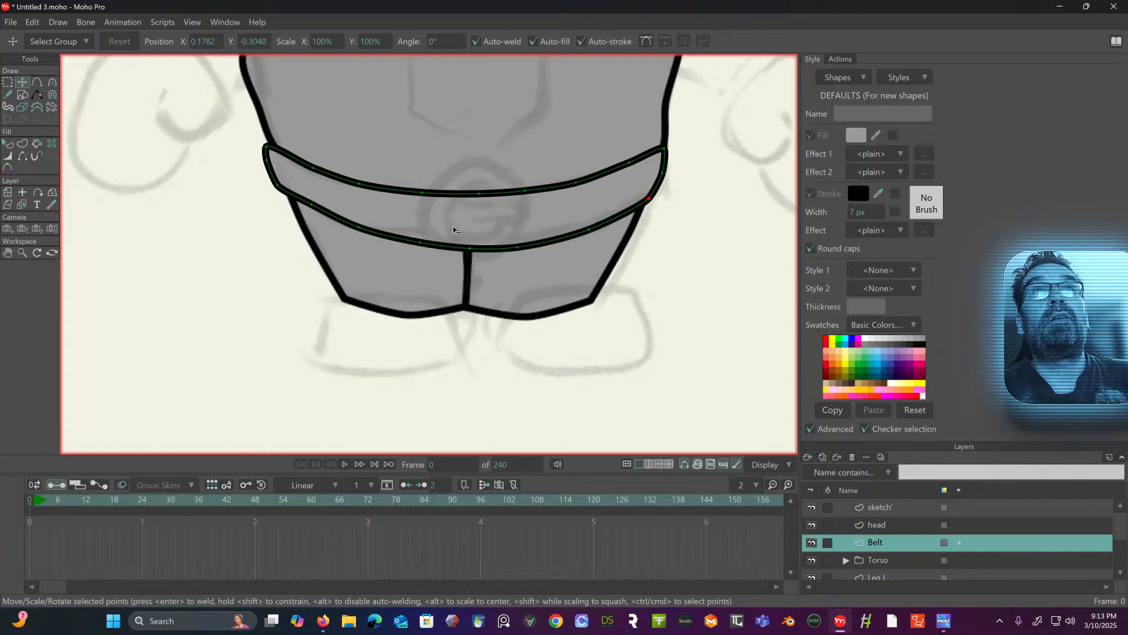
click(588, 229)
drag(586, 228, 586, 225)
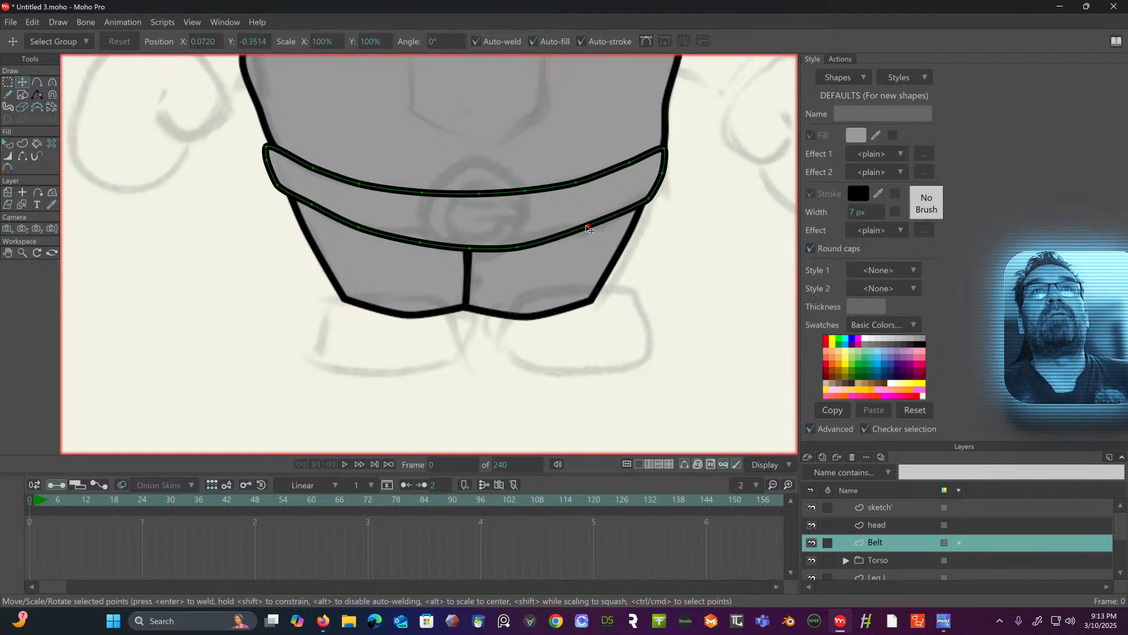
drag(521, 246, 518, 243)
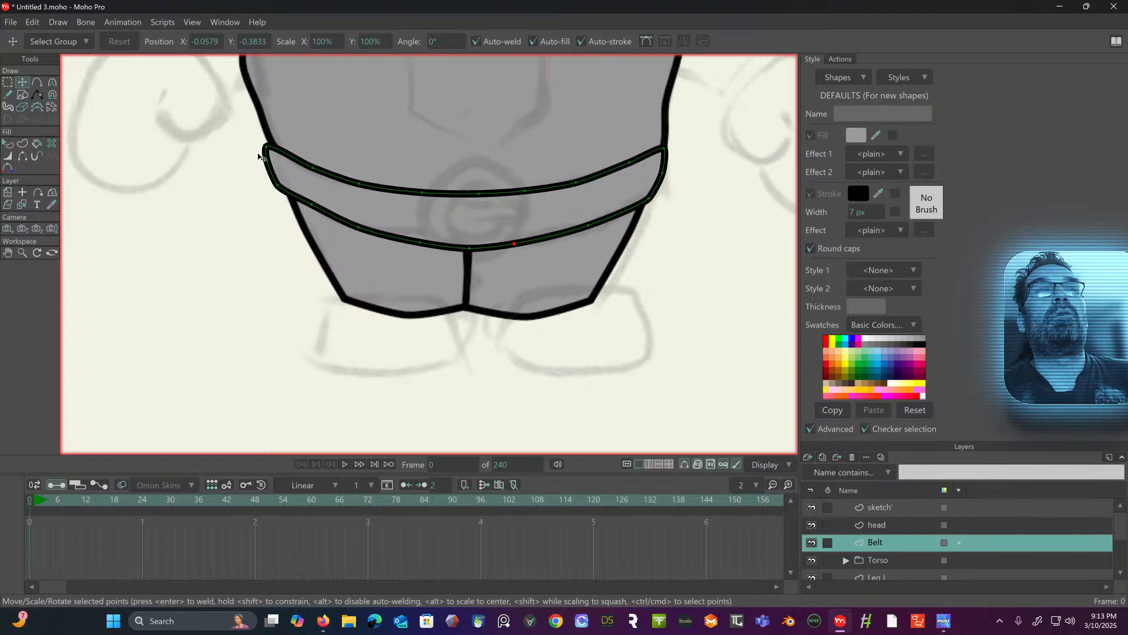
- Add a point on the belt's lower edge, just inside its lower-right corner
click(52, 82)
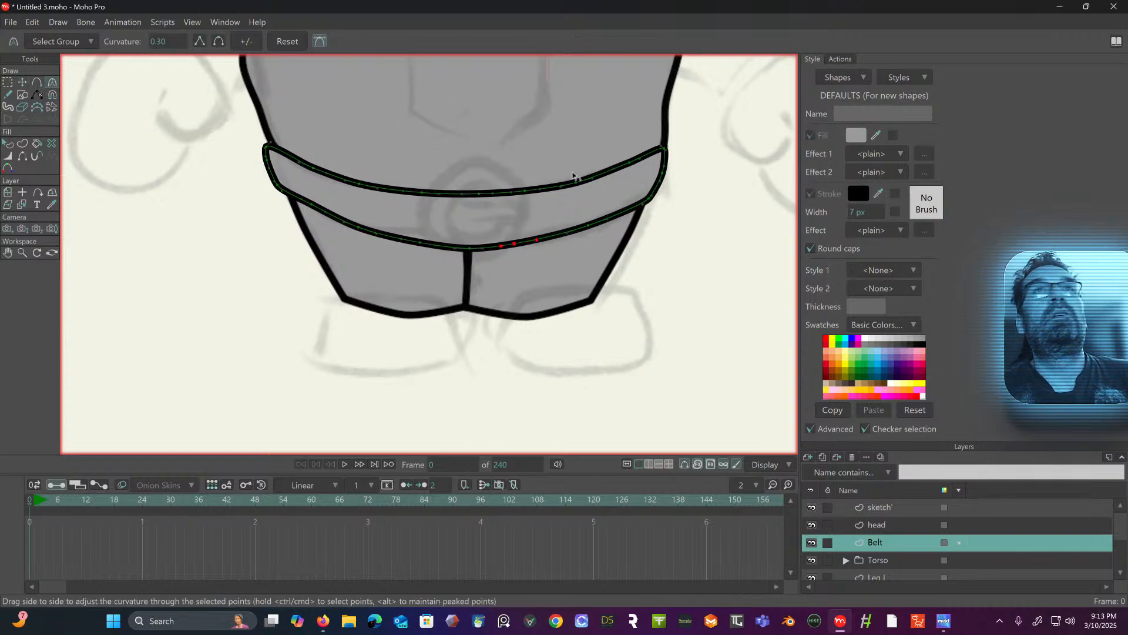
click(42, 82)
click(624, 211)
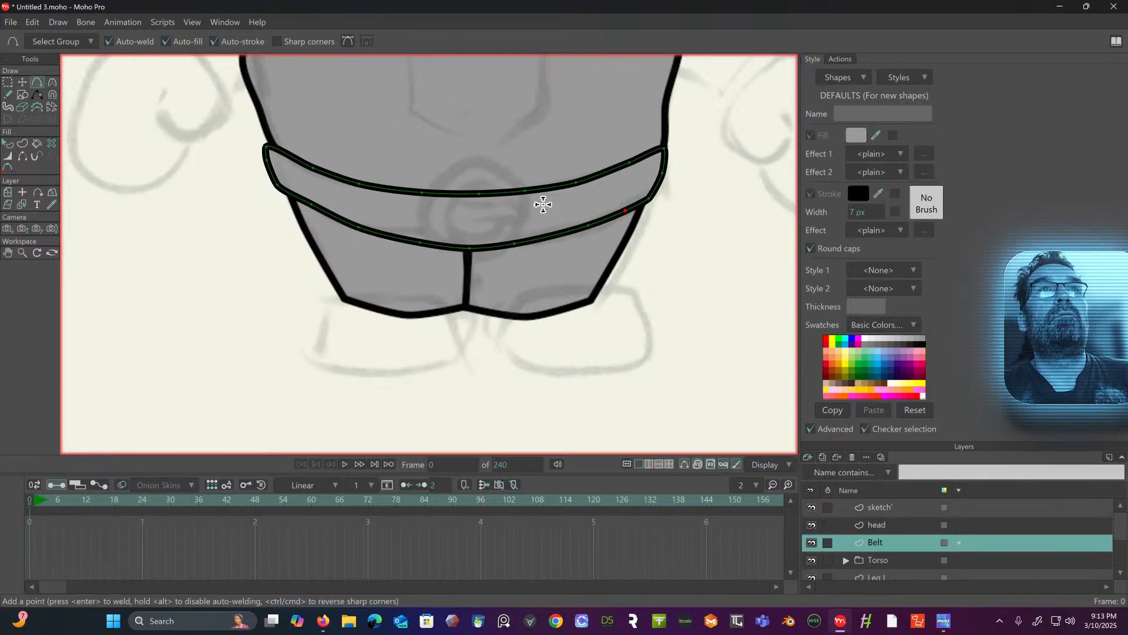
- Adjust the points at the belt's left end and lower the middle of its upper edge slightly into an even curve
click(27, 82)
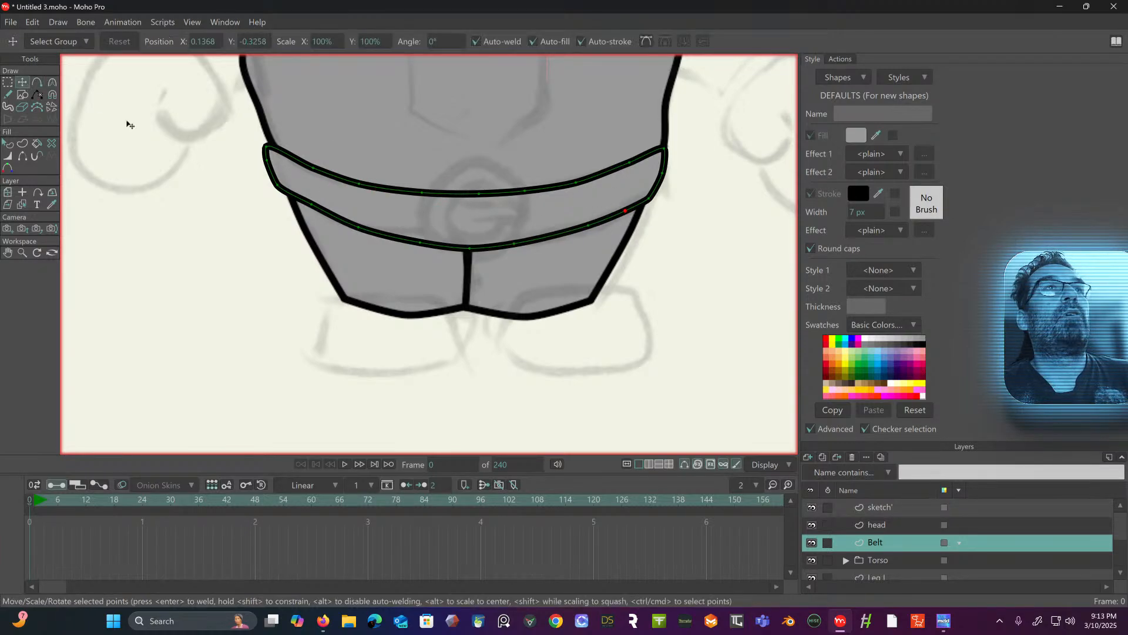
click(268, 164)
drag(270, 171, 271, 164)
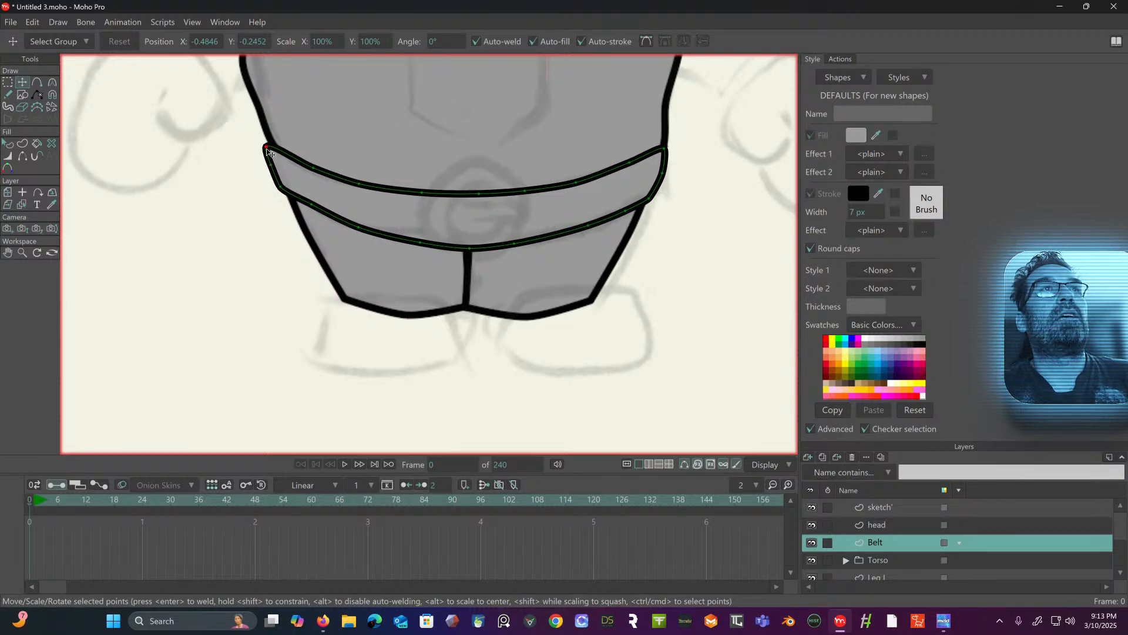
click(312, 165)
click(312, 205)
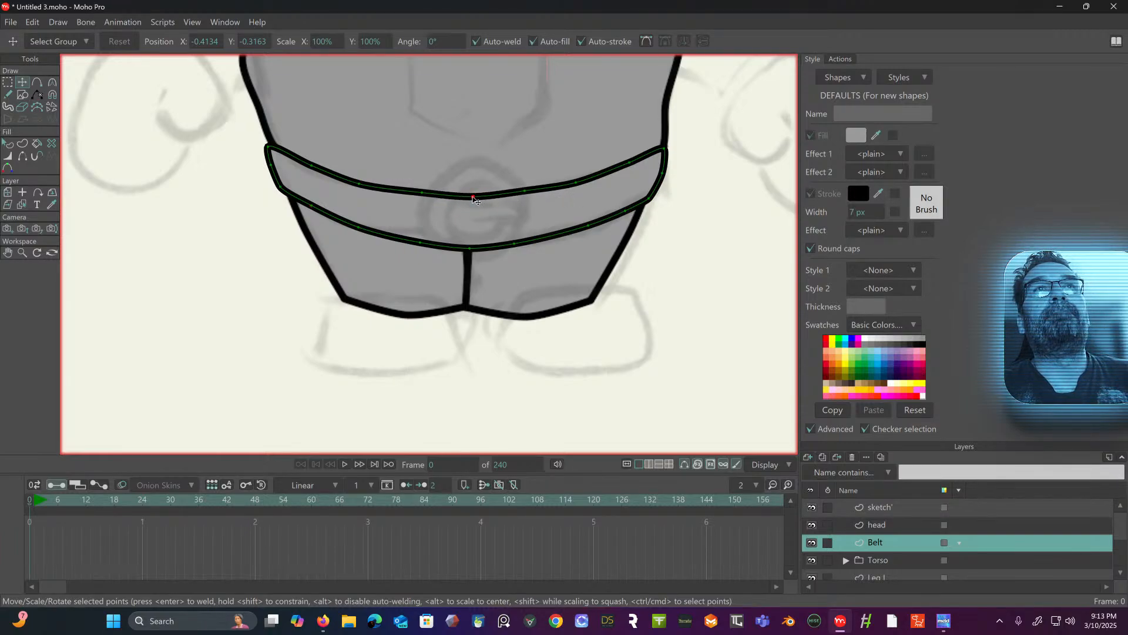
click(421, 194)
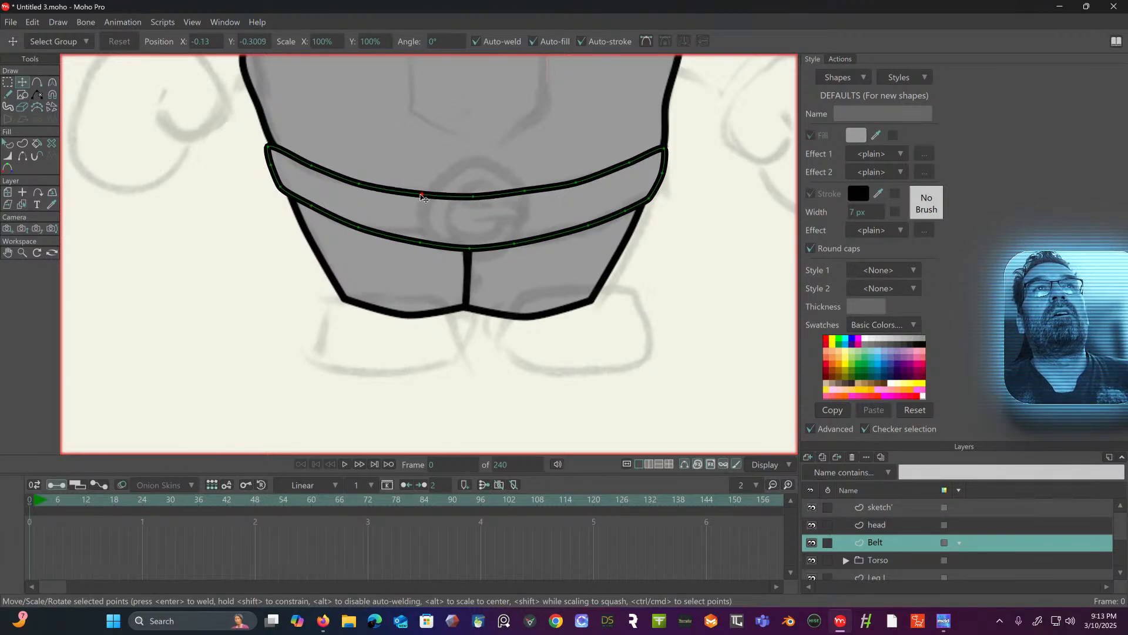
click(527, 194)
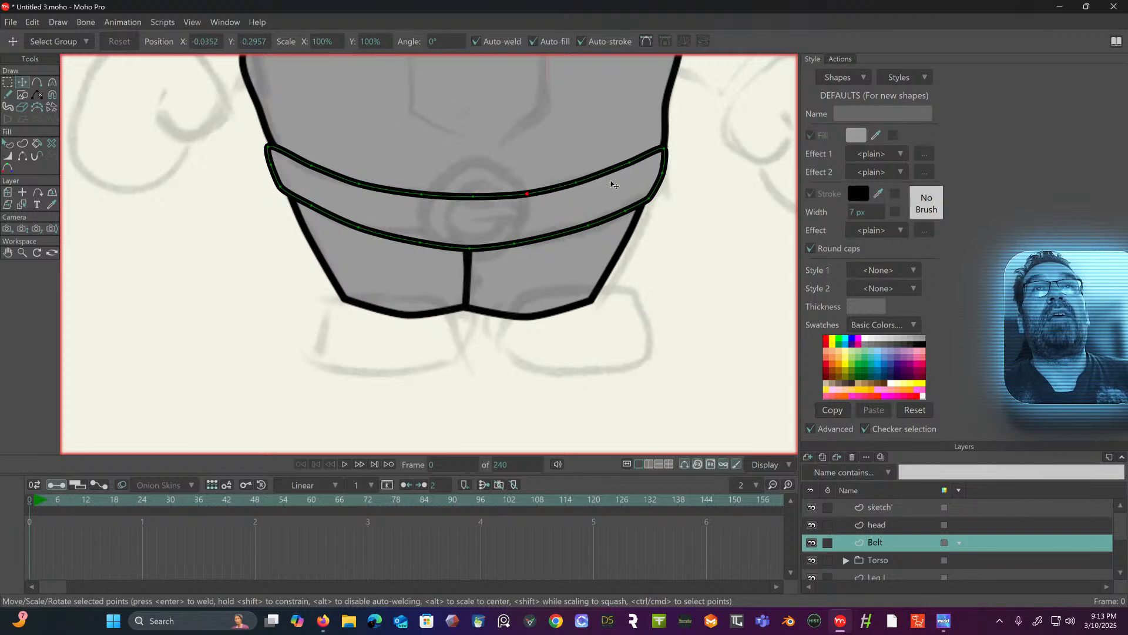
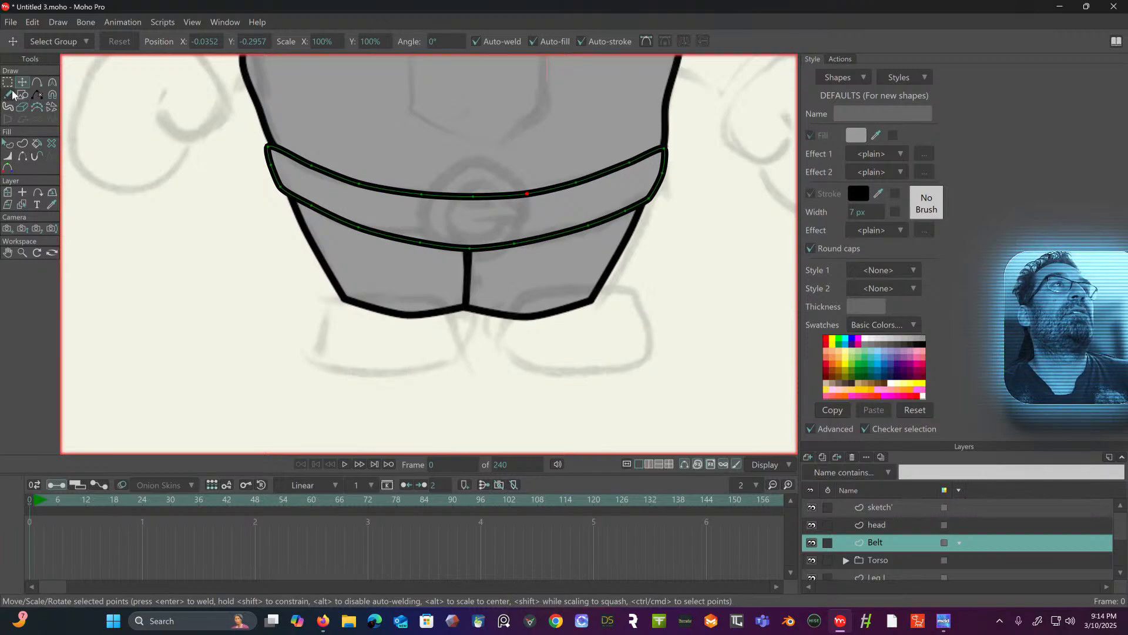
- Fill the belt shape with brown 6D4D34, keeping its black outline
click(8, 147)
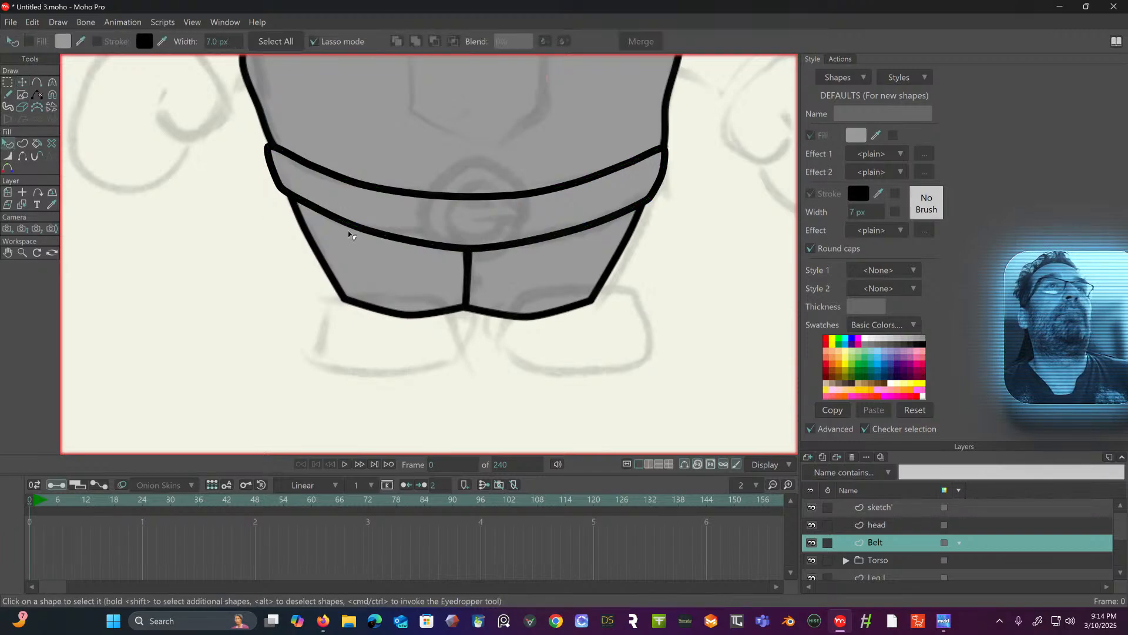
click(427, 199)
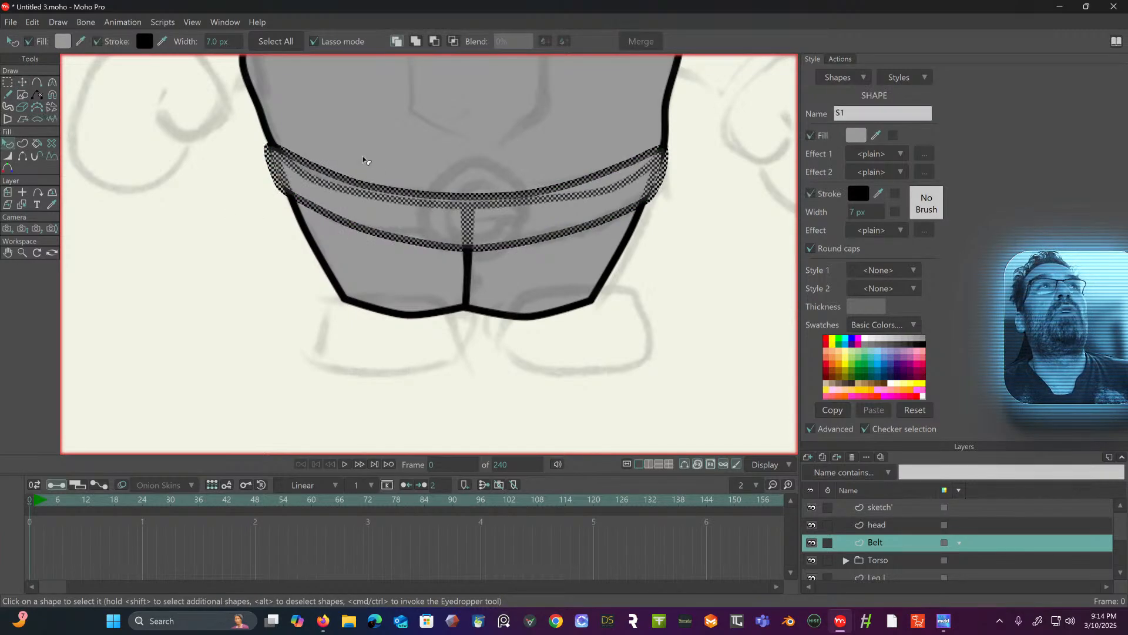
click(69, 43)
drag(806, 186, 786, 197)
drag(871, 243, 871, 244)
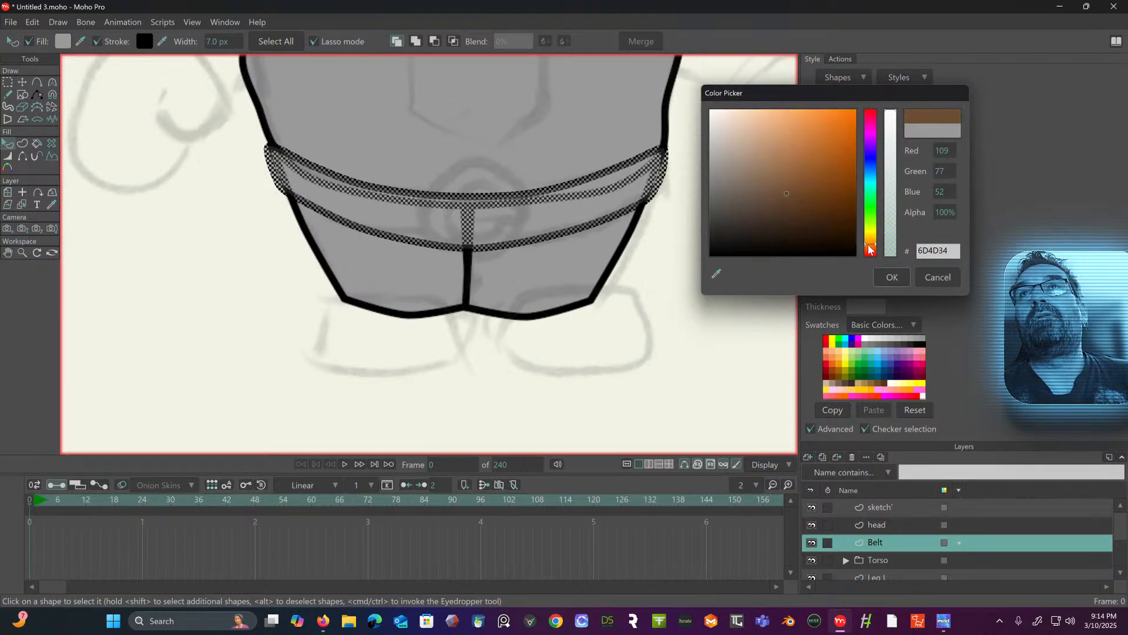
click(892, 277)
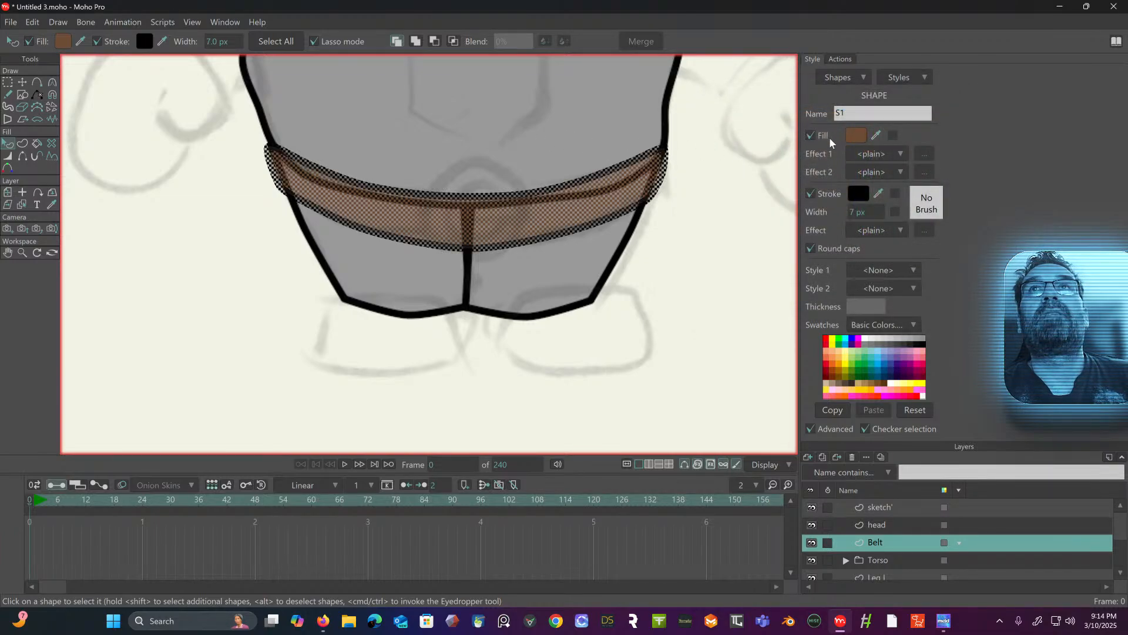
click(218, 208)
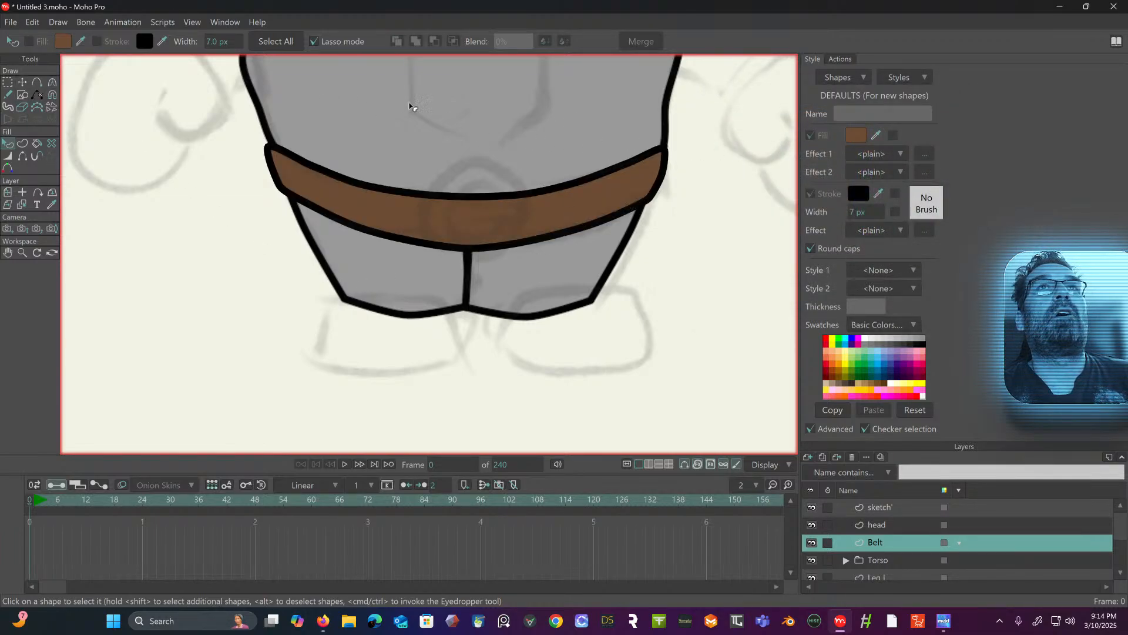
- Add a vector layer named Buckle directly above the Belt layer
scroll(461, 305, down, 5)
scroll(459, 282, up, 5)
drag(450, 225, 448, 176)
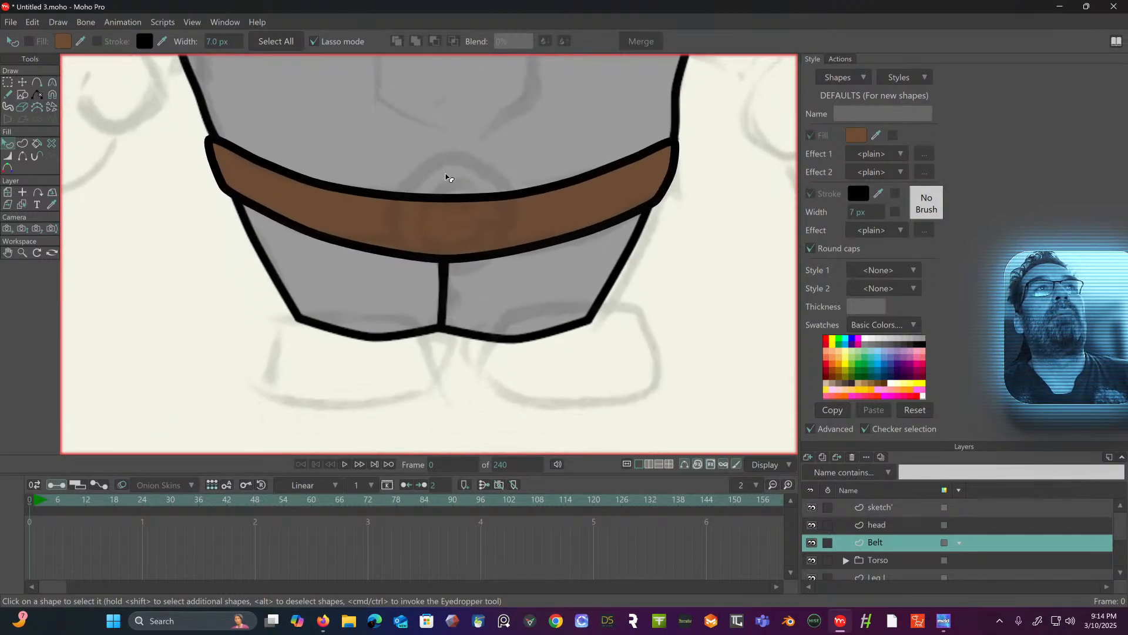
click(816, 458)
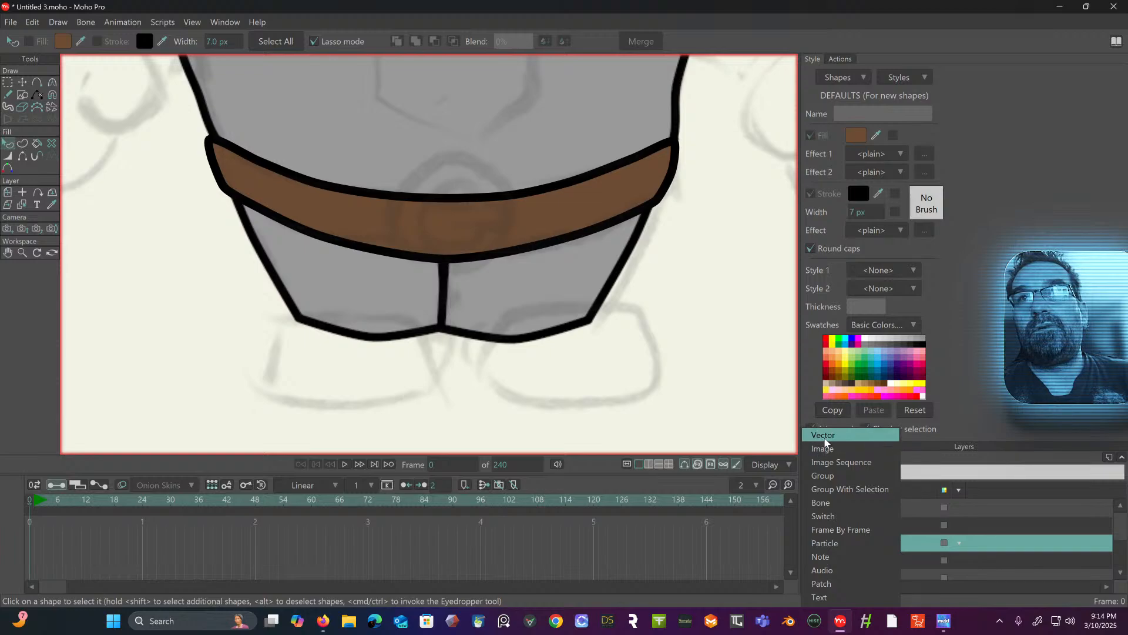
click(824, 437)
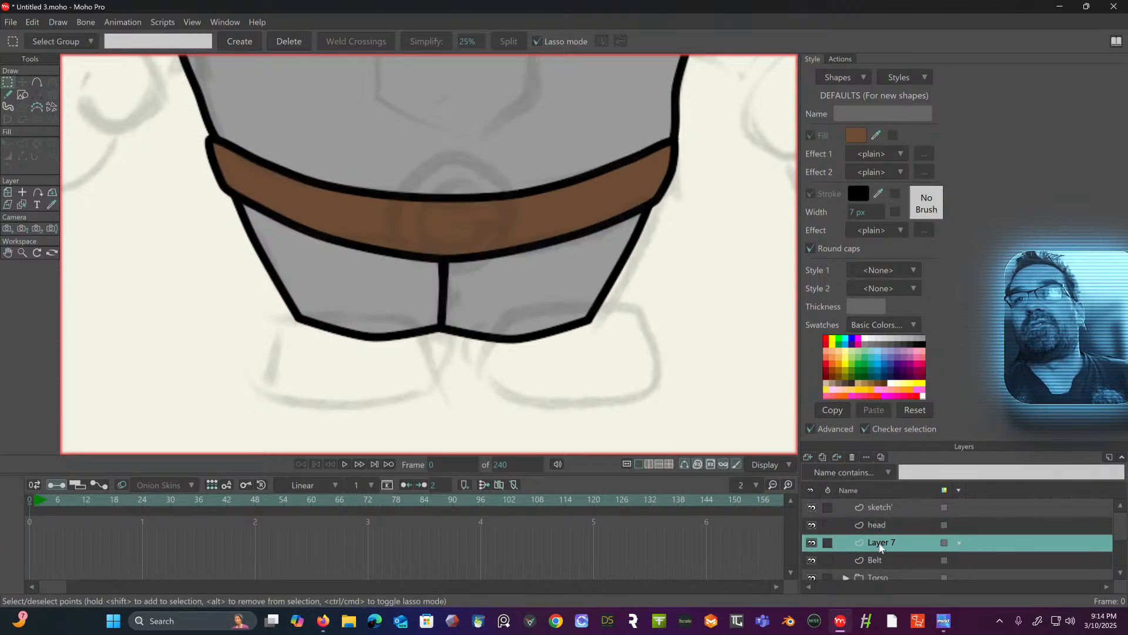
double_click(880, 542)
text(Buckle)
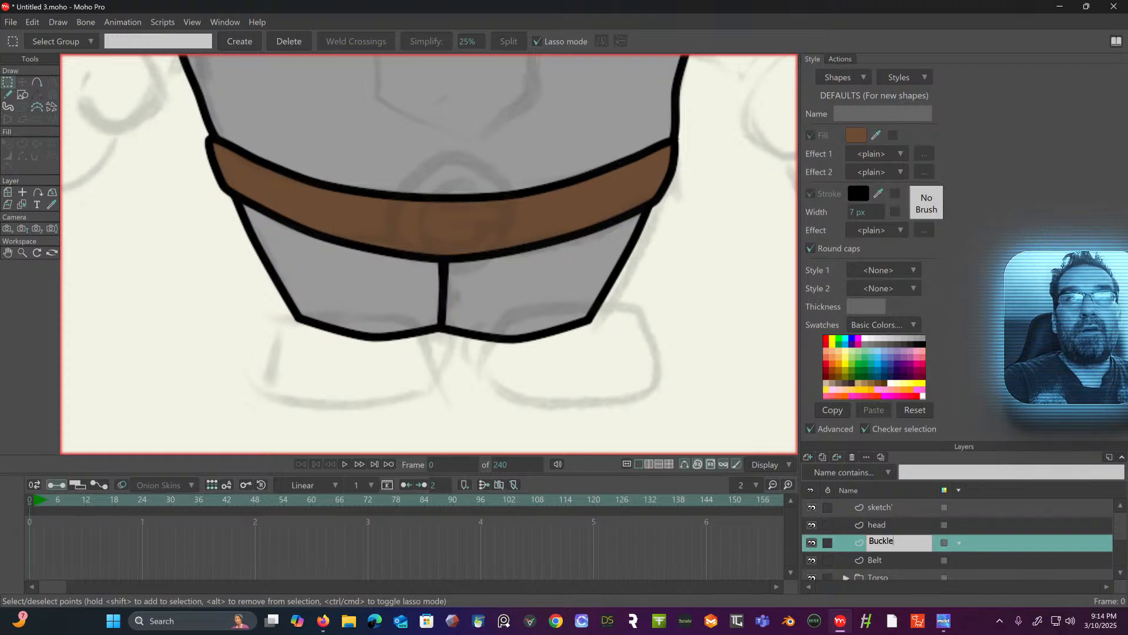
key(Return)
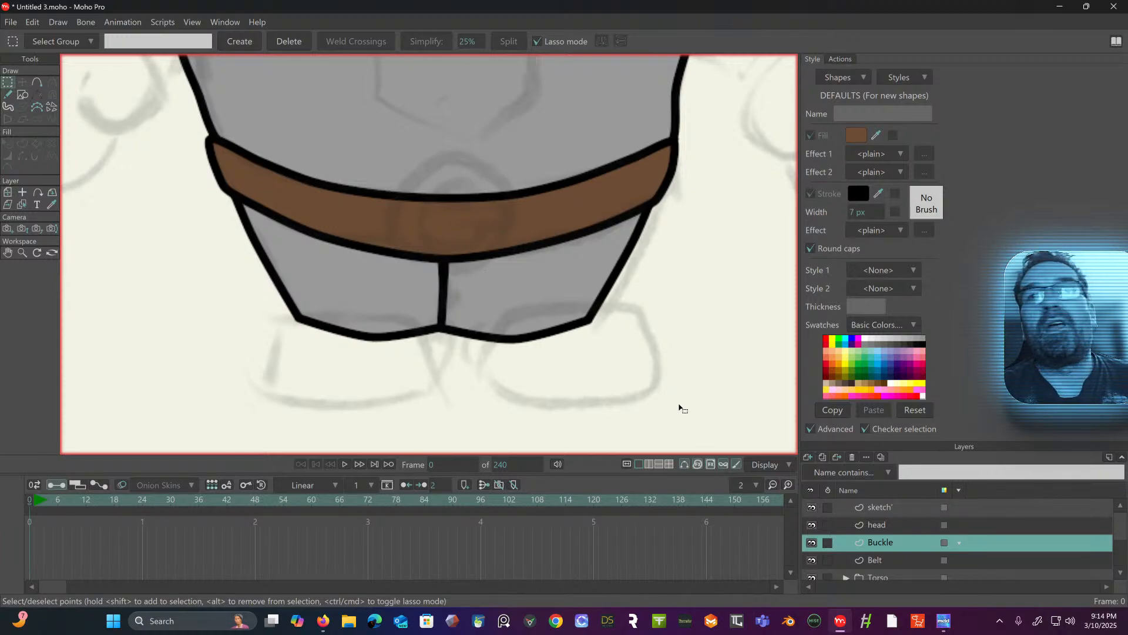
- Draw a filled ellipse slightly taller than the belt over the sketched buckle and centre it at about X -0.13, Y -0.34
click(23, 96)
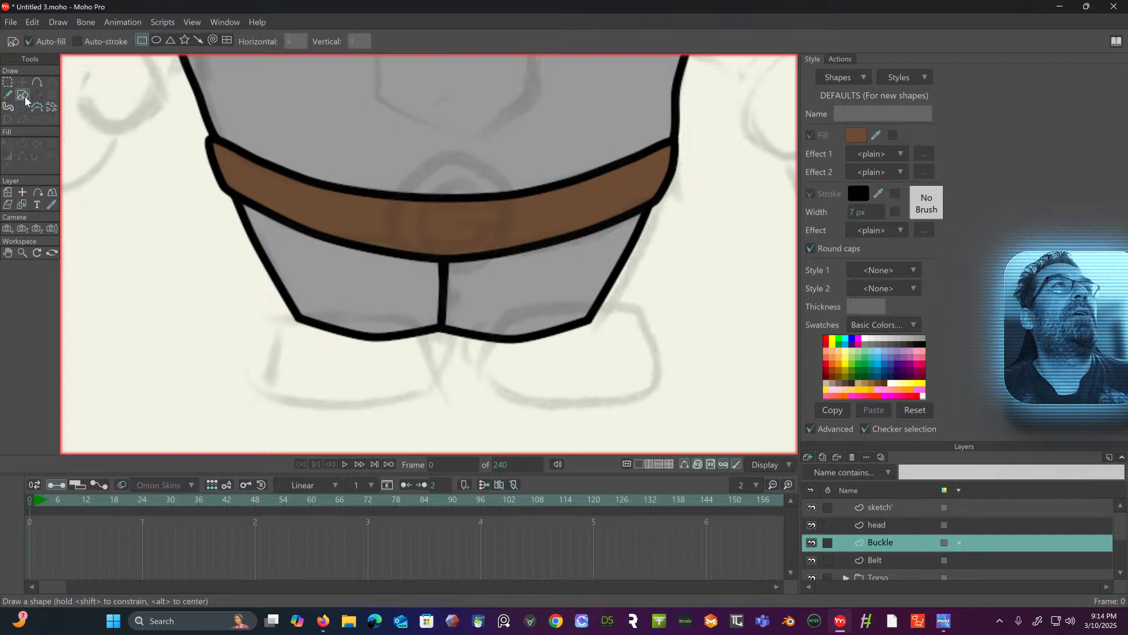
click(156, 40)
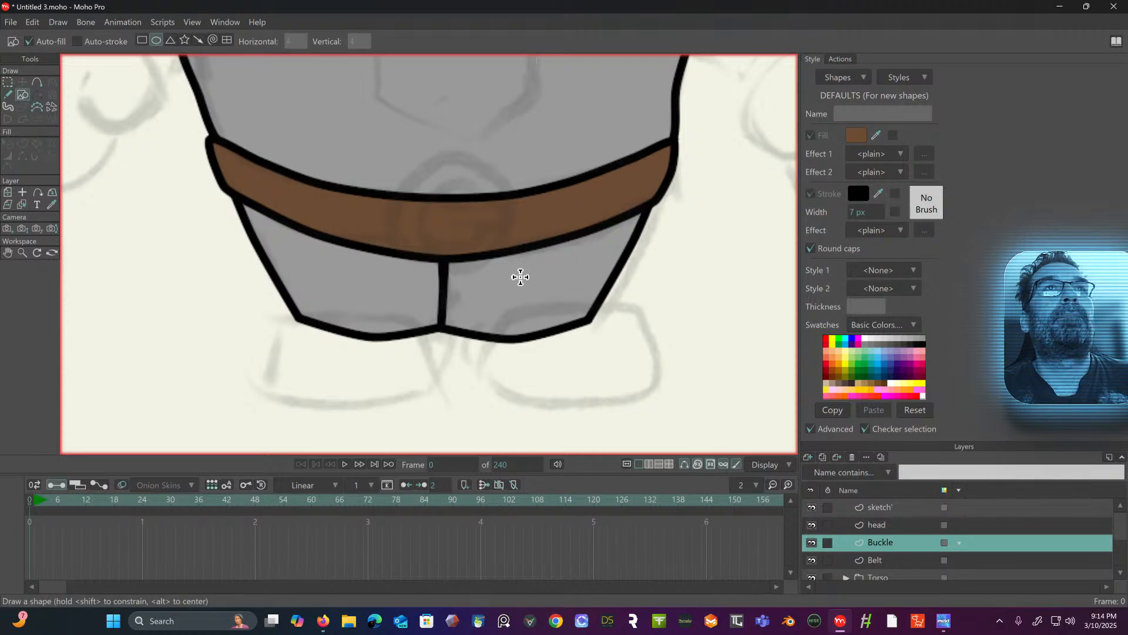
mouse_move(393, 176)
mouse_down()
mouse_move(481, 259)
mouse_move(522, 275)
mouse_up()
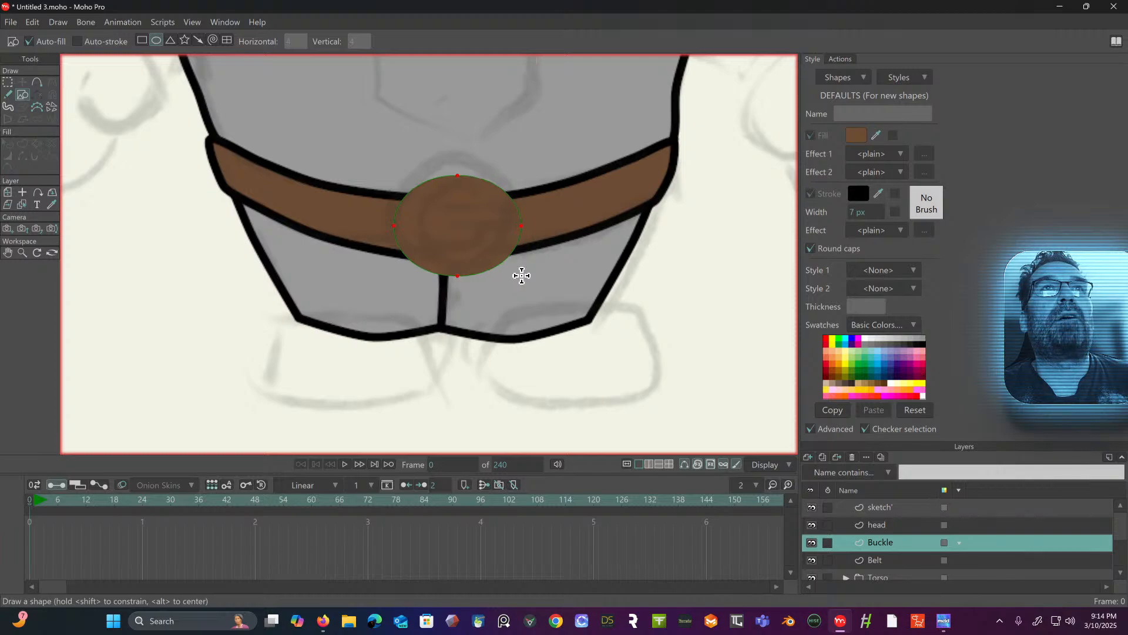
click(28, 86)
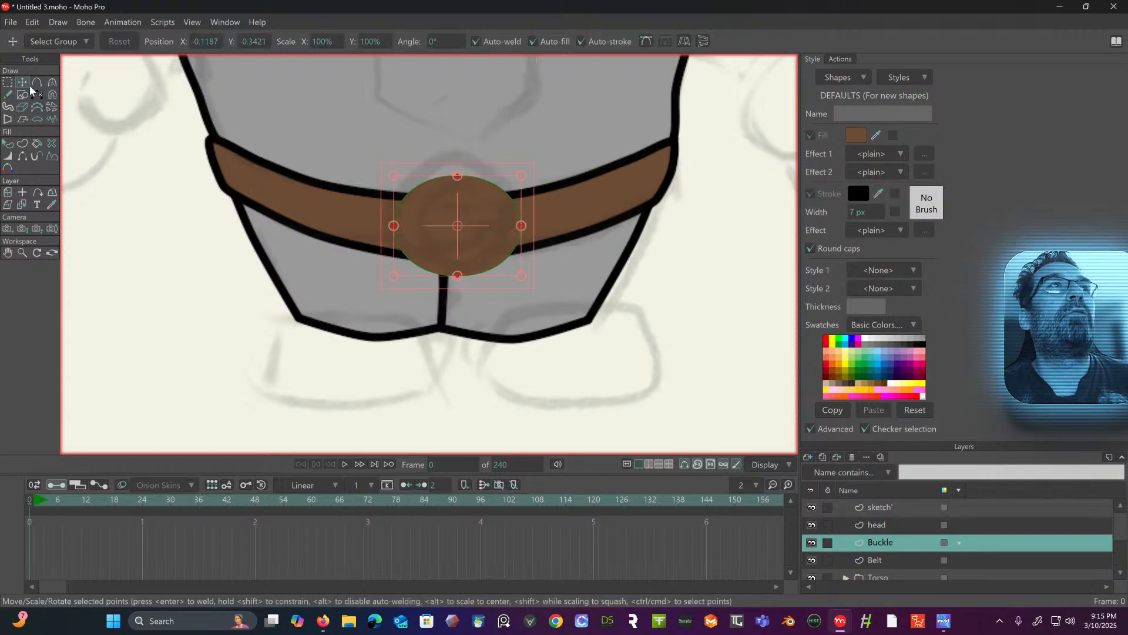
drag(435, 201, 419, 200)
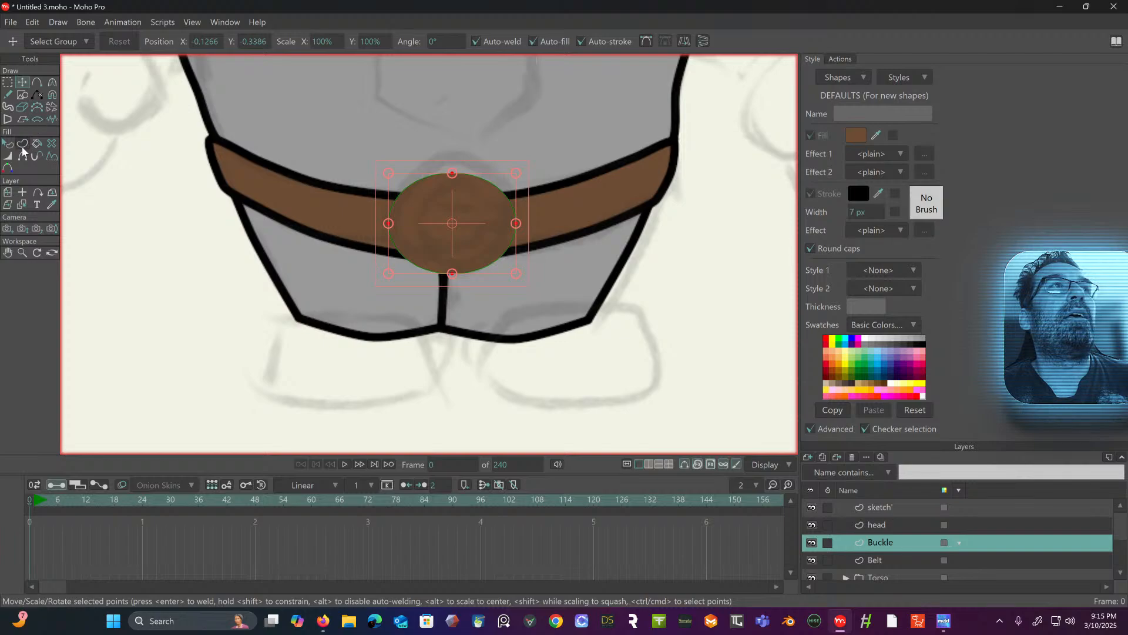
- Turn on the black outline of the buckle ellipse and set its fill to gold AF9545
click(9, 144)
click(432, 225)
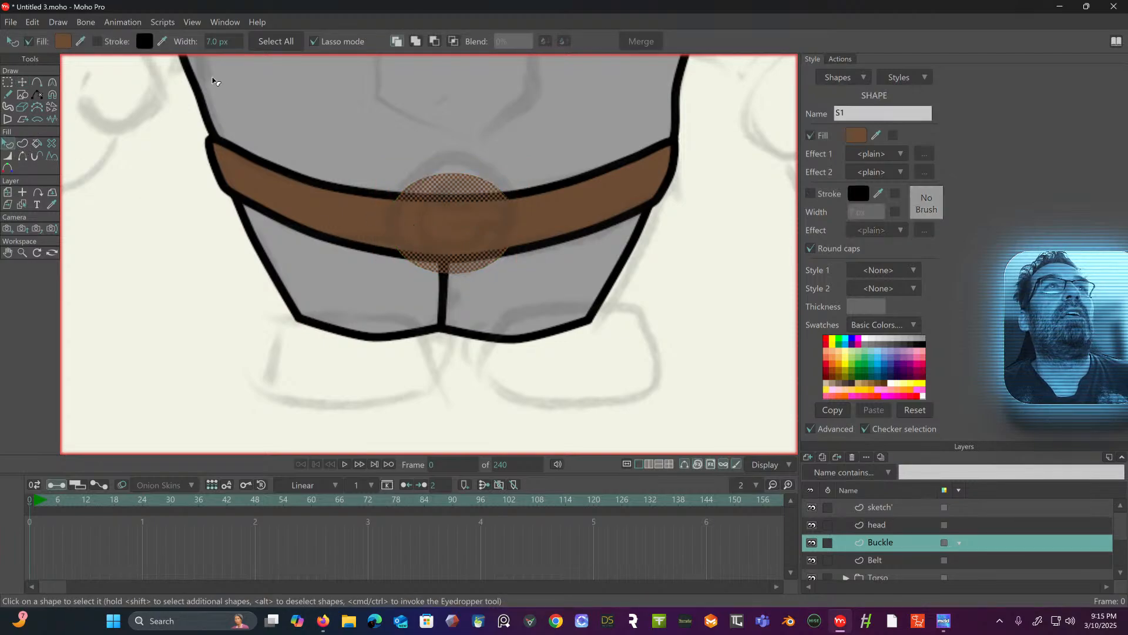
click(97, 41)
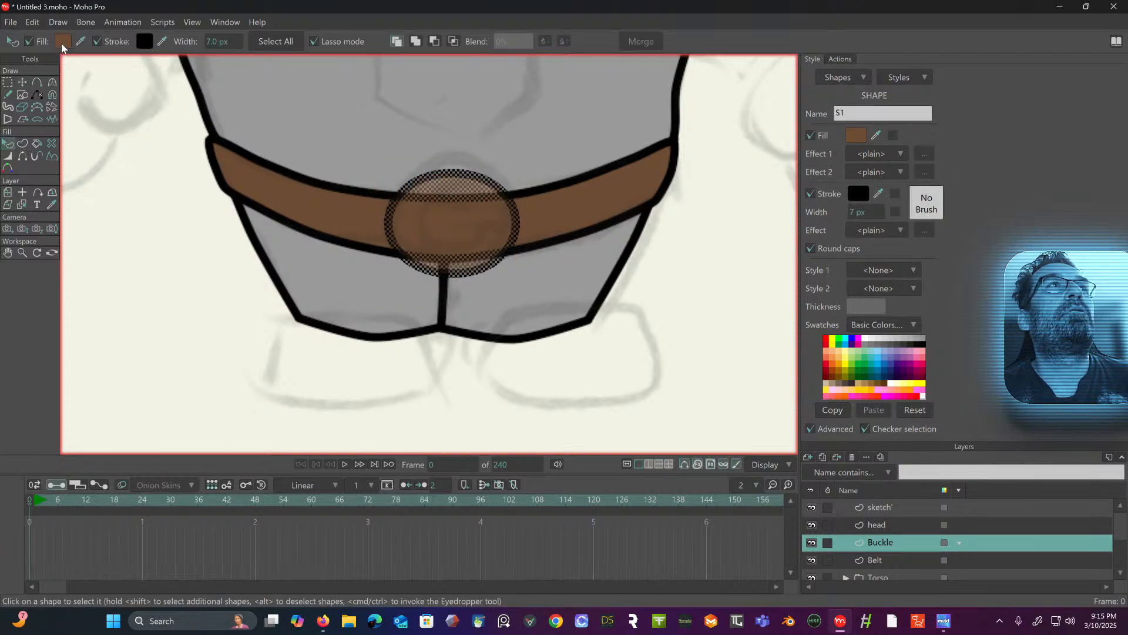
click(63, 41)
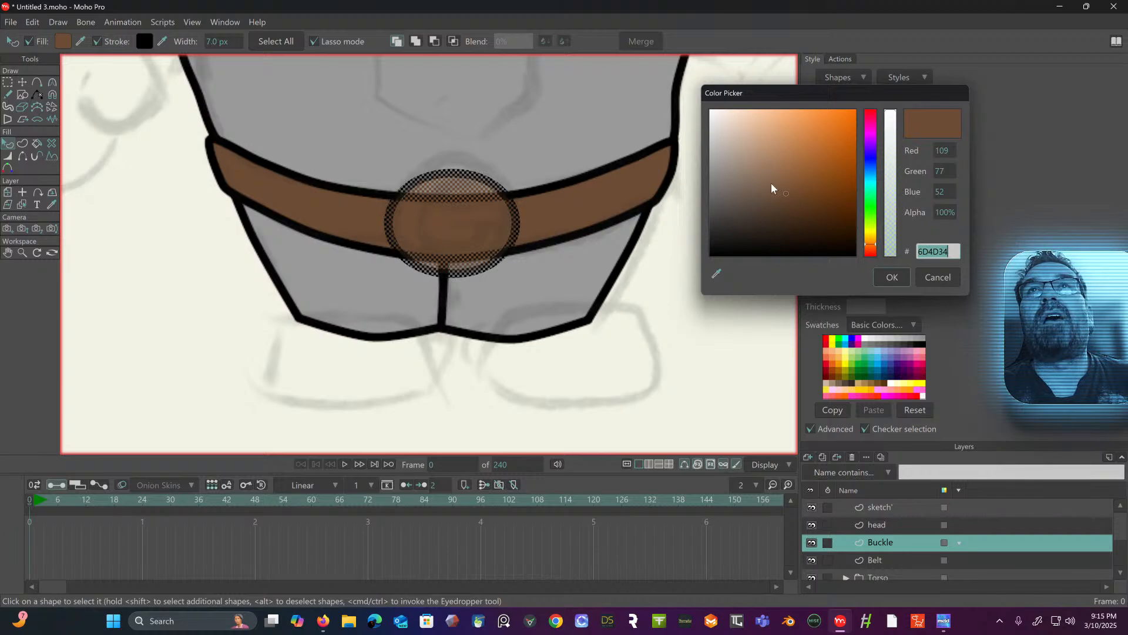
mouse_move(754, 186)
mouse_down()
mouse_move(732, 182)
mouse_move(746, 172)
mouse_up()
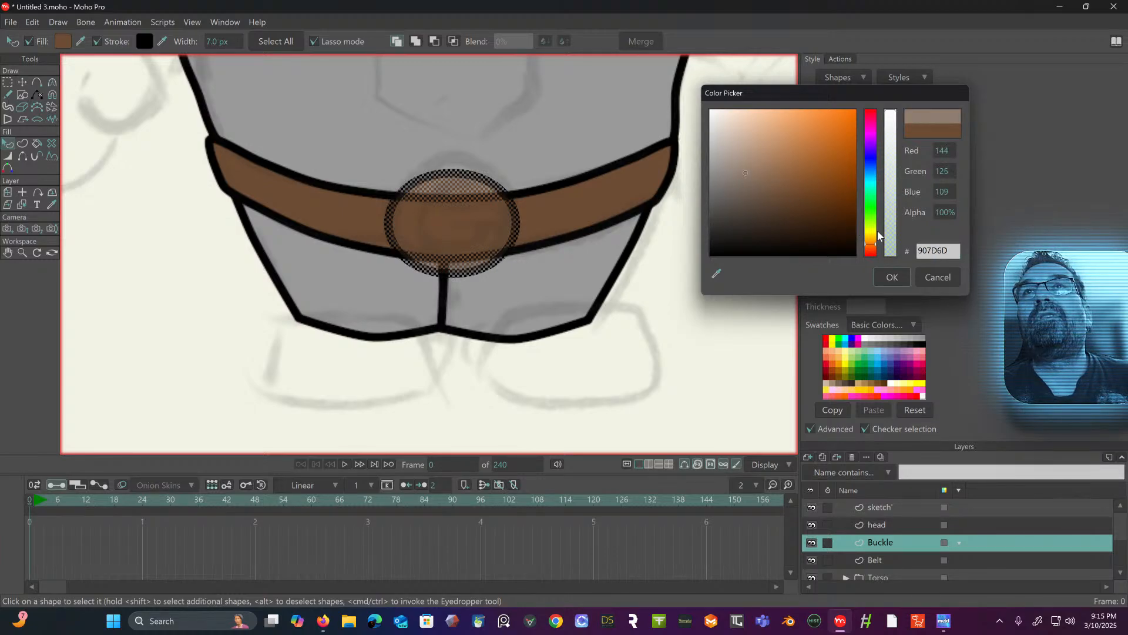
drag(871, 242, 872, 239)
drag(791, 172, 798, 155)
drag(869, 235, 872, 242)
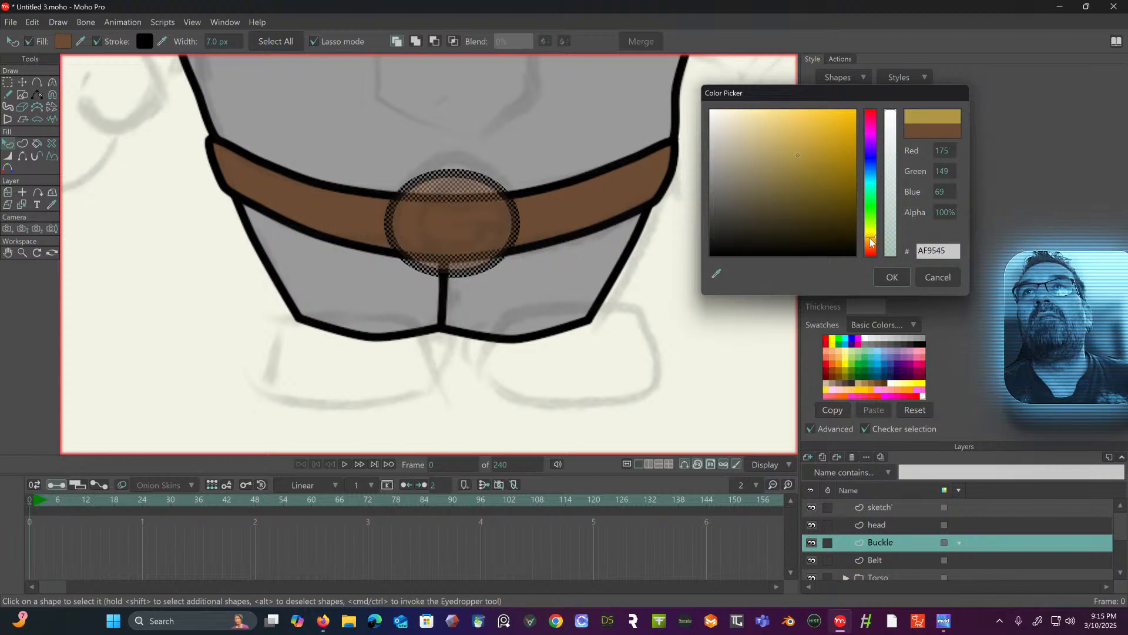
click(892, 277)
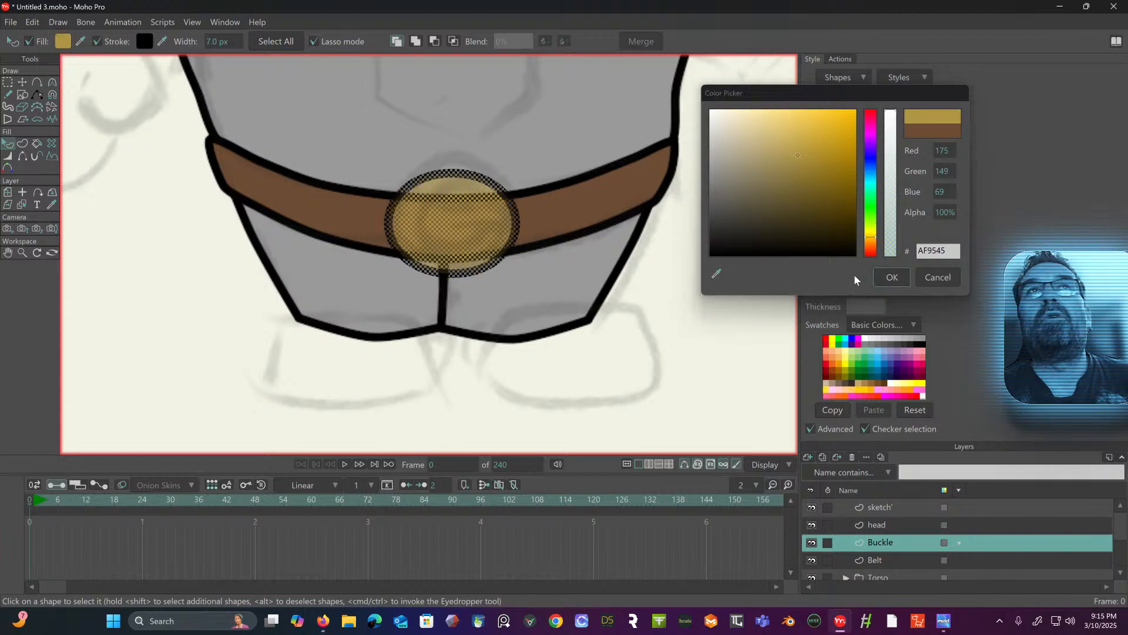
- Draw a smaller filled ellipse without an outline inside the gold buckle, following the sketched inner opening
click(9, 83)
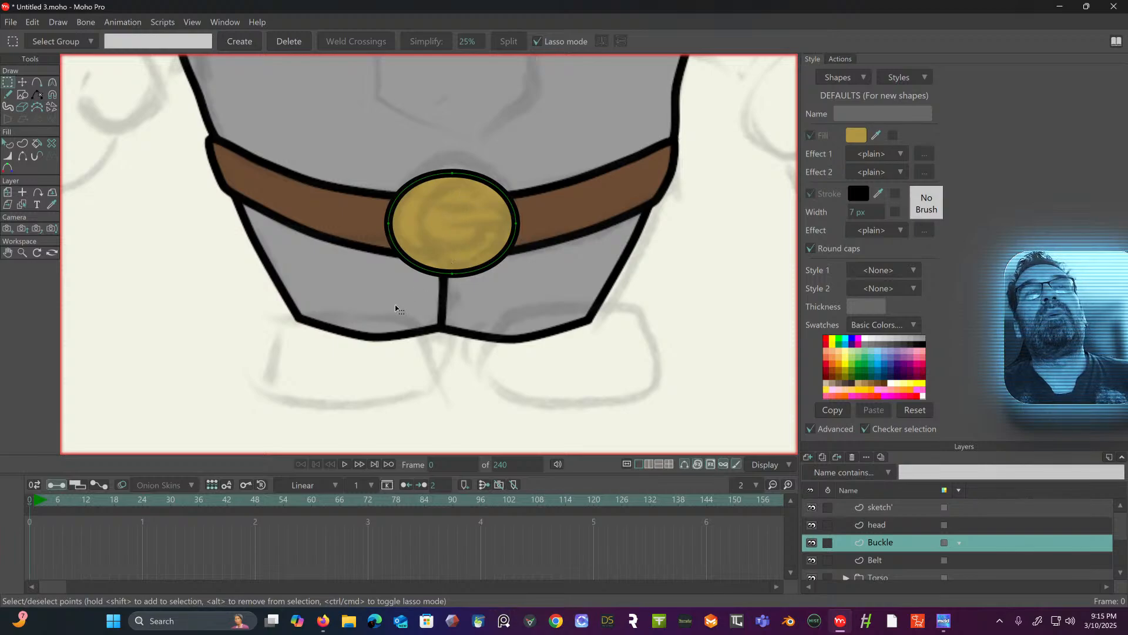
click(22, 94)
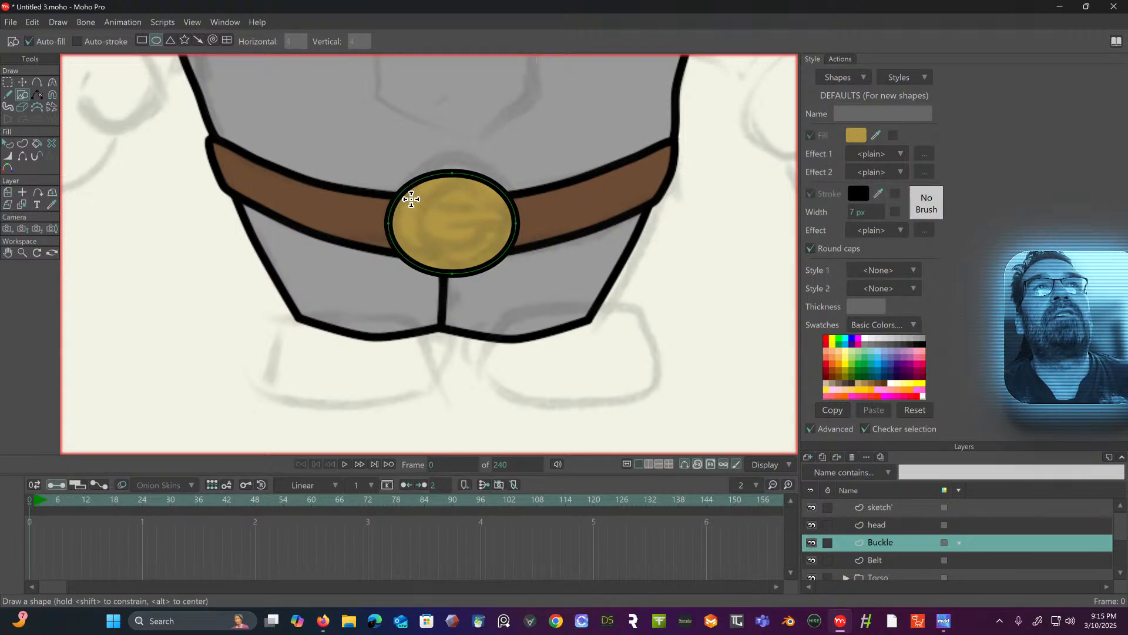
mouse_move(412, 194)
mouse_down()
mouse_move(446, 231)
mouse_move(497, 253)
mouse_up()
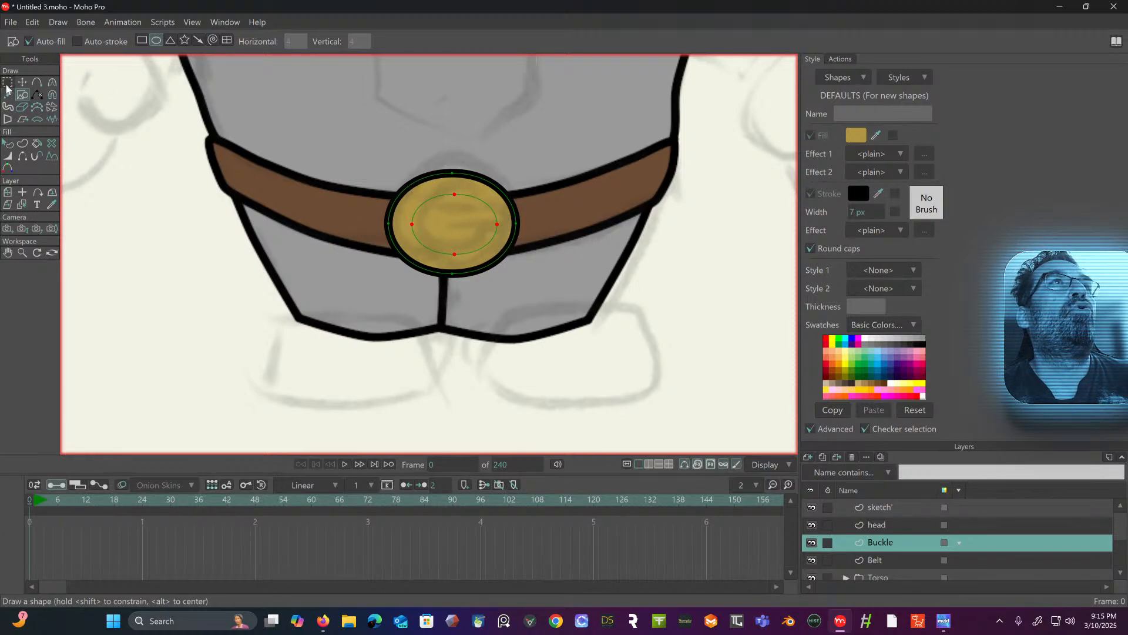
- Try to create an outline-only shape from the inner ellipse of the buckle
click(7, 84)
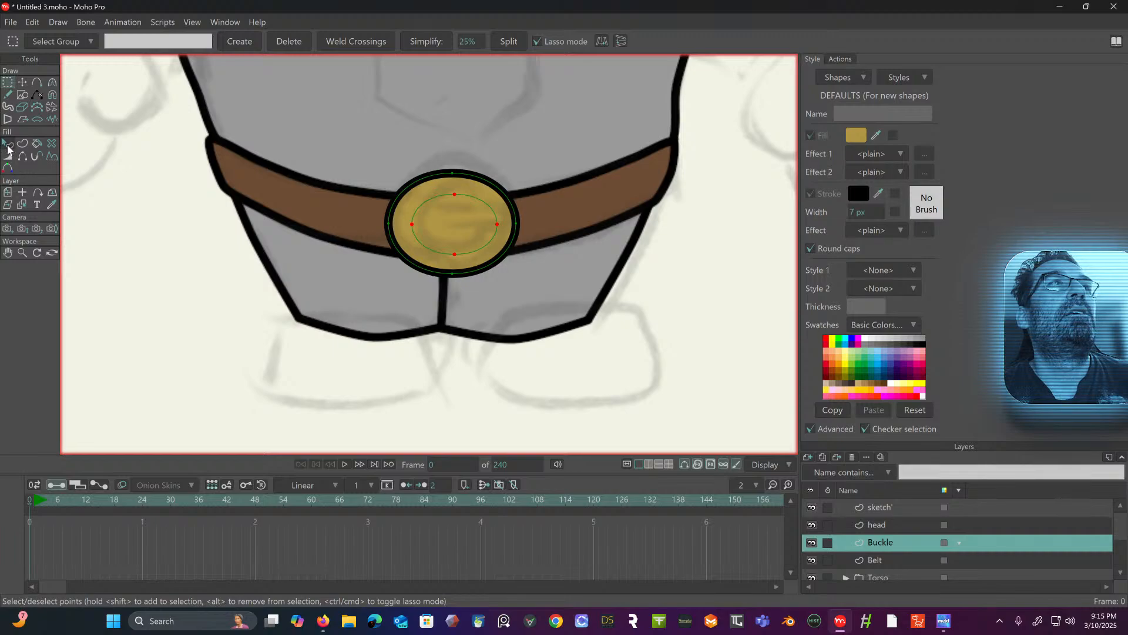
click(8, 147)
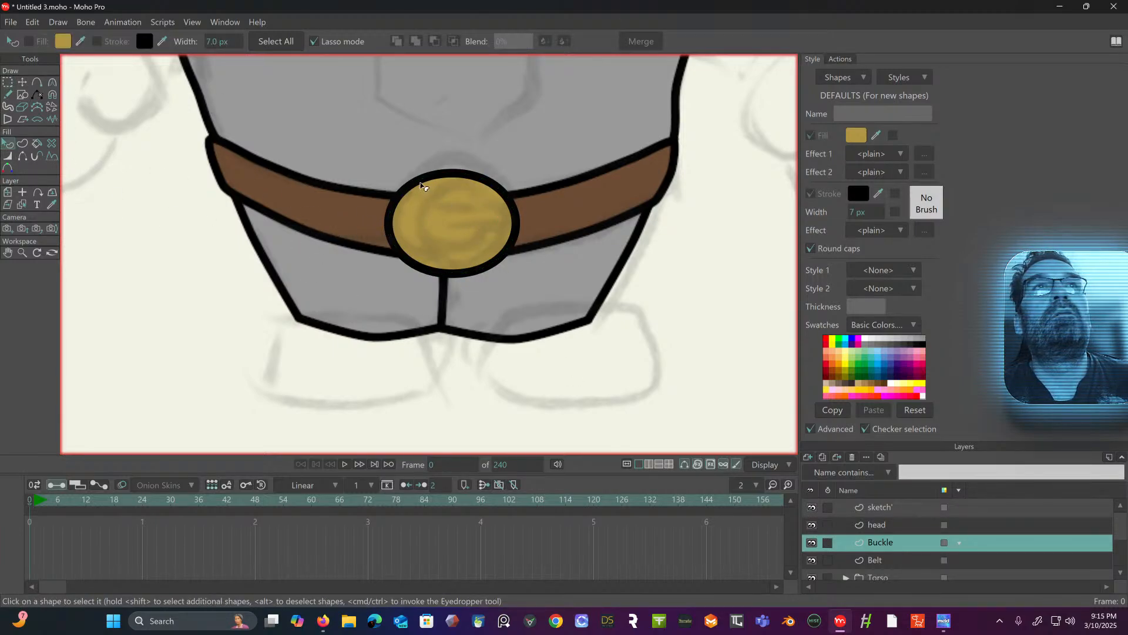
click(435, 223)
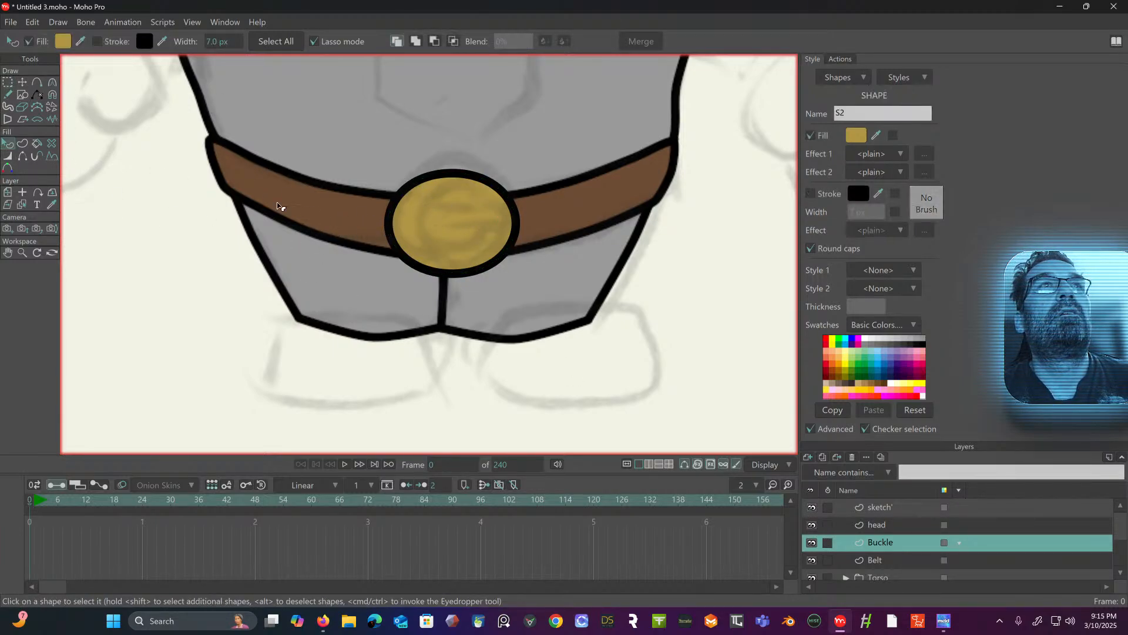
click(8, 82)
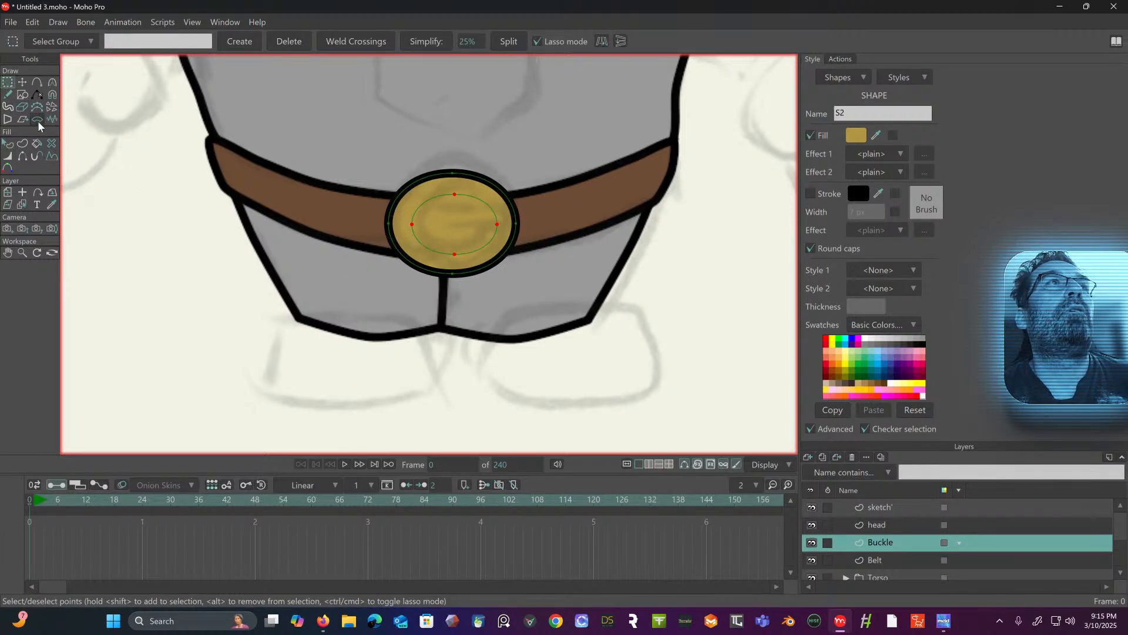
click(27, 143)
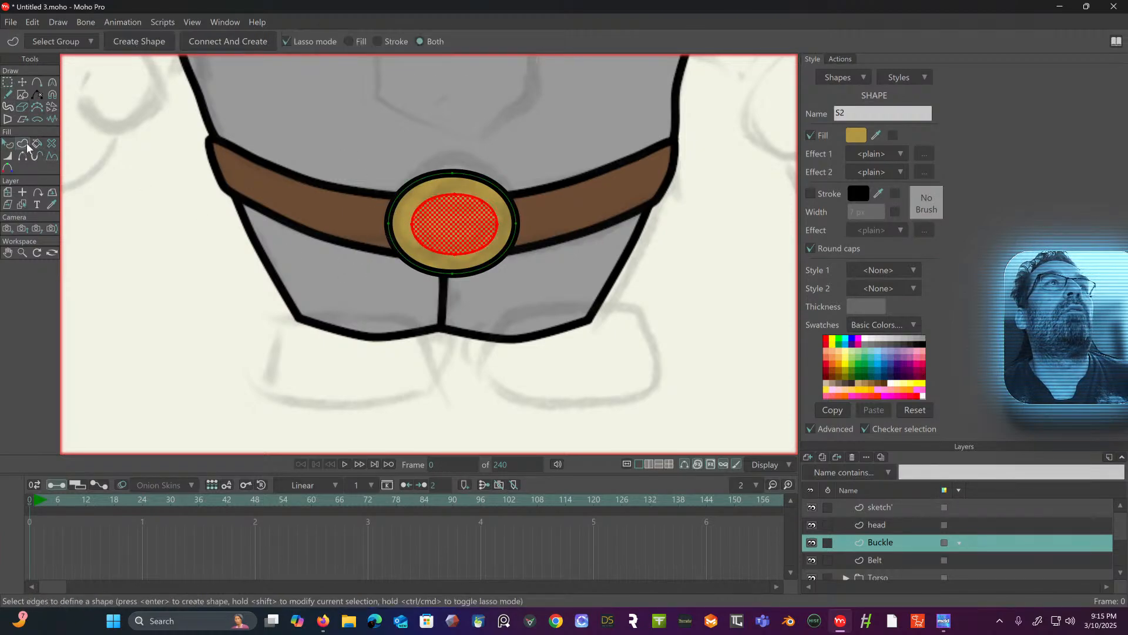
click(377, 41)
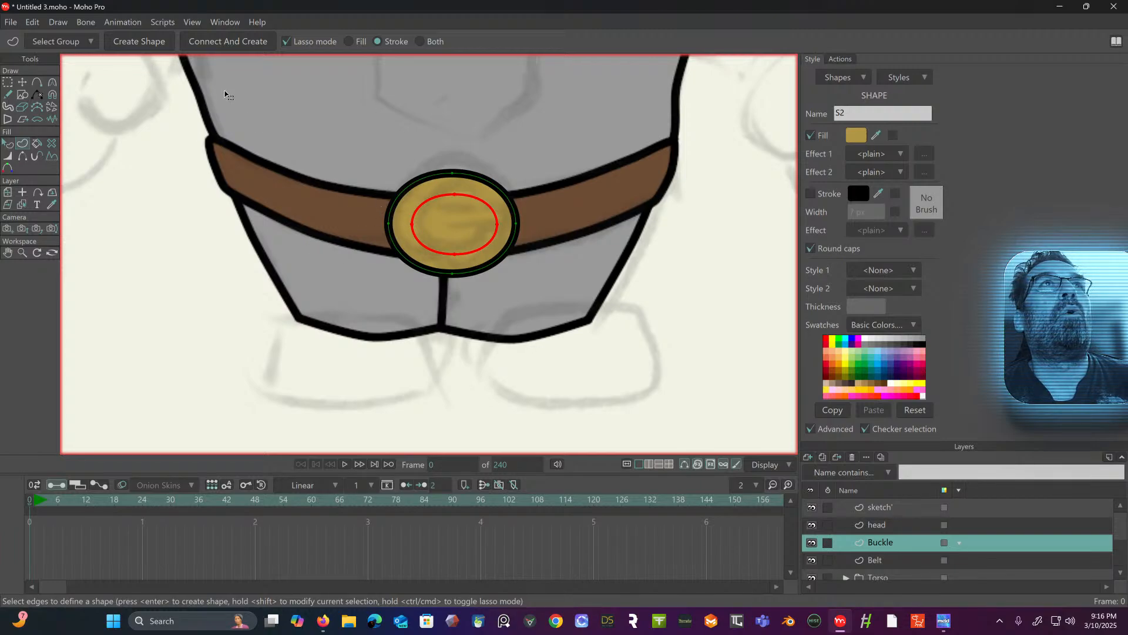
click(153, 40)
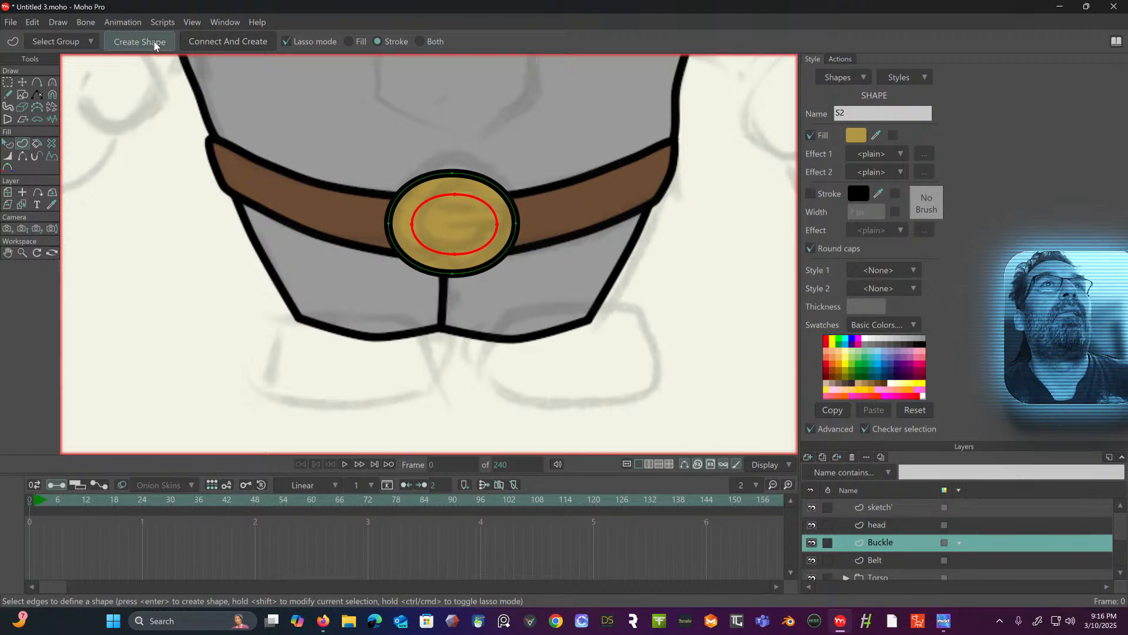
- Create a filled and outlined shape from both buckle ellipses on top of the existing fills
click(432, 179)
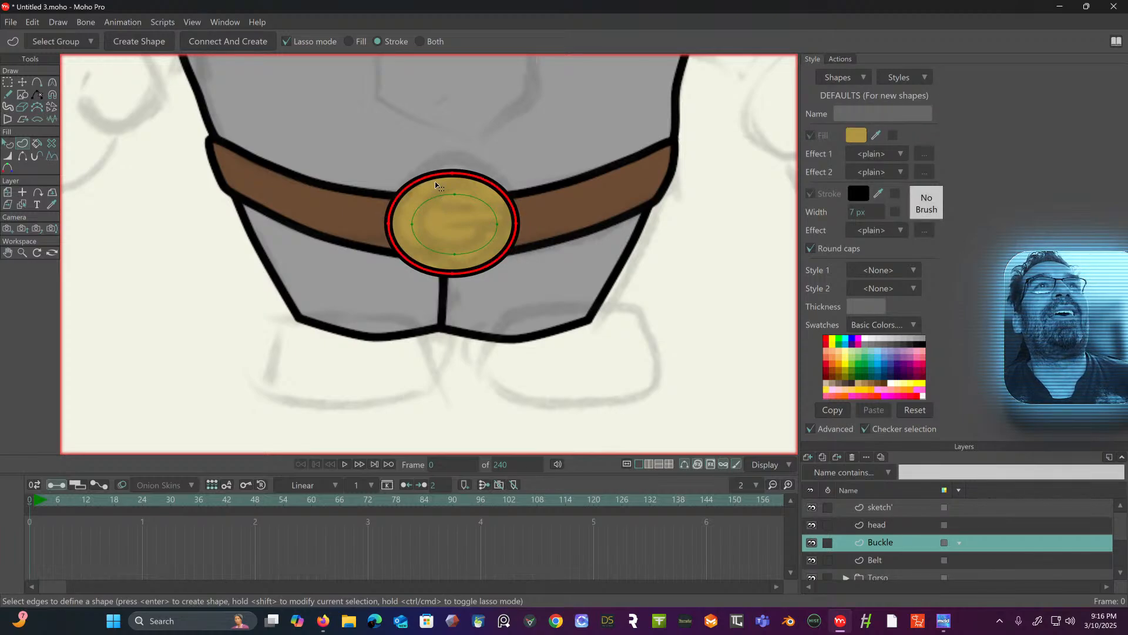
click(435, 201)
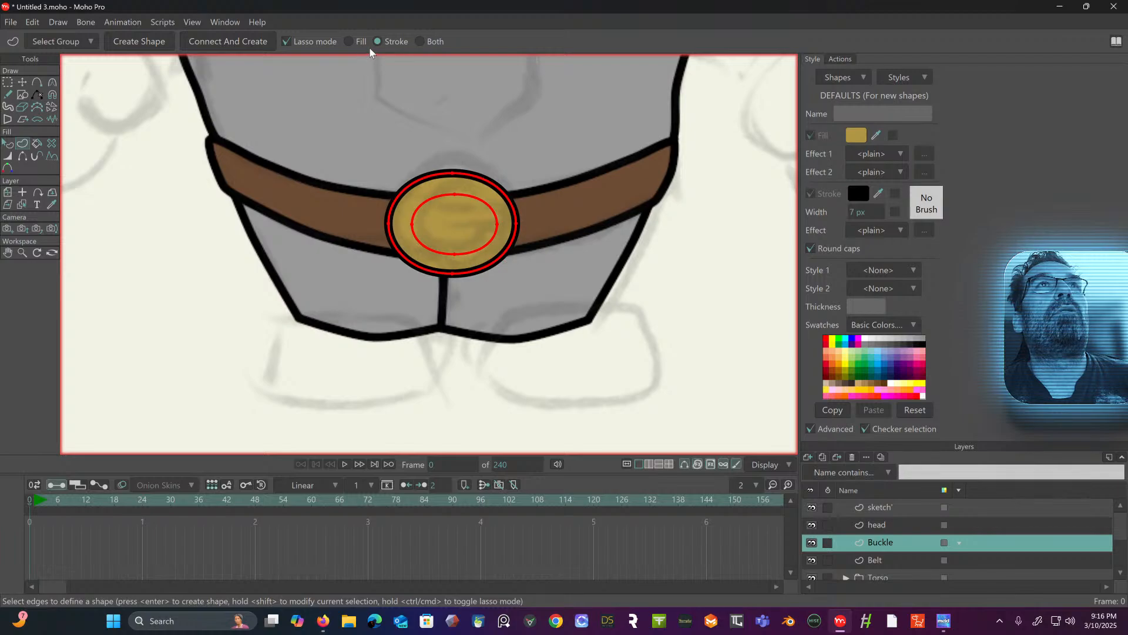
click(419, 42)
click(143, 41)
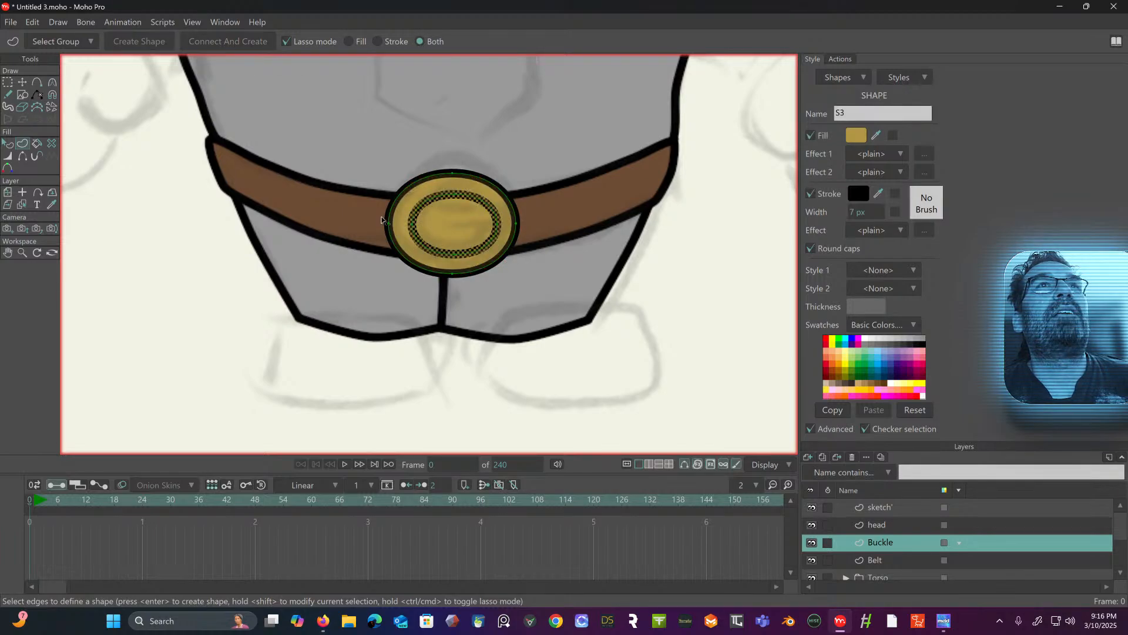
- Delete all the fill and outline shapes of the buckle, keeping the points of both ellipses
click(8, 83)
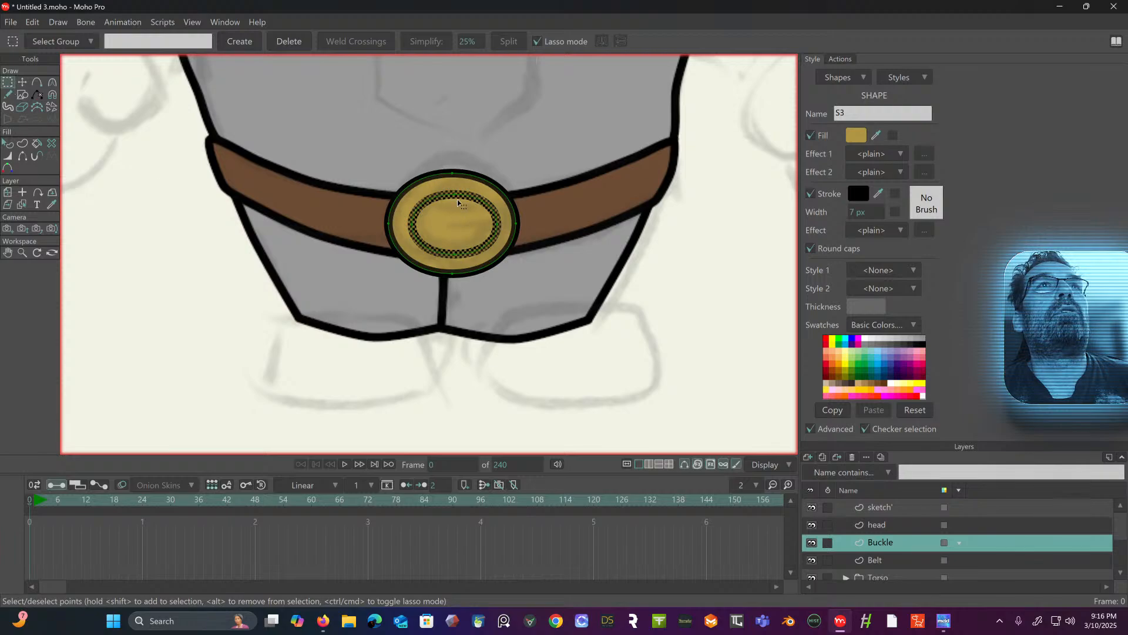
click(431, 200)
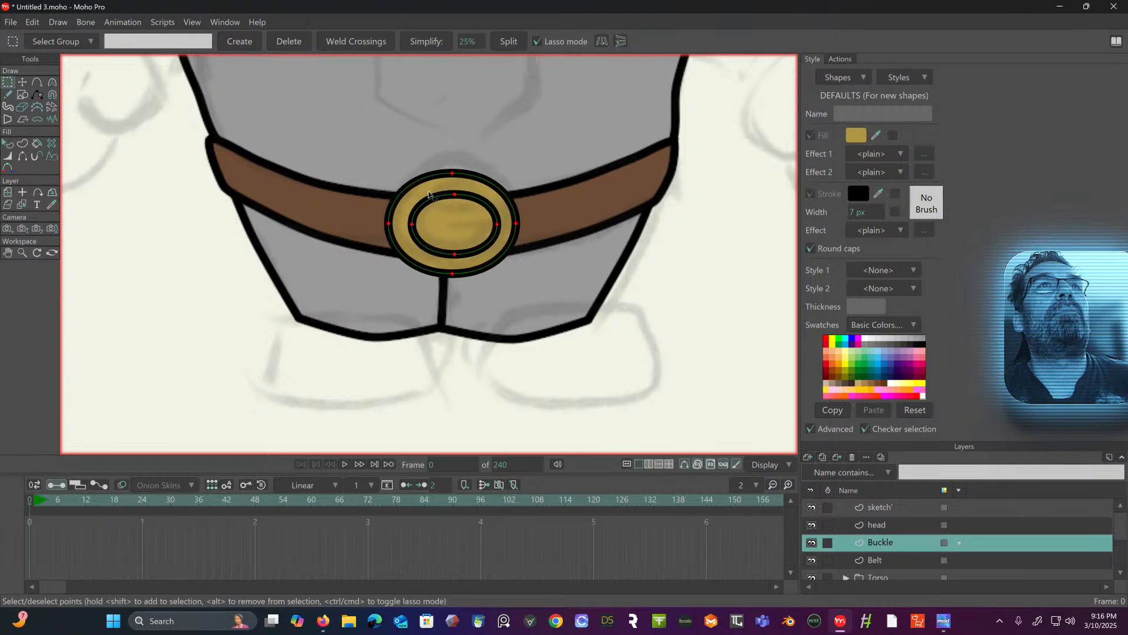
click(8, 144)
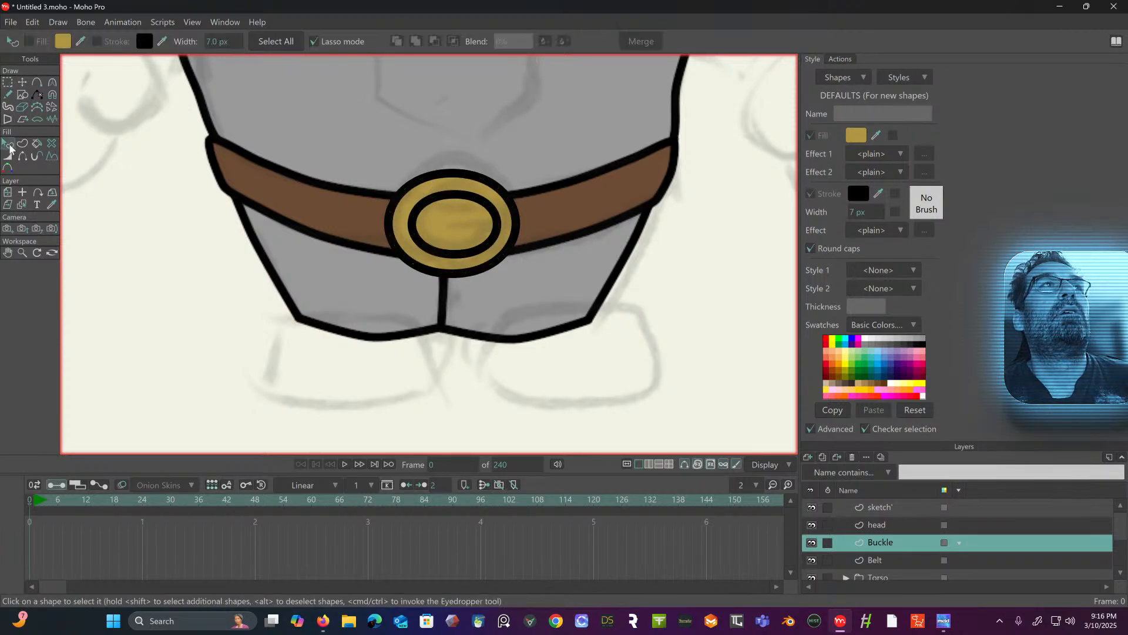
click(431, 196)
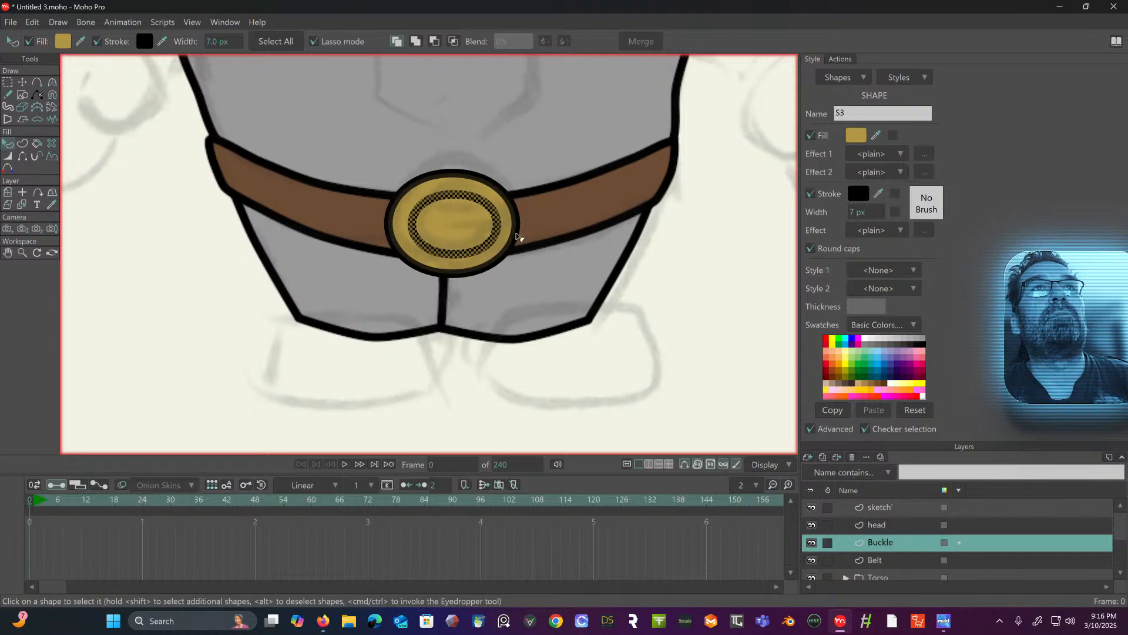
click(456, 206)
click(438, 189)
key(Delete)
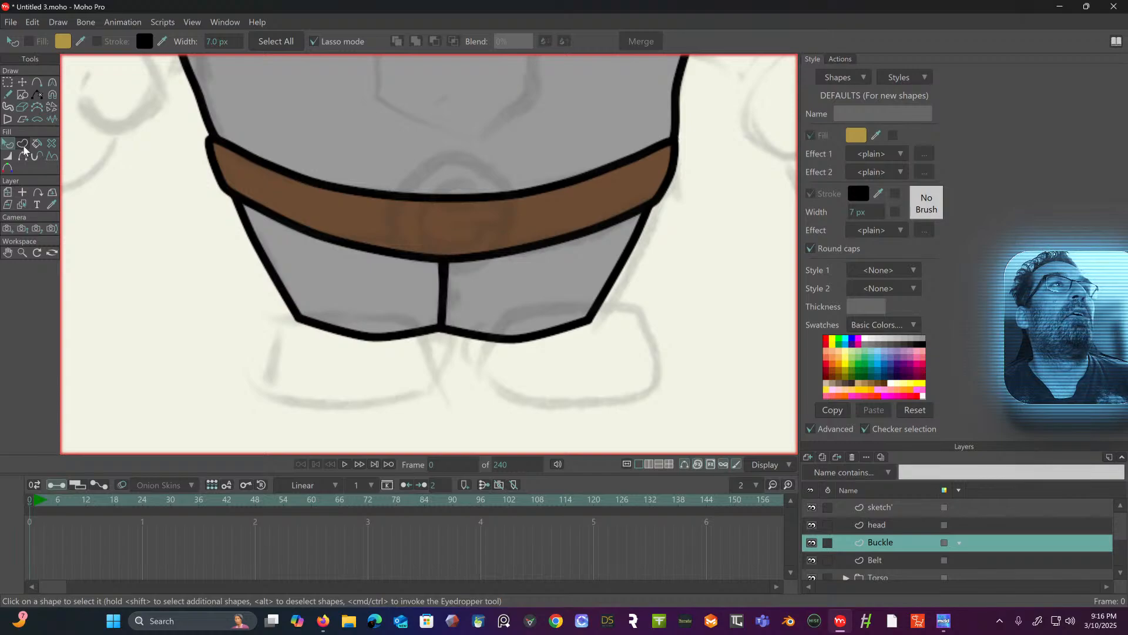
- Create one gold ring shape with fill and black outline from the outer and inner buckle ellipses, leaving the centre open
click(38, 86)
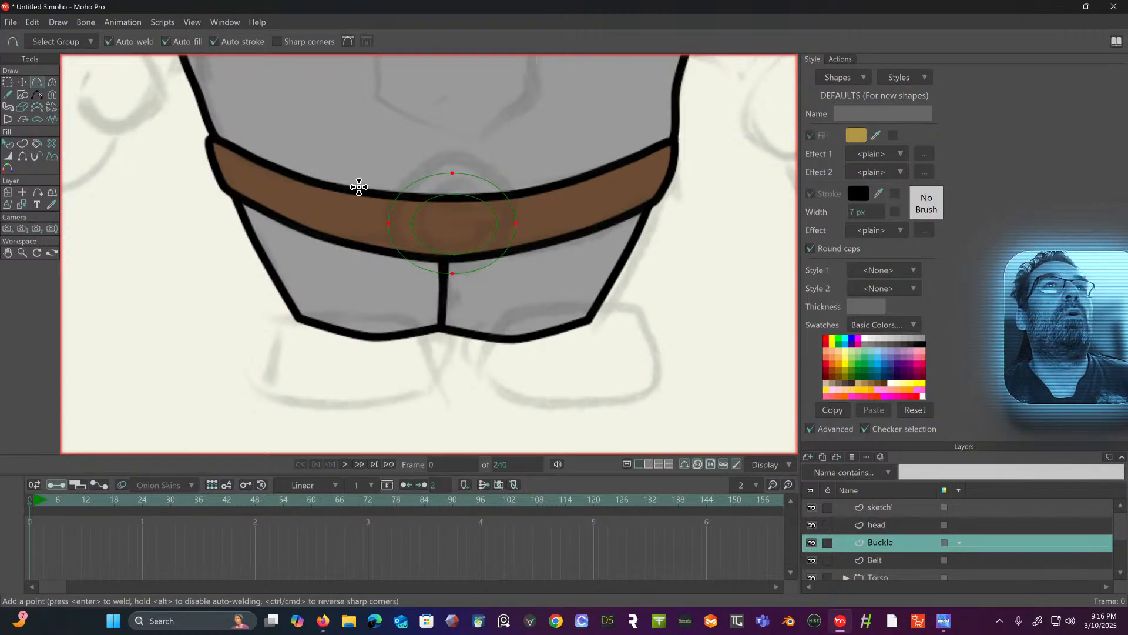
click(23, 143)
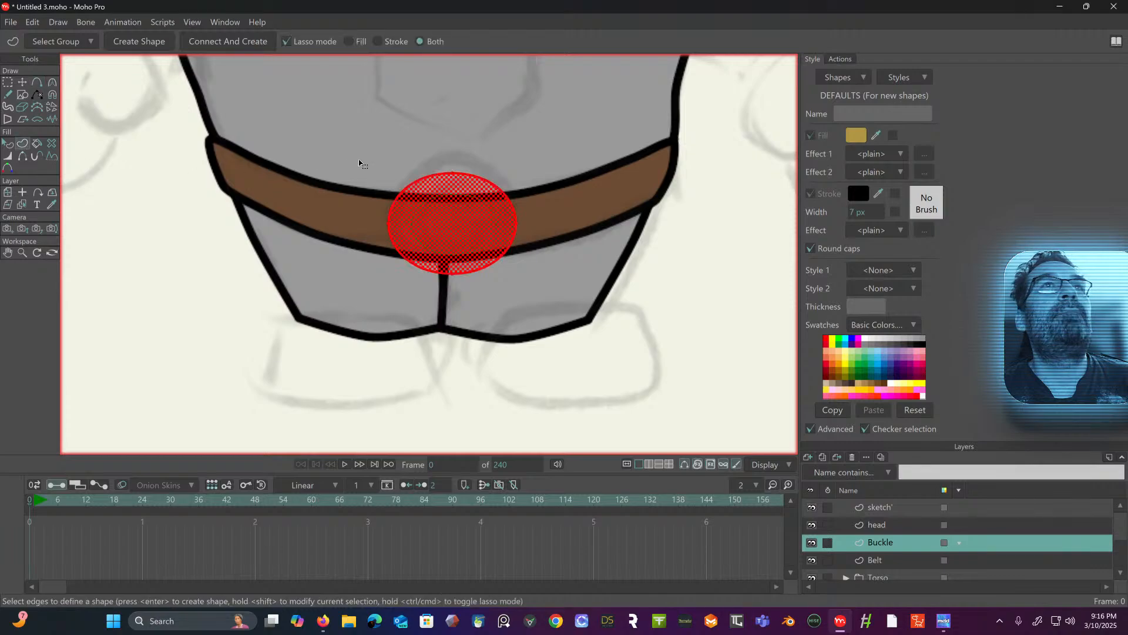
shift+click(421, 208)
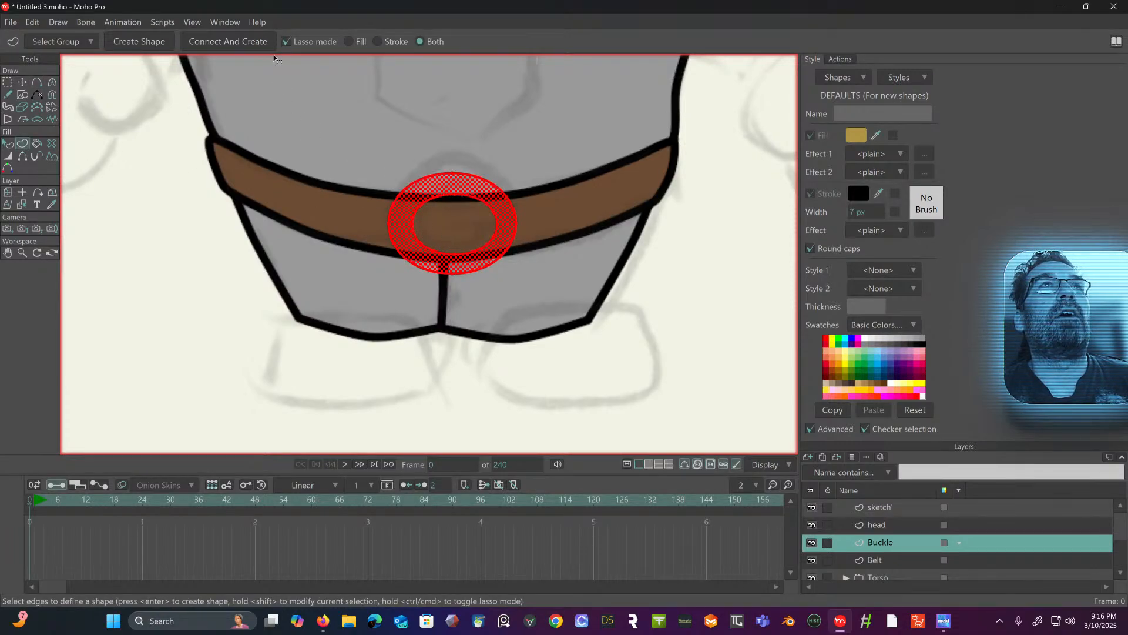
click(139, 40)
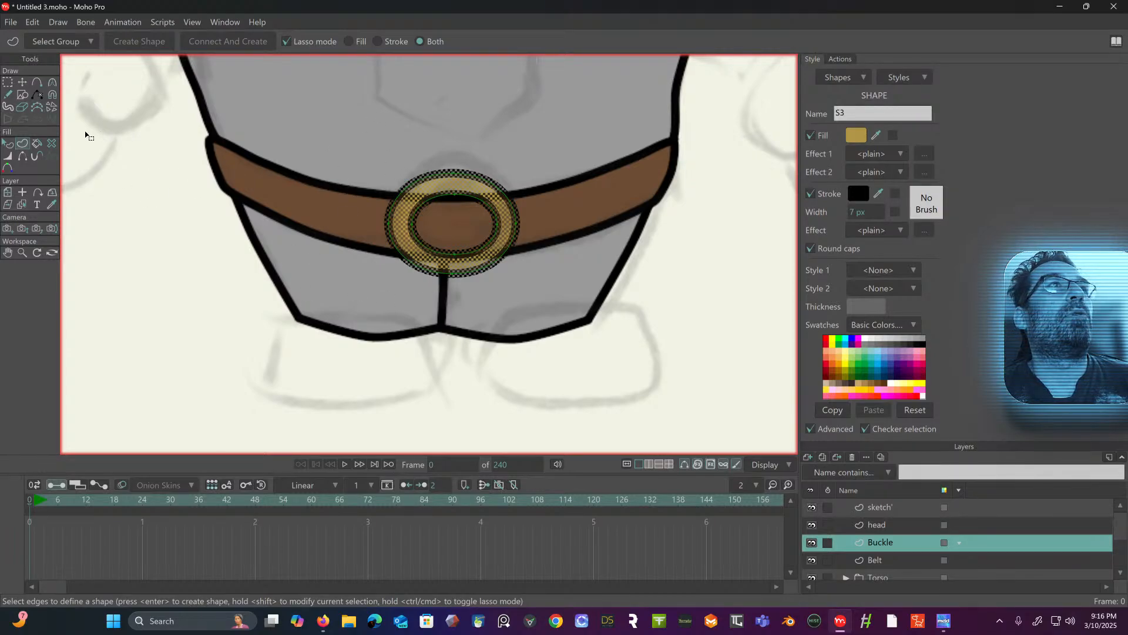
- Draw a small closed gold prong with Add Point, reaching from the buckle ring's right side into its opening
click(35, 86)
scroll(496, 231, up, 3)
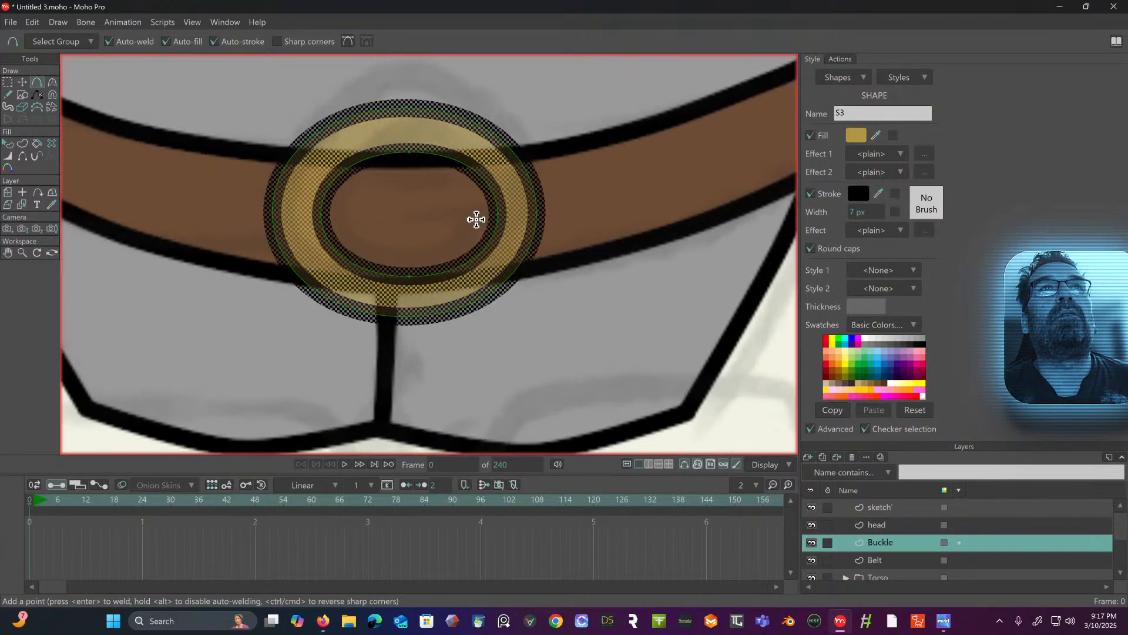
mouse_move(447, 206)
mouse_down()
mouse_move(536, 203)
mouse_move(521, 203)
mouse_move(516, 228)
mouse_move(448, 227)
mouse_move(445, 206)
mouse_up()
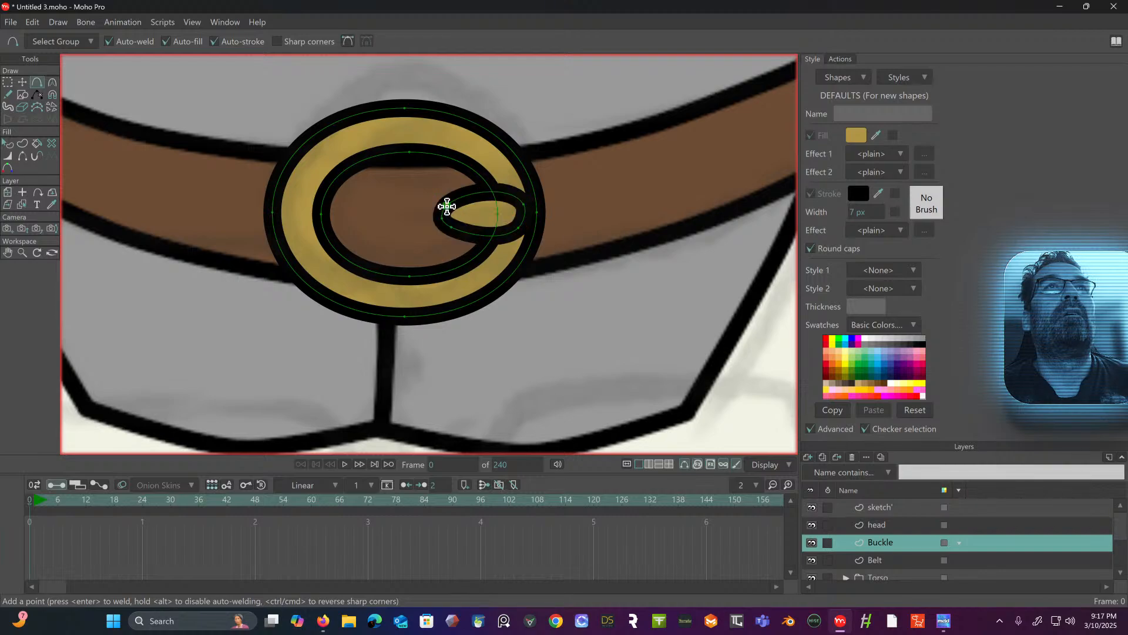
scroll(442, 183, down, 2)
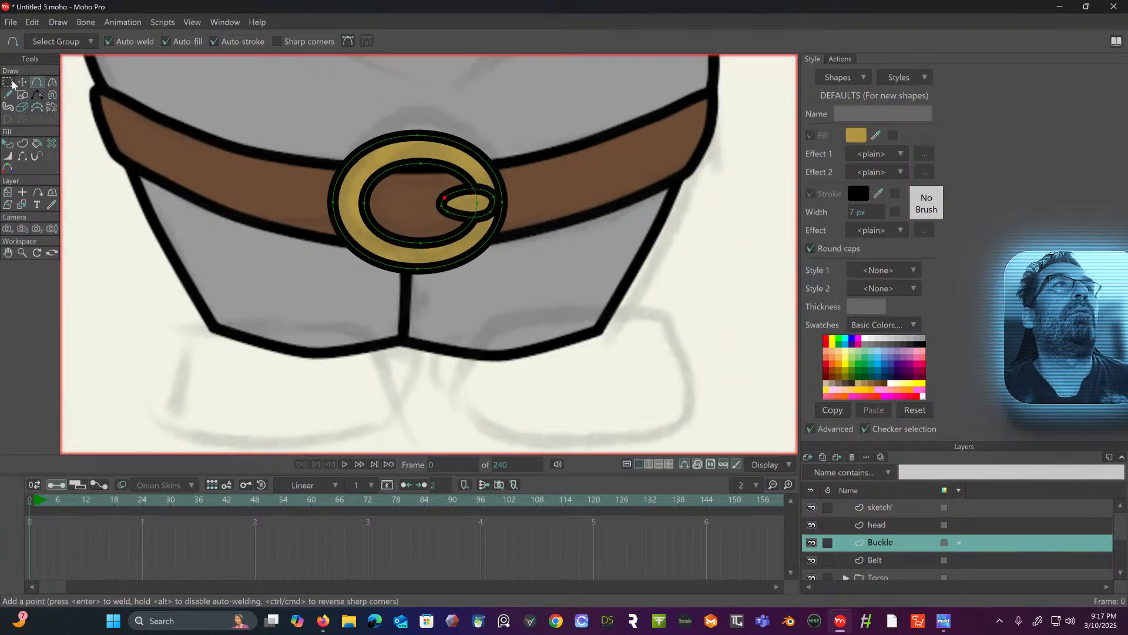
- Sharpen the buckle prong's four corners by lowering the curvature of their points to about 0.07 to 0.13
click(51, 82)
scroll(453, 199, up, 3)
drag(431, 199, 300, 209)
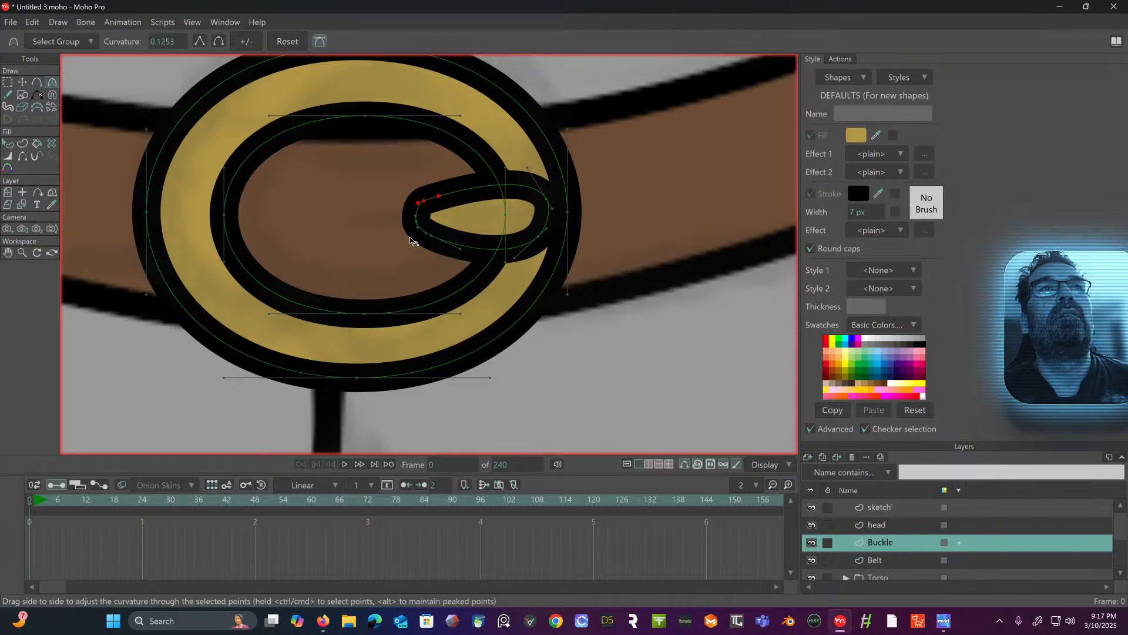
drag(431, 235, 105, 246)
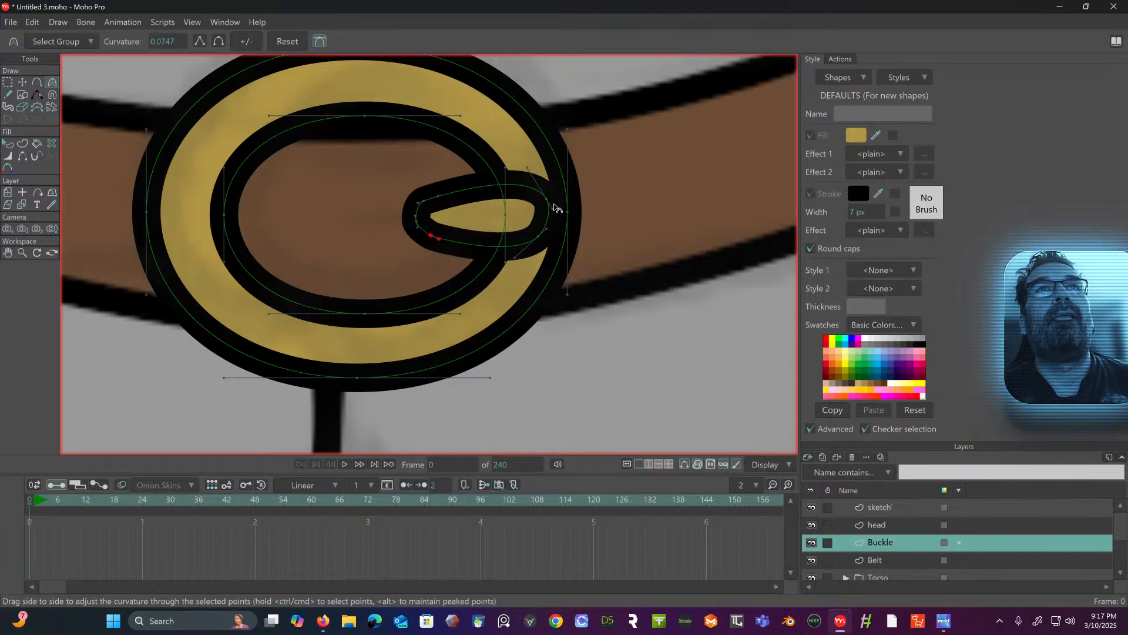
drag(550, 204, 252, 186)
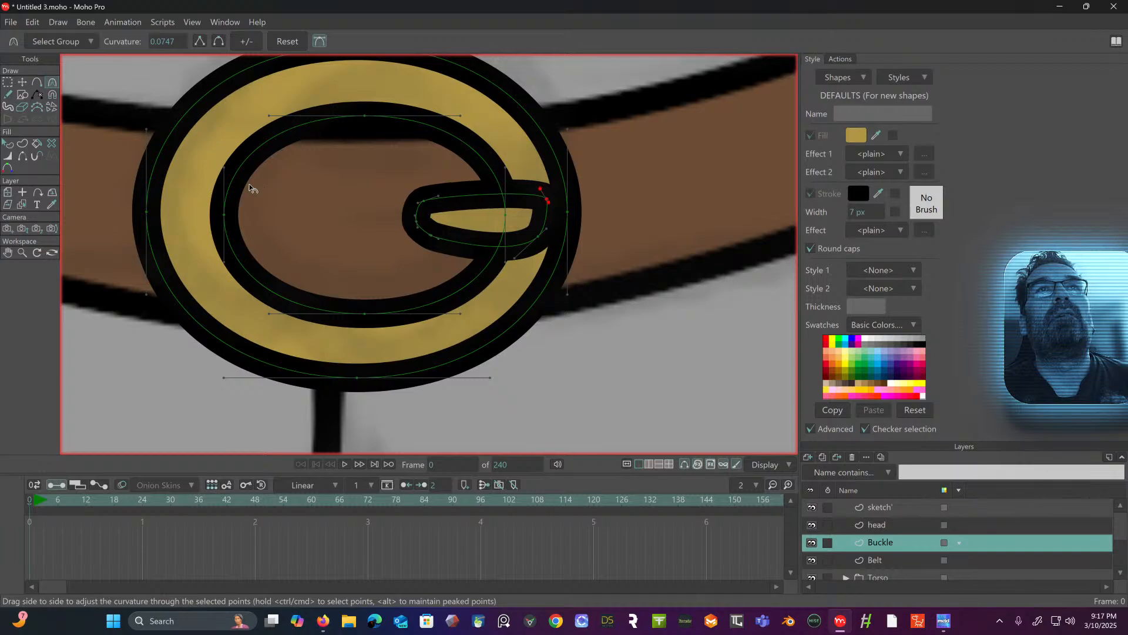
mouse_move(544, 240)
mouse_down()
mouse_move(335, 231)
mouse_move(270, 241)
mouse_move(295, 205)
mouse_up()
scroll(282, 222, down, 5)
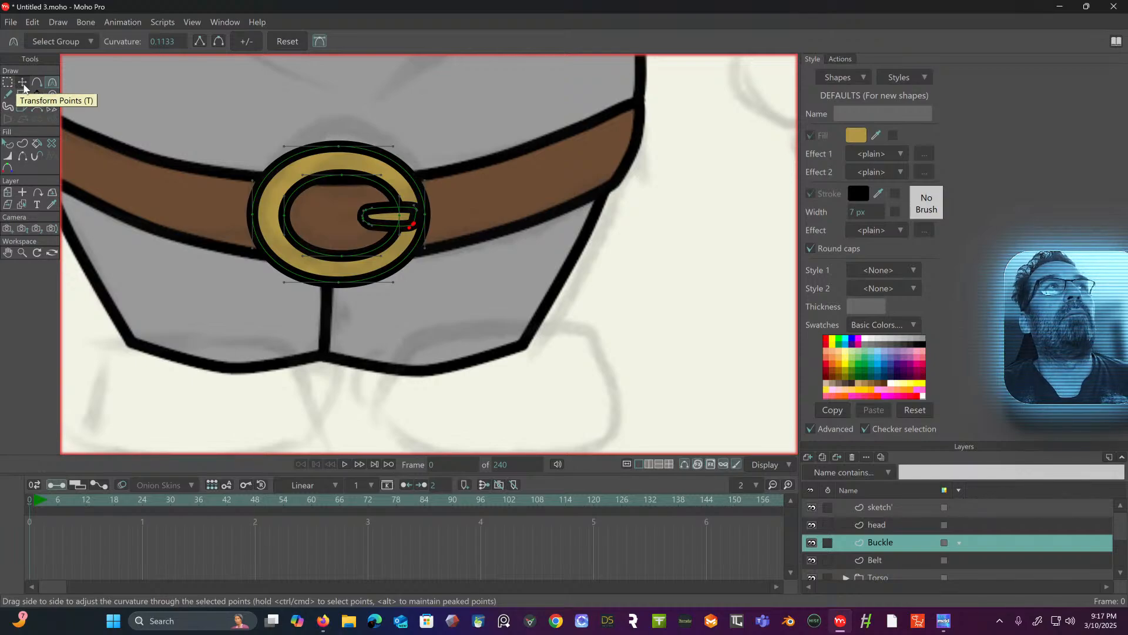
click(22, 83)
scroll(347, 196, down, 3)
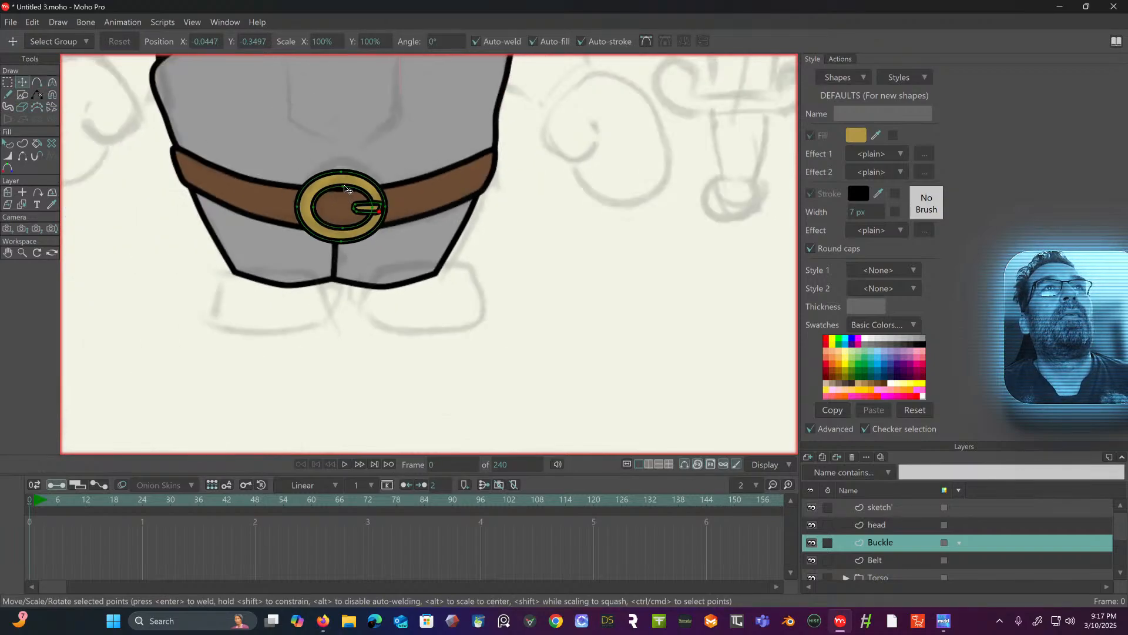
drag(347, 196, 393, 239)
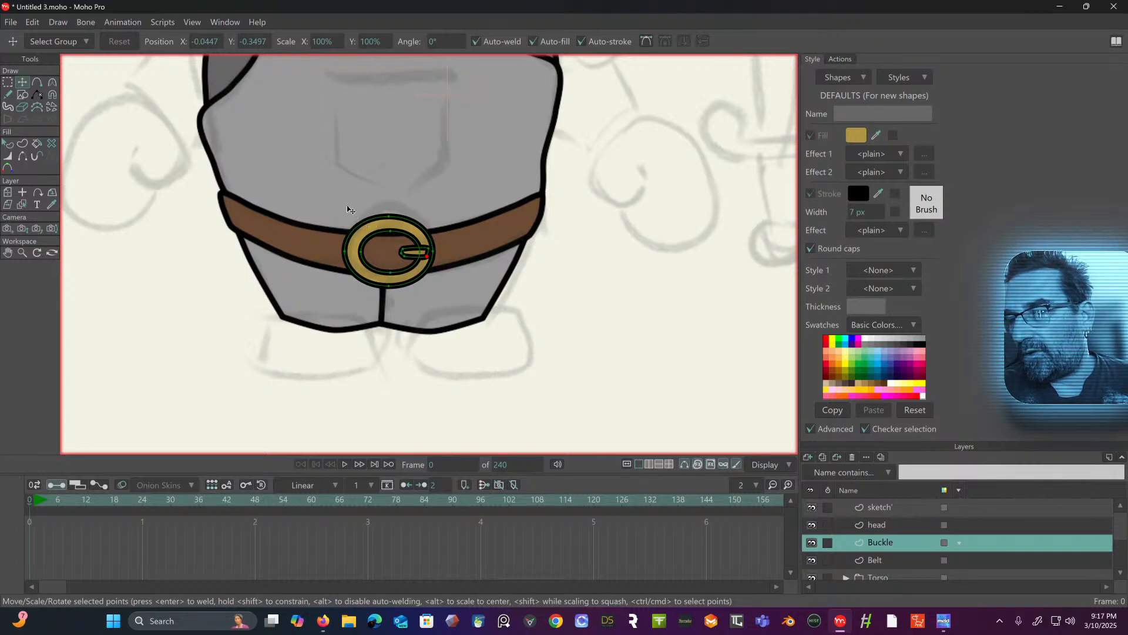
scroll(322, 209, down, 4)
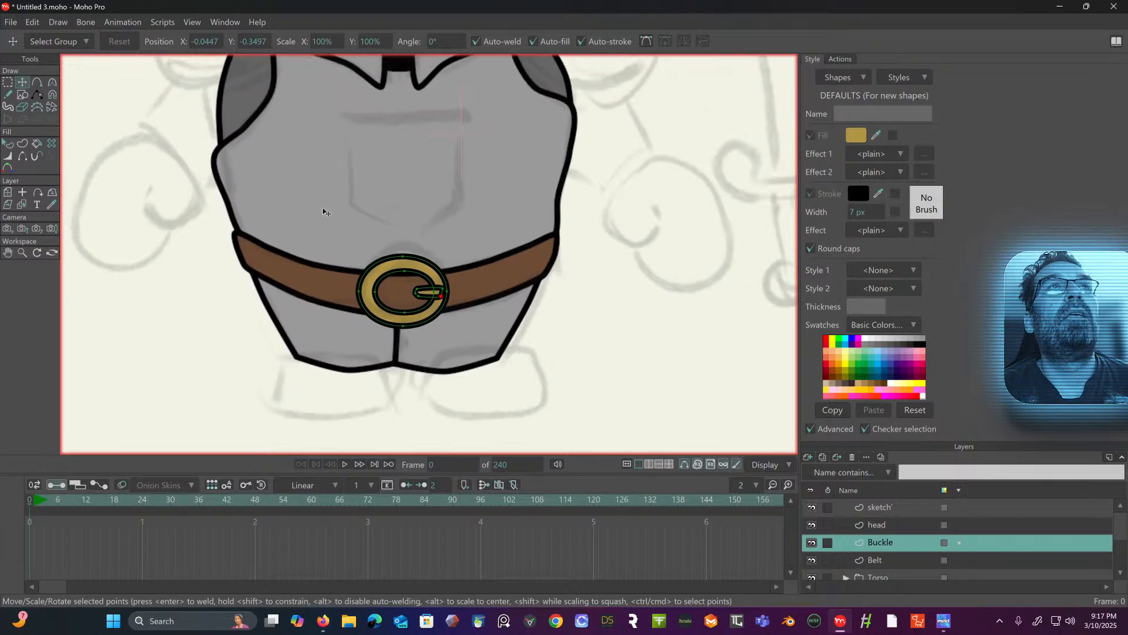
scroll(369, 237, up, 4)
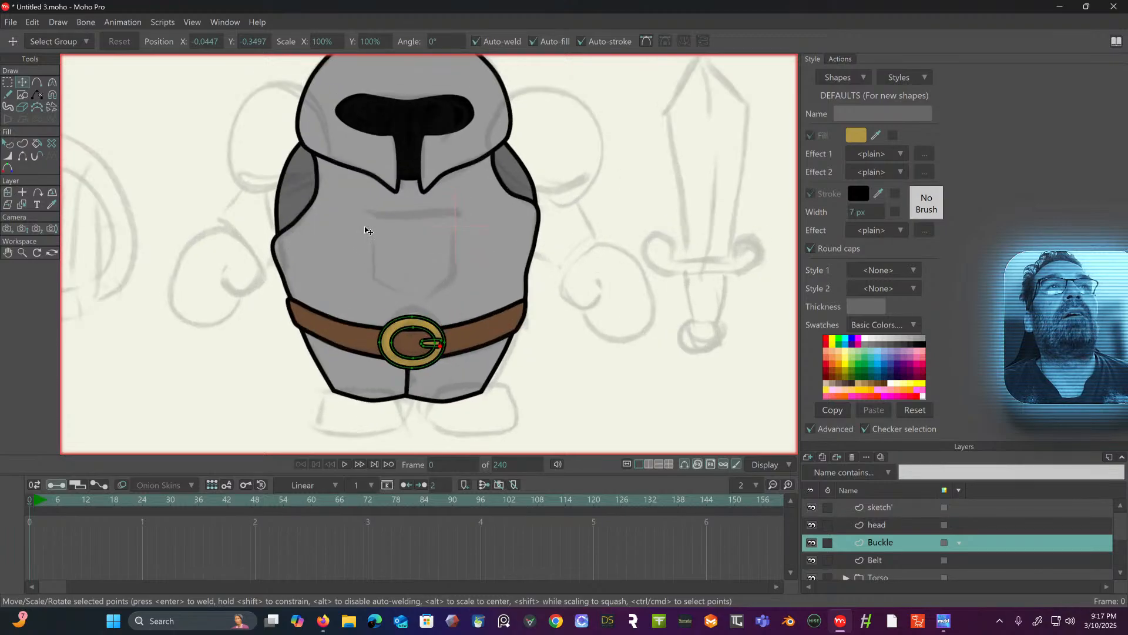
drag(369, 169, 387, 139)
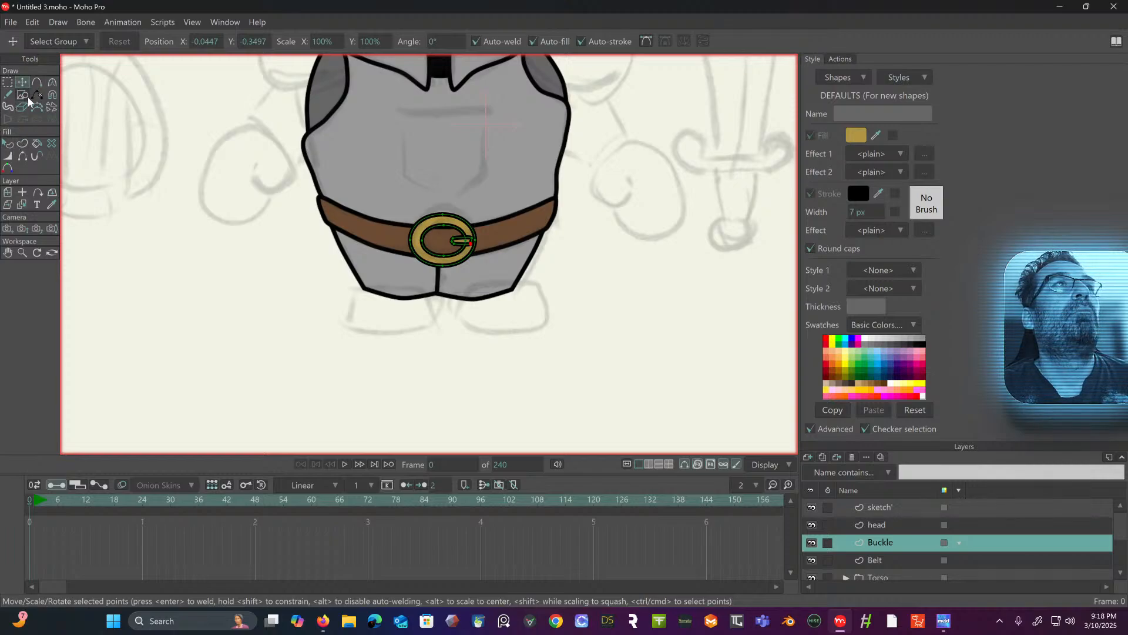
- Create a new vector layer directly above the Buckle layer and name it Boot R
click(37, 83)
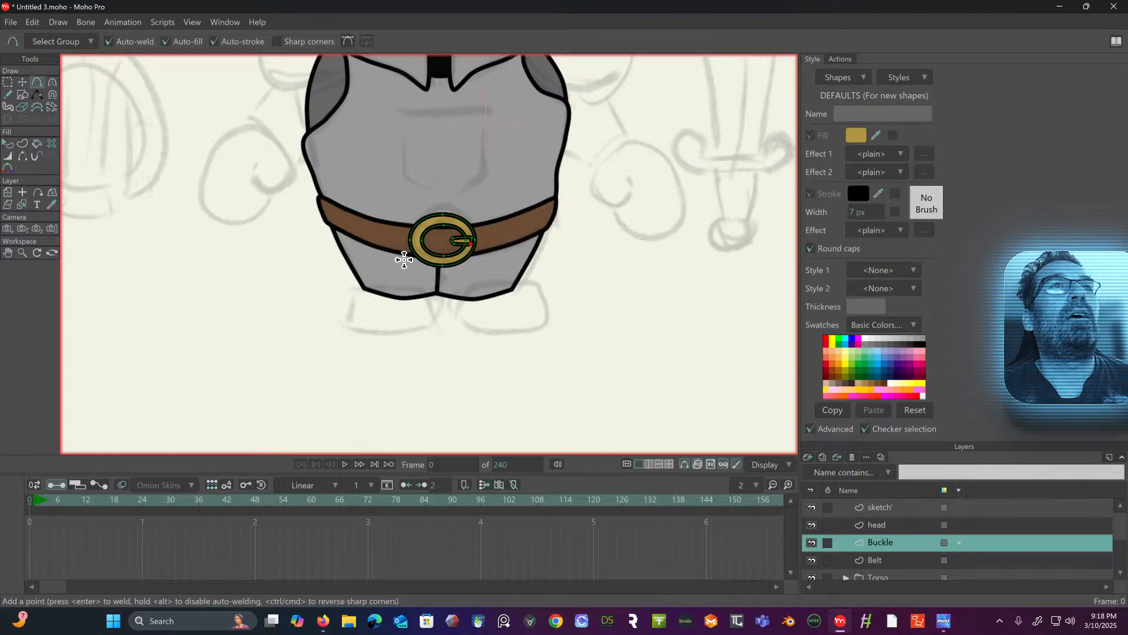
scroll(403, 258, up, 3)
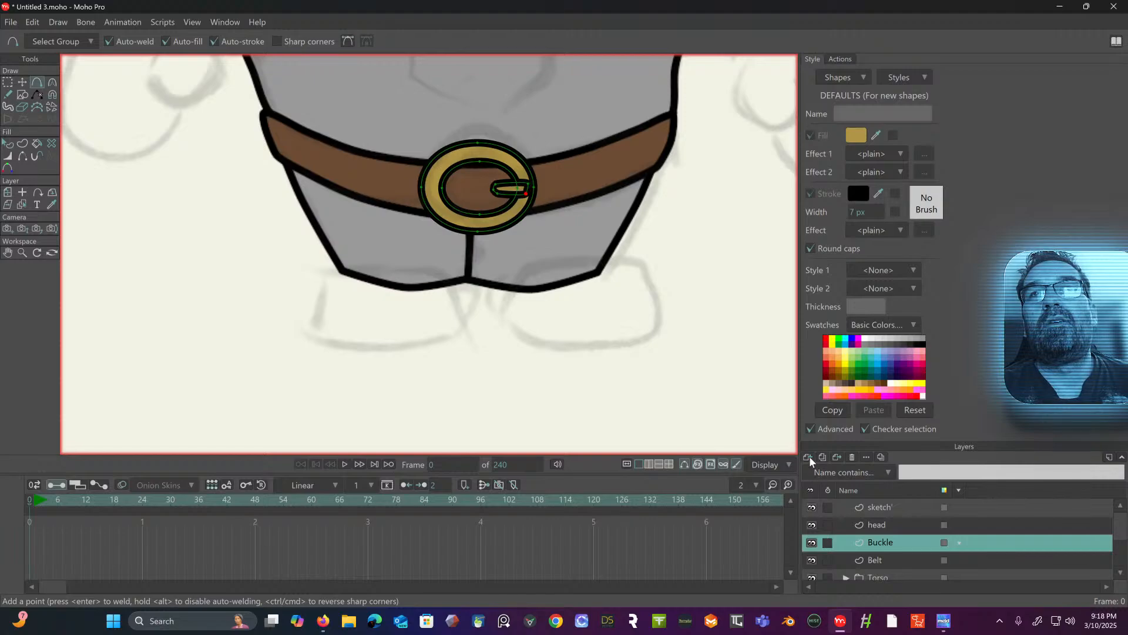
click(809, 457)
click(823, 438)
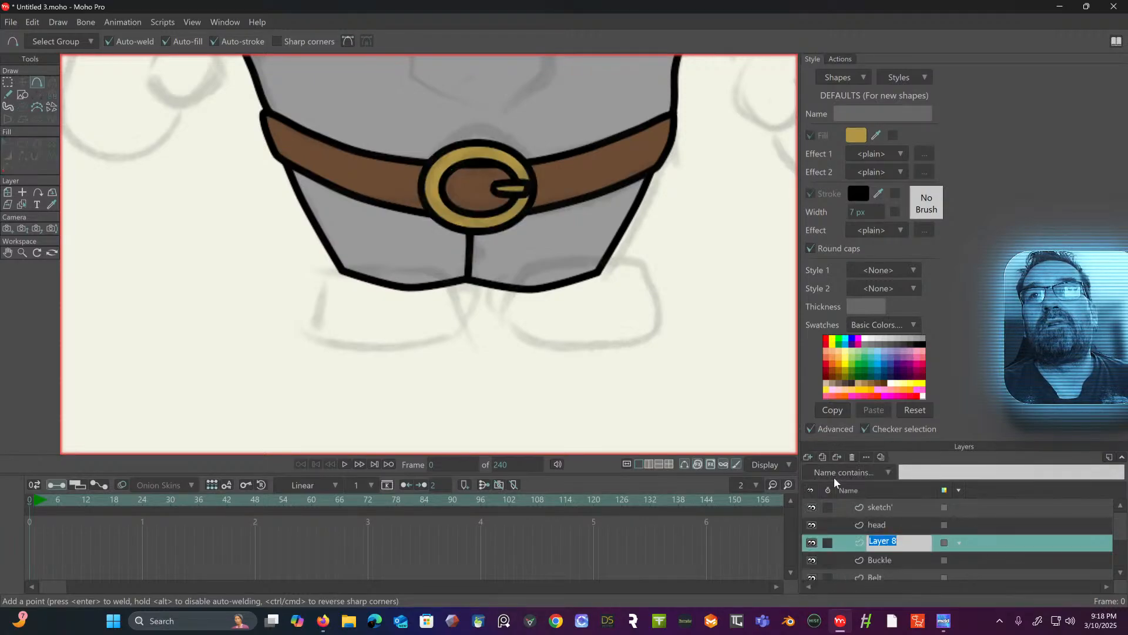
double_click(881, 541)
text(S)
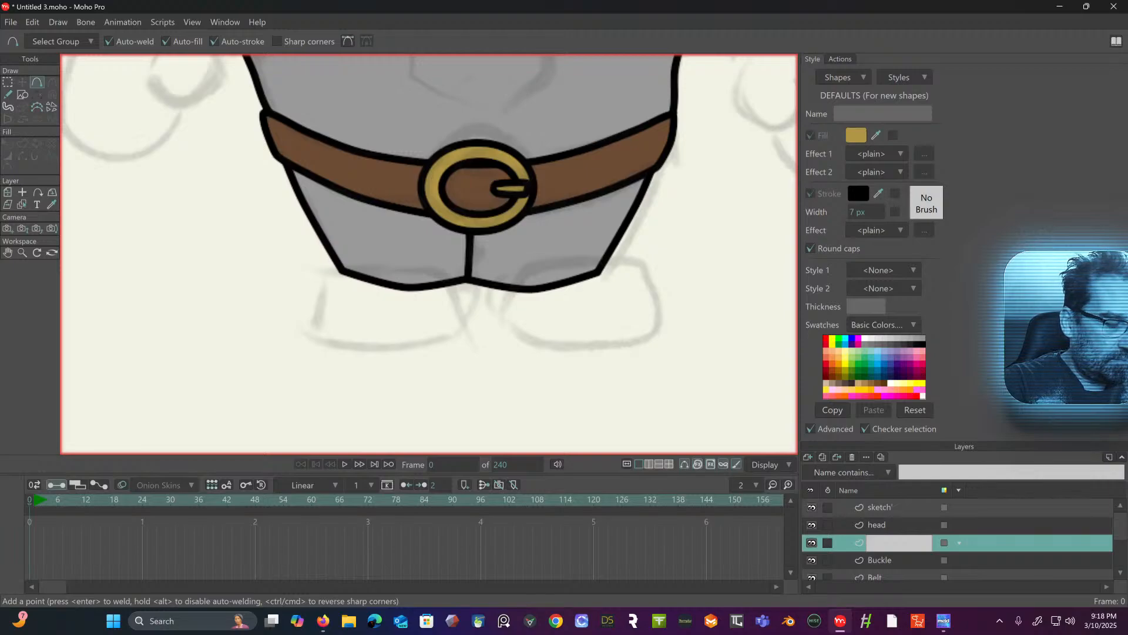
key(Return)
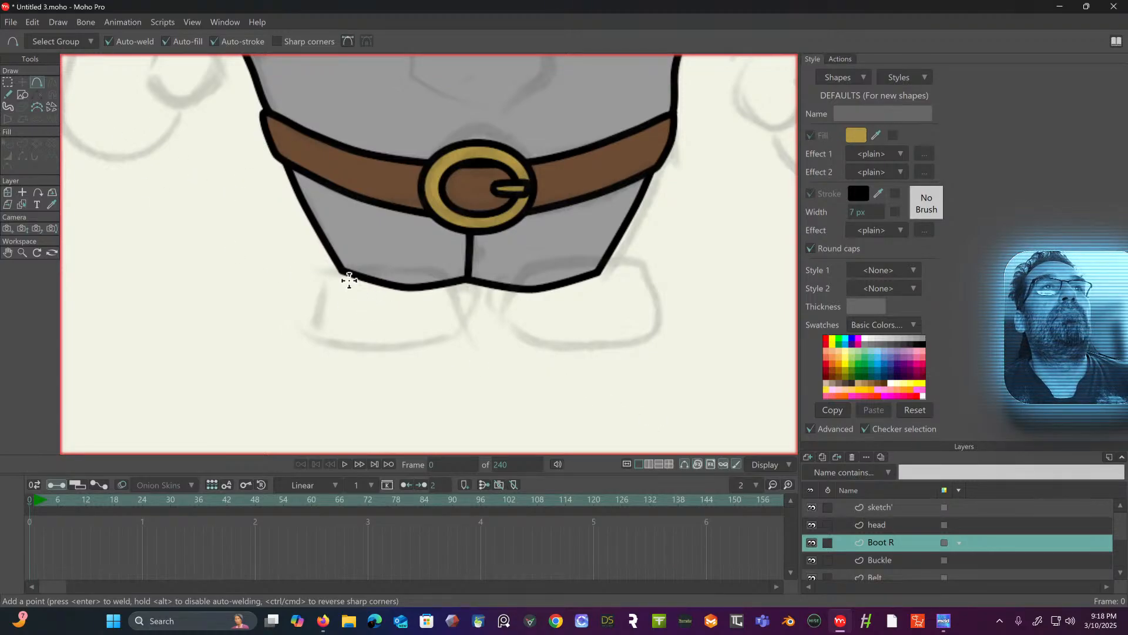
- Draw a closed boot shape with Add Point over the sketch's left foot, overlapping the leg's lower edge, and fill it with dark grey 505050
drag(329, 272, 459, 315)
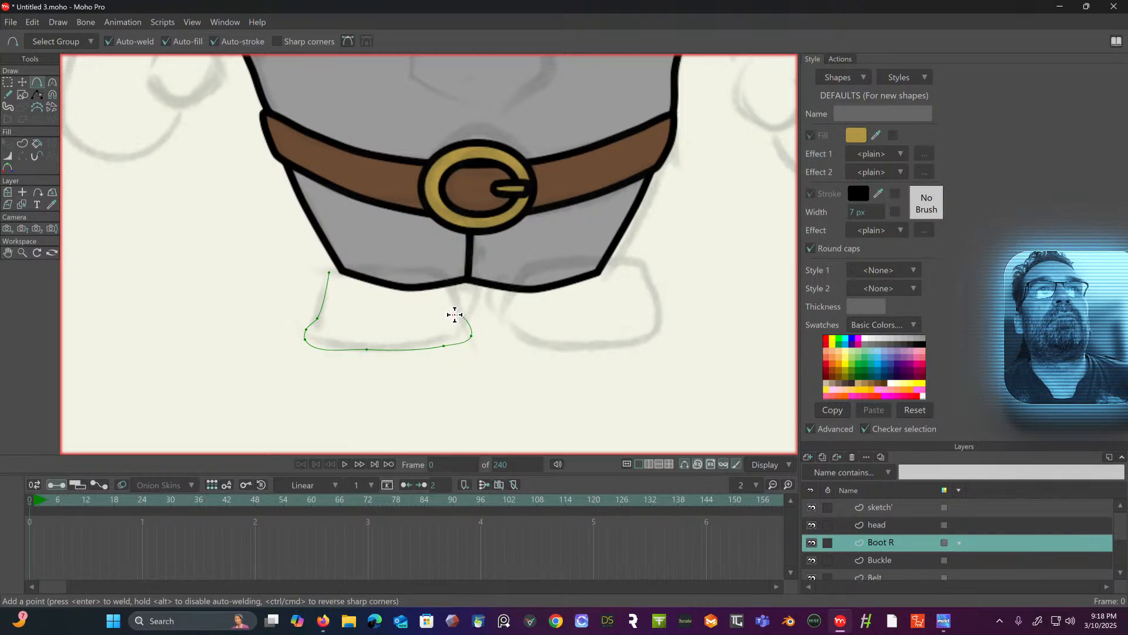
mouse_move(454, 314)
mouse_down()
mouse_move(434, 269)
mouse_move(329, 272)
mouse_up()
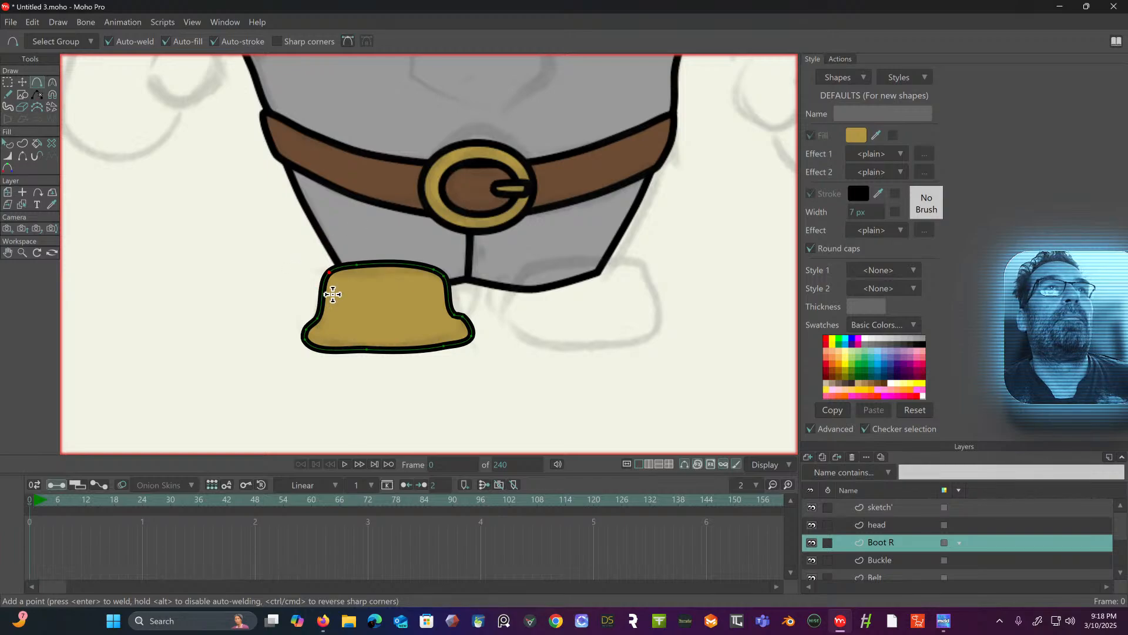
click(11, 147)
click(372, 299)
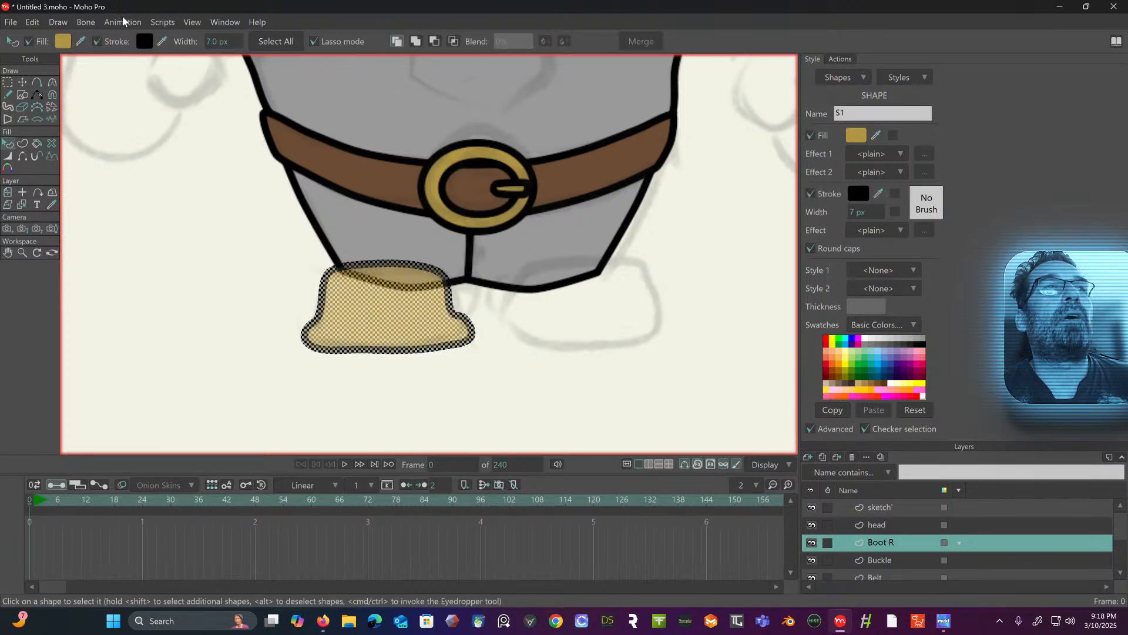
click(66, 40)
drag(758, 210, 708, 215)
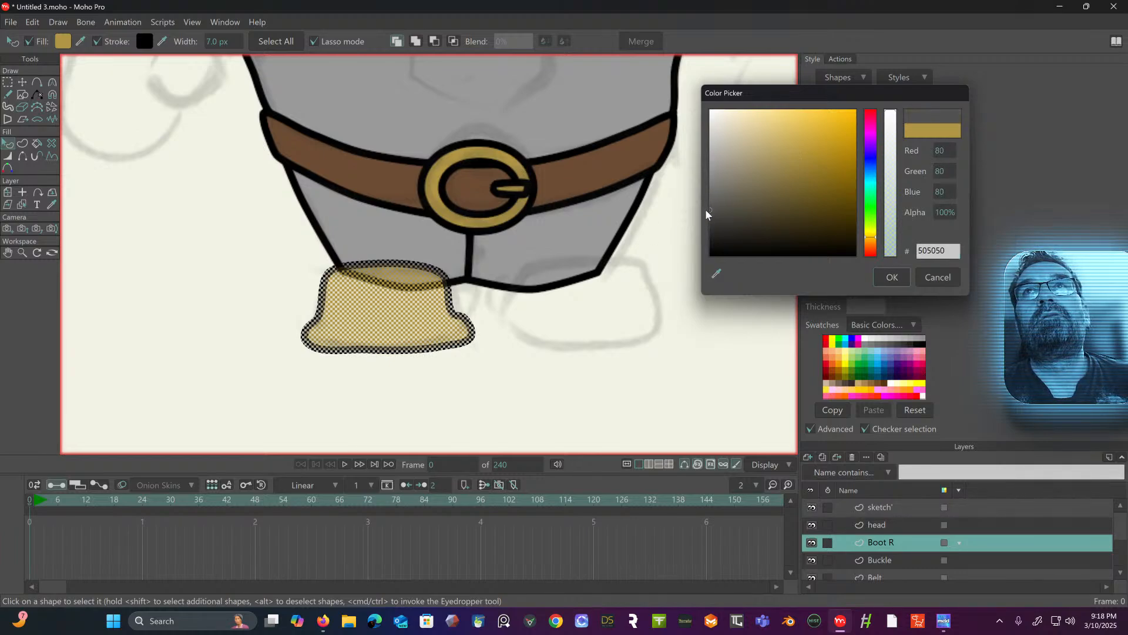
click(876, 279)
click(8, 82)
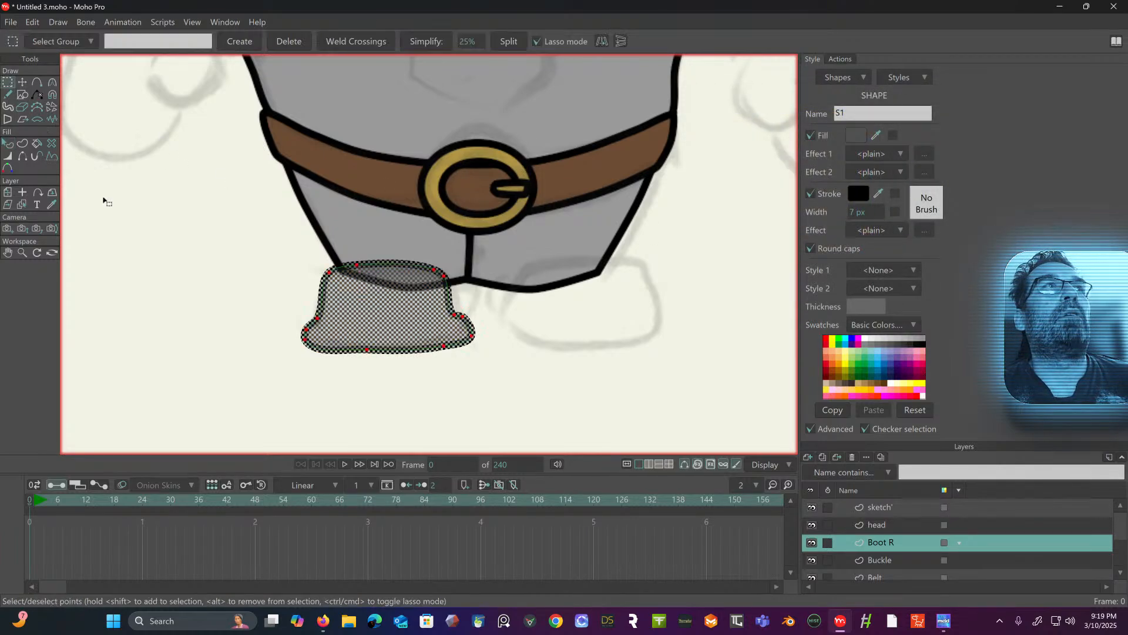
click(157, 253)
- Create a new vector layer directly above the Boot R layer and name it Boot back R
scroll(157, 254, down, 5)
drag(157, 254, 278, 259)
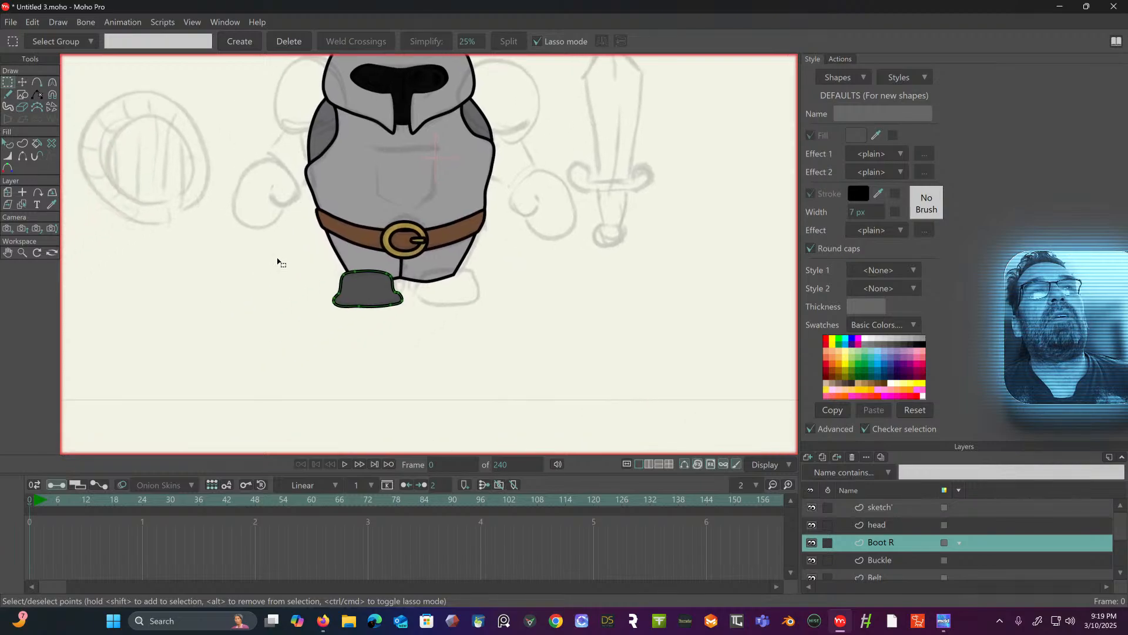
scroll(274, 264, up, 5)
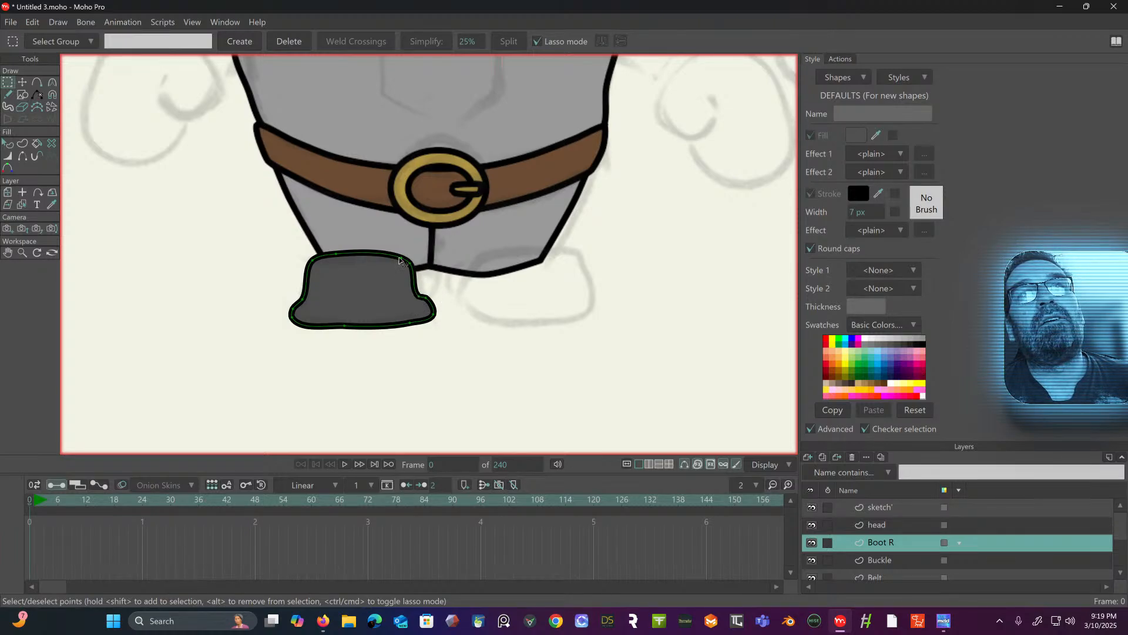
click(37, 82)
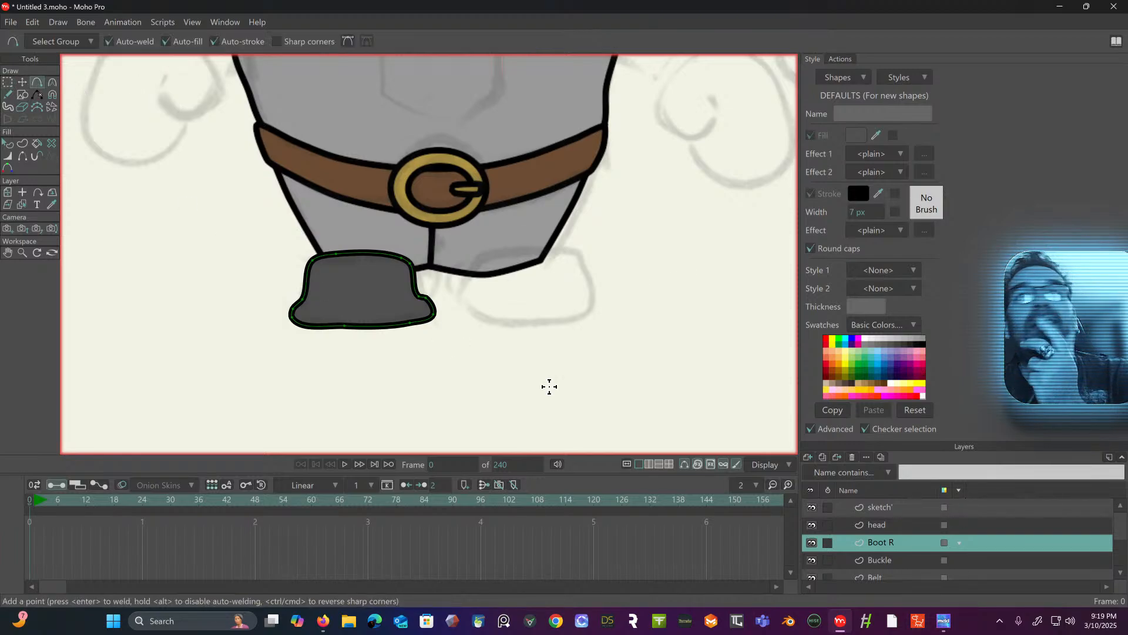
click(806, 458)
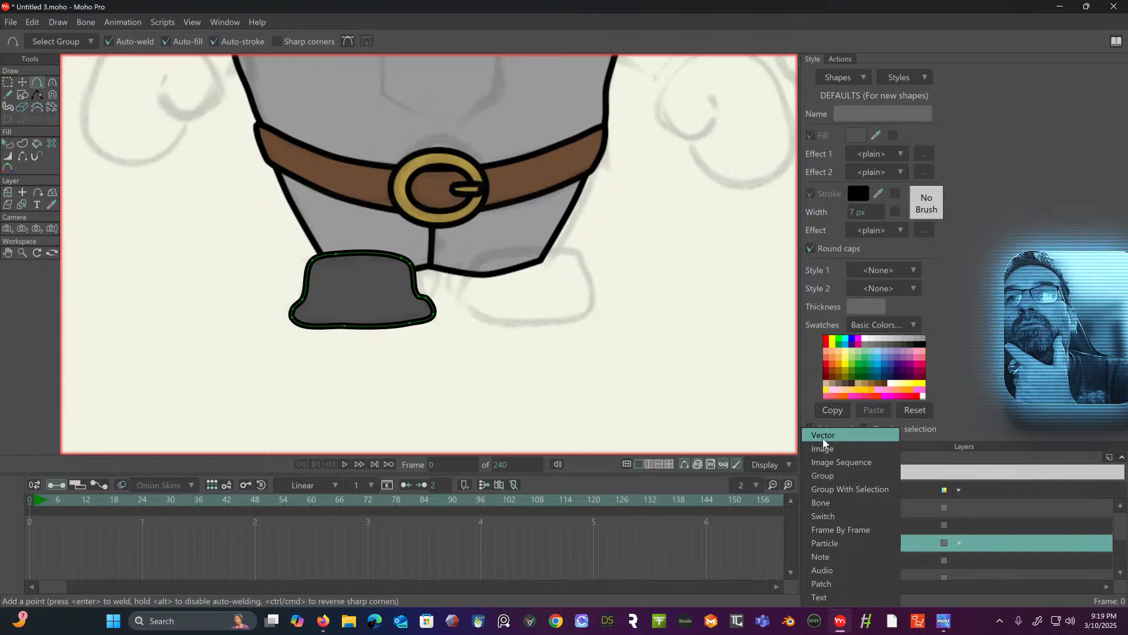
click(822, 436)
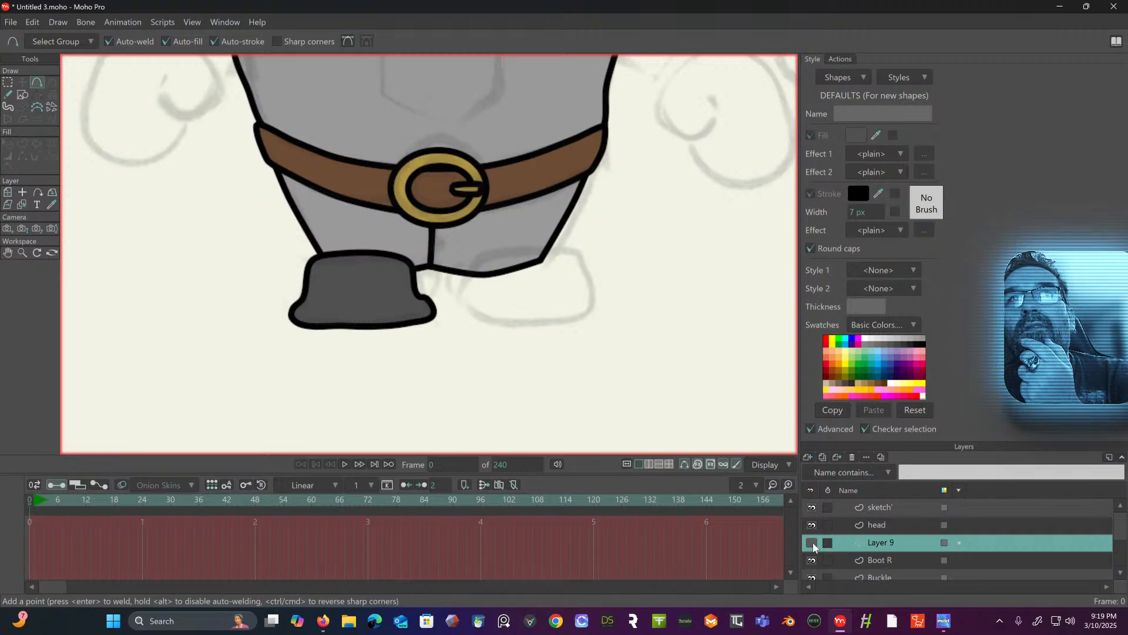
double_click(890, 543)
text(Boot back R)
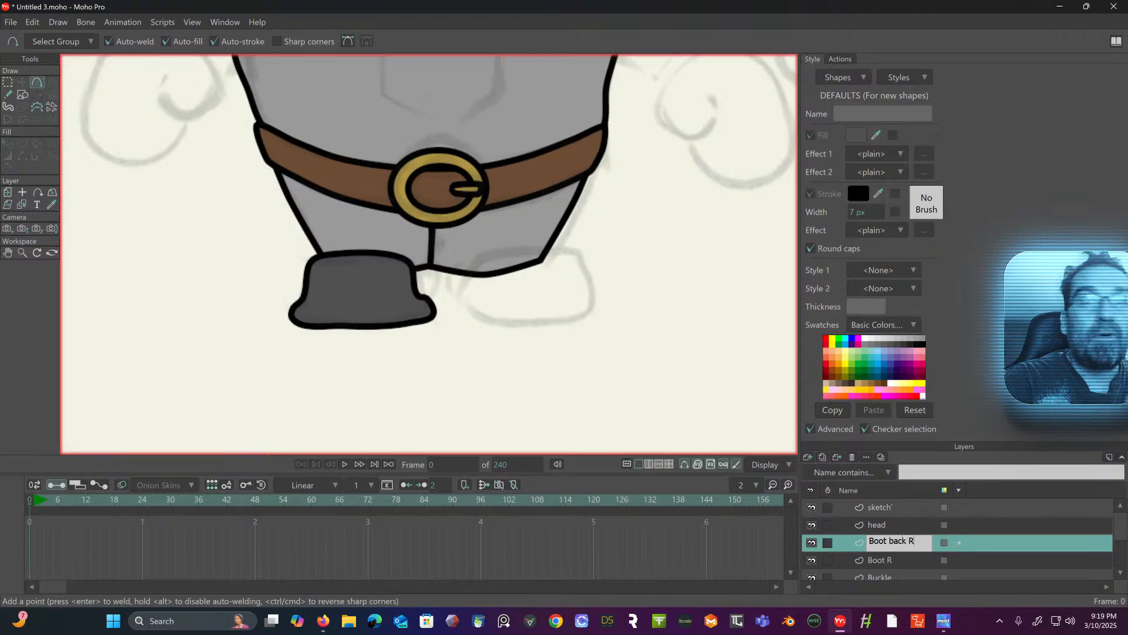
- Name the new layer "Boot back R" and place it directly below the Boot R layer
key(Return)
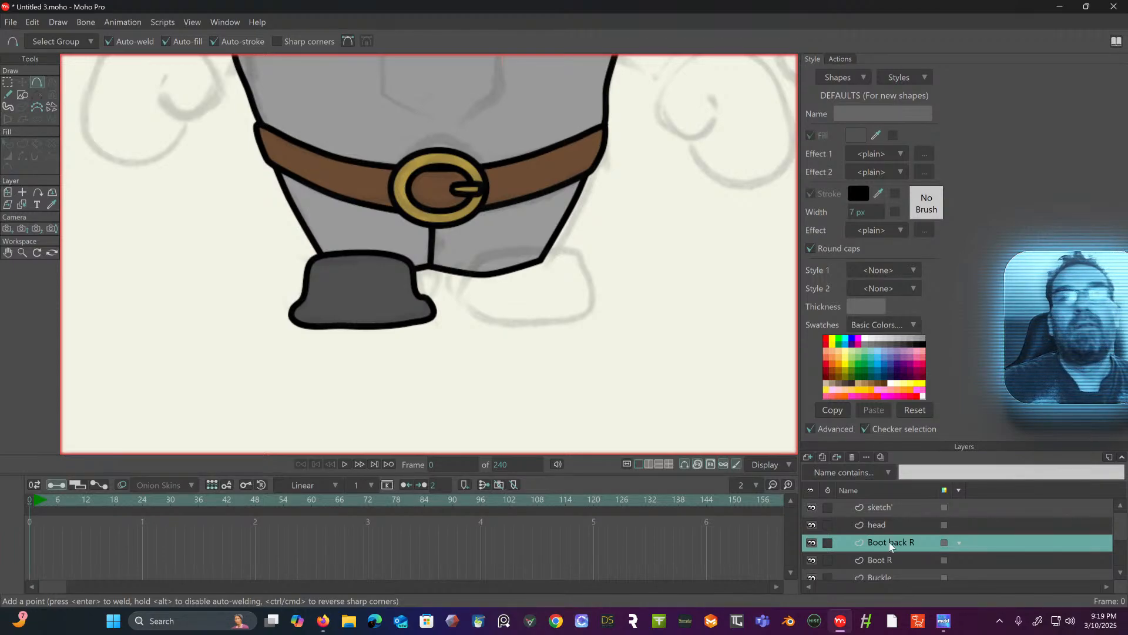
drag(896, 549, 893, 563)
scroll(905, 549, down, 1)
scroll(905, 549, down, 1)
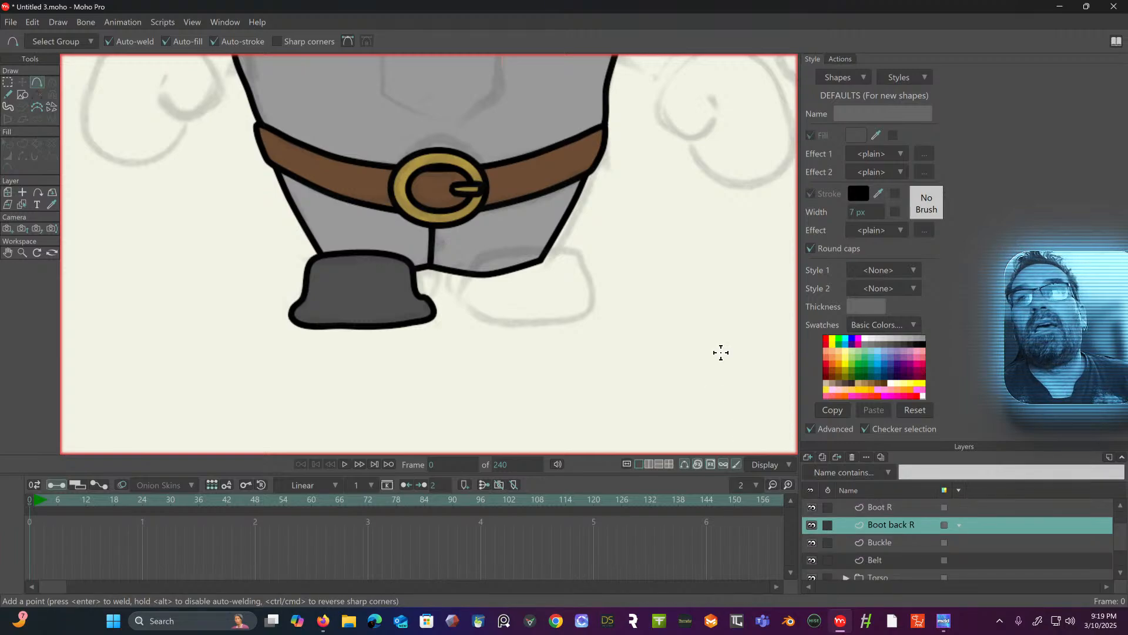
- Draw a closed rounded shape on the Boot back R layer, extending just past the boot's inner side
scroll(446, 265, up, 3)
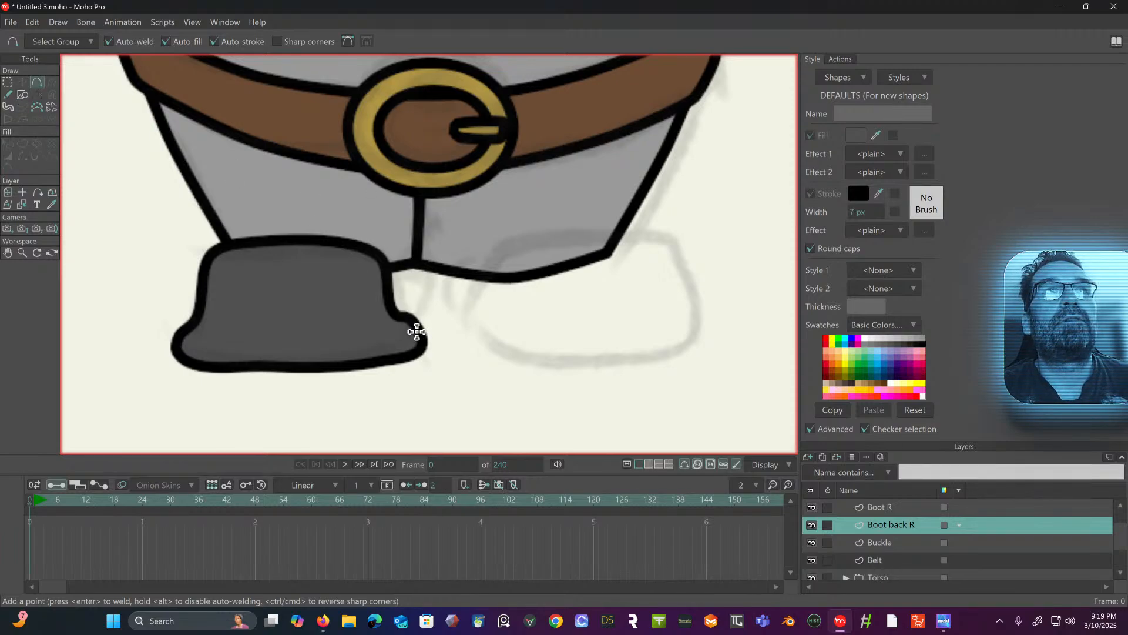
drag(414, 330, 426, 275)
drag(427, 275, 415, 330)
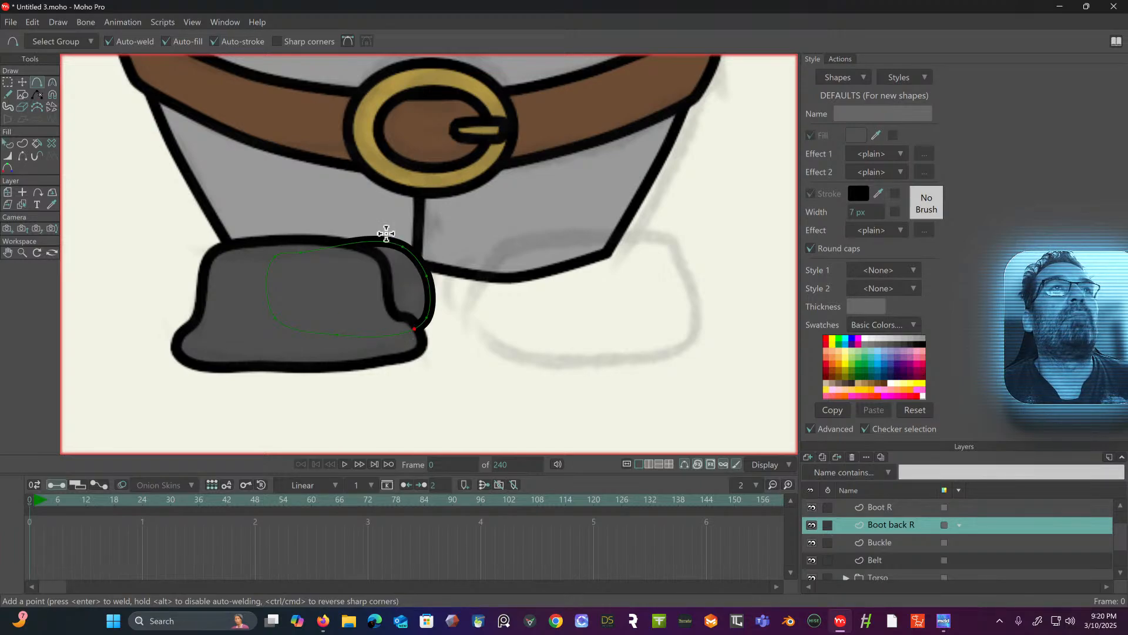
- Sharpen the curvature at the boot back's upper inner corner and undo the last curvature change at its lower corner
click(7, 83)
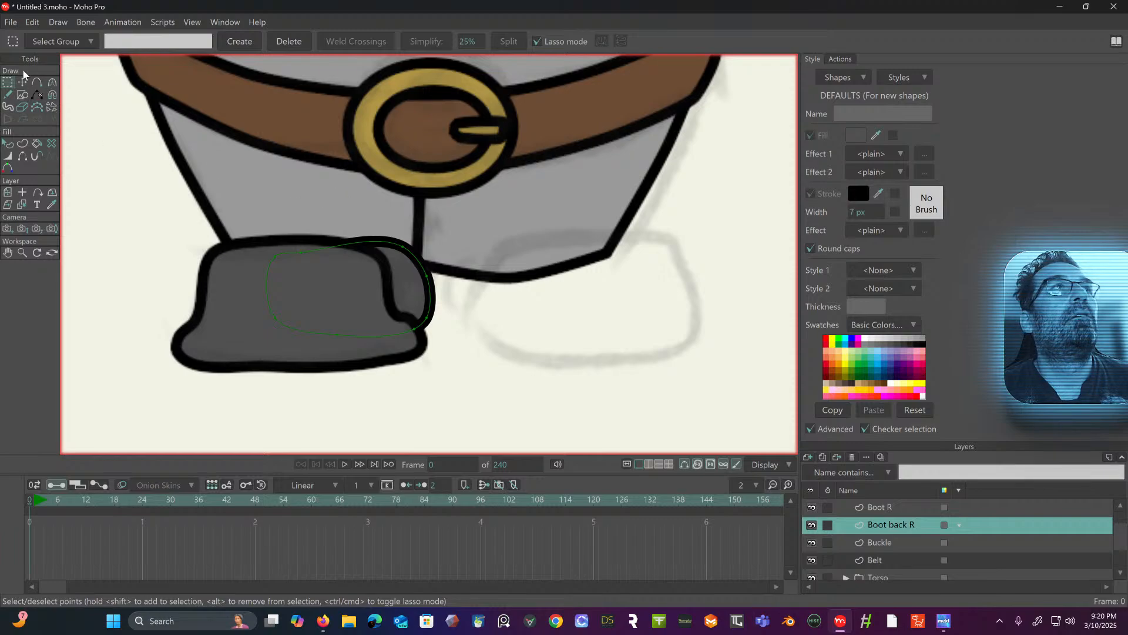
click(57, 88)
drag(404, 251, 139, 282)
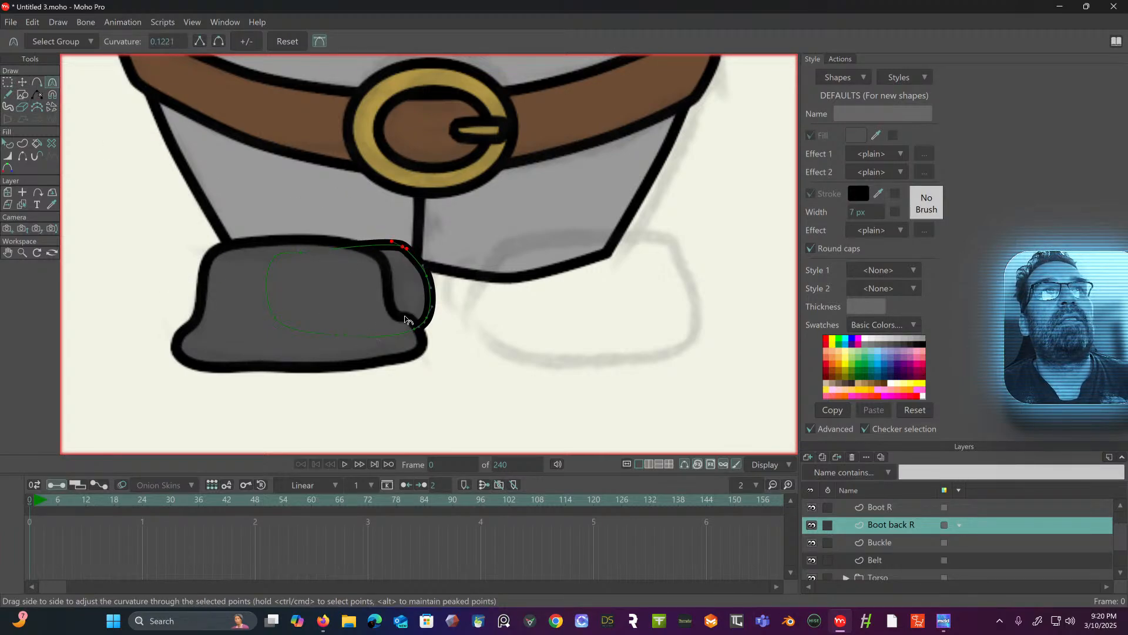
drag(425, 324, 26, 292)
key(ctrl+z)
- Reposition the boot back's points to fit closely behind the boot, and move its layer below Leg R
click(23, 83)
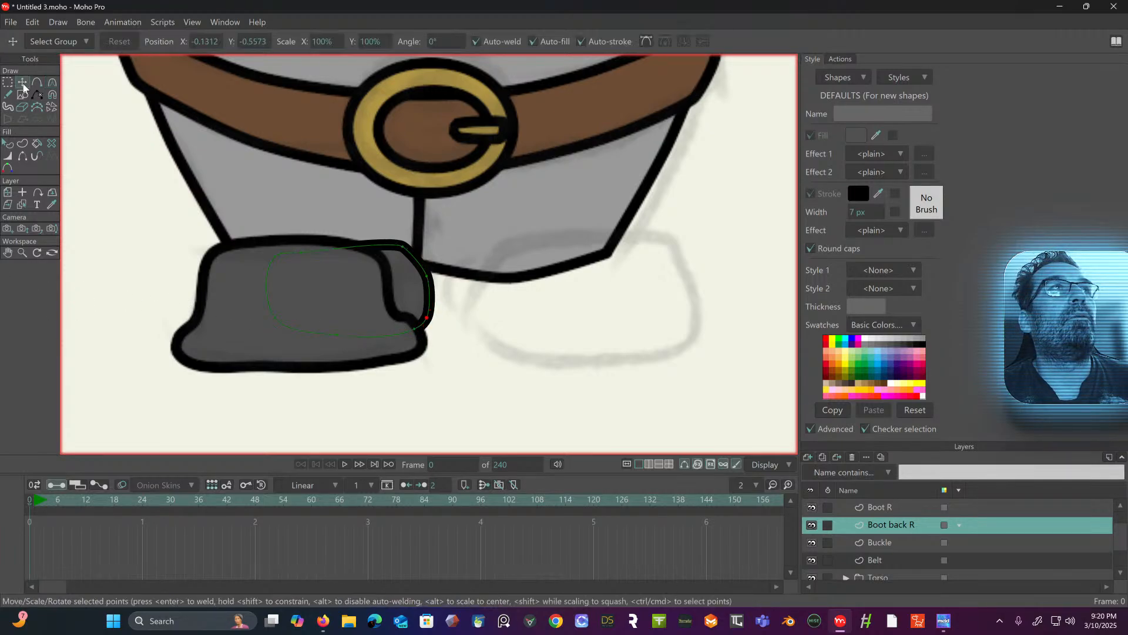
click(415, 331)
drag(415, 331, 426, 318)
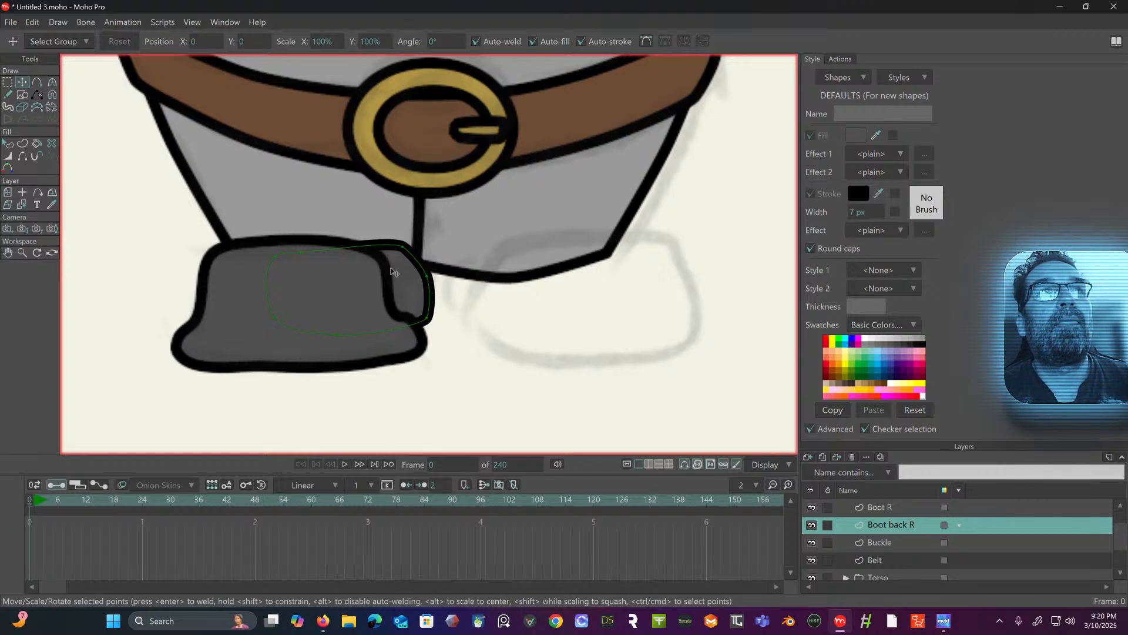
click(347, 330)
drag(347, 333, 355, 331)
drag(302, 253, 416, 281)
drag(424, 320, 406, 324)
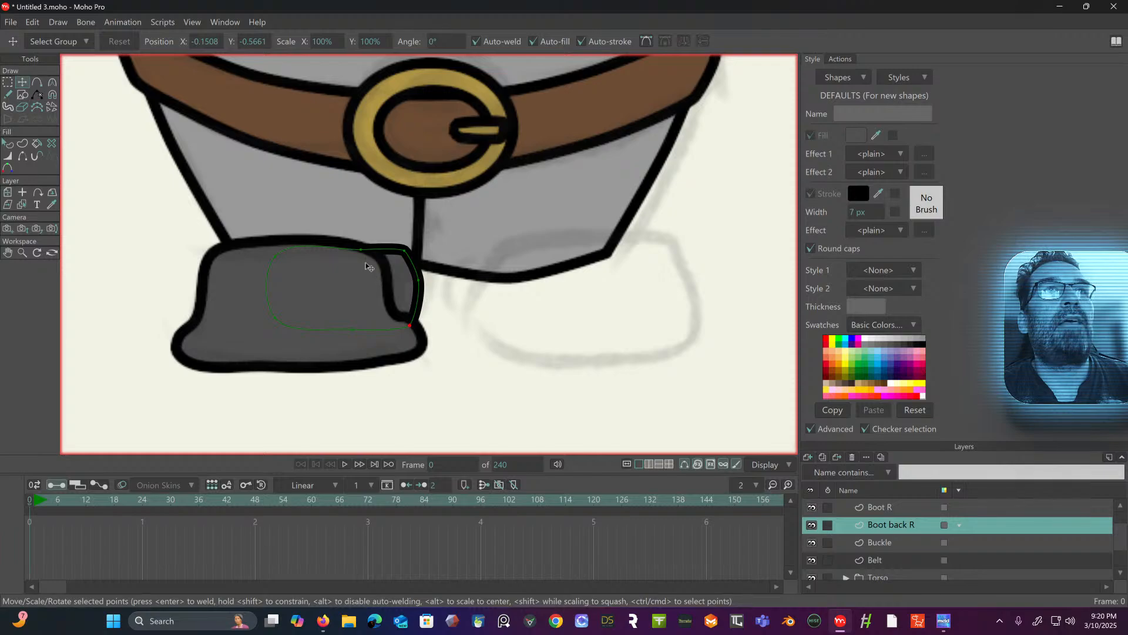
drag(407, 252, 355, 245)
scroll(854, 491, down, 1)
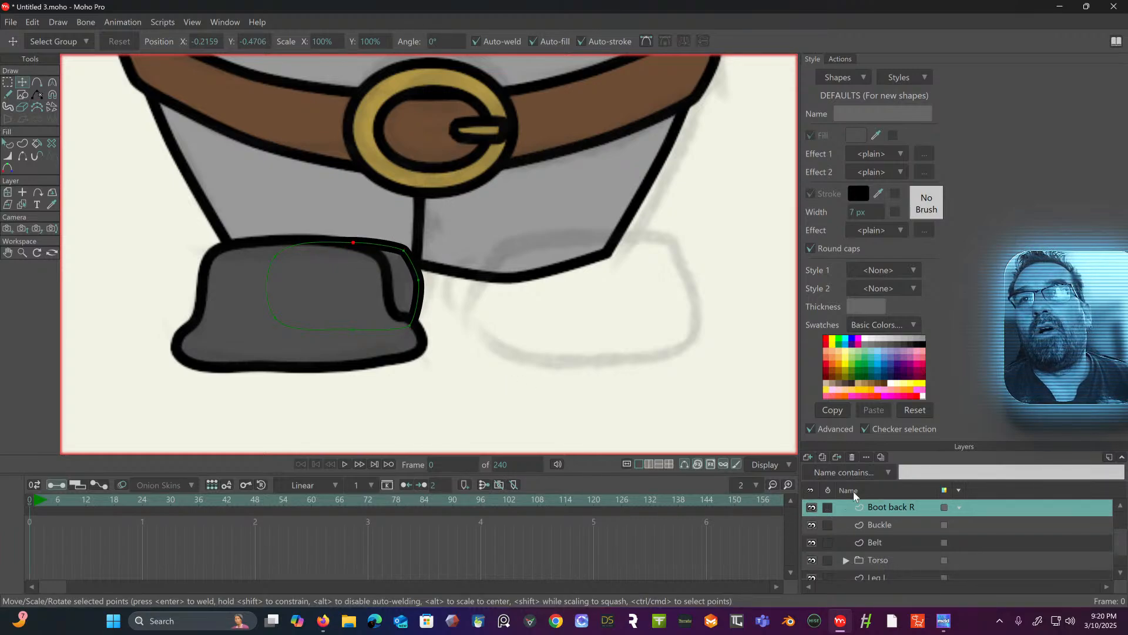
drag(915, 508, 890, 562)
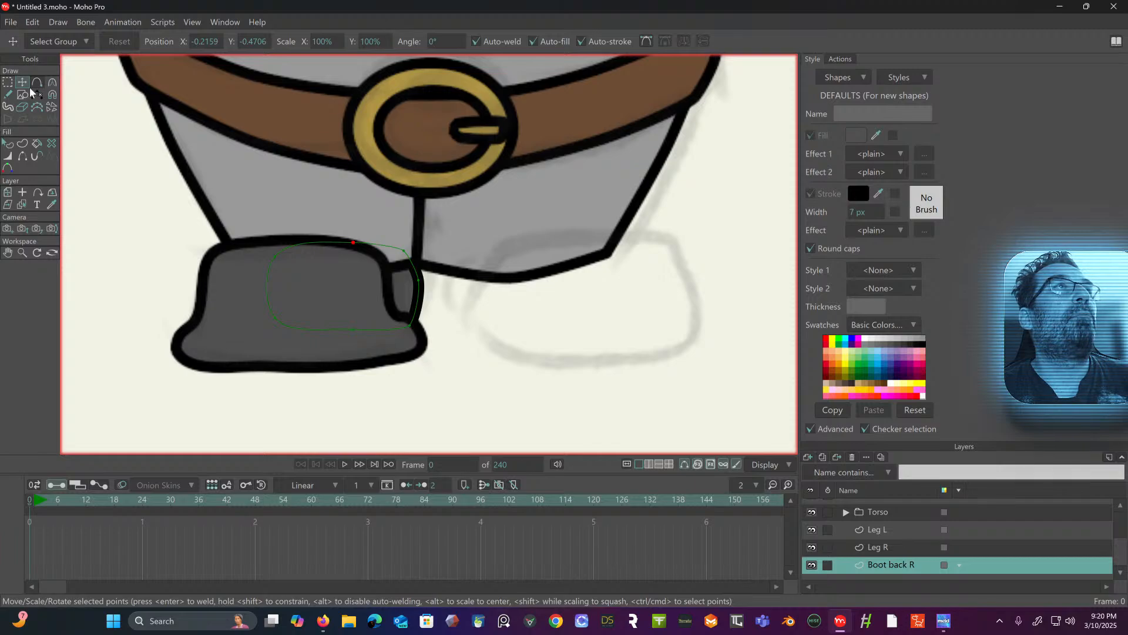
- Hide the stroke on Boot R's inner edge, where the front of the boot meets its back
click(22, 156)
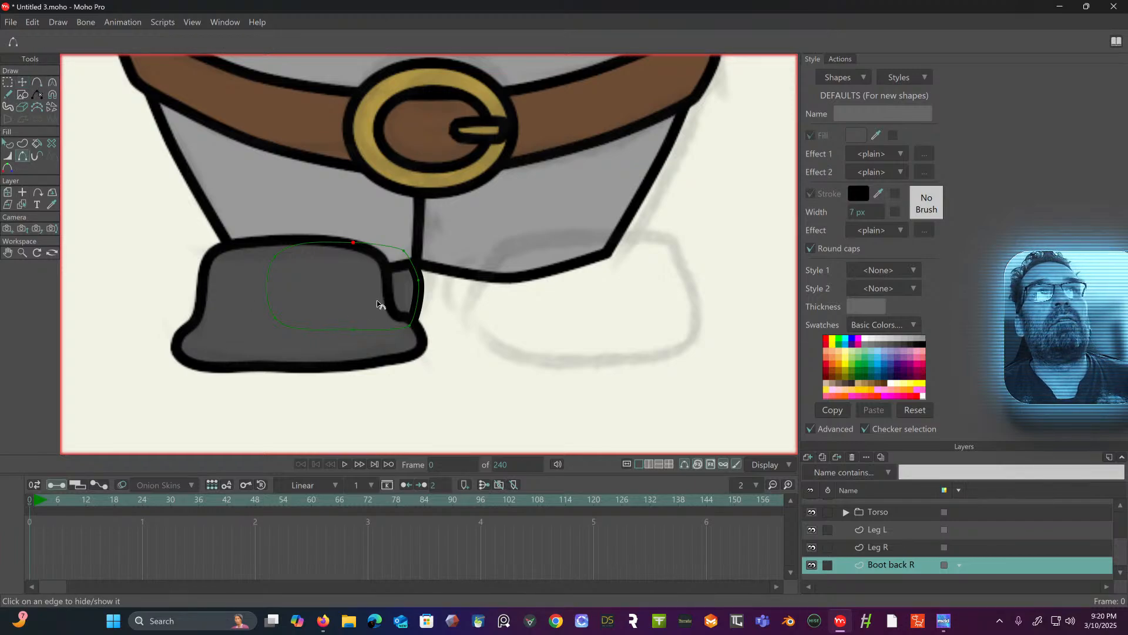
scroll(915, 526, up, 3)
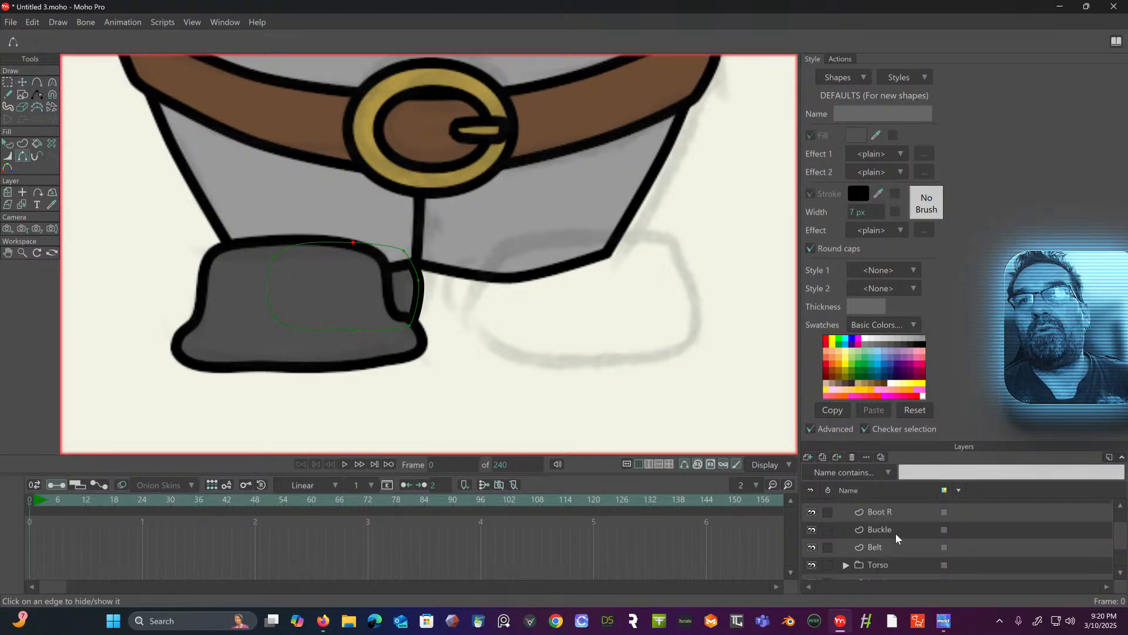
click(880, 510)
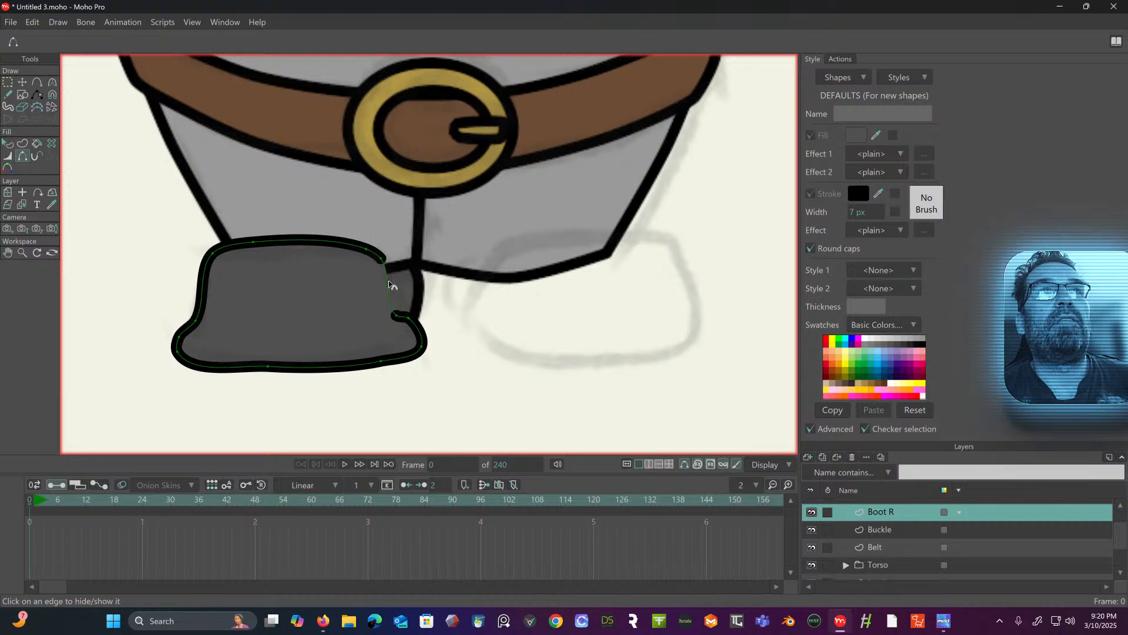
- Reposition the Boot R points at both ends of the hidden edge to blend into the boot back
click(24, 81)
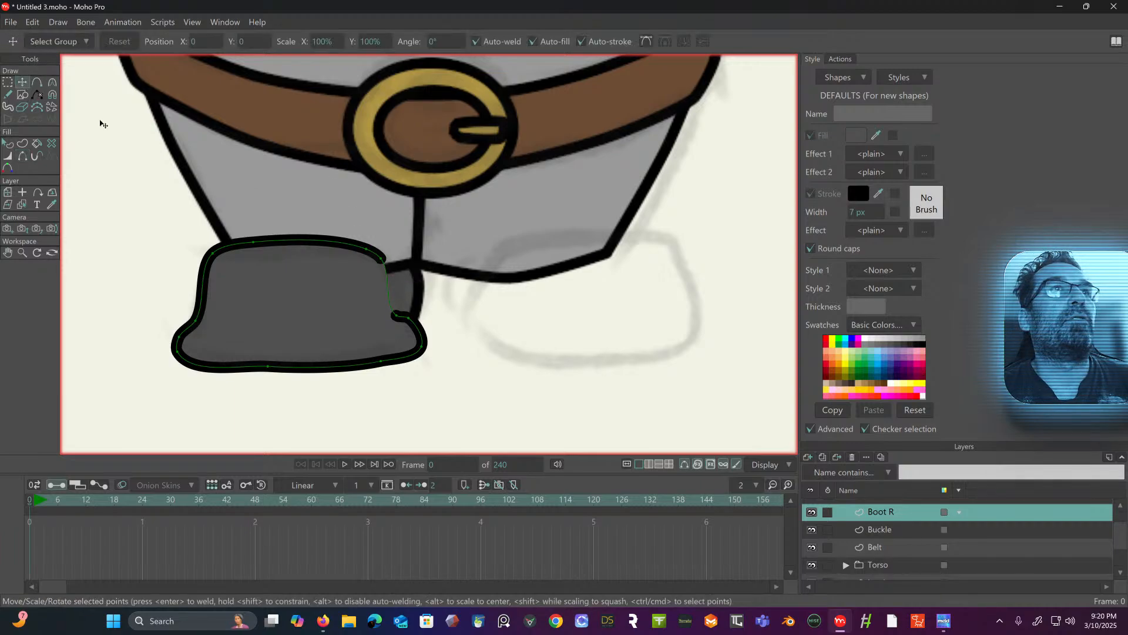
drag(388, 269, 366, 253)
drag(396, 314, 408, 316)
scroll(336, 272, down, 2)
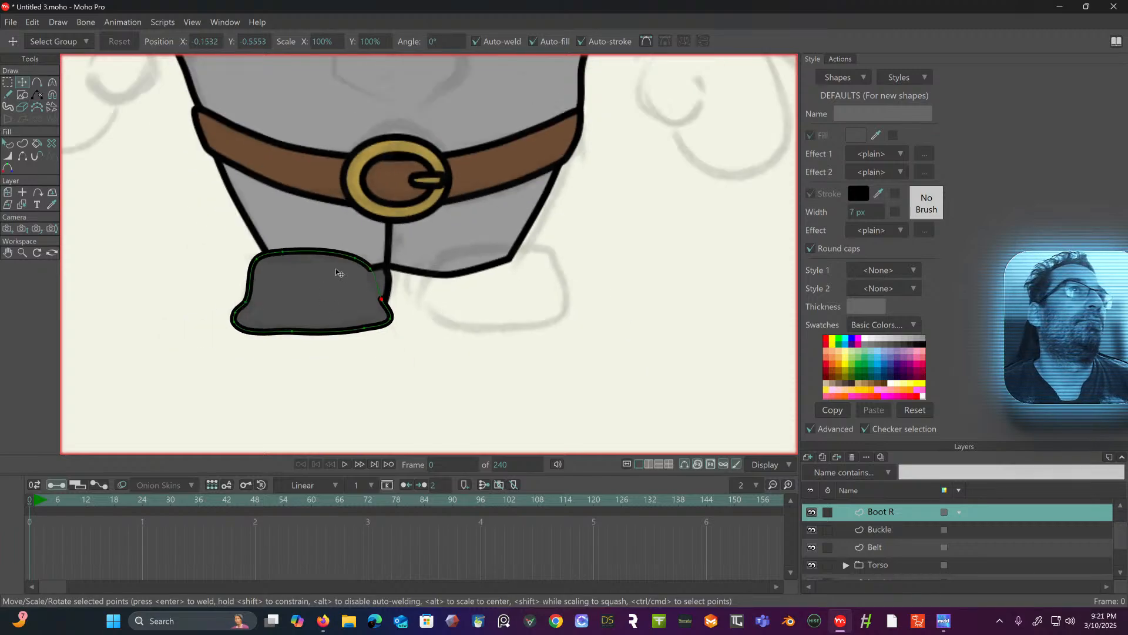
- Draw a sole line across the lower part of Boot R and adjust the curvature near its outer end
scroll(339, 273, up, 2)
click(38, 82)
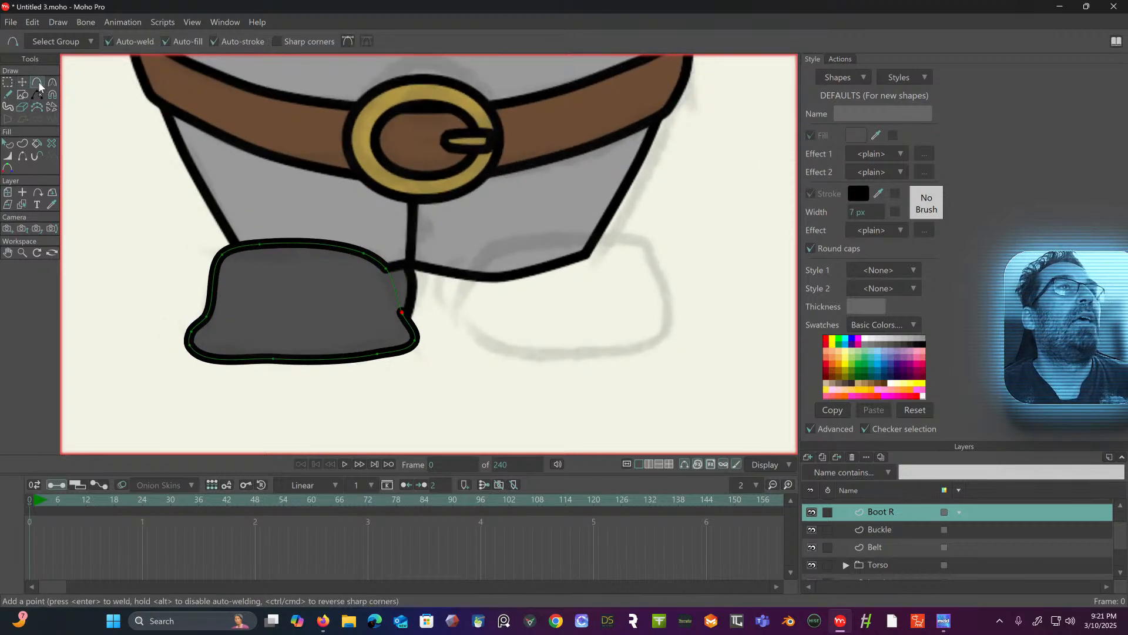
drag(190, 329, 397, 332)
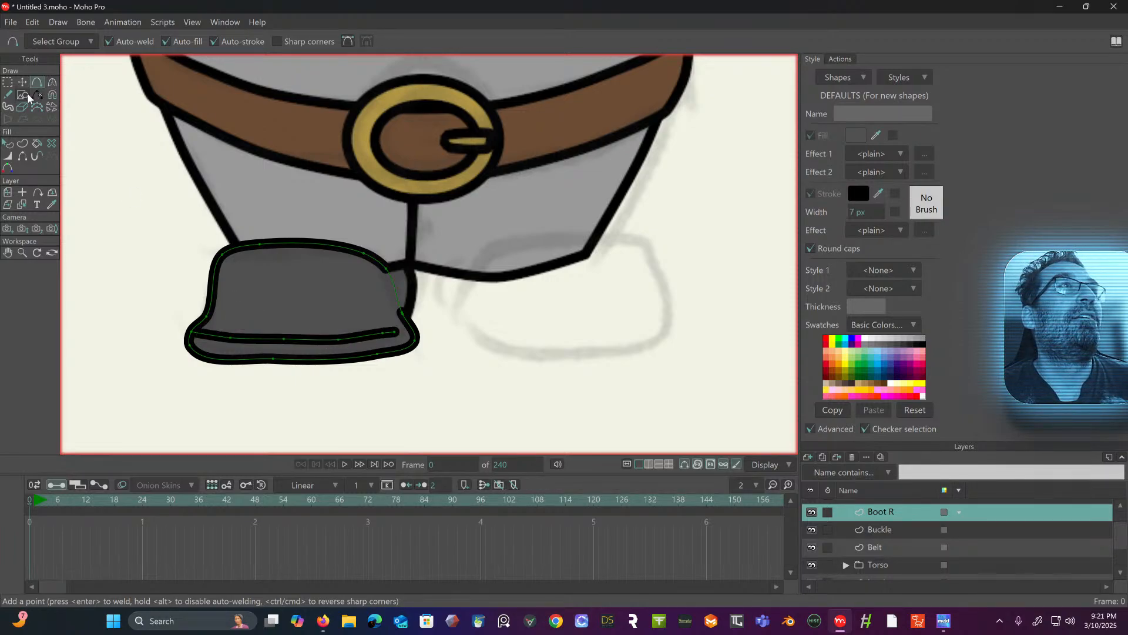
click(53, 82)
drag(229, 339, 128, 339)
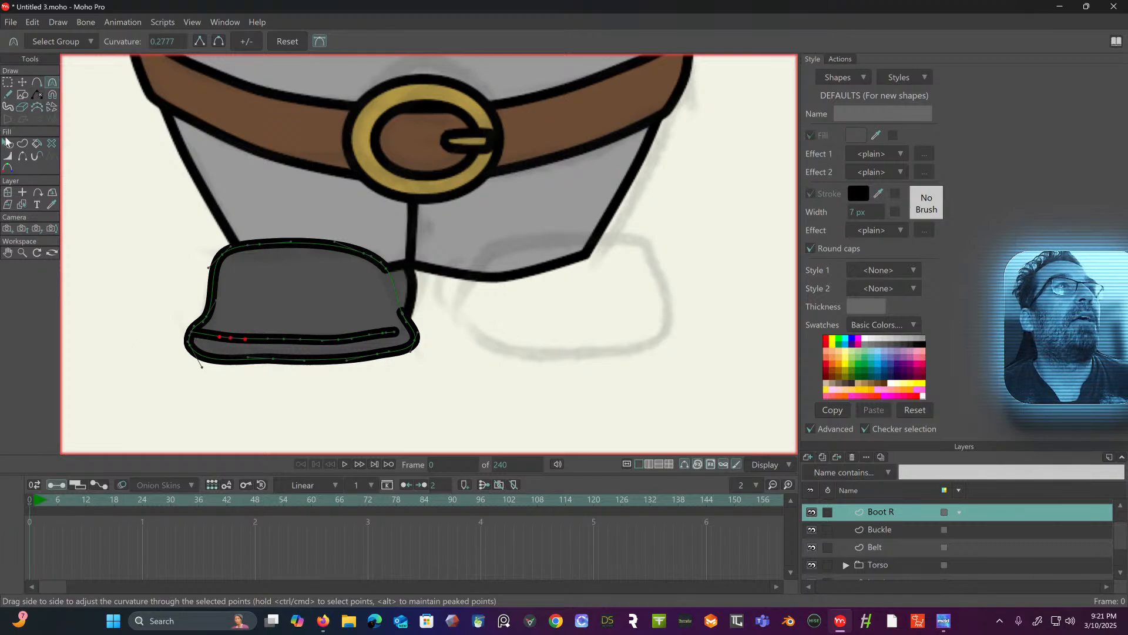
- Thin the sole line with the Line Width tool, tapering its points and the adjoining outline points
click(8, 156)
drag(386, 335, 327, 342)
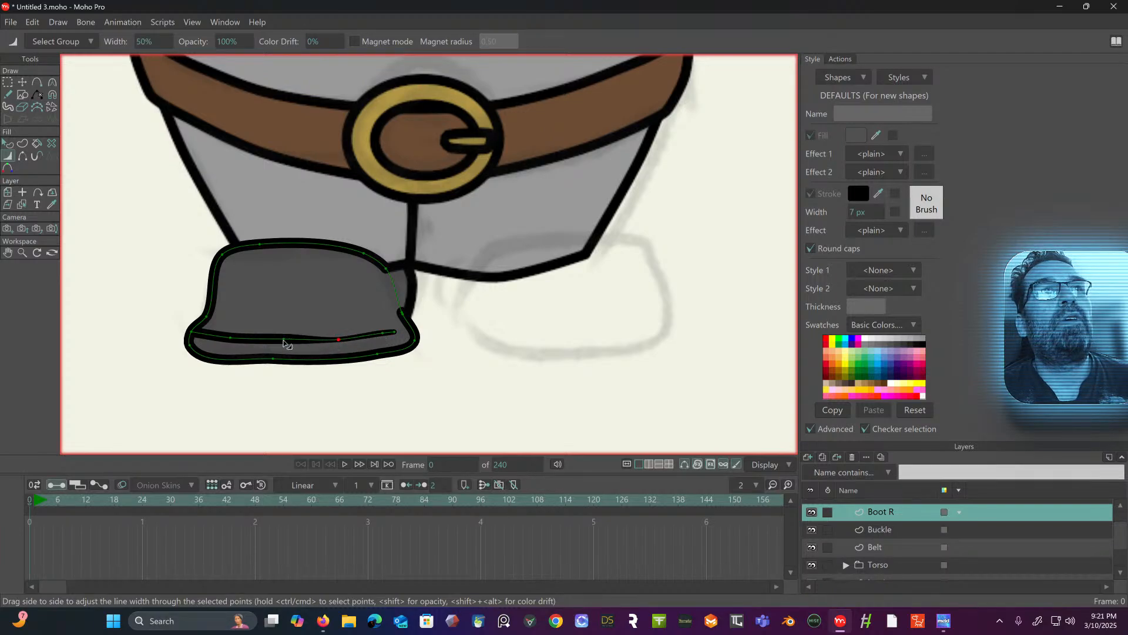
drag(230, 338, 185, 334)
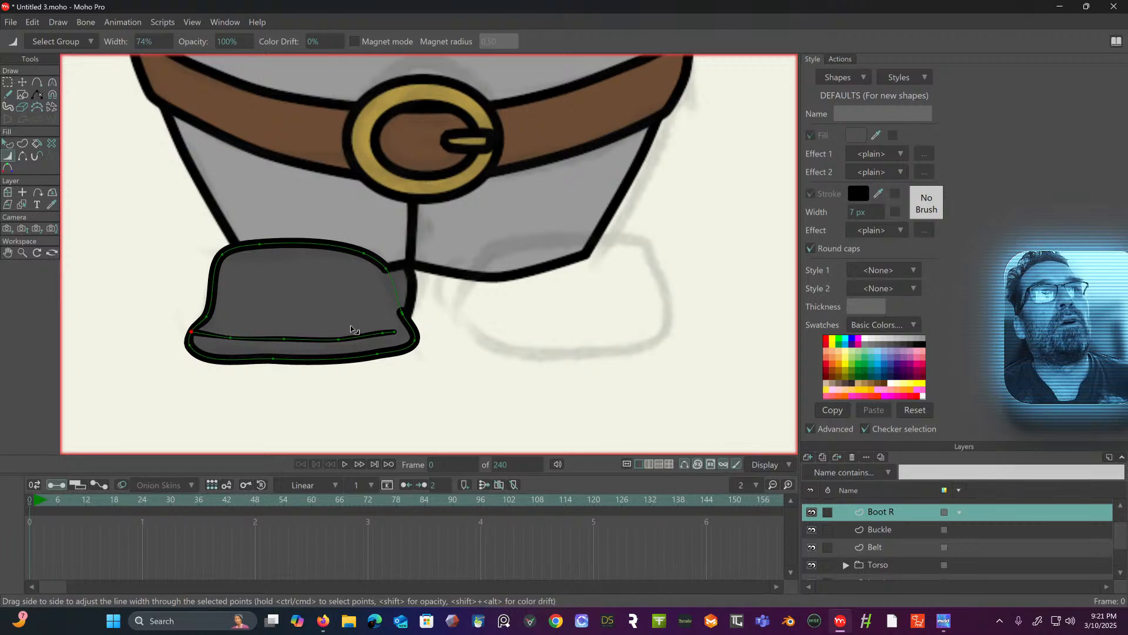
drag(377, 354, 381, 356)
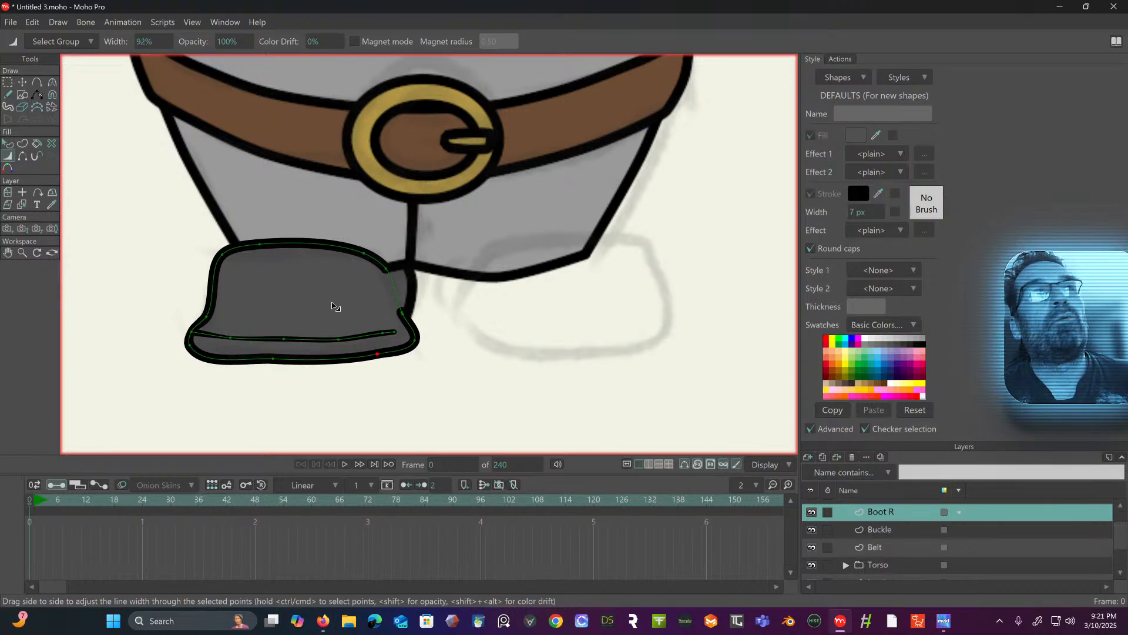
- Shift the middle point of the sole's bottom edge and set the lower outer corner's curvature to about 0.30
click(22, 81)
click(268, 361)
click(267, 360)
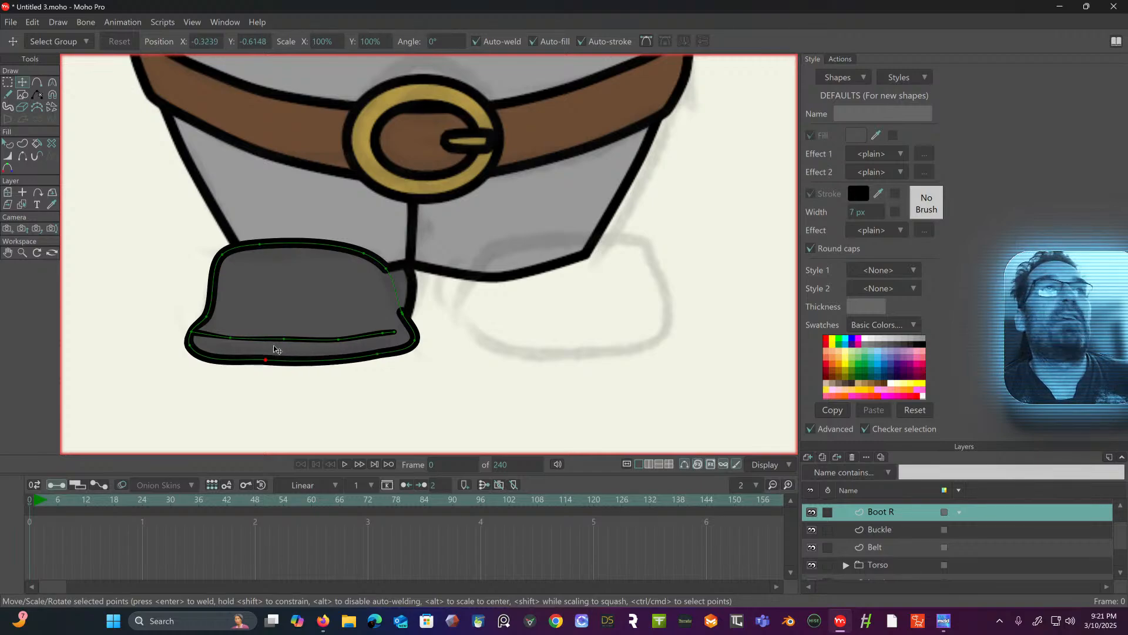
click(52, 82)
click(194, 360)
drag(191, 357, 188, 346)
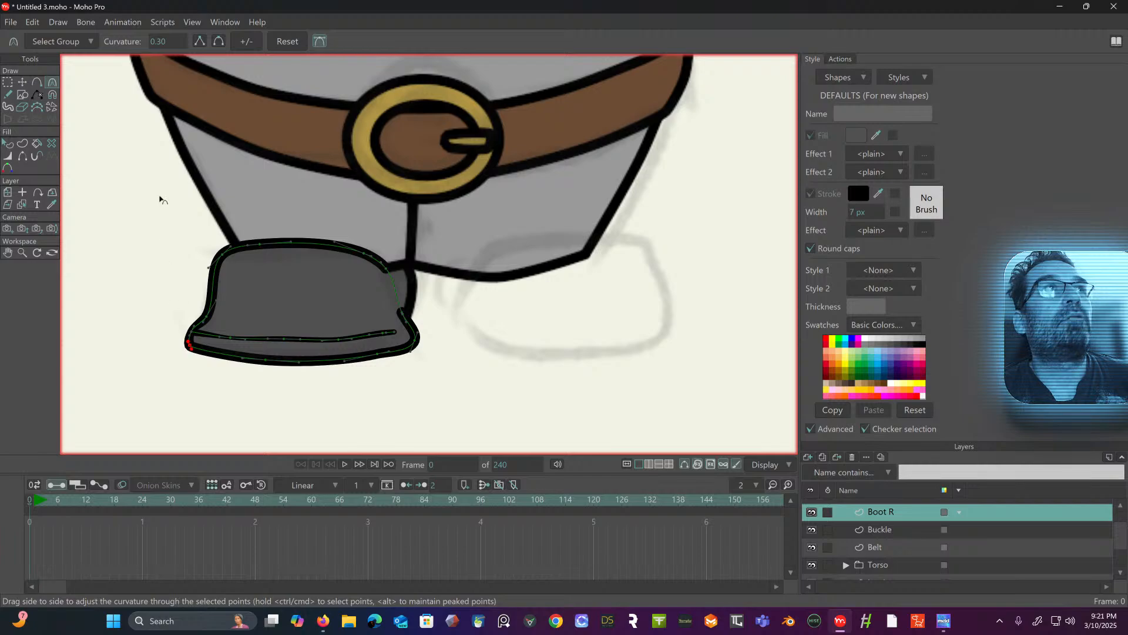
- Reposition Boot R's points to square off both ends of the sole and round the boot's upper outer corner
click(23, 82)
drag(202, 351, 195, 329)
drag(223, 254, 223, 260)
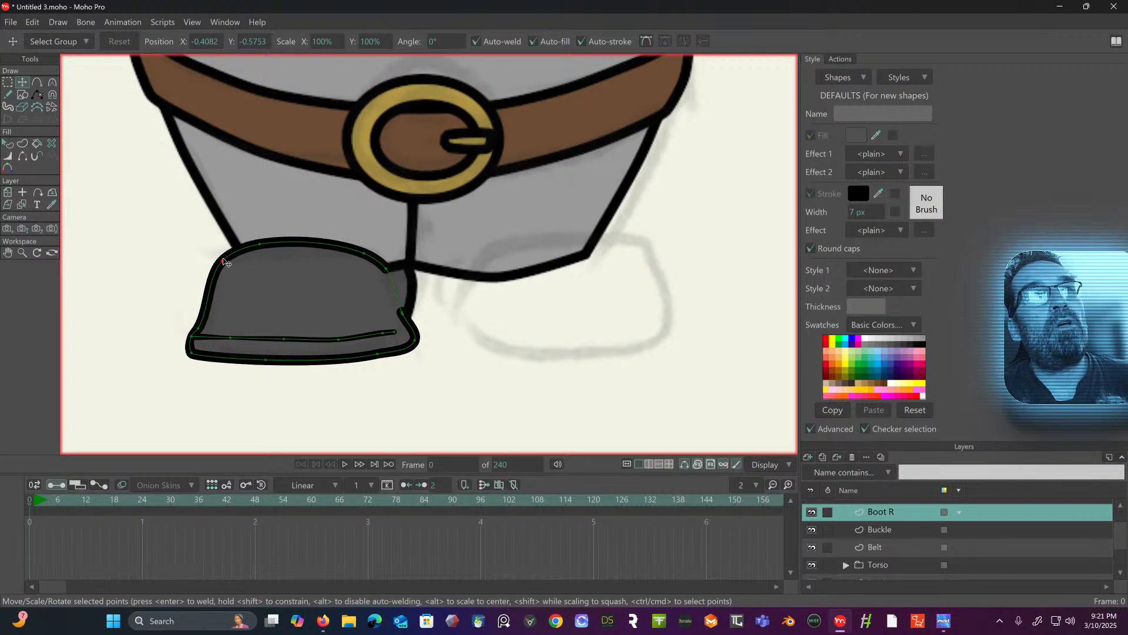
drag(377, 354, 406, 338)
scroll(412, 350, down, 2)
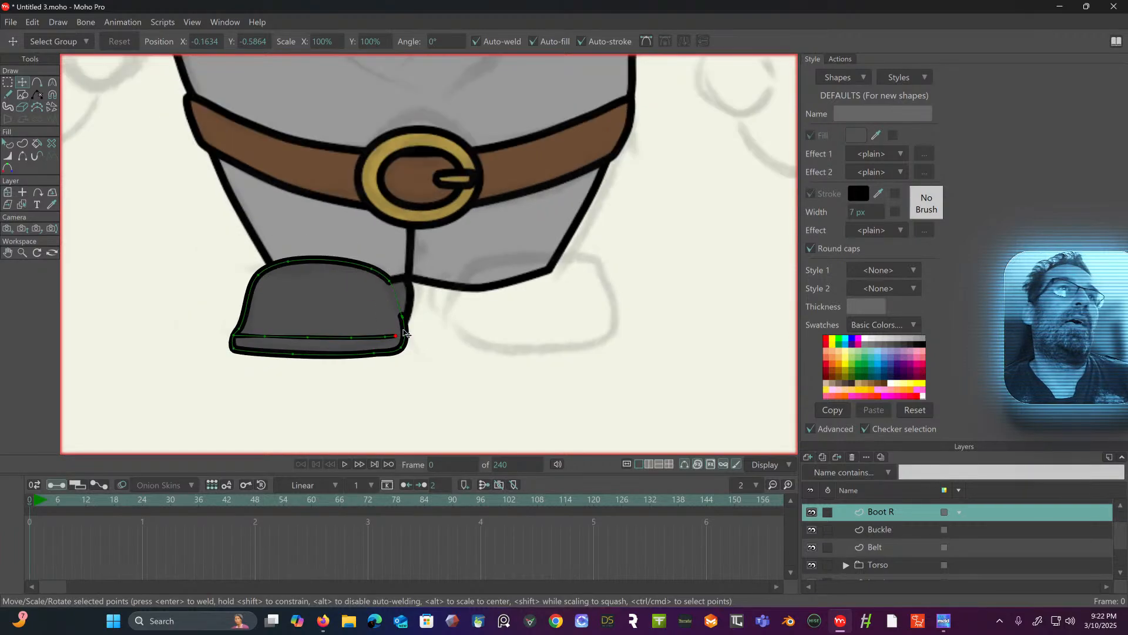
- Thin Boot R's stroke at the hidden edge's ends, to 46% at the lower point and 62% at the upper
scroll(265, 202, up, 4)
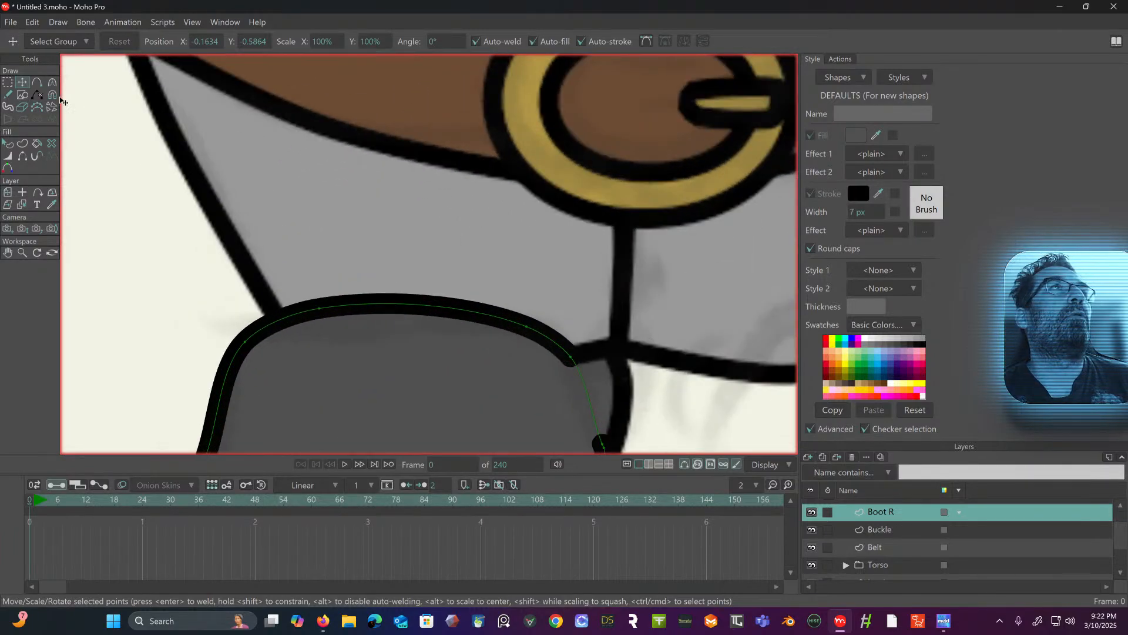
click(8, 155)
scroll(335, 277, down, 2)
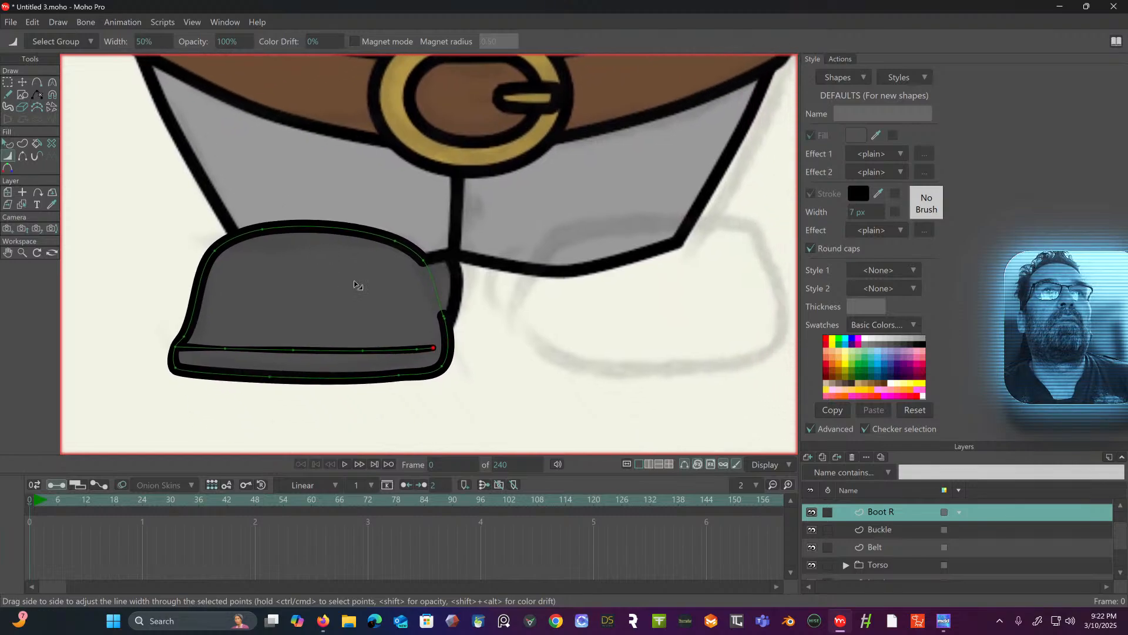
click(444, 318)
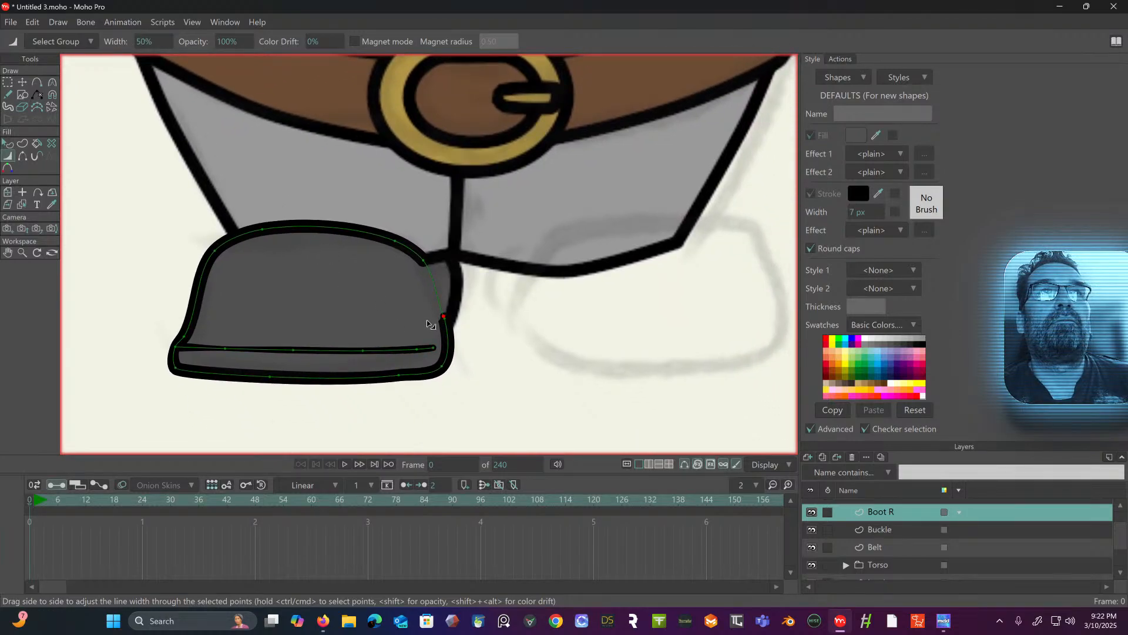
drag(444, 322, 429, 326)
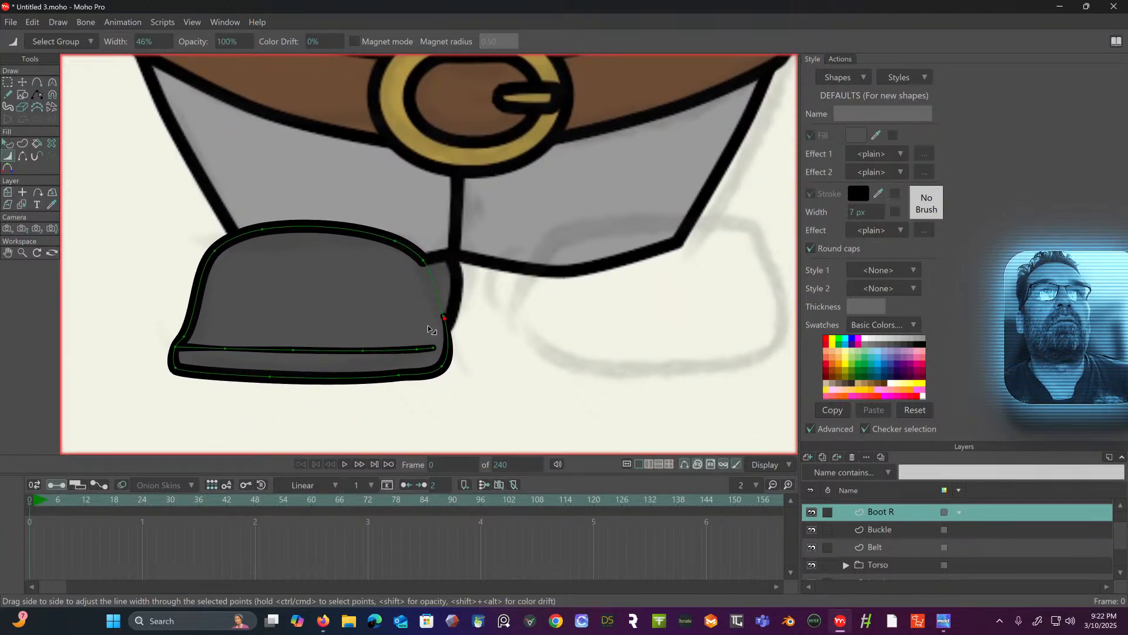
scroll(428, 326, down, 2)
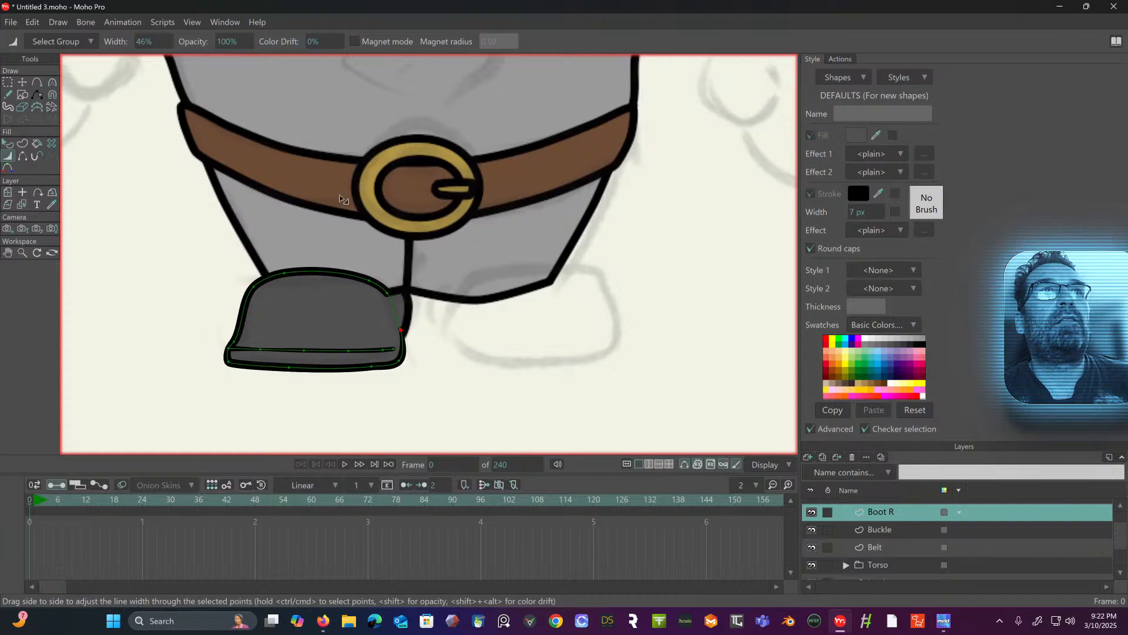
click(8, 82)
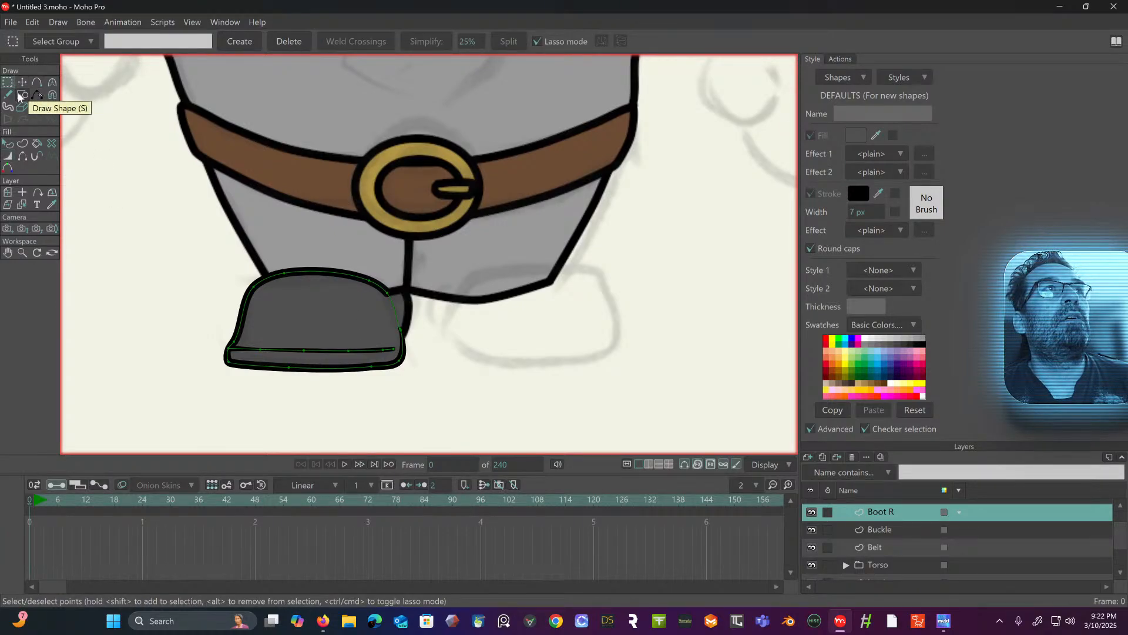
click(7, 156)
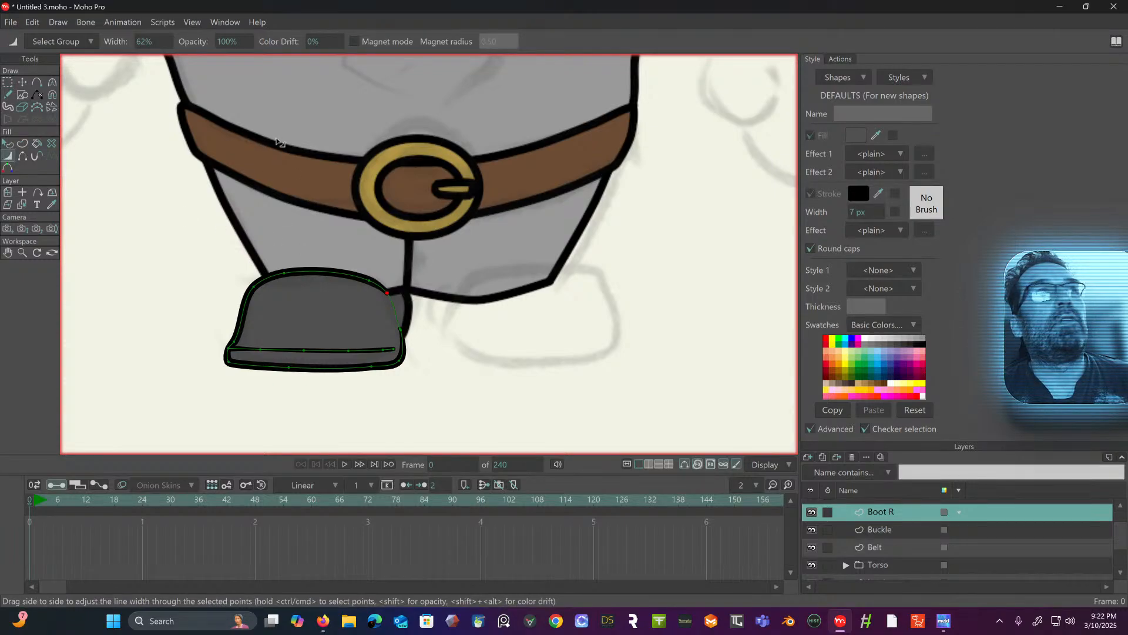
click(8, 85)
scroll(298, 230, down, 2)
drag(299, 230, 231, 253)
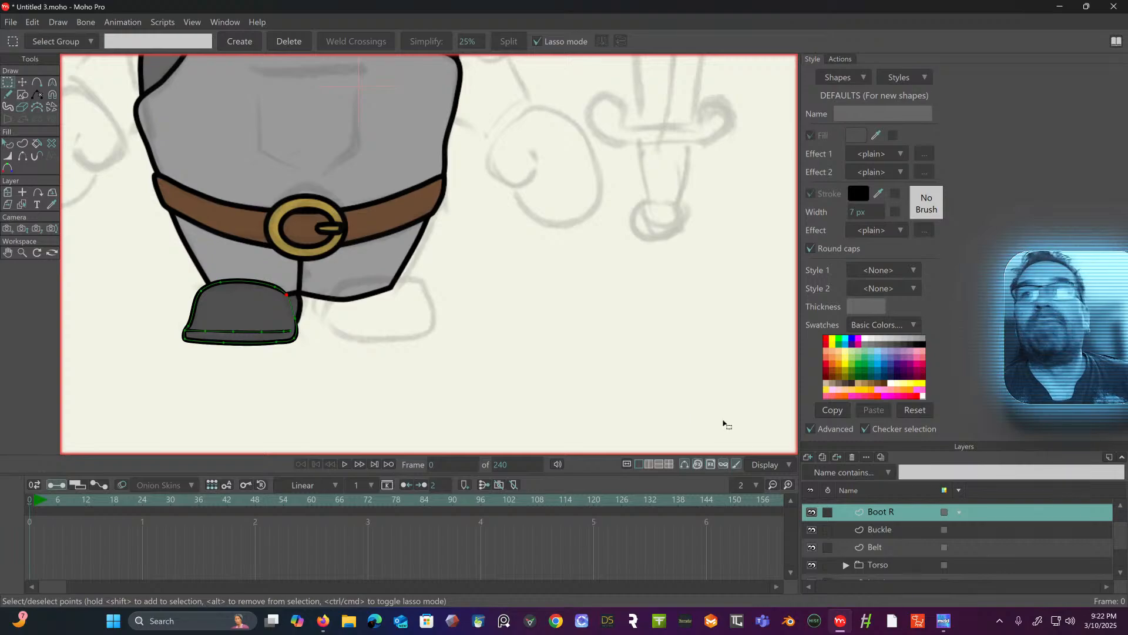
scroll(914, 511, down, 2)
scroll(913, 510, up, 3)
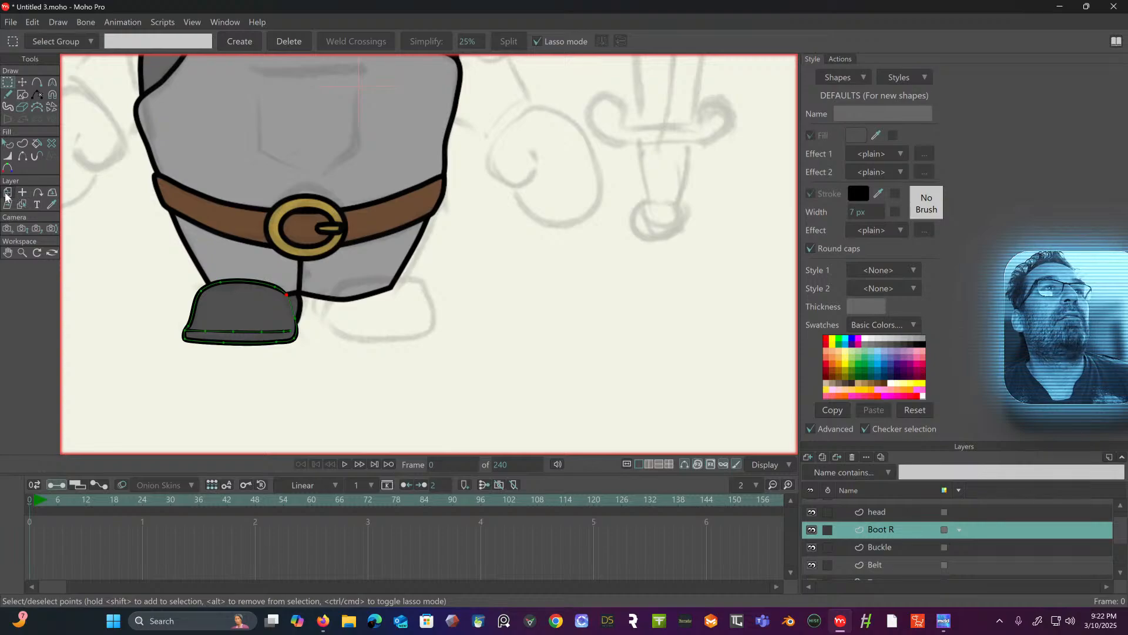
- Duplicate the Boot R layer and rename the copy Boot L
right_click(927, 535)
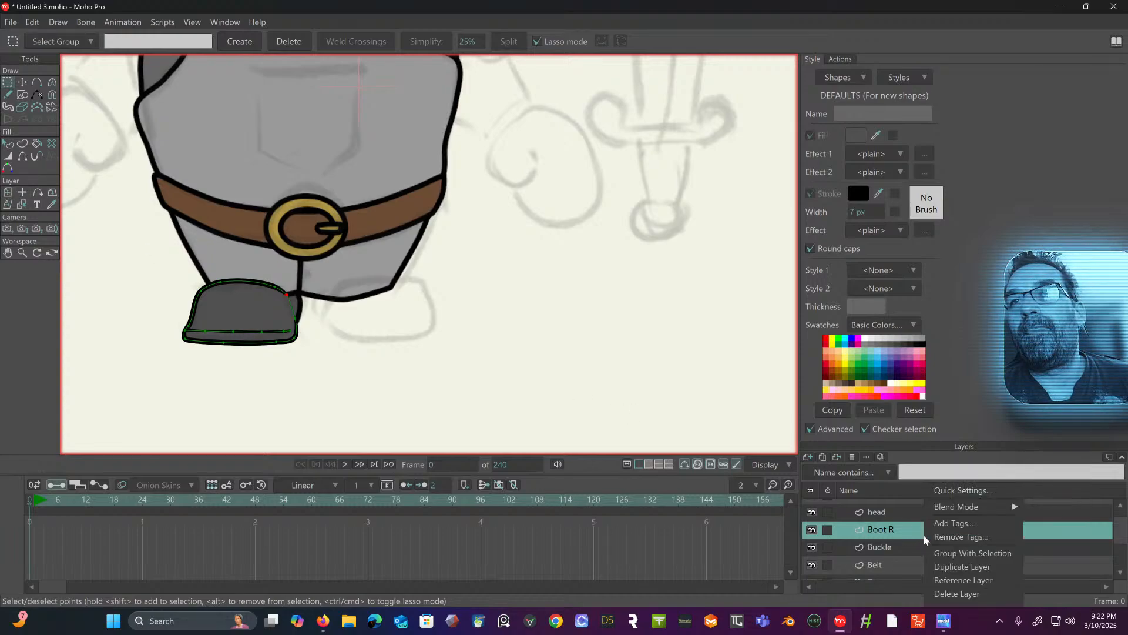
click(964, 567)
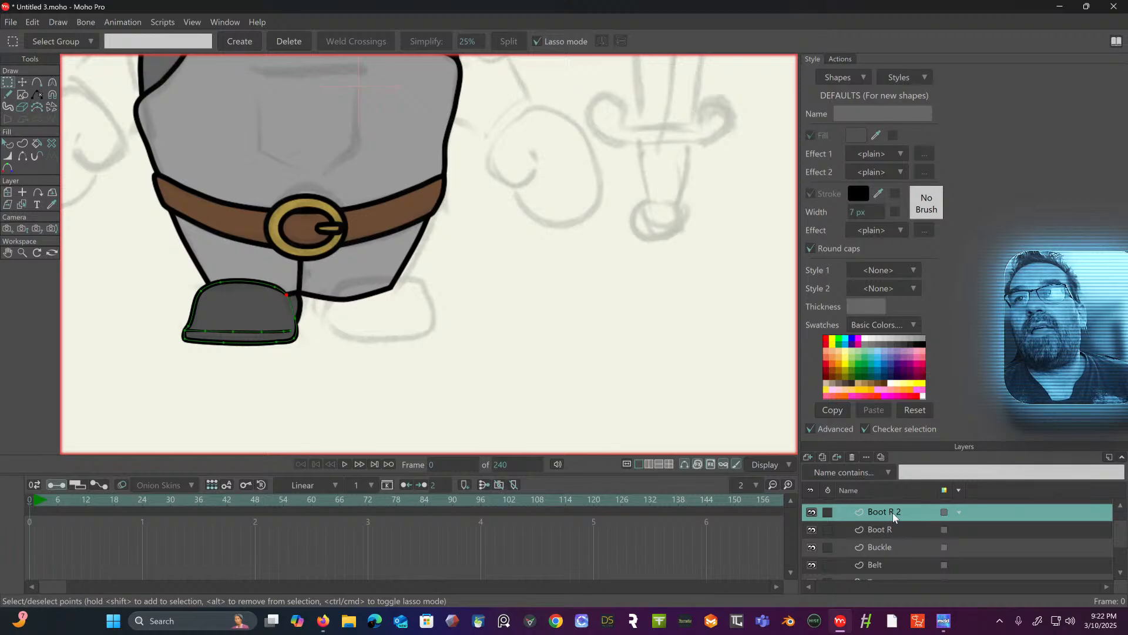
double_click(893, 514)
drag(889, 512, 983, 522)
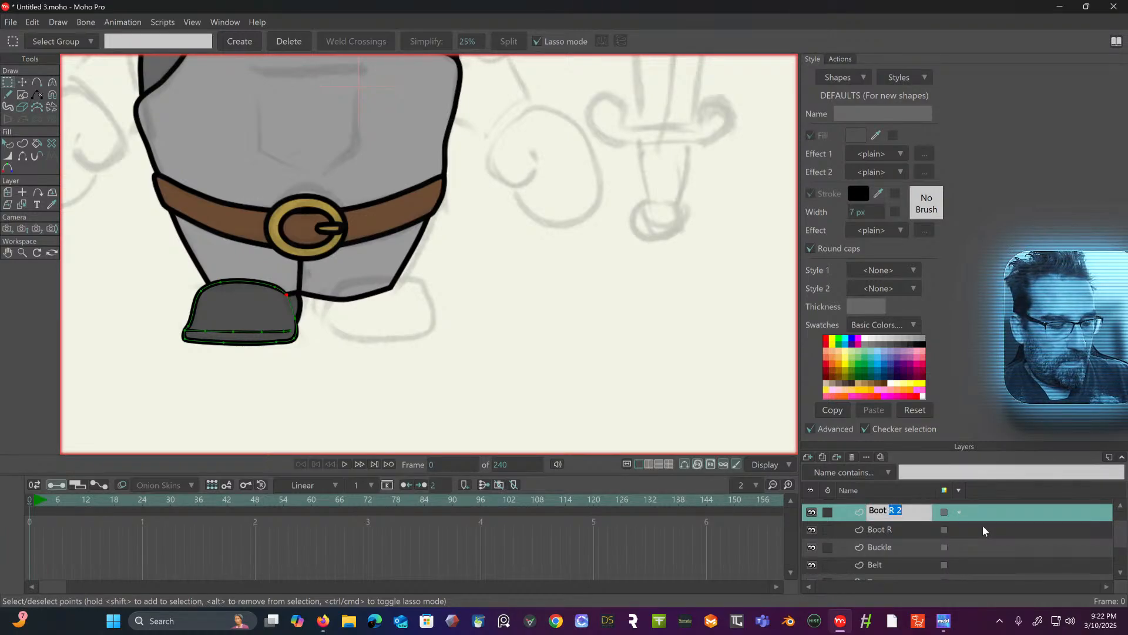
text(L)
key(Return)
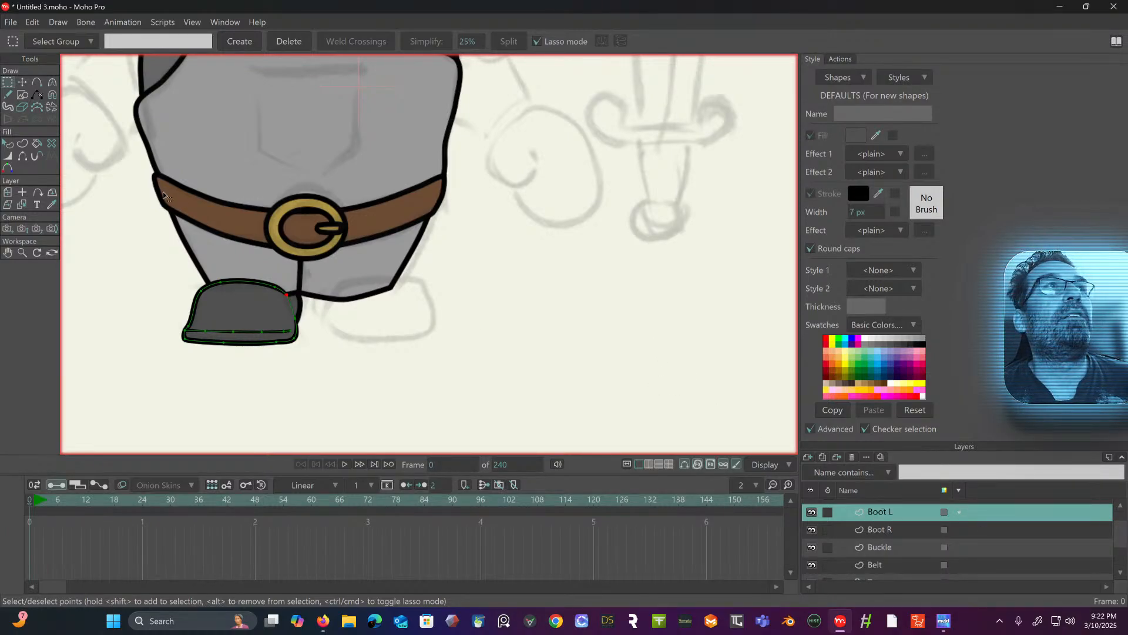
- Set Boot L's layer origin at the centre of the boot and flip the layer horizontally
click(8, 193)
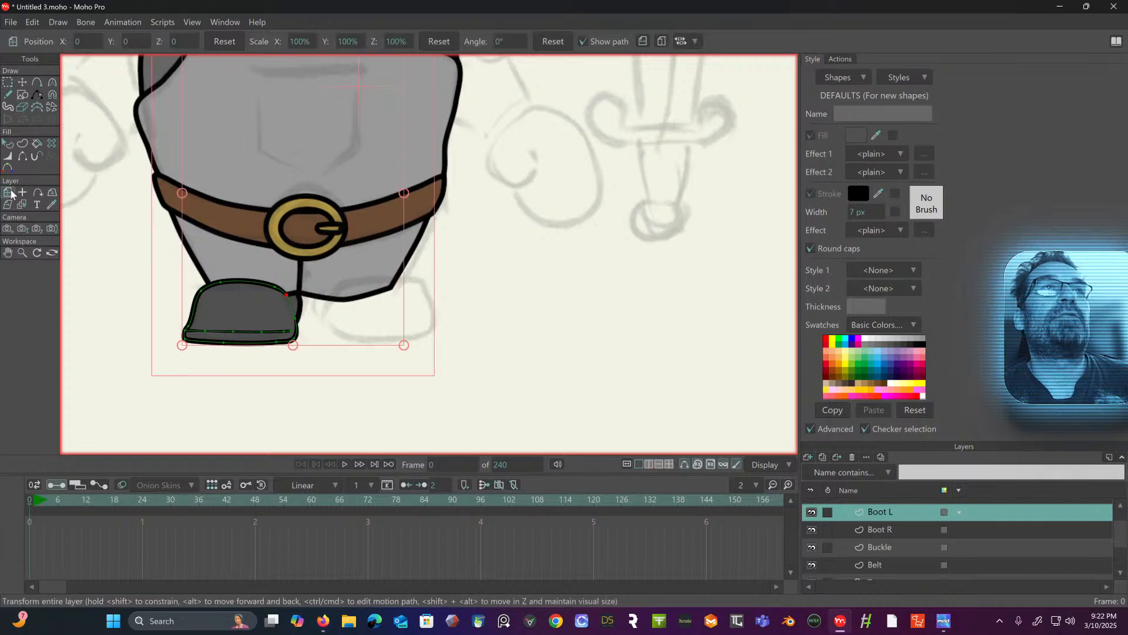
click(21, 193)
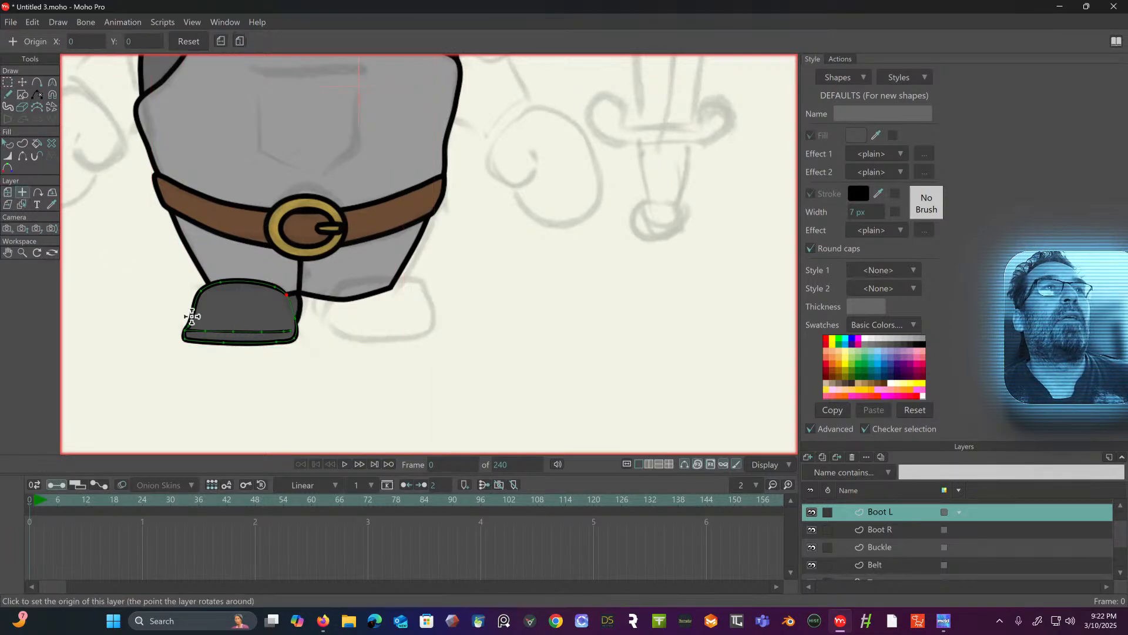
click(266, 302)
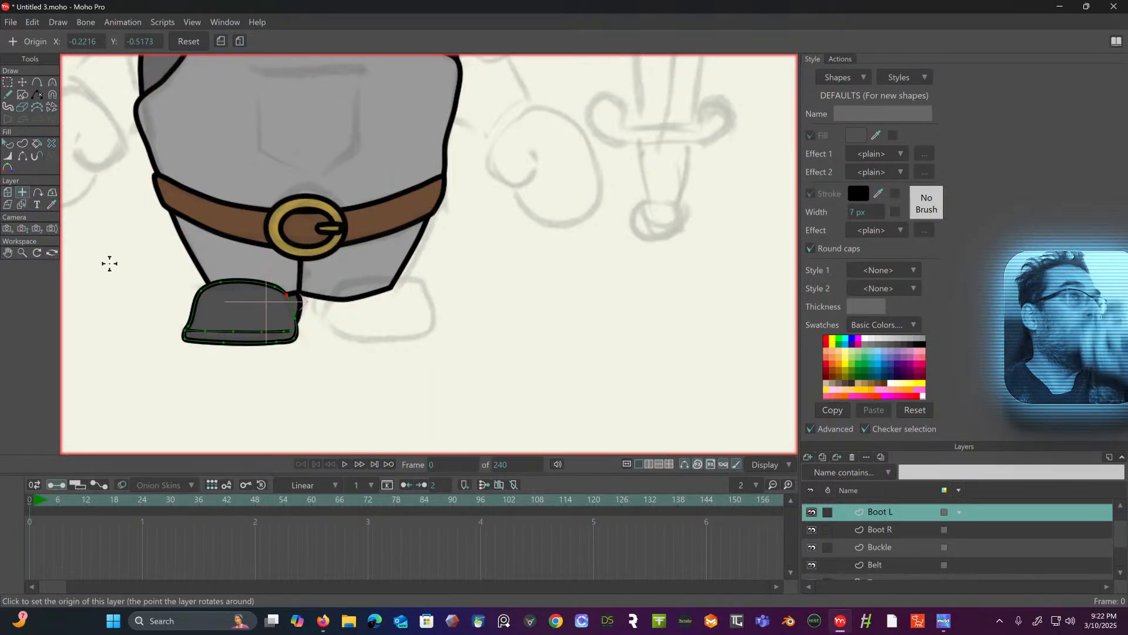
click(241, 305)
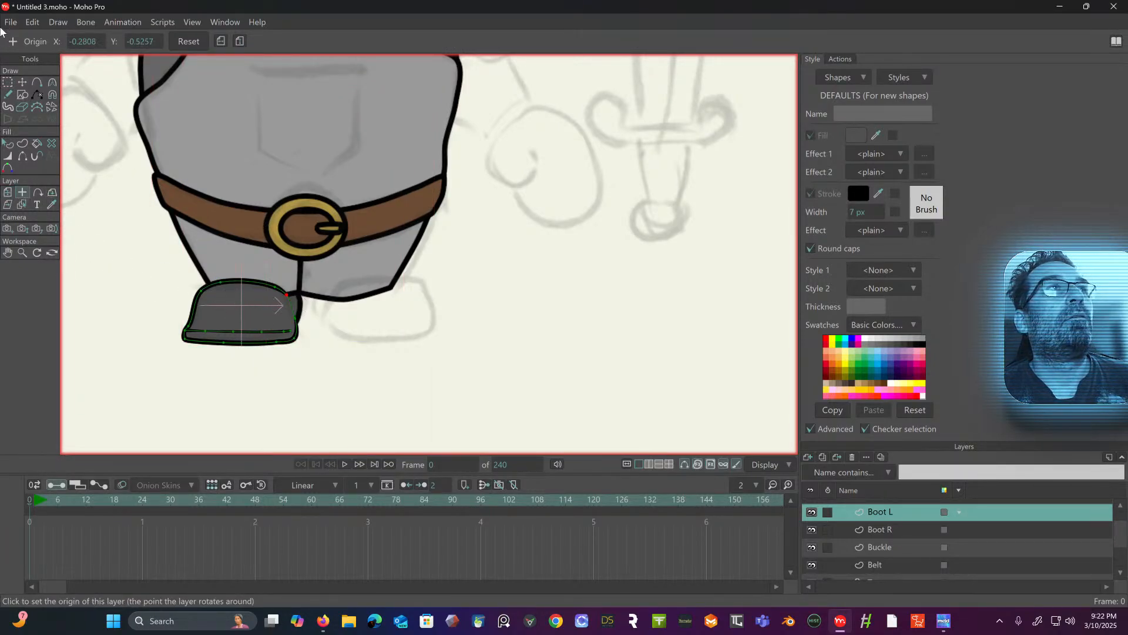
click(8, 192)
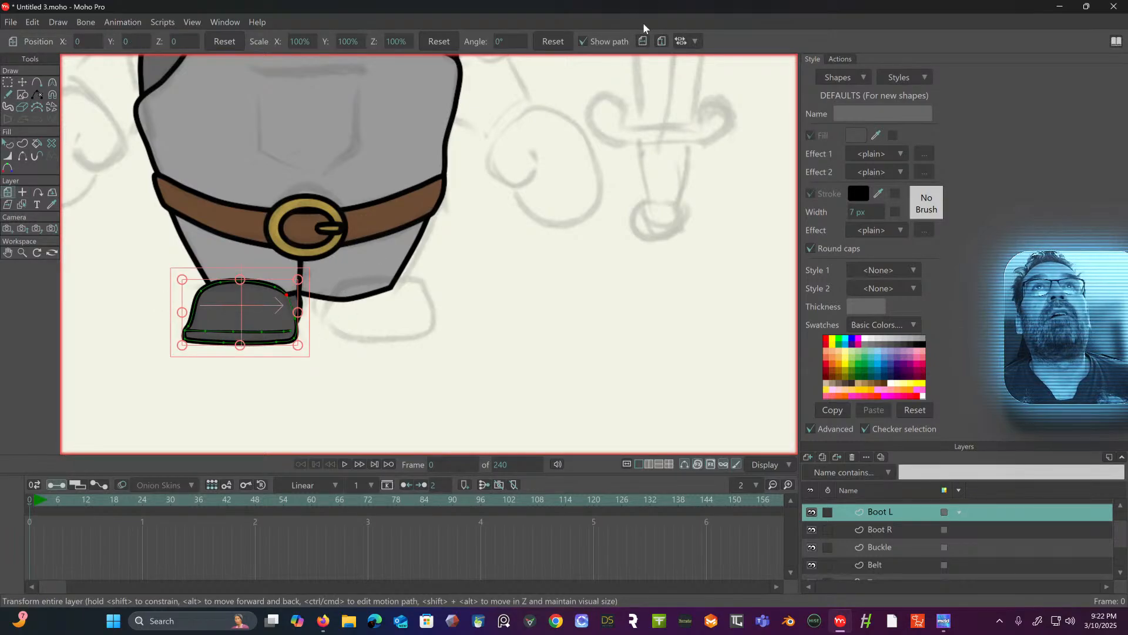
click(642, 43)
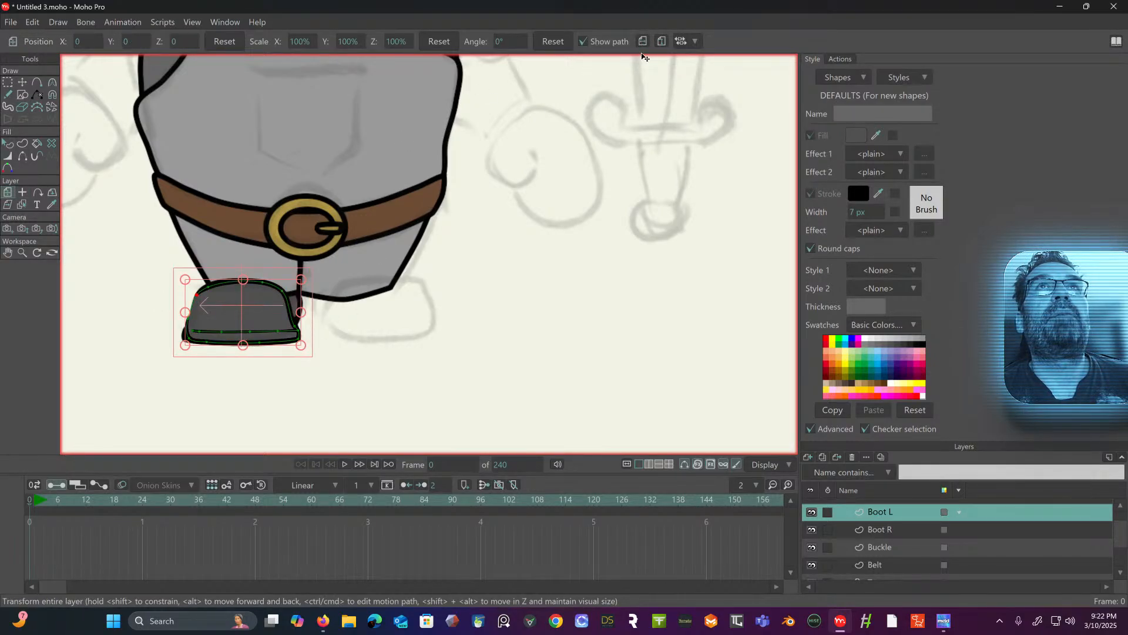
click(22, 82)
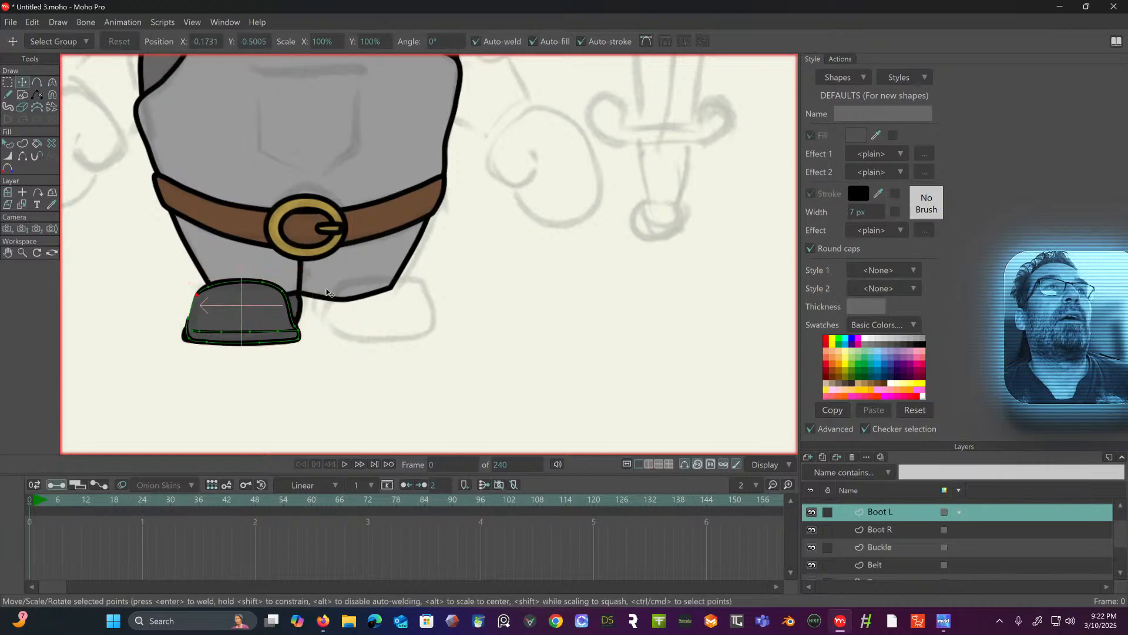
drag(269, 321, 355, 320)
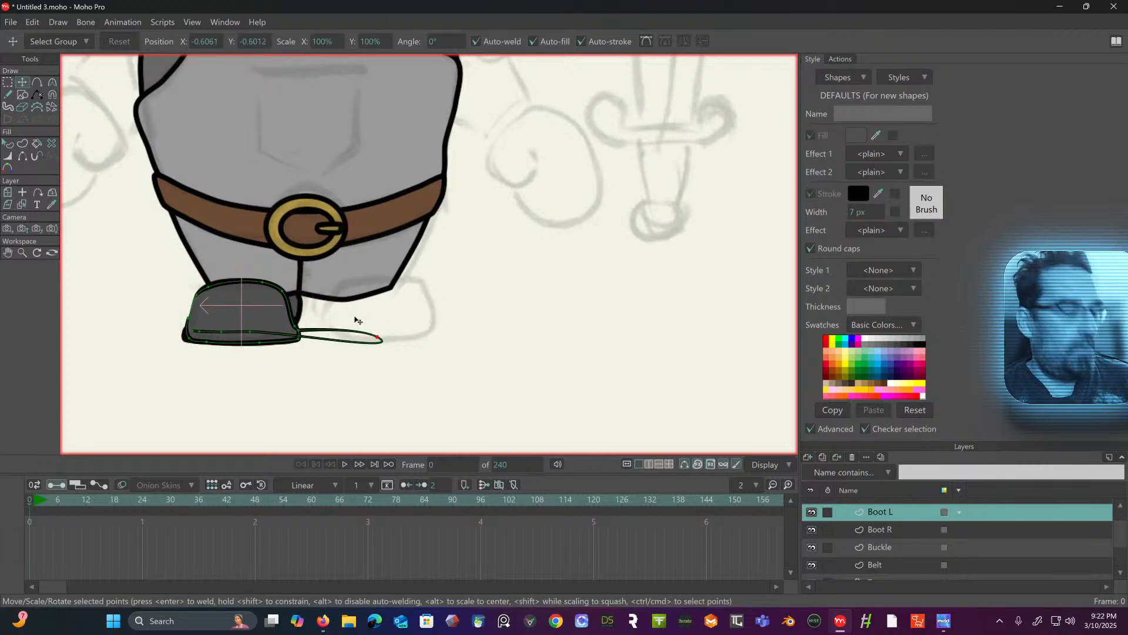
key(ctrl+z)
- Move the whole Boot L layer under the character's other leg, over the sketched second boot
click(7, 192)
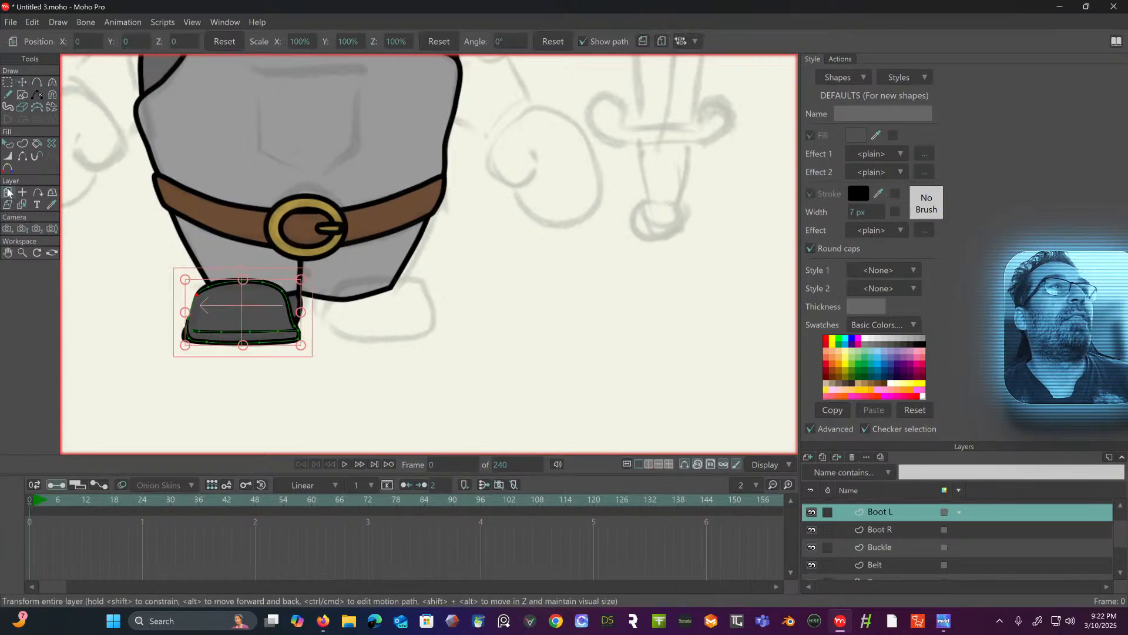
drag(263, 323, 401, 321)
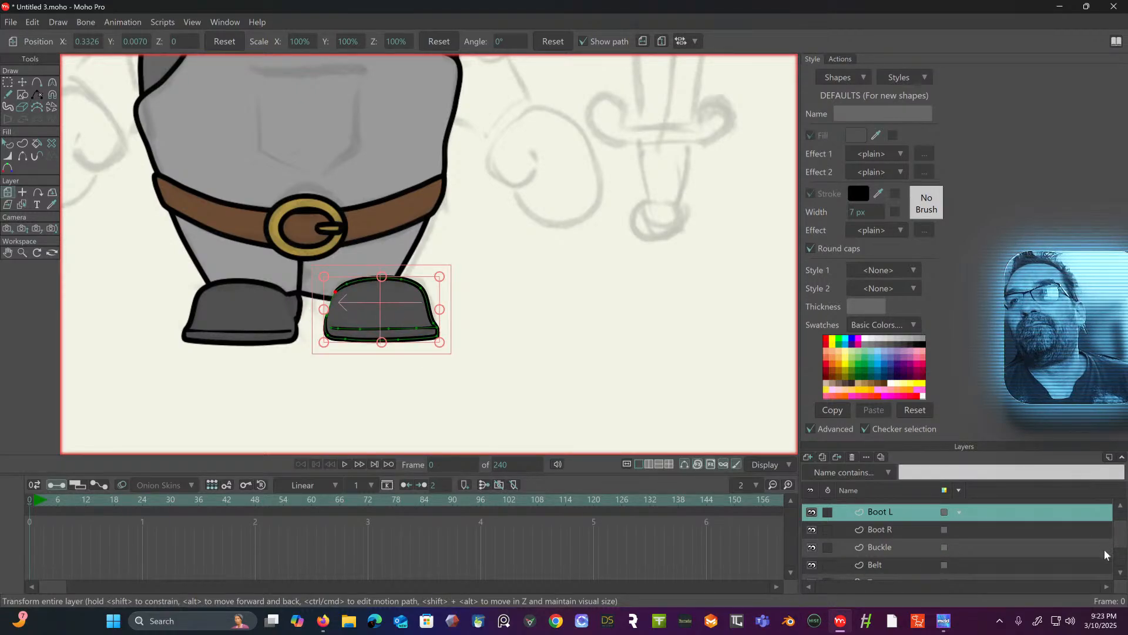
- Duplicate the Boot back R layer and rename the copy Boot back L
scroll(1108, 564, down, 2)
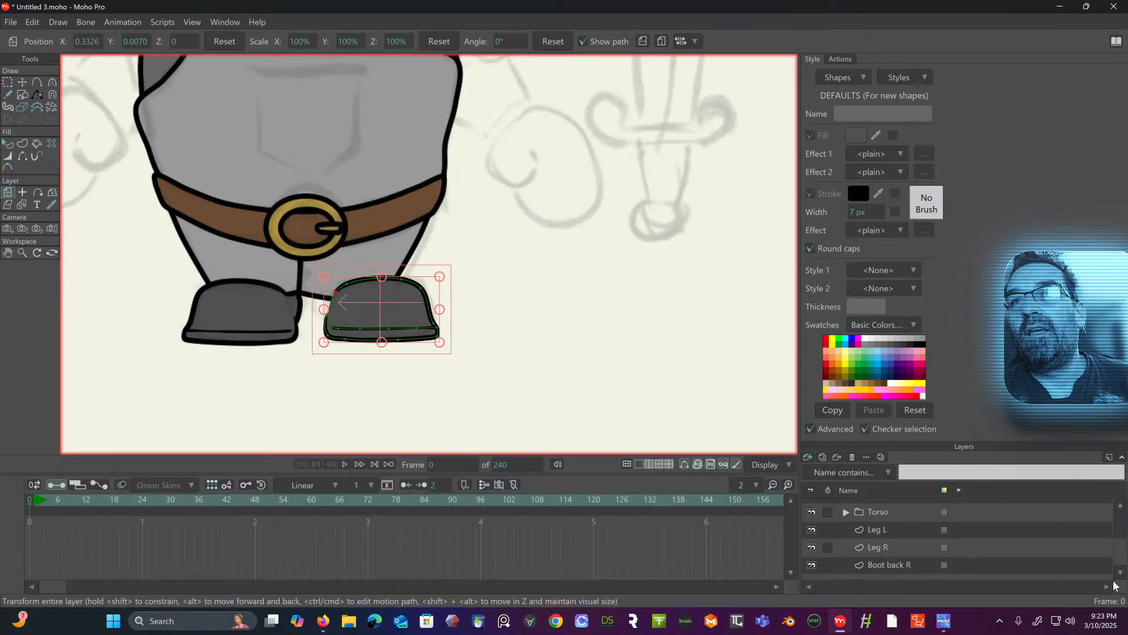
click(895, 565)
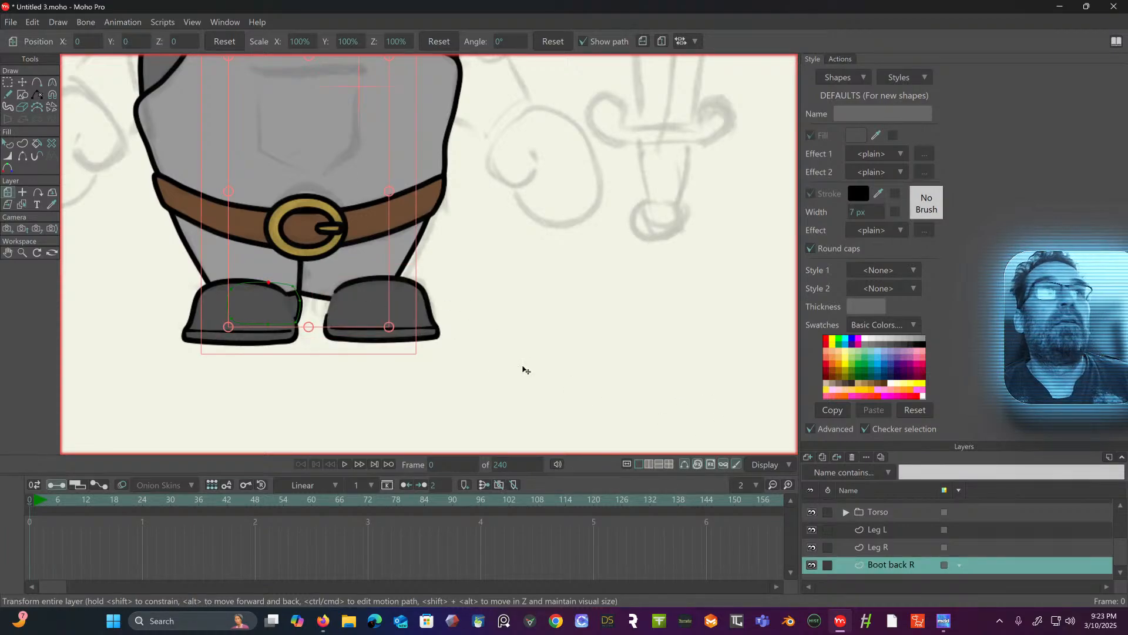
right_click(931, 564)
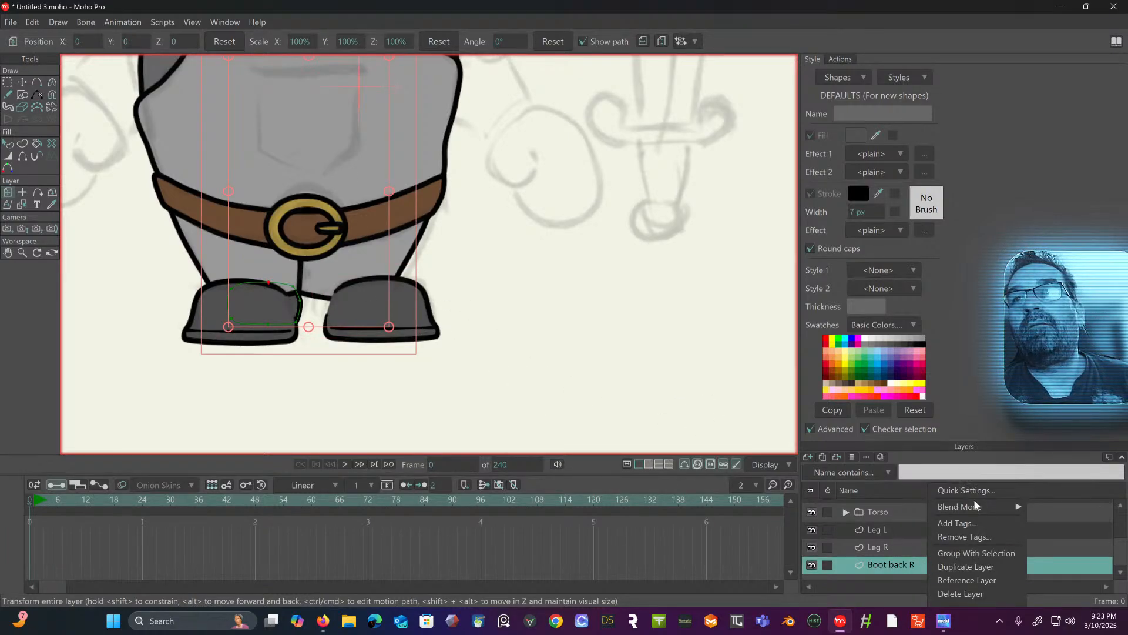
click(959, 568)
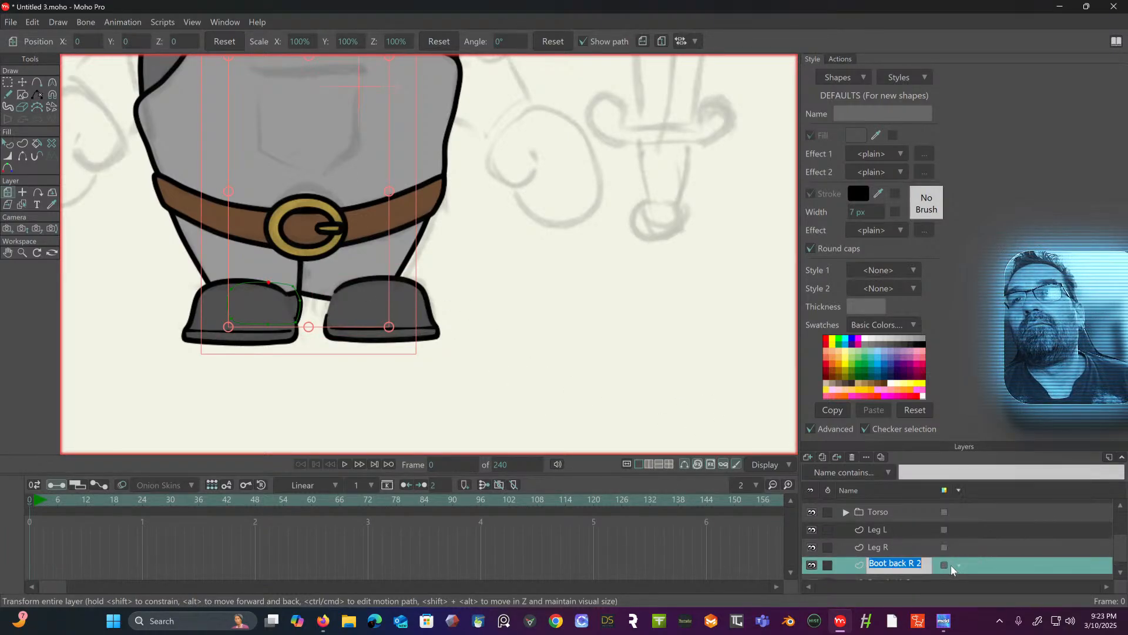
double_click(913, 566)
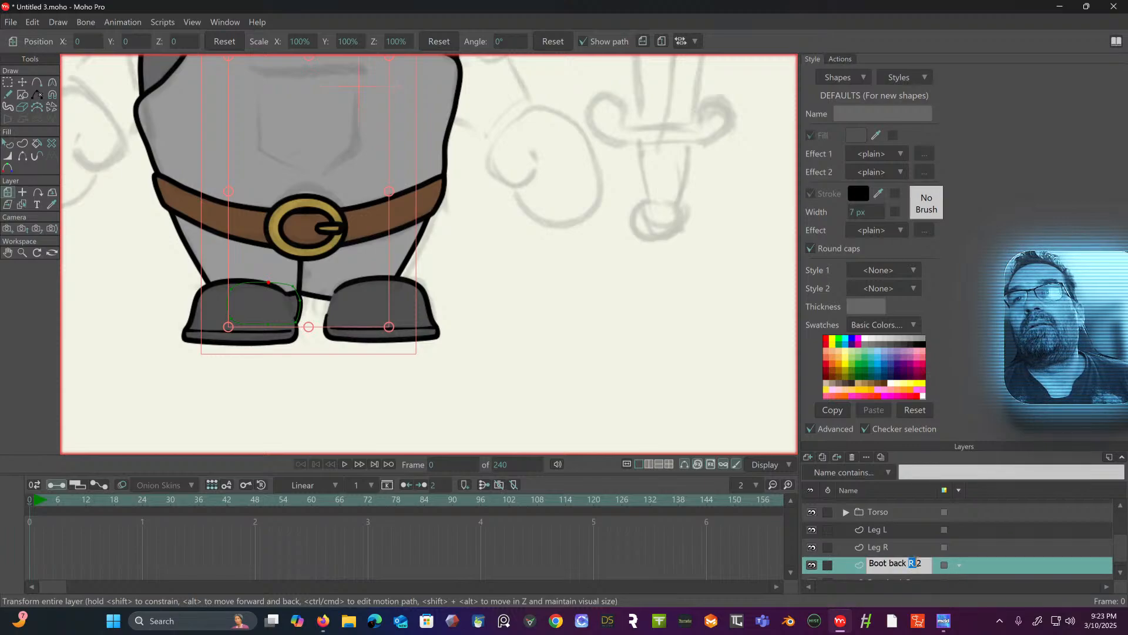
drag(915, 563, 944, 555)
text(L)
key(Return)
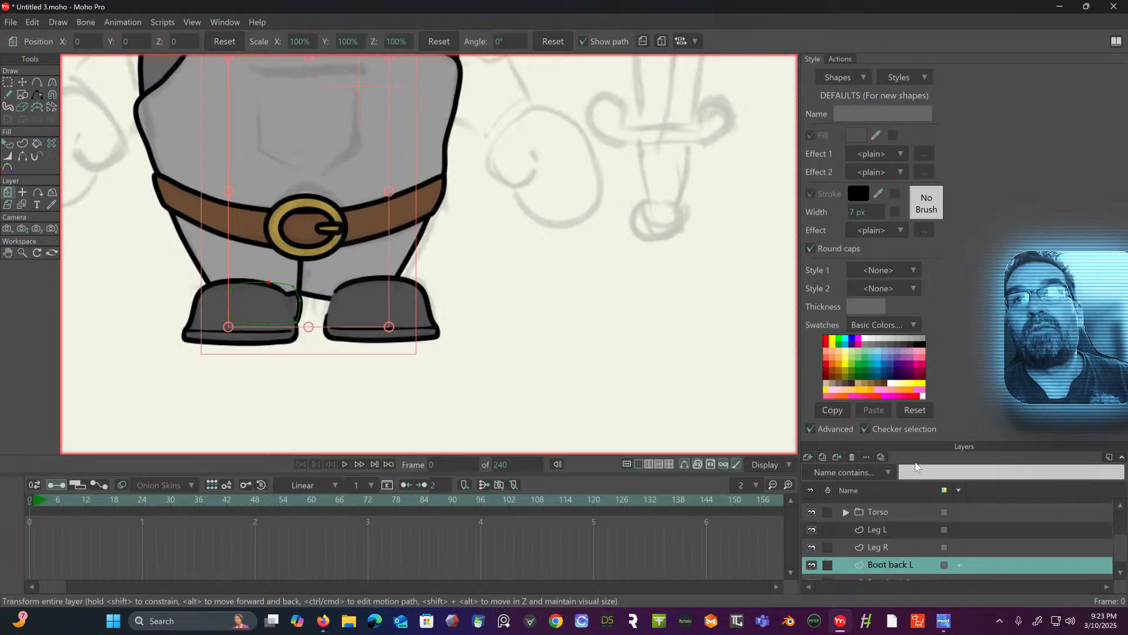
- Flip Boot back L horizontally and move the whole layer behind Boot L so it peeks out at the boot's inner side
click(643, 41)
click(23, 82)
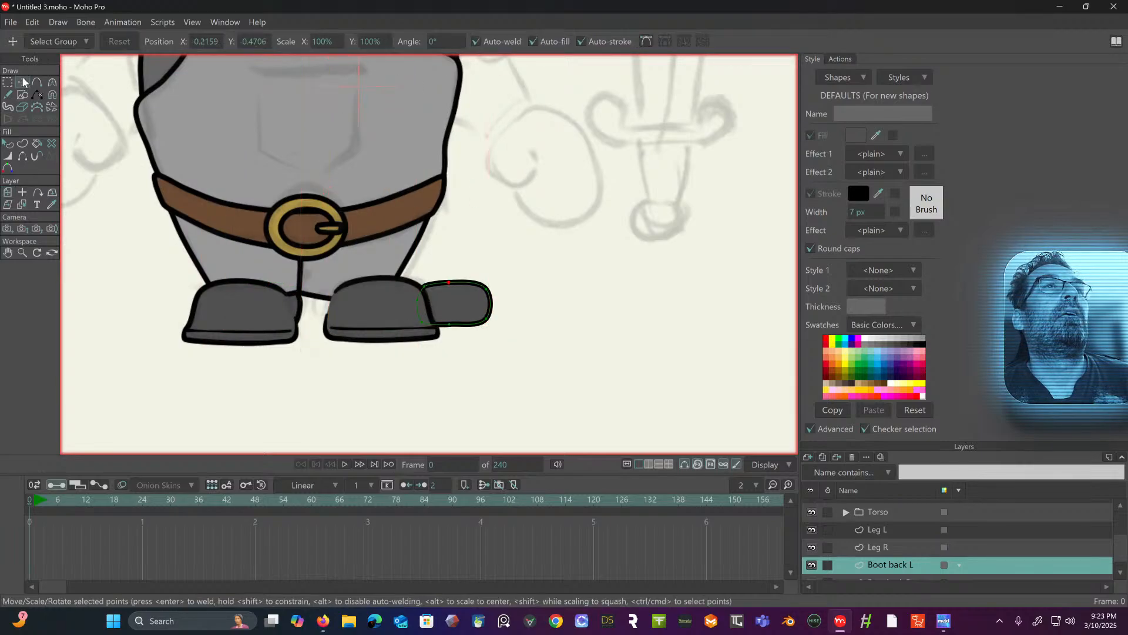
mouse_move(471, 306)
mouse_down()
mouse_move(413, 310)
mouse_move(472, 308)
mouse_up()
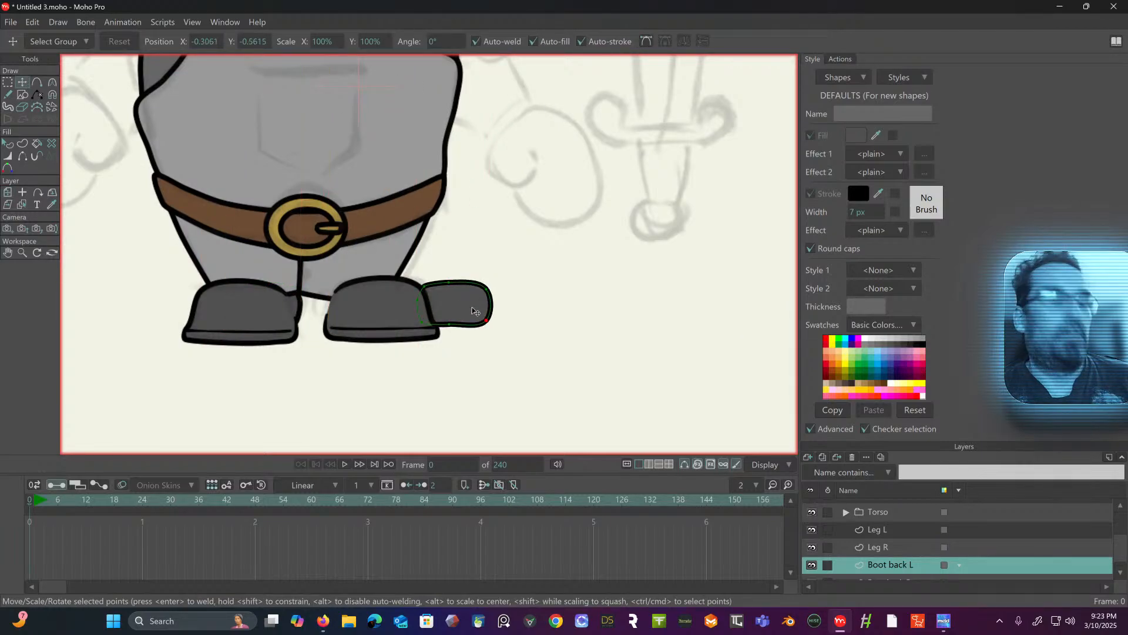
click(8, 192)
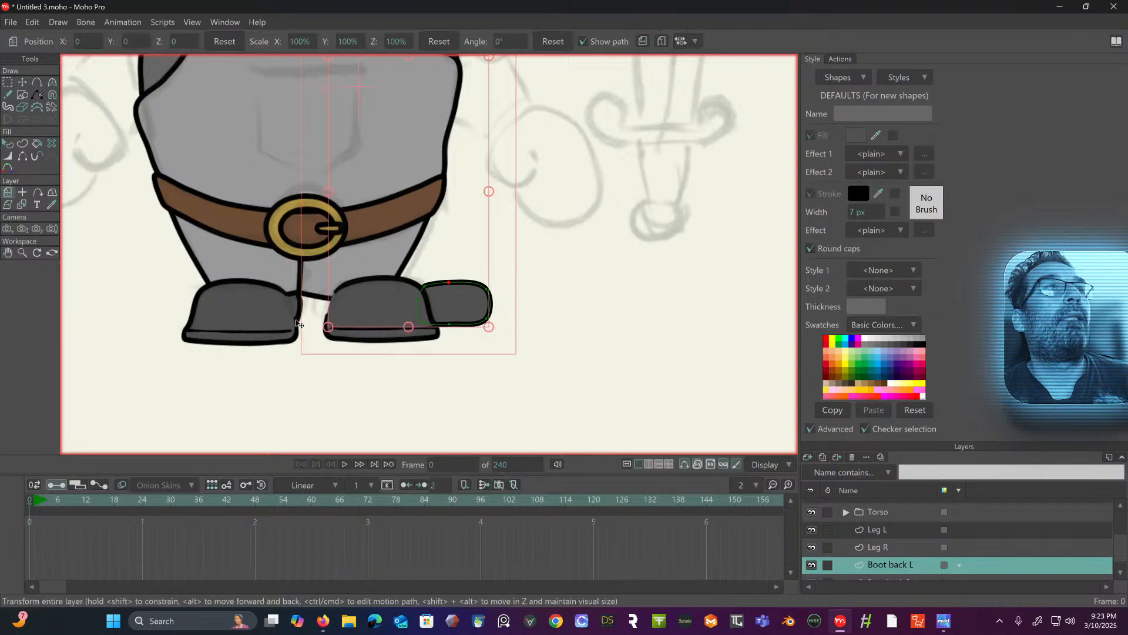
drag(447, 313, 343, 314)
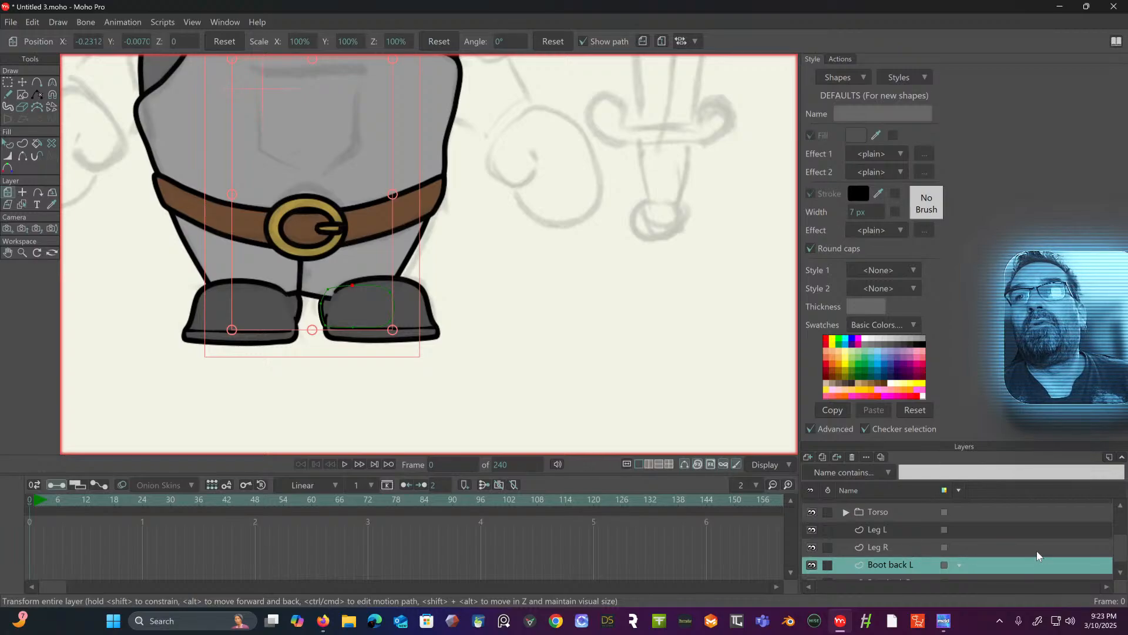
- Select the Boot L and Boot back L layers together and rotate them by about -0.1°
scroll(1036, 555, up, 3)
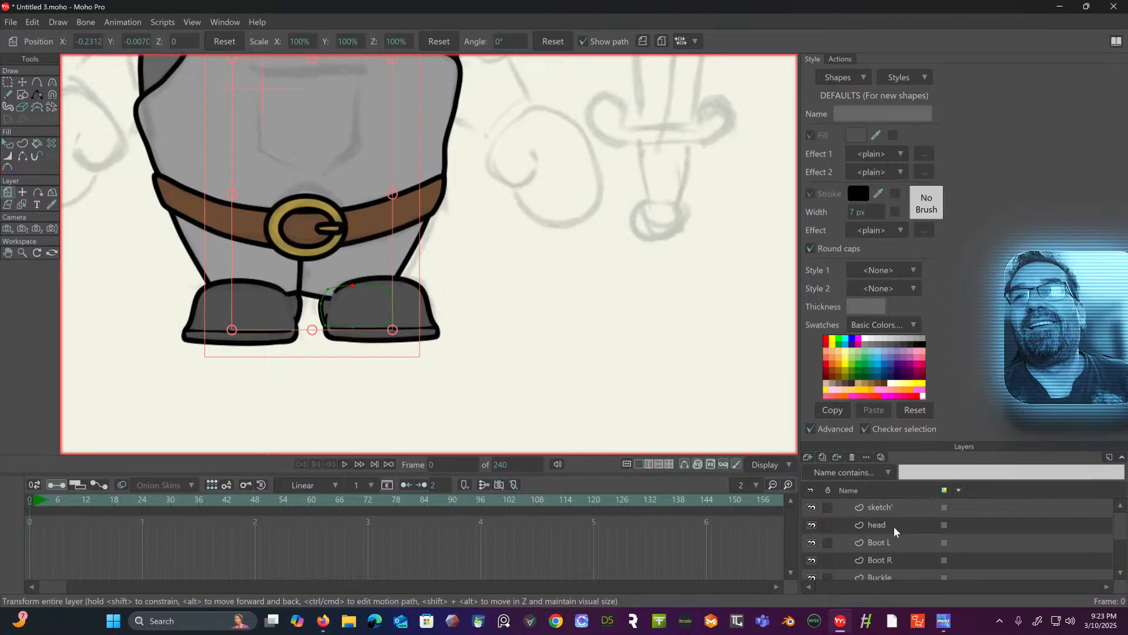
shift+click(903, 543)
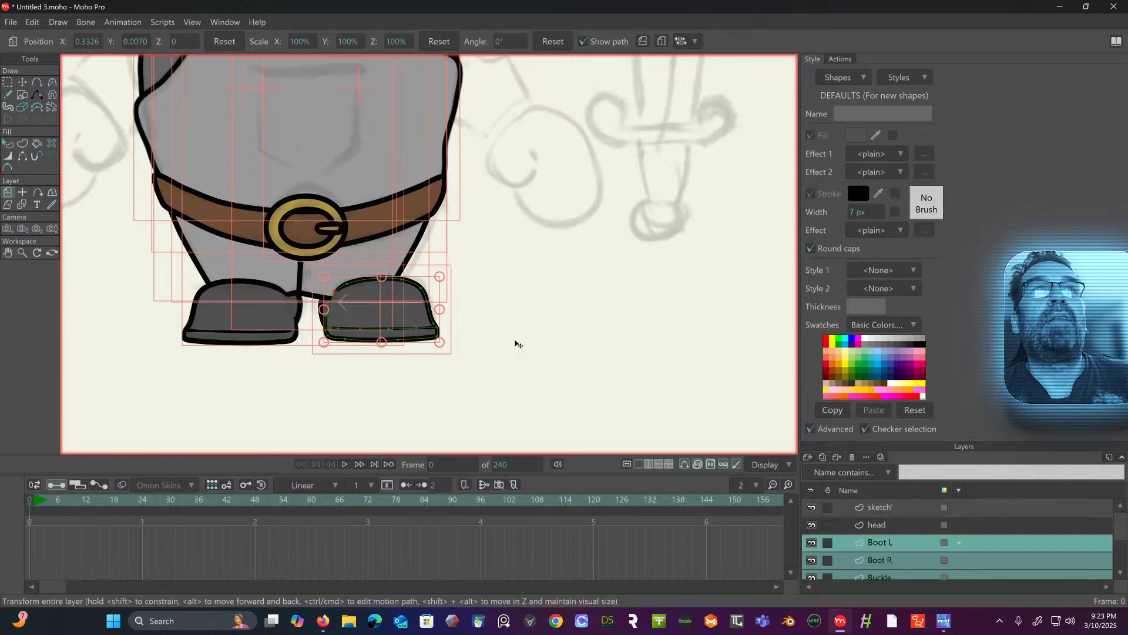
click(893, 542)
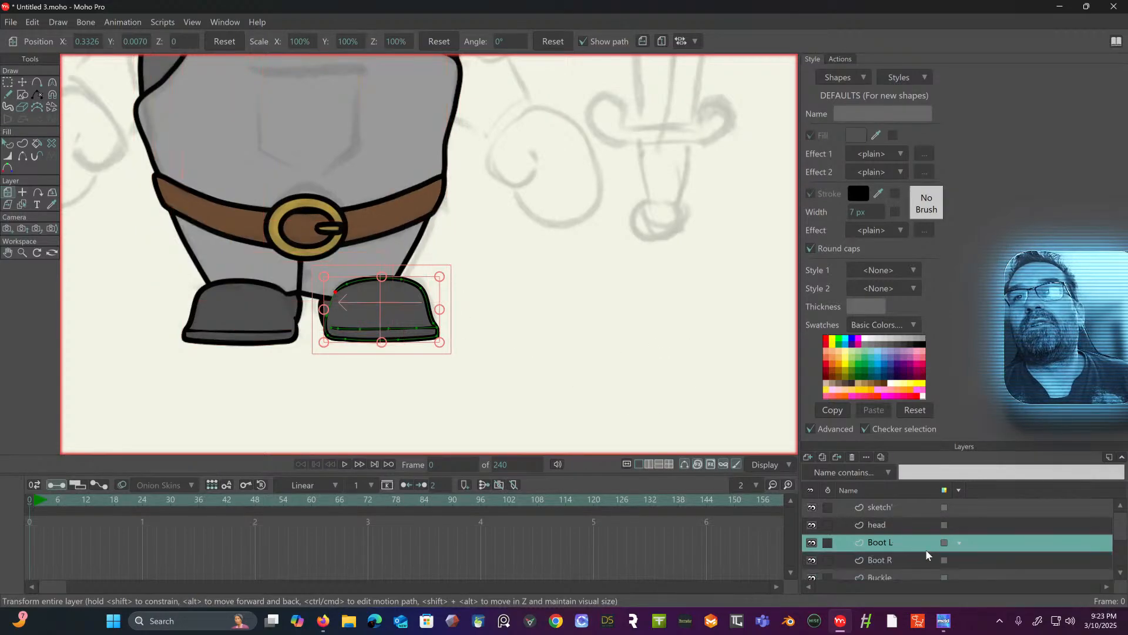
scroll(926, 549, down, 3)
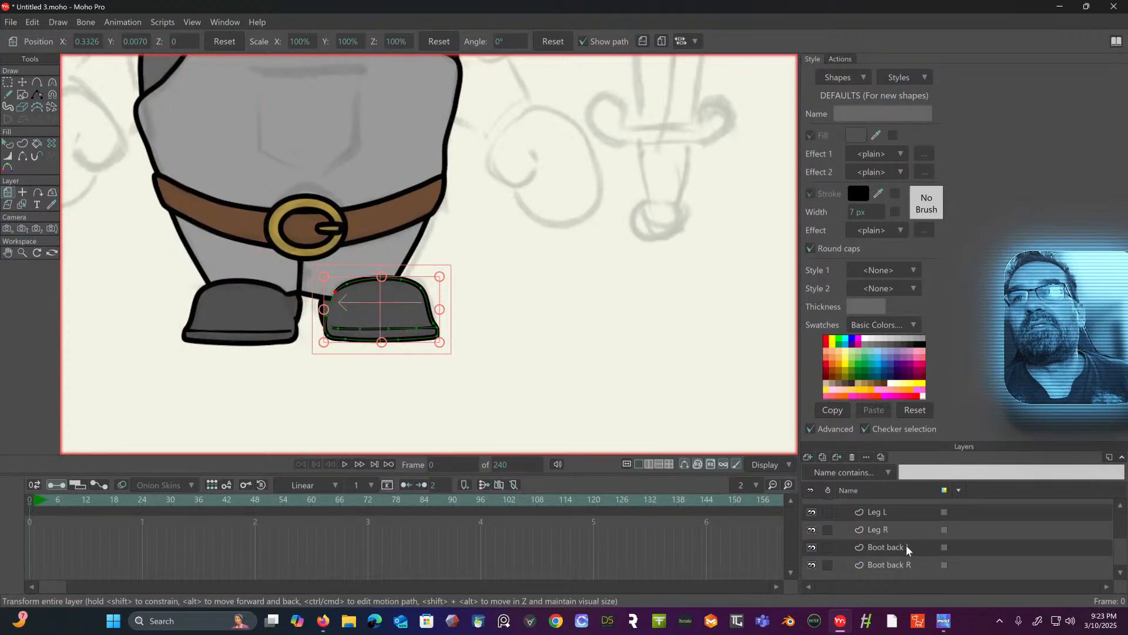
click(906, 546)
drag(404, 301, 403, 304)
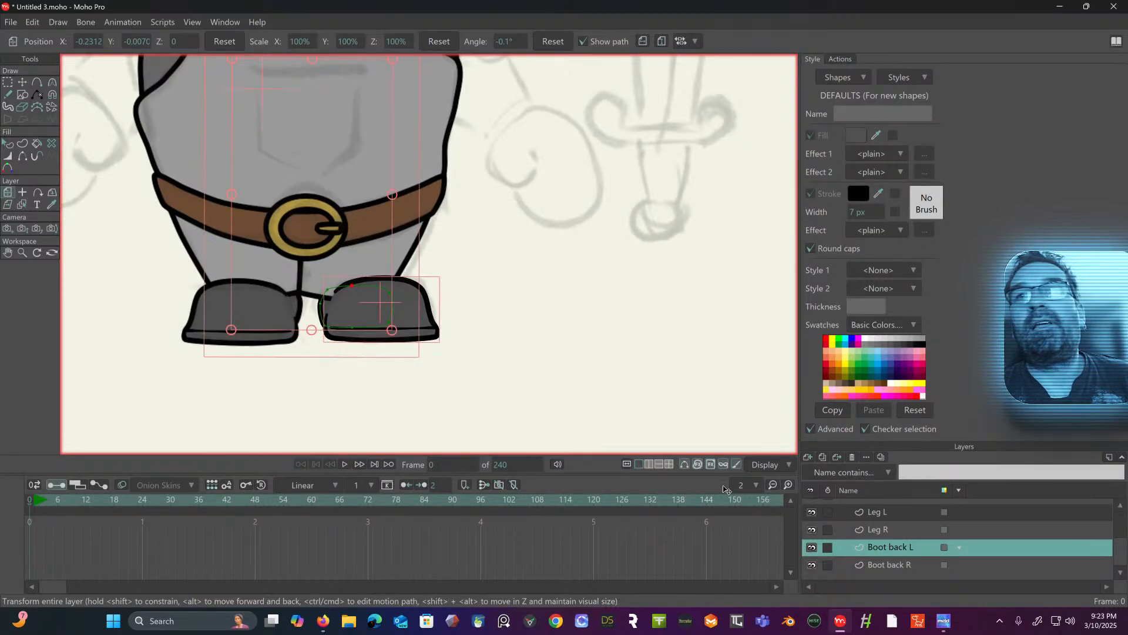
scroll(954, 574, up, 3)
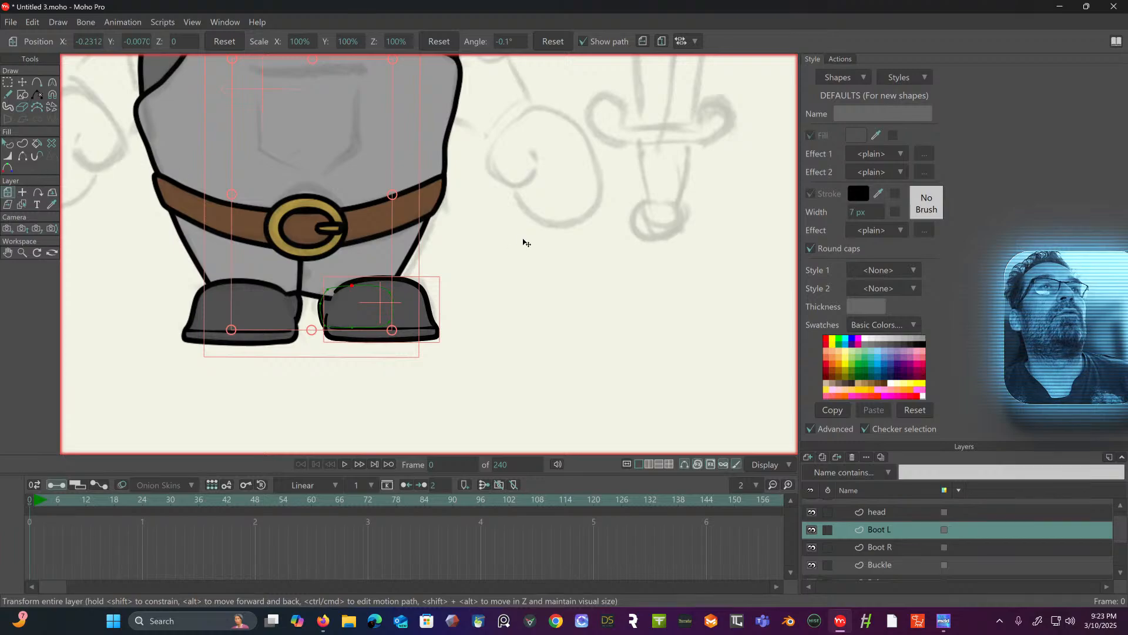
drag(415, 303, 401, 303)
key(ctrl+z)
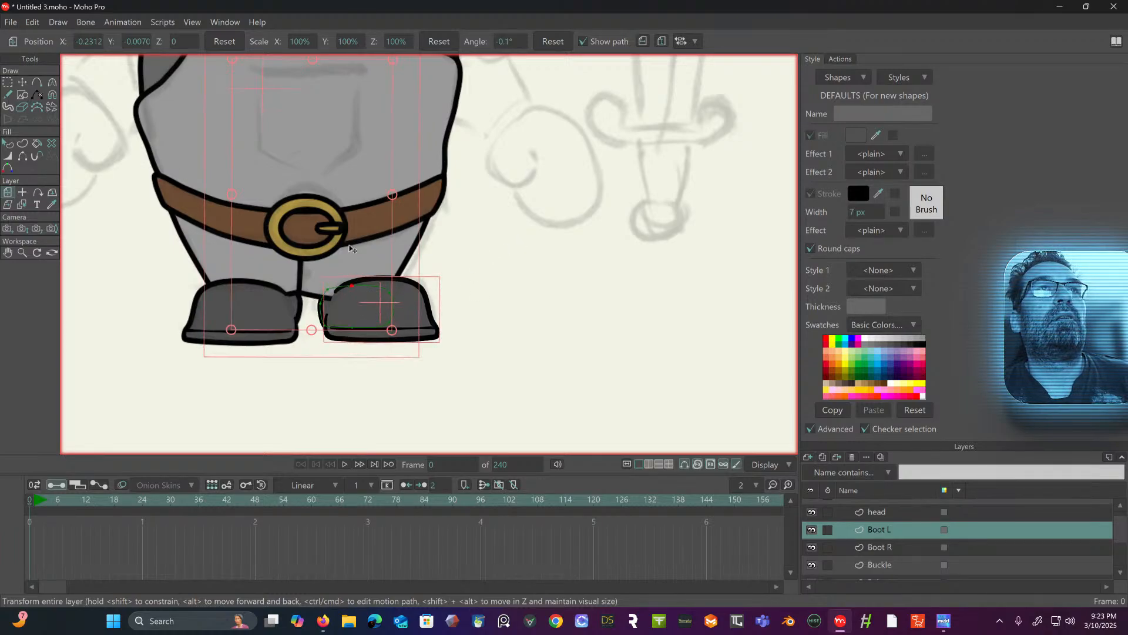
click(22, 83)
click(348, 309)
key(ctrl+a)
- Add the Boot back L layer to the selection alongside Boot L
scroll(908, 527, down, 2)
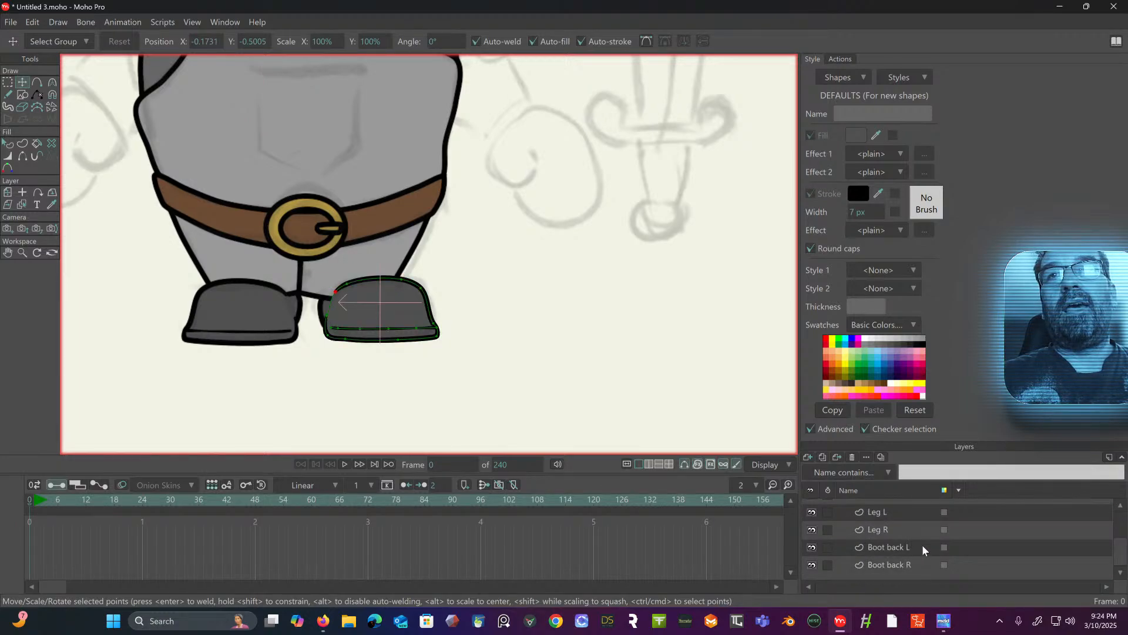
click(922, 546)
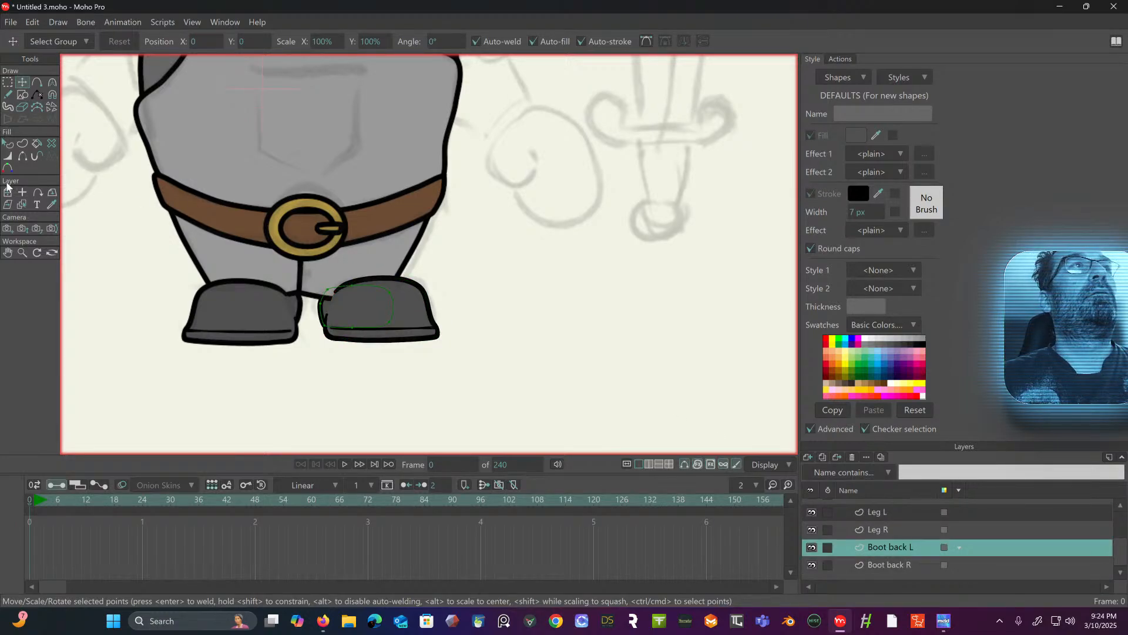
scroll(936, 556, up, 2)
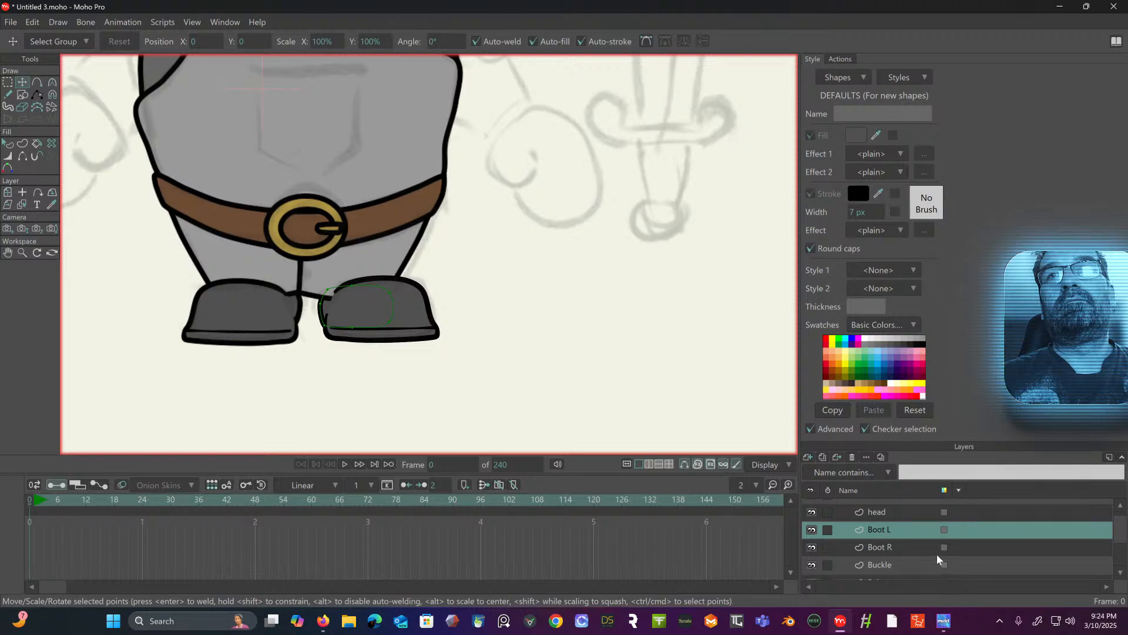
scroll(937, 556, up, 1)
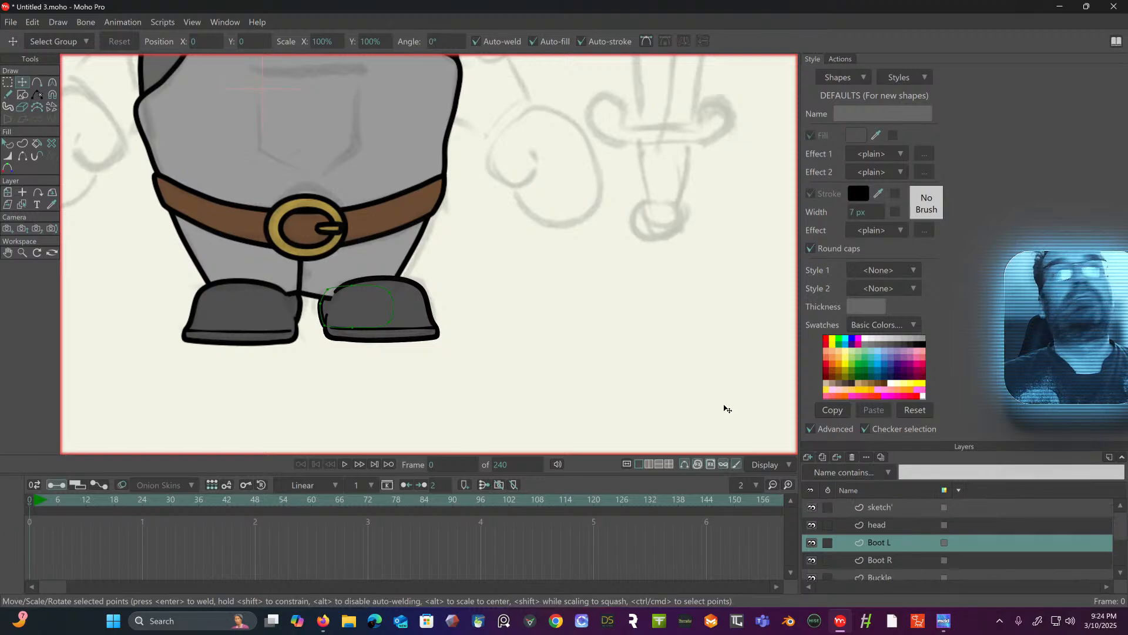
- Move the selected left boot layers inward until they sit against the right boot at the character's centre
click(8, 193)
drag(376, 310, 354, 311)
scroll(353, 311, down, 5)
scroll(445, 334, up, 3)
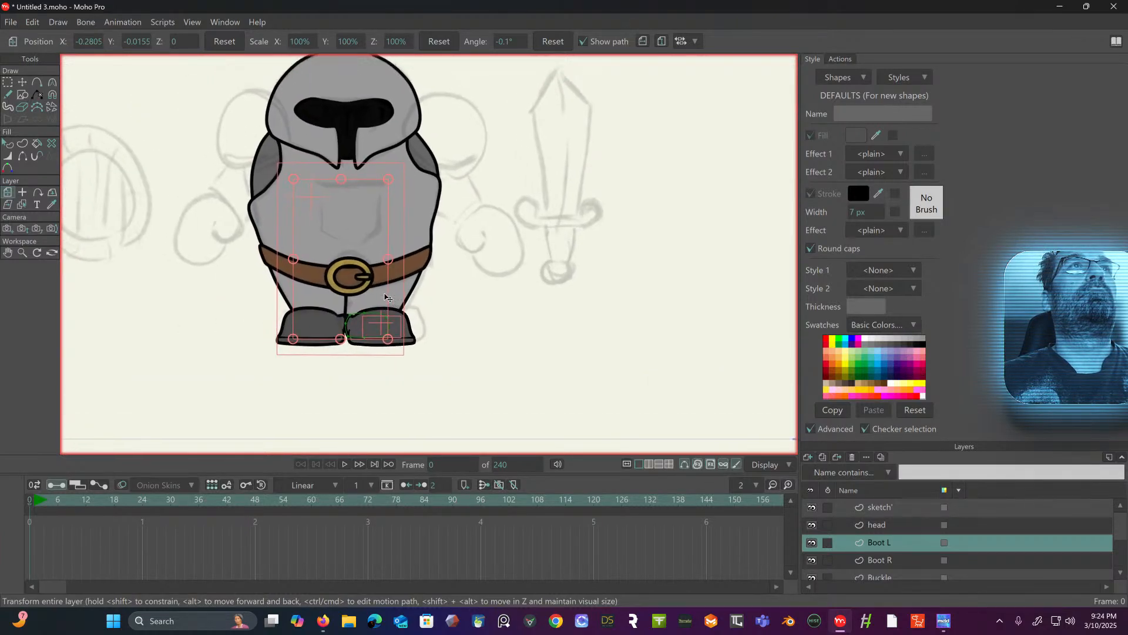
click(8, 83)
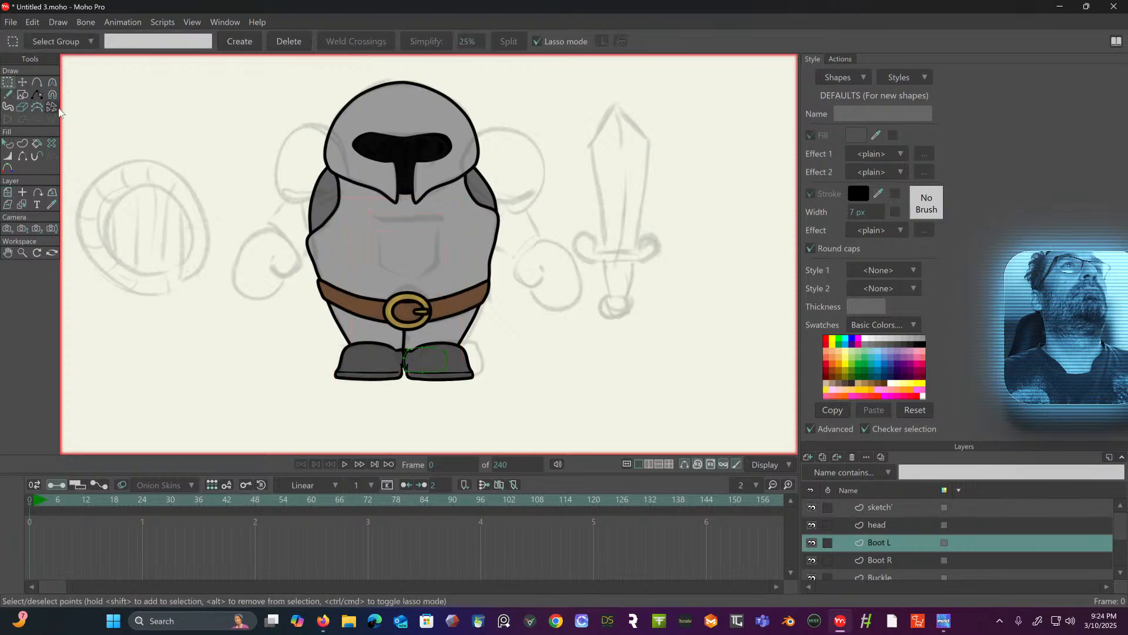
drag(237, 151, 221, 135)
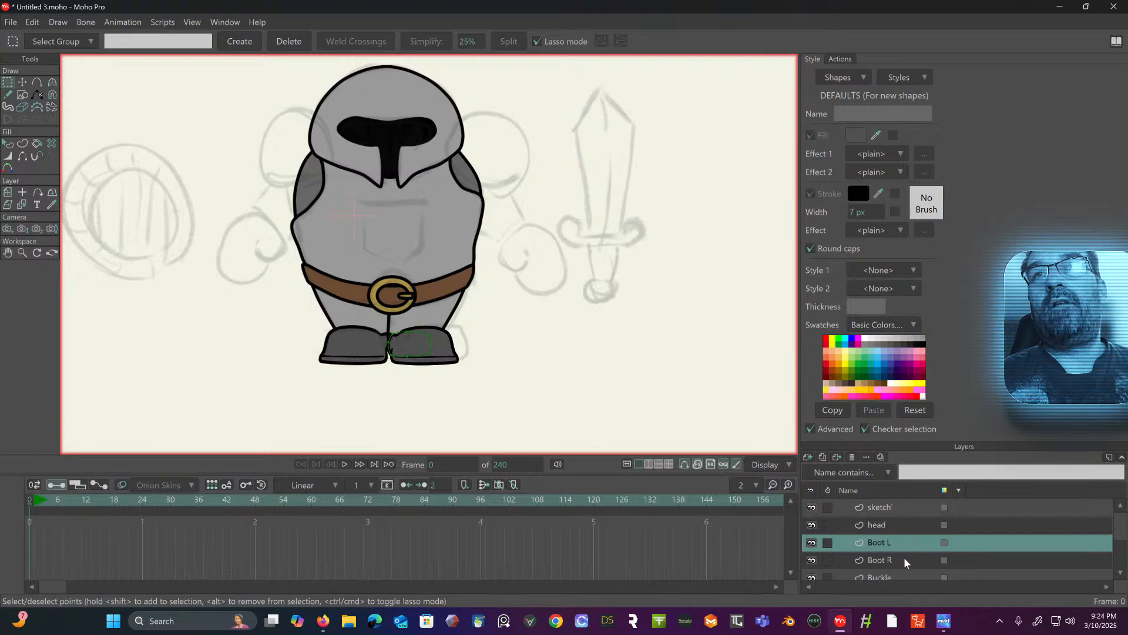
- Add a vector layer directly above the head layer and name it arm upper R
click(915, 543)
scroll(915, 542, down, 3)
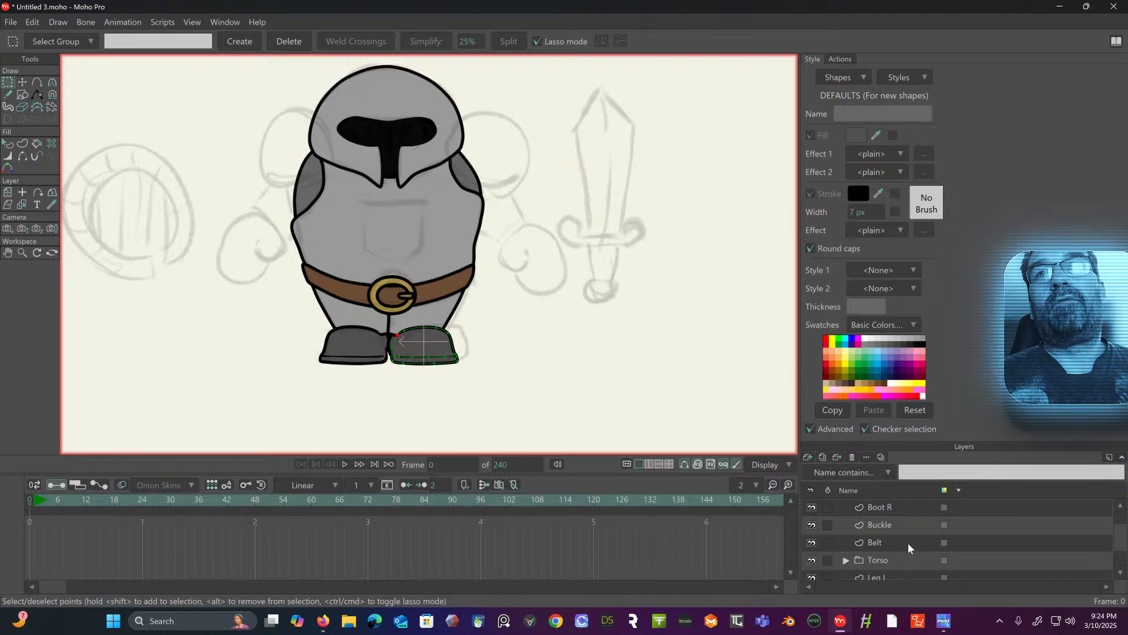
scroll(914, 534, up, 3)
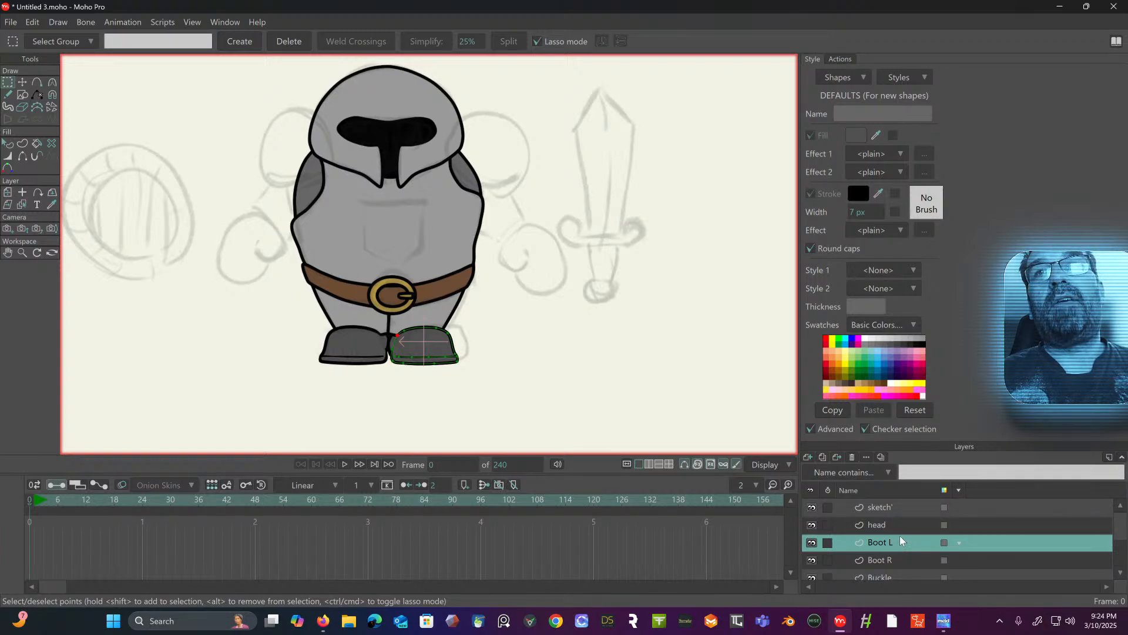
click(906, 525)
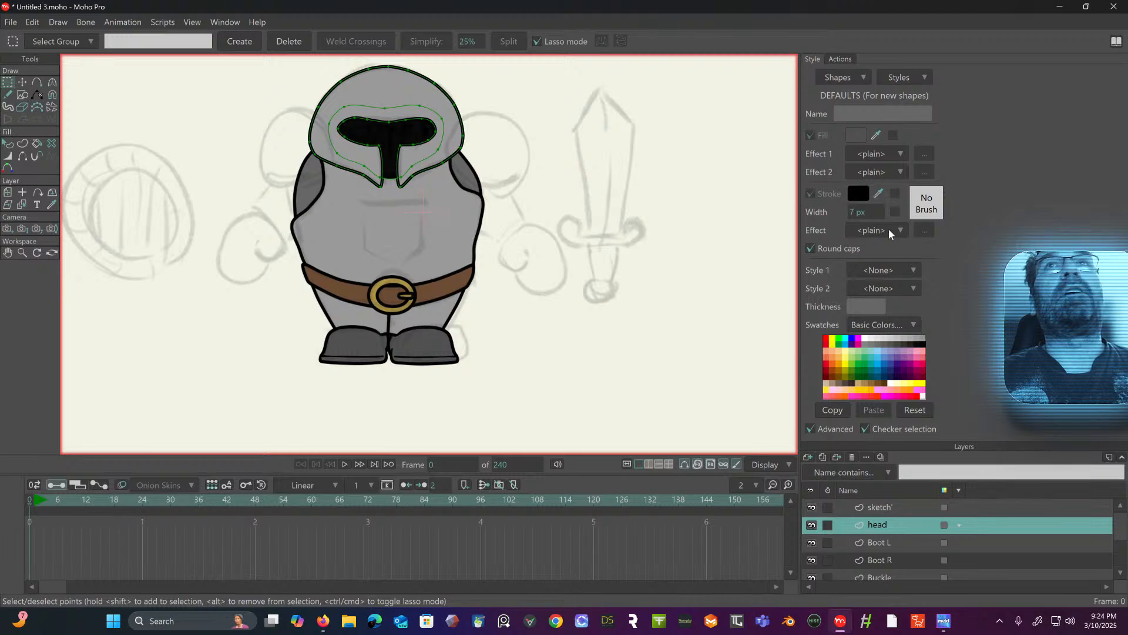
click(808, 457)
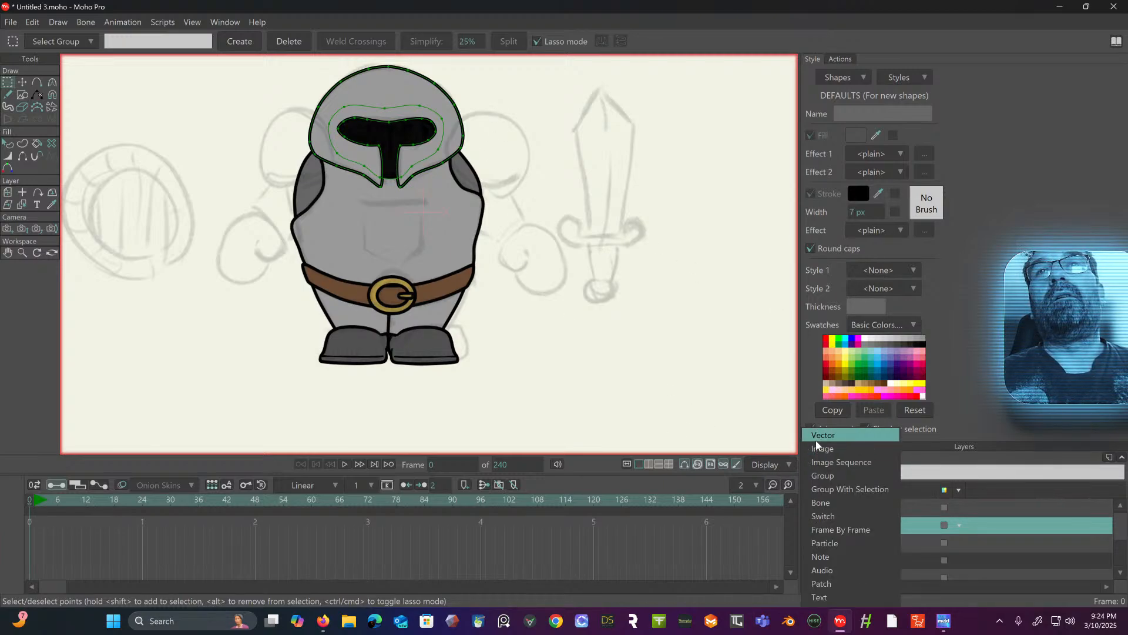
click(821, 436)
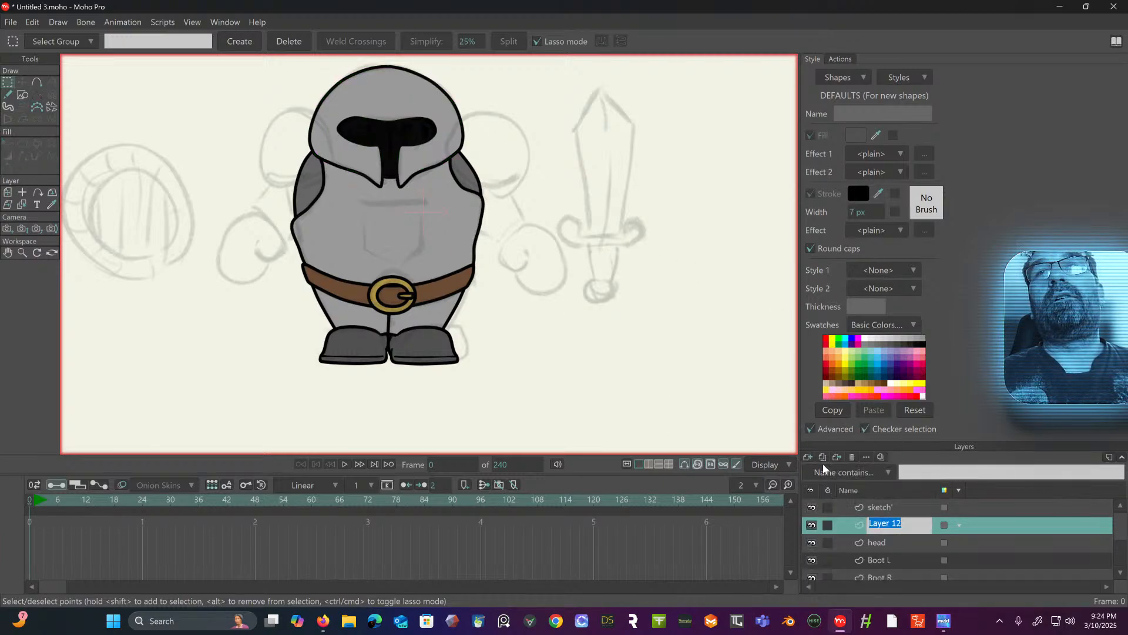
double_click(885, 530)
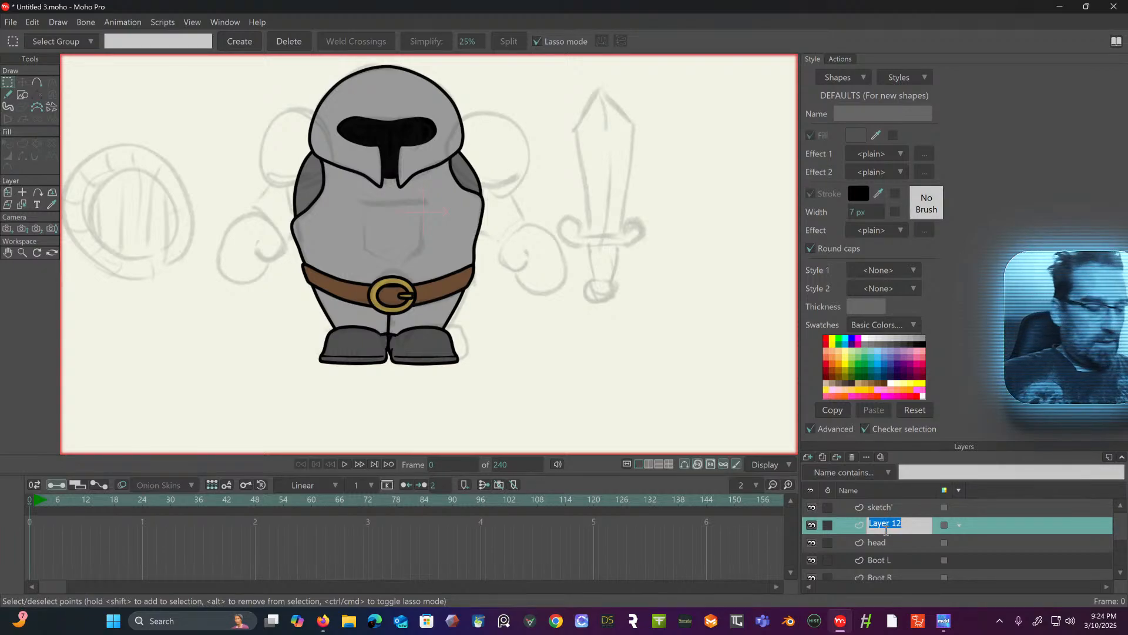
text(arm upp)
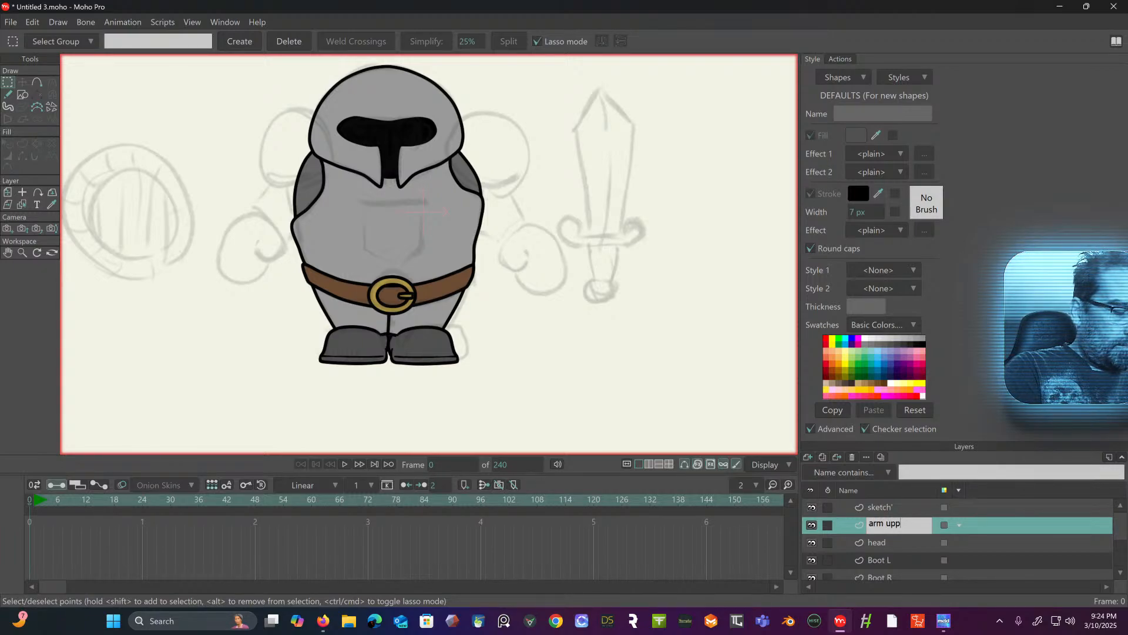
key(Return)
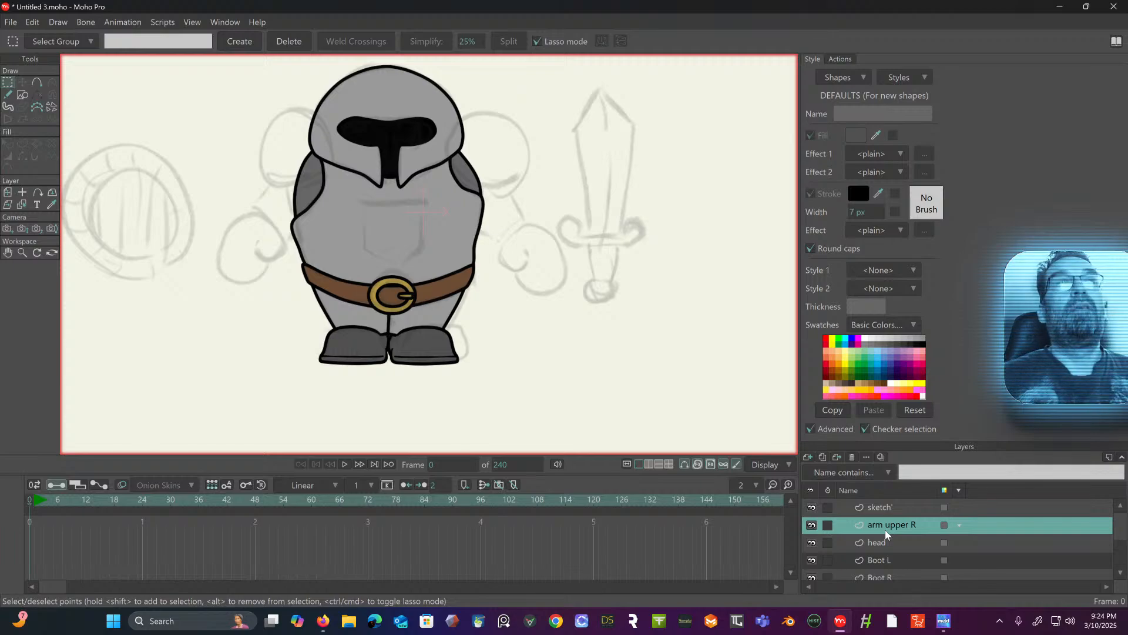
- Draw a closed upper arm outline on arm upper R, from the character's right shoulder down to the top of the sketched hand
click(38, 85)
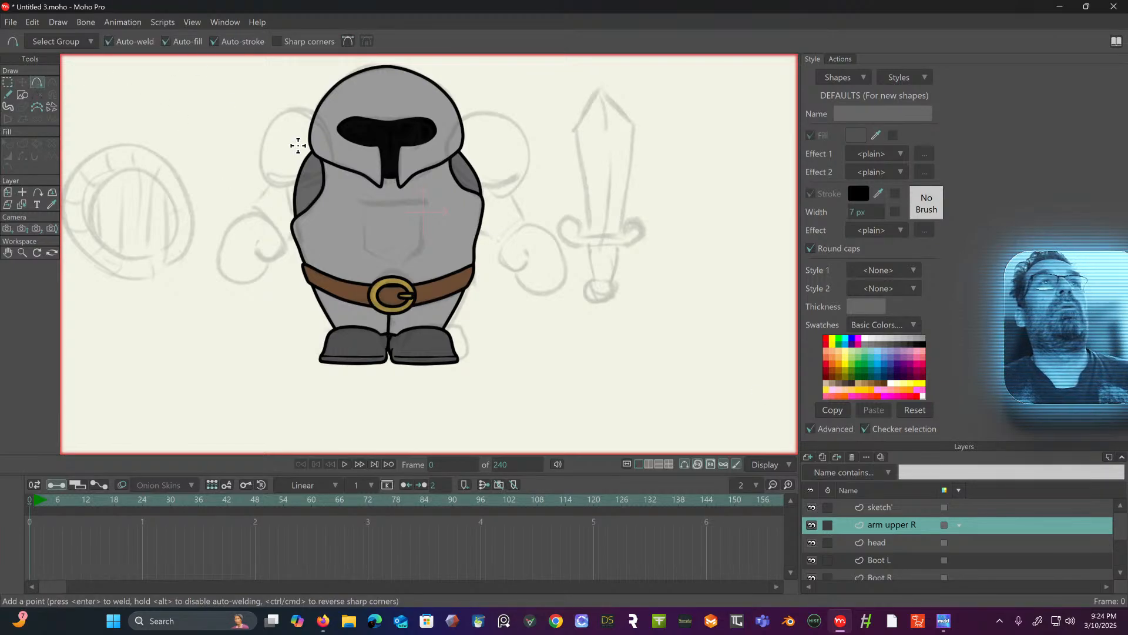
scroll(300, 145, up, 4)
drag(318, 119, 292, 71)
scroll(313, 139, down, 5)
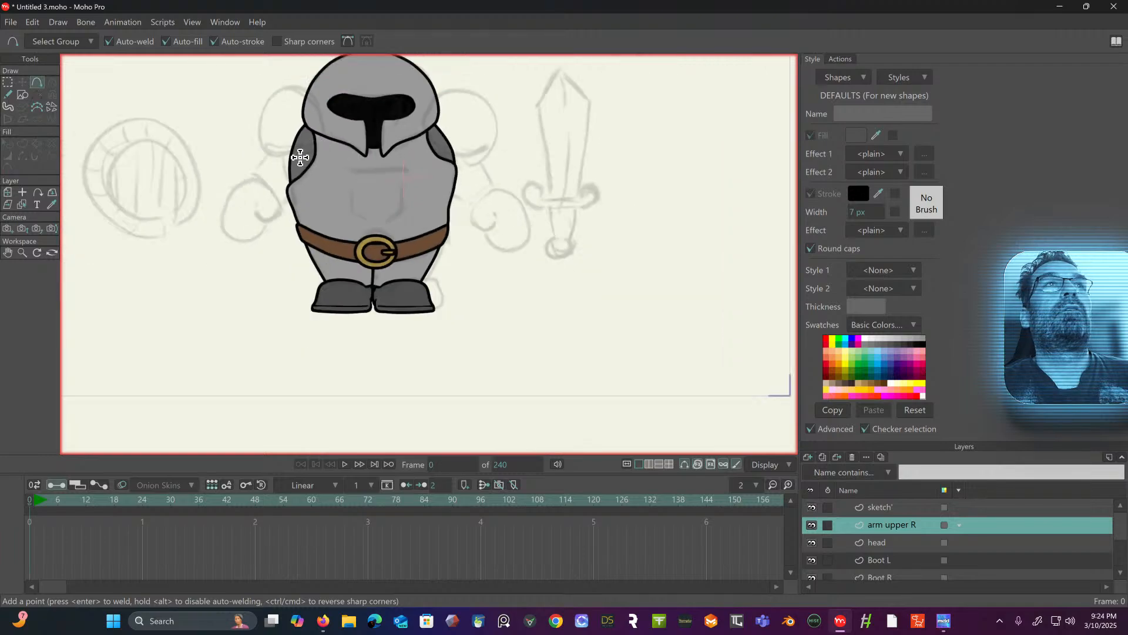
scroll(271, 179, up, 3)
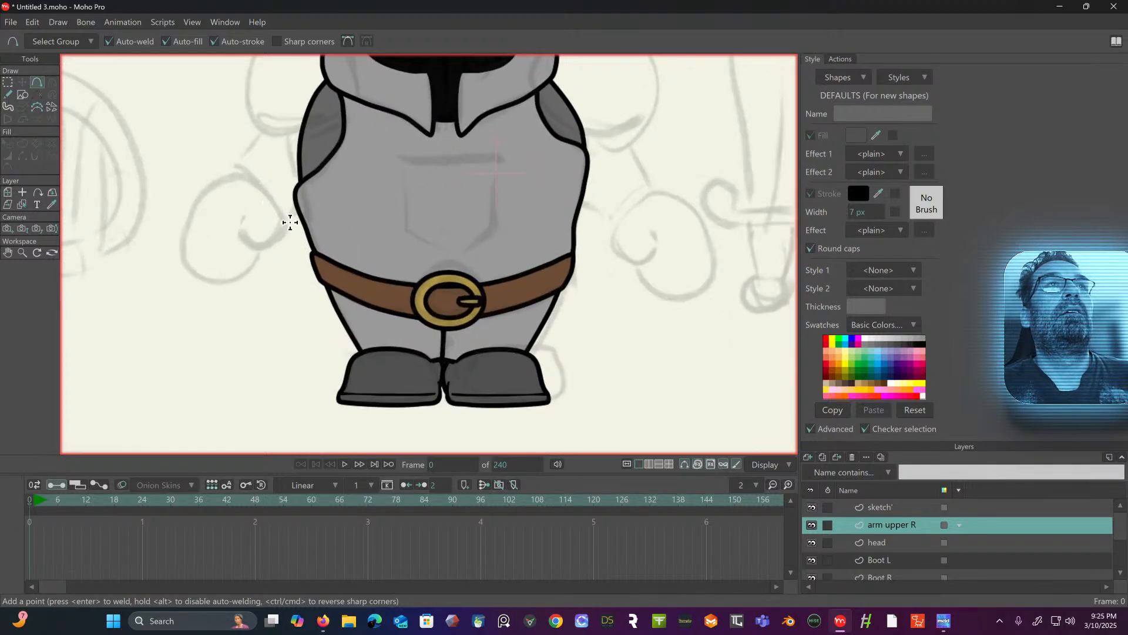
mouse_move(289, 220)
mouse_down()
mouse_move(333, 174)
mouse_move(335, 113)
mouse_move(315, 97)
mouse_up()
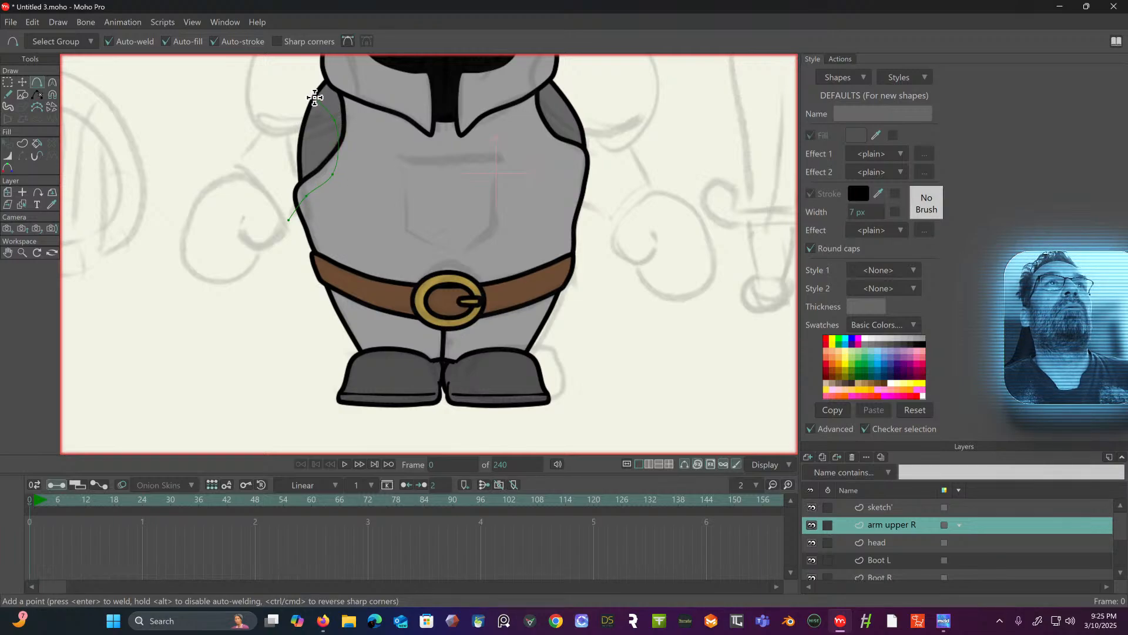
click(268, 118)
click(259, 139)
drag(258, 140, 288, 220)
scroll(280, 171, down, 5)
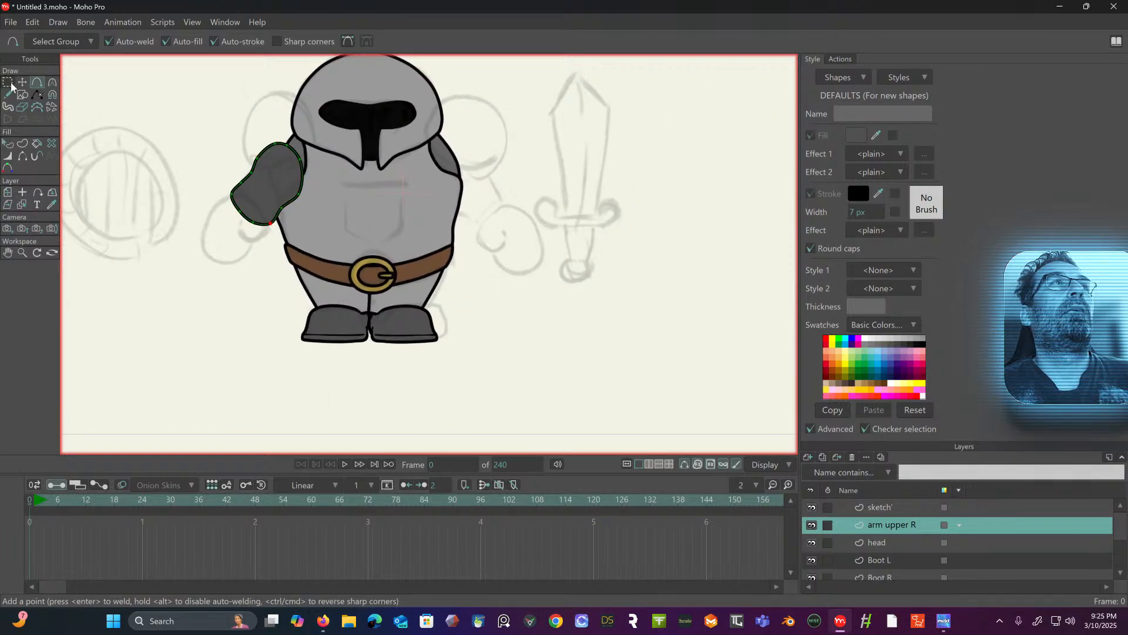
- Tighten the curvature of the two corner points at the lower end of the upper arm
click(51, 82)
scroll(316, 149, up, 5)
drag(188, 218, 315, 182)
drag(236, 229, 108, 249)
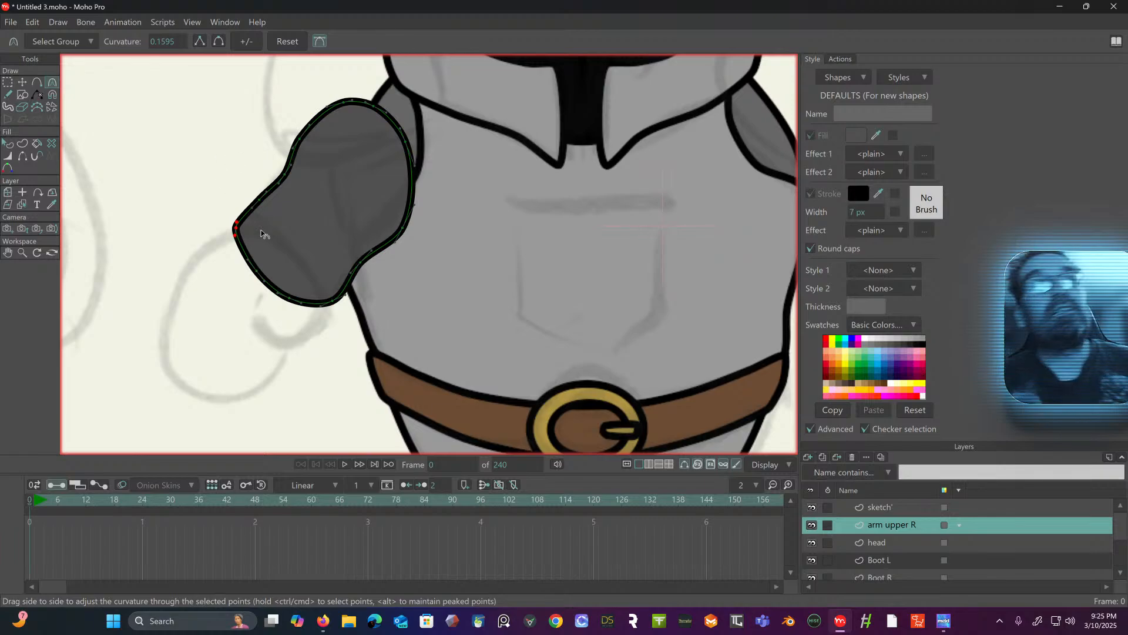
drag(332, 302, 94, 291)
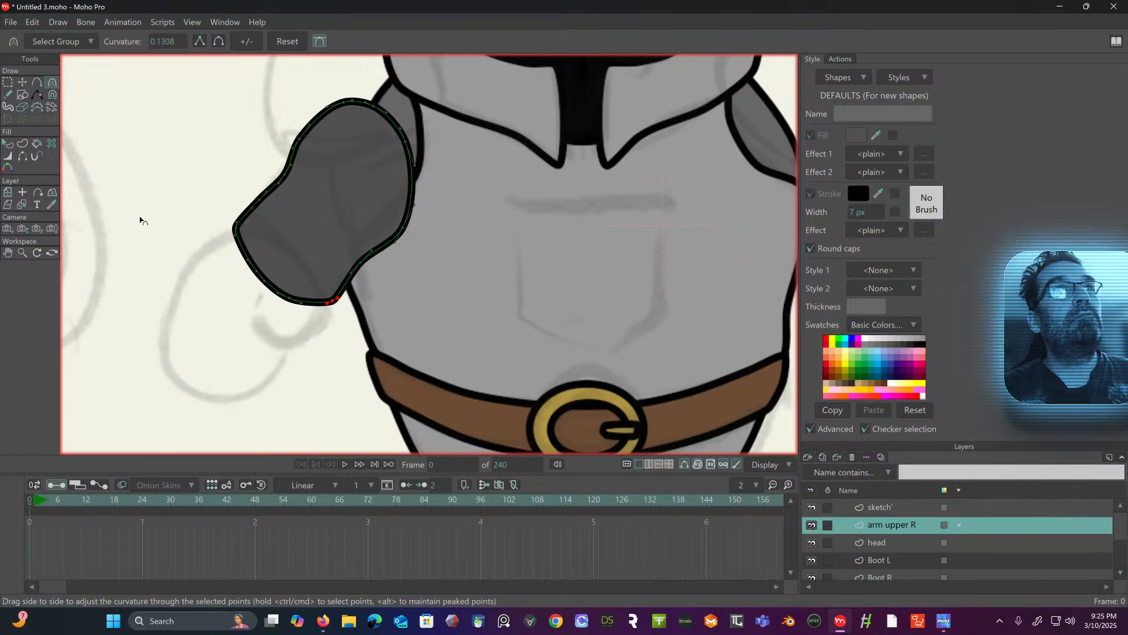
- Nudge the corner points and the curve point along the upper arm's lower end to refine its outline
click(22, 83)
mouse_move(236, 234)
mouse_down()
mouse_move(258, 194)
mouse_move(234, 232)
mouse_up()
mouse_move(332, 302)
mouse_down()
mouse_move(318, 284)
mouse_move(326, 298)
mouse_up()
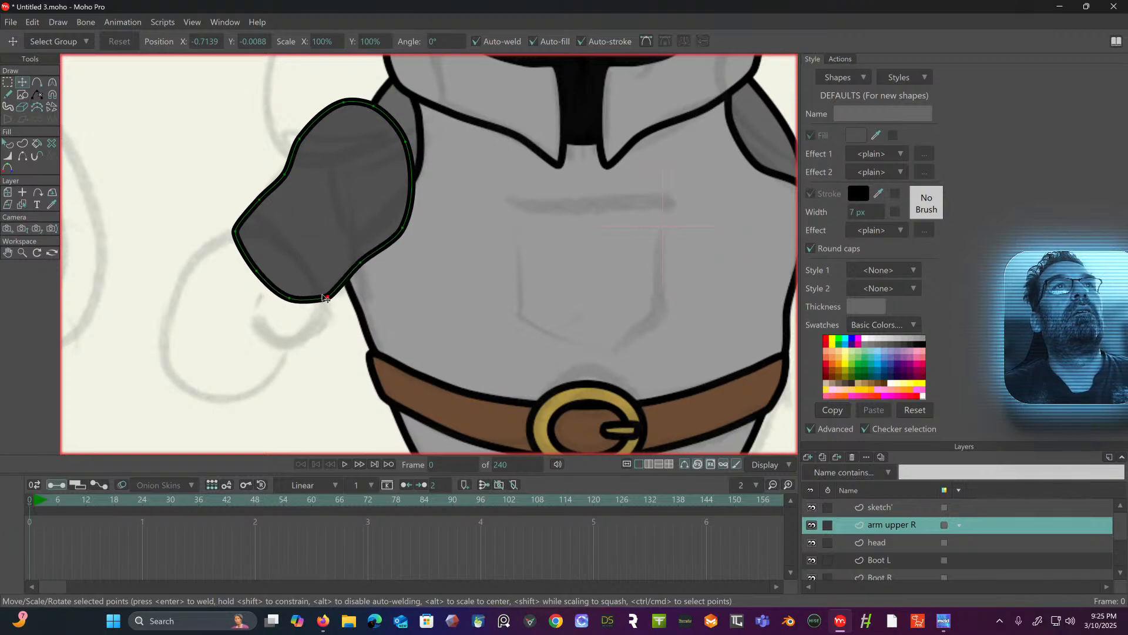
drag(259, 273, 250, 269)
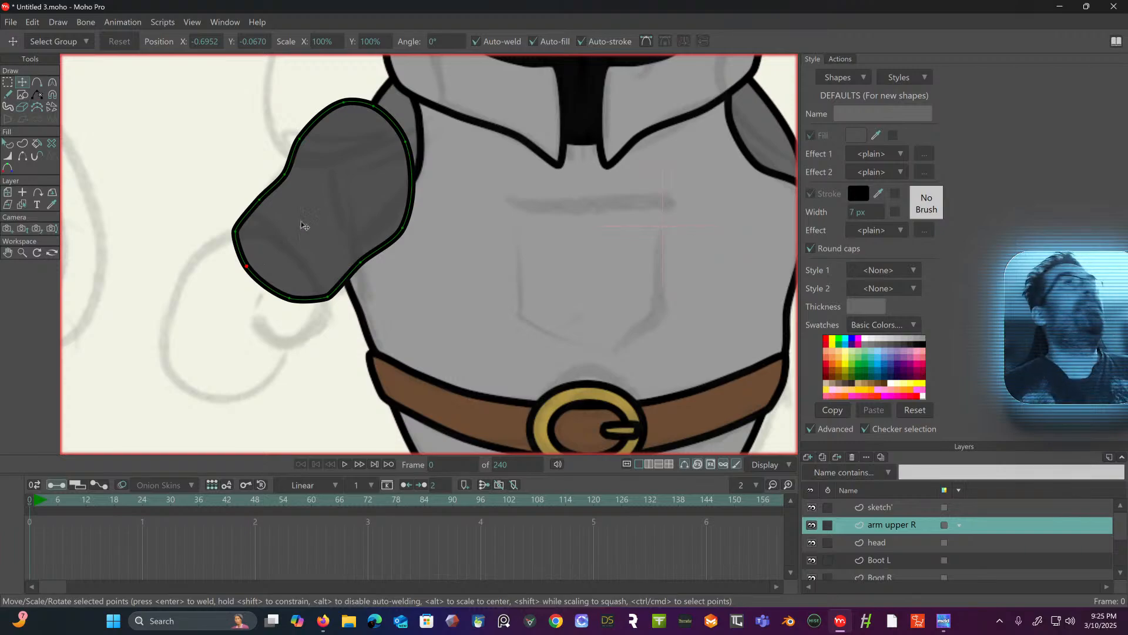
- Fill the upper arm shape with the grey sampled from the shoulder area behind it, and clear the selection
click(7, 83)
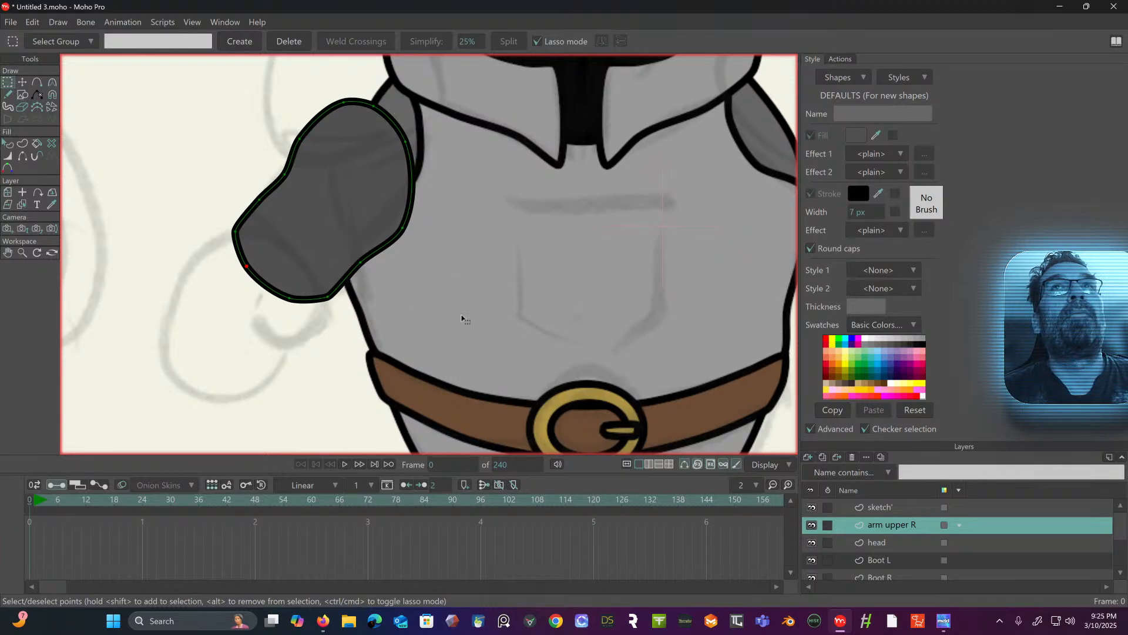
scroll(504, 167, down, 2)
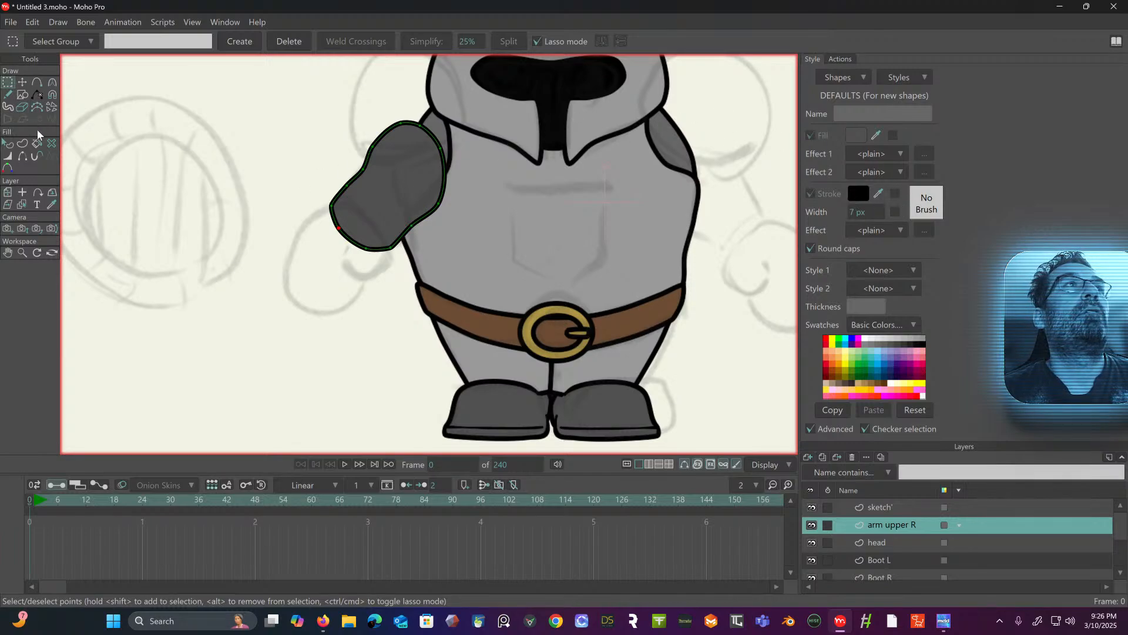
click(9, 144)
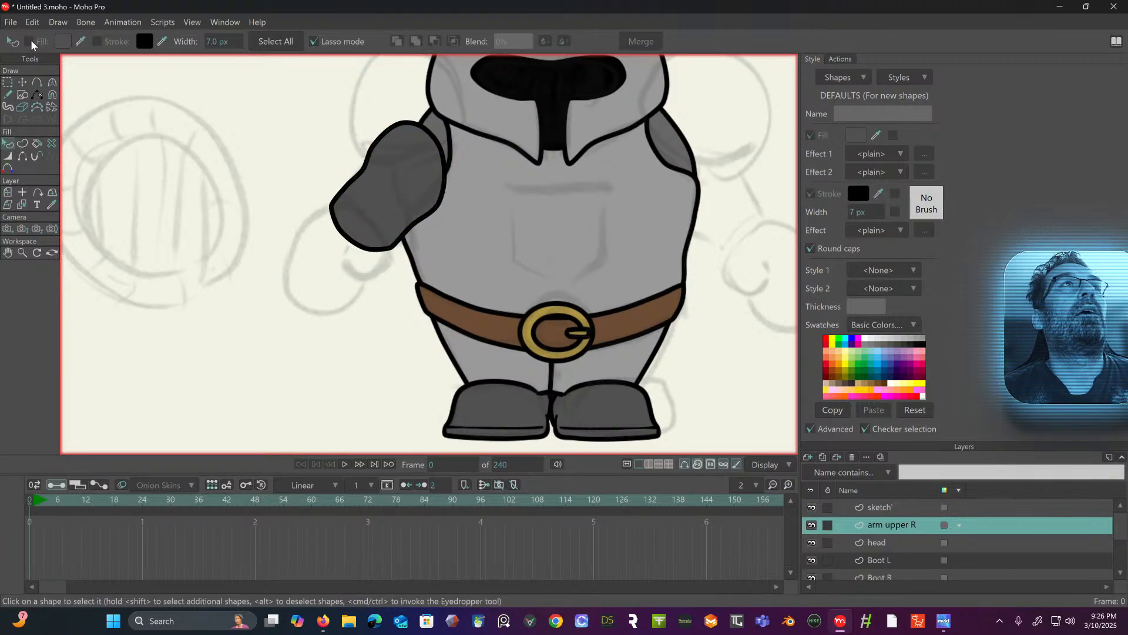
click(392, 171)
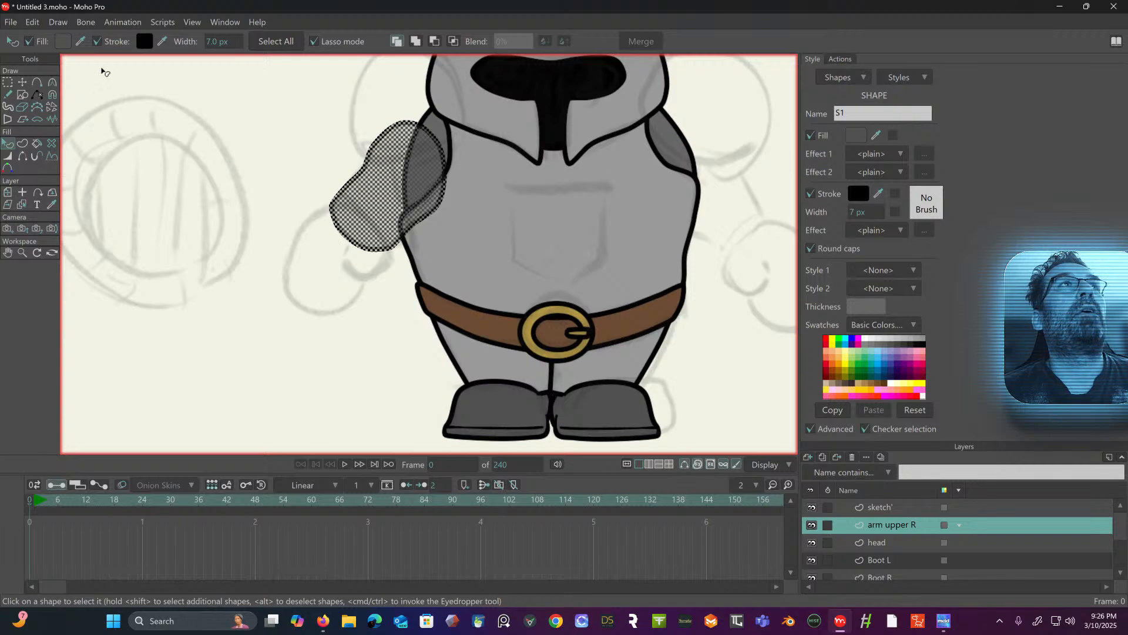
drag(81, 41, 432, 128)
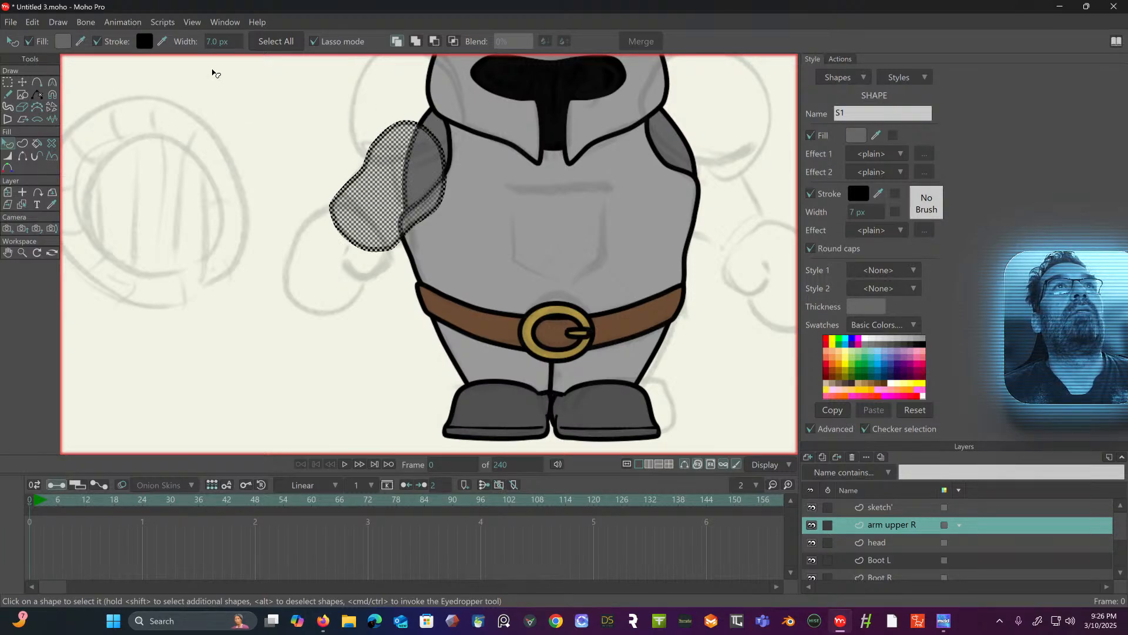
click(7, 83)
click(275, 112)
drag(275, 111, 175, 128)
- Reshape the upper arm's inner edge by moving its points into one smooth curve from the shoulder to the lower end
scroll(242, 209, up, 3)
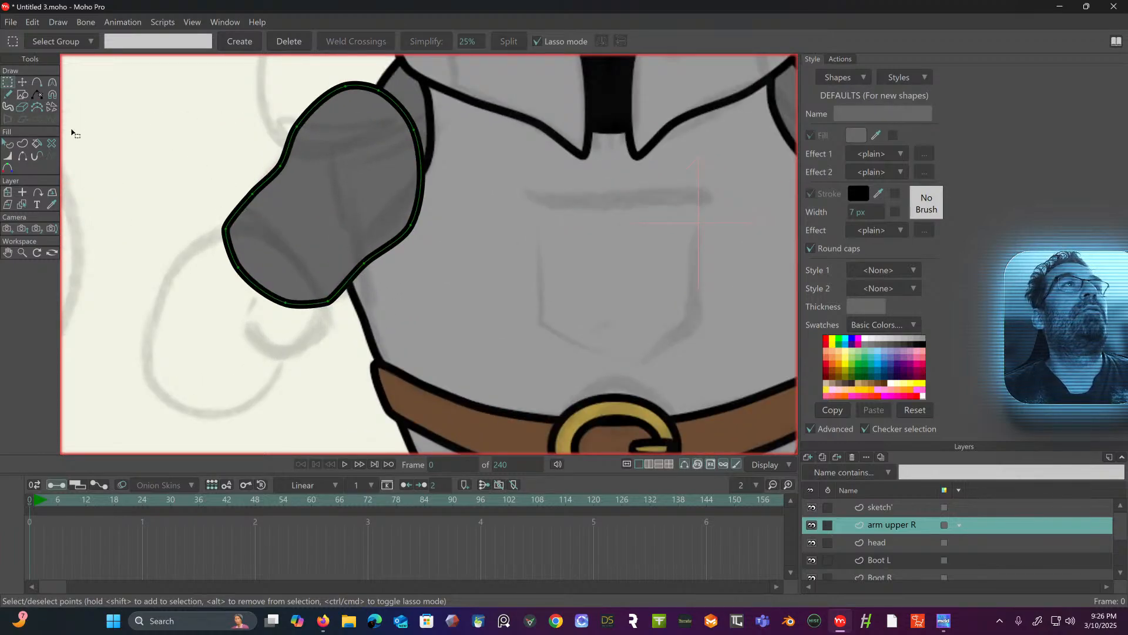
click(53, 84)
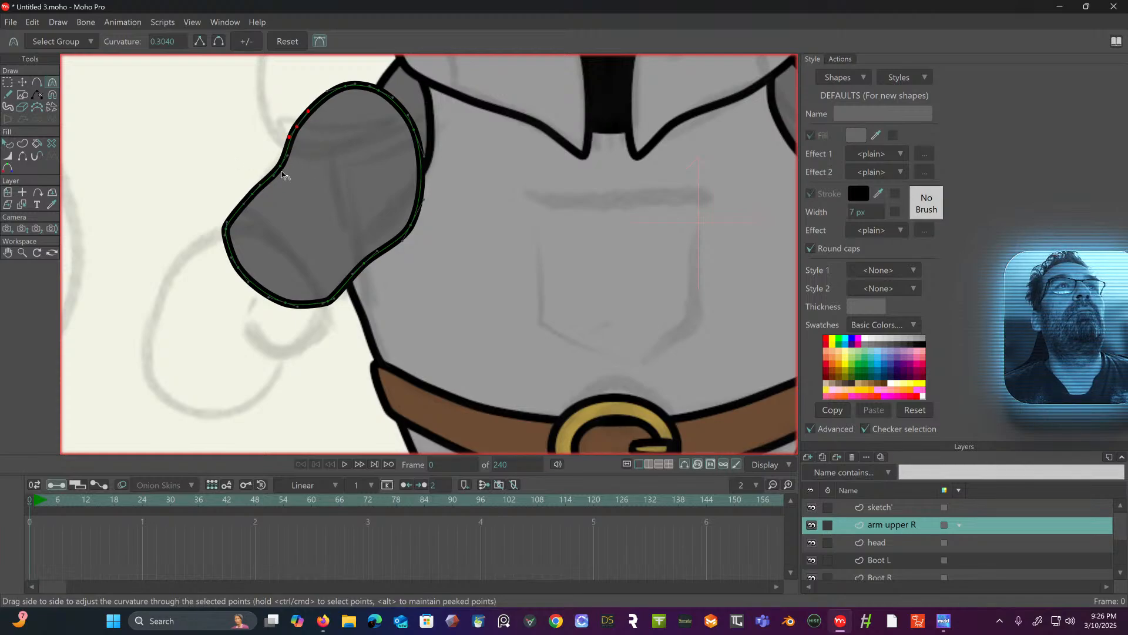
click(23, 82)
mouse_move(412, 222)
mouse_down()
mouse_move(374, 218)
mouse_move(411, 217)
mouse_move(402, 210)
mouse_up()
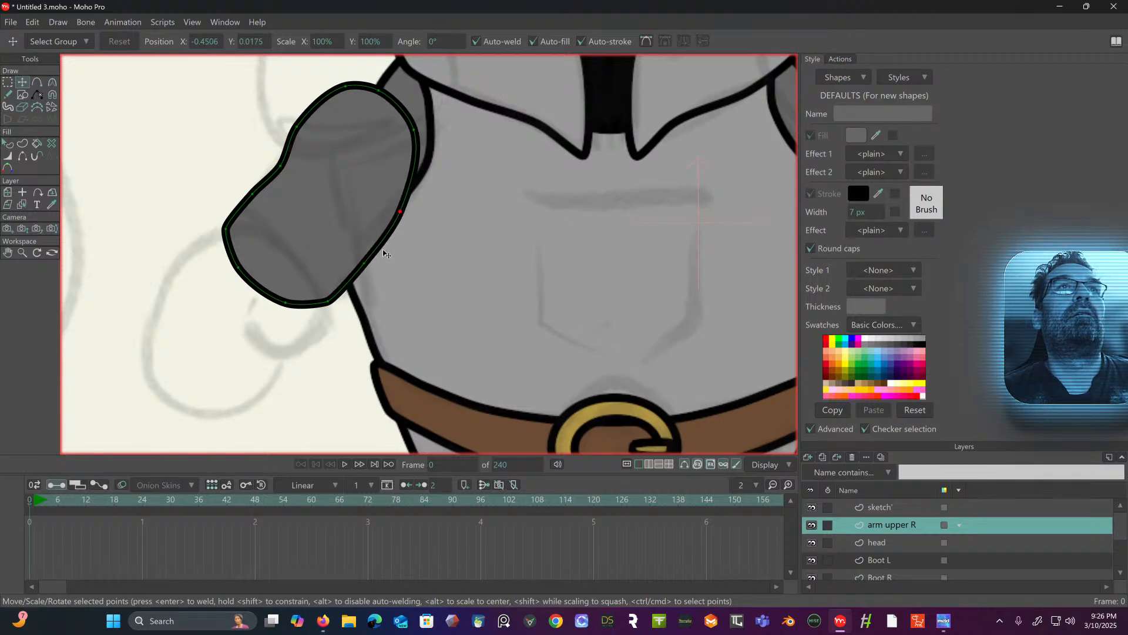
mouse_move(365, 264)
mouse_down()
mouse_move(317, 244)
mouse_move(328, 233)
mouse_move(359, 272)
mouse_up()
drag(402, 211, 415, 201)
drag(418, 132, 422, 126)
scroll(387, 142, down, 5)
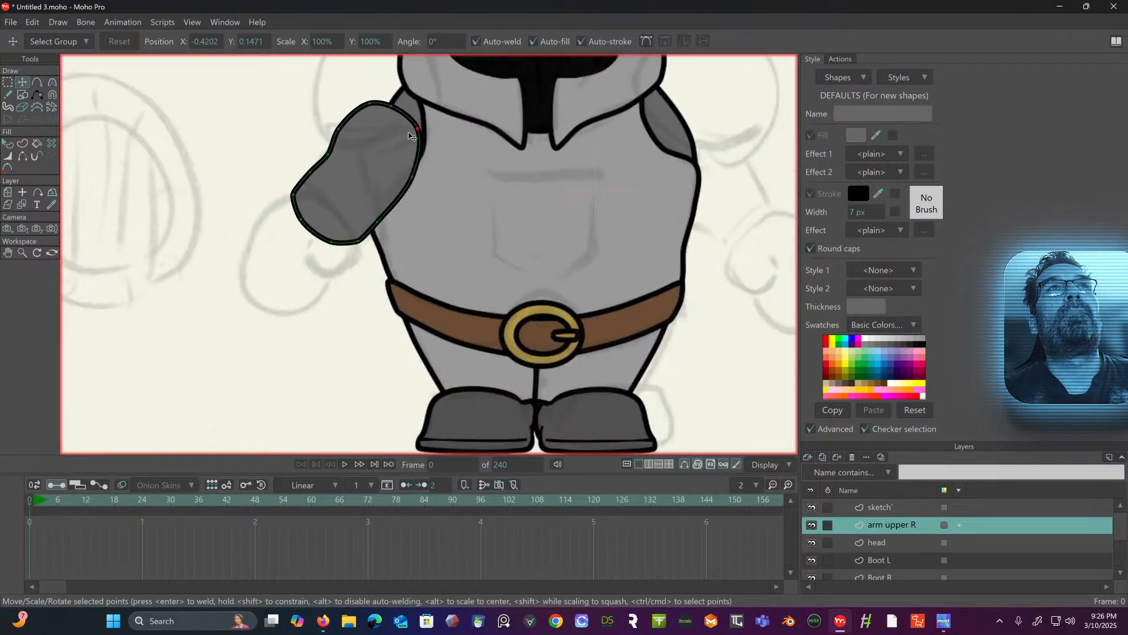
- Adjust the points at the top and outer edge of the upper arm to round the shoulder and straighten the outer side
scroll(368, 151, up, 4)
drag(372, 146, 373, 137)
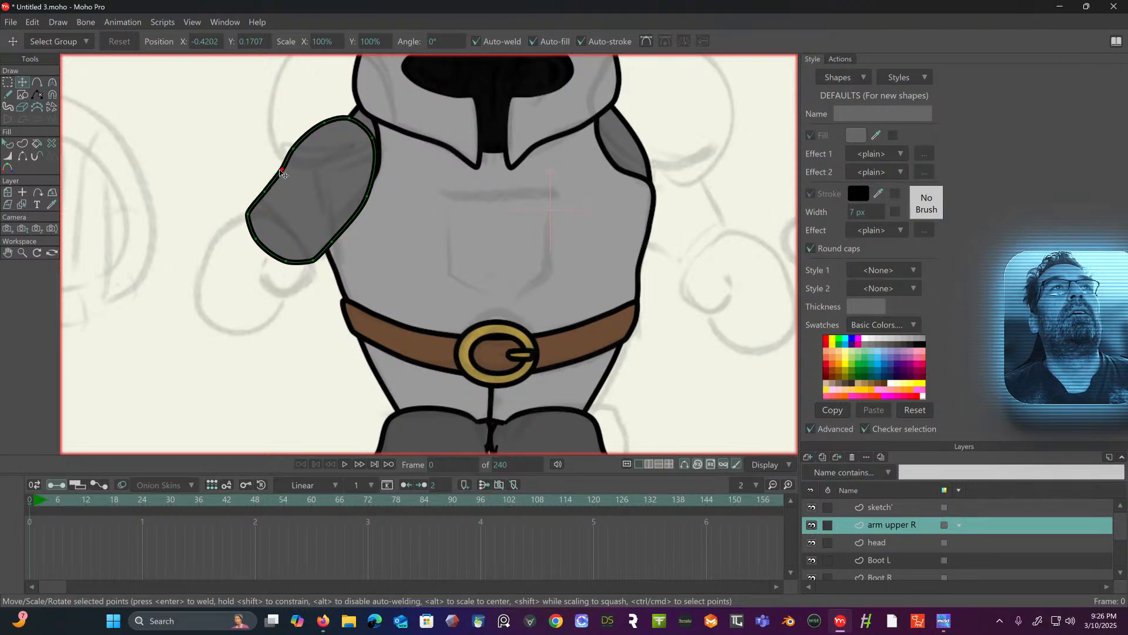
drag(282, 174, 327, 119)
scroll(329, 126, down, 2)
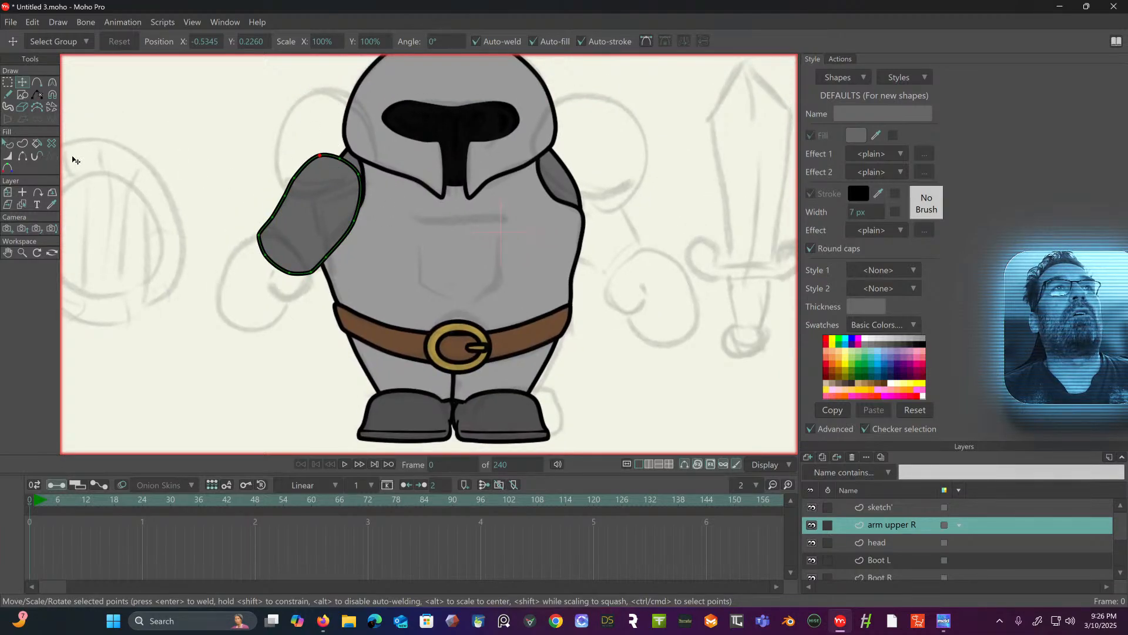
click(8, 82)
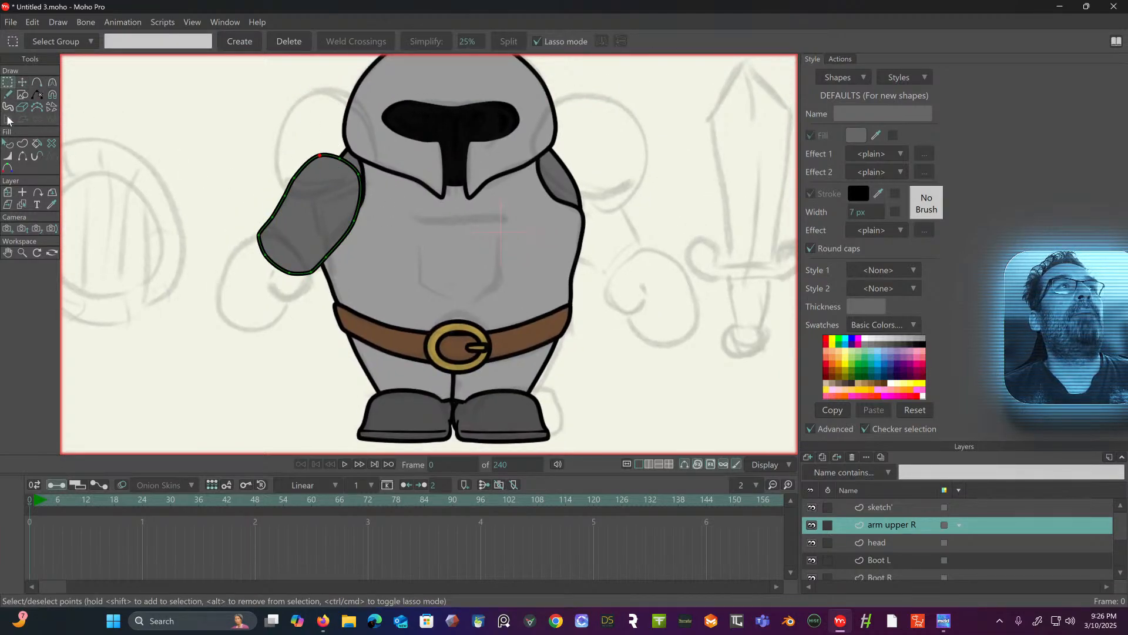
click(8, 143)
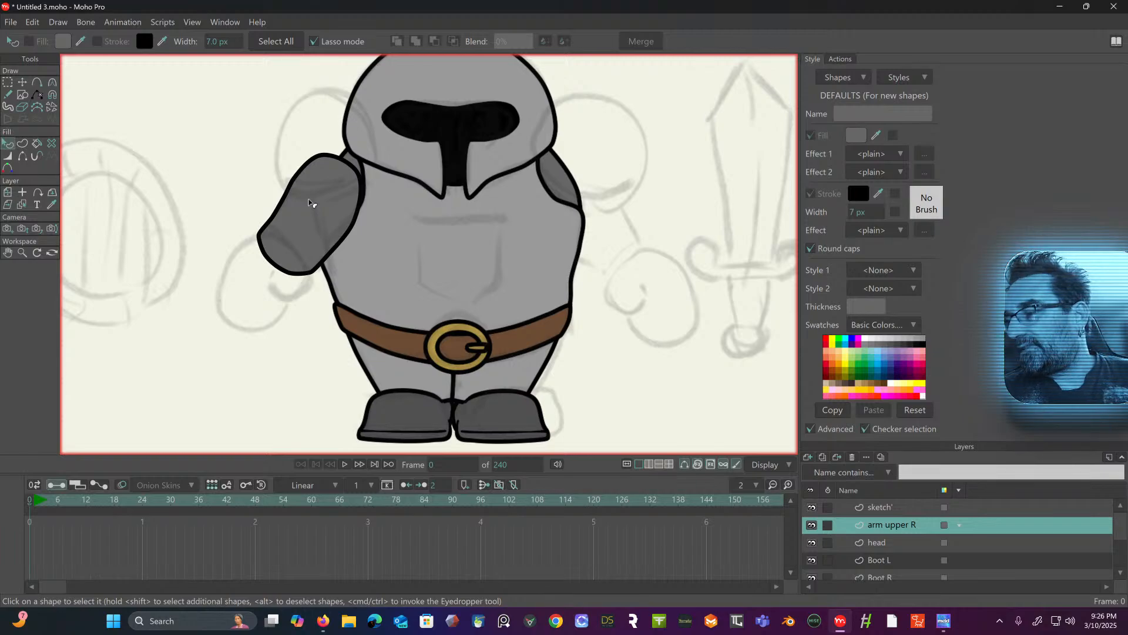
click(309, 203)
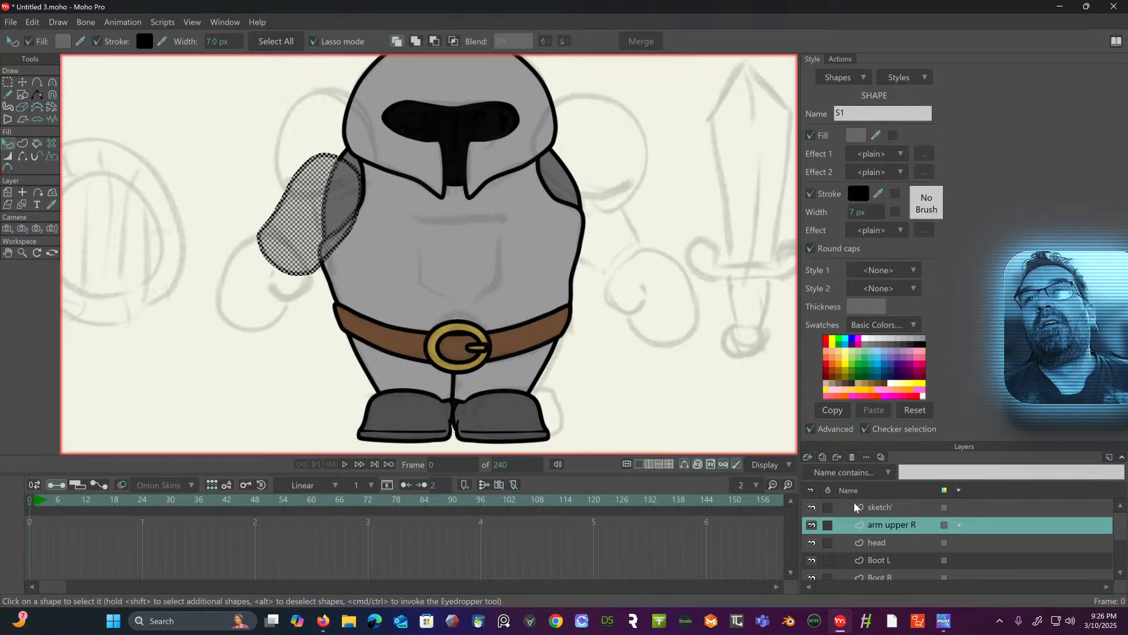
right_click(928, 523)
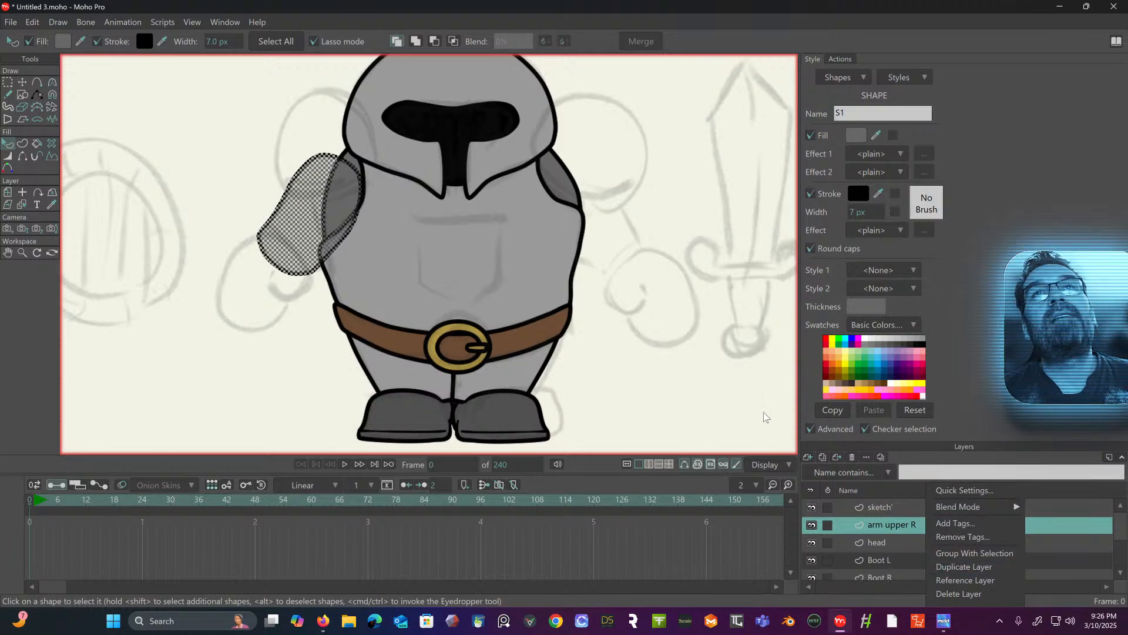
click(732, 385)
scroll(464, 211, left, 1)
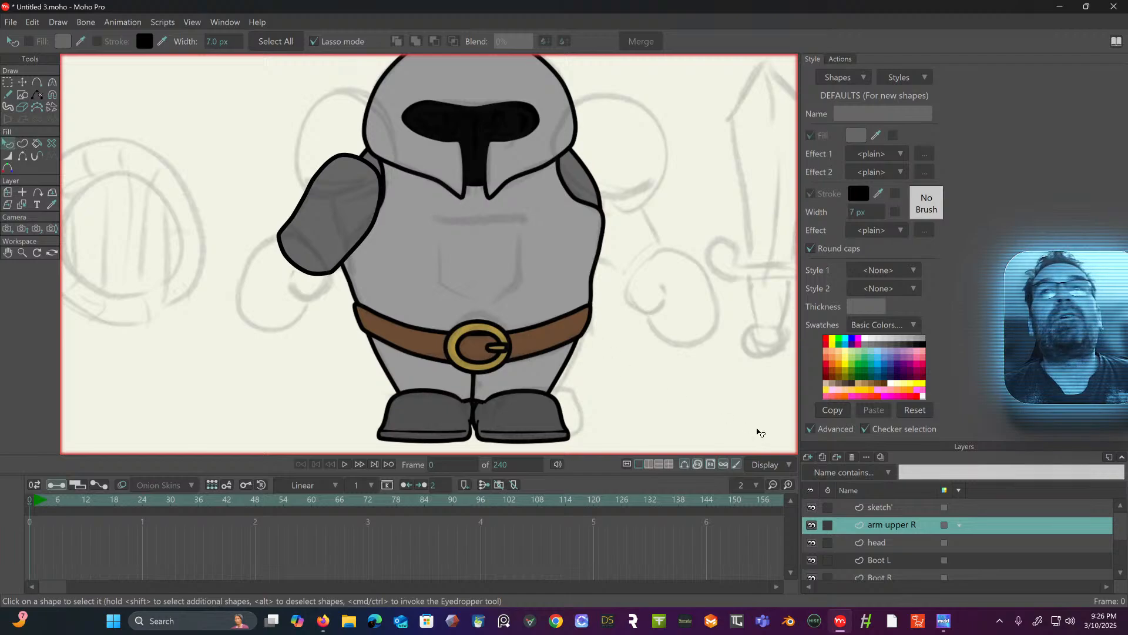
- Add a new vector layer above the arm upper R layer and name it Shoulder R
click(808, 457)
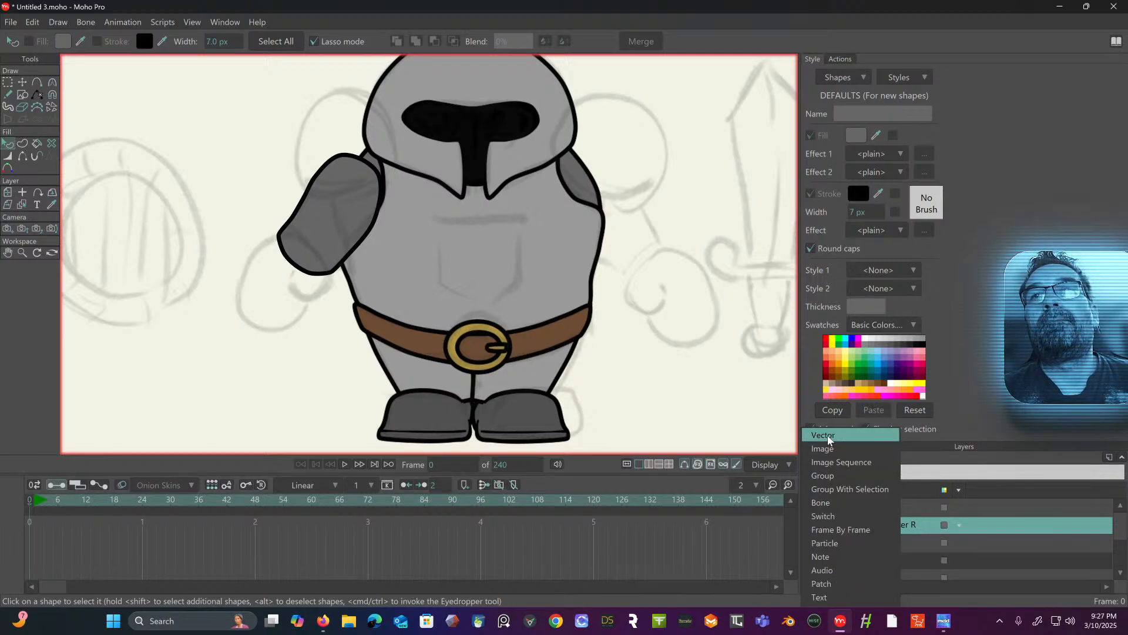
click(819, 435)
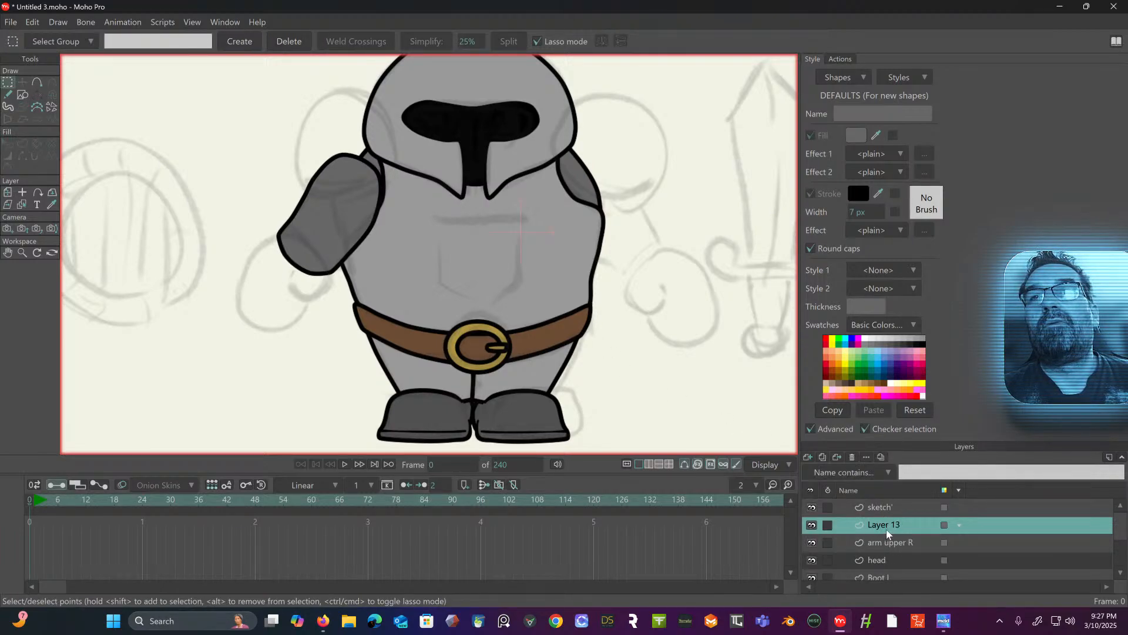
double_click(888, 529)
text(Shoulder)
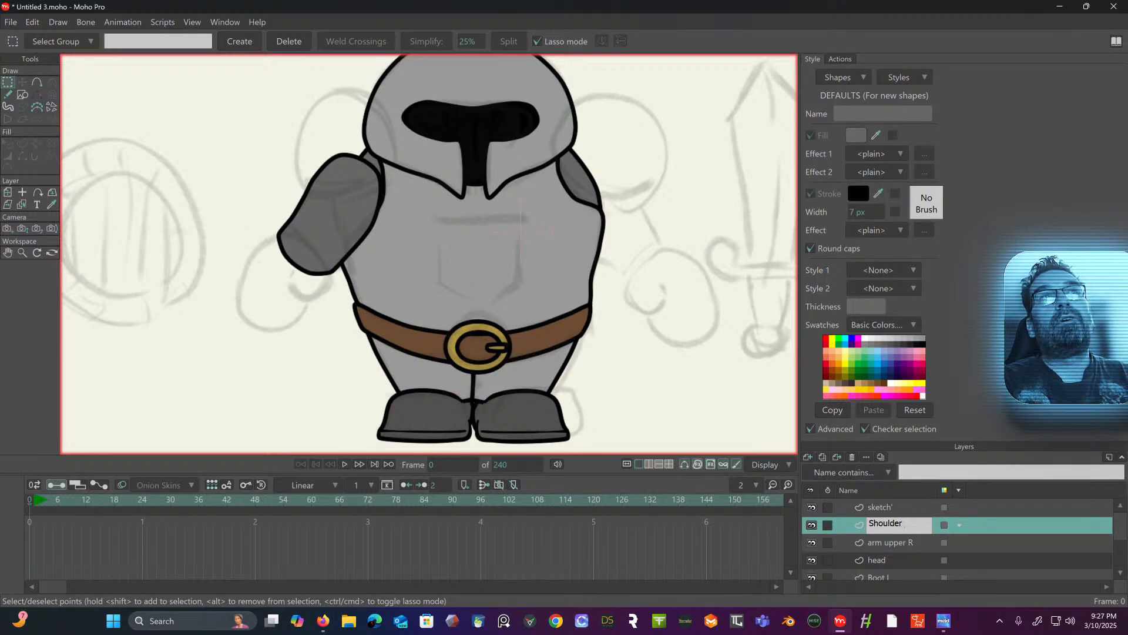
text( R)
key(Return)
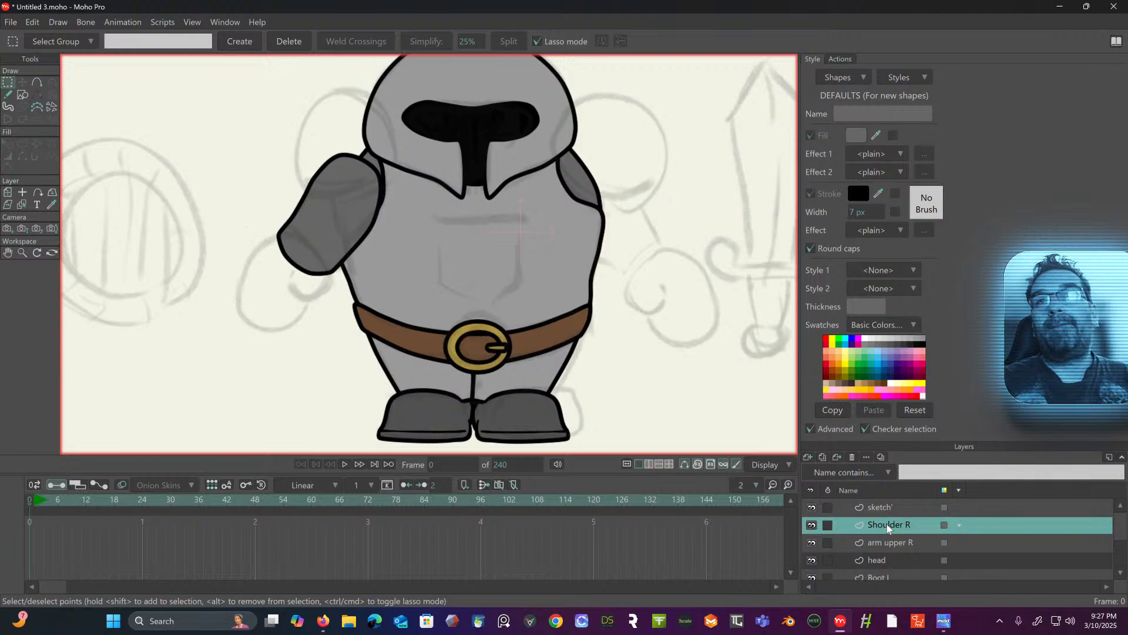
- Draw a closed, rounded shoulder armour shape over the top of the upper arm, following the sketched shoulder outline
click(39, 83)
scroll(259, 108, up, 3)
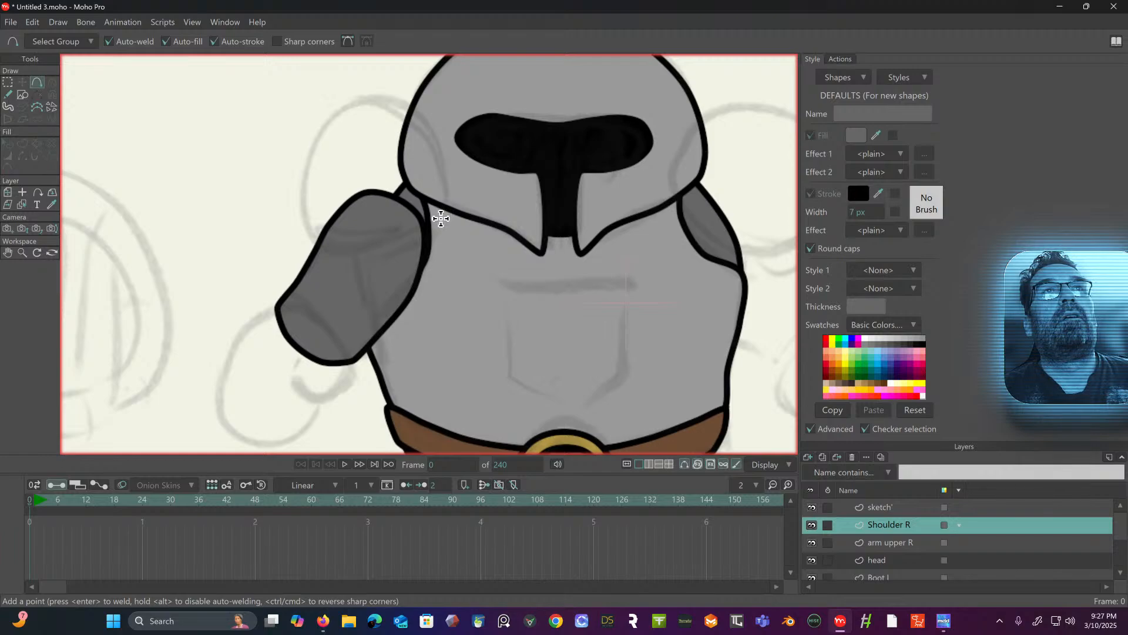
drag(438, 220, 334, 251)
click(311, 246)
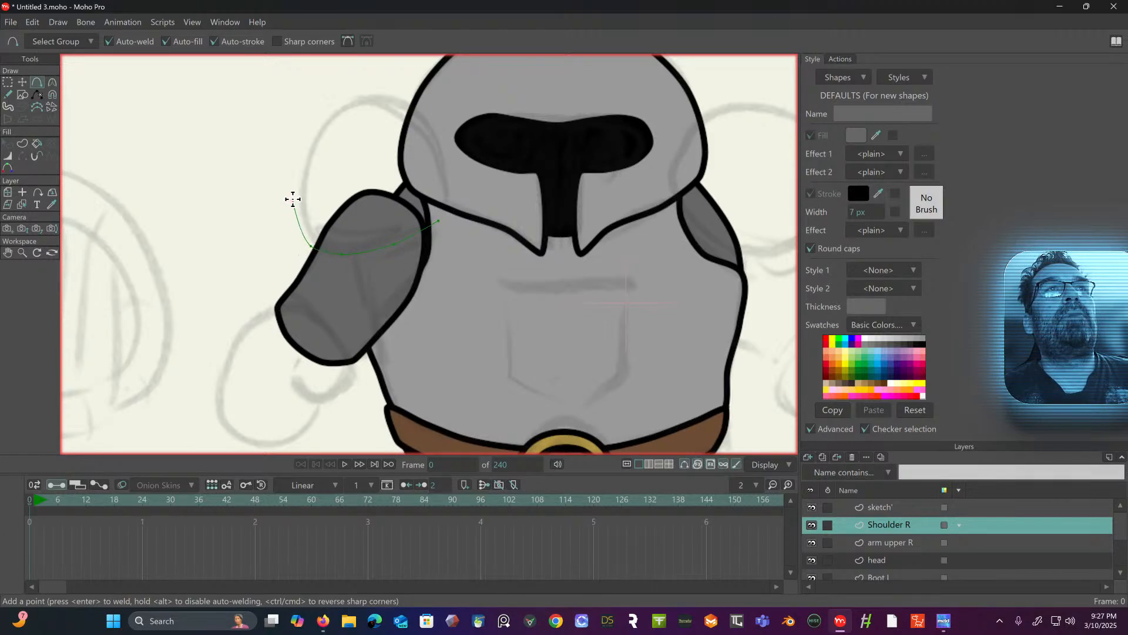
drag(300, 134, 308, 130)
drag(352, 95, 438, 220)
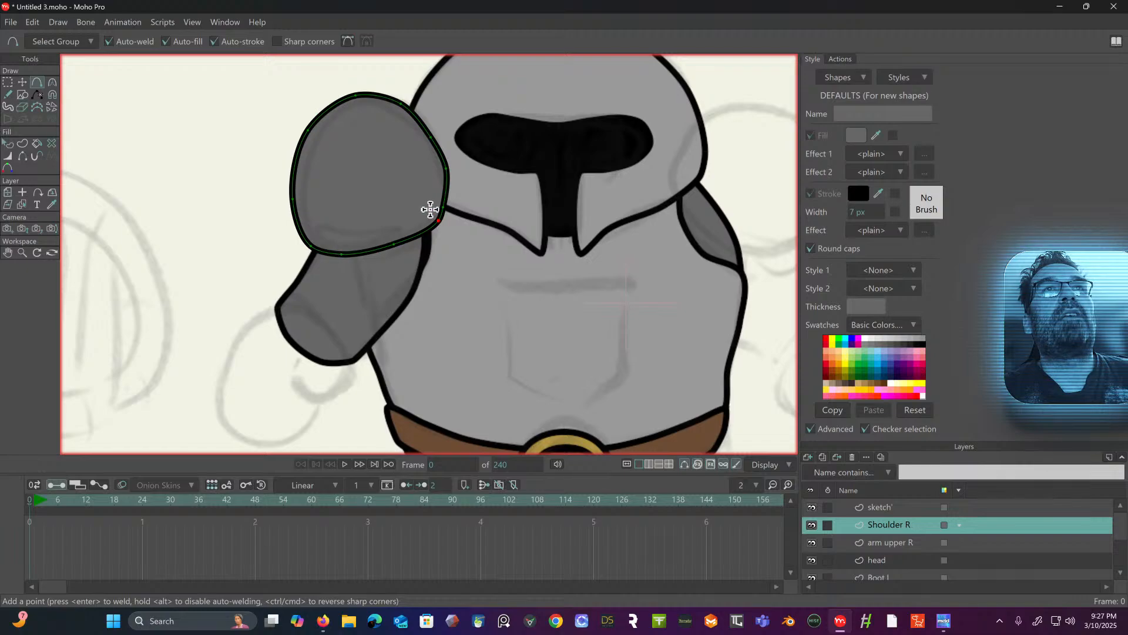
scroll(353, 225, down, 4)
scroll(360, 189, up, 2)
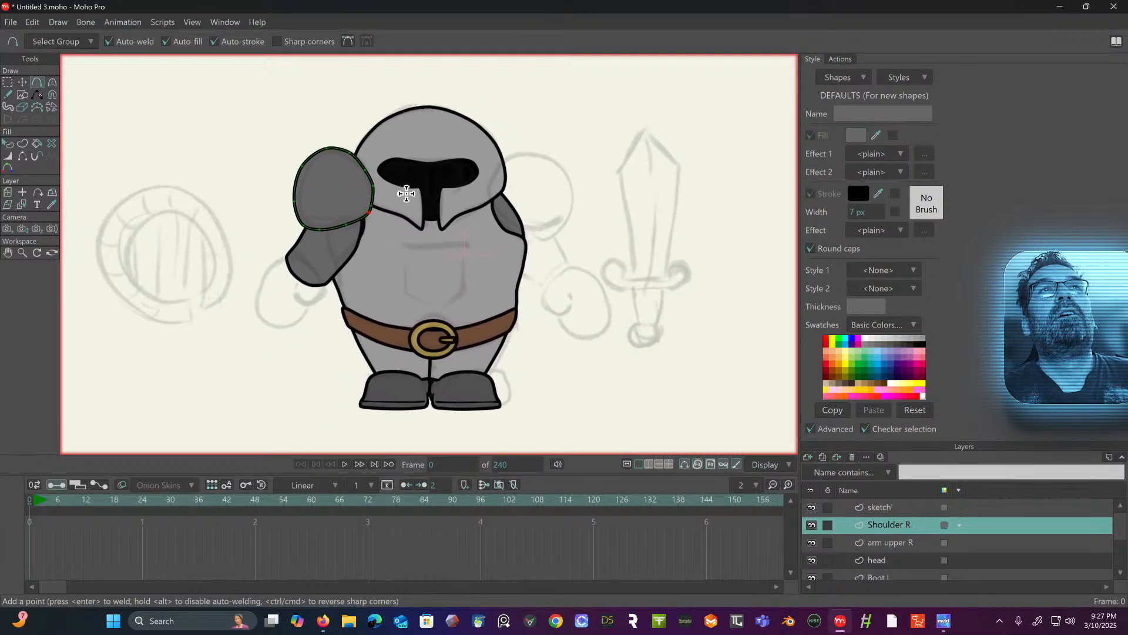
scroll(407, 194, up, 2)
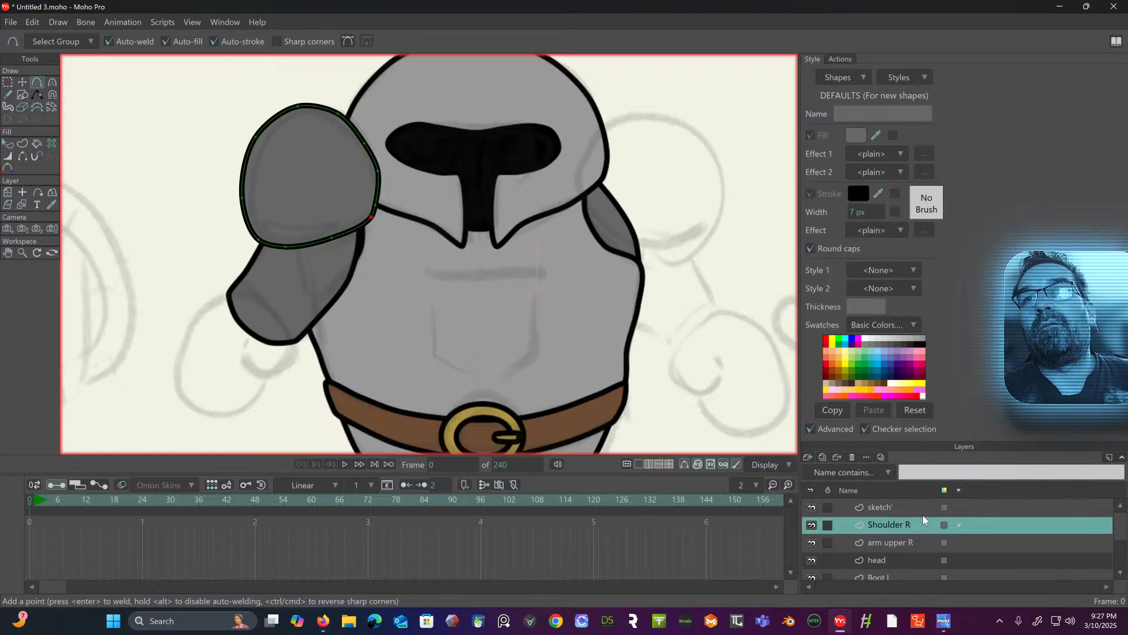
- Reorder the layers so that Shoulder R sits directly below head and arm upper R directly below Shoulder R
mouse_move(923, 520)
mouse_down()
mouse_move(915, 576)
mouse_move(909, 473)
mouse_move(908, 525)
mouse_up()
drag(909, 496, 909, 552)
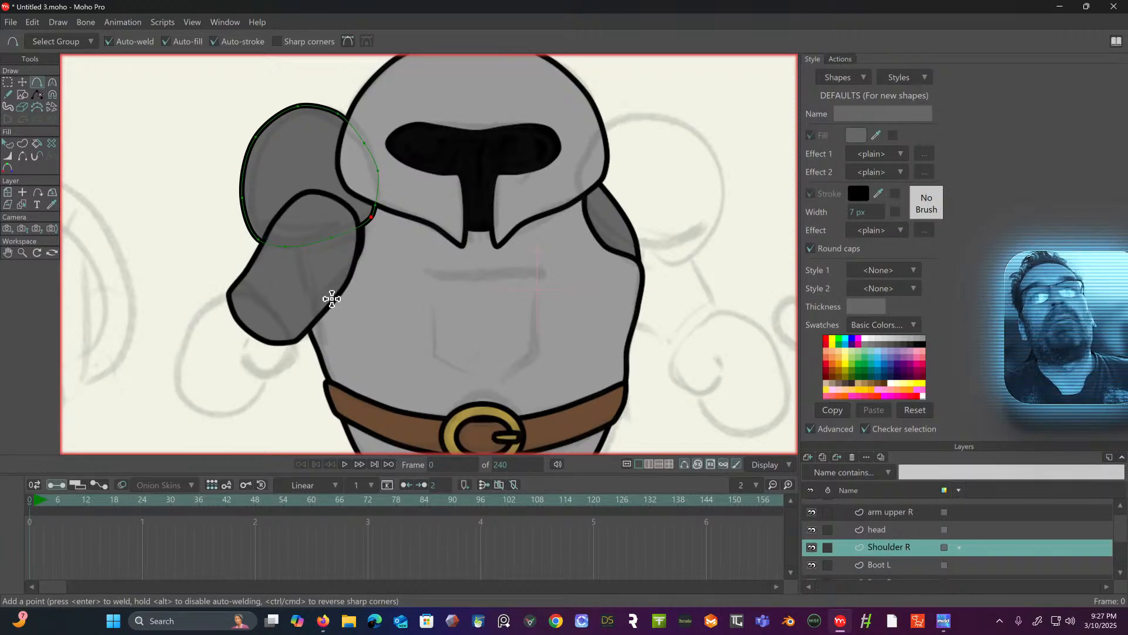
click(893, 511)
drag(922, 512, 896, 555)
scroll(461, 273, down, 3)
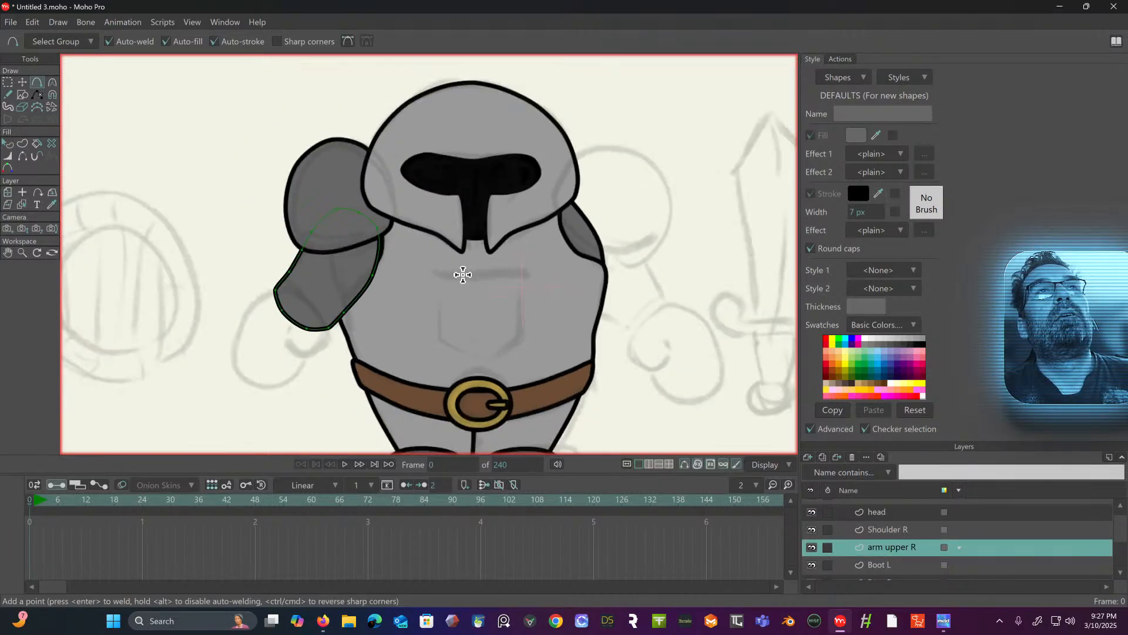
scroll(467, 256, down, 2)
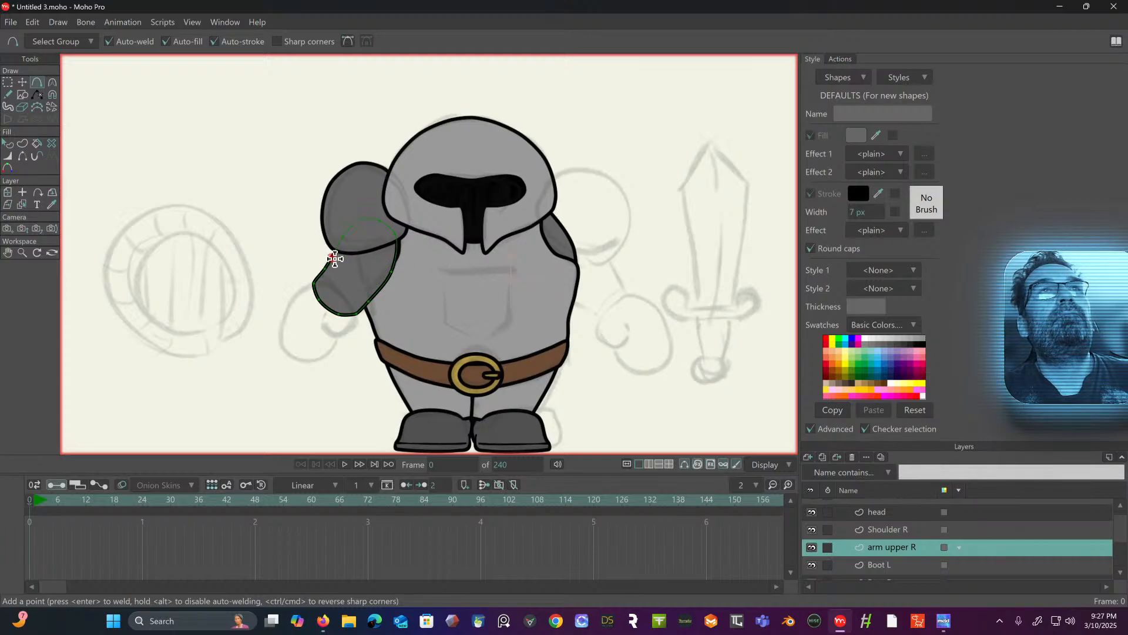
- Select the whole shape on the Shoulder R layer, move it slightly down over the upper arm, and clear the selection
click(8, 144)
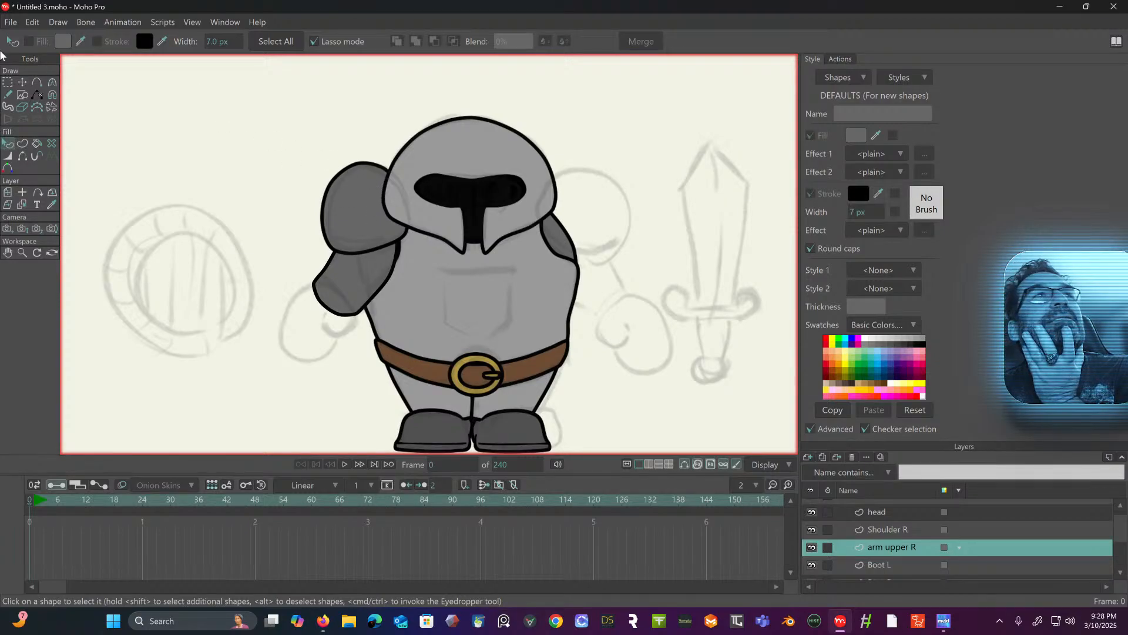
click(22, 82)
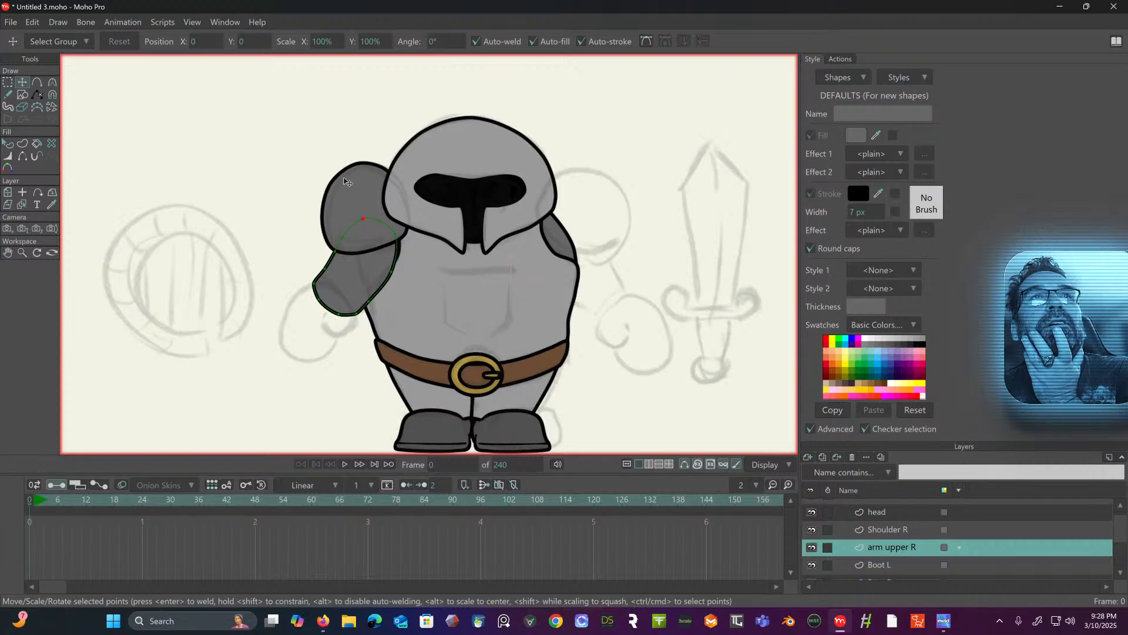
click(897, 527)
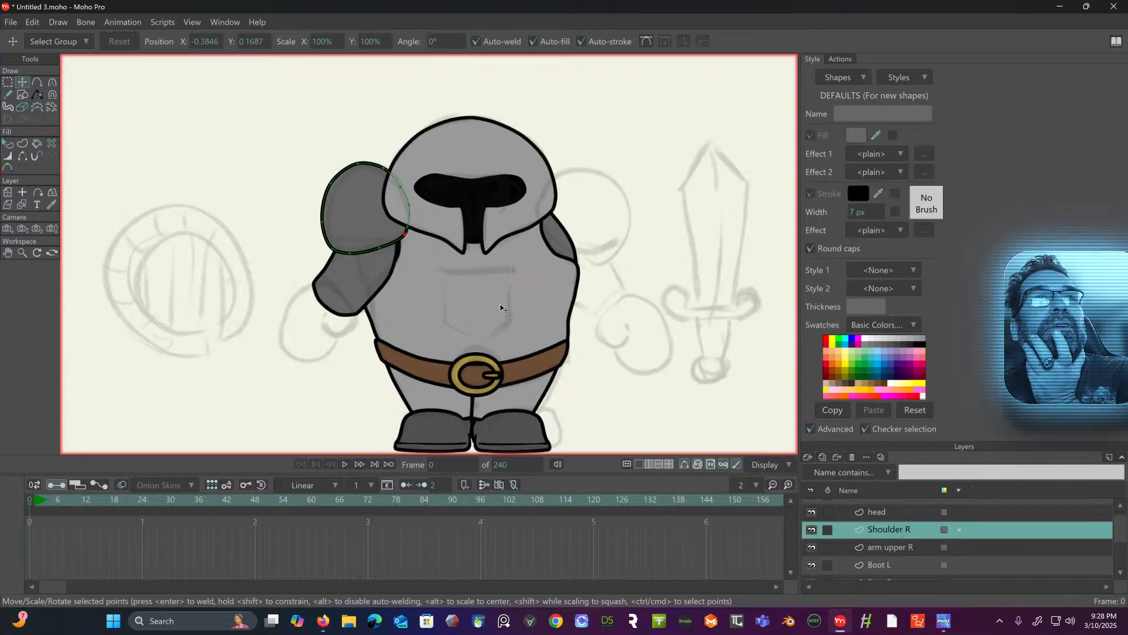
drag(353, 193, 342, 191)
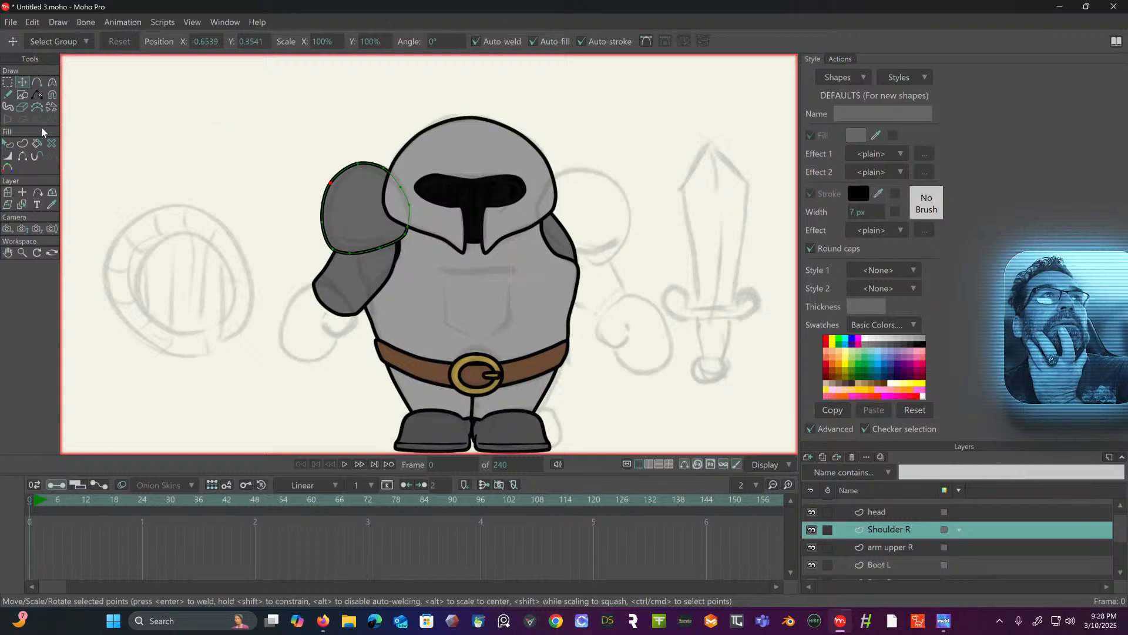
click(9, 144)
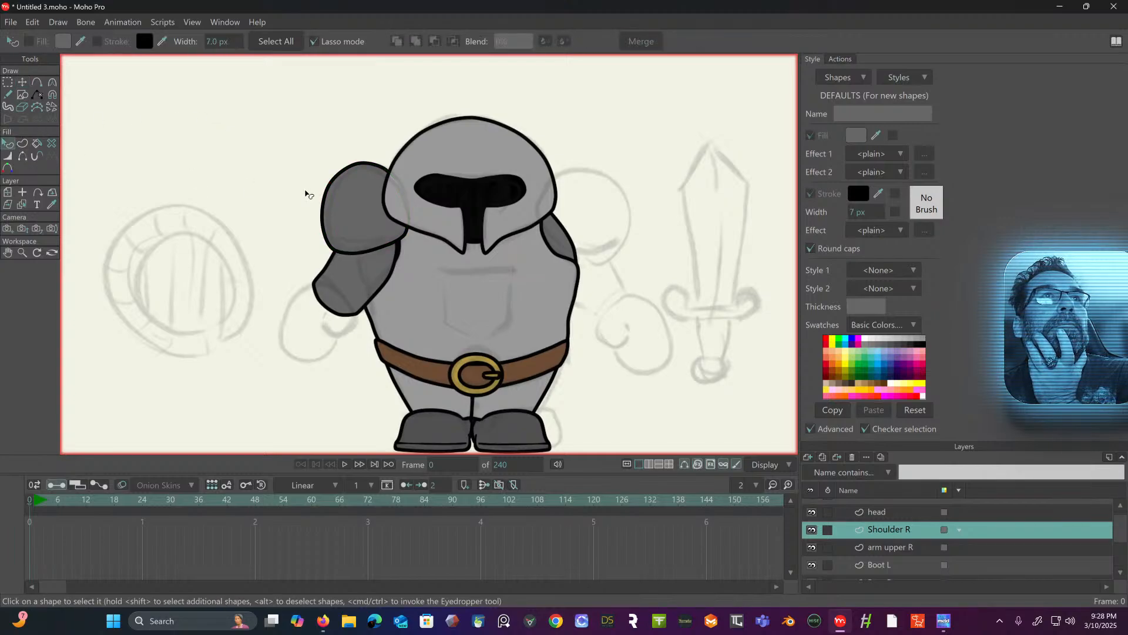
click(366, 195)
click(23, 82)
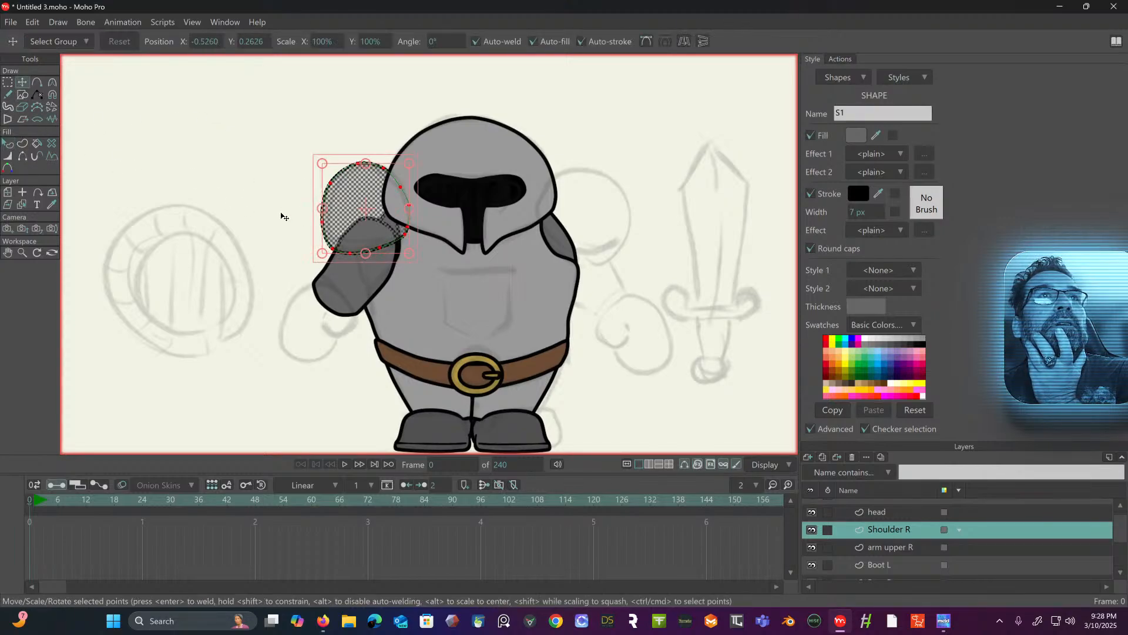
mouse_move(346, 200)
mouse_down()
mouse_move(322, 207)
mouse_move(346, 200)
mouse_move(350, 221)
mouse_up()
click(7, 82)
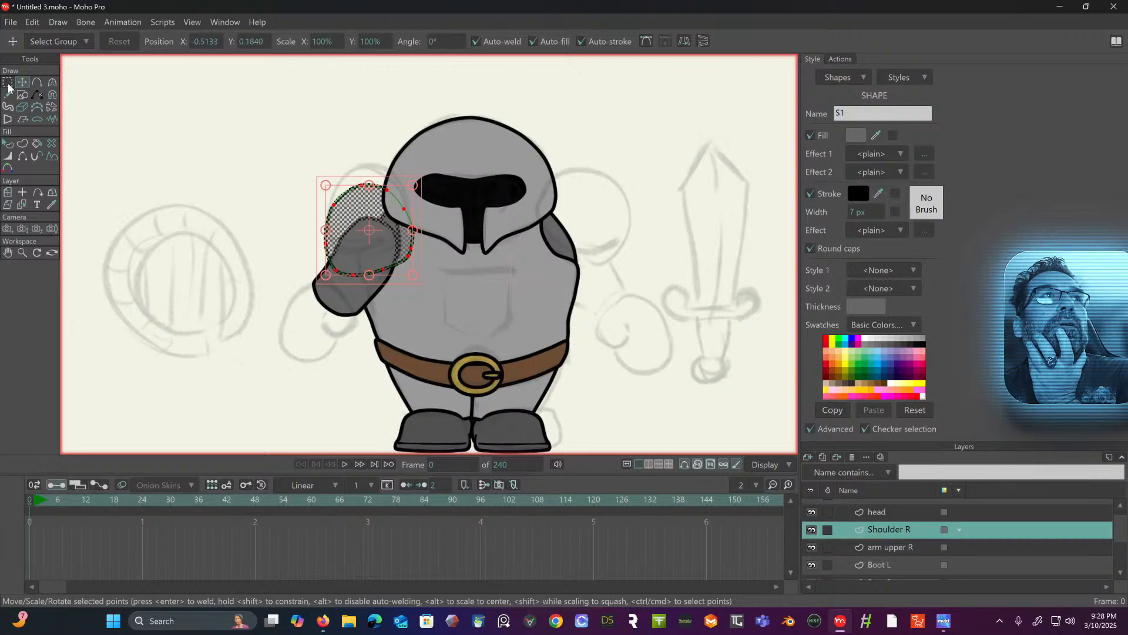
click(222, 113)
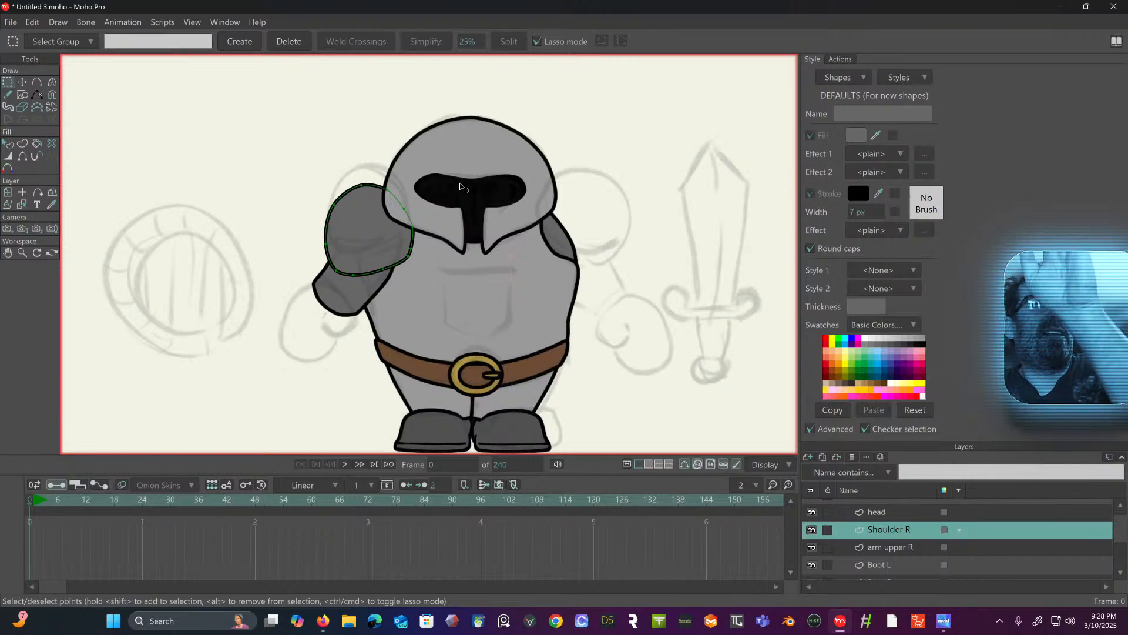
- Fill the shoulder shape with the light grey sampled from the helmet, and clear the selection
click(7, 143)
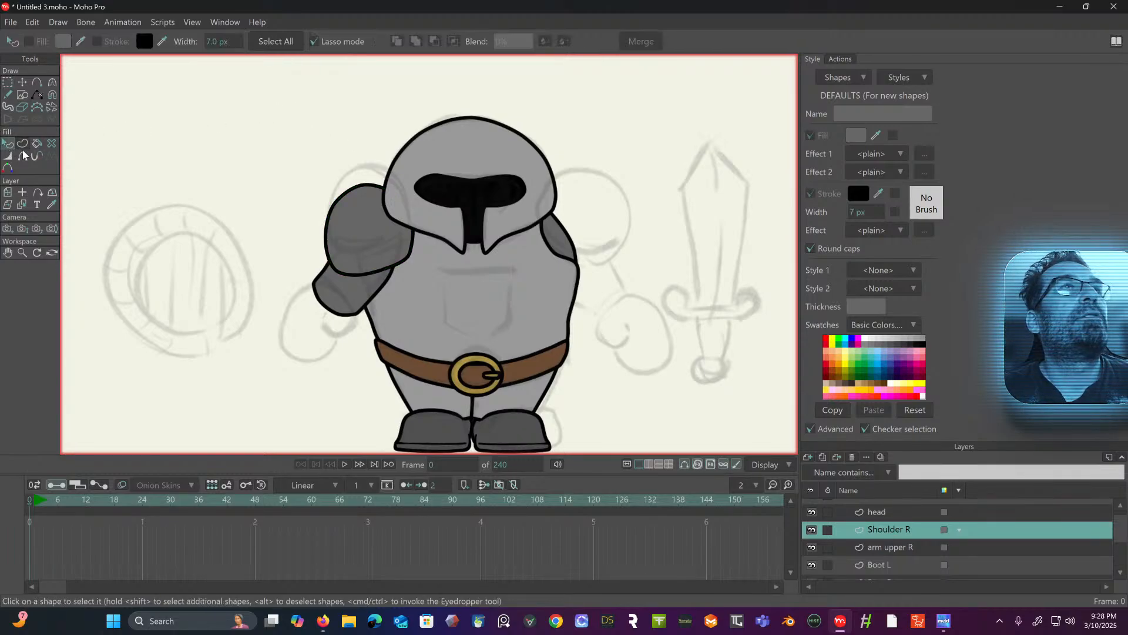
click(350, 203)
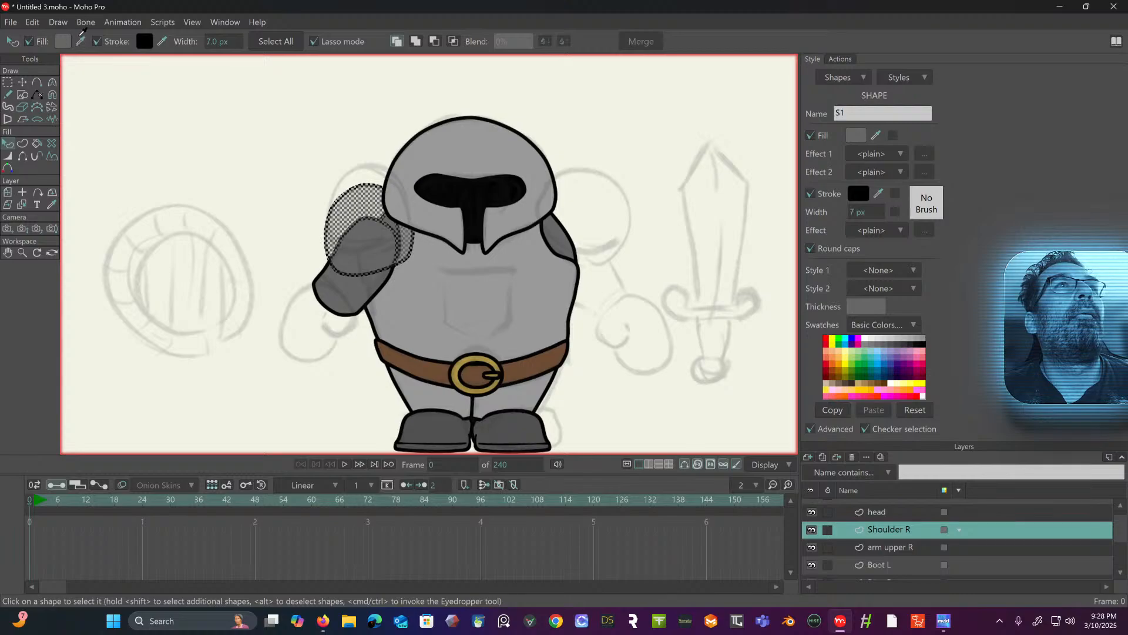
ctrl+click(427, 151)
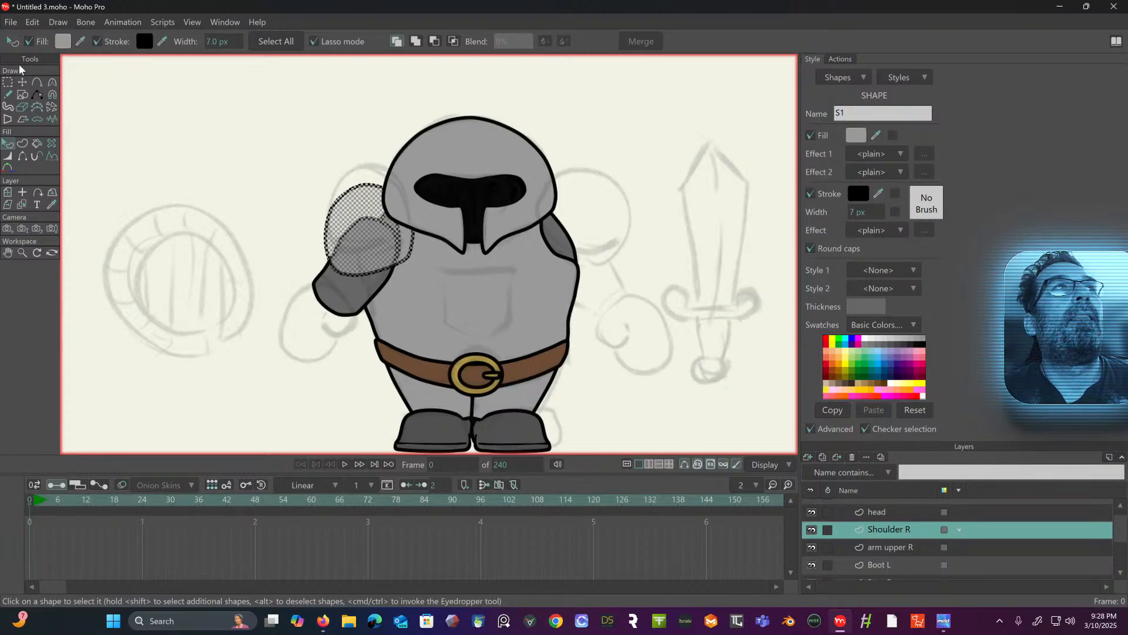
click(8, 83)
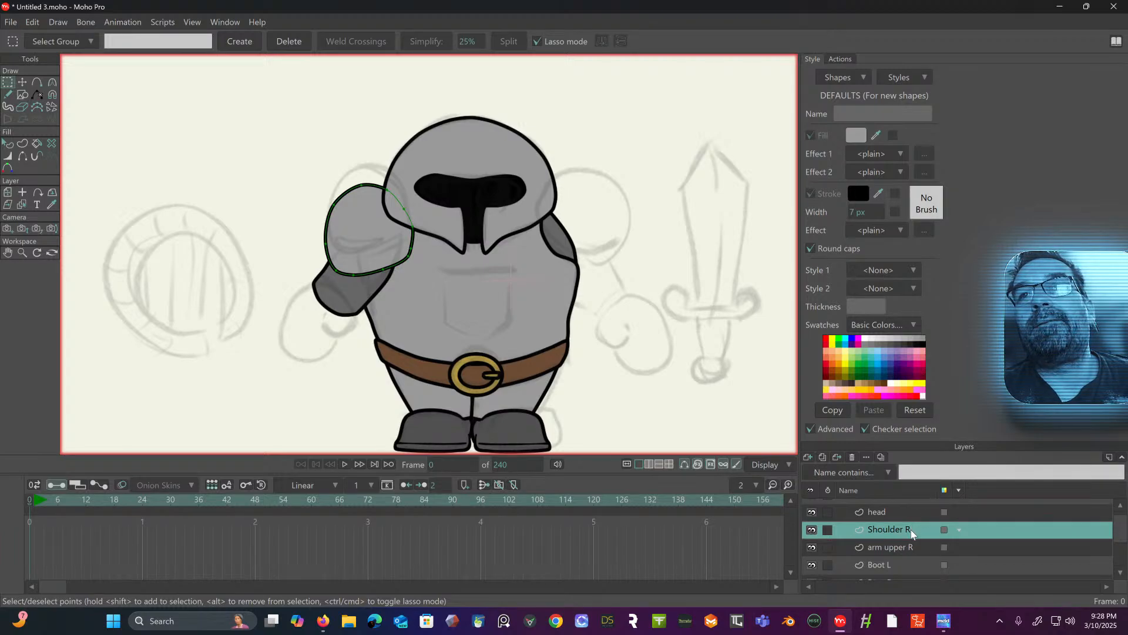
- Add a new vector layer above the Shoulder R layer and name it Gauntlet R
scroll(913, 534, up, 1)
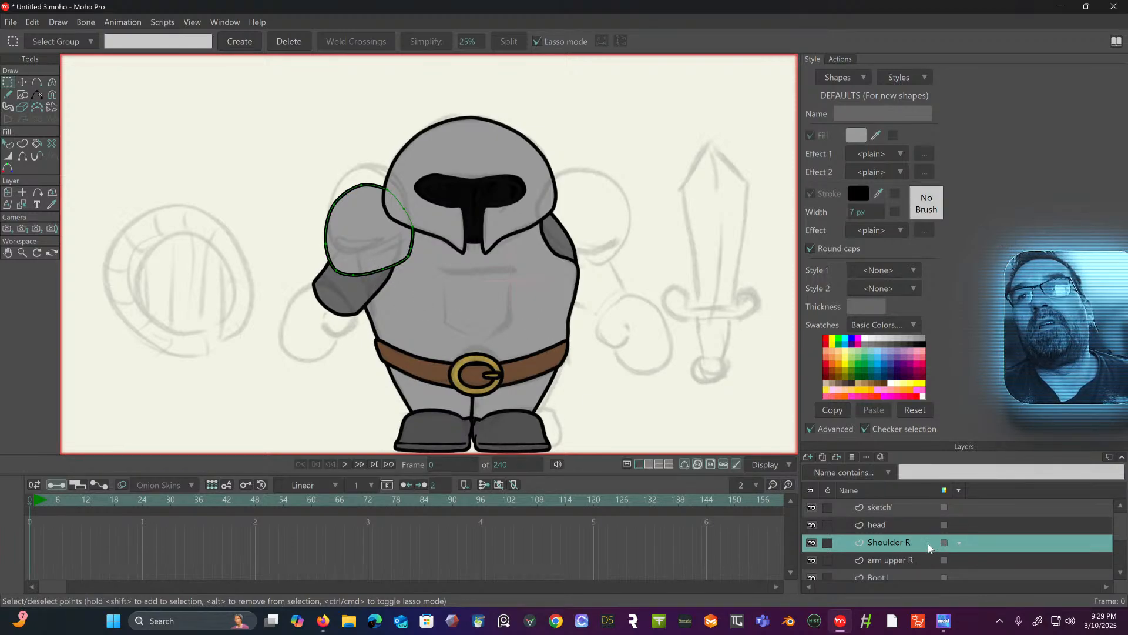
click(809, 457)
click(816, 450)
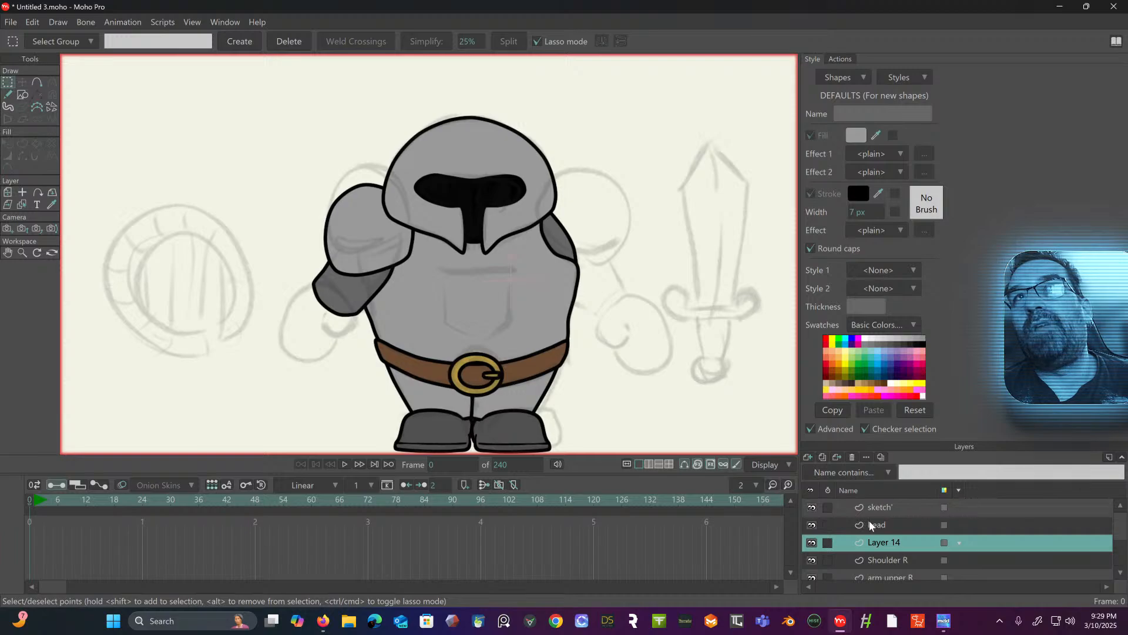
double_click(886, 542)
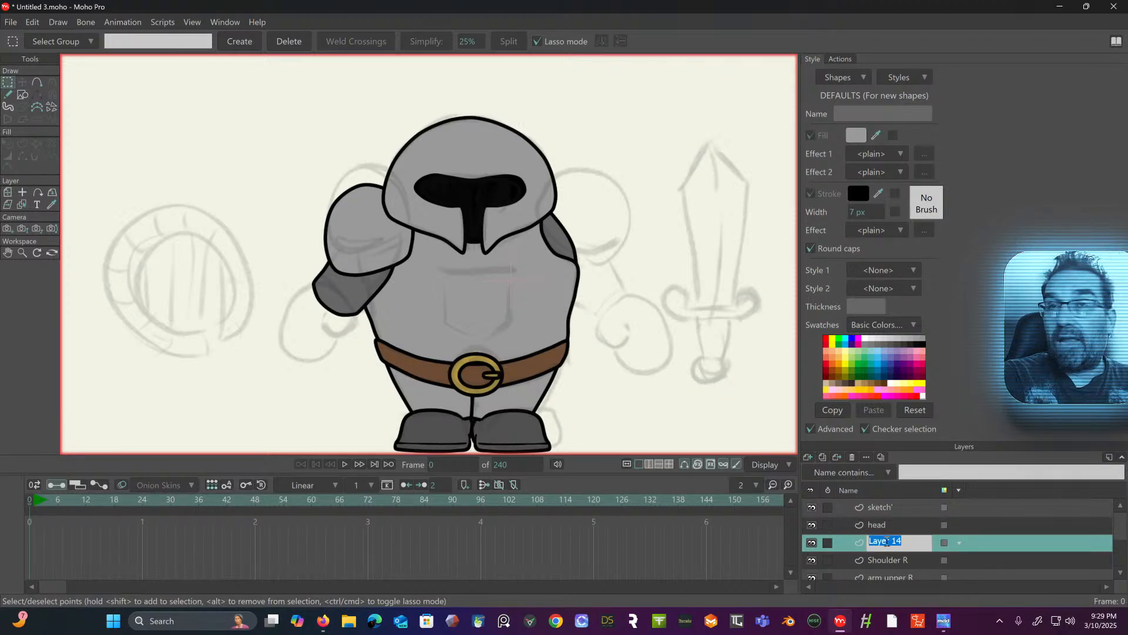
text(Gauntlet R)
key(Return)
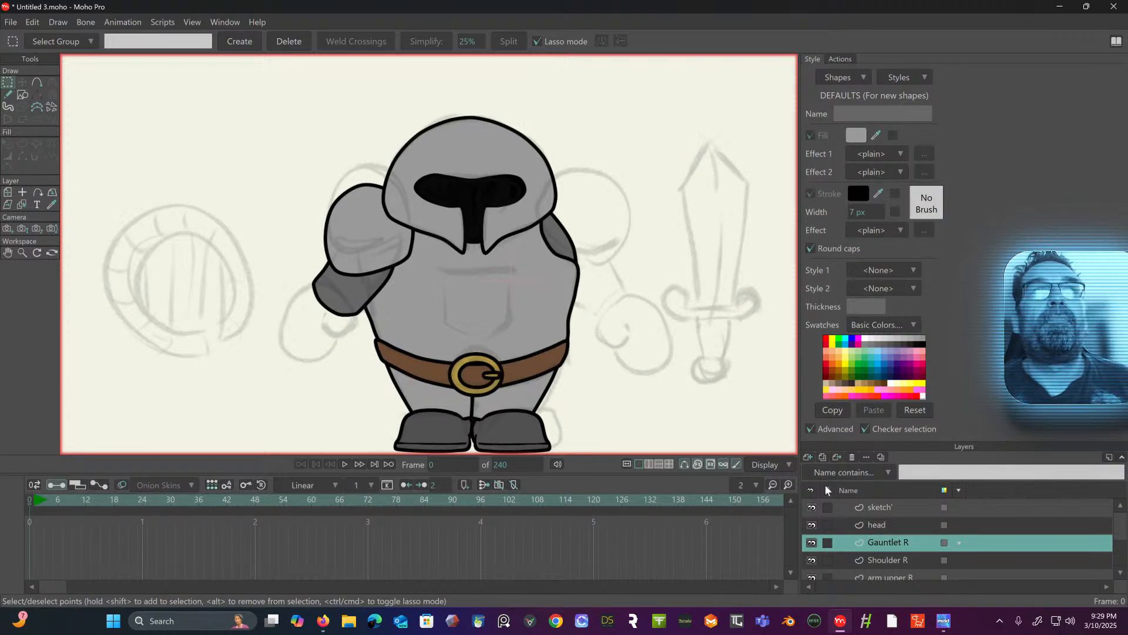
- Draw a closed, rounded gauntlet shape over the lower end of the upper arm, following the sketched hand outline
click(36, 82)
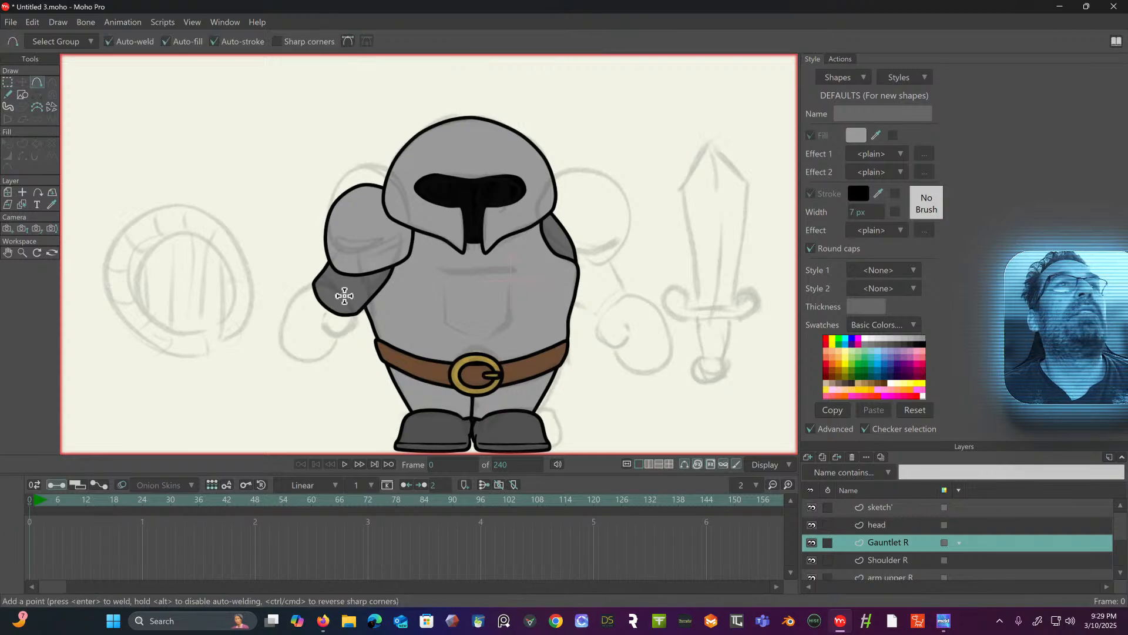
scroll(311, 209, down, 1)
mouse_move(312, 209)
mouse_down()
mouse_move(323, 199)
mouse_move(302, 255)
mouse_move(300, 329)
mouse_move(347, 350)
mouse_move(374, 344)
mouse_move(426, 262)
mouse_move(408, 226)
mouse_move(358, 212)
mouse_move(286, 229)
mouse_up()
scroll(300, 204, up, 4)
scroll(302, 232, down, 2)
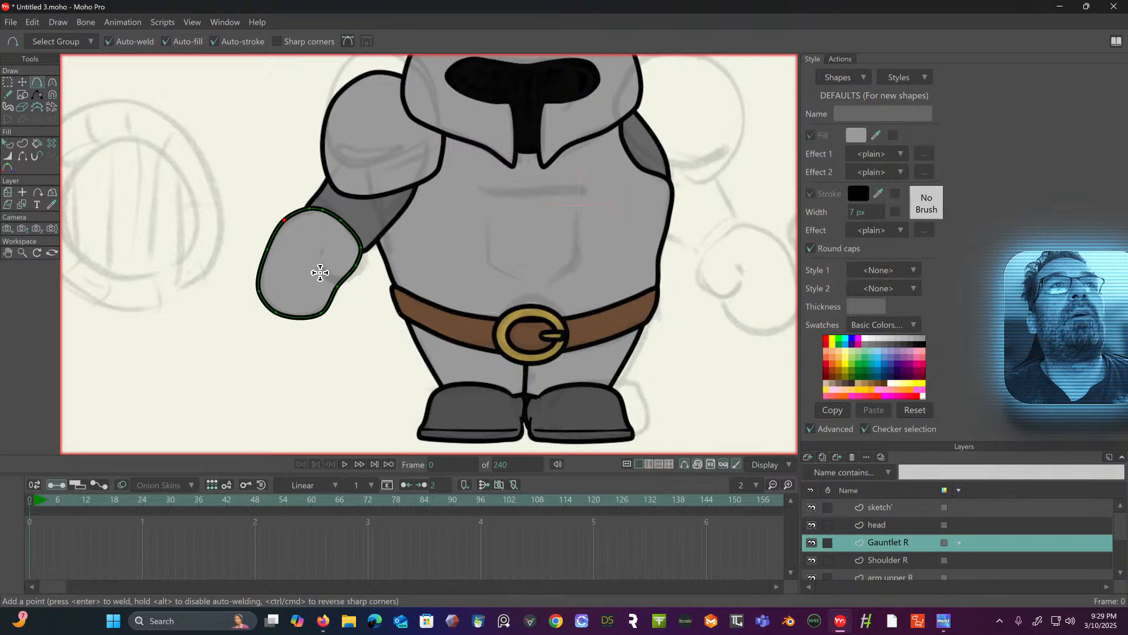
scroll(216, 191, up, 1)
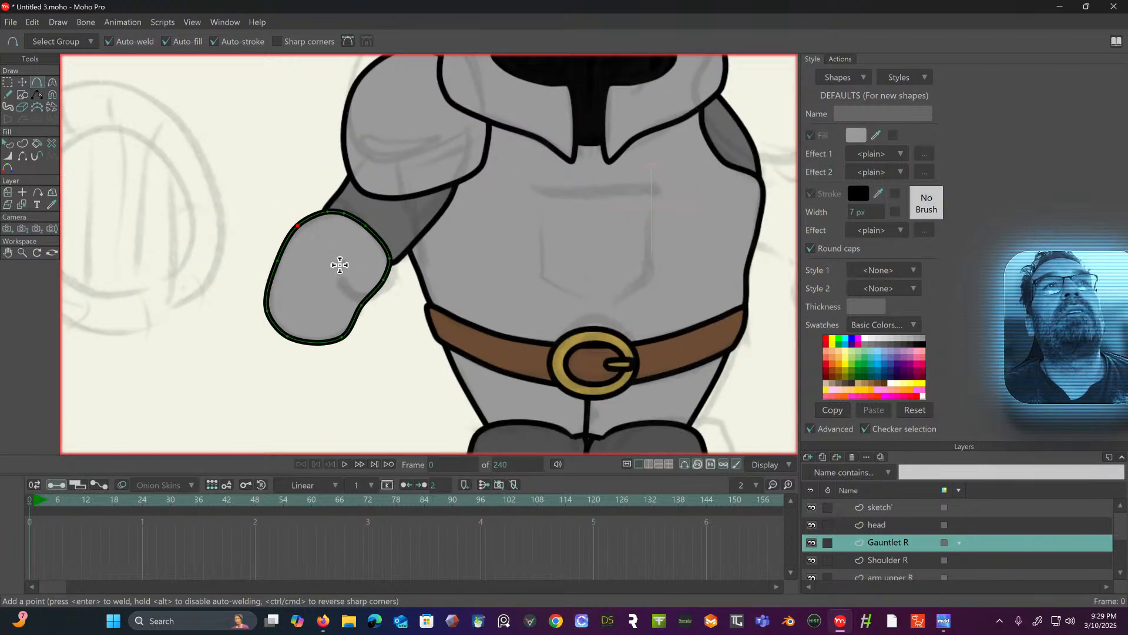
- Draw a closed, rounded thumb shape over the inner side of the gauntlet, following the sketched curve
drag(343, 260, 393, 254)
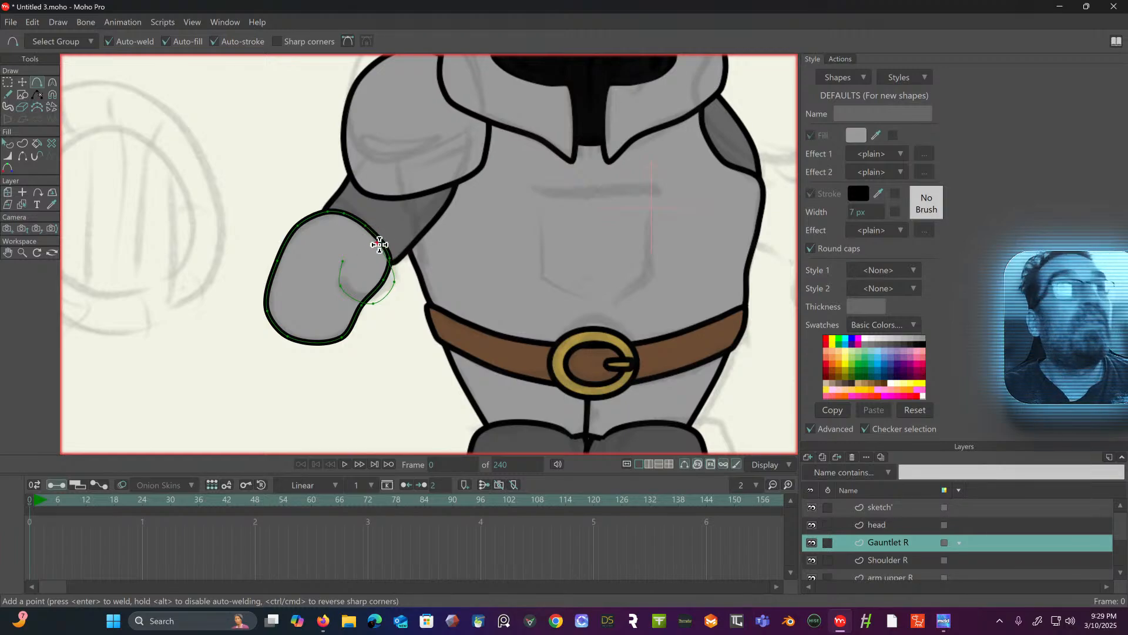
drag(376, 248, 380, 251)
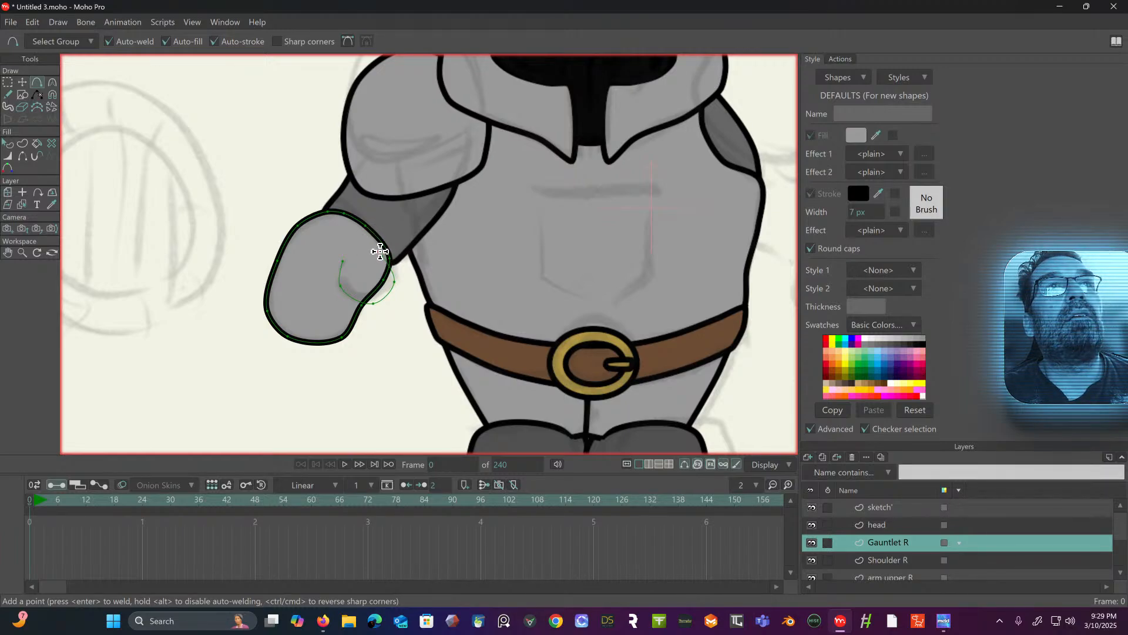
scroll(364, 247, up, 4)
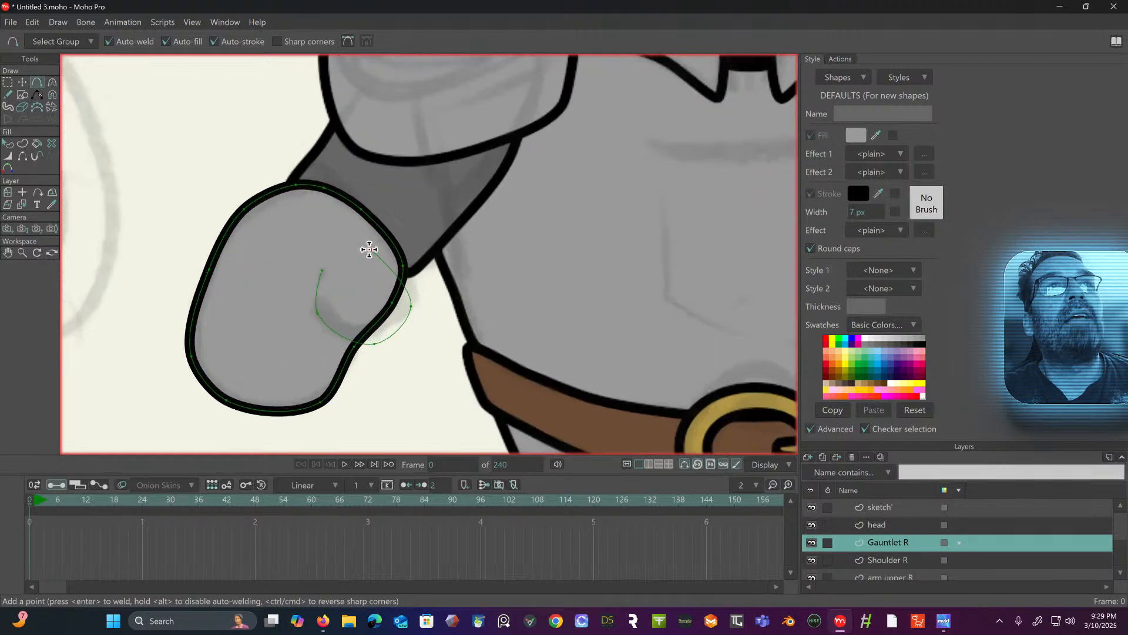
click(405, 268)
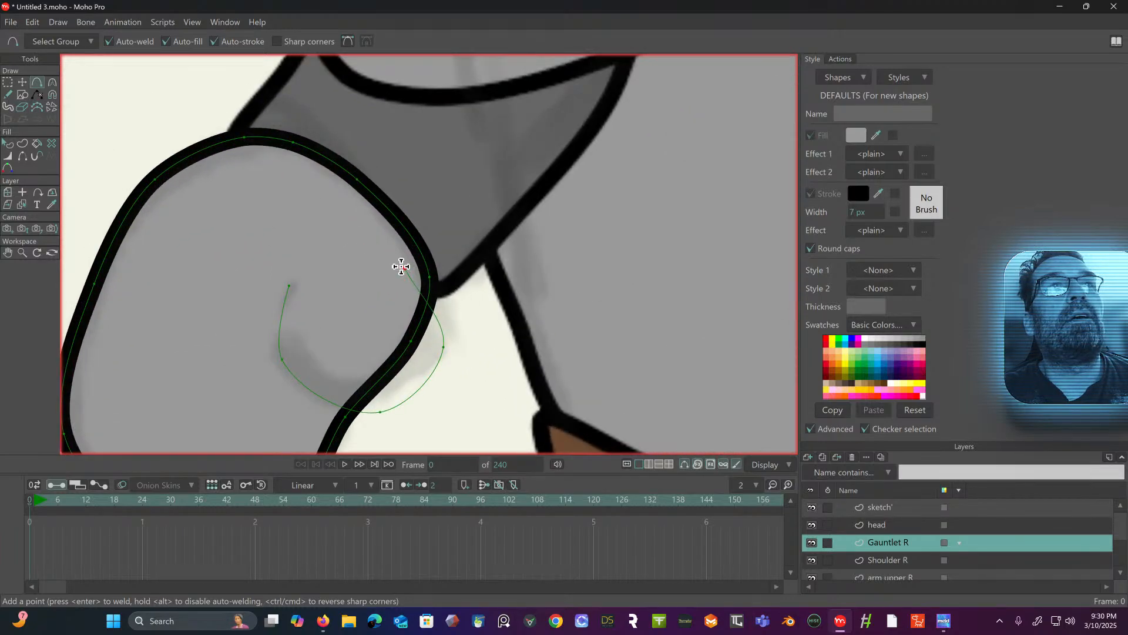
click(366, 246)
click(326, 252)
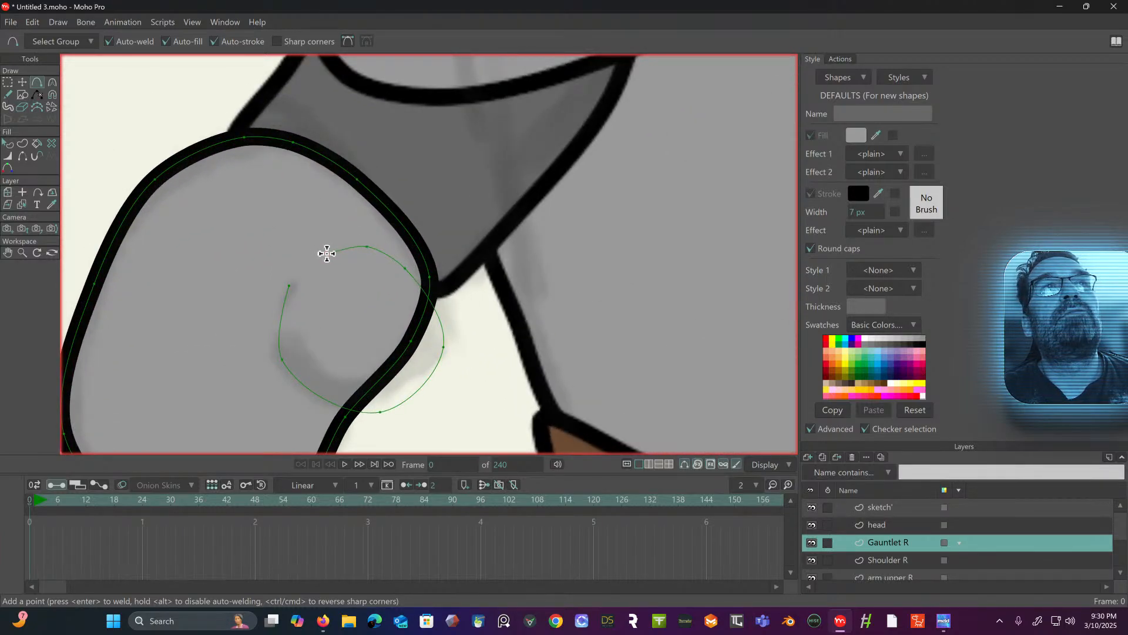
click(289, 283)
scroll(290, 279, down, 3)
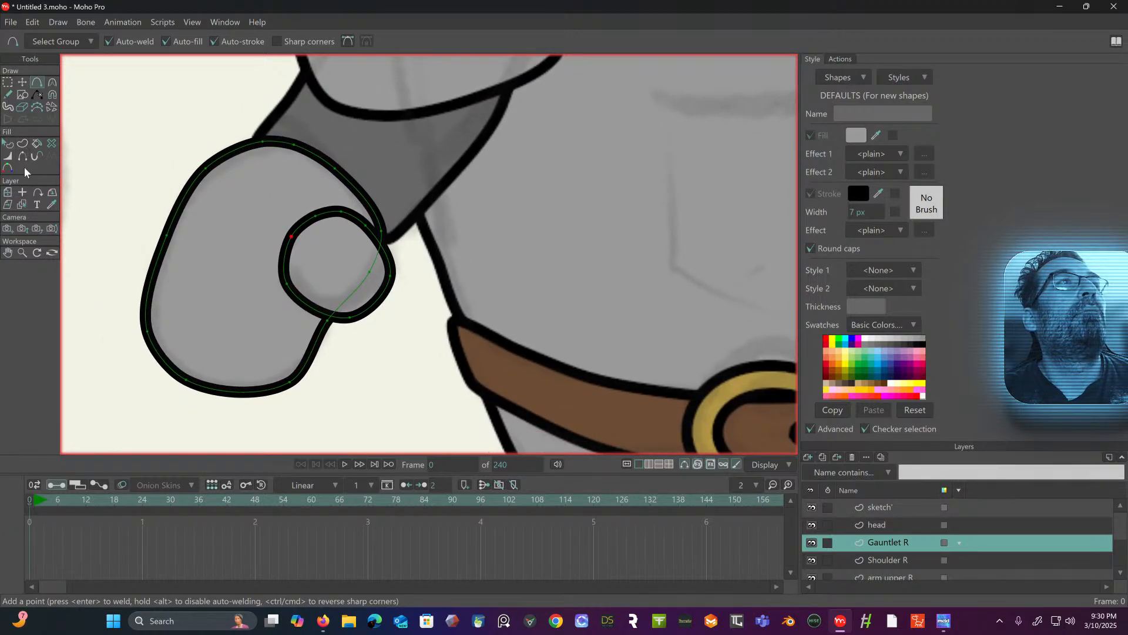
- Hide the upper edge segments of the thumb outline so it blends into the gauntlet, keeping the lower curve and left side stroked
click(22, 155)
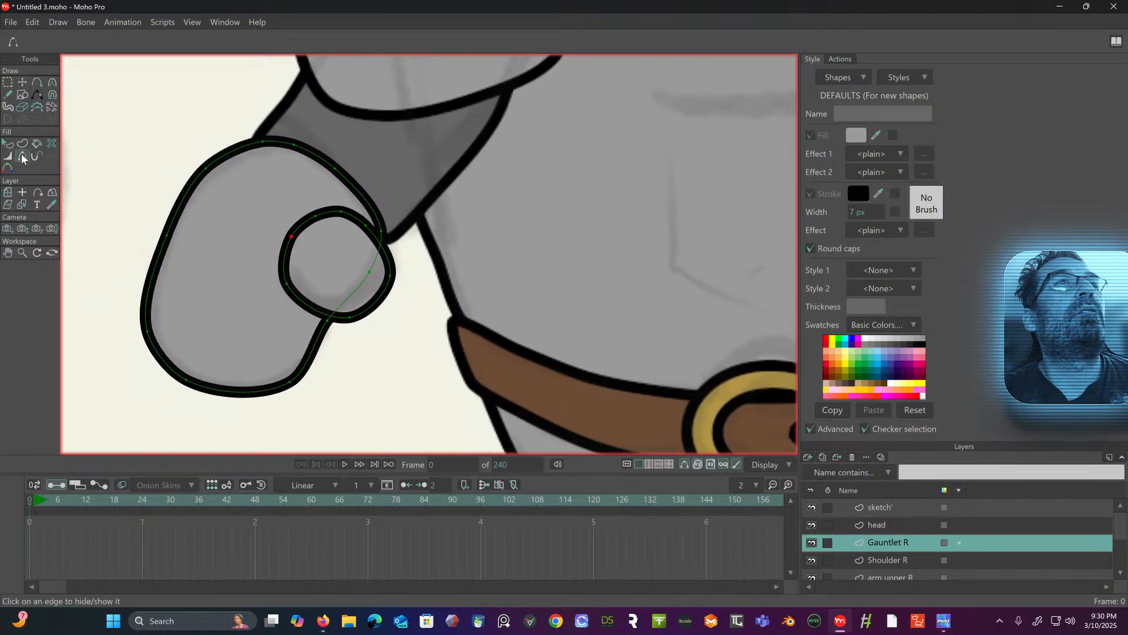
click(351, 215)
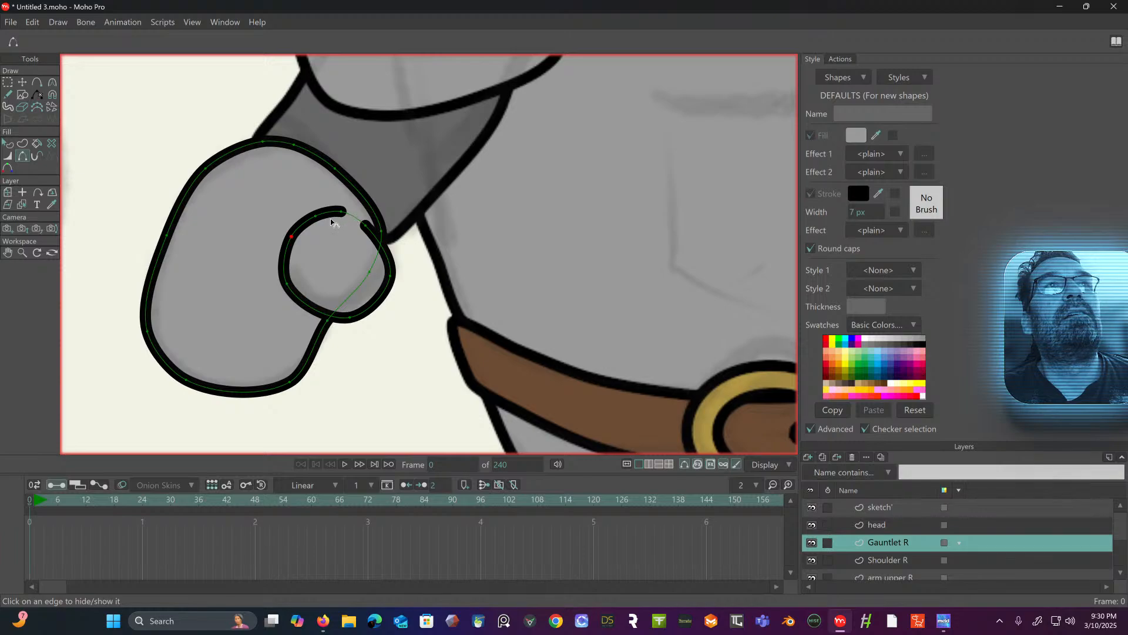
click(306, 223)
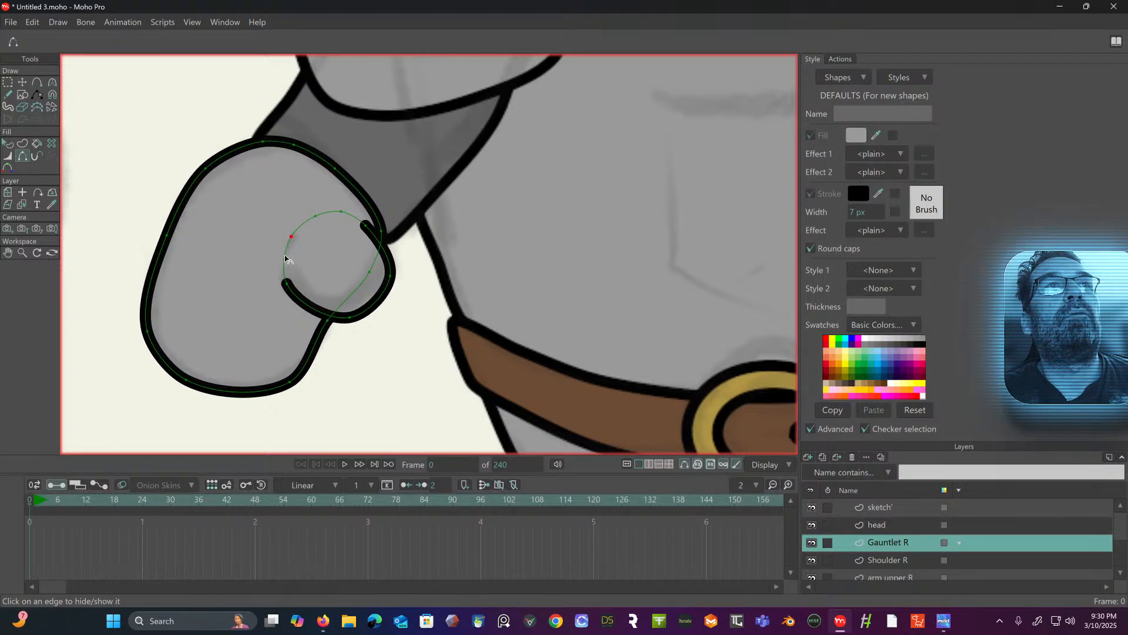
scroll(289, 245, down, 4)
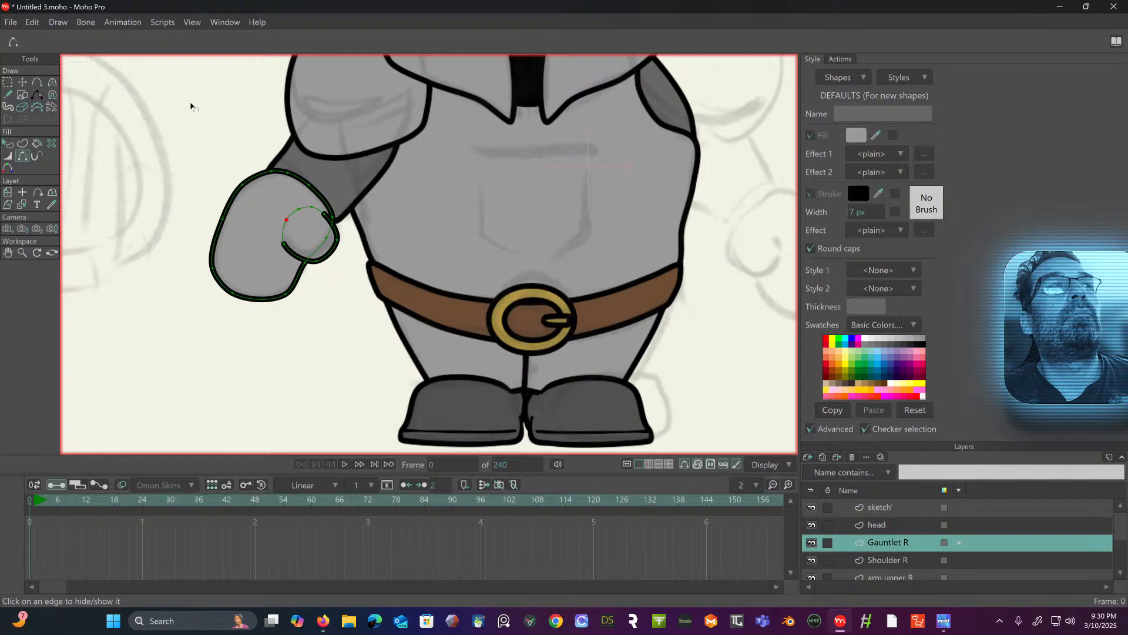
scroll(93, 132, up, 2)
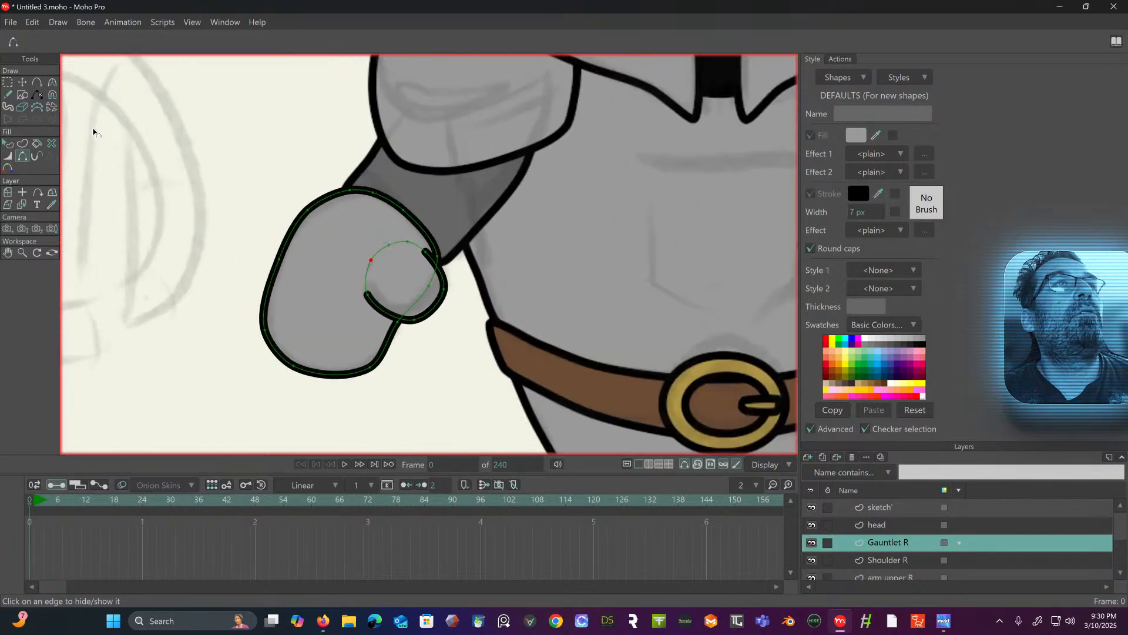
click(367, 277)
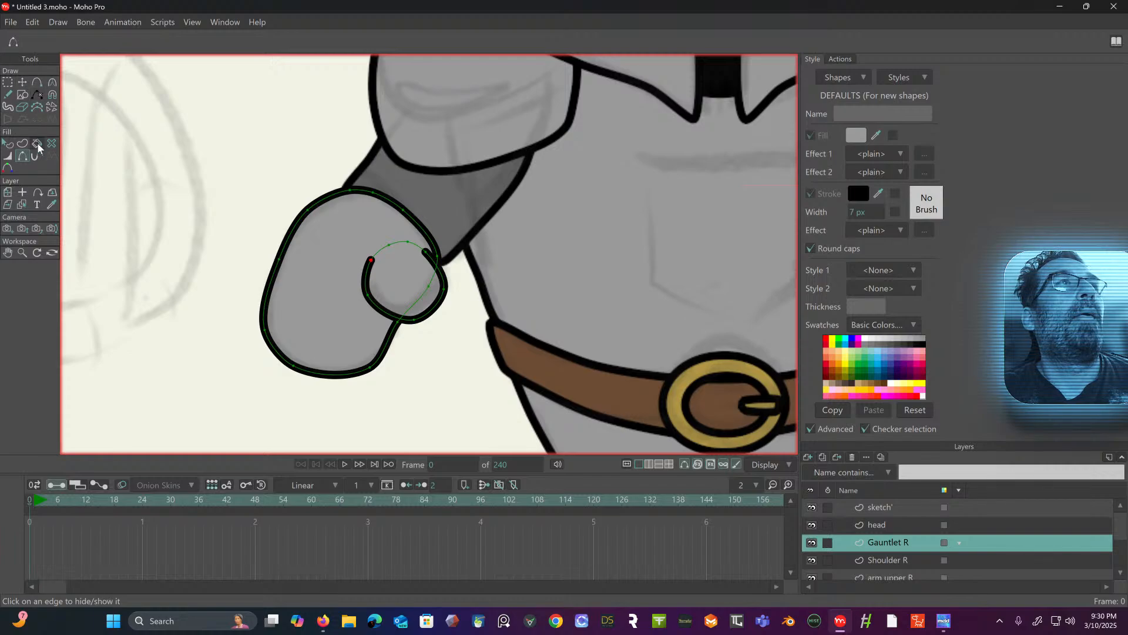
- Taper the line width at both open ends of the thumb outline
click(8, 156)
mouse_move(391, 258)
mouse_down()
mouse_move(358, 273)
mouse_move(362, 301)
mouse_up()
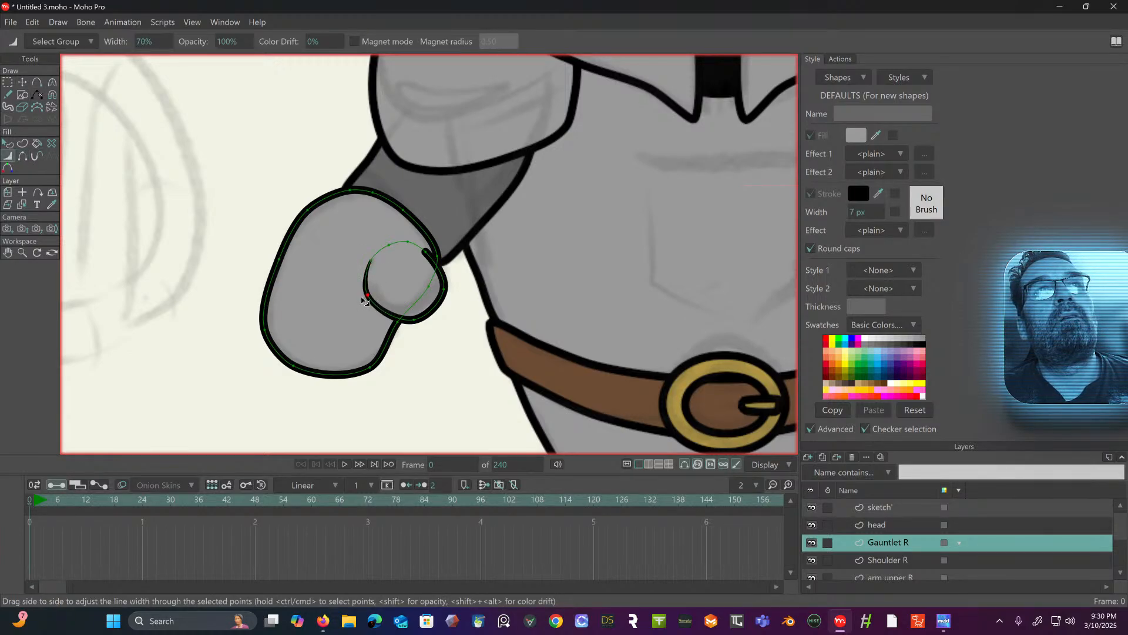
drag(422, 261, 347, 202)
scroll(385, 241, down, 2)
- Duplicate the Gauntlet R, Shoulder R and arm upper R layers together
click(7, 82)
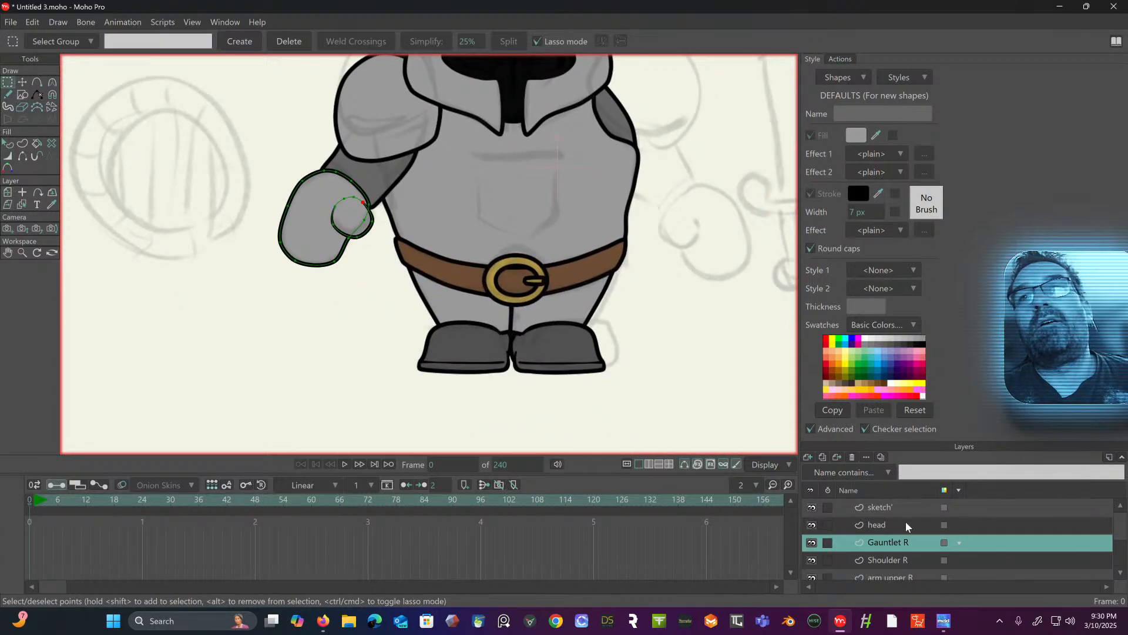
right_click(917, 544)
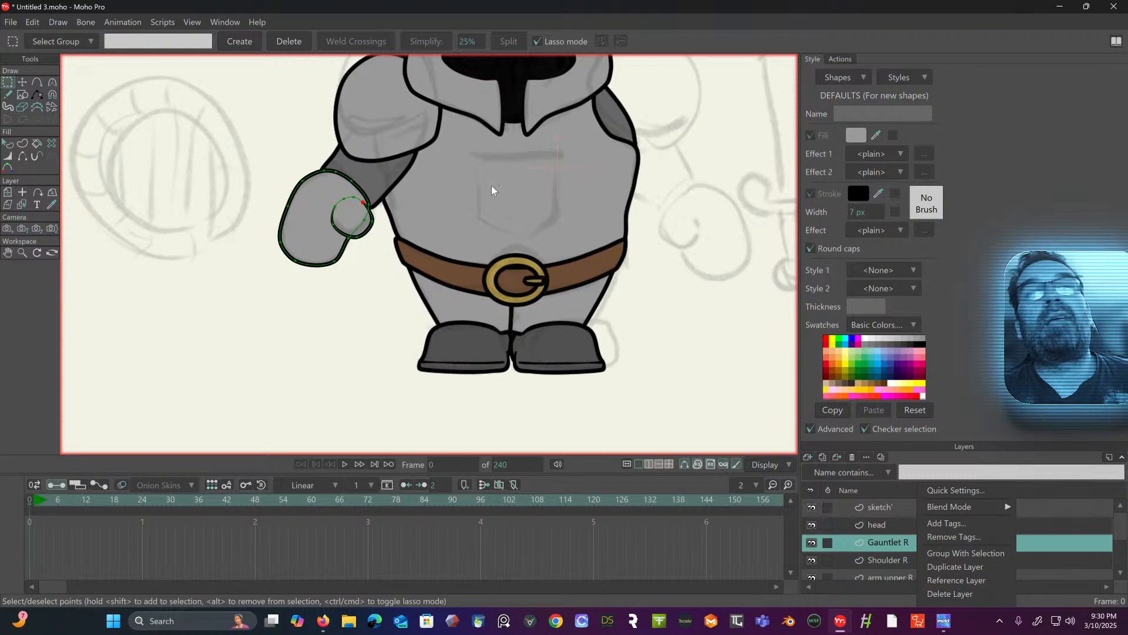
click(884, 559)
ctrl+click(898, 547)
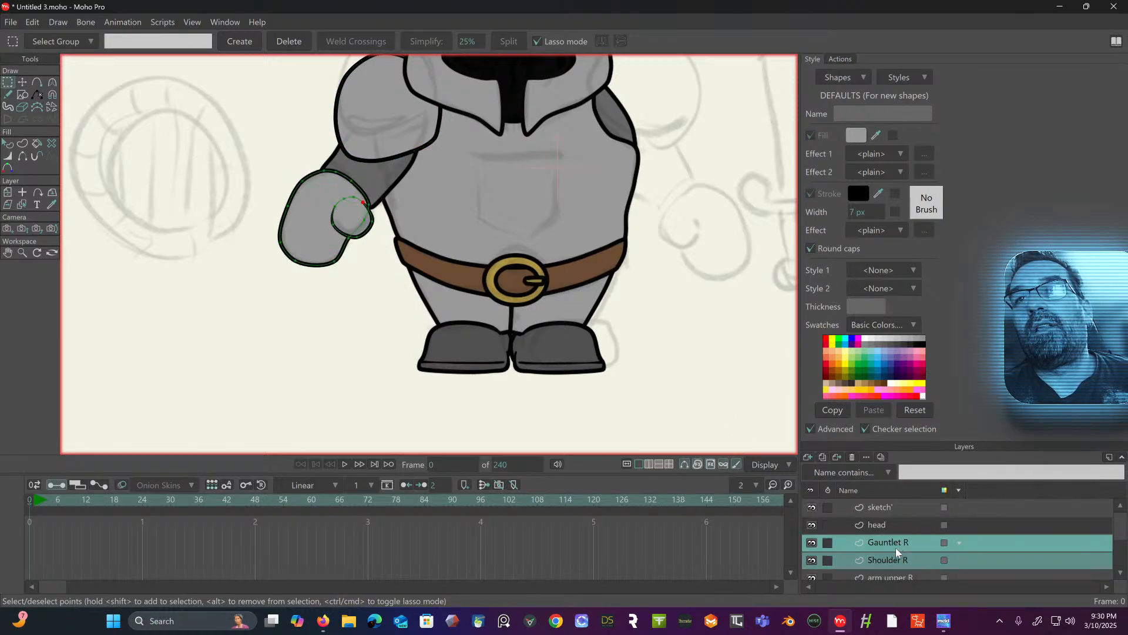
ctrl+click(903, 575)
scroll(887, 557, down, 2)
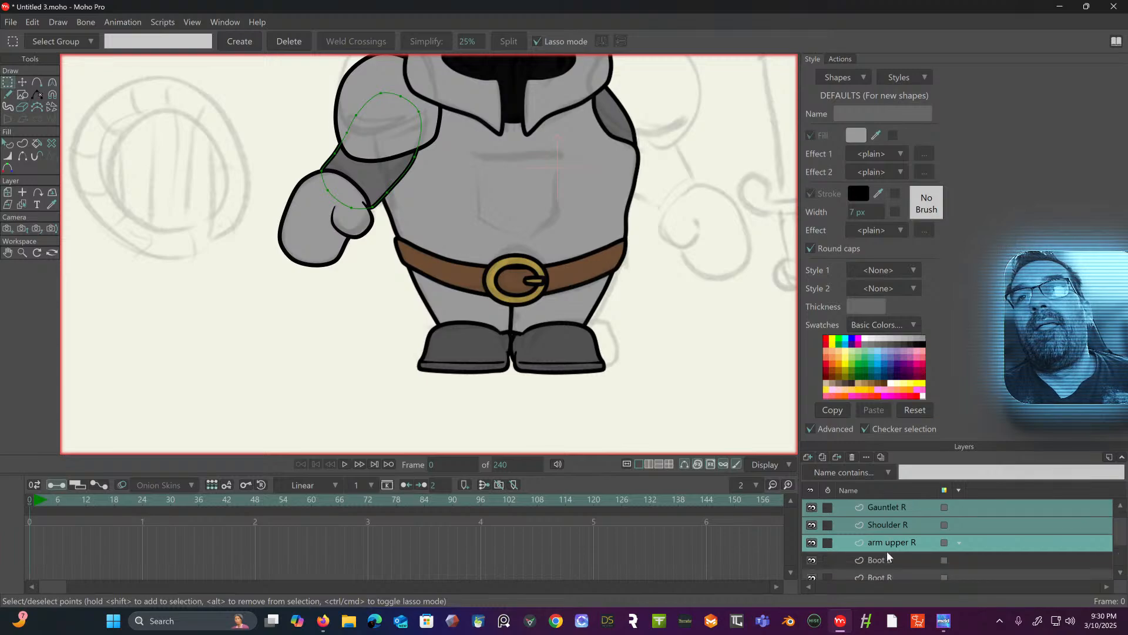
right_click(922, 543)
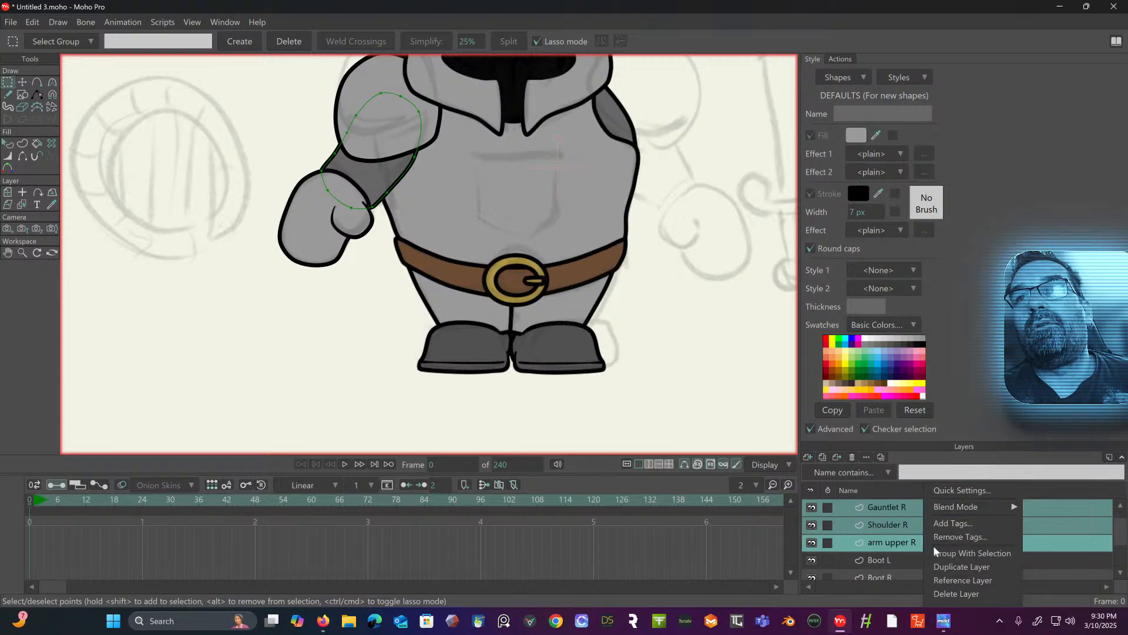
click(940, 566)
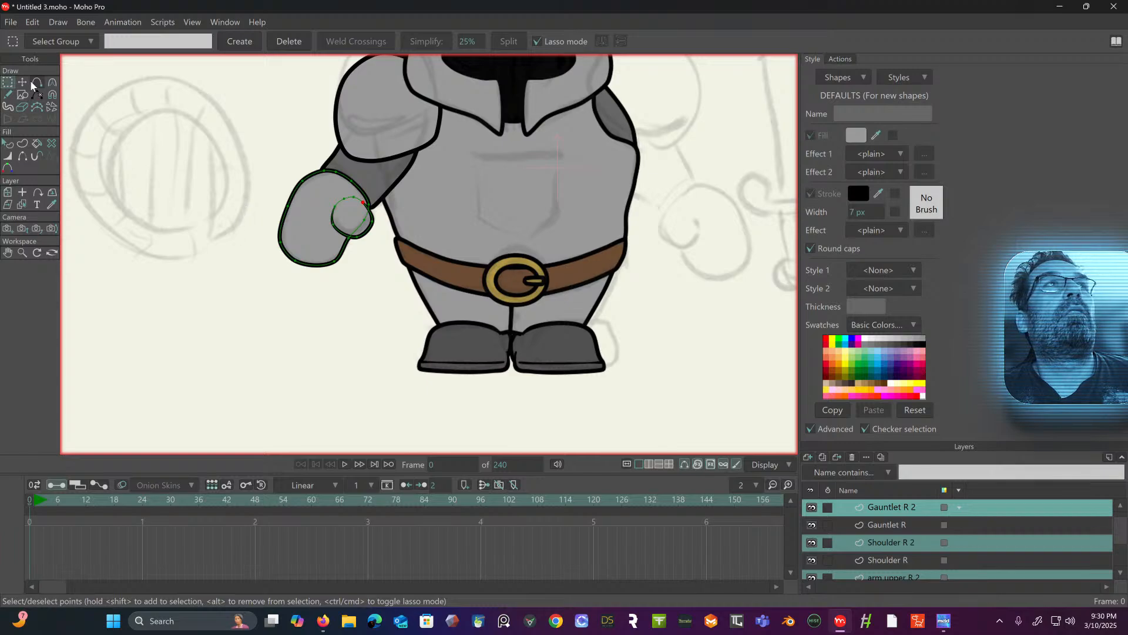
- Flip the duplicated arm layers horizontally and move them into place on the opposite side of the knight's body
click(9, 192)
drag(488, 101, 475, 138)
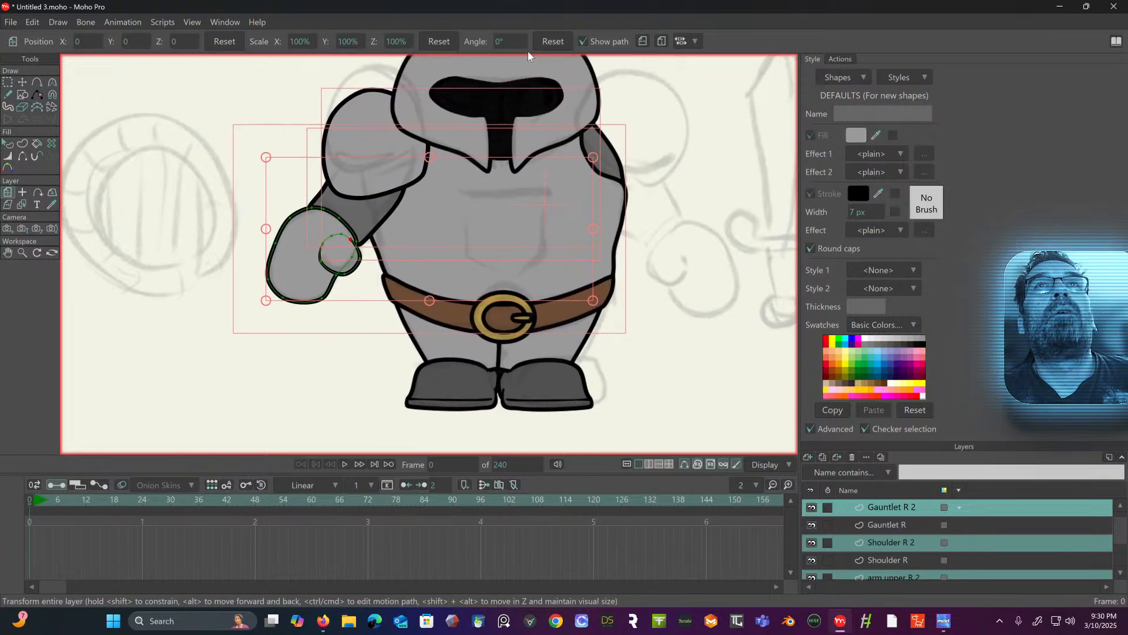
click(642, 43)
drag(685, 137, 670, 154)
drag(700, 177, 599, 179)
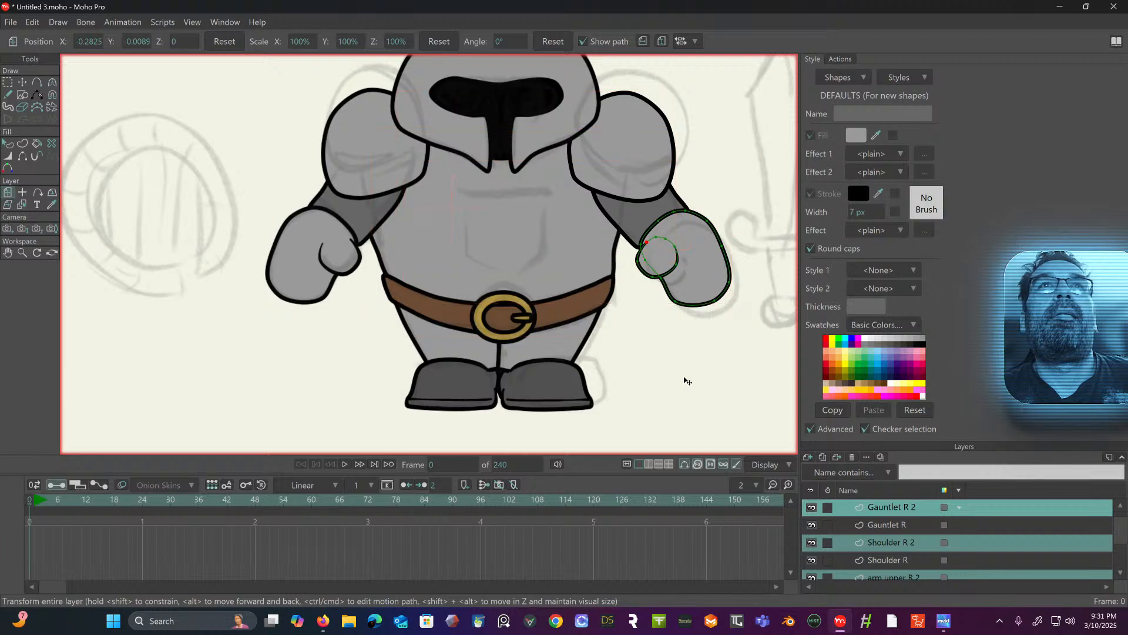
scroll(685, 383, down, 3)
drag(650, 357, 567, 300)
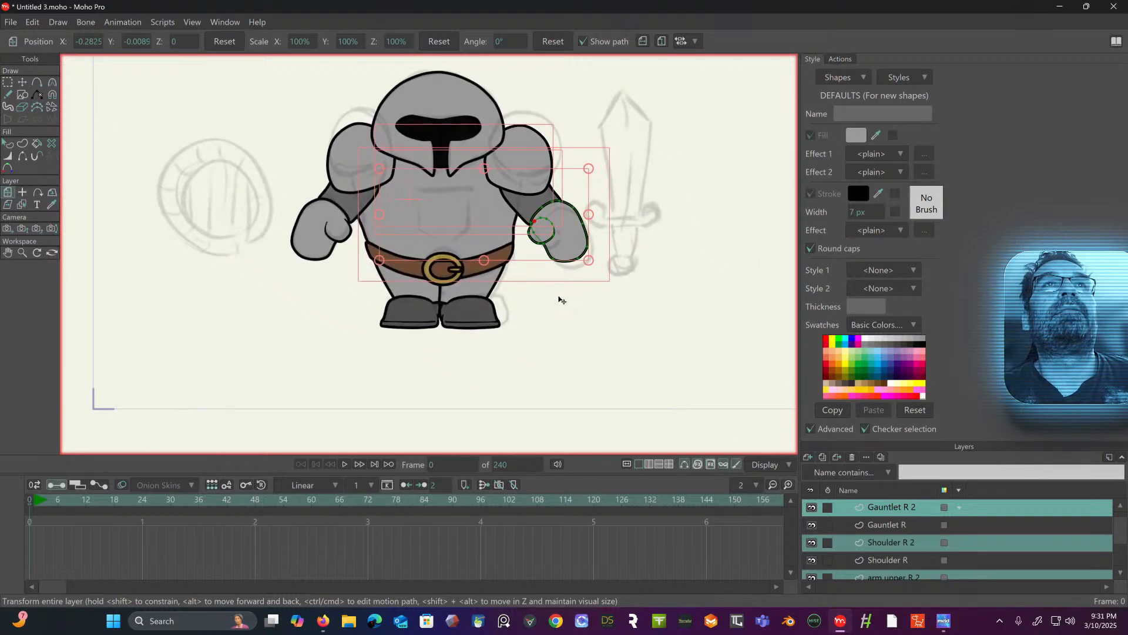
scroll(882, 517, up, 1)
- Hide the sketch layer and delete it from the document
click(885, 510)
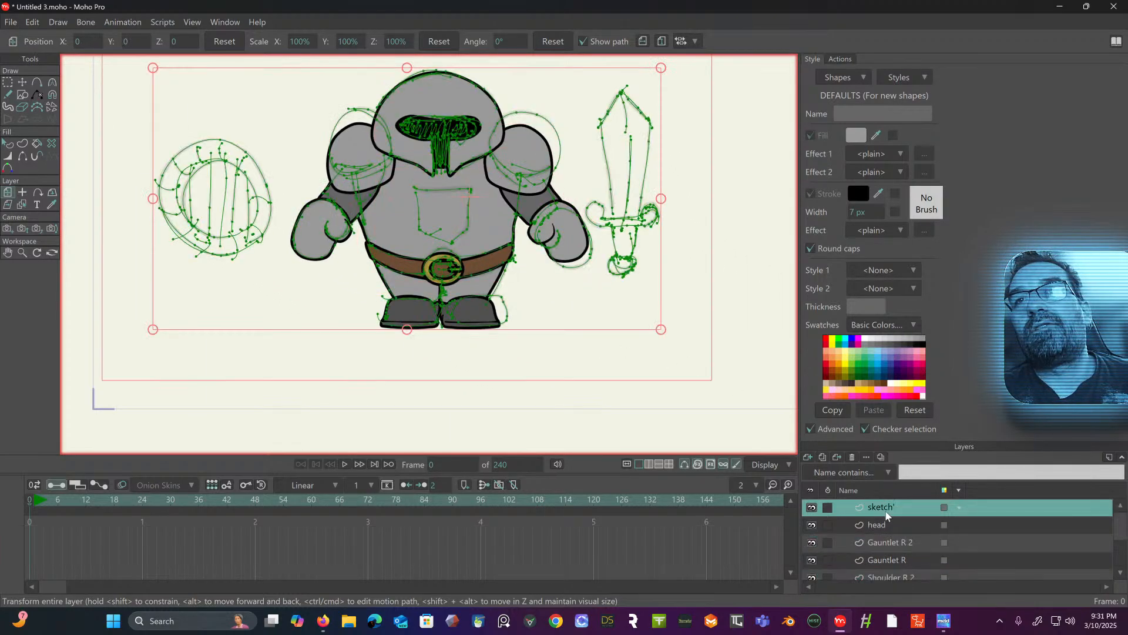
click(812, 508)
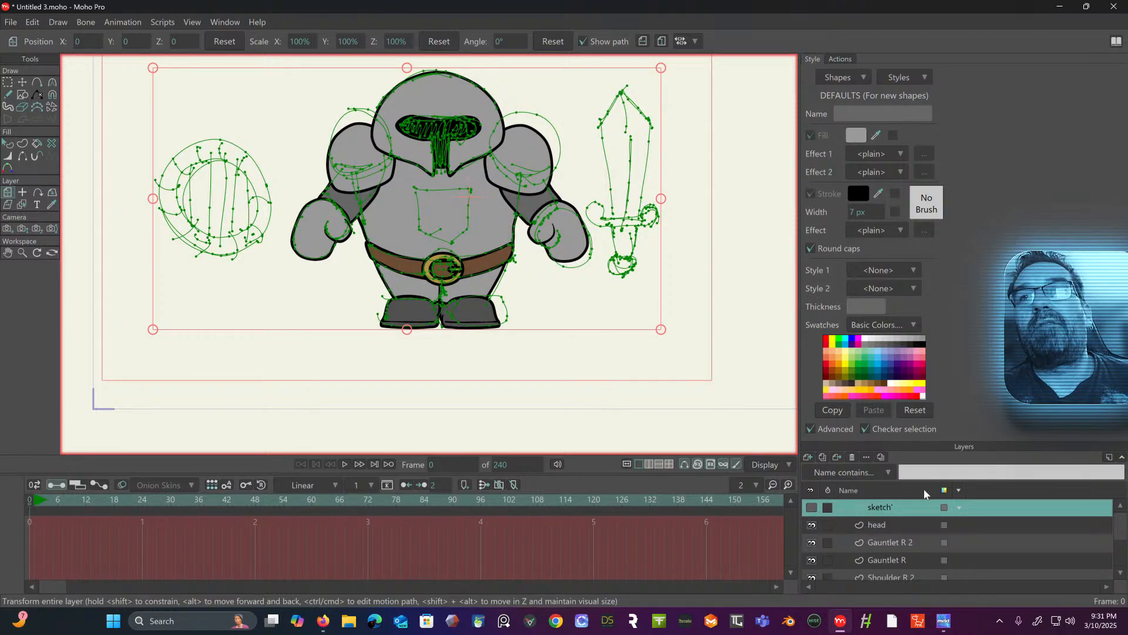
right_click(926, 507)
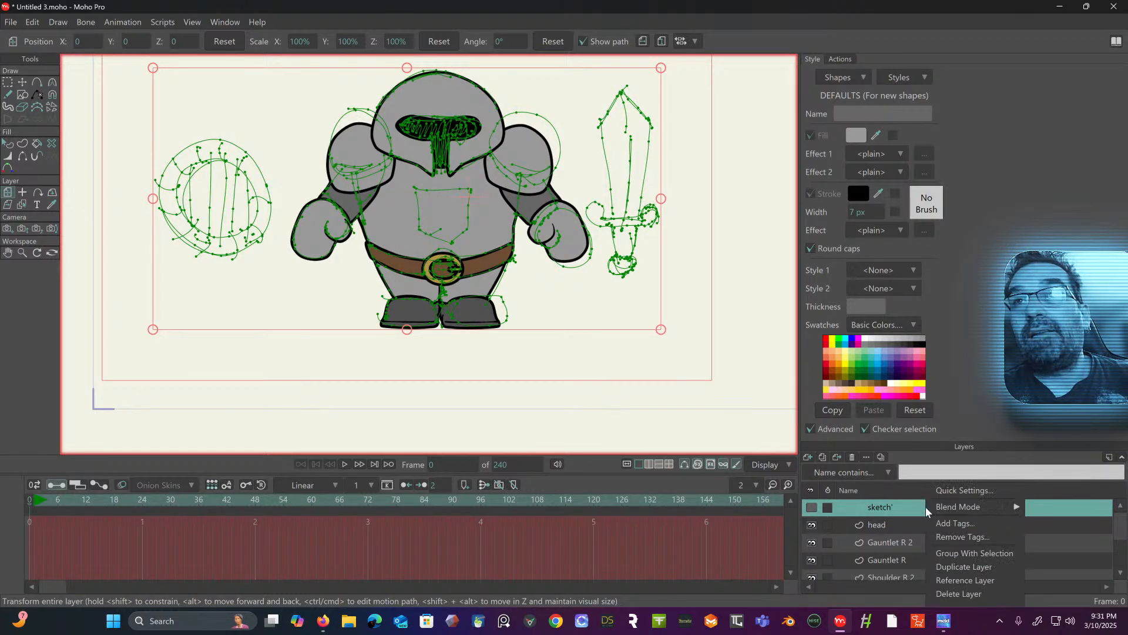
click(940, 595)
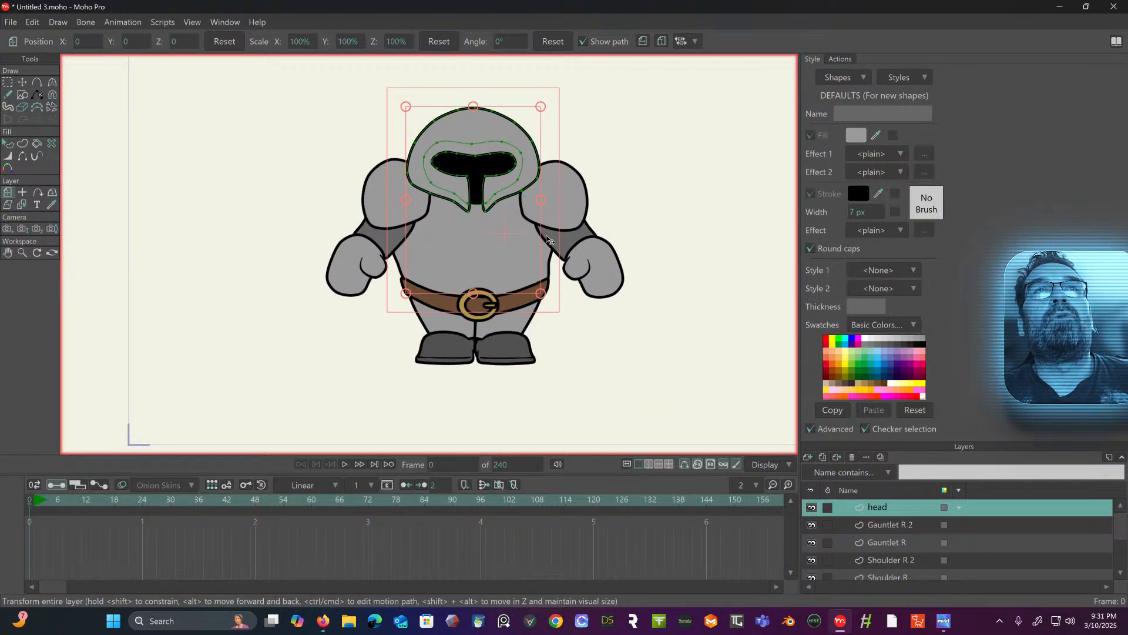
drag(546, 239, 517, 220)
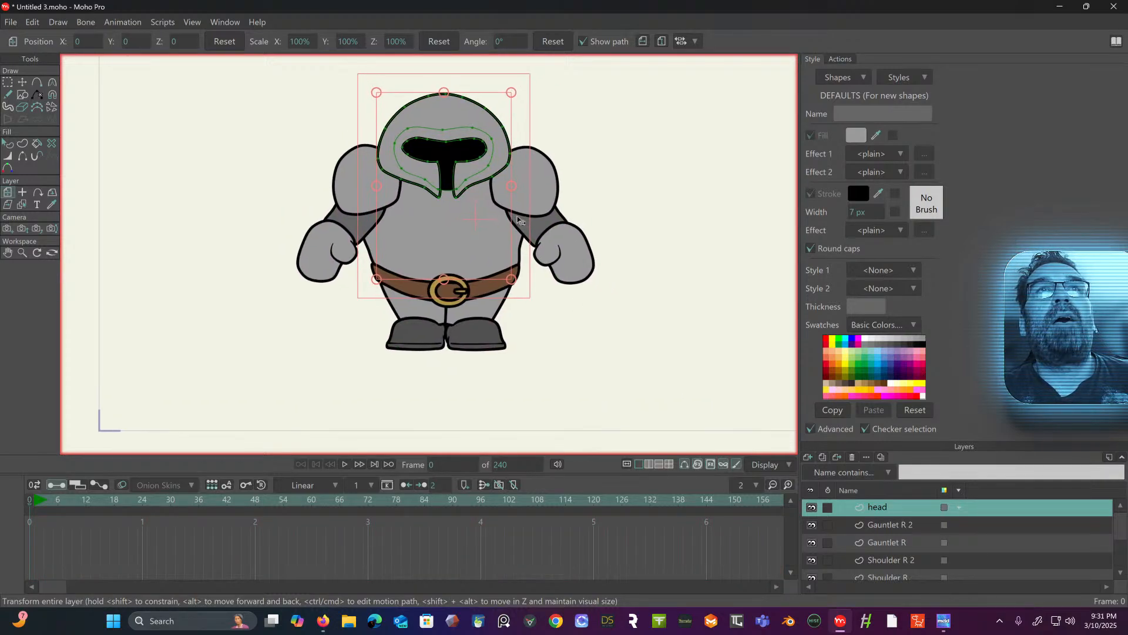
- Draw a tall, narrow filled rectangle beside the knight's gauntlet on the head layer as the base of a sword blade
click(8, 83)
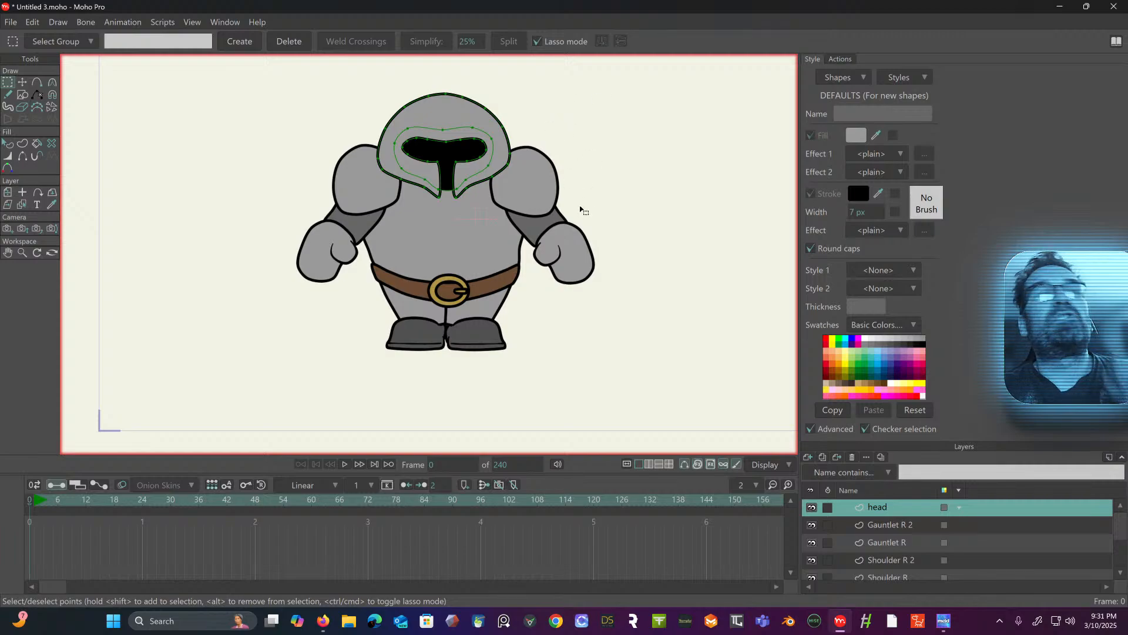
drag(570, 172, 556, 176)
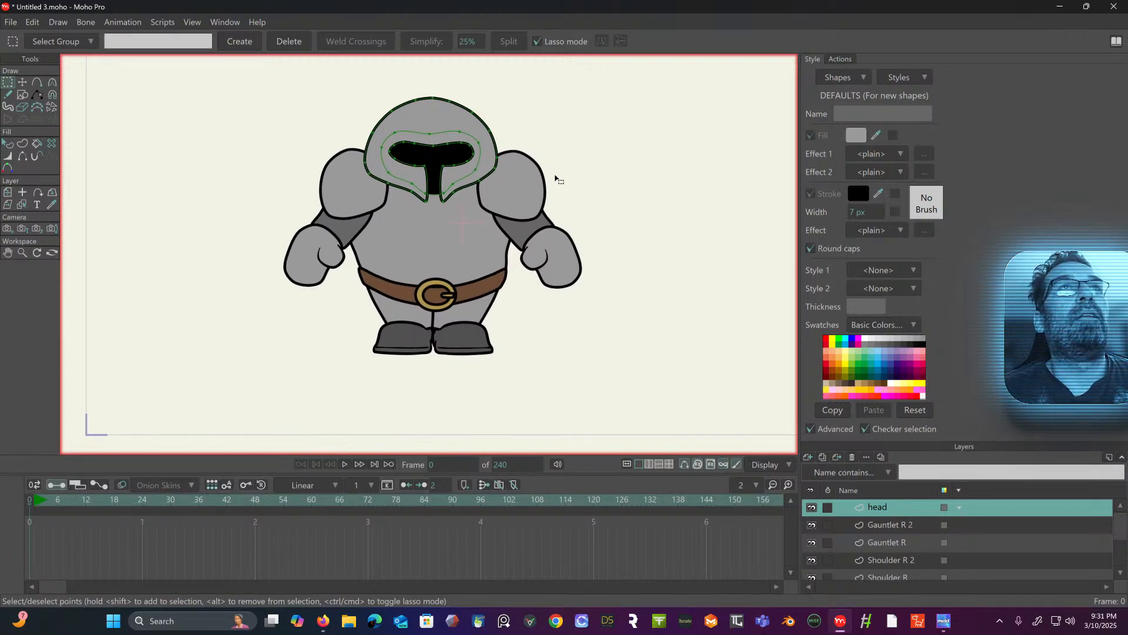
click(23, 95)
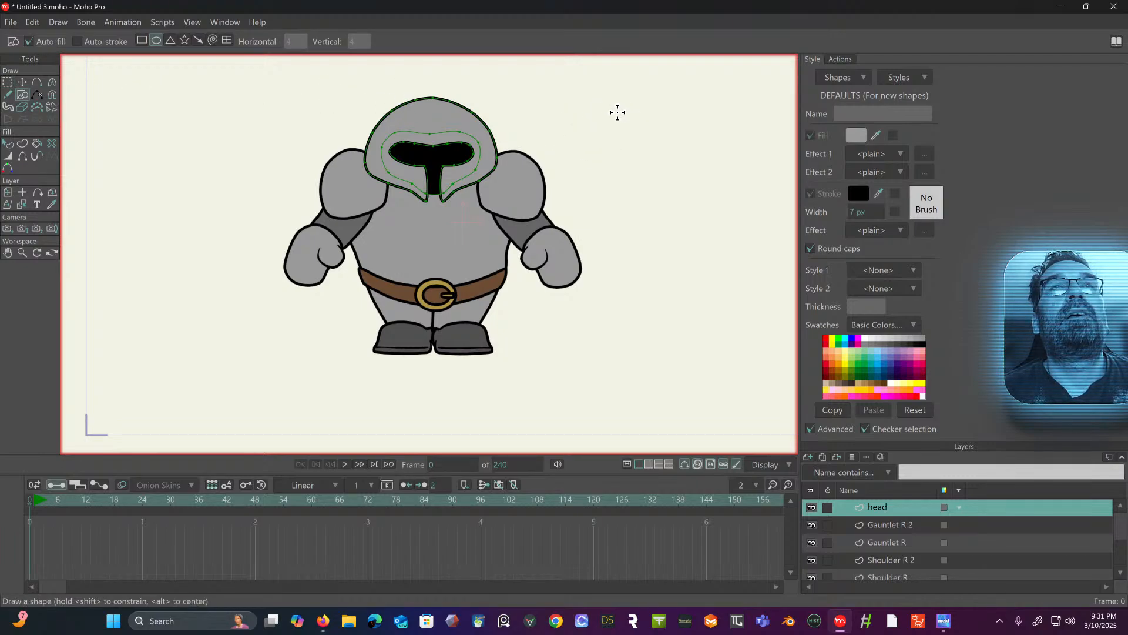
drag(616, 112, 665, 251)
key(ctrl+z)
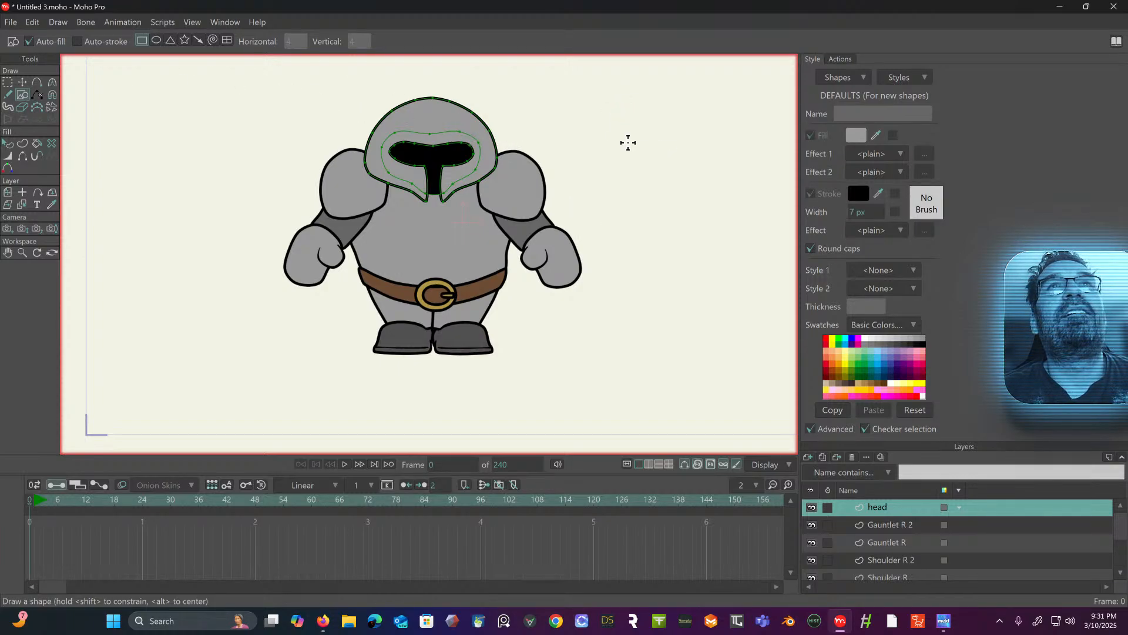
drag(595, 133, 632, 260)
- Spread the rectangle's two upper corners outward and add a raised point midway between them to form a pointed blade tip
click(27, 83)
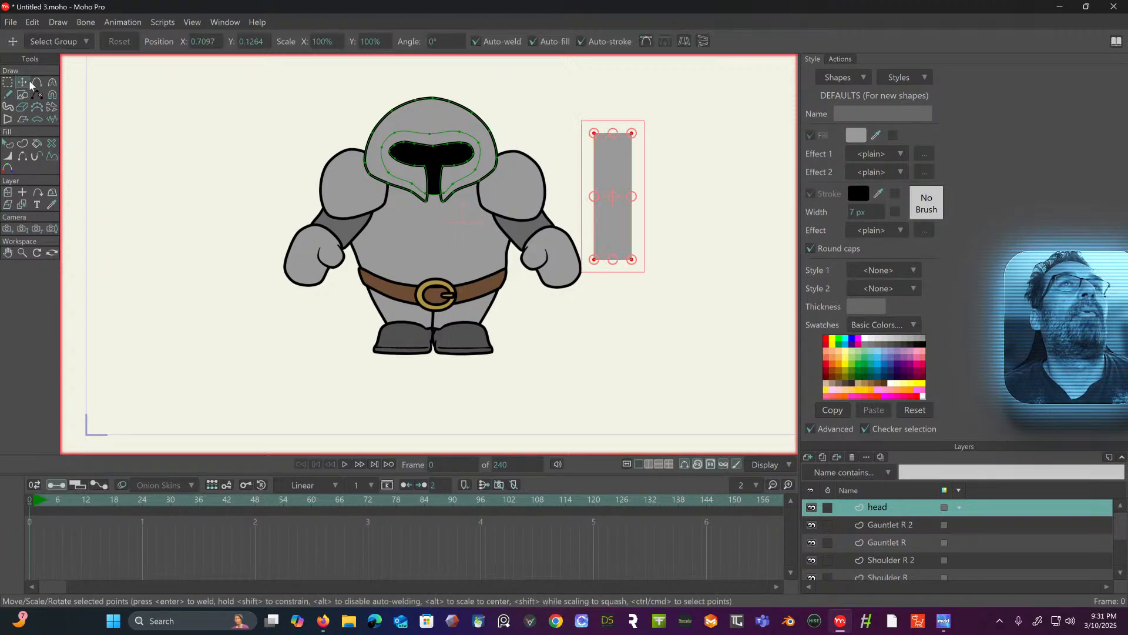
click(541, 84)
drag(595, 137, 645, 135)
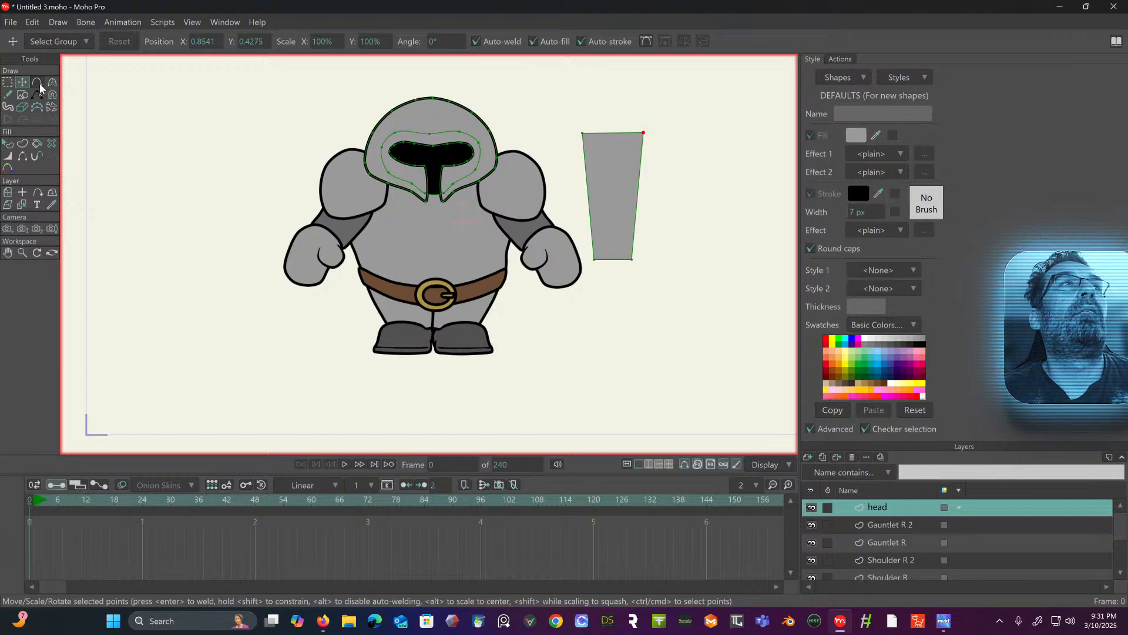
click(39, 86)
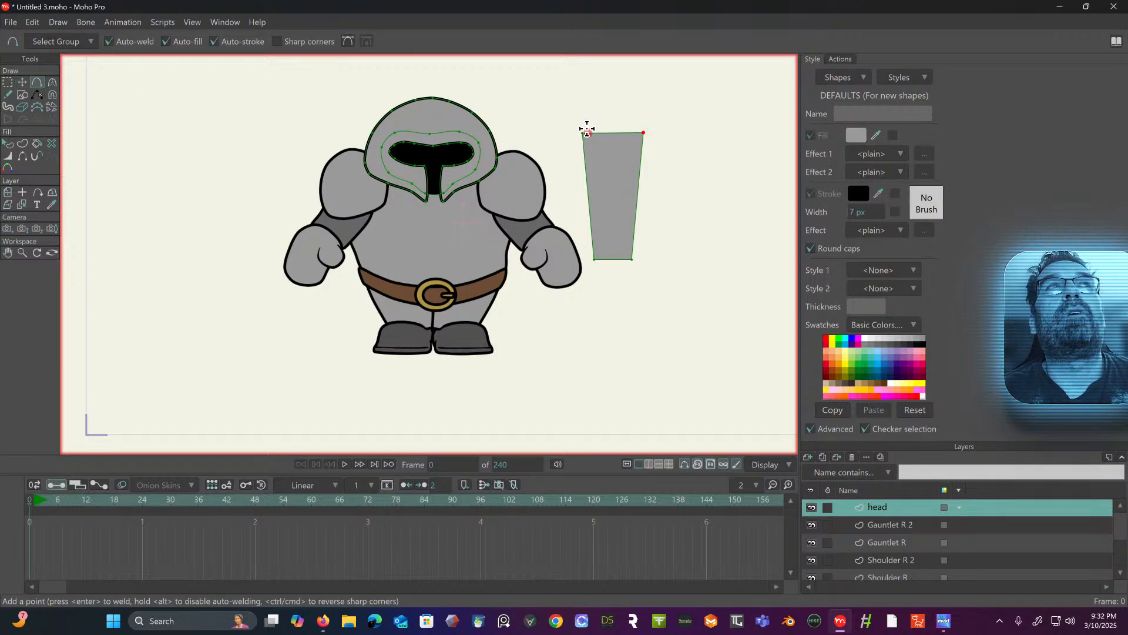
drag(613, 132, 614, 111)
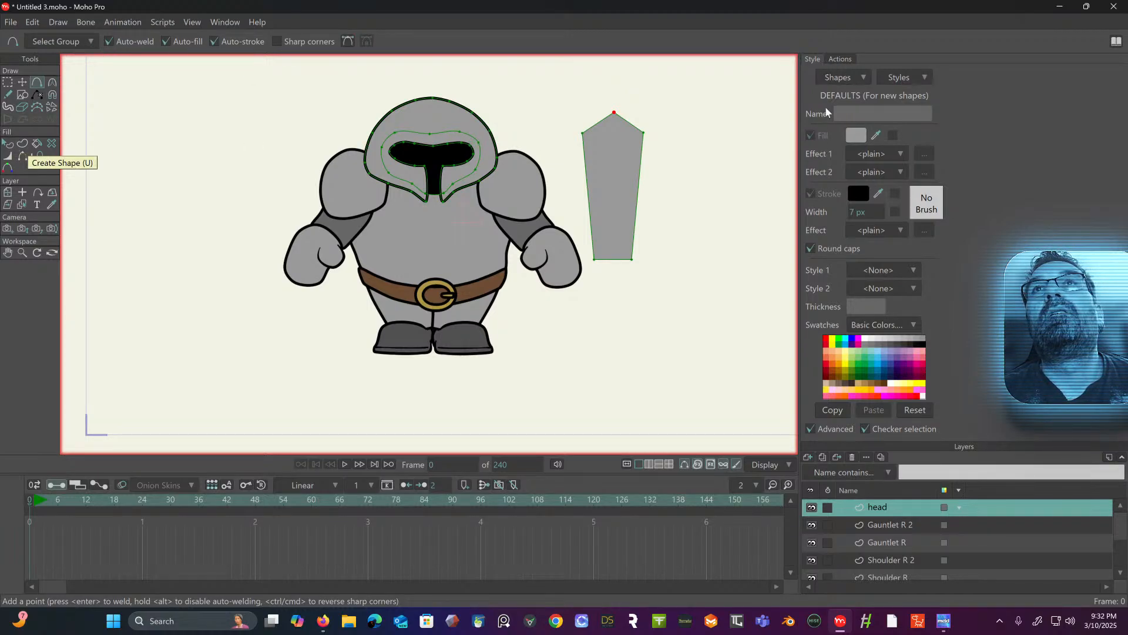
- Set the default fill colour for new shapes to gold, D8A950
click(857, 135)
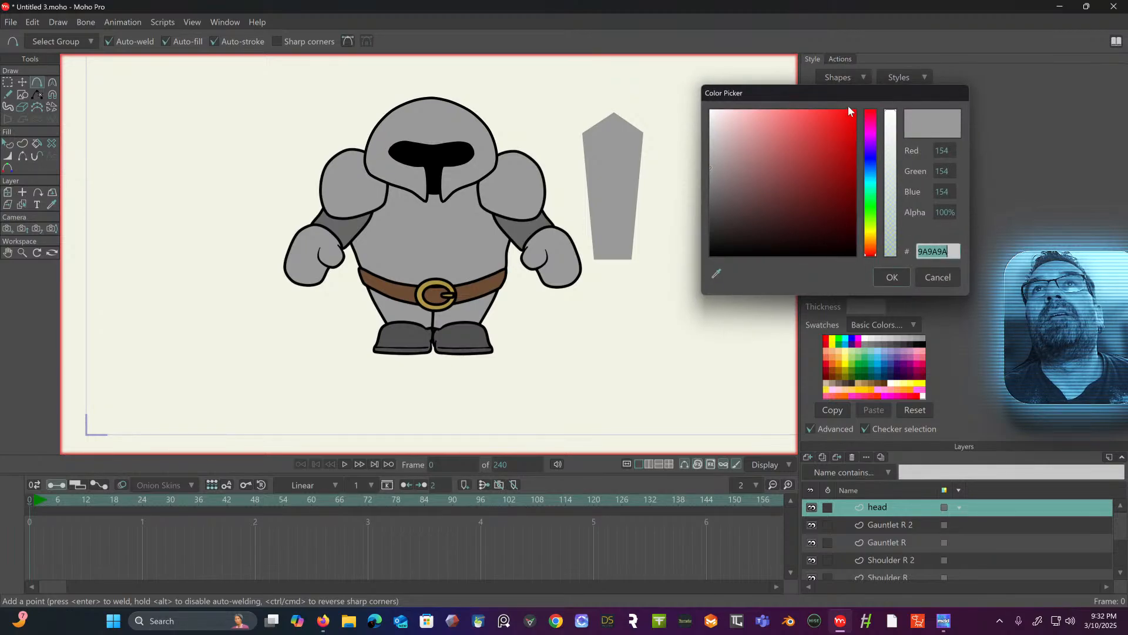
click(871, 236)
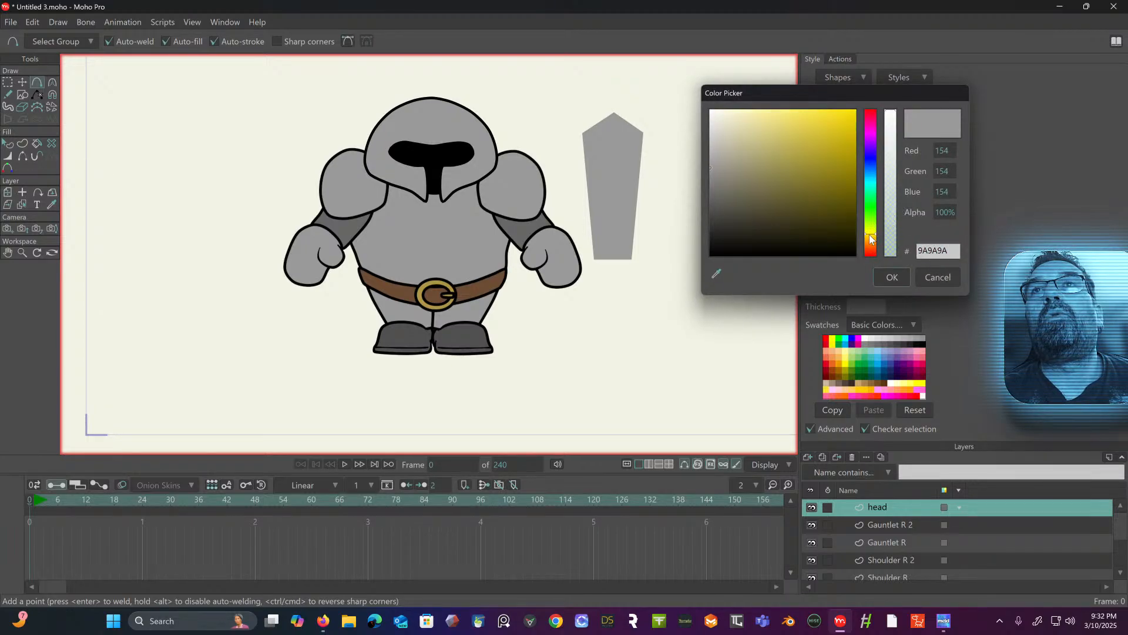
drag(834, 213, 797, 156)
click(873, 239)
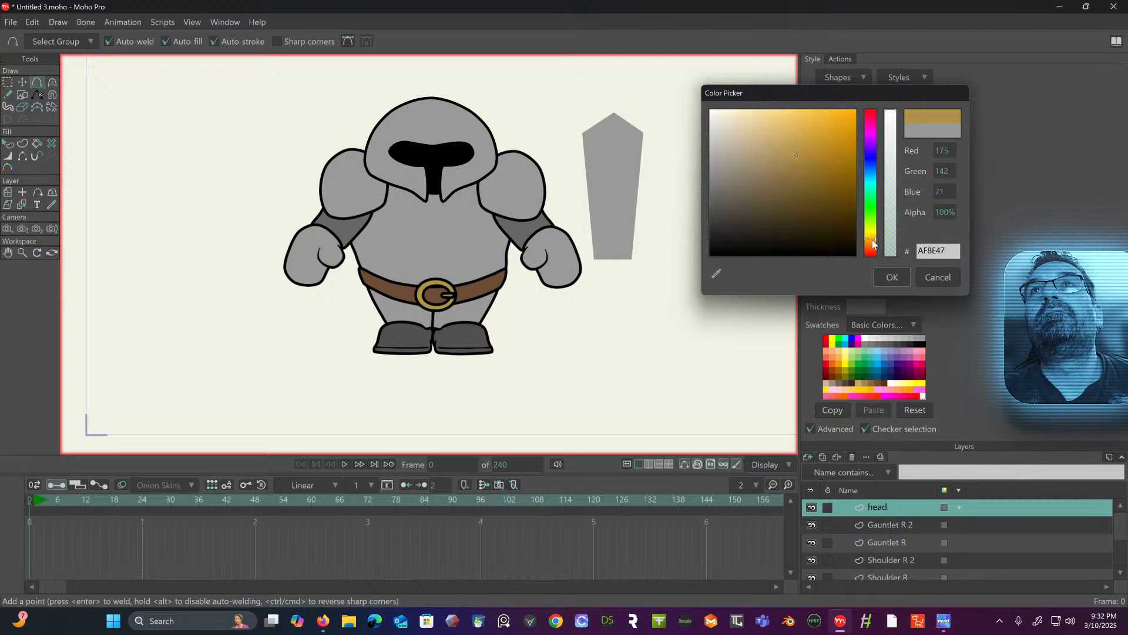
drag(802, 151, 804, 134)
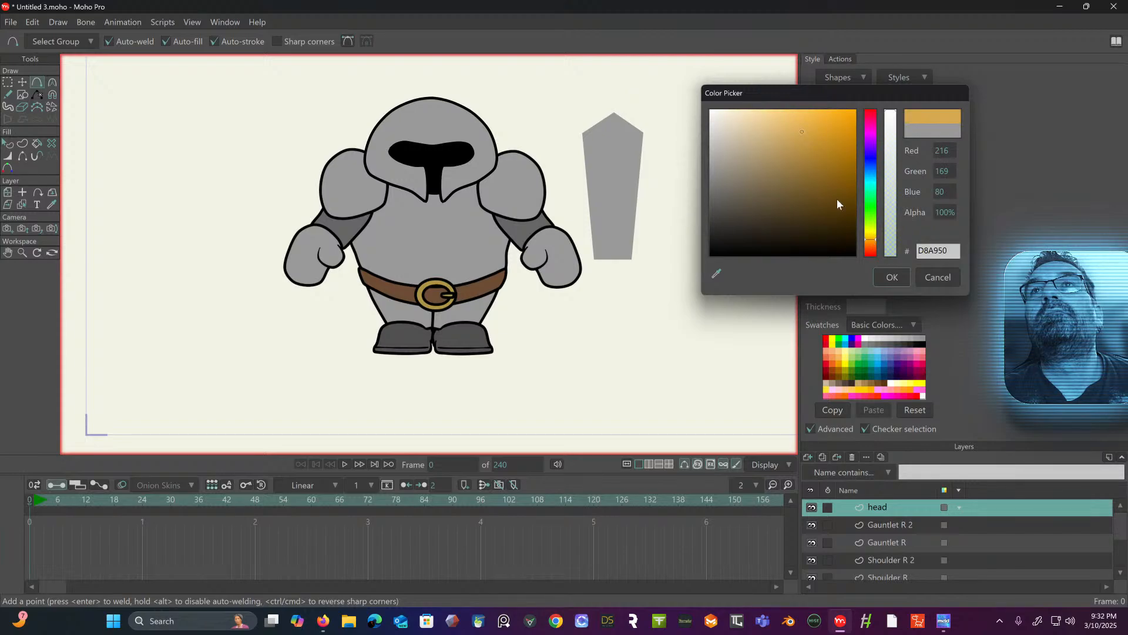
click(893, 280)
scroll(617, 221, up, 3)
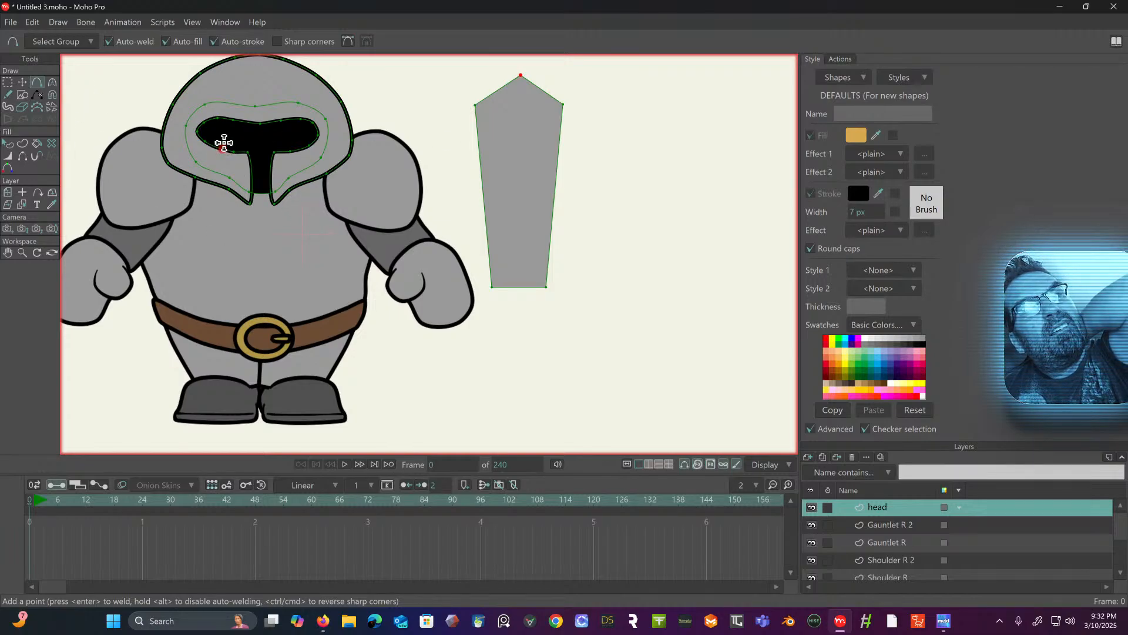
click(482, 286)
drag(478, 271, 495, 288)
click(466, 296)
click(479, 304)
scroll(502, 271, up, 4)
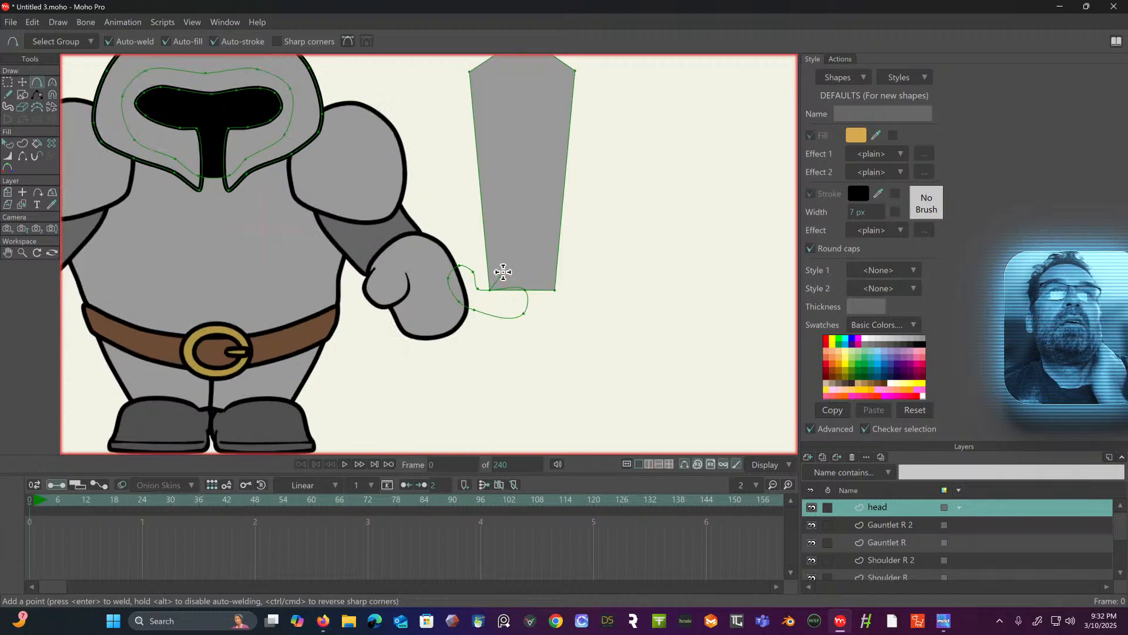
key(ctrl+z)
key(ctrl+z)
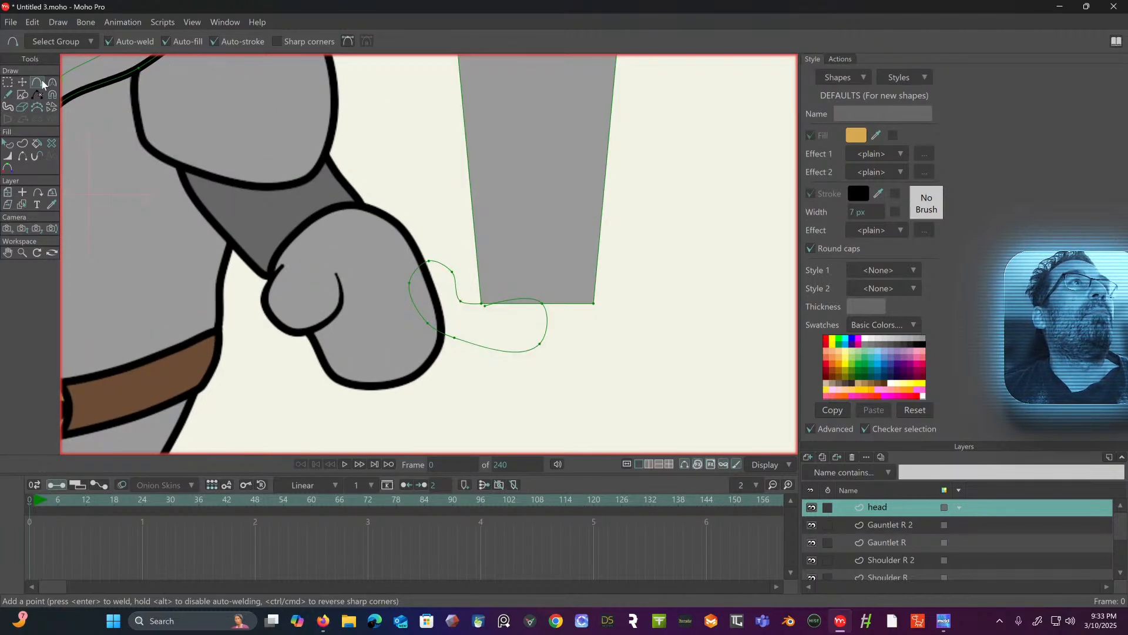
click(21, 83)
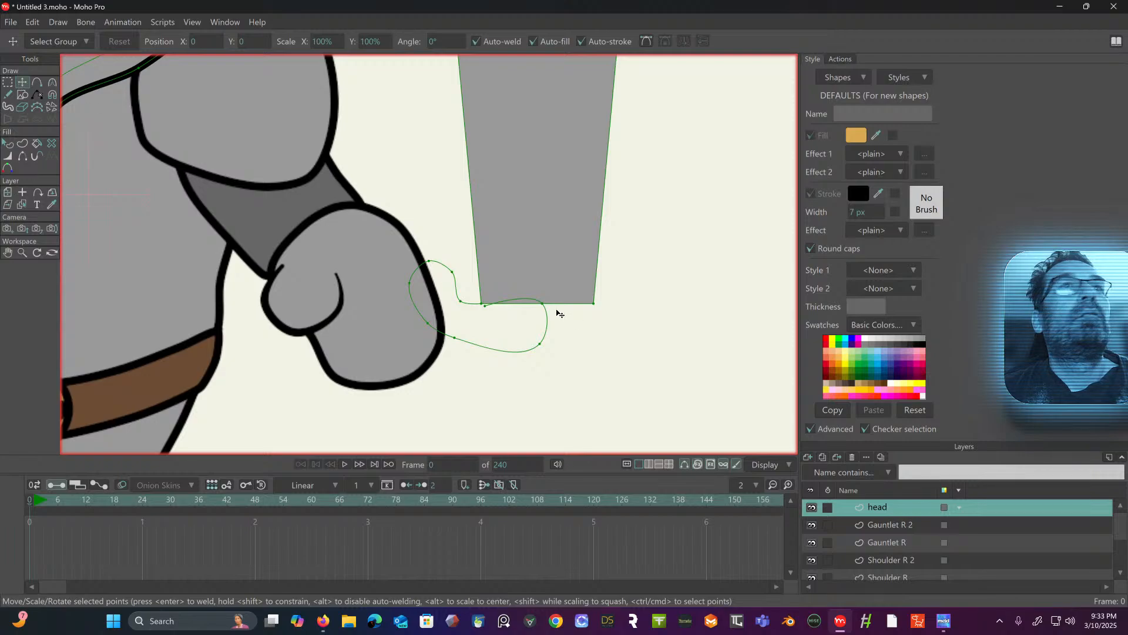
click(482, 304)
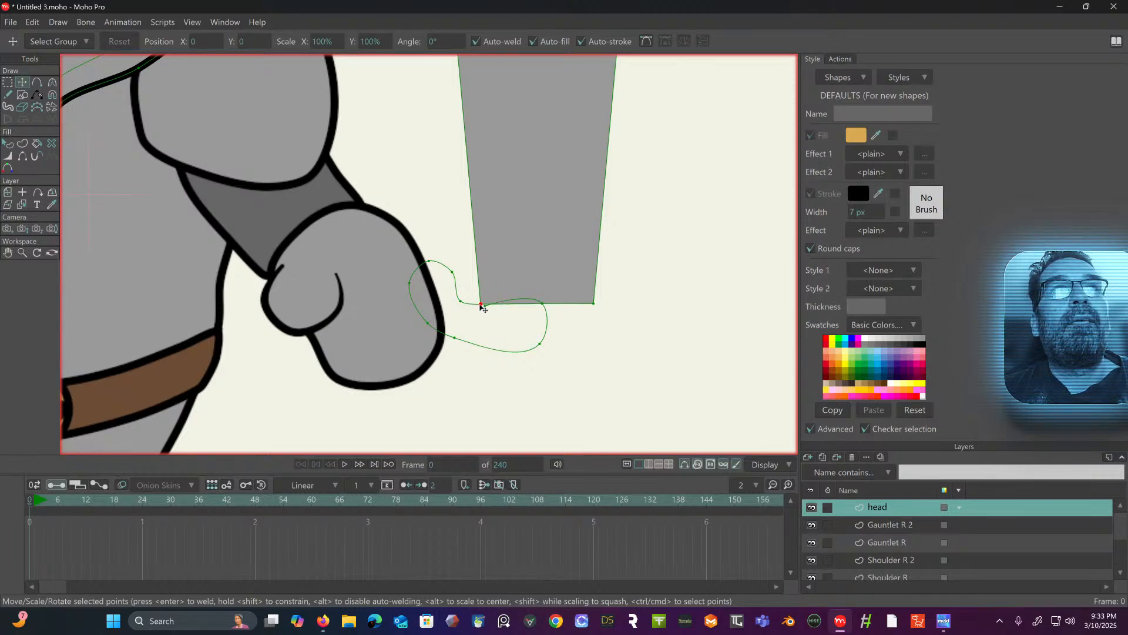
key(ctrl+z)
key(ctrl+z)
key(ctrl+z)
key(ctrl+z)
key(ctrl+z)
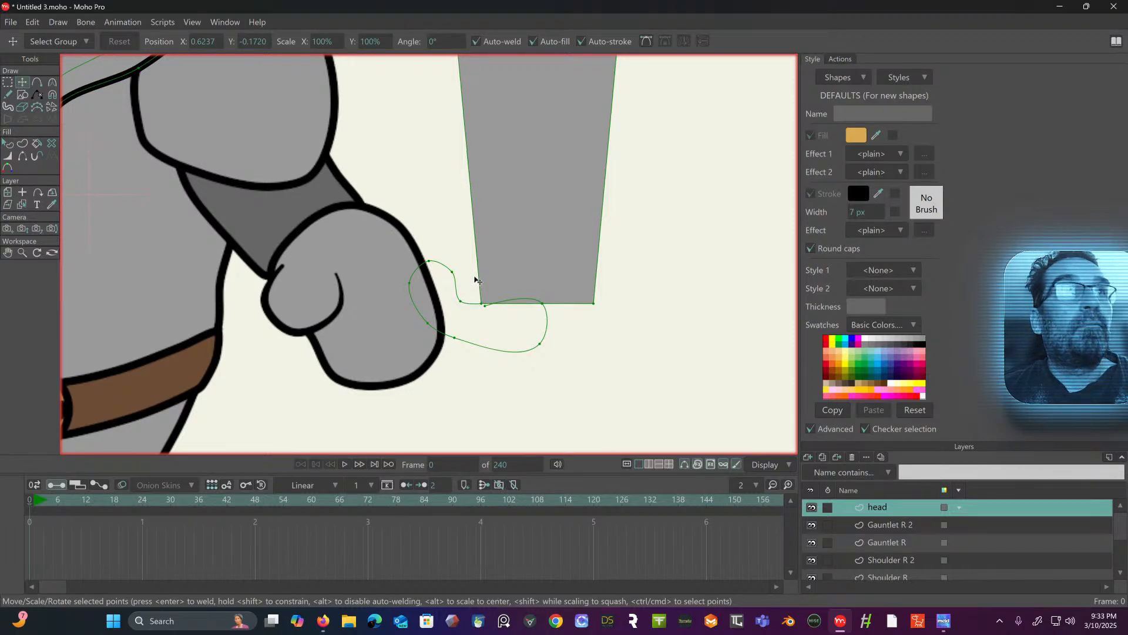
key(ctrl+z)
key(ctrl+z)
key(ctrl+z)
key(ctrl+z)
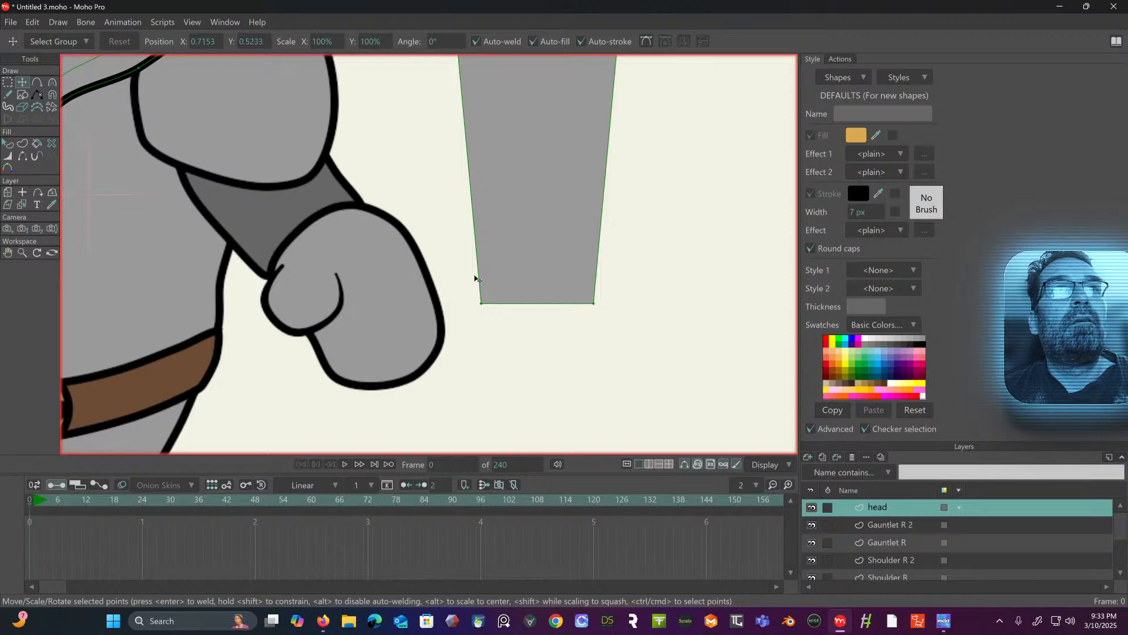
- Draw a hooked half-crossguard outline just below the blade's base, curling upward at its outer end
scroll(479, 227, down, 3)
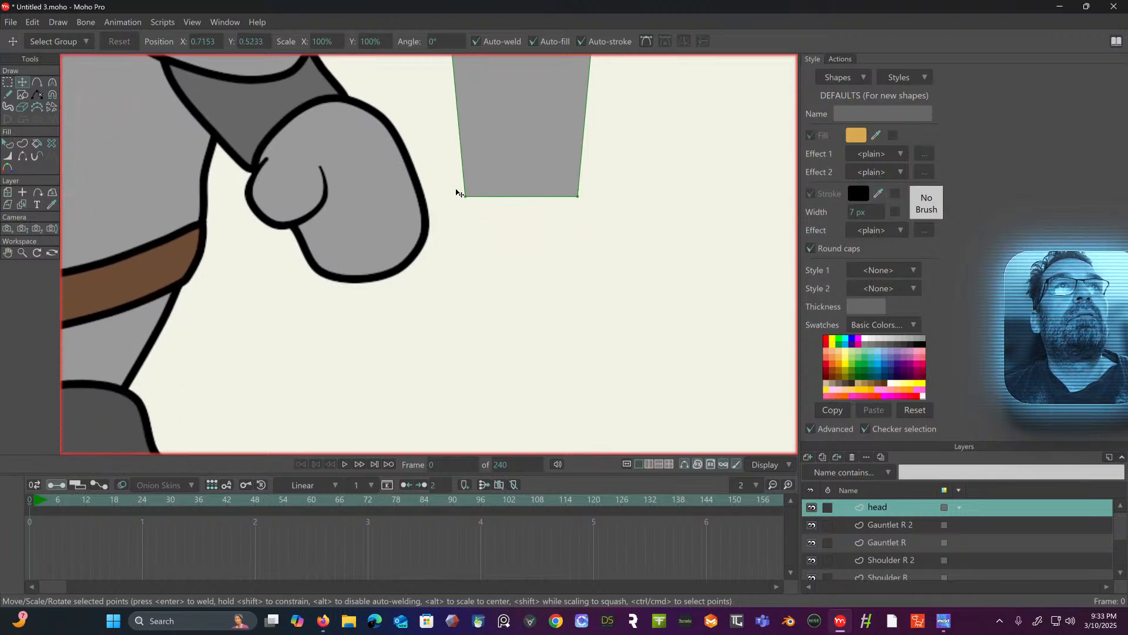
click(41, 86)
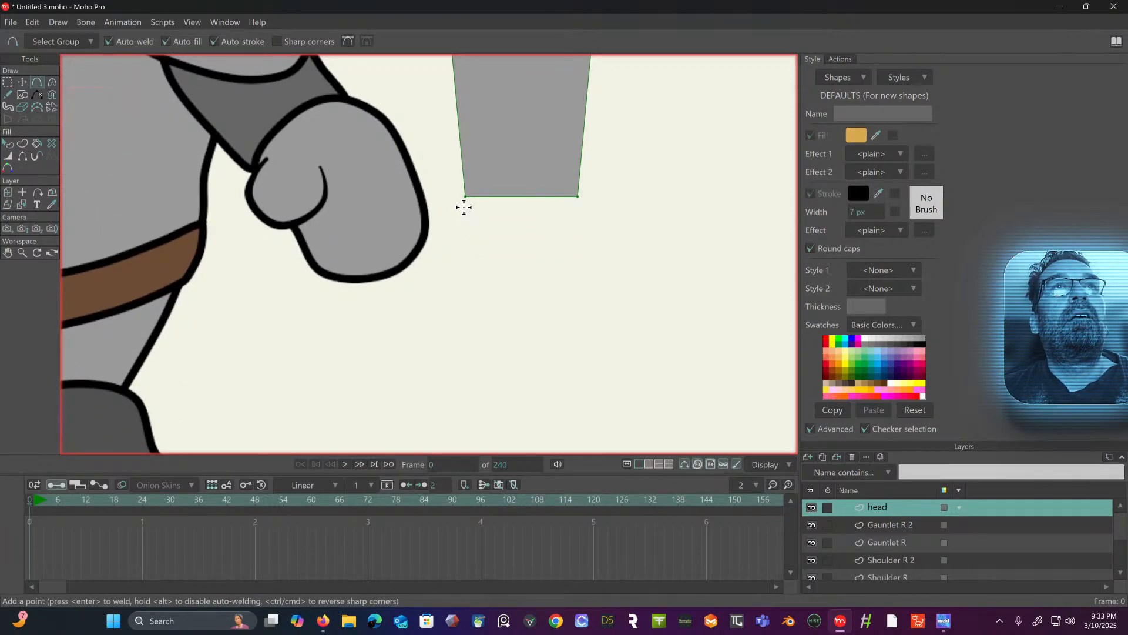
drag(467, 207, 635, 160)
drag(634, 160, 599, 236)
drag(599, 236, 475, 209)
key(ctrl+z)
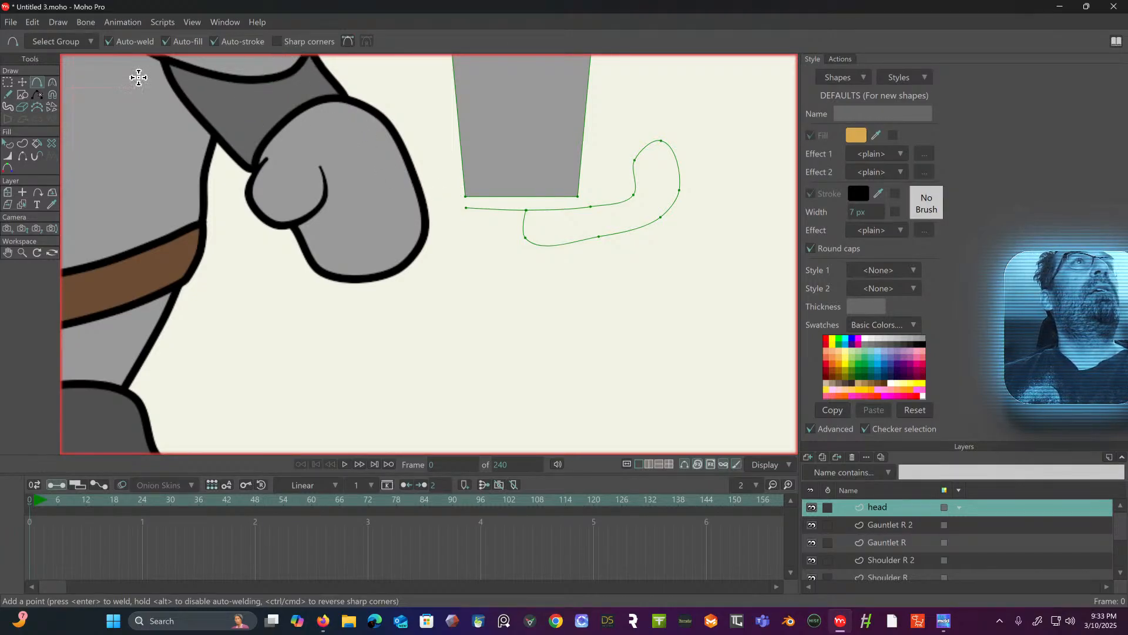
- Undo the last point moves on the crossguard and remove the stray tail from its inner end
click(27, 83)
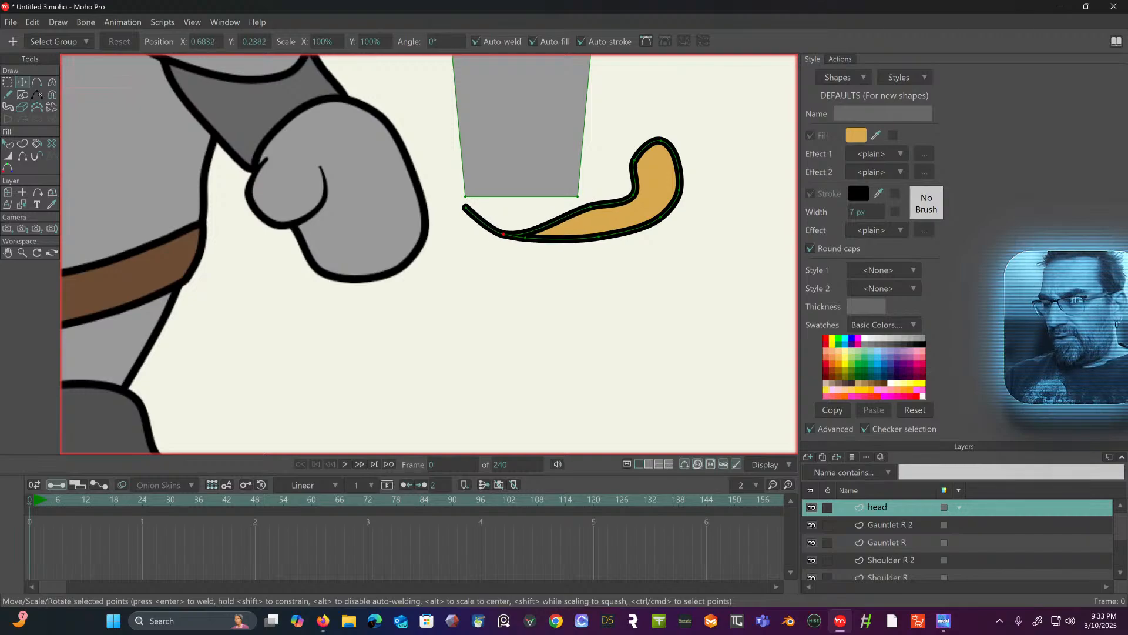
key(alt+Tab)
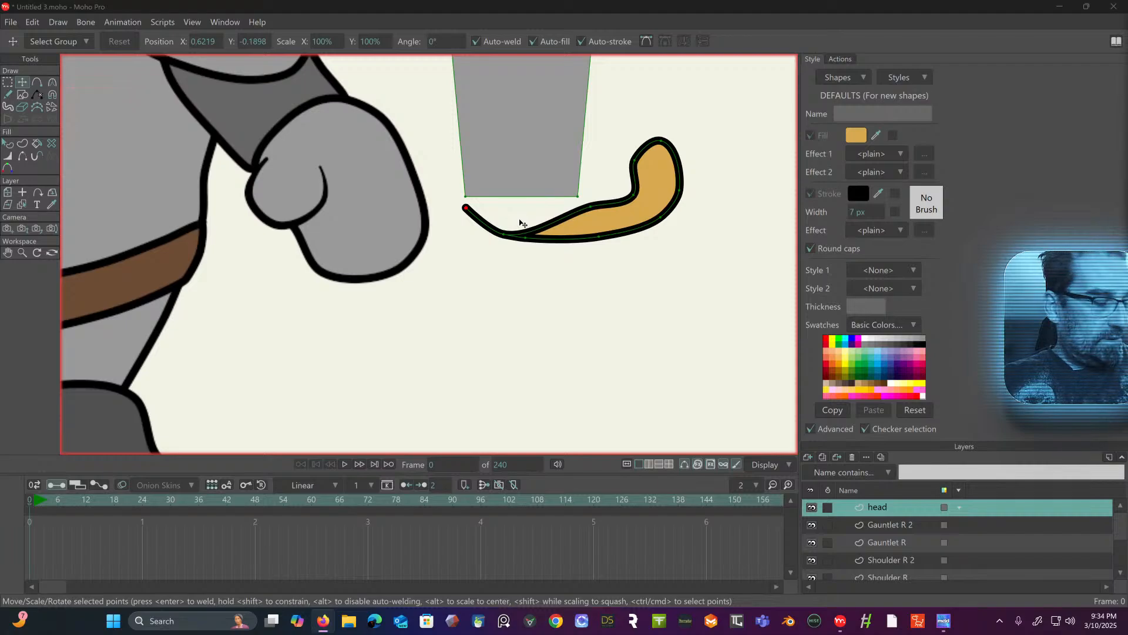
drag(527, 262, 528, 265)
key(ctrl+z)
key(ctrl+z)
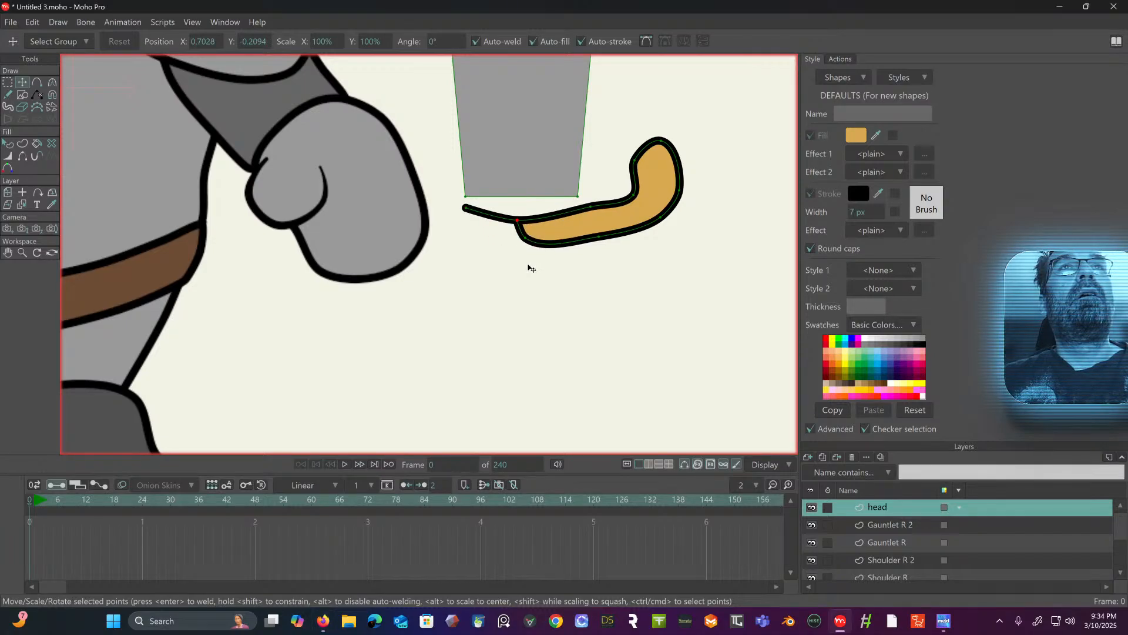
key(ctrl+z)
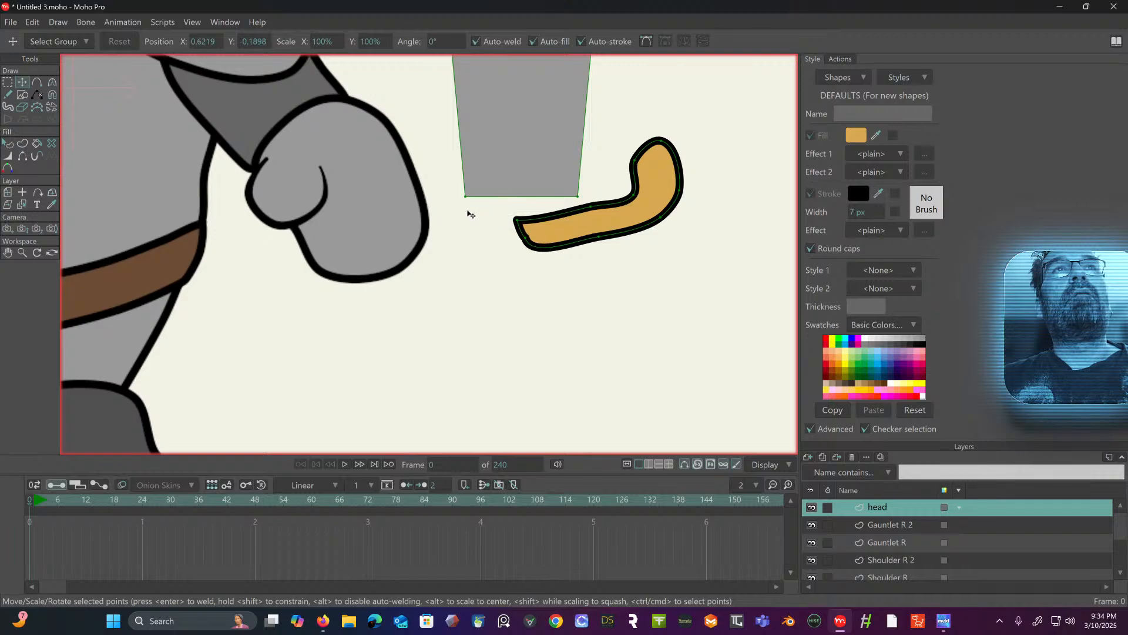
- Move the crossguard's inner points to level its upper edge beneath the blade and straighten its inner end
drag(520, 221, 520, 207)
click(589, 207)
drag(589, 207, 587, 206)
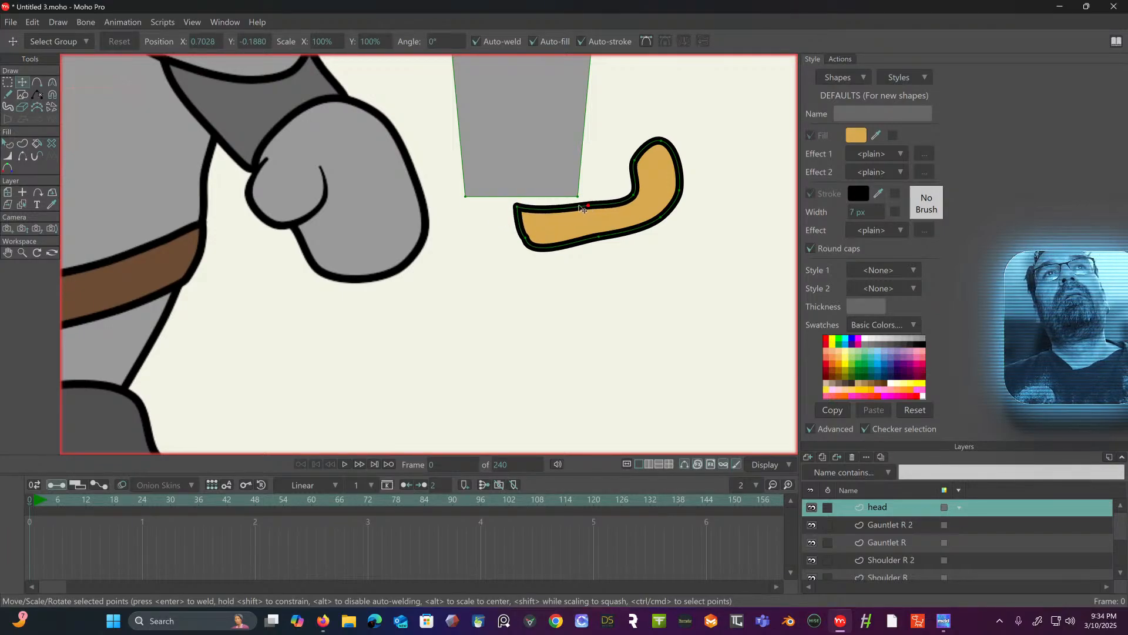
drag(520, 240, 513, 243)
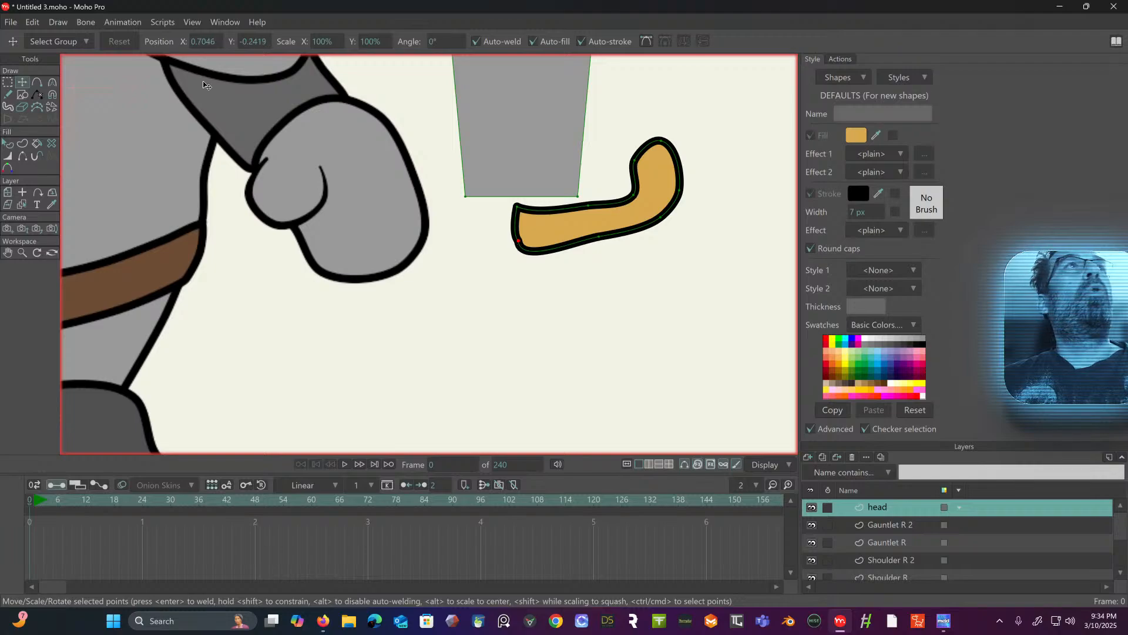
- Peak the two points at the crossguard's inner end to make square corners
click(52, 82)
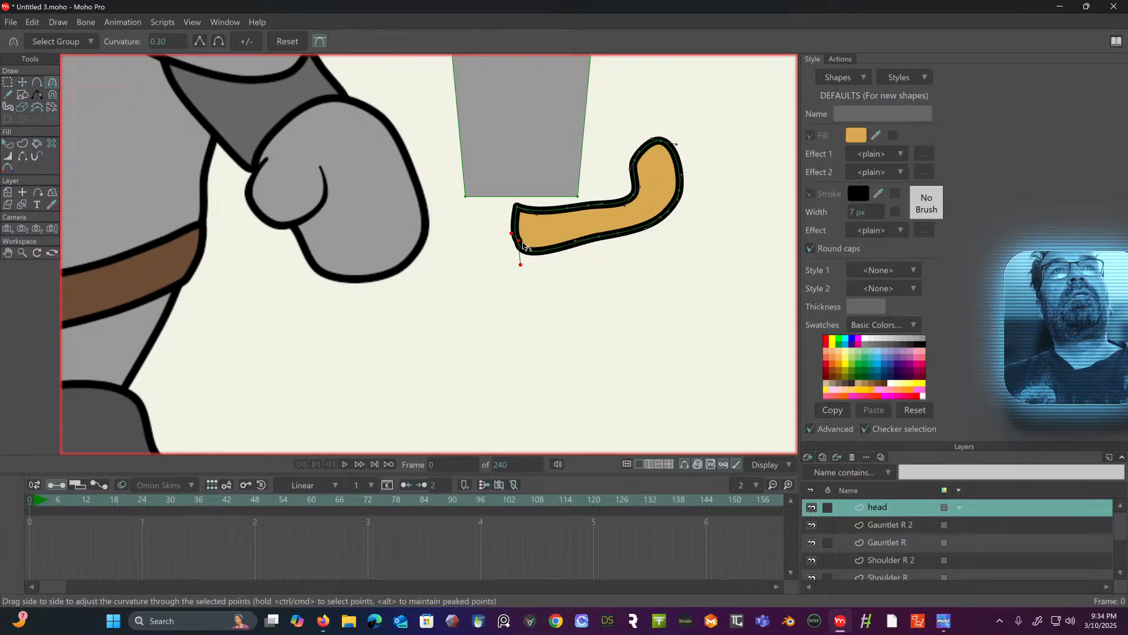
drag(520, 255, 482, 238)
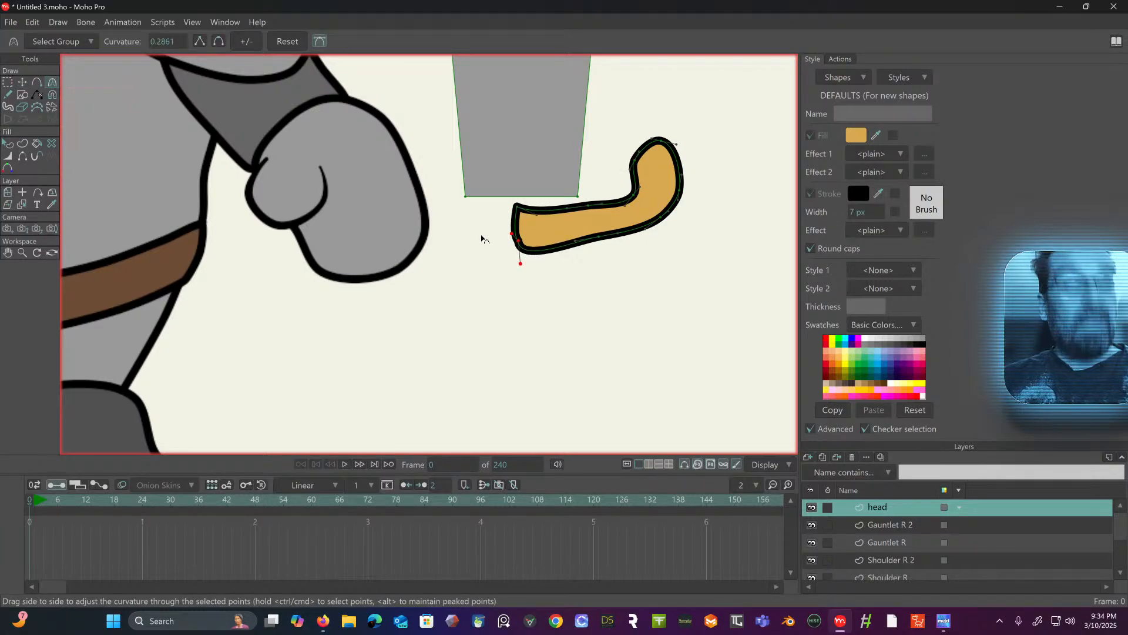
key(ctrl+p)
click(520, 209)
key(ctrl+p)
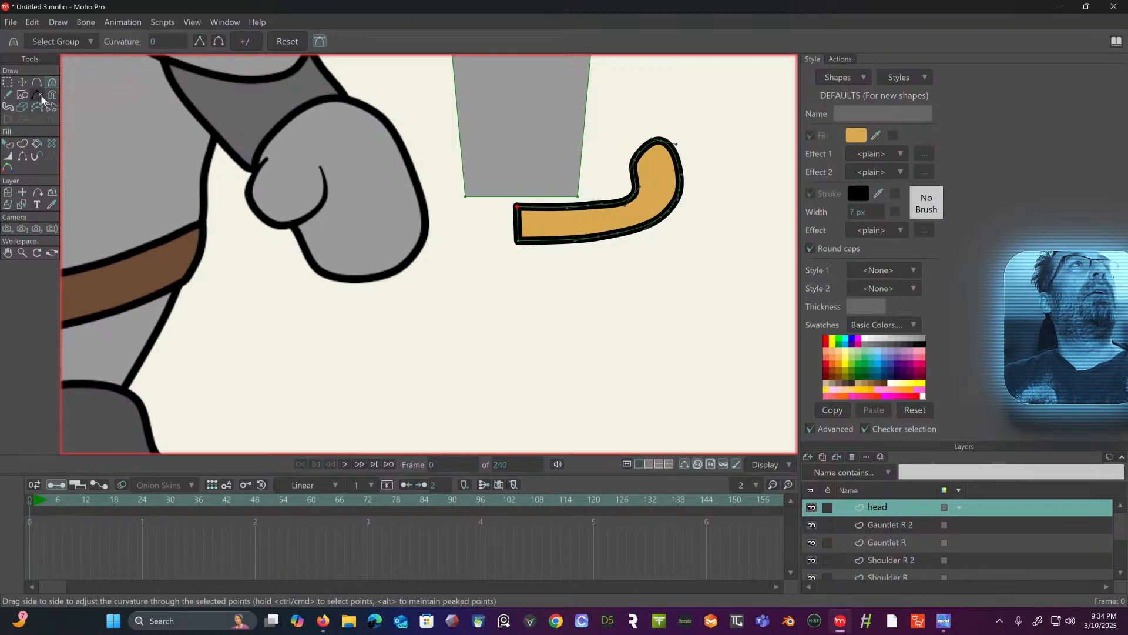
- Adjust the crossguard's edge points to smooth its curve and widen the hooked tip toward the blade
click(23, 83)
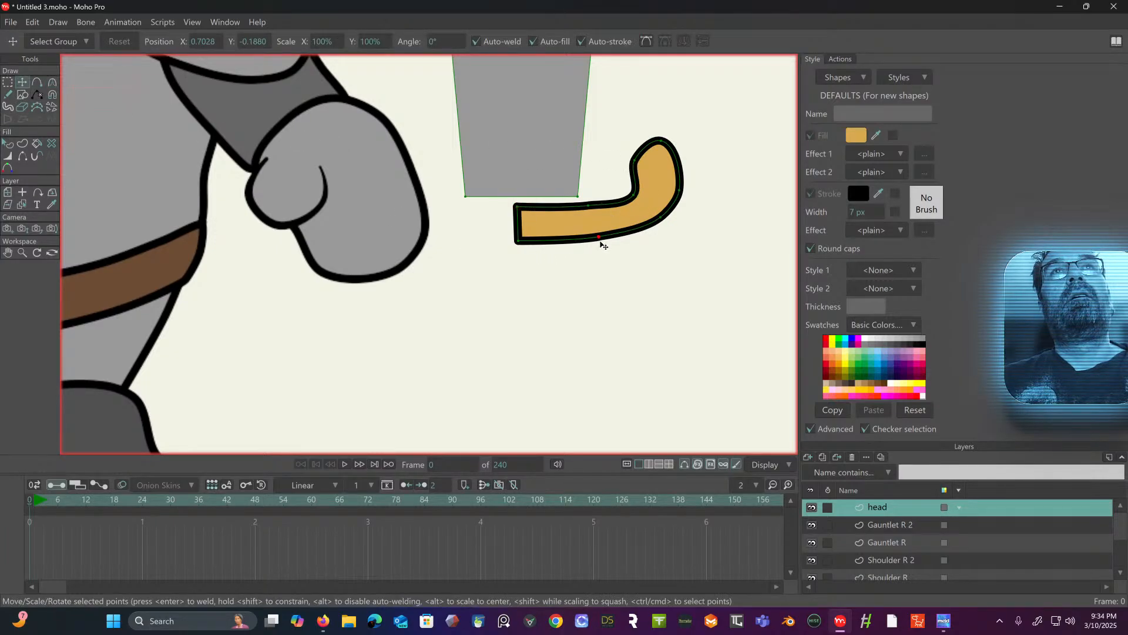
click(582, 209)
drag(578, 208, 579, 205)
drag(636, 163, 620, 165)
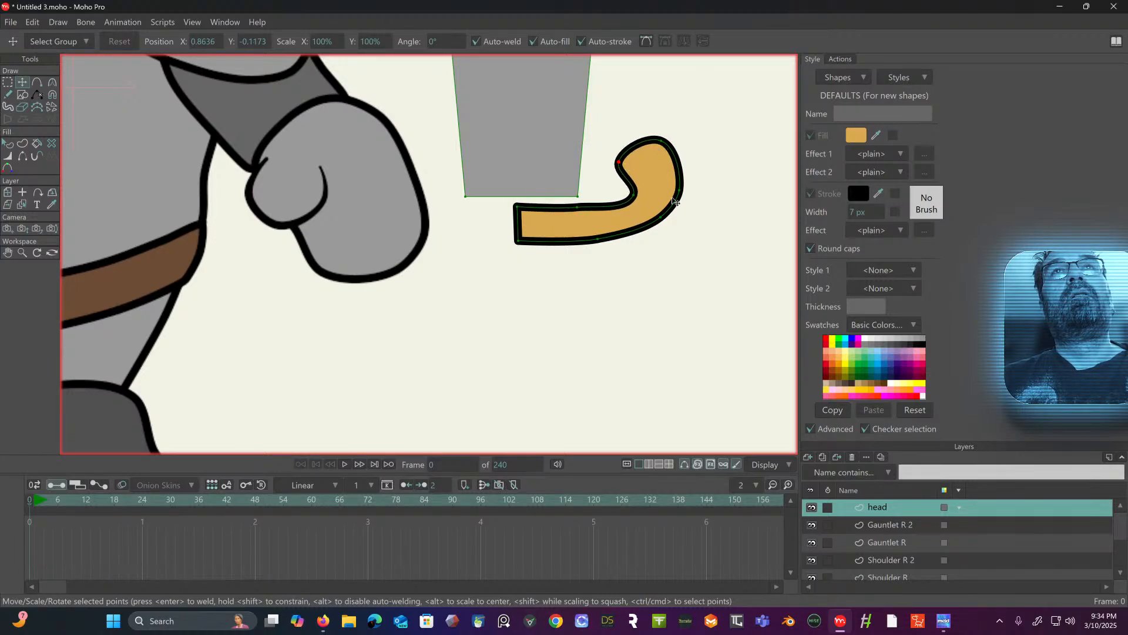
drag(661, 218, 656, 221)
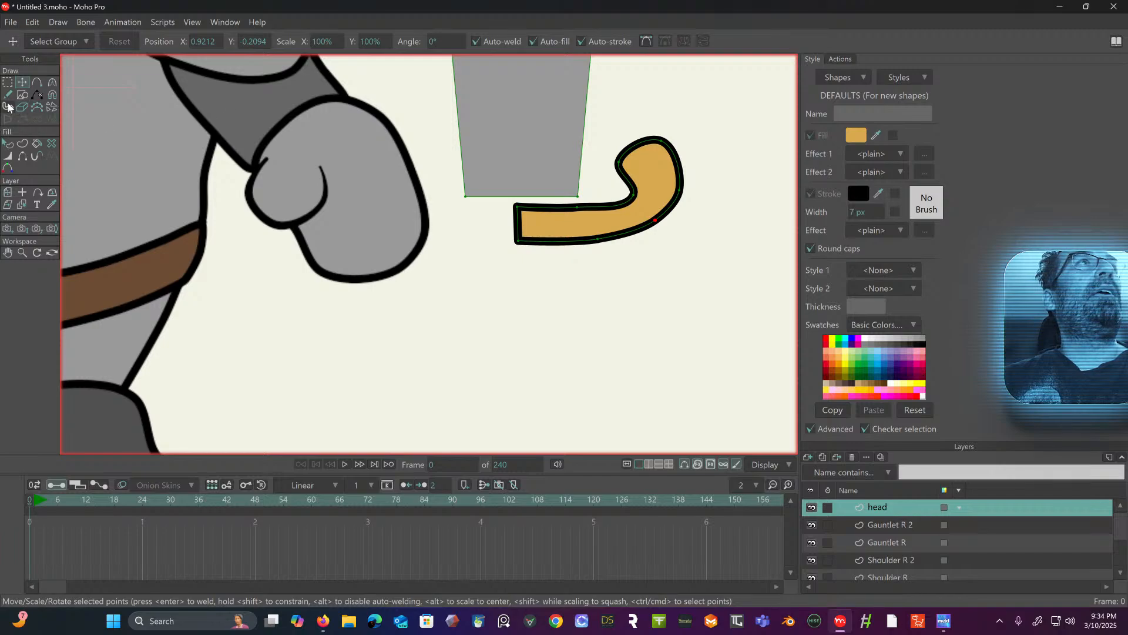
- Select the gold crossguard shape below the blade
click(8, 143)
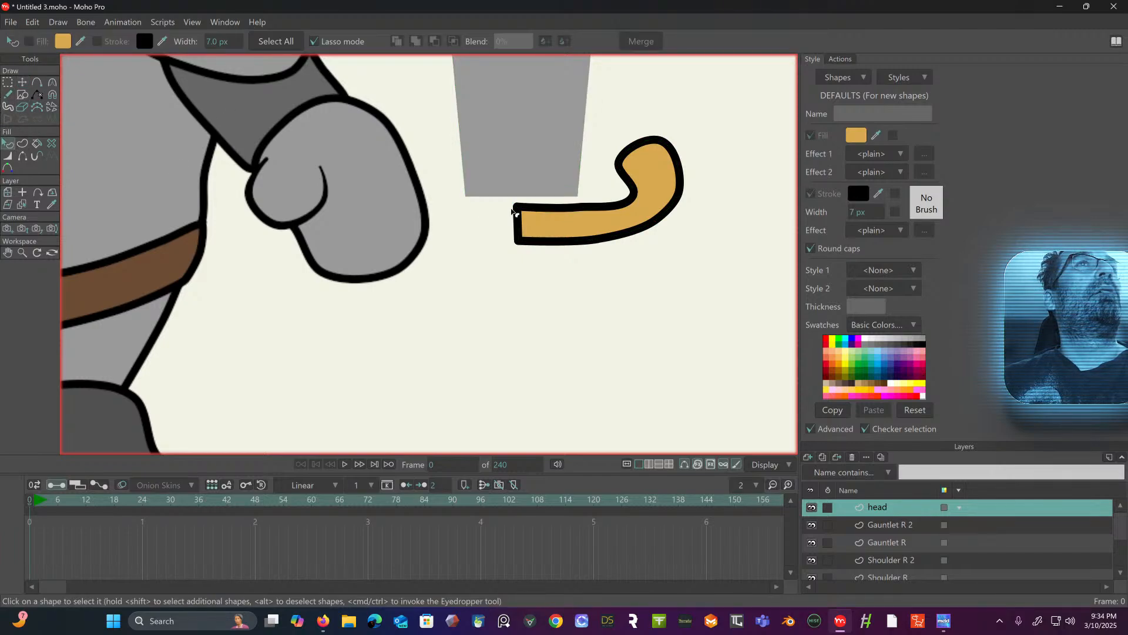
click(610, 223)
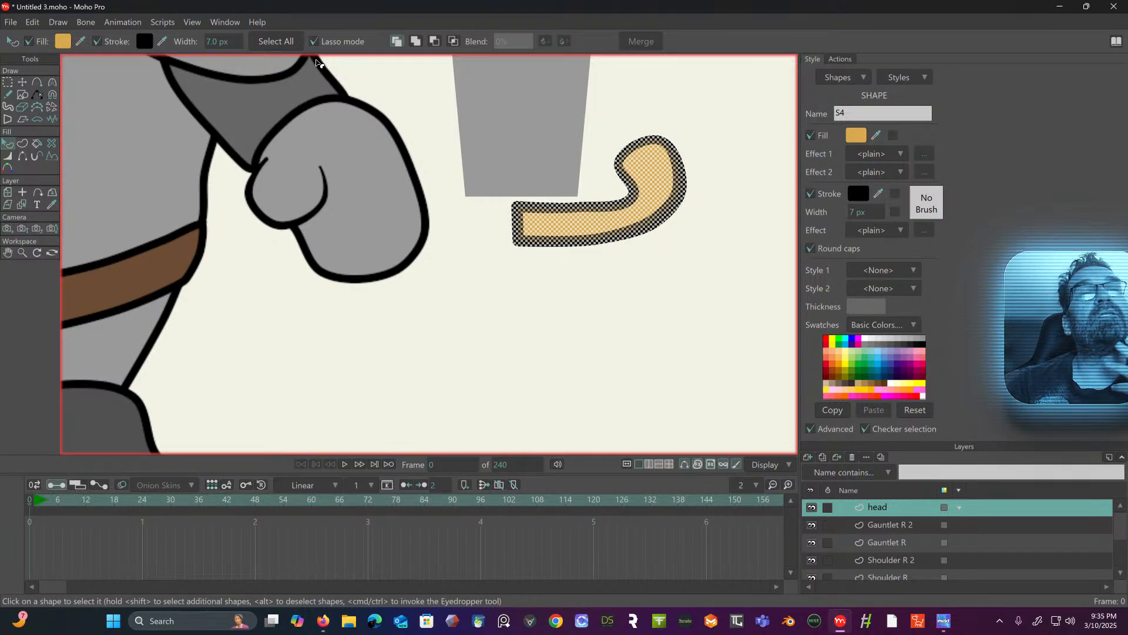
scroll(448, 232, down, 5)
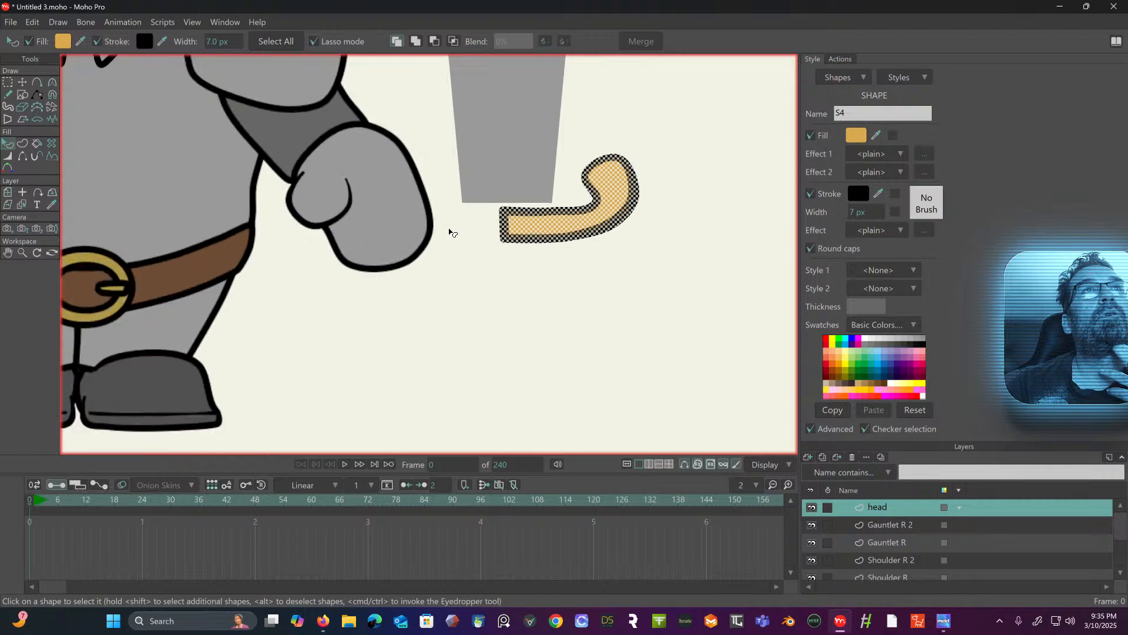
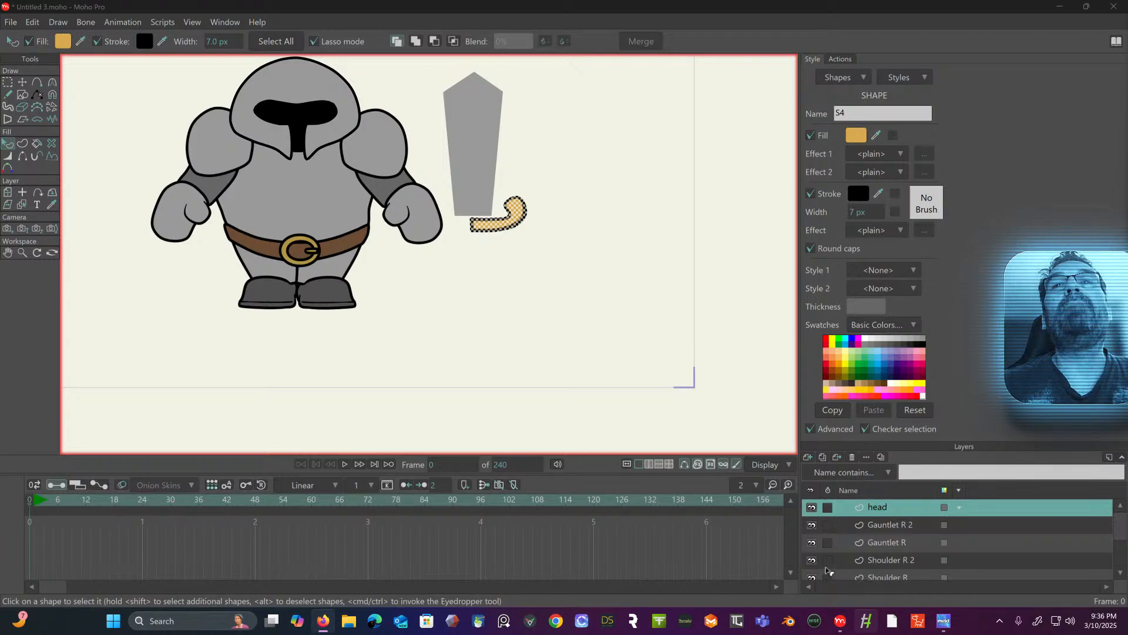
- Relaunch Moho Pro and return to the recovered knight document
mouse_move(844, 626)
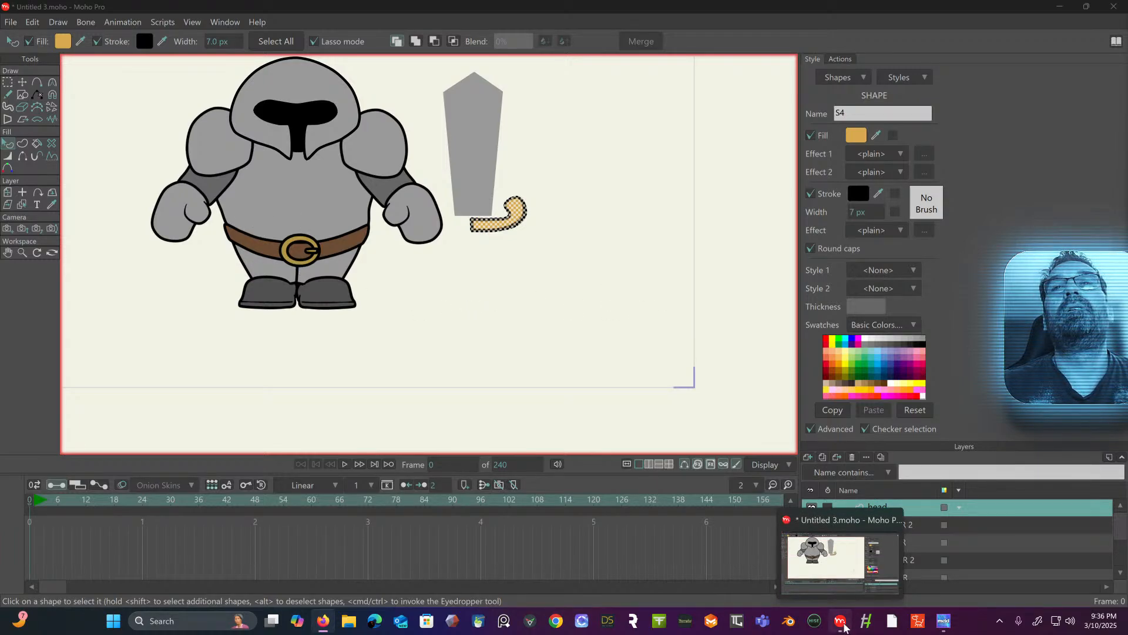
click(845, 626)
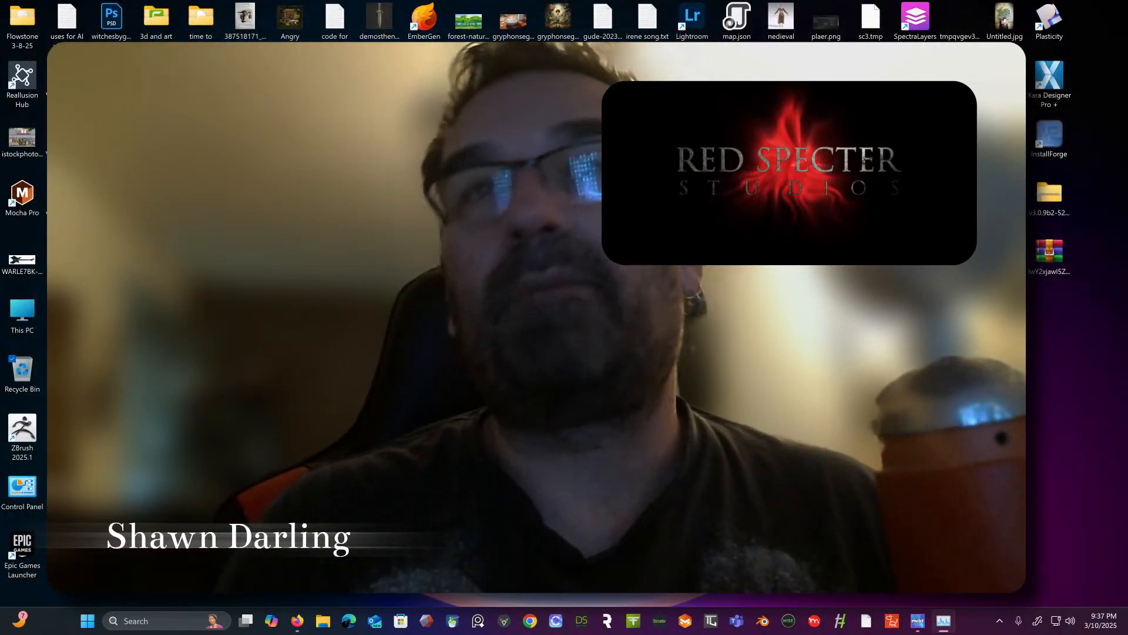
click(815, 620)
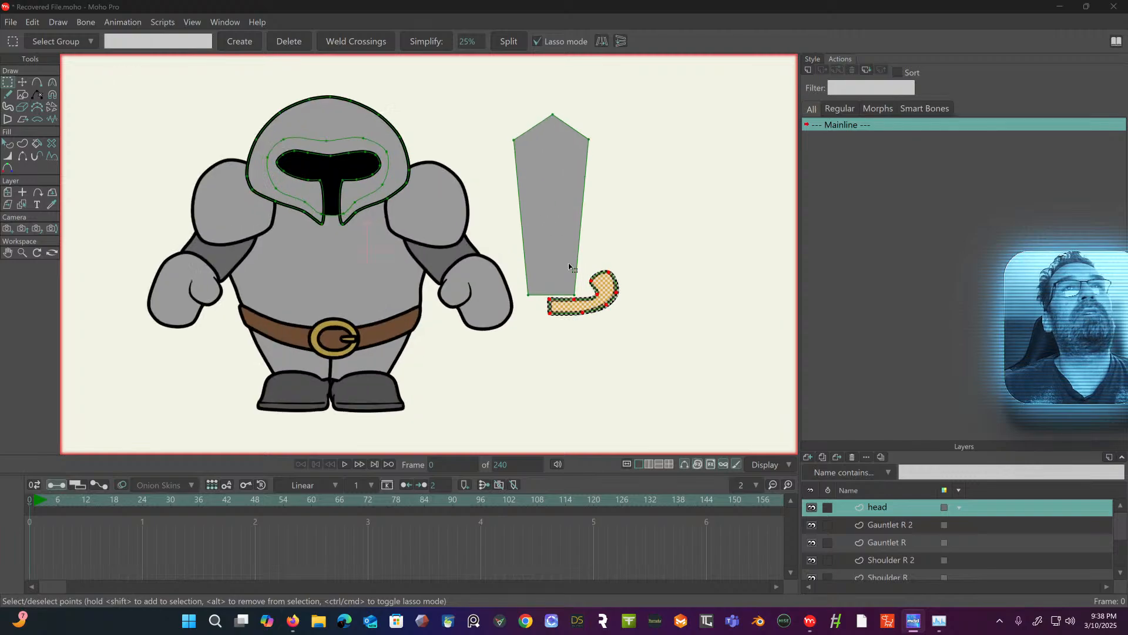
- Try flipping the selected crossguard points horizontally and flip them back
scroll(569, 262, up, 3)
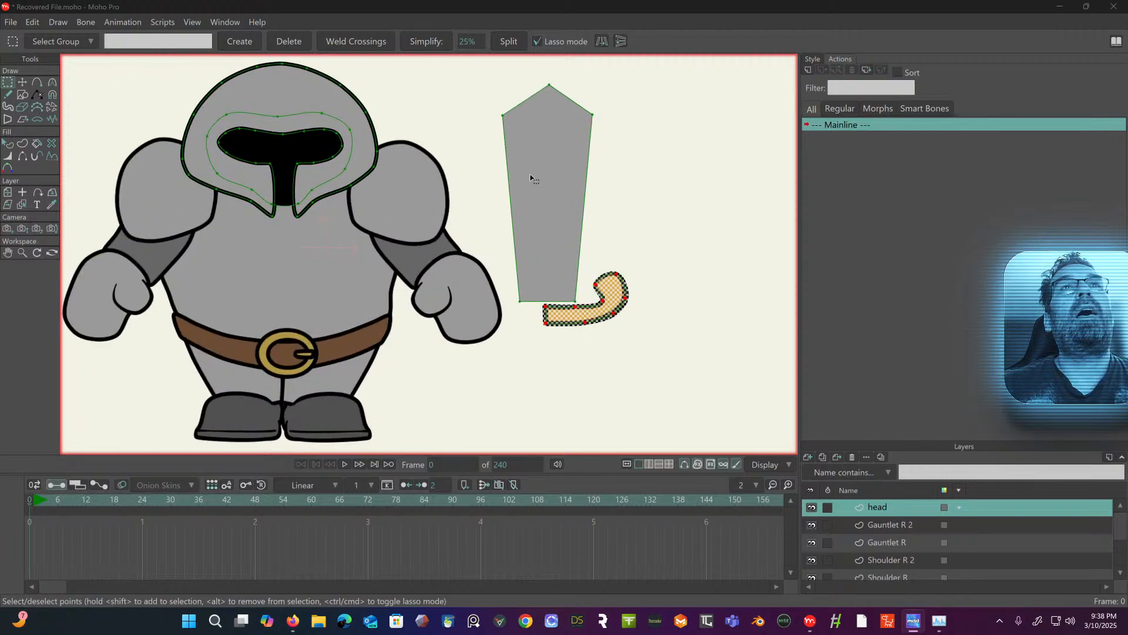
click(602, 41)
click(601, 43)
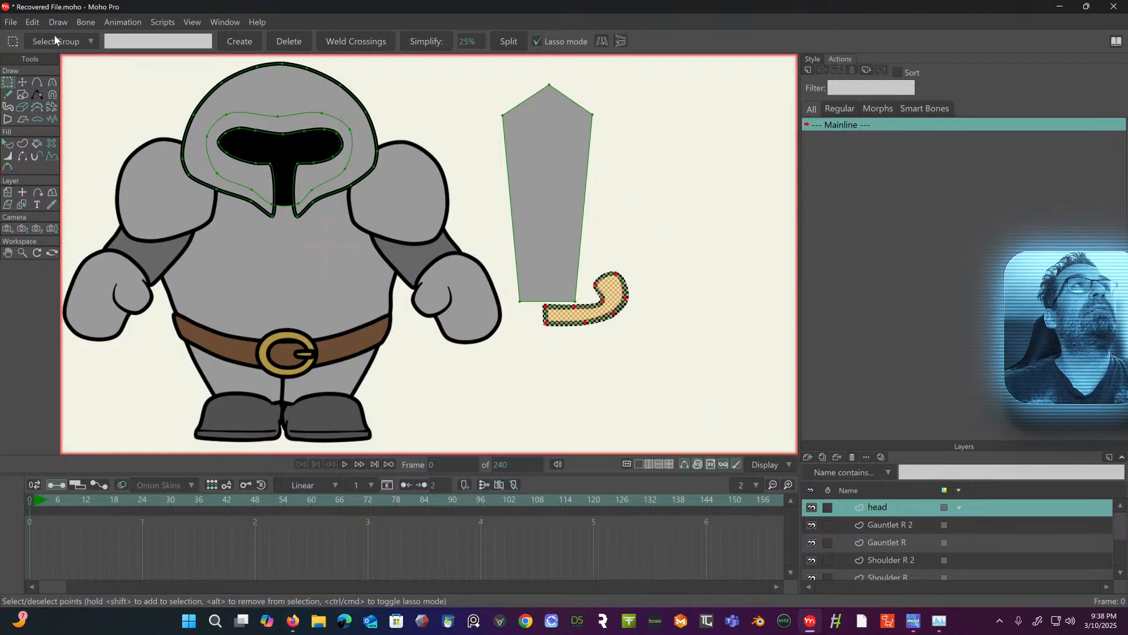
- Duplicate the gold crossguard half in place and flip the copy horizontally
click(32, 22)
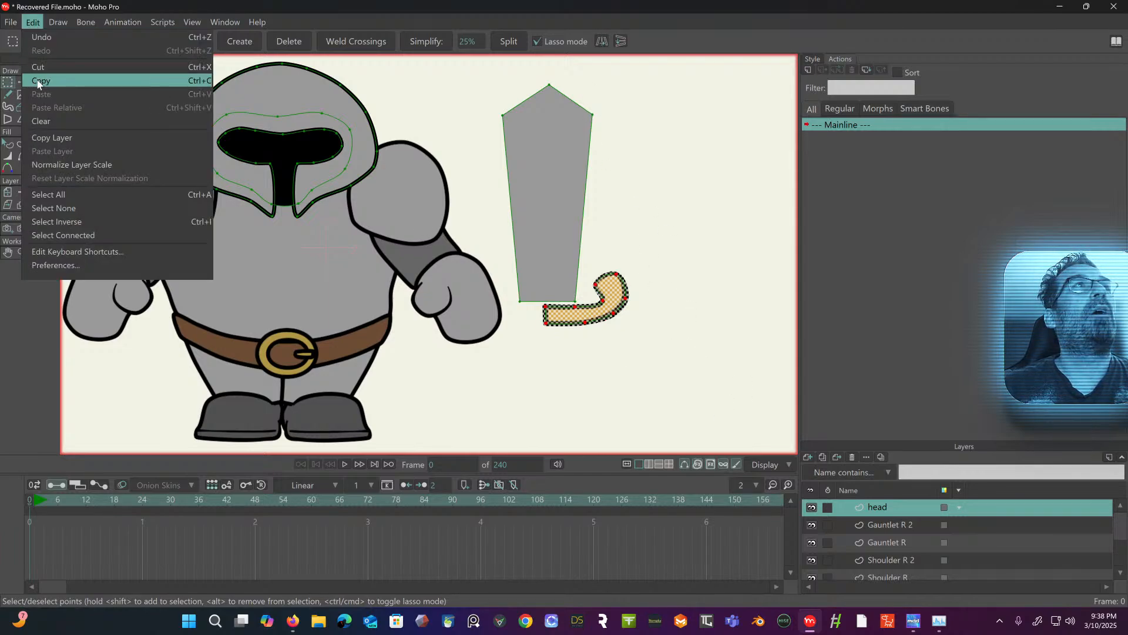
click(37, 80)
click(37, 22)
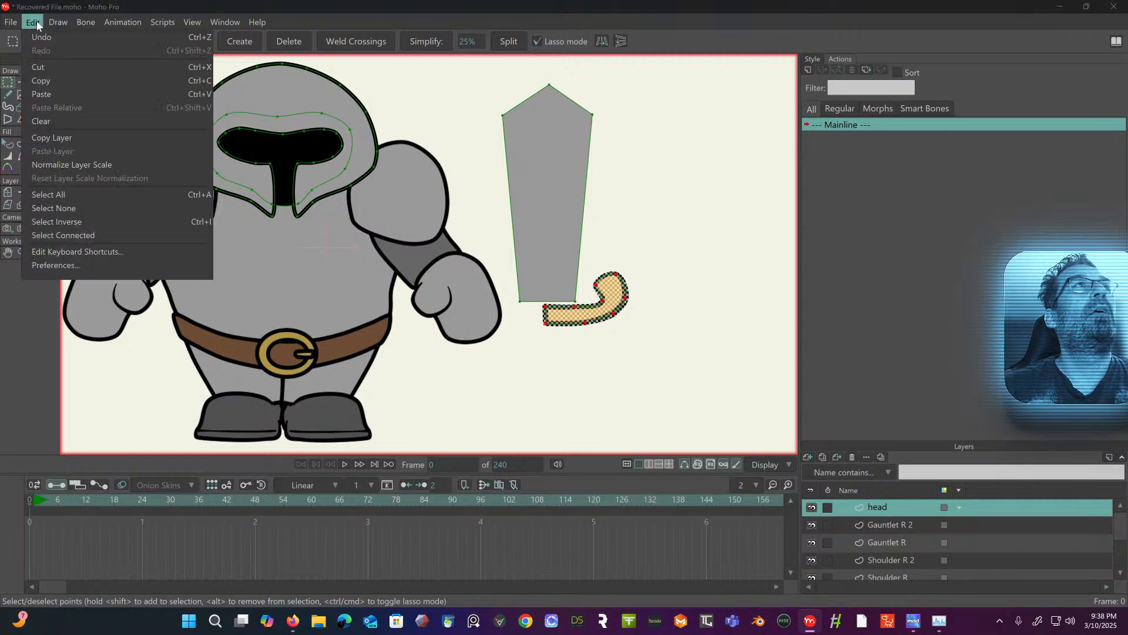
click(41, 95)
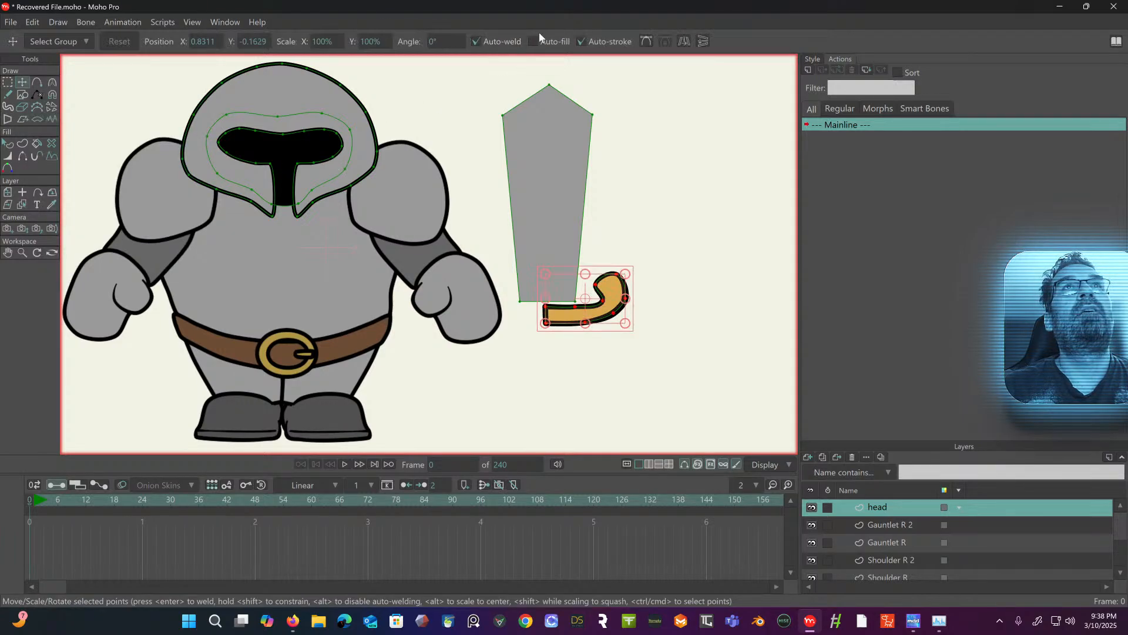
click(685, 41)
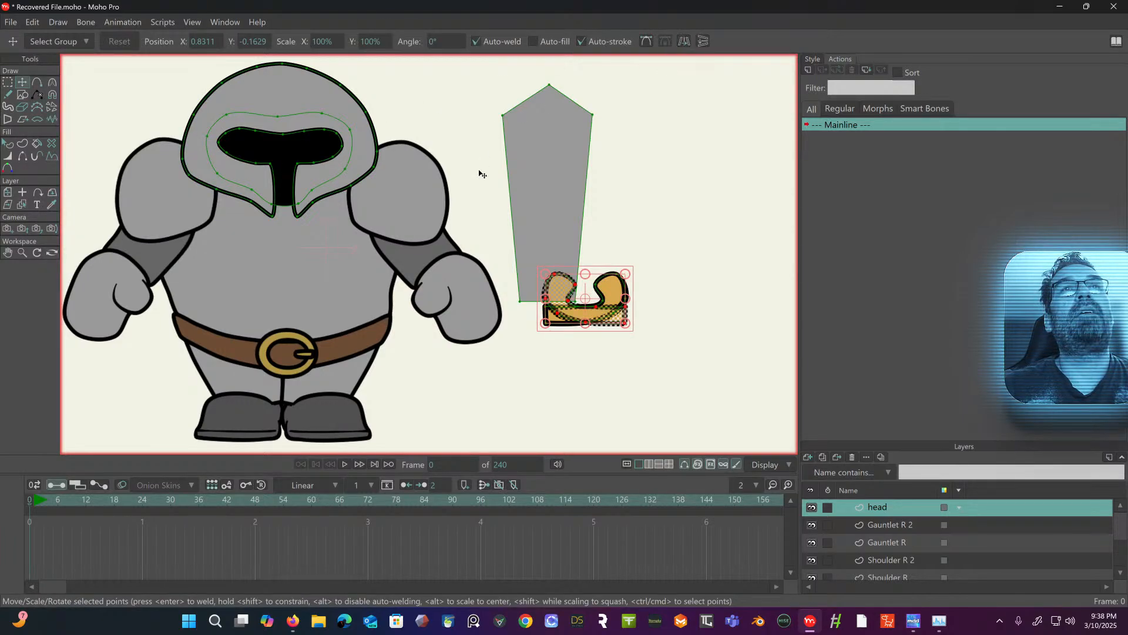
- Place the mirrored half beside the original and align the halves' inner ends beneath the middle of the blade
drag(595, 317, 529, 318)
scroll(532, 317, up, 5)
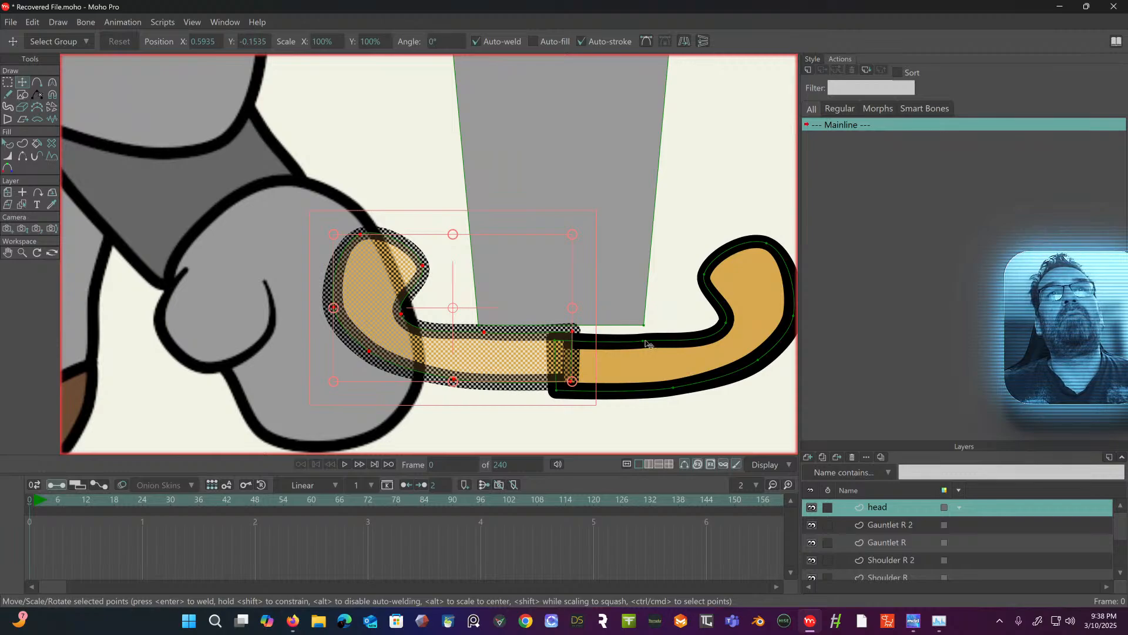
click(634, 347)
scroll(627, 349, down, 3)
drag(626, 339, 610, 280)
scroll(340, 120, up, 2)
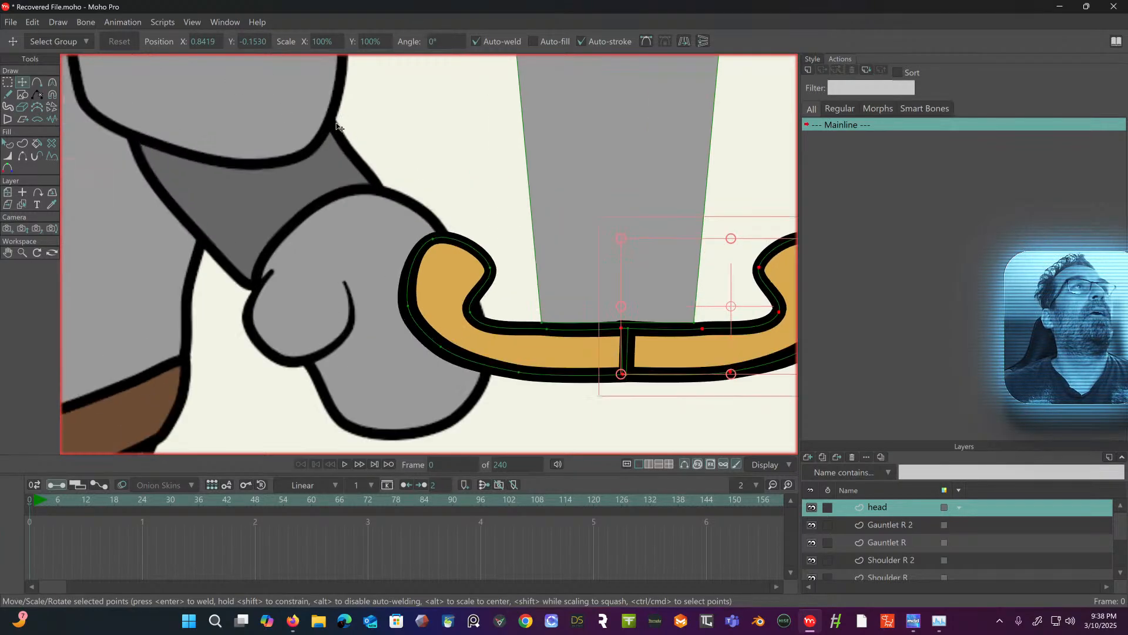
drag(370, 157, 219, 93)
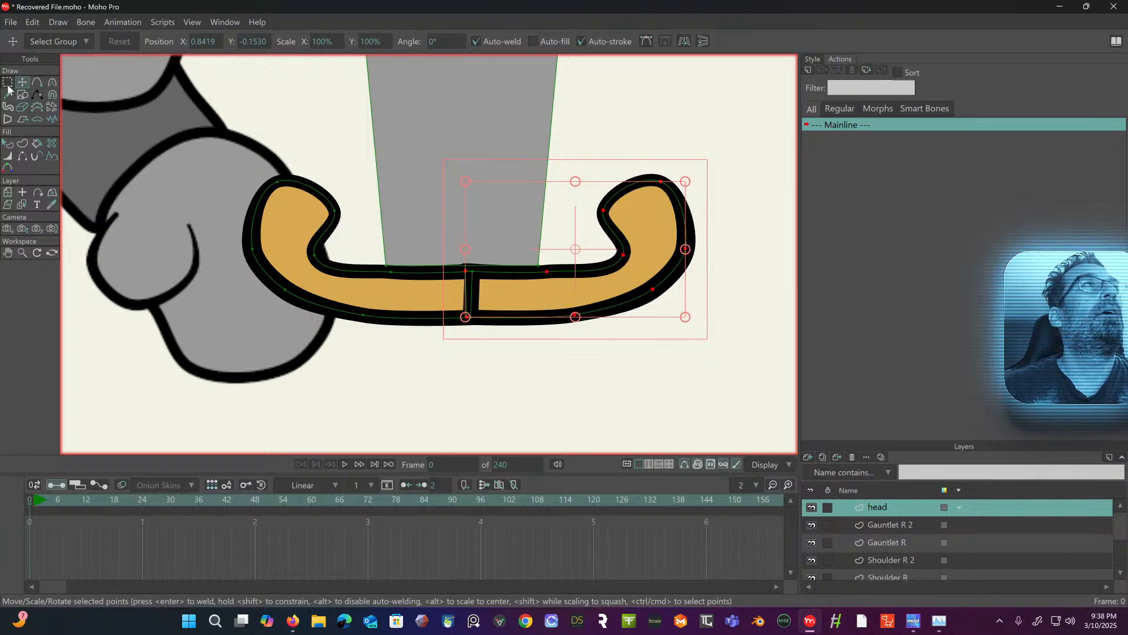
- Delete the two vertical curve segments where the crossguard halves meet
click(33, 97)
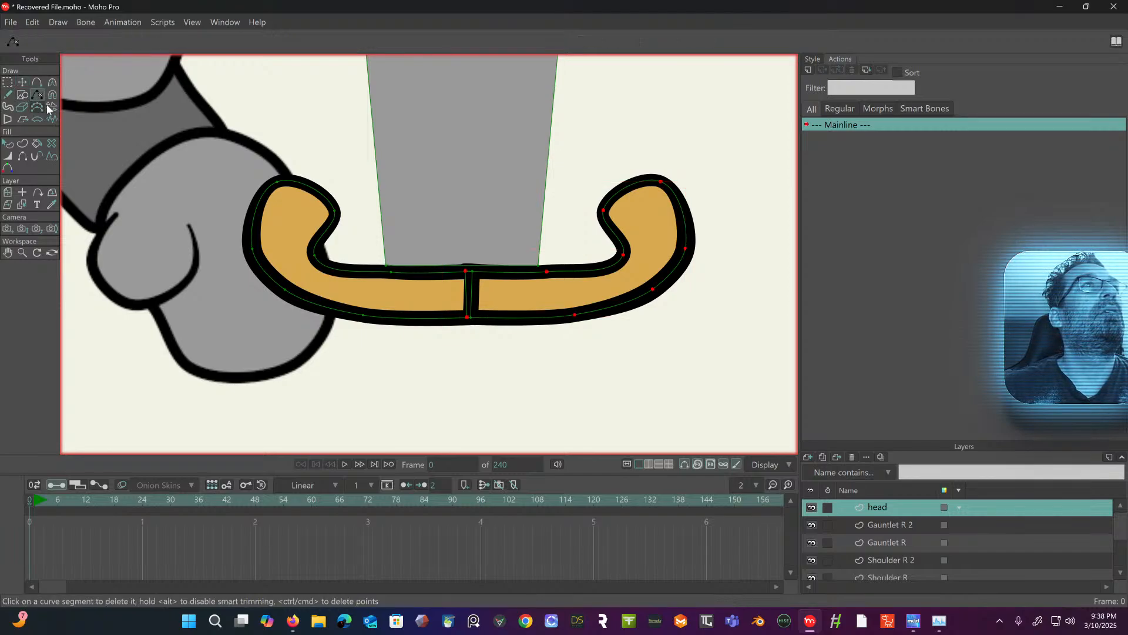
click(468, 296)
click(470, 301)
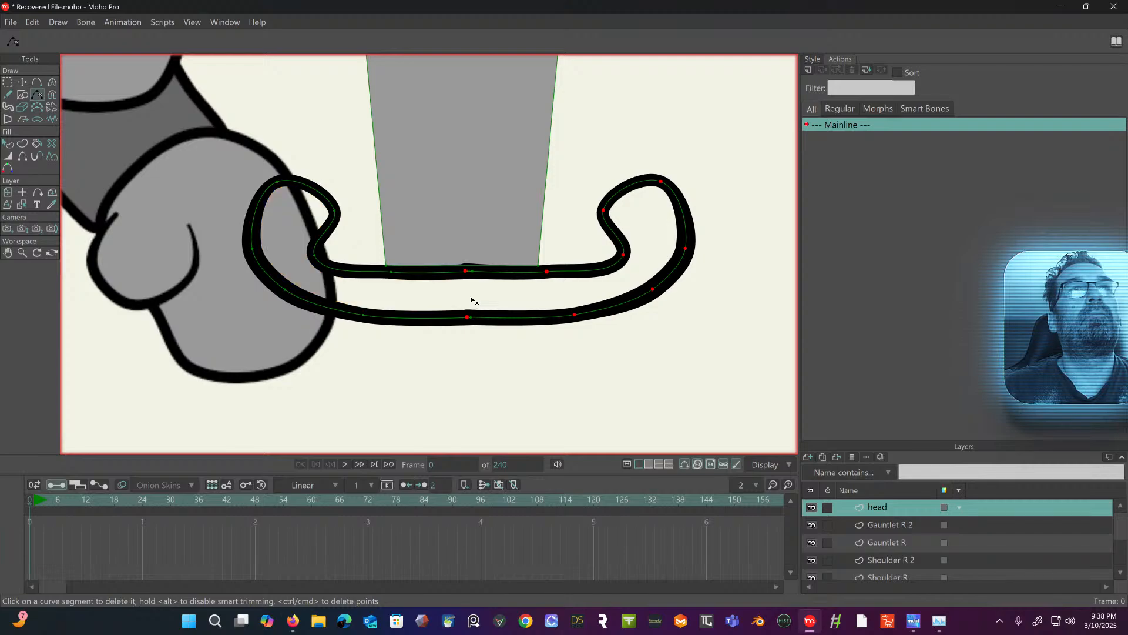
scroll(409, 222, up, 1)
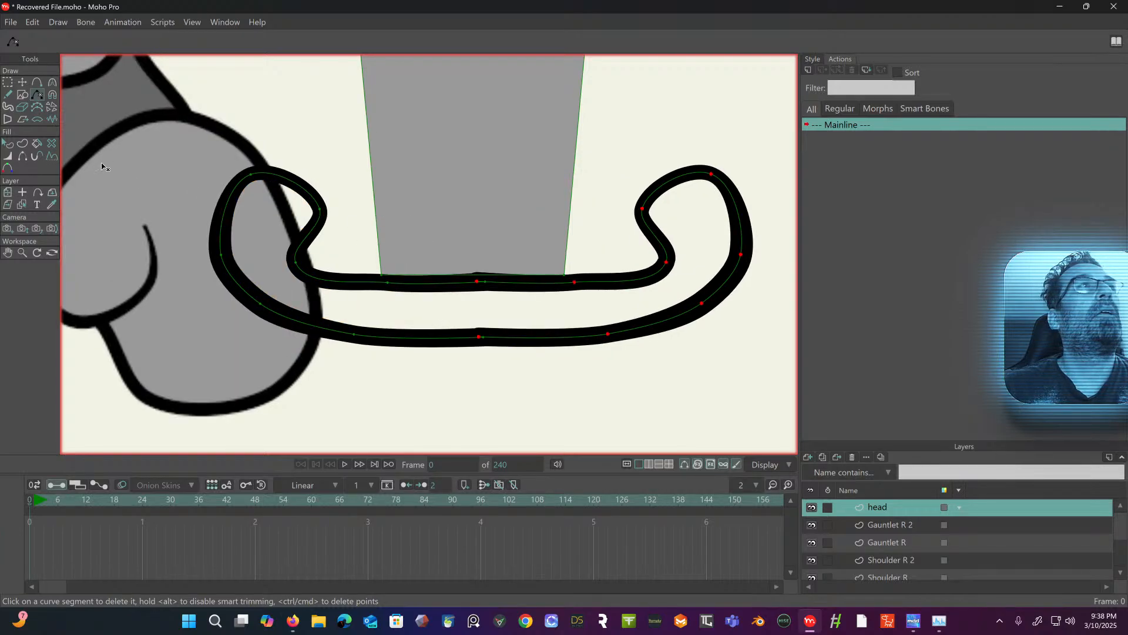
- Weld the paired upper and lower centre points to join both crossguard halves into one closed outline
click(22, 83)
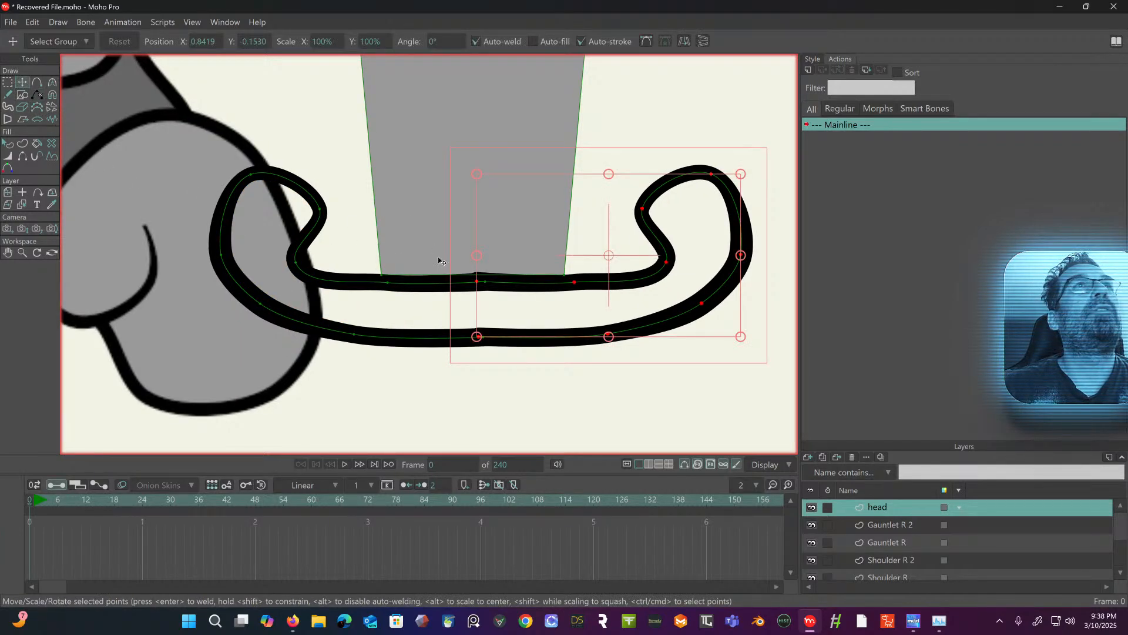
click(488, 284)
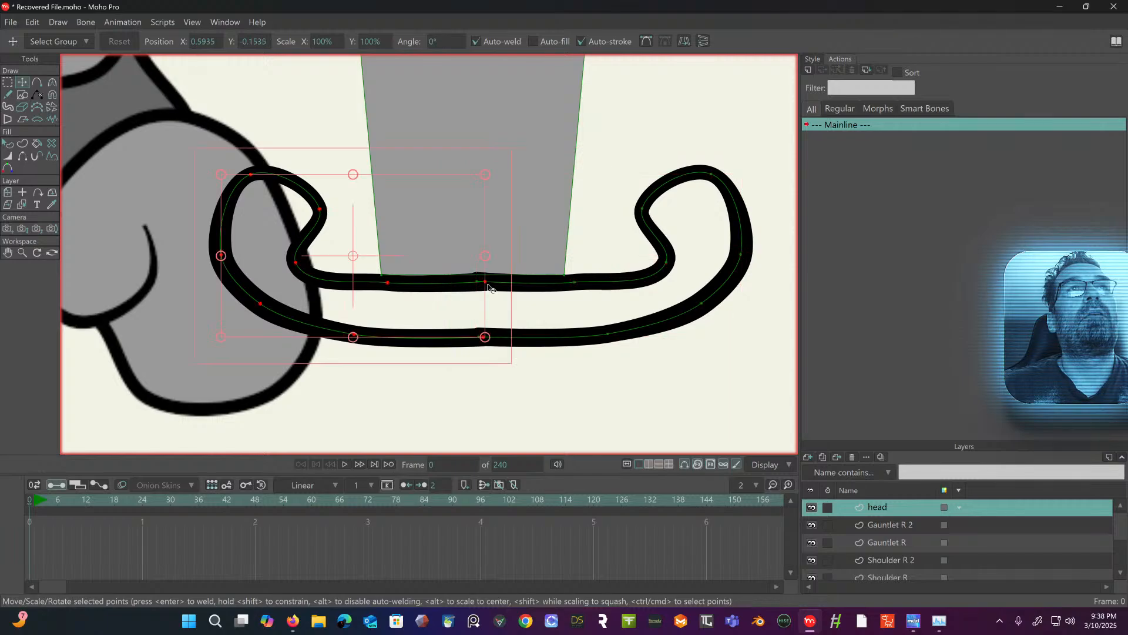
click(10, 84)
click(262, 105)
click(24, 83)
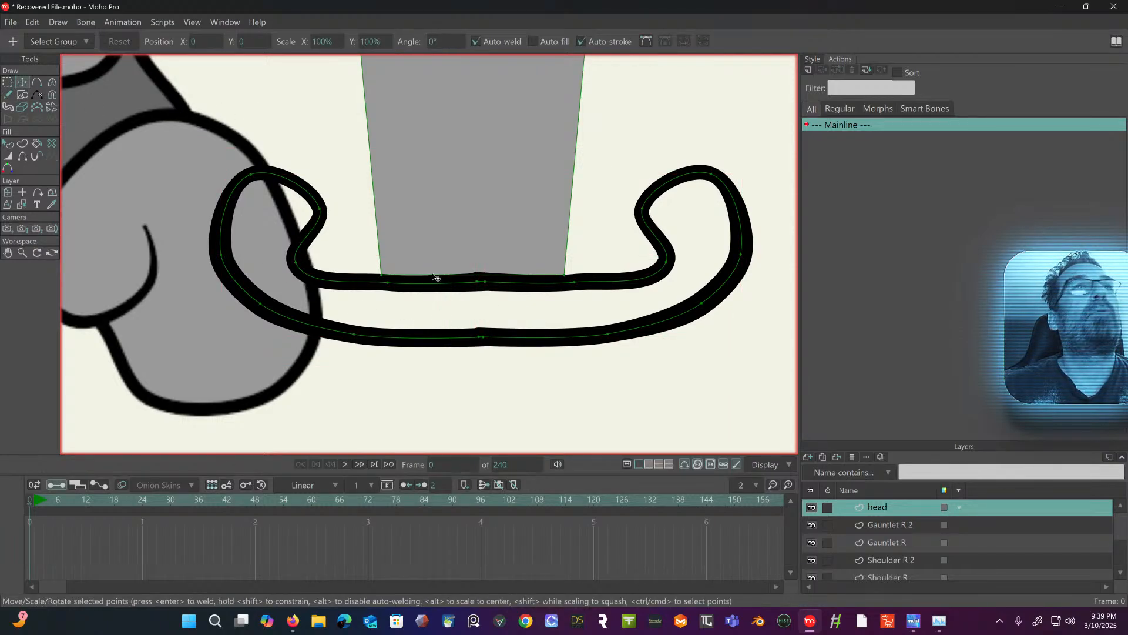
click(478, 284)
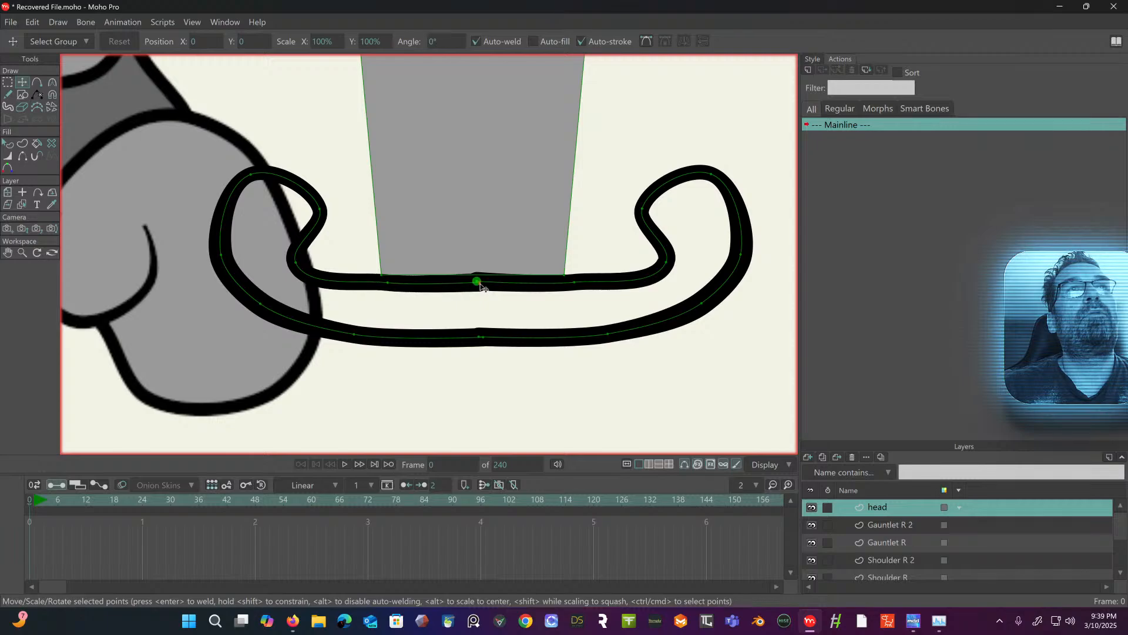
double_click(478, 283)
click(450, 413)
drag(484, 338, 481, 339)
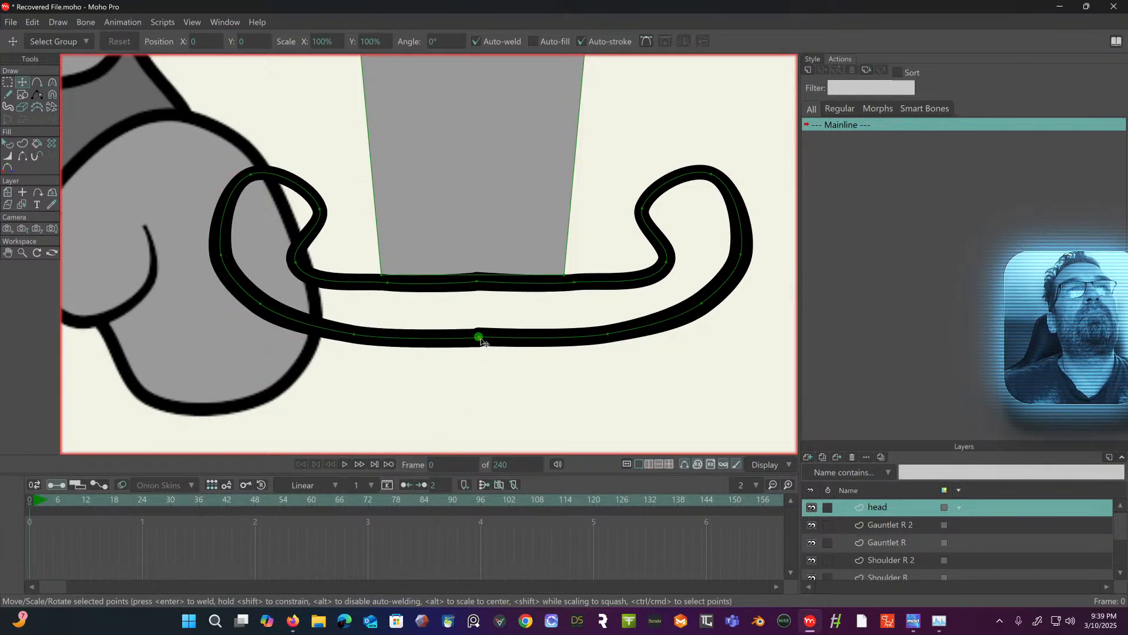
double_click(480, 340)
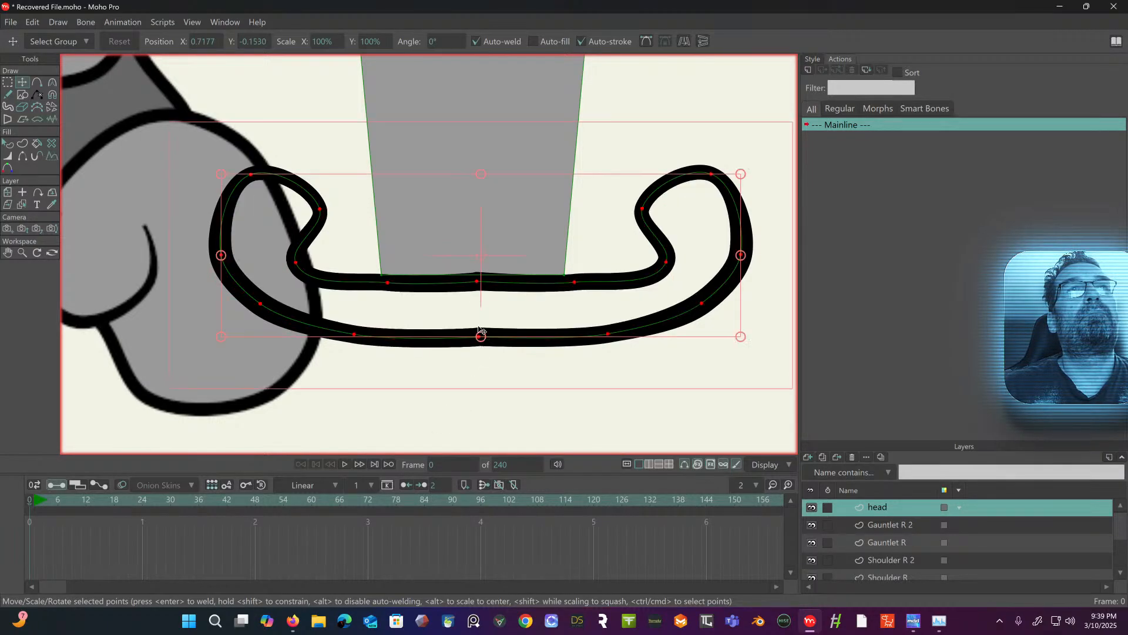
- Create a gold shape with both fill and stroke from the joined crossguard outline
click(9, 145)
click(421, 313)
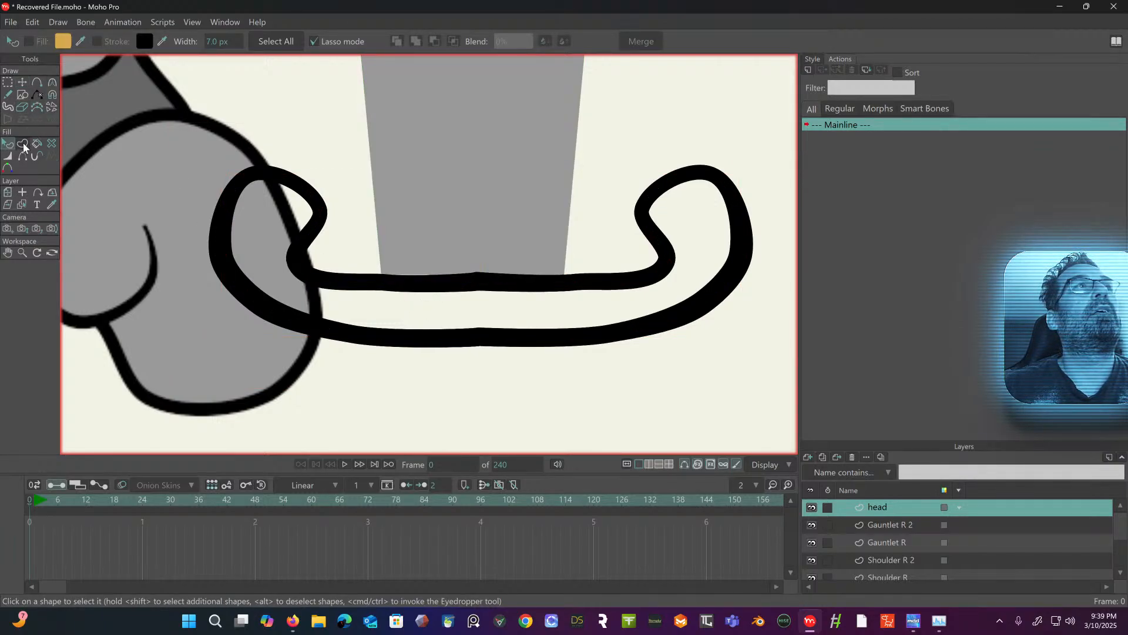
click(23, 144)
click(424, 284)
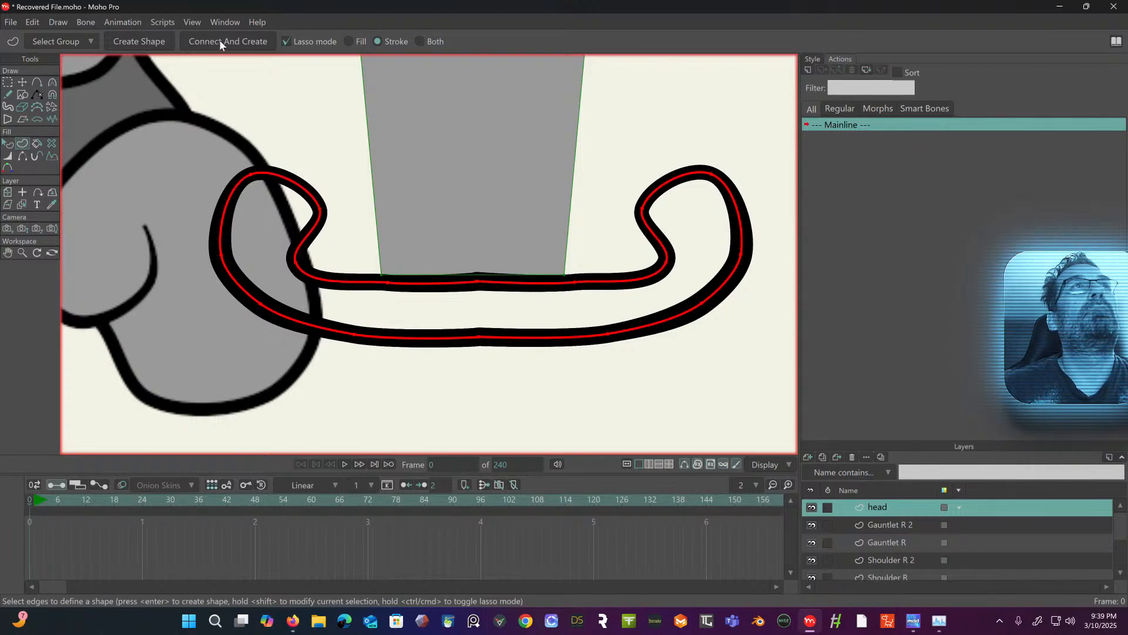
click(421, 41)
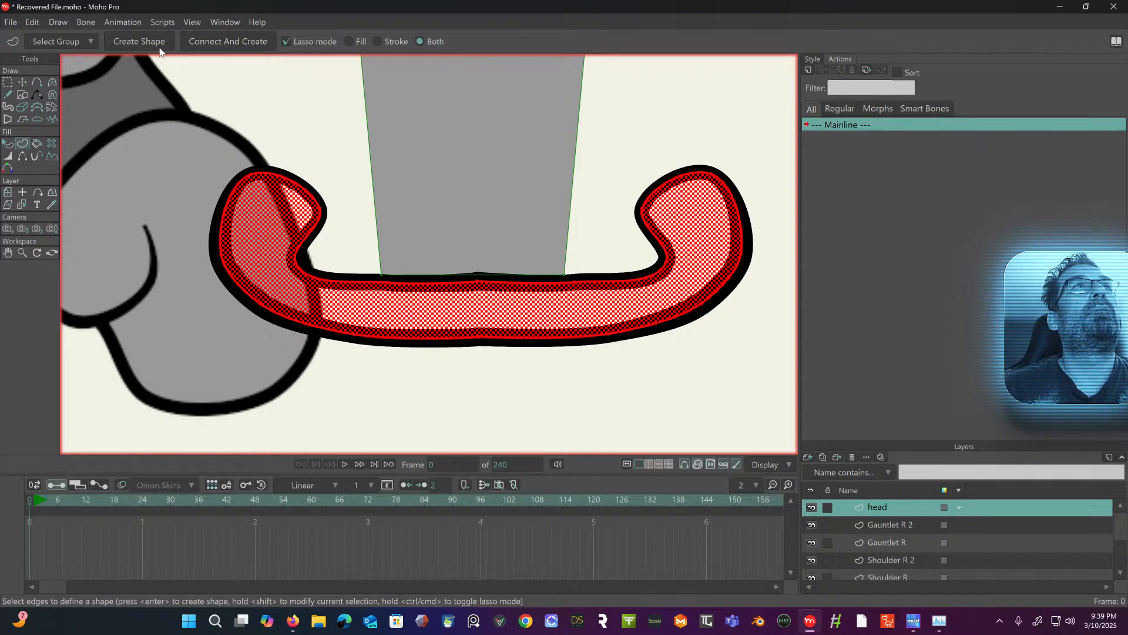
click(350, 42)
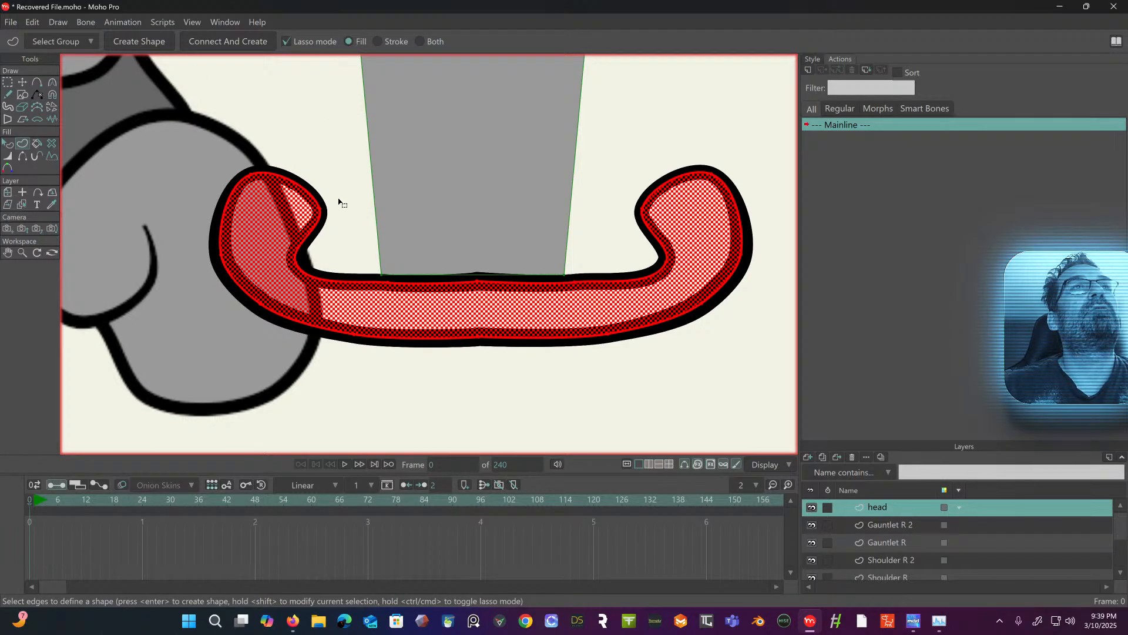
click(418, 41)
click(128, 40)
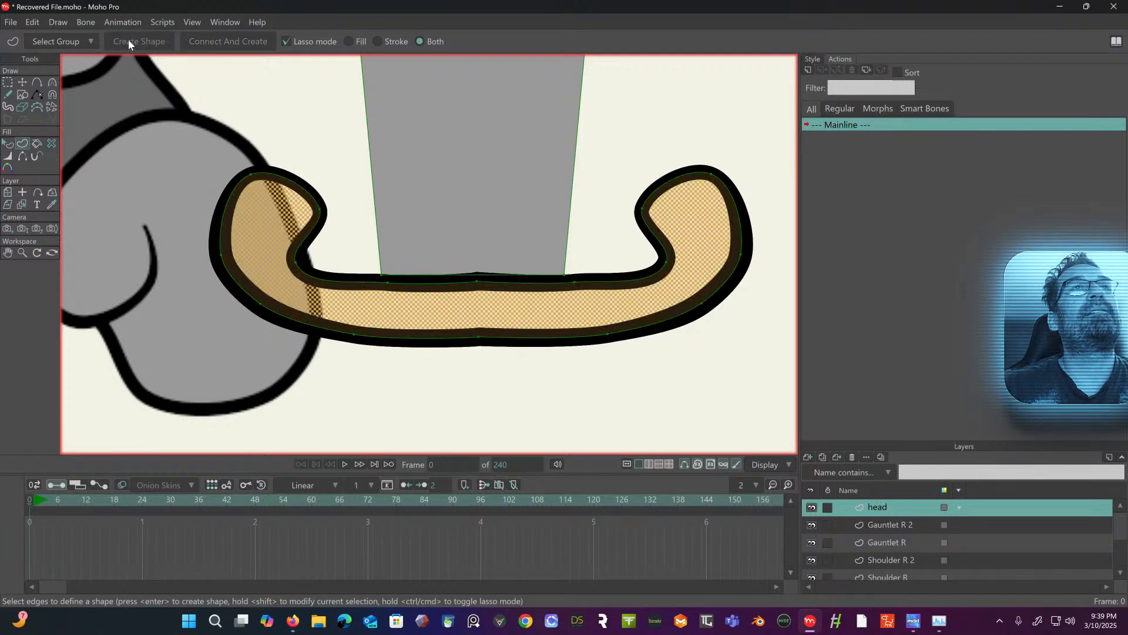
- Select all the crossguard's points and move it slightly up and sideways against the blade's lower edge
click(8, 83)
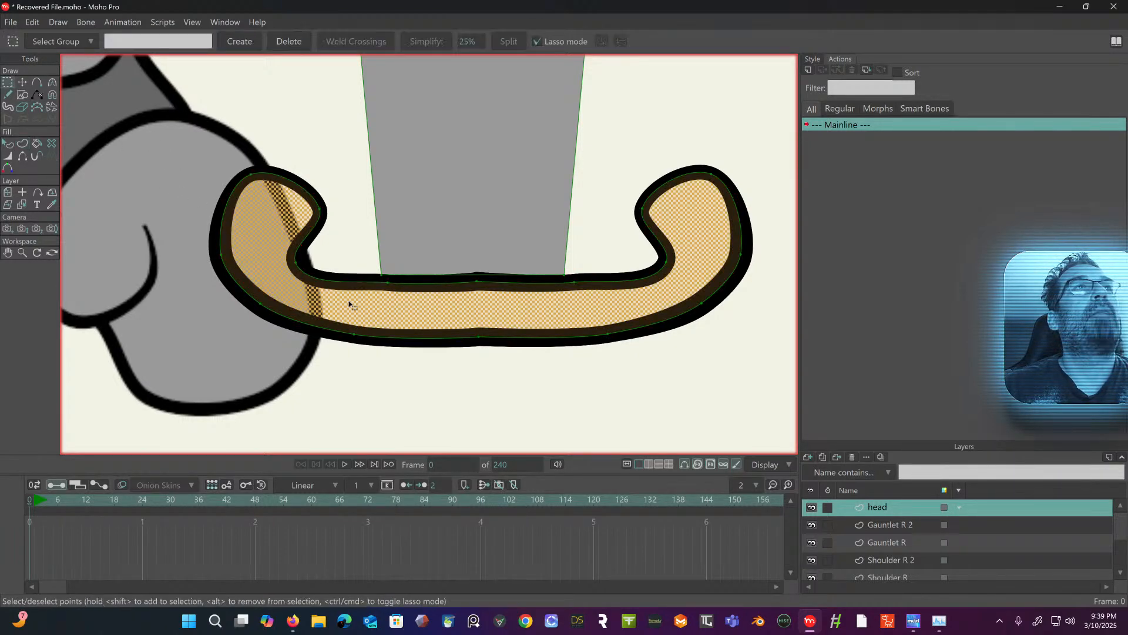
click(330, 275)
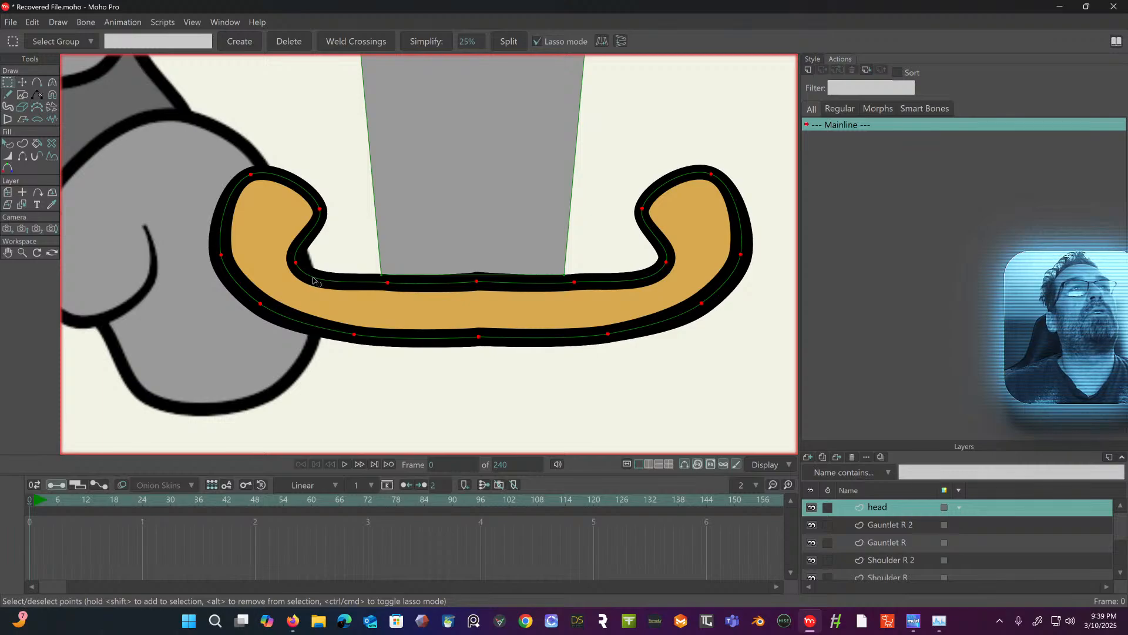
click(22, 83)
mouse_move(316, 274)
mouse_down()
mouse_move(346, 242)
mouse_move(310, 265)
mouse_up()
click(315, 139)
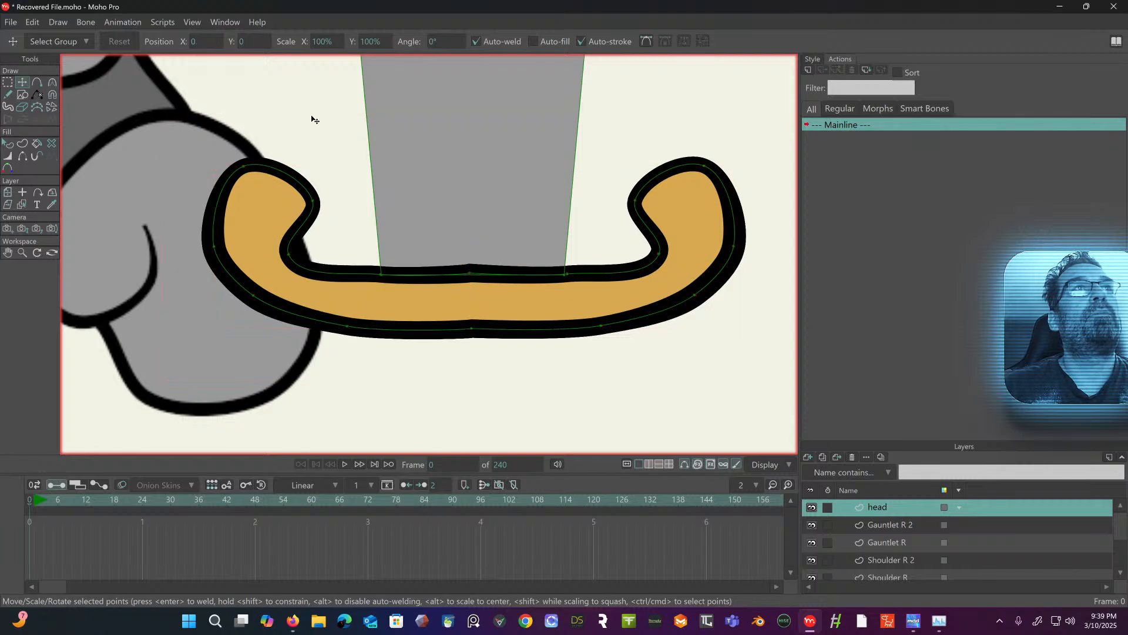
- Select the joined crossguard shape and turn off its fill, keeping its black stroke on
key(ctrl+a)
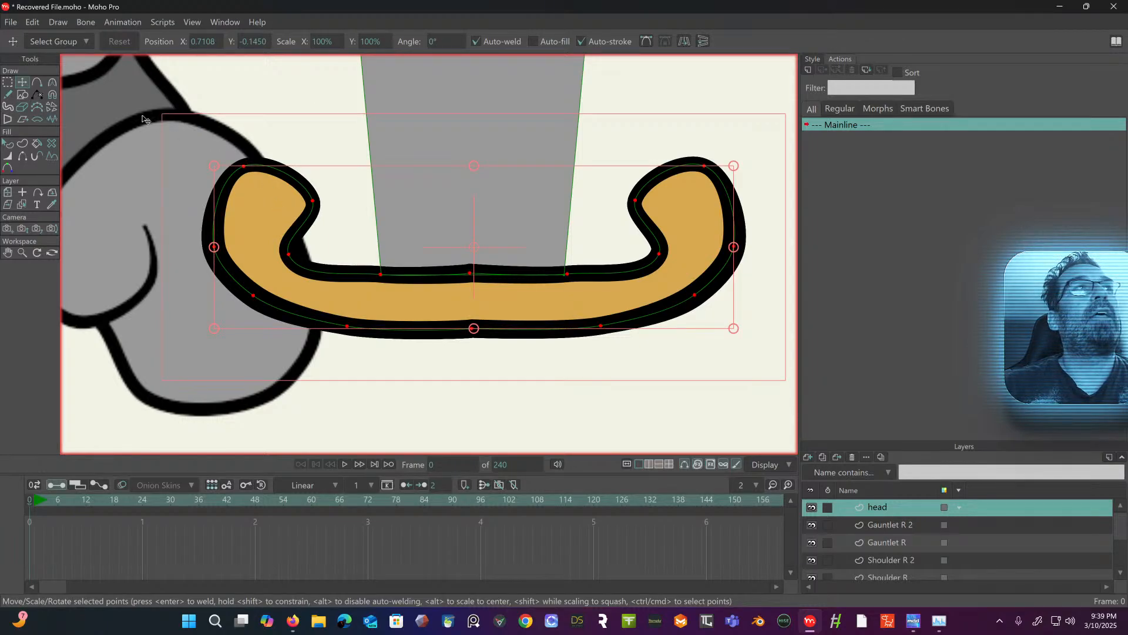
click(8, 144)
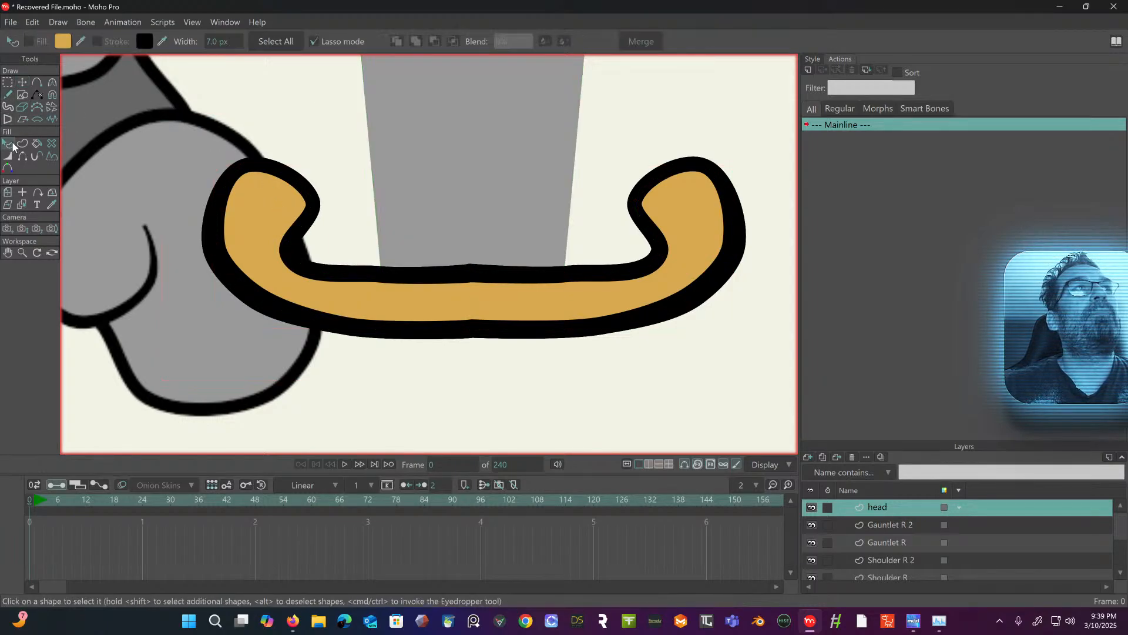
click(268, 206)
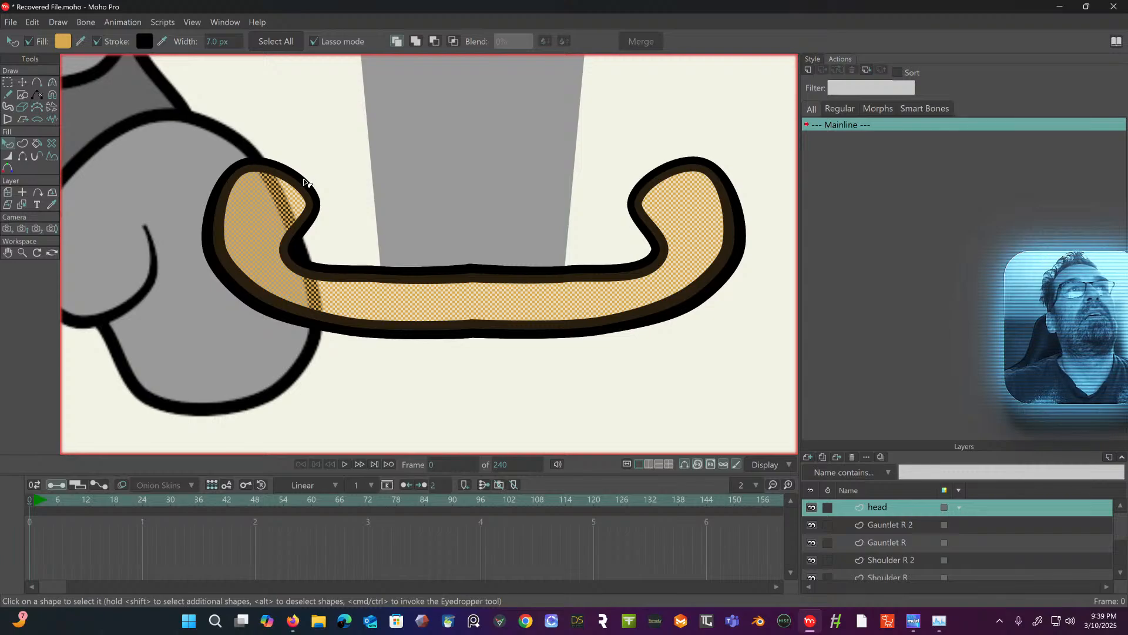
click(324, 187)
click(285, 215)
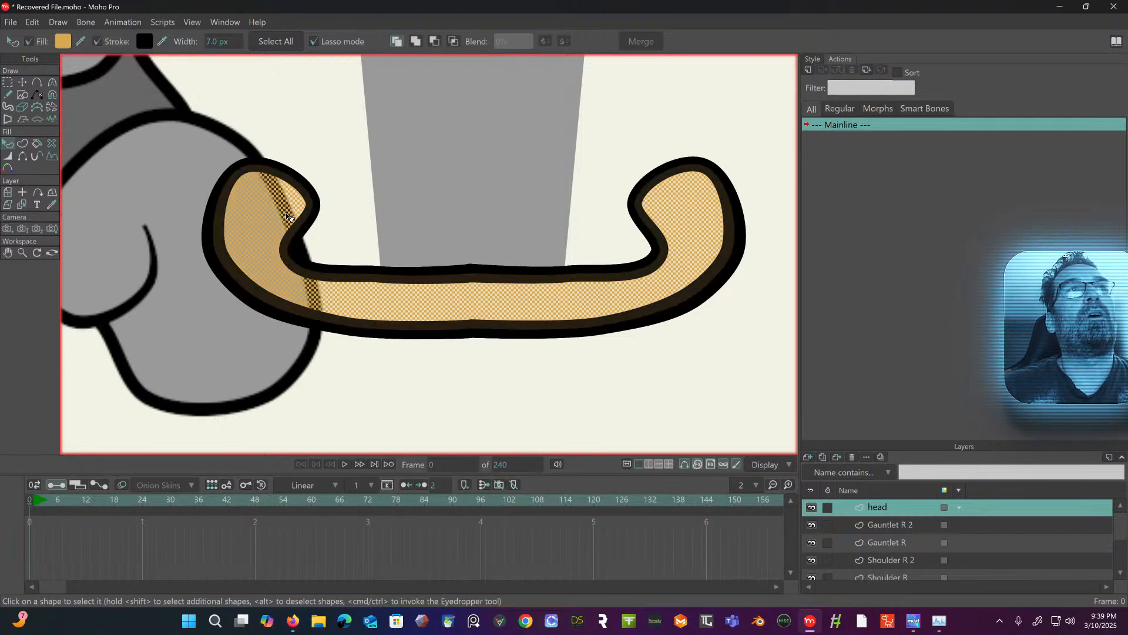
click(340, 342)
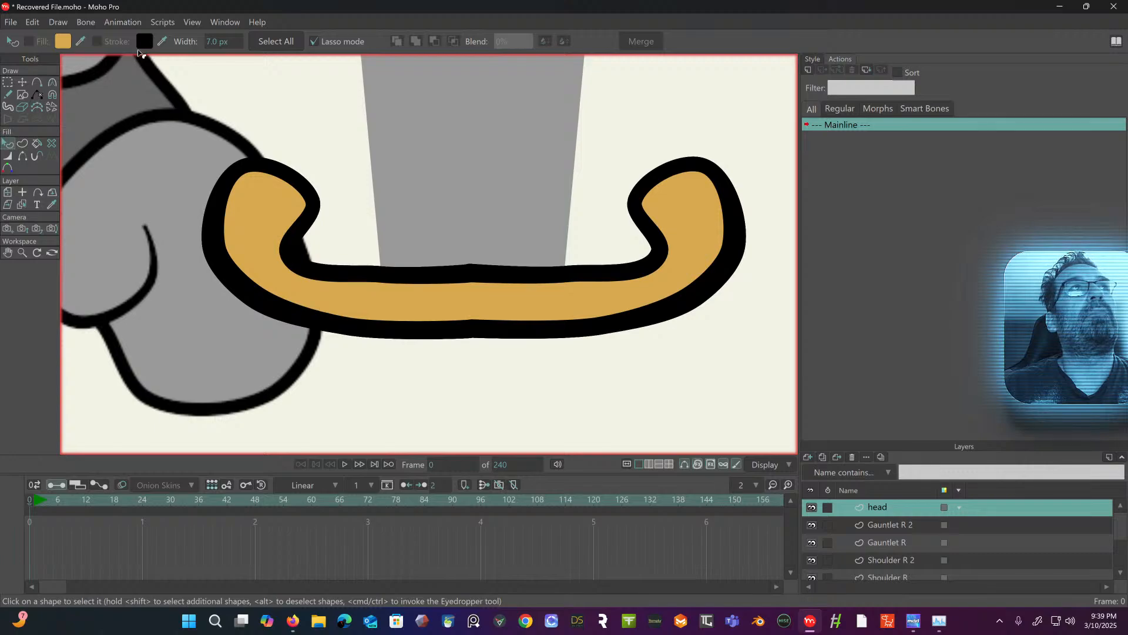
click(254, 227)
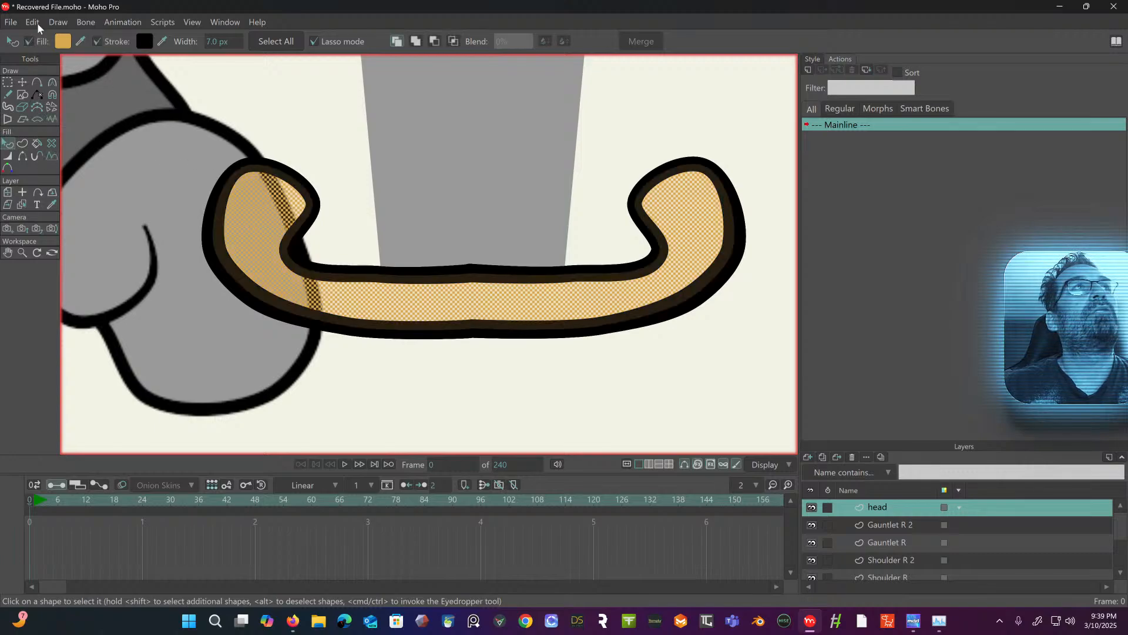
click(98, 41)
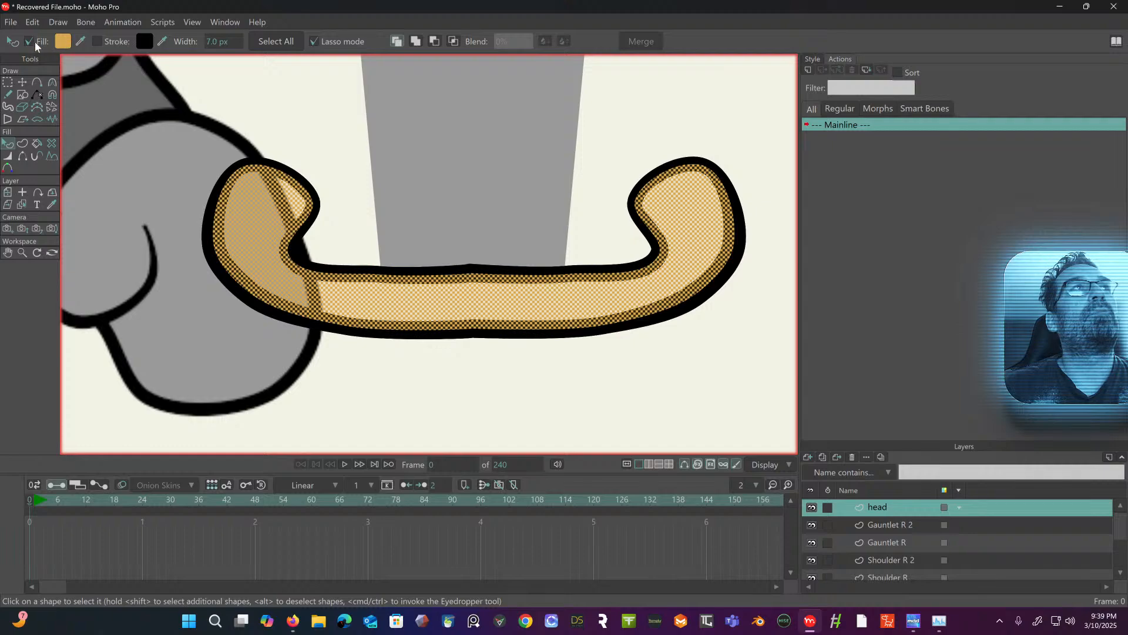
click(29, 40)
click(97, 41)
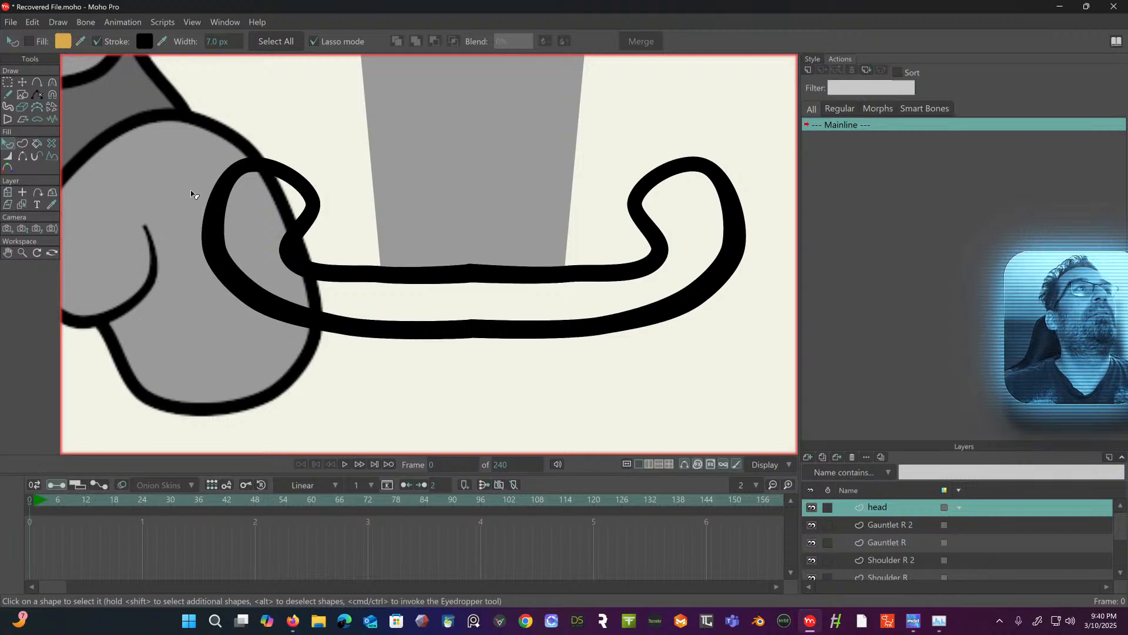
- Delete all the crossguard's points from the head layer
click(8, 83)
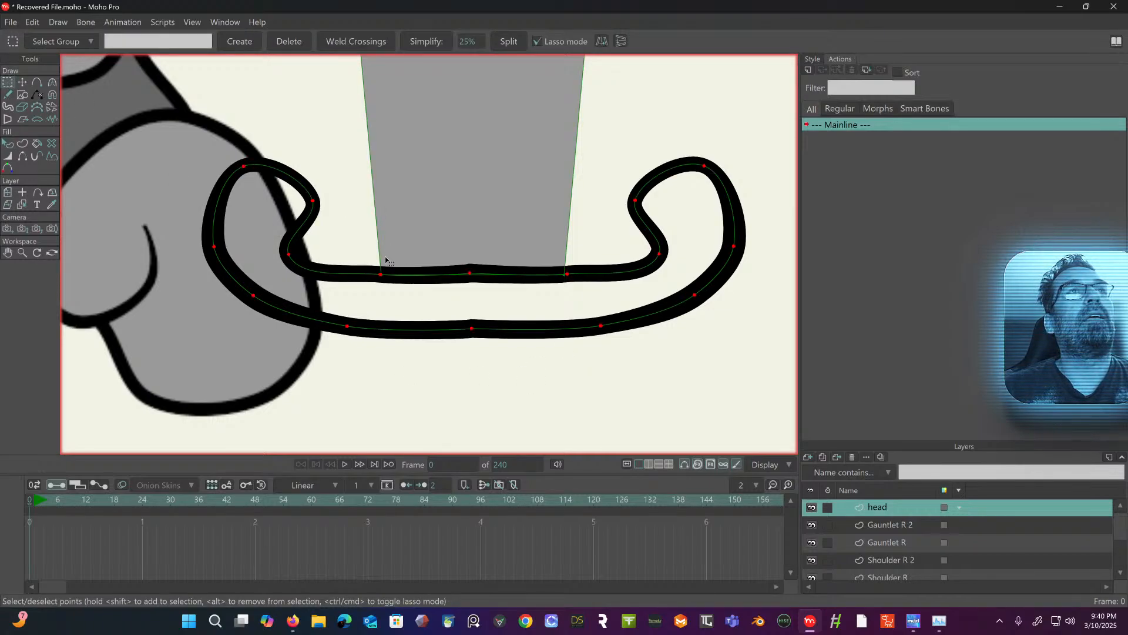
key(Delete)
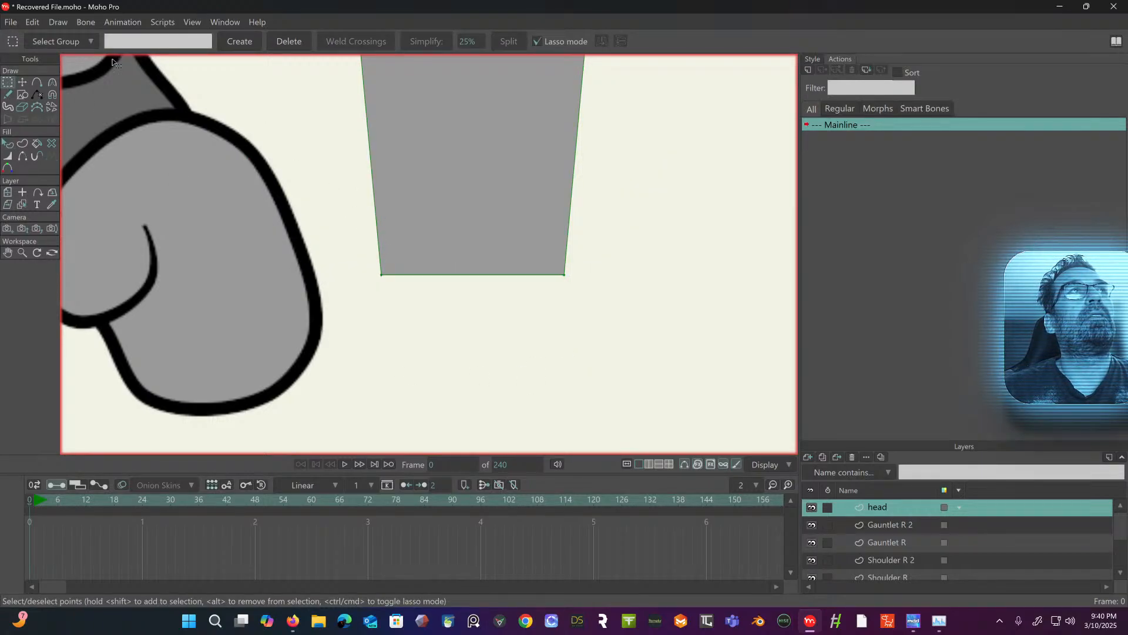
click(8, 143)
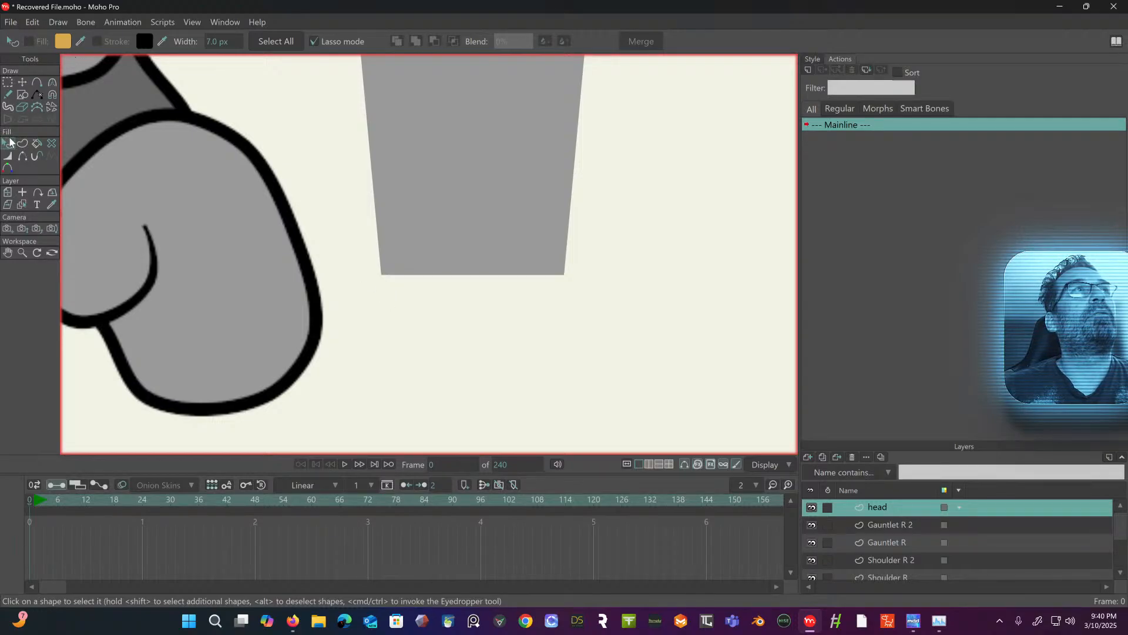
- Undo the deletion of the crossguard's points, then try to switch on the outline's fill
key(ctrl+z)
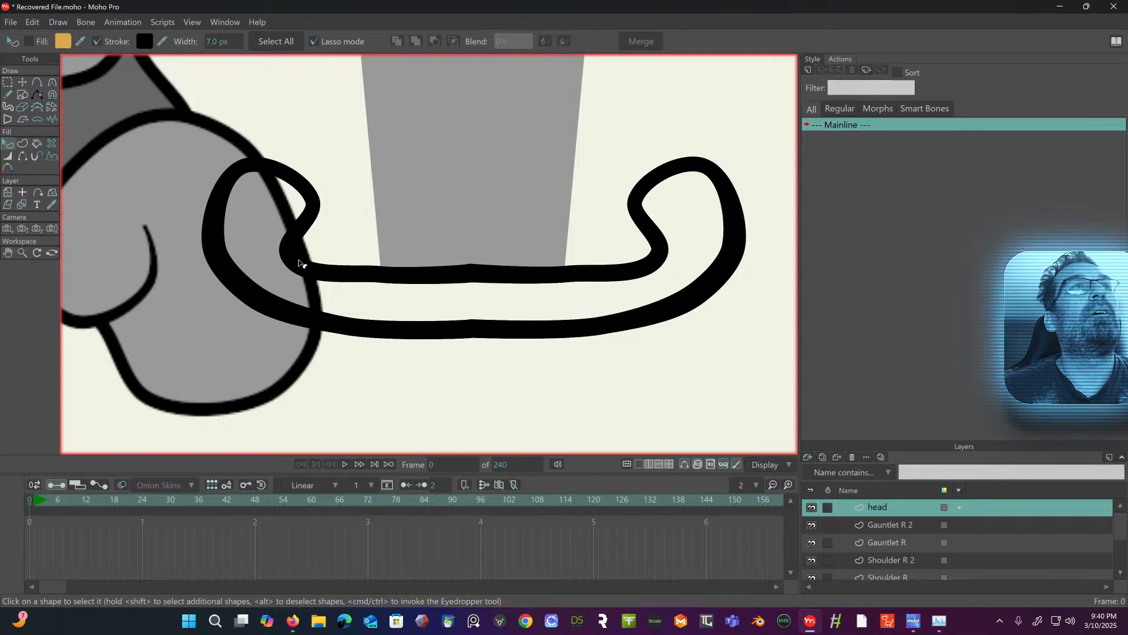
click(7, 84)
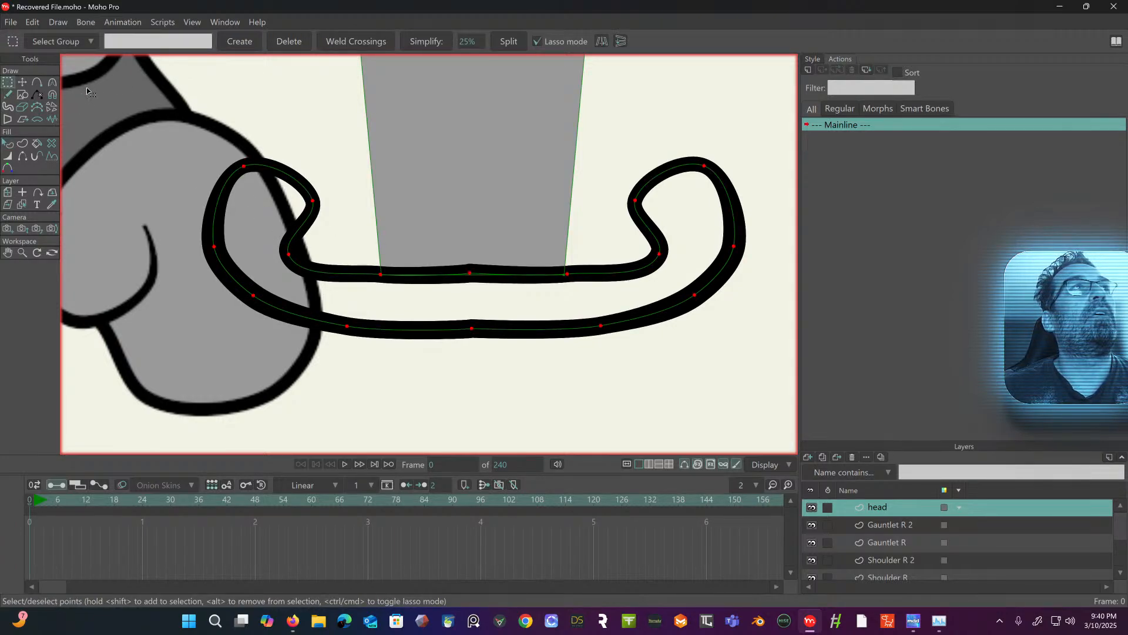
click(7, 144)
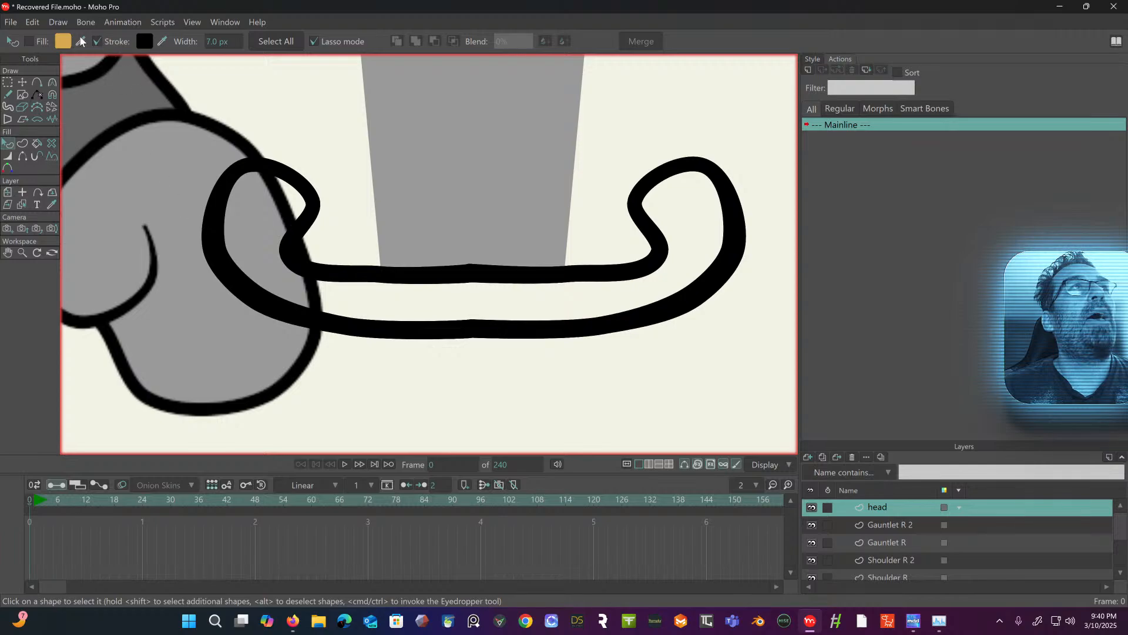
click(28, 42)
click(29, 41)
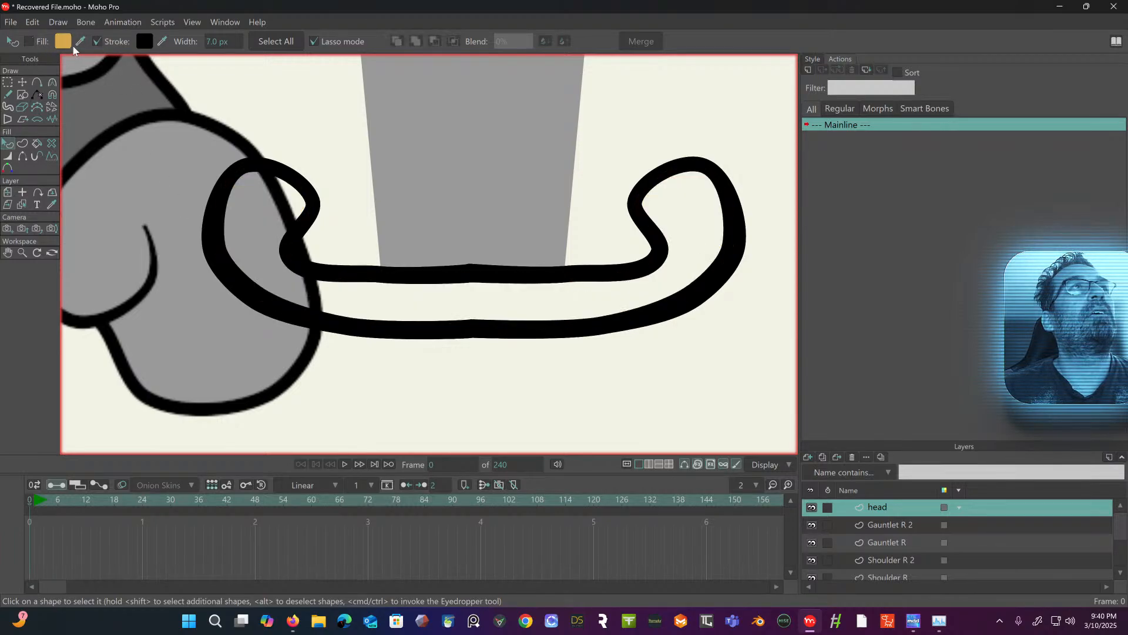
click(96, 43)
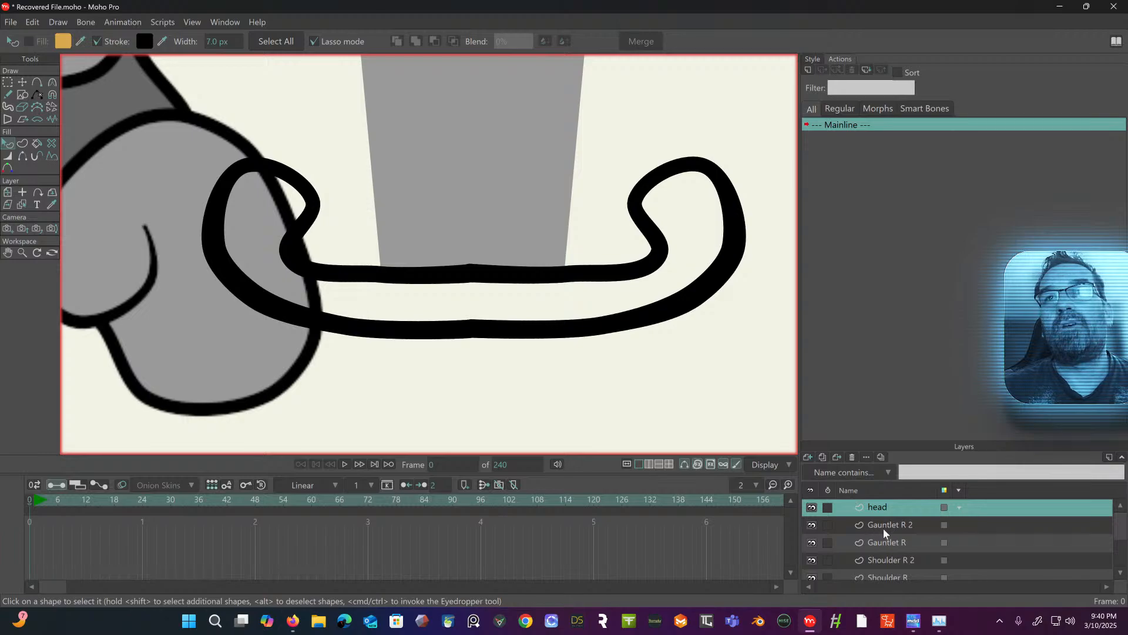
- Check the gauntlet, shoulder, arm, boot and buckle layers in the layer list, then return to the head layer
scroll(856, 518, down, 2)
scroll(858, 517, up, 2)
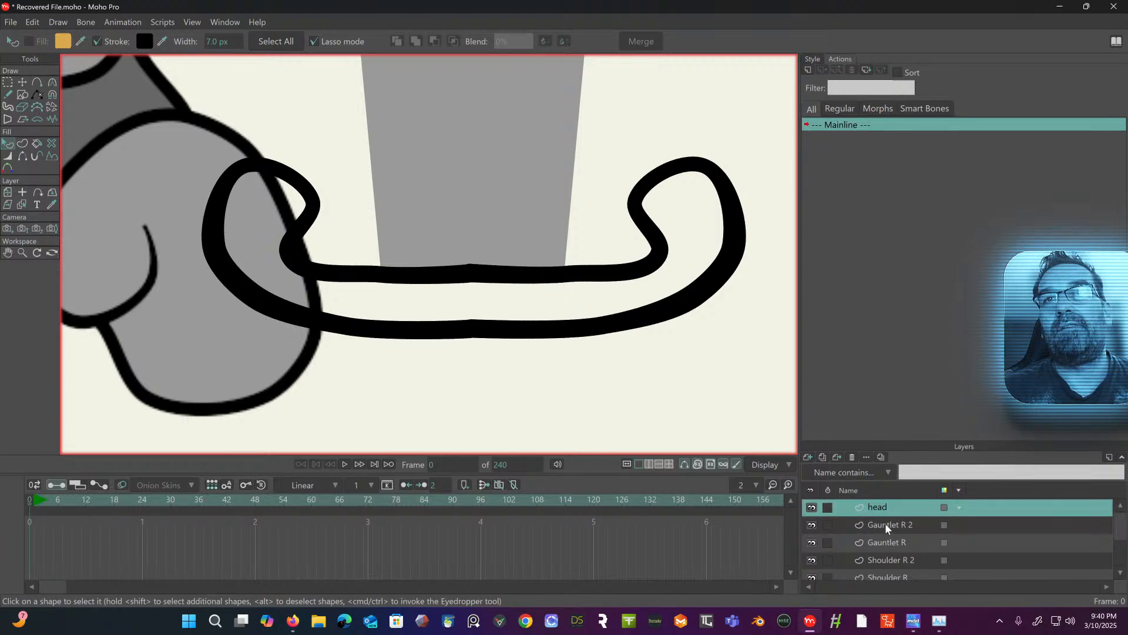
click(885, 523)
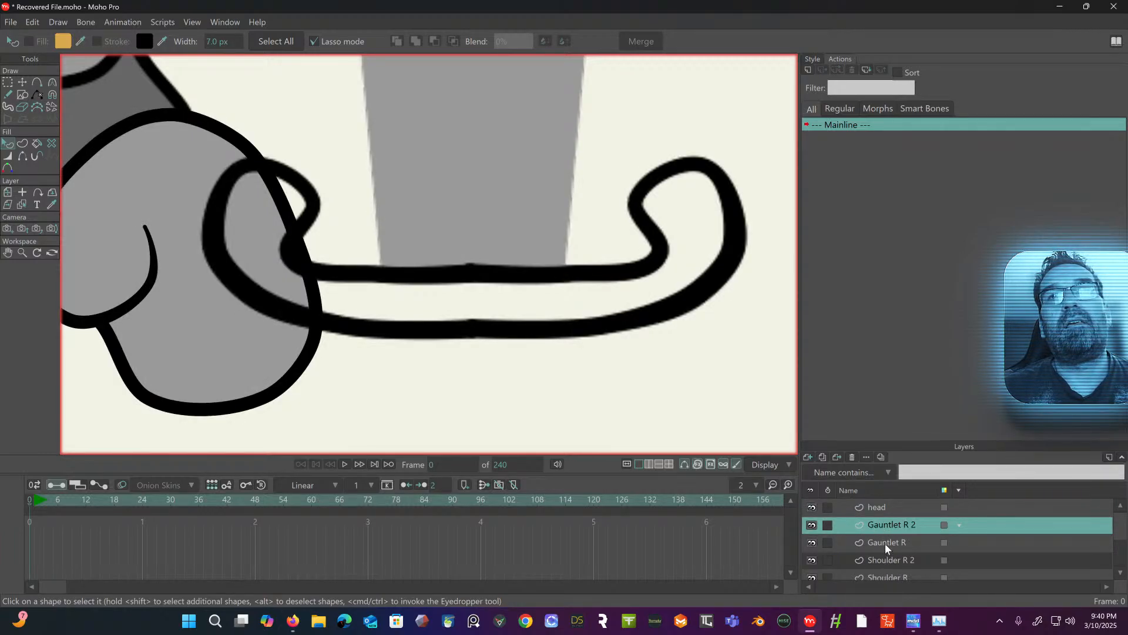
click(885, 542)
click(884, 559)
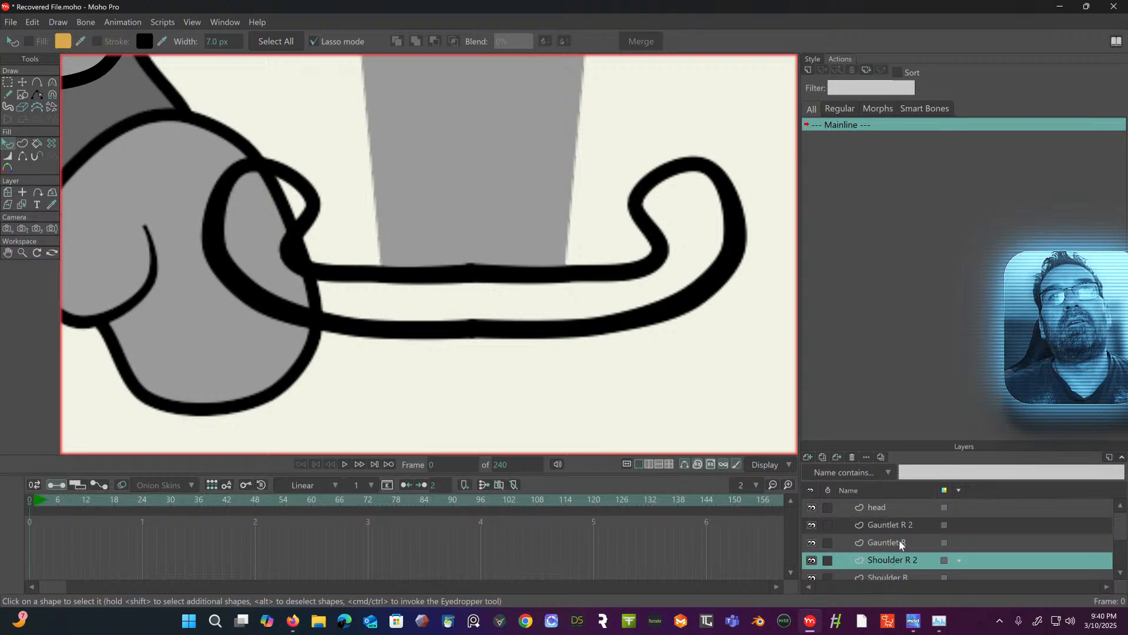
click(899, 575)
scroll(903, 560, down, 5)
scroll(903, 555, down, 8)
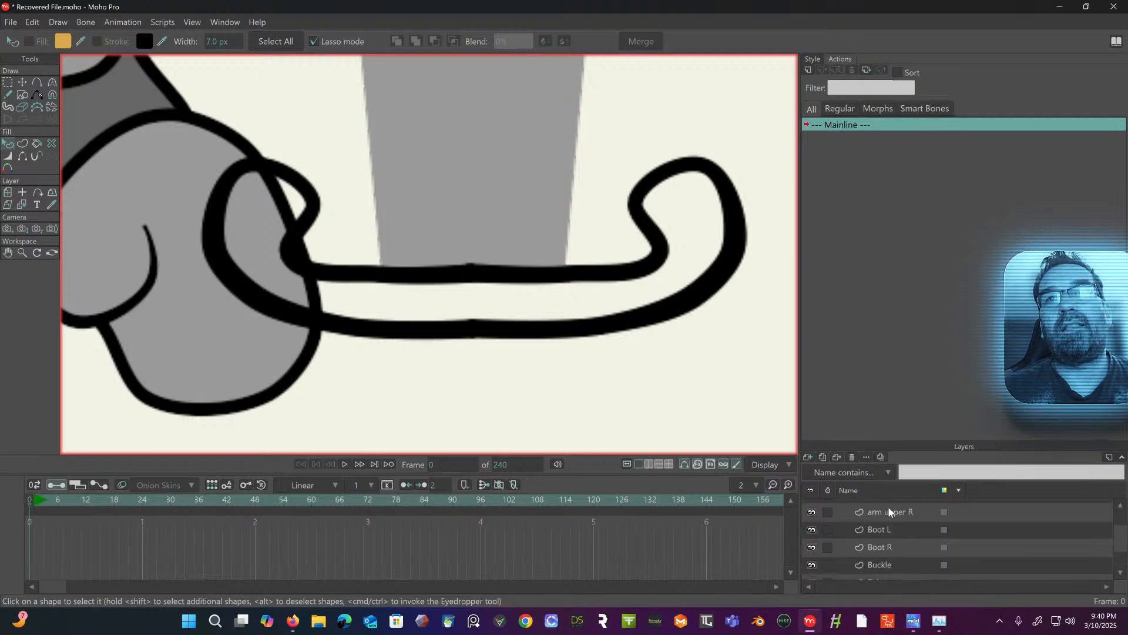
scroll(899, 529, up, 10)
click(880, 507)
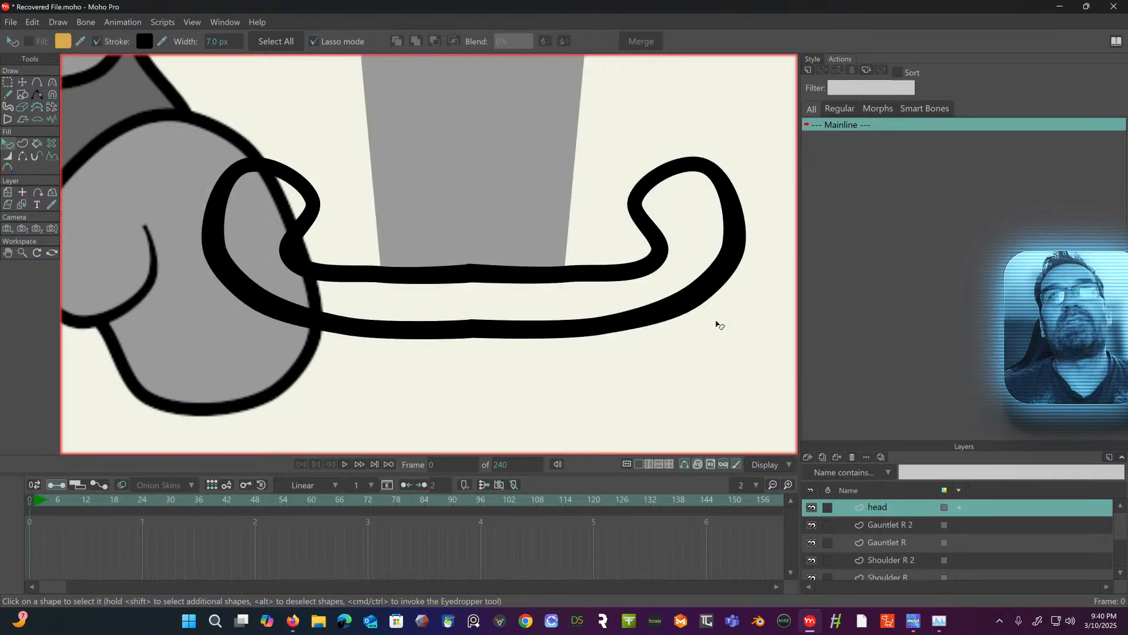
- Try removing the stroke shapes of the crossguard's two halves and turning off one half's stroke, undoing each attempt
click(22, 144)
click(259, 198)
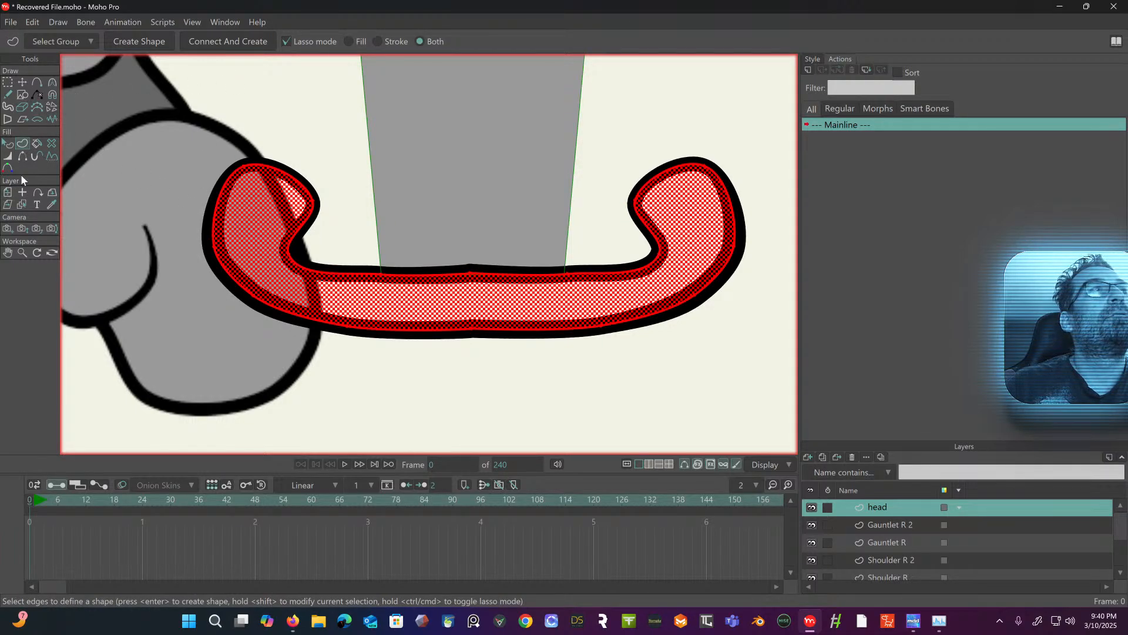
click(10, 146)
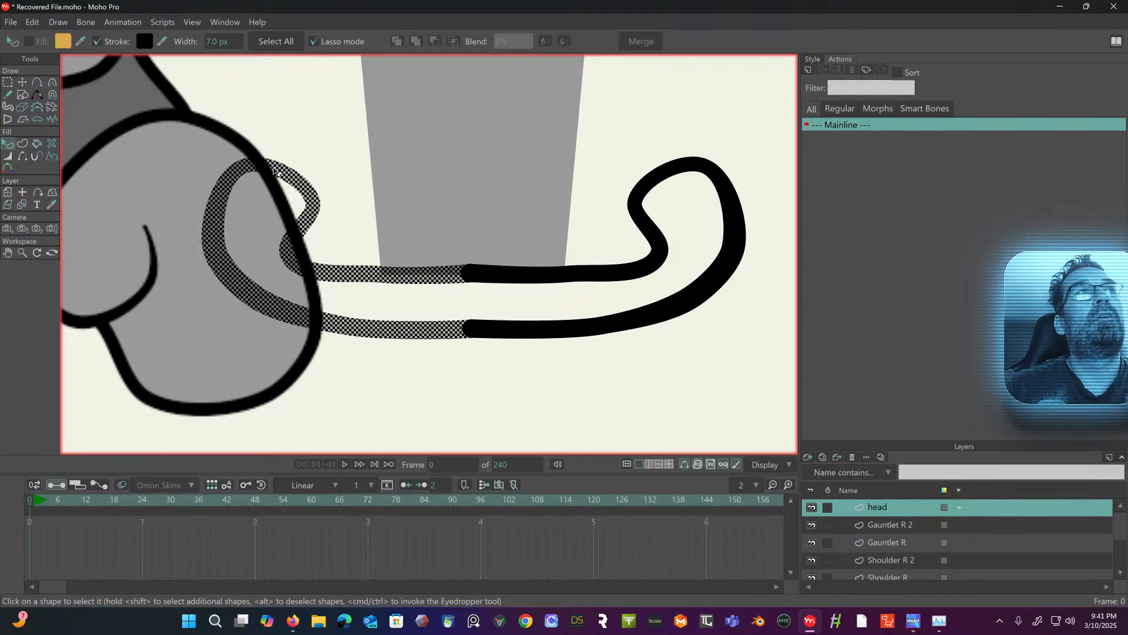
key(Delete)
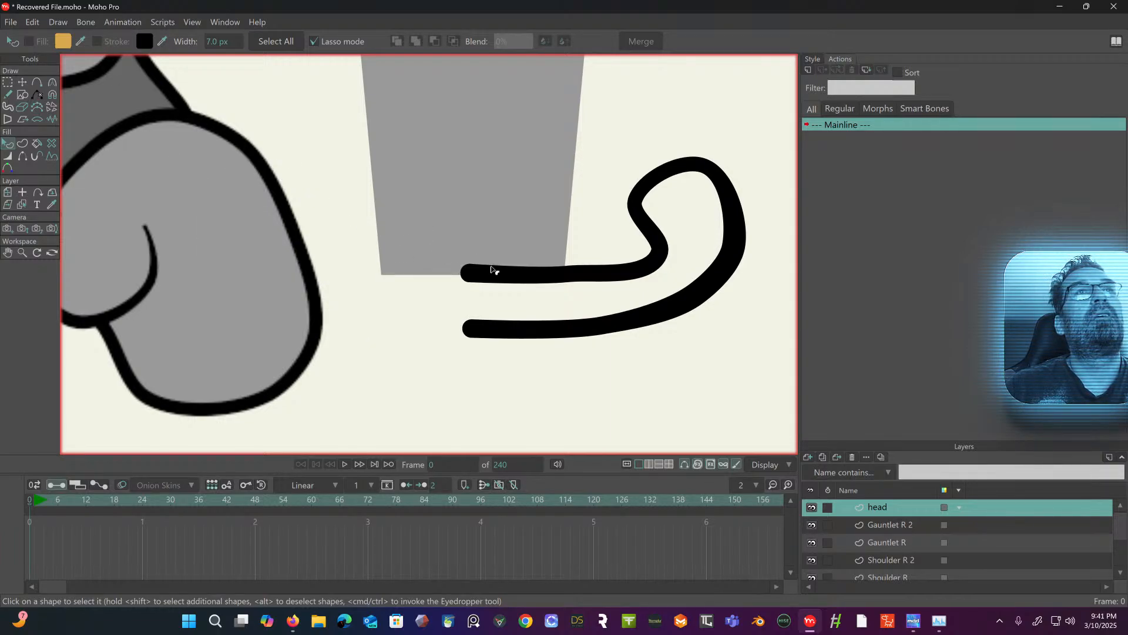
click(584, 272)
key(Delete)
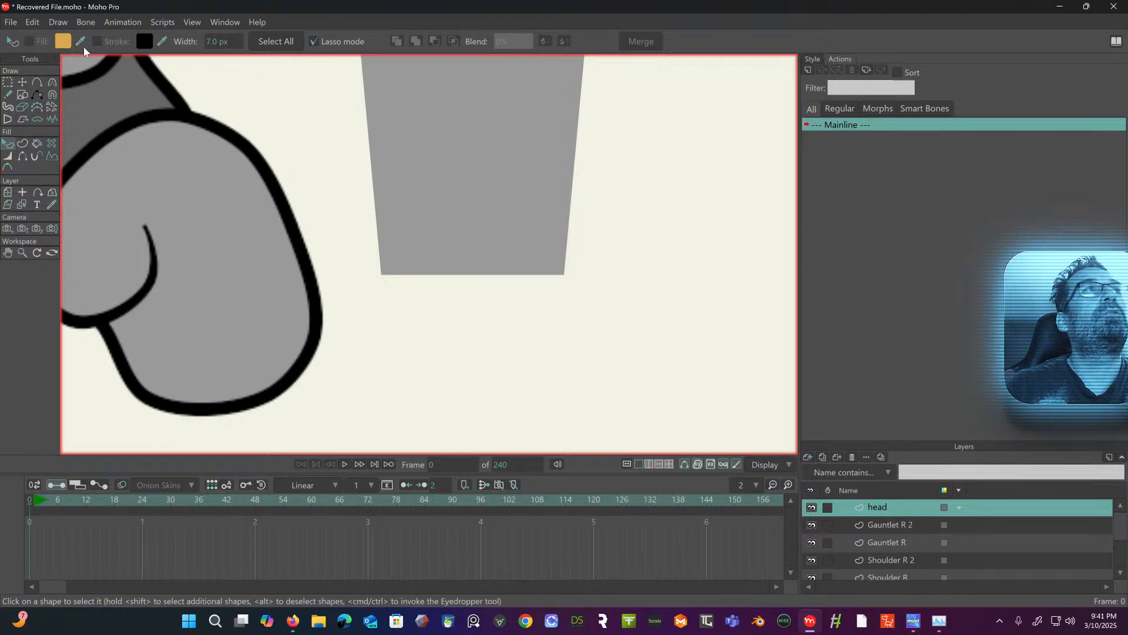
key(ctrl+z)
key(ctrl+z)
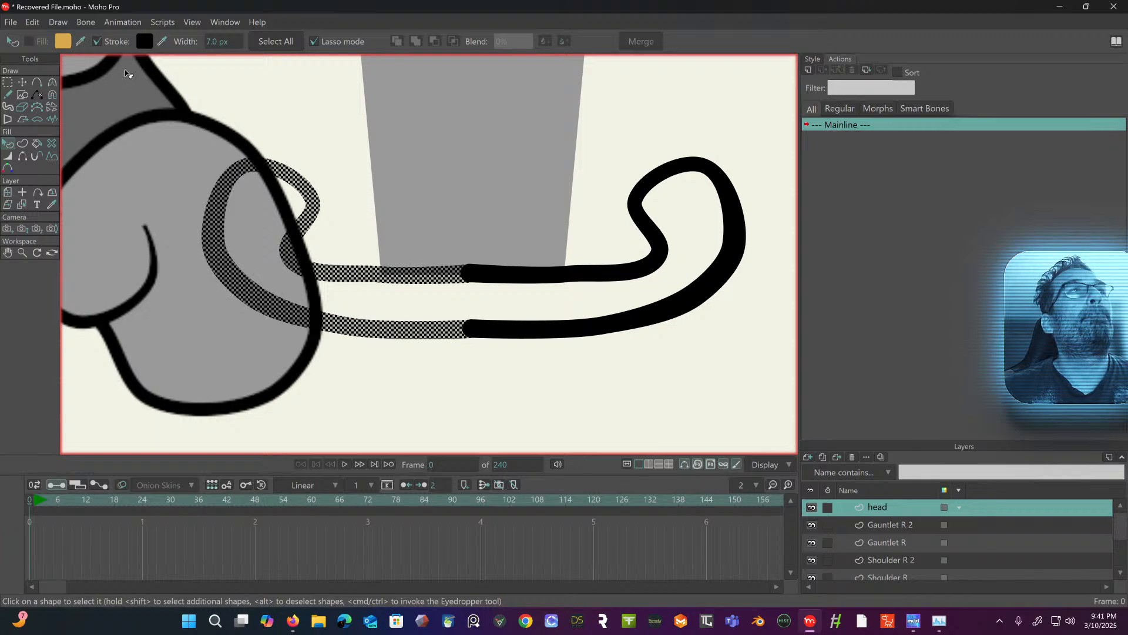
click(96, 41)
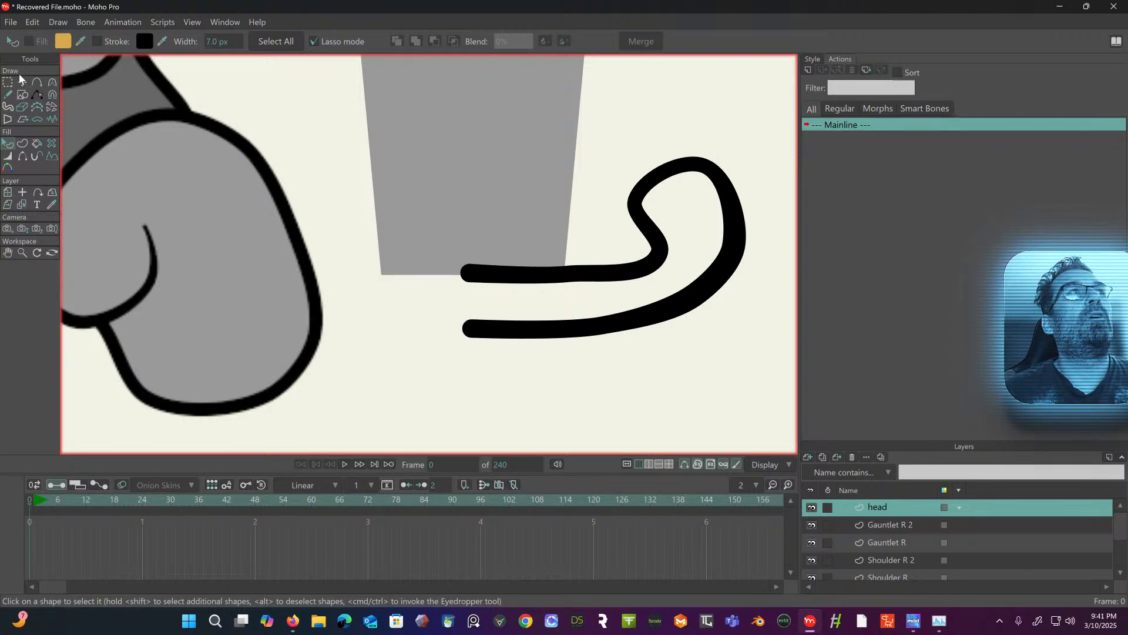
key(ctrl+z)
- Inspect the crossguard's two separate stroke halves against its complete set of outline points
click(510, 273)
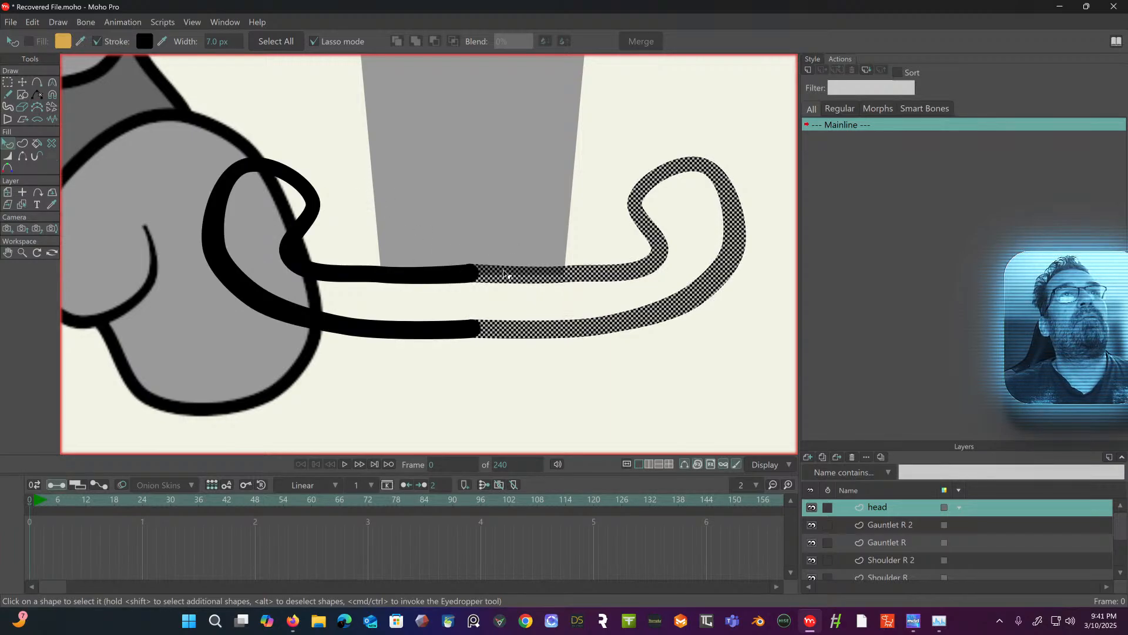
shift+click(410, 275)
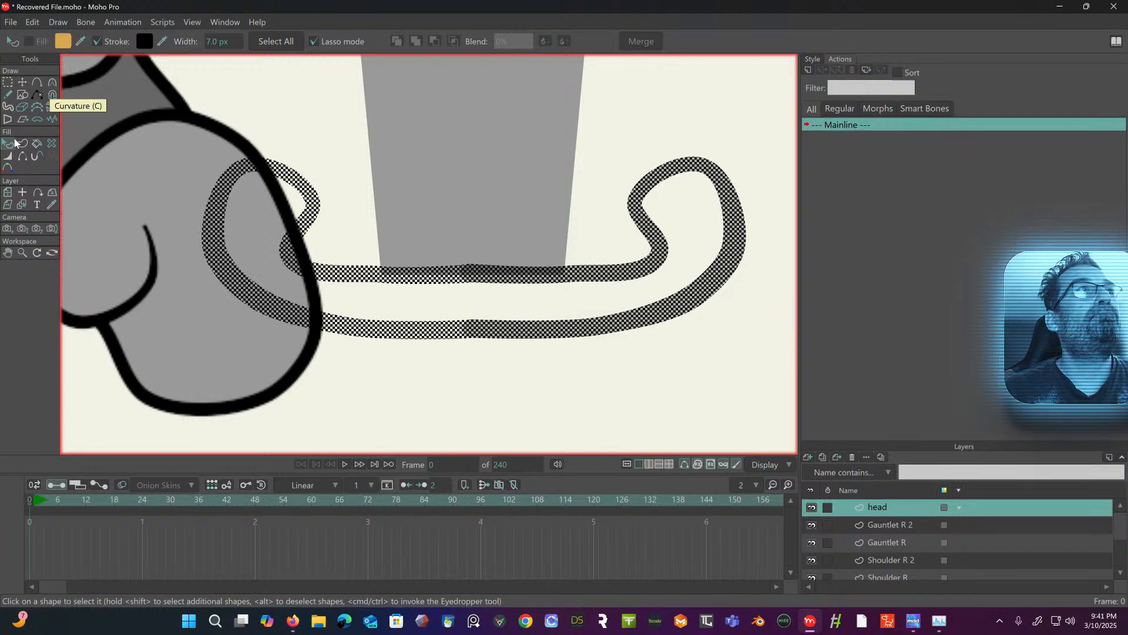
click(4, 81)
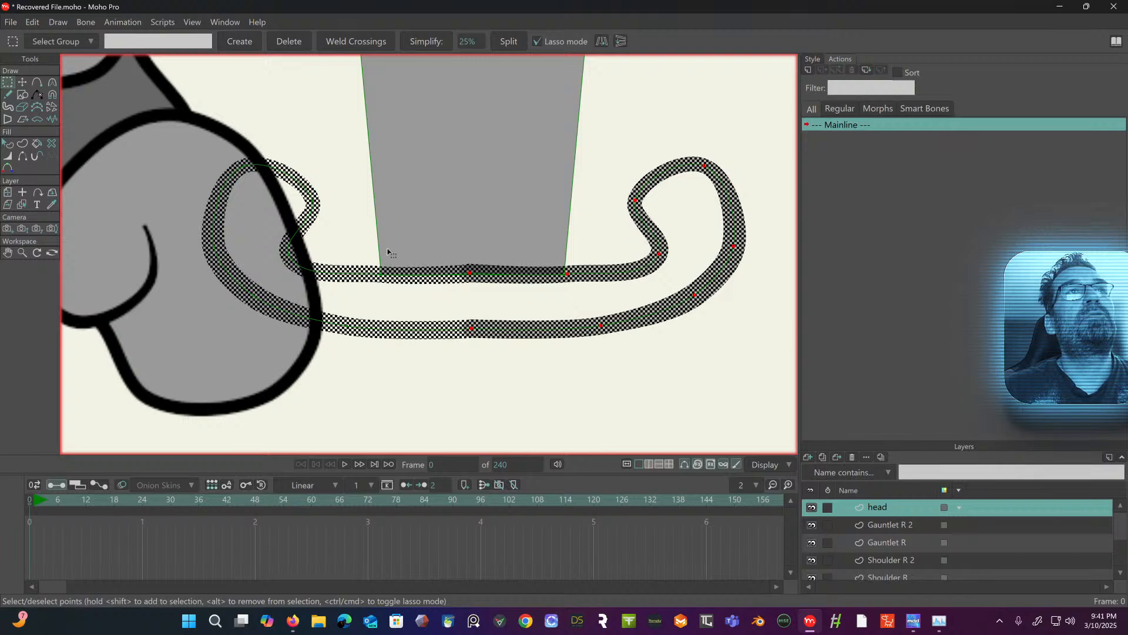
click(356, 236)
double_click(367, 278)
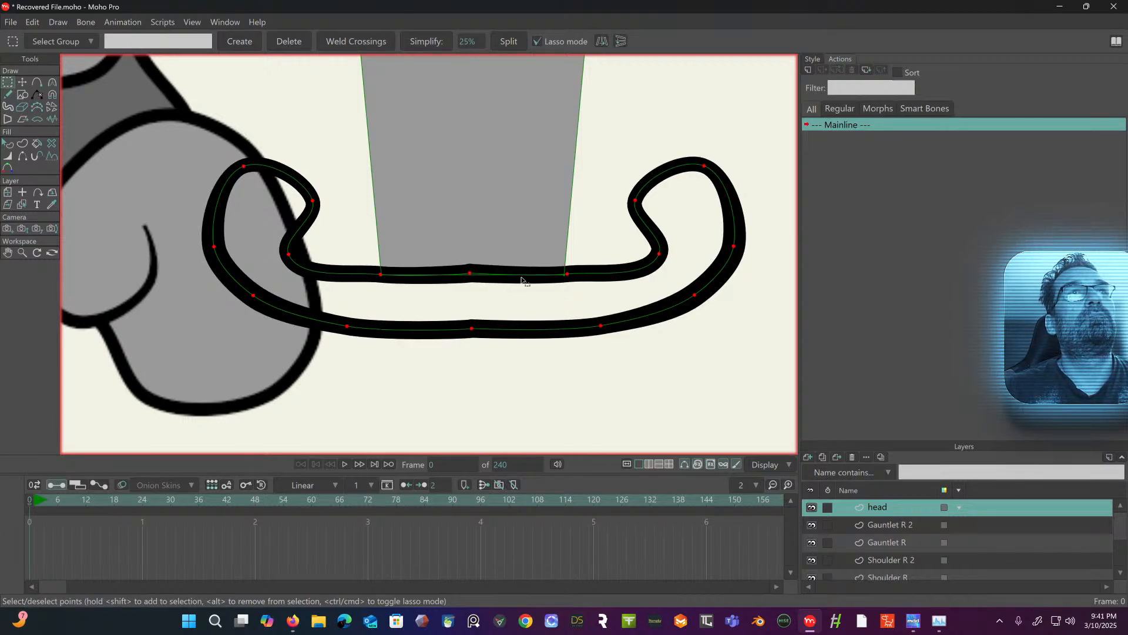
click(11, 145)
click(22, 144)
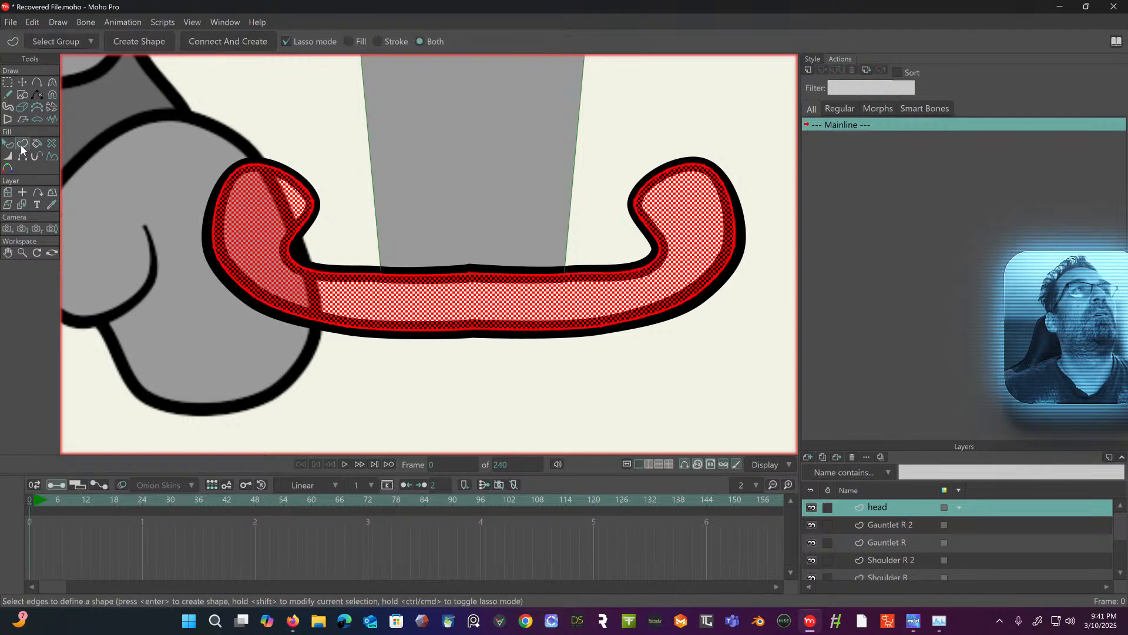
click(9, 148)
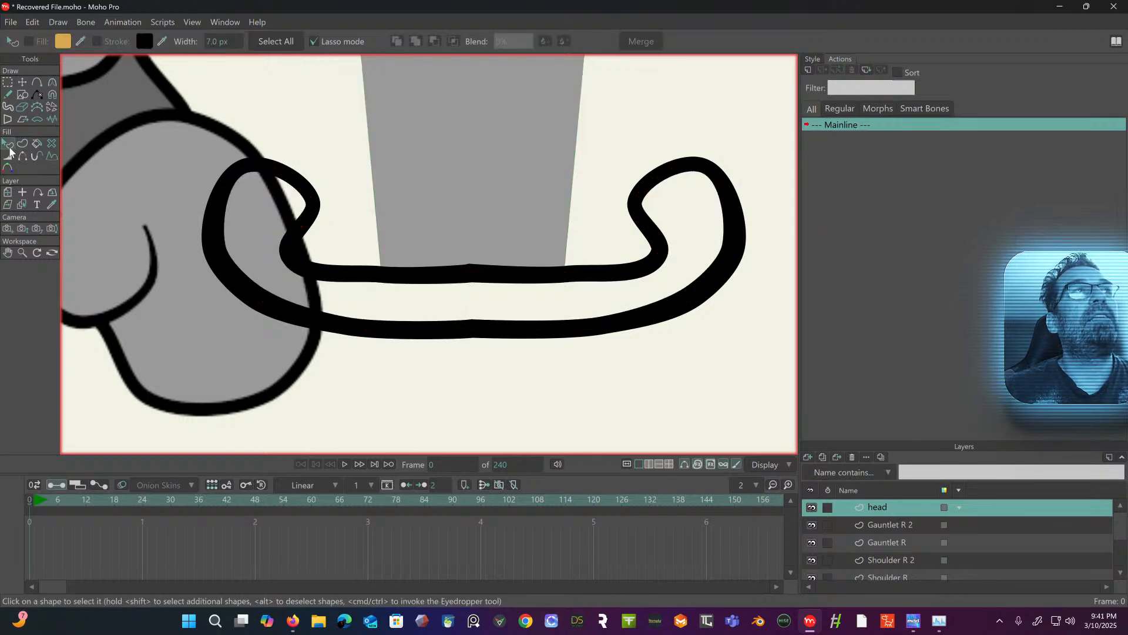
click(6, 84)
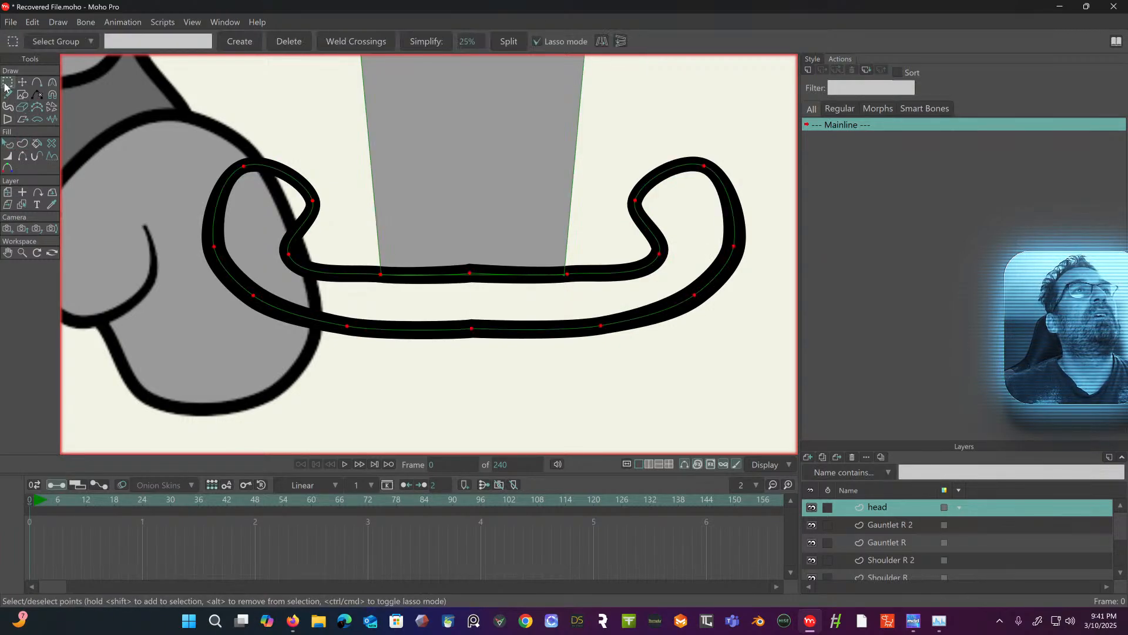
click(333, 262)
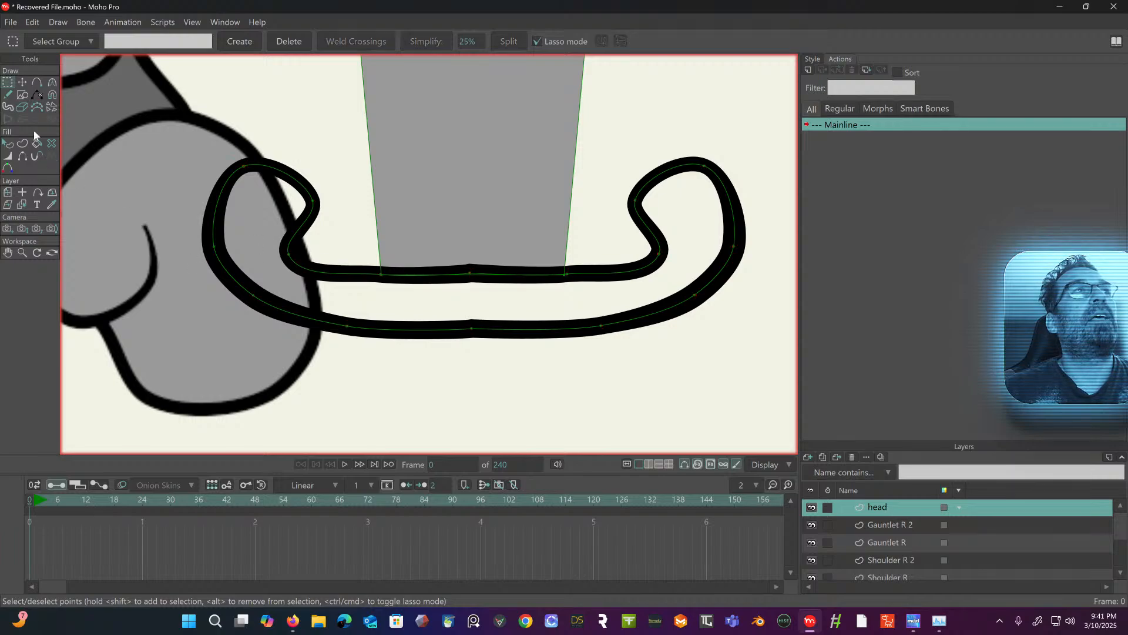
click(8, 145)
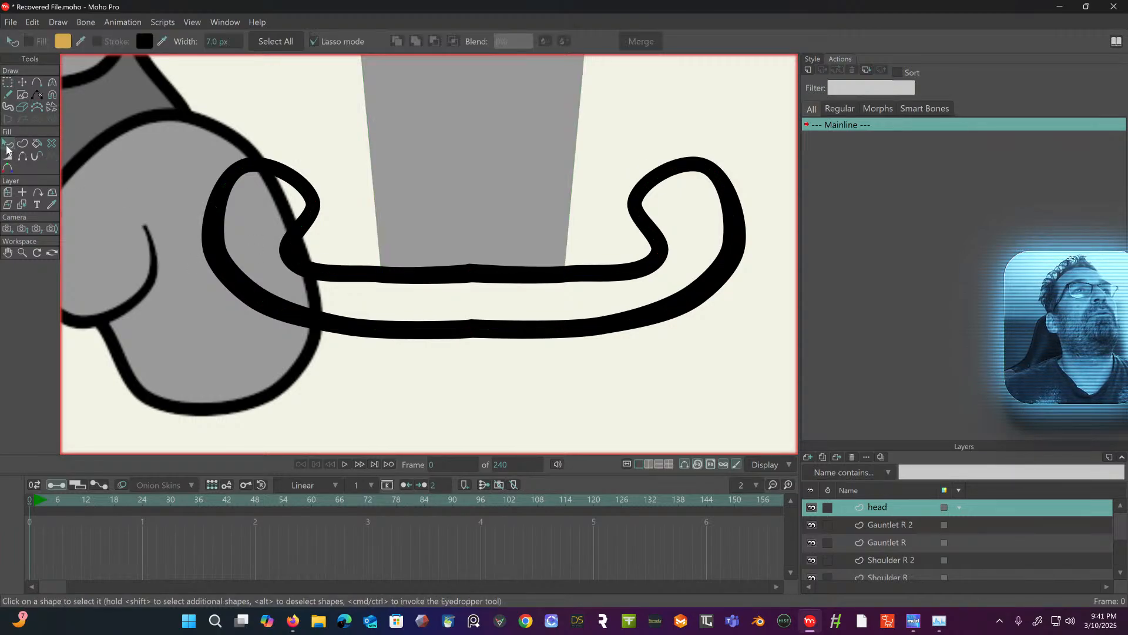
- Select both stroke halves of the crossguard together and delete these shapes, keeping the outline's points
click(326, 271)
shift+click(534, 280)
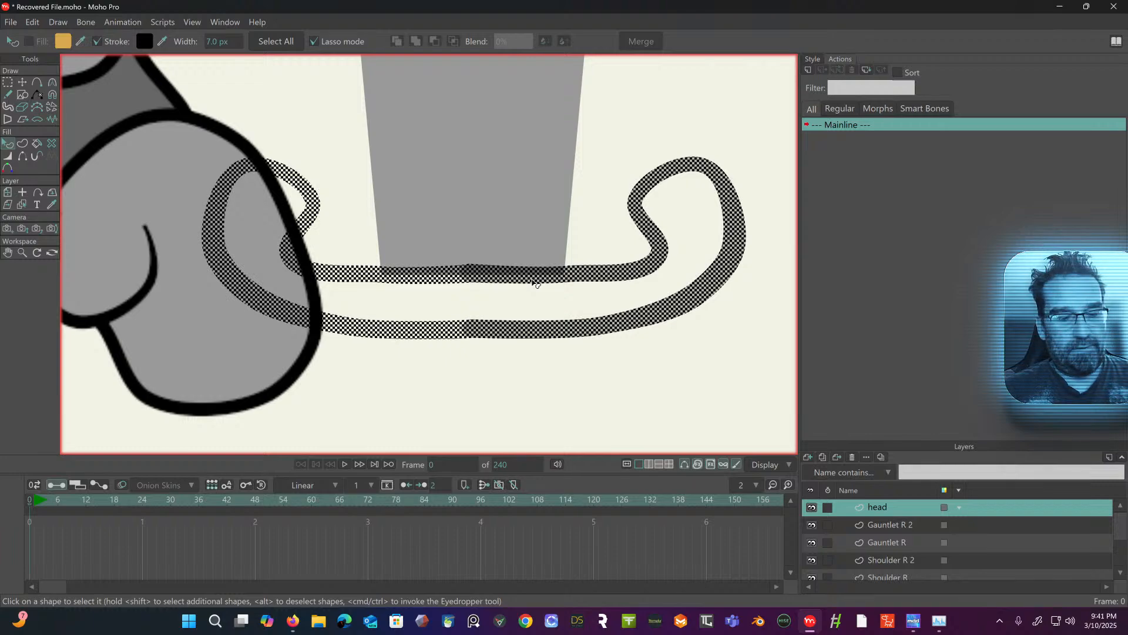
key(Delete)
- Select all the crossguard's points and create one new gold shape with both fill and stroke from them
click(10, 83)
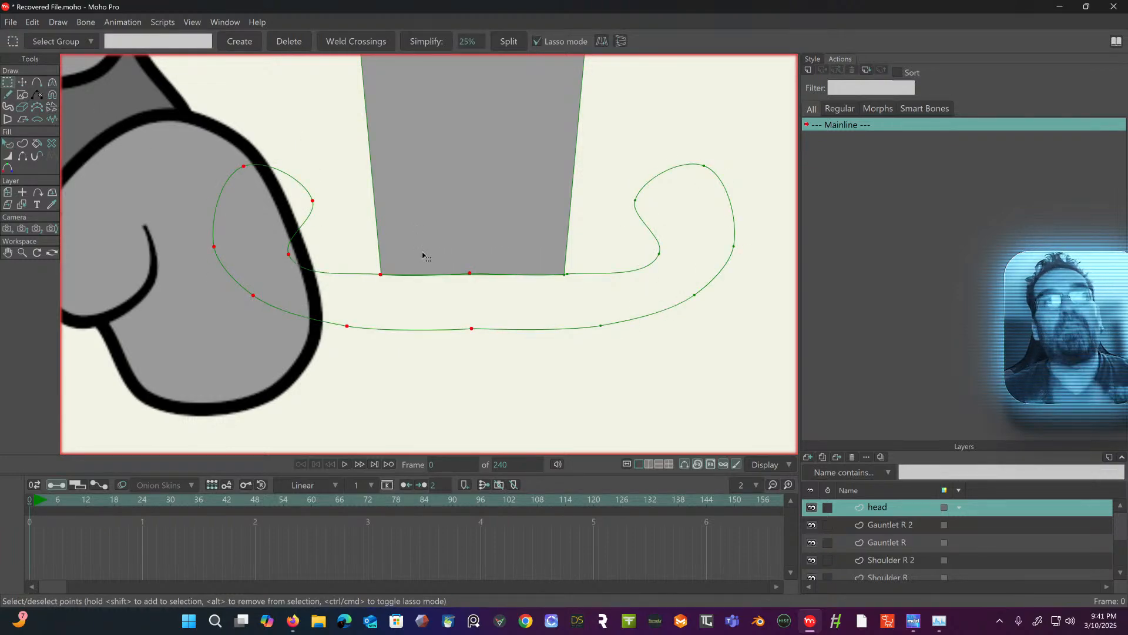
click(591, 278)
key(ctrl+a)
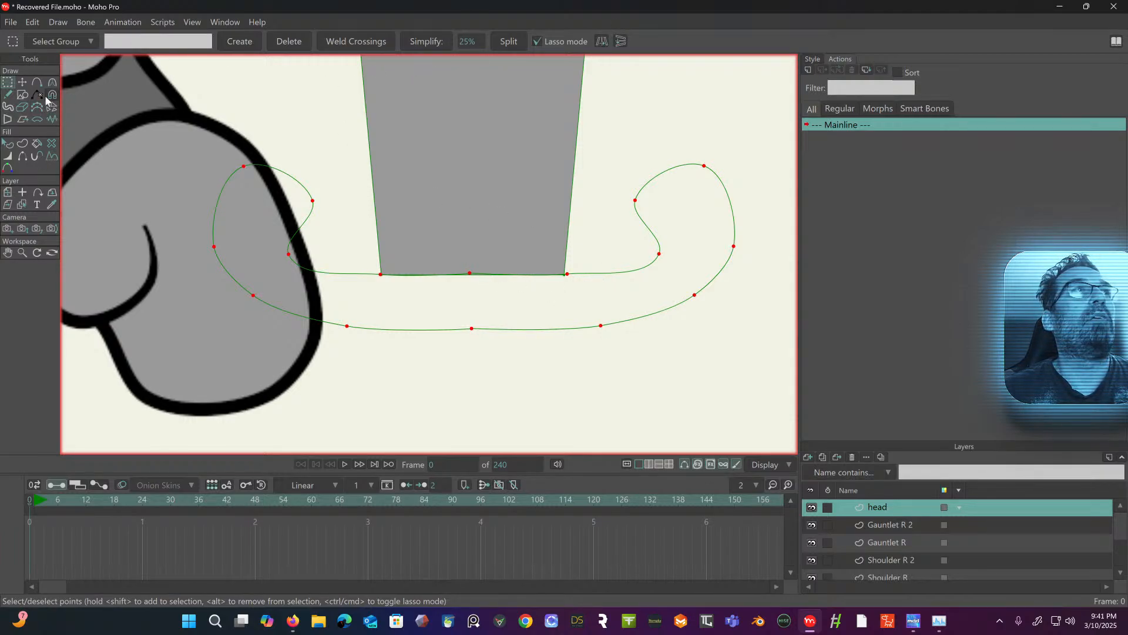
click(8, 144)
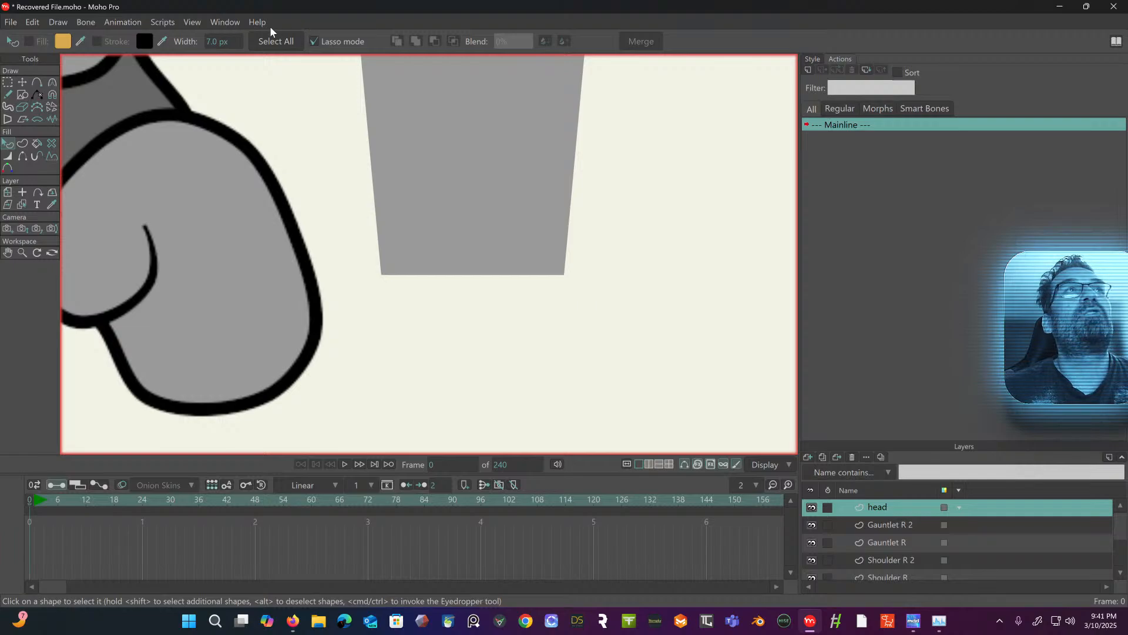
click(23, 143)
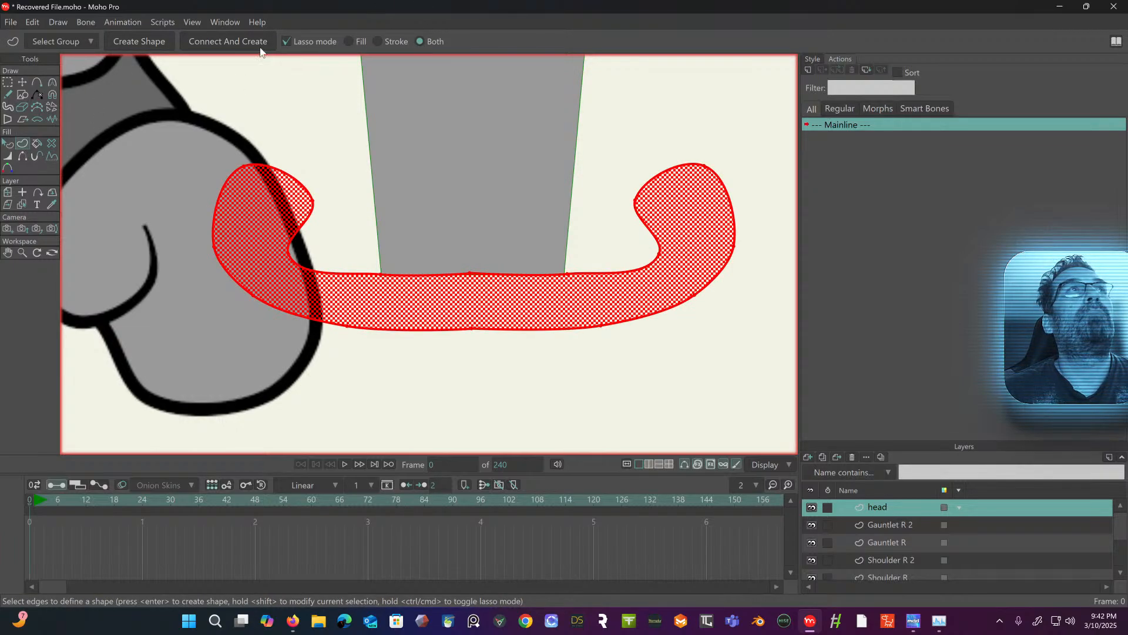
click(144, 46)
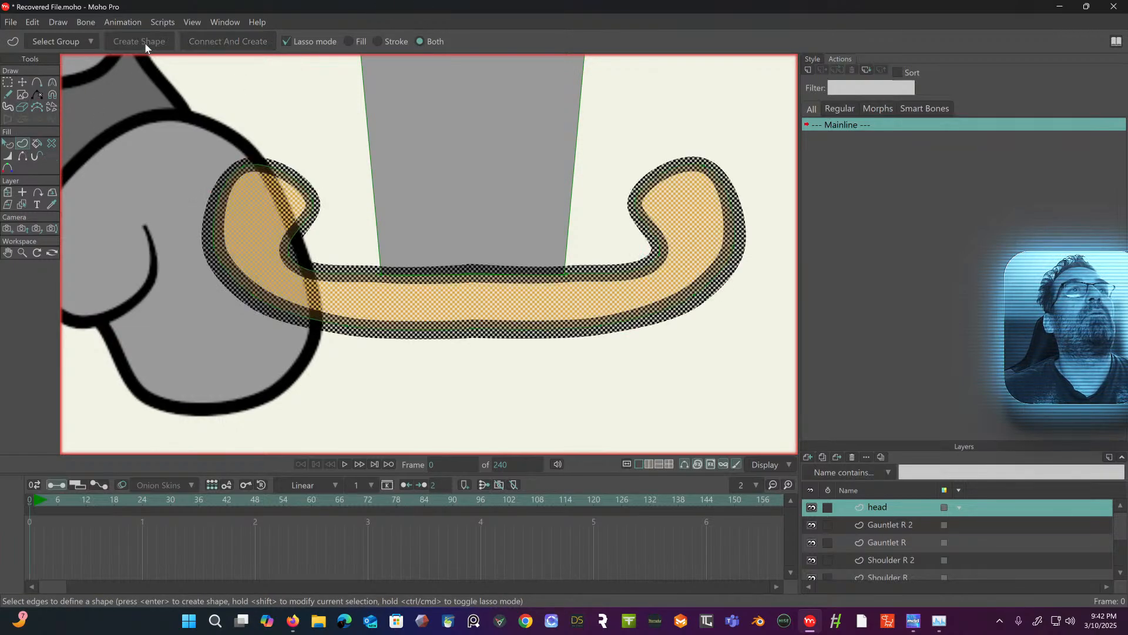
- Select all points of the sword's blade and crossguard and cut them out of the head layer
click(7, 83)
scroll(330, 143, down, 4)
drag(308, 113, 291, 248)
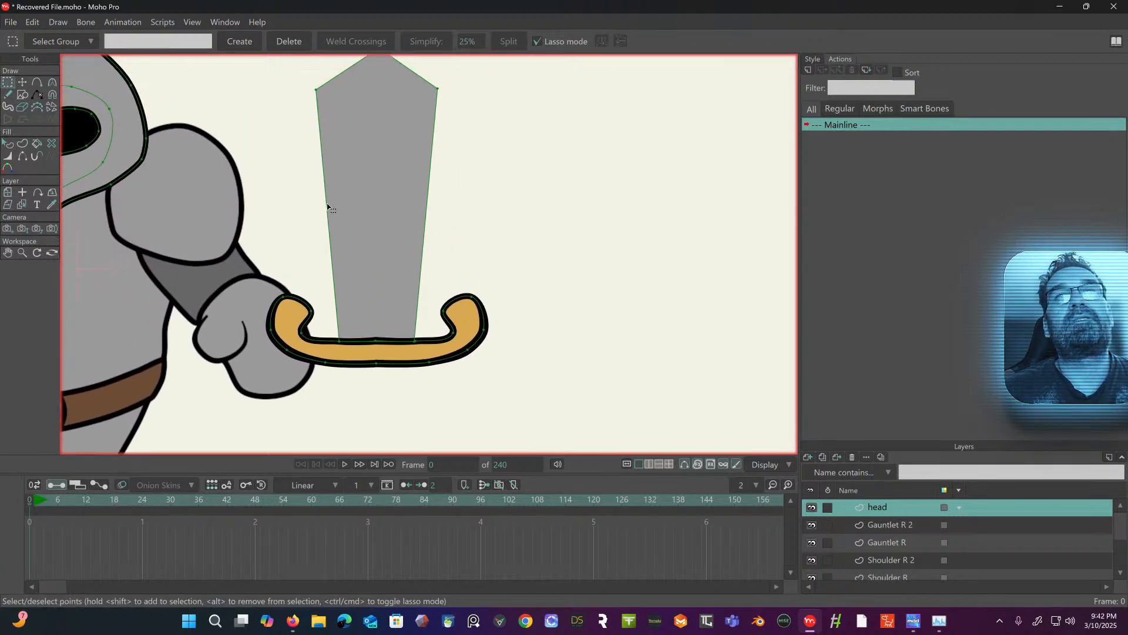
drag(359, 225, 349, 174)
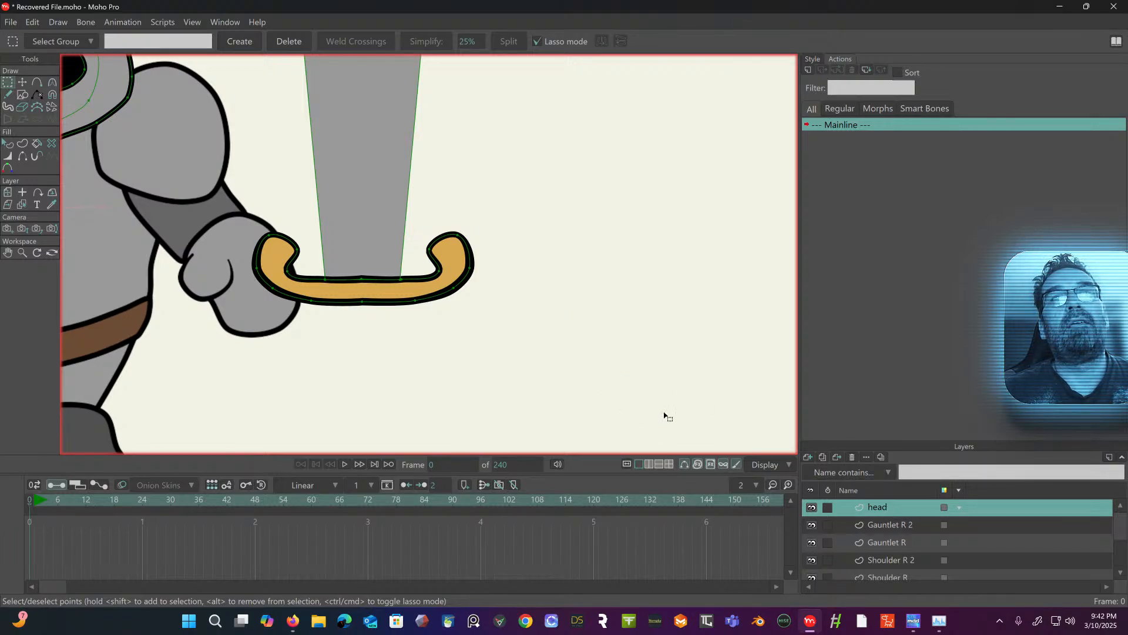
scroll(662, 415, down, 5)
scroll(605, 350, up, 2)
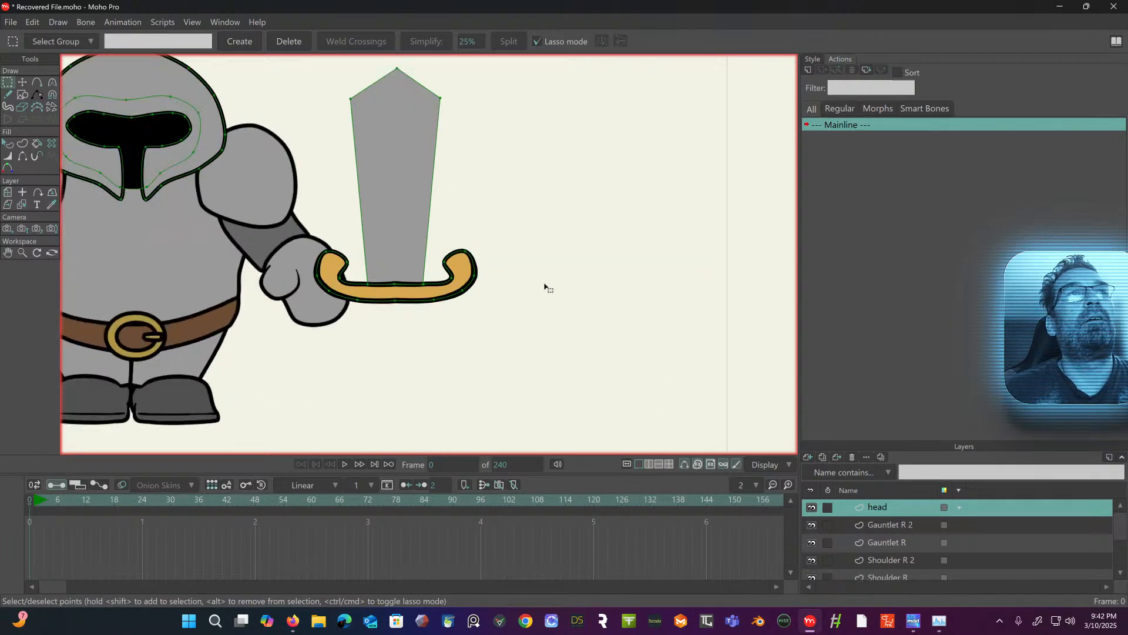
click(429, 234)
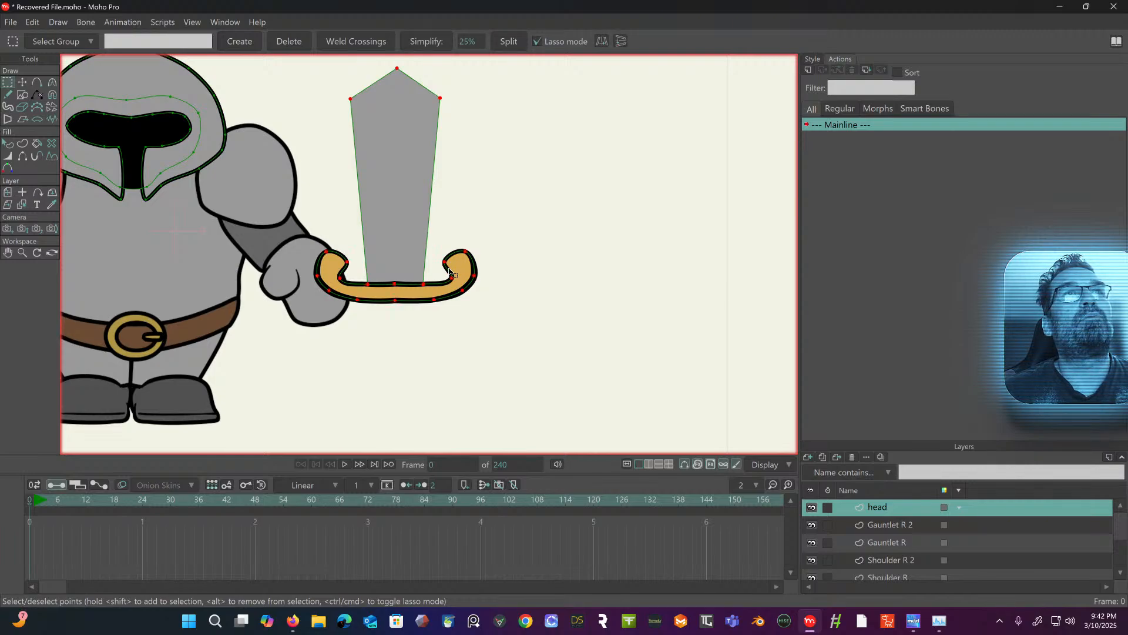
click(41, 24)
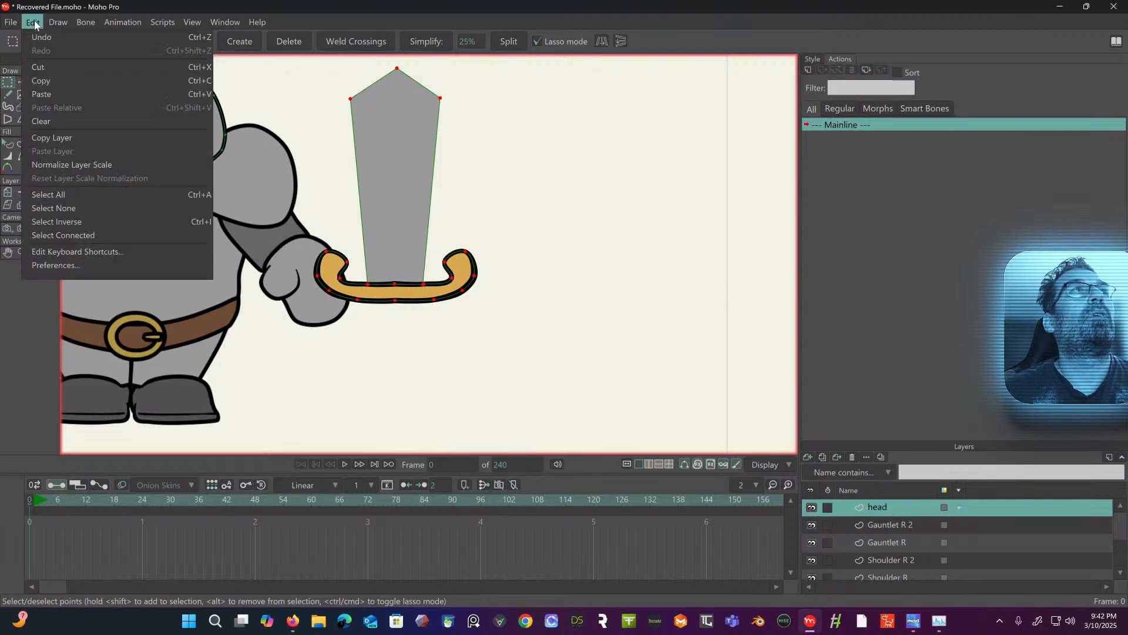
click(35, 67)
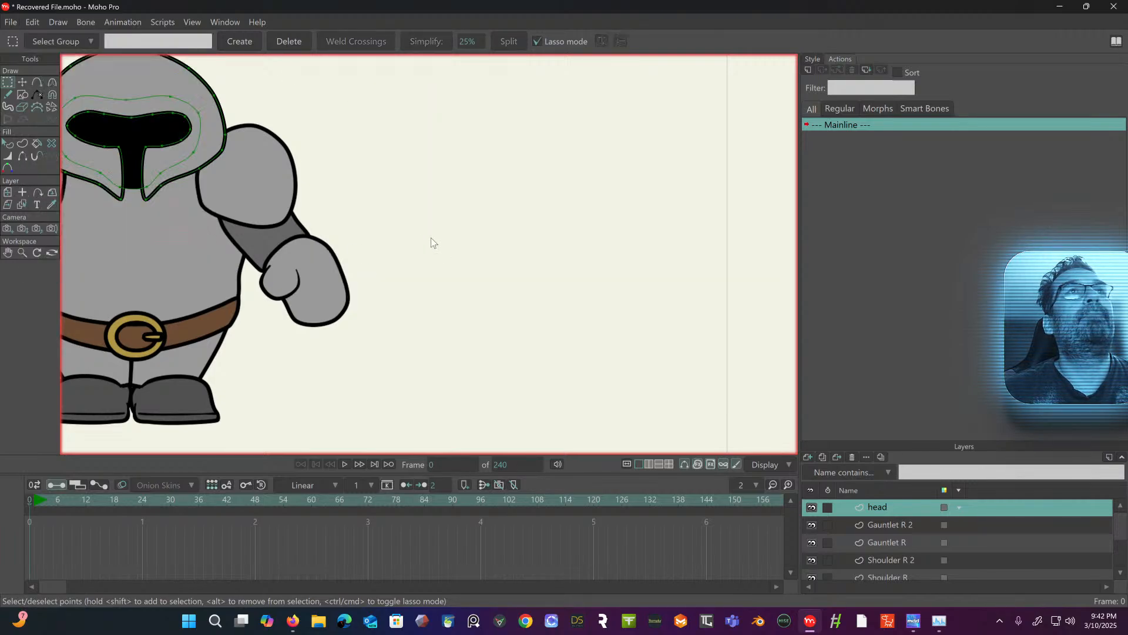
- Add a new vector layer above the head layer and name it Sword
click(808, 456)
click(828, 442)
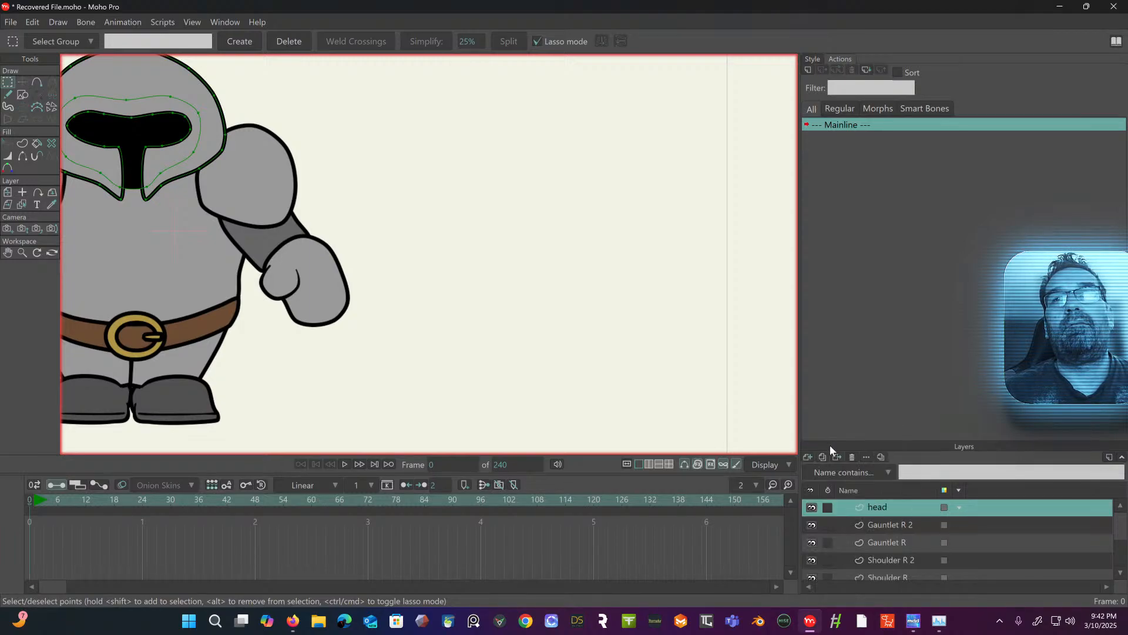
text(S)
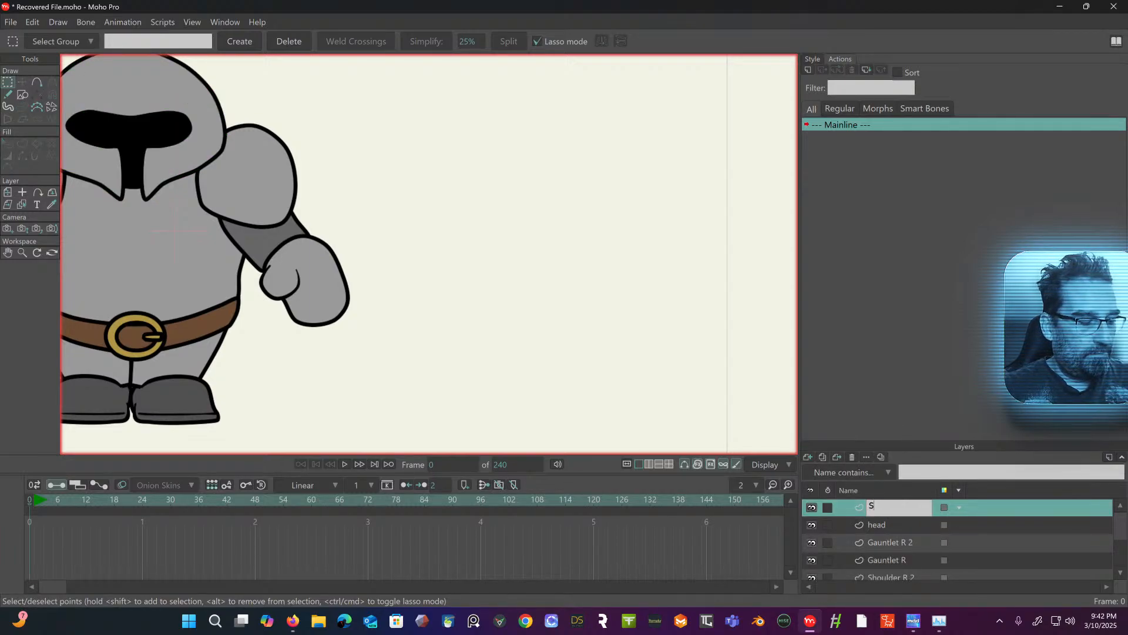
text(word)
key(Return)
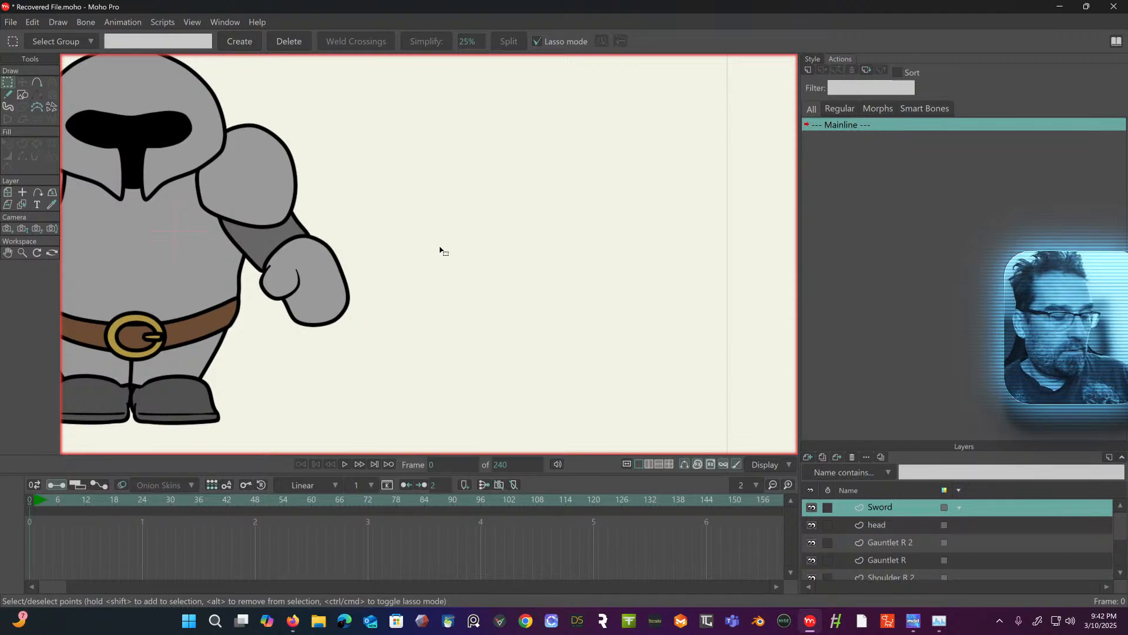
- Paste the sword into the Sword layer and move it clear of the knight's hand
key(ctrl+v)
key(t)
drag(459, 231, 501, 216)
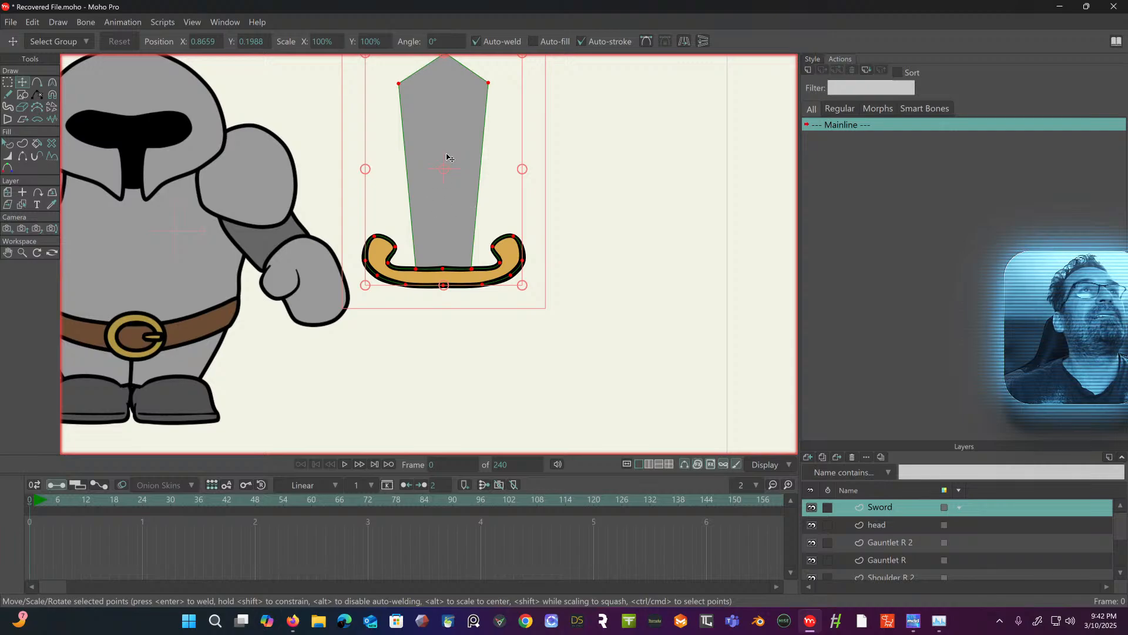
drag(449, 158, 421, 201)
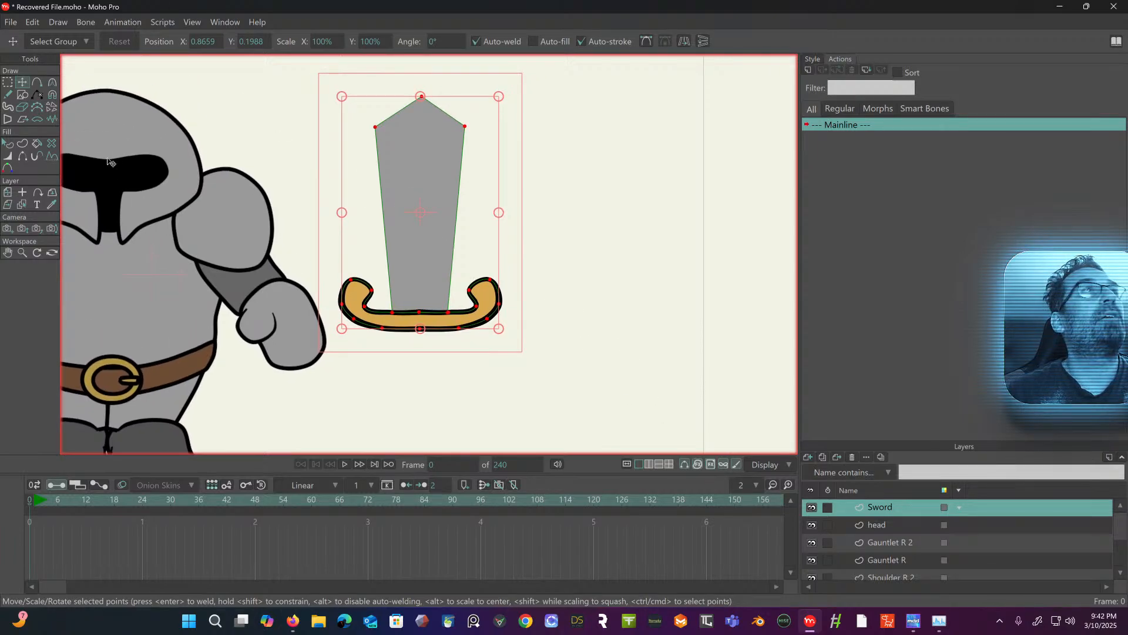
- Deselect the sword's points and turn on the black 7.0 px stroke for the grey blade shape
click(7, 82)
click(355, 164)
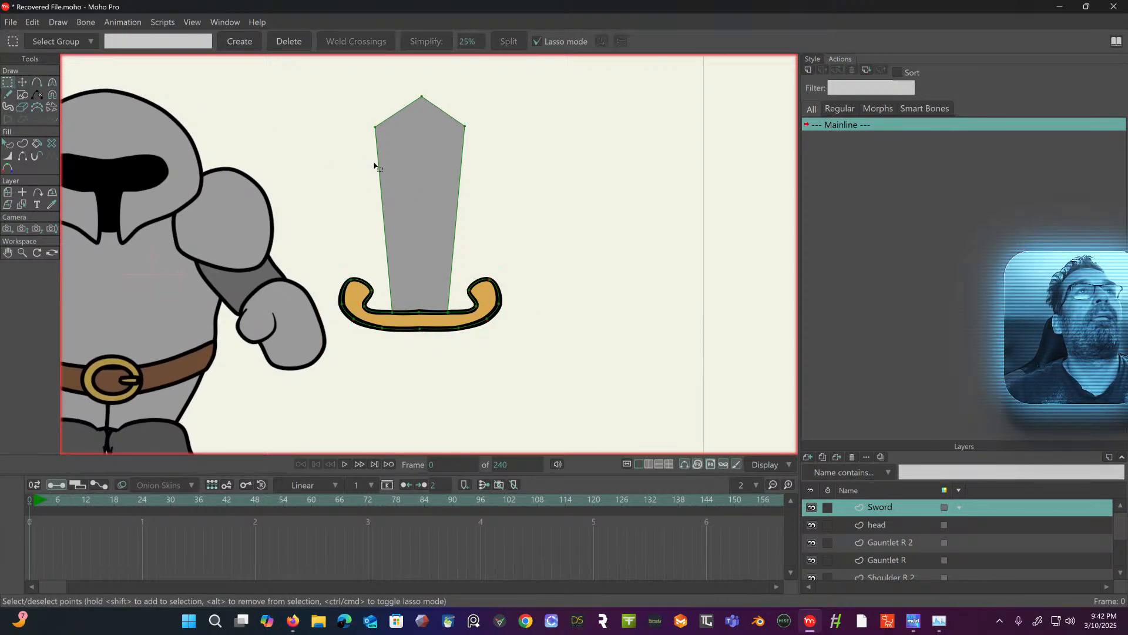
click(10, 145)
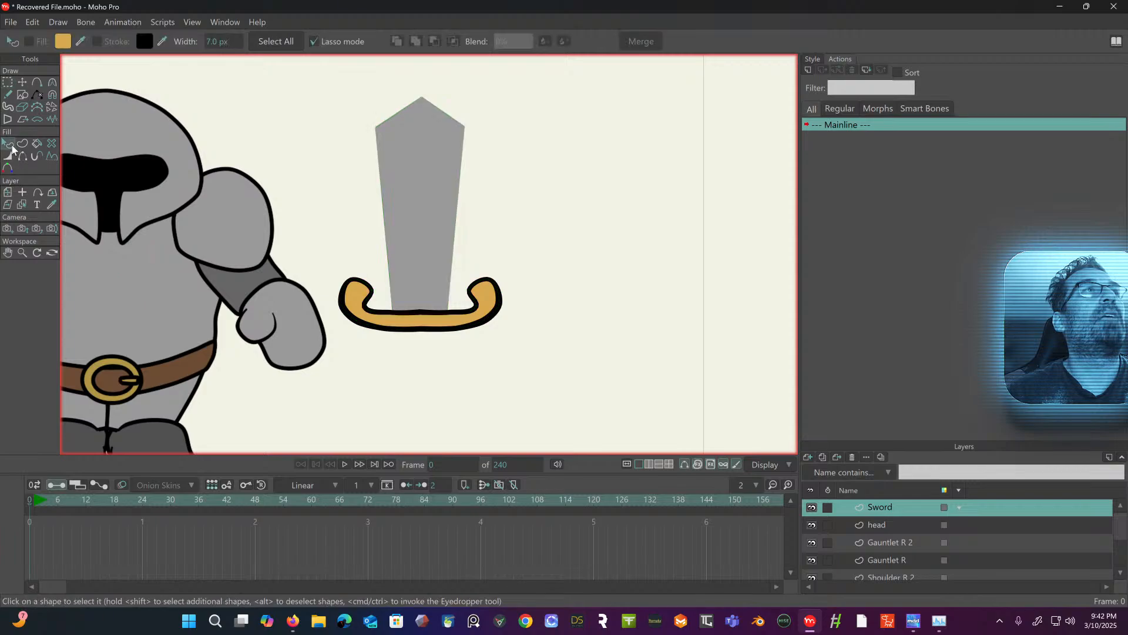
click(423, 184)
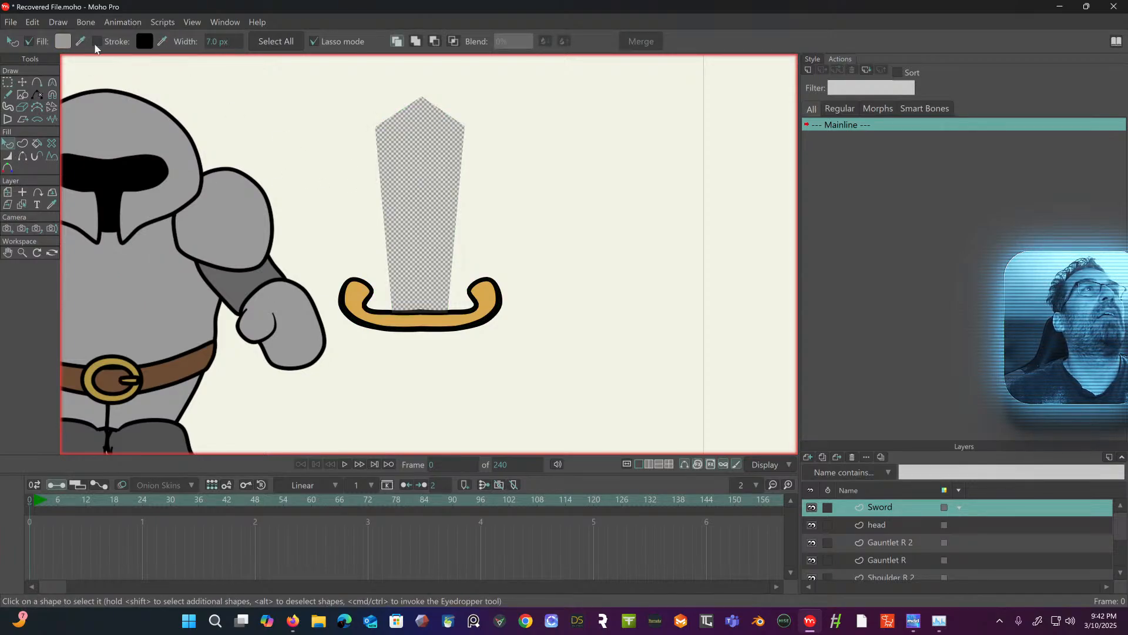
click(335, 151)
drag(335, 151, 295, 161)
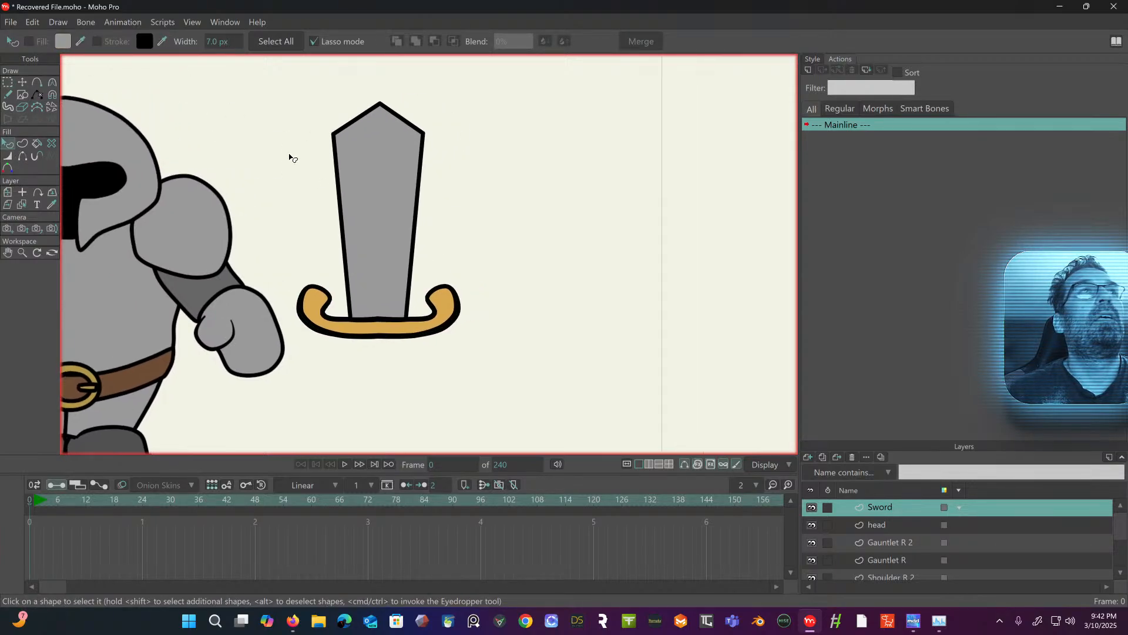
- Draw a centre line from the blade's tip to just above the crossguard and a short inward line from each shoulder corner
click(37, 82)
scroll(393, 147, up, 3)
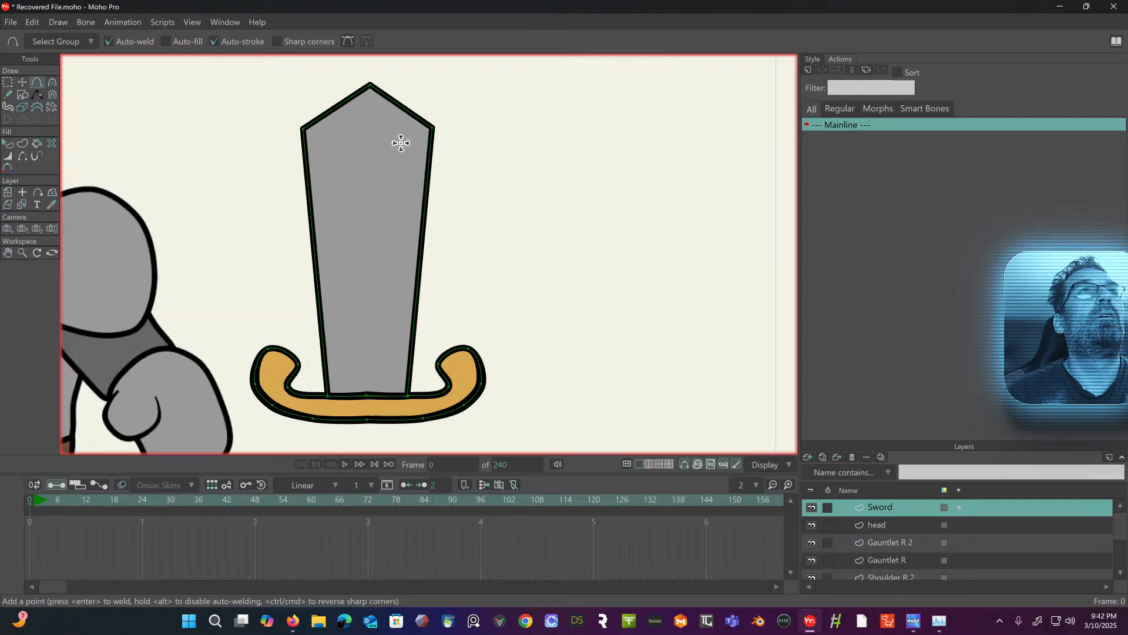
drag(381, 176, 384, 164)
drag(379, 105, 379, 374)
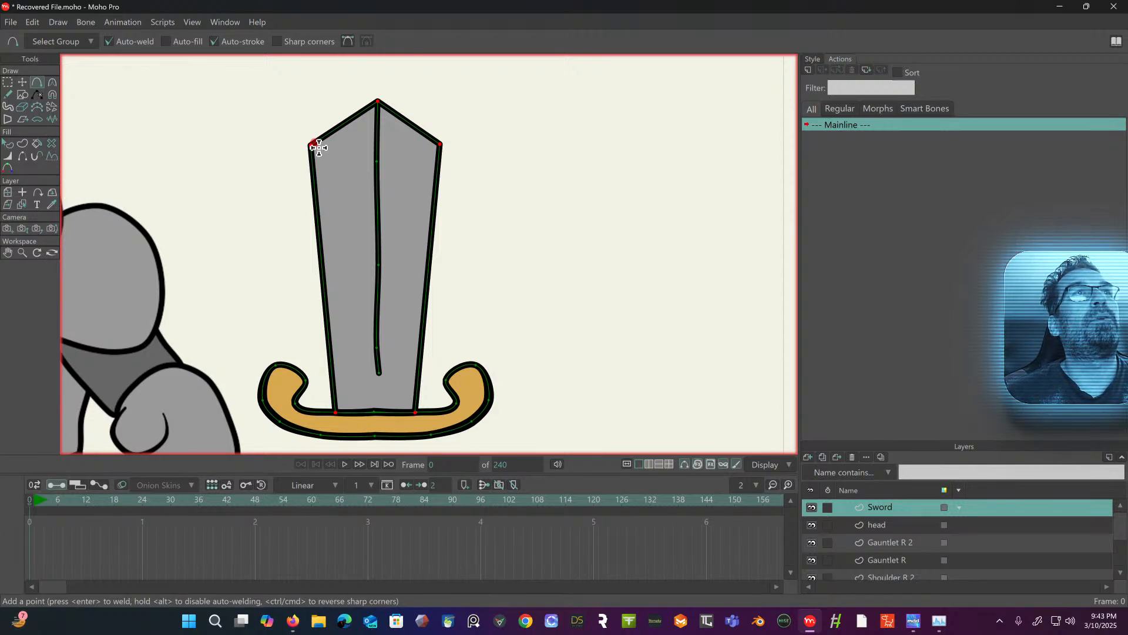
drag(310, 144, 353, 156)
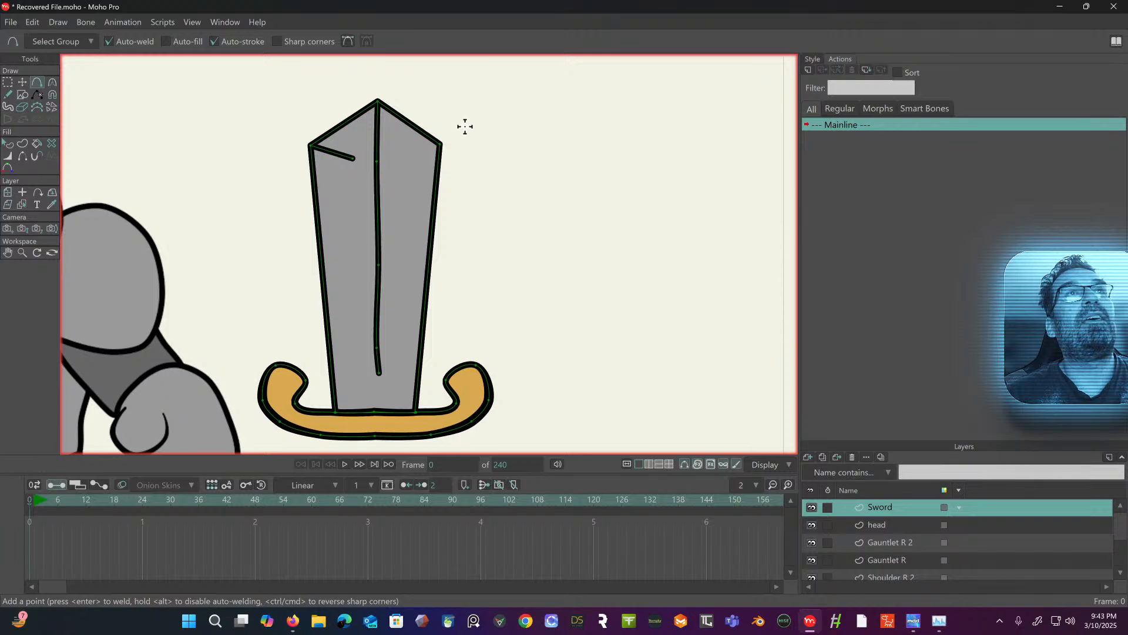
drag(440, 144, 412, 149)
- Draw a closed four-point rounded outline for the grip just below the crossguard
scroll(458, 111, down, 2)
drag(461, 117, 449, 65)
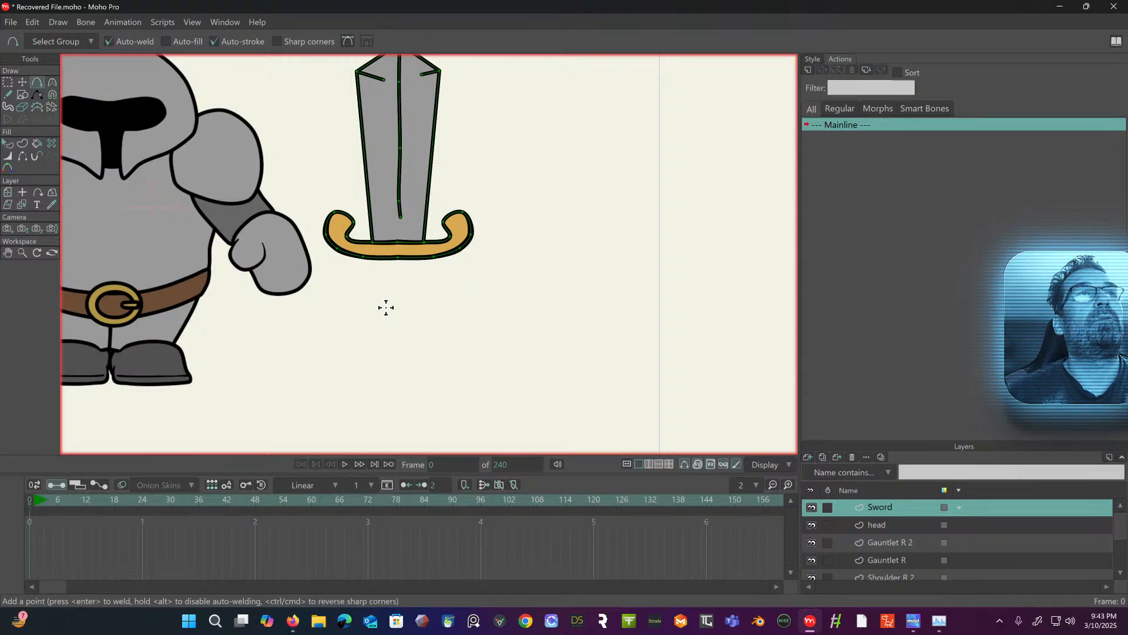
click(380, 280)
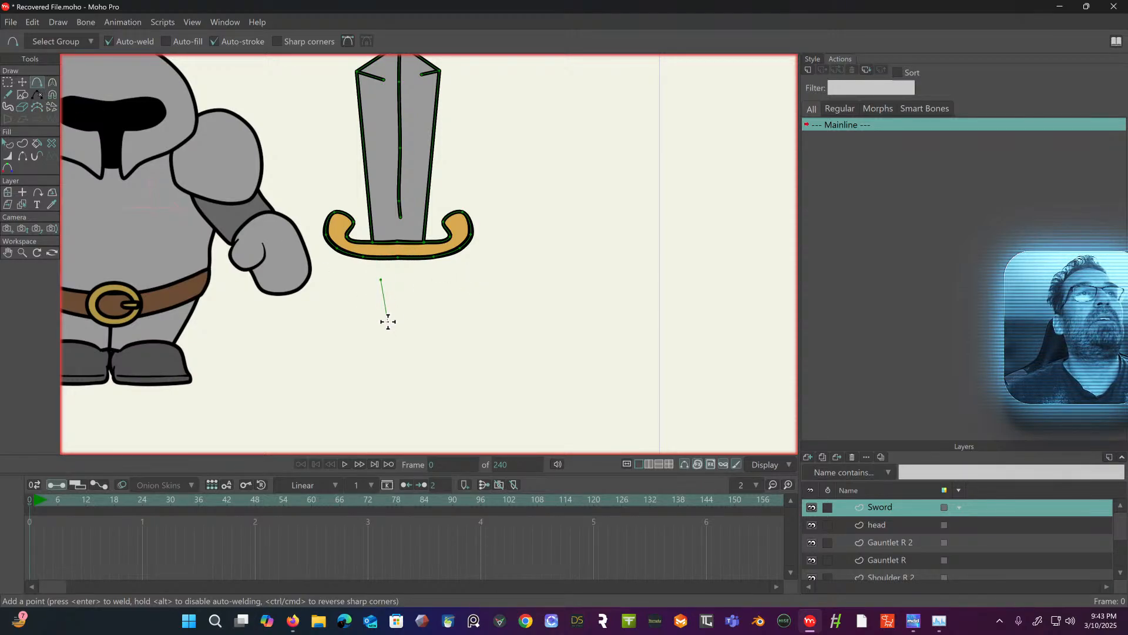
click(385, 329)
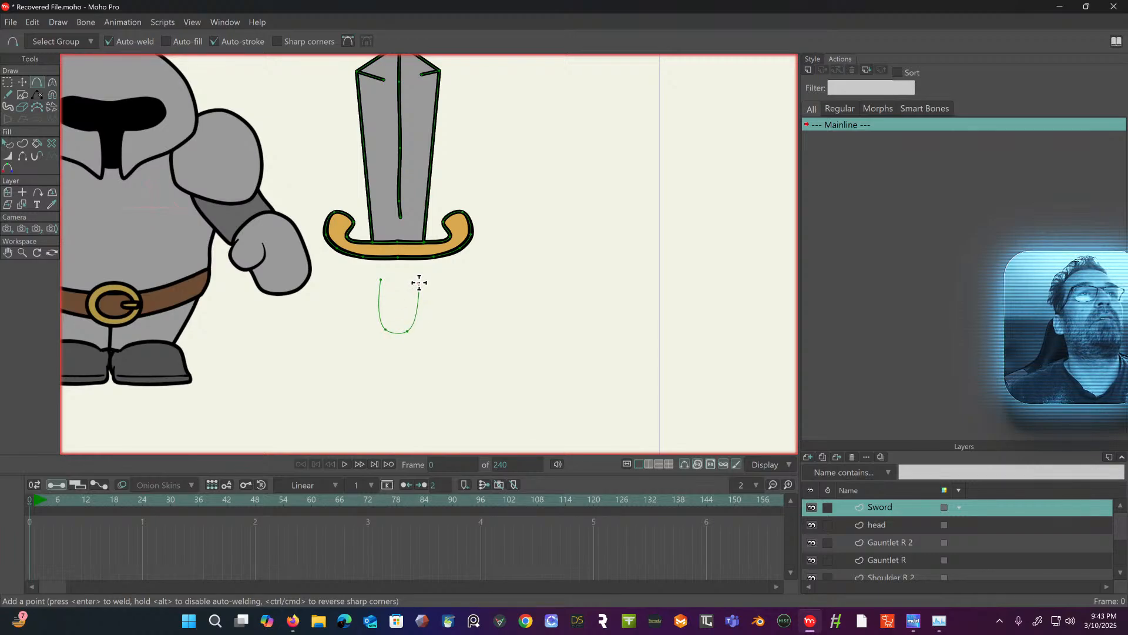
click(382, 280)
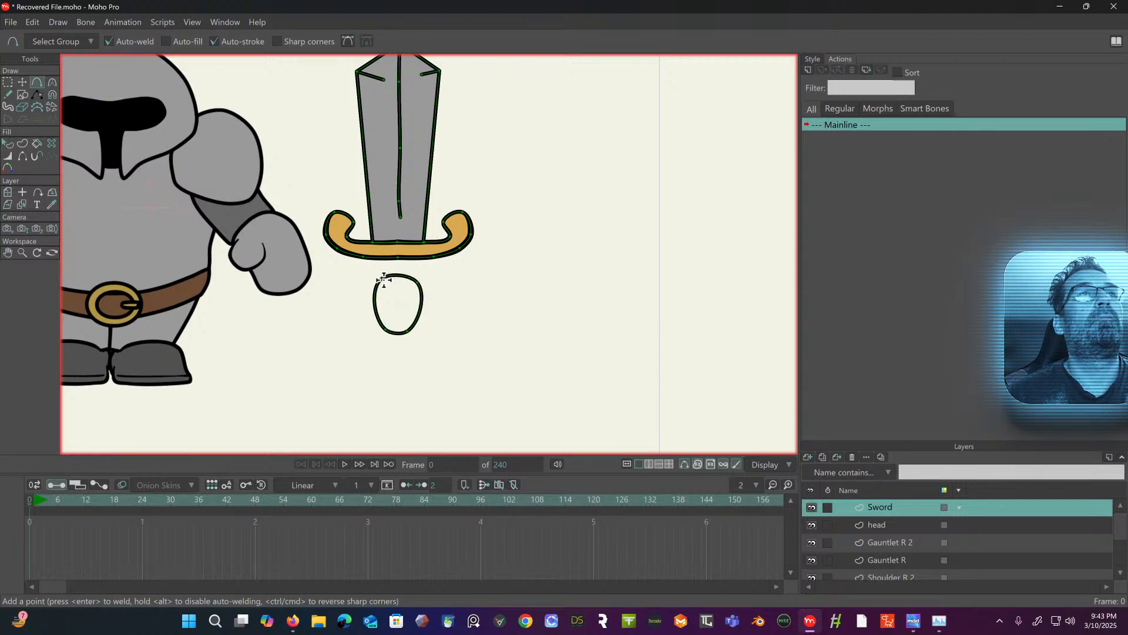
drag(387, 287, 367, 184)
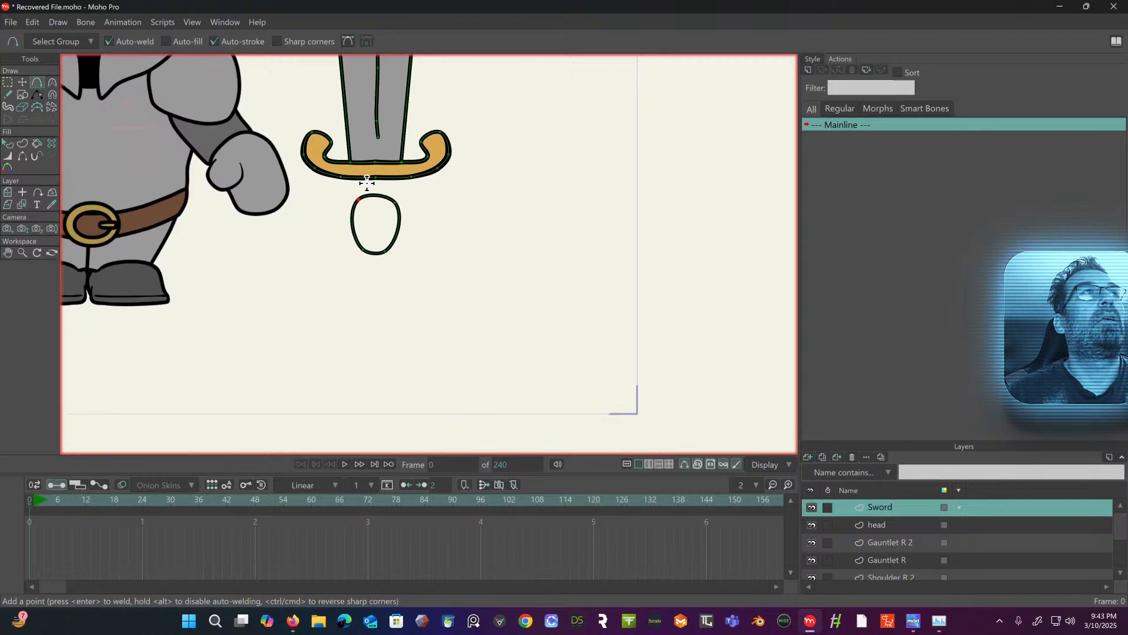
- Draw a small grey filled oval without a stroke below the grip as the pommel
click(22, 94)
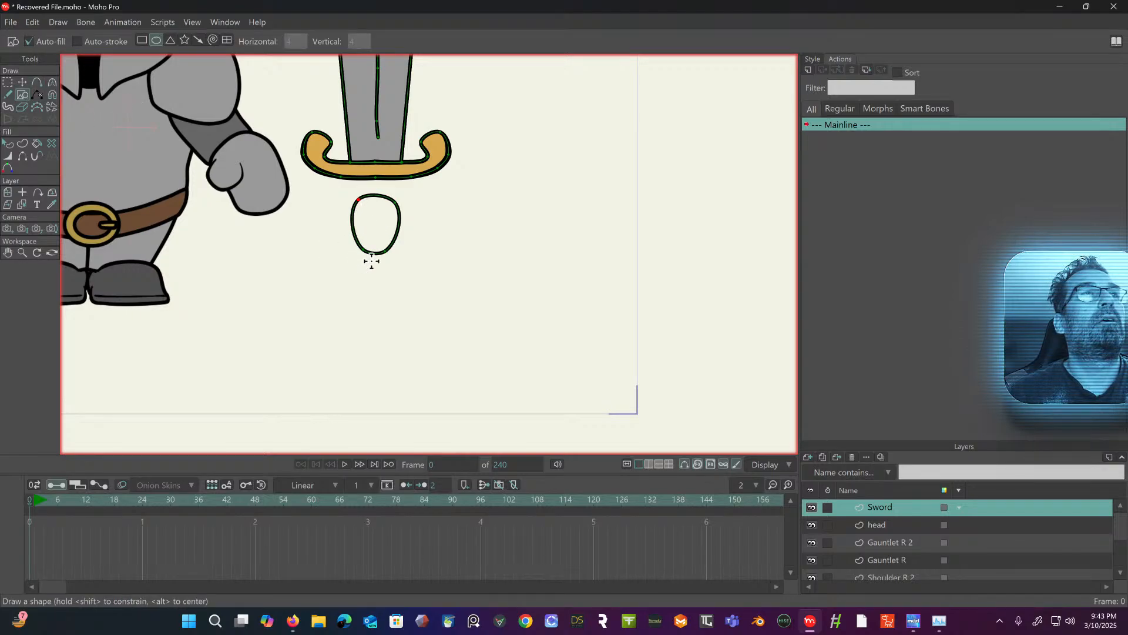
drag(351, 277, 404, 314)
key(ctrl+z)
key(ctrl+z)
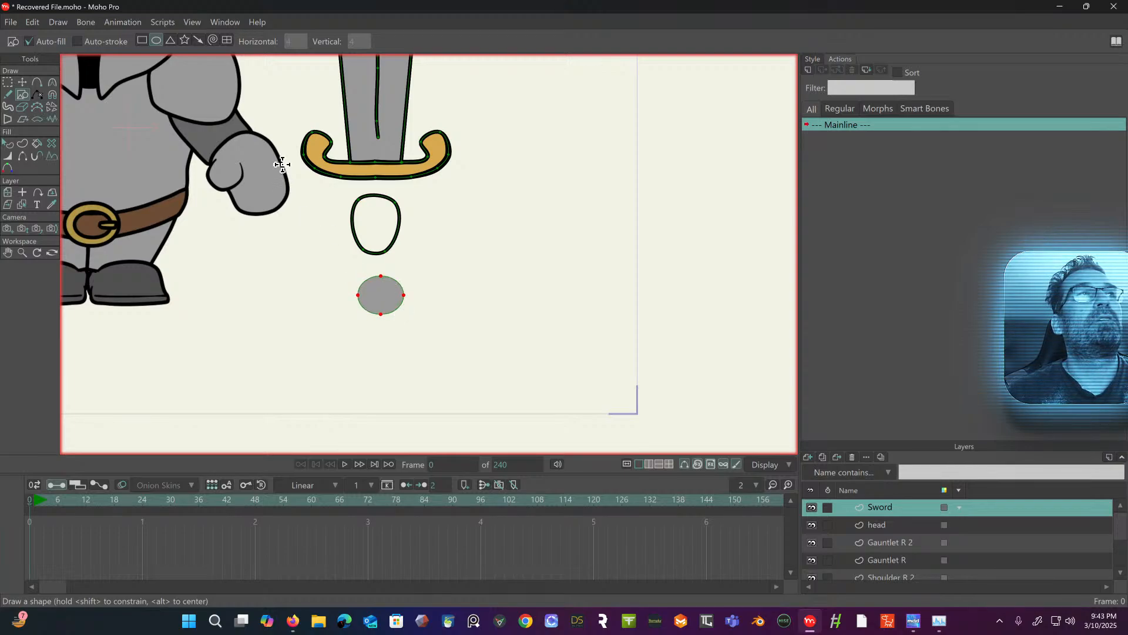
- Select the grip's outline shape and turn on its fill alongside the black stroke
click(22, 83)
click(359, 215)
click(355, 215)
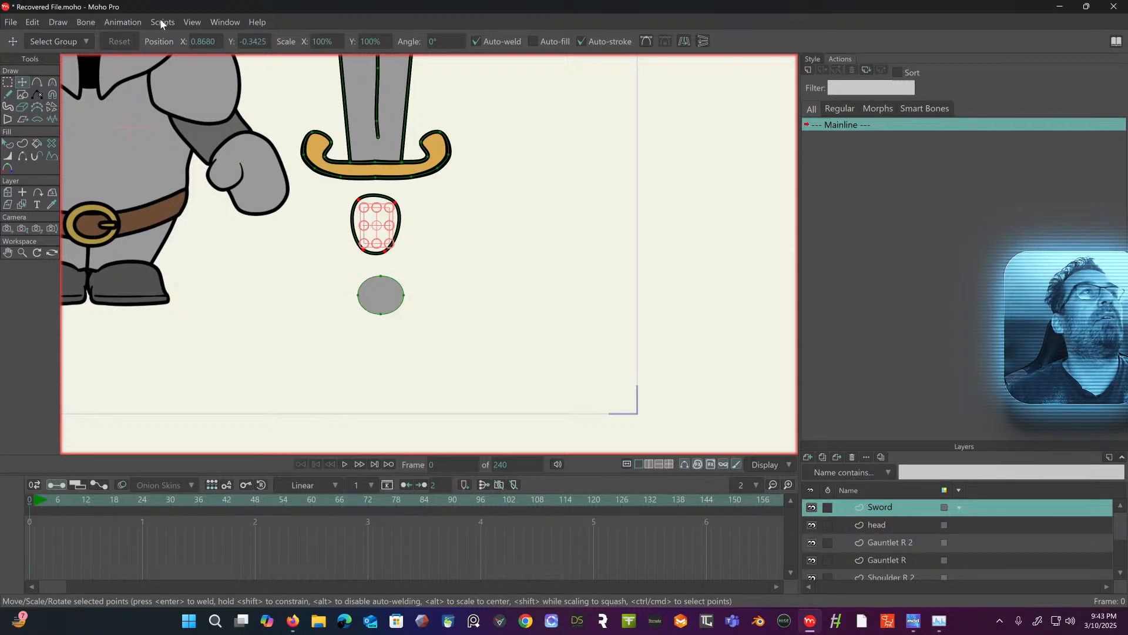
scroll(215, 147, up, 2)
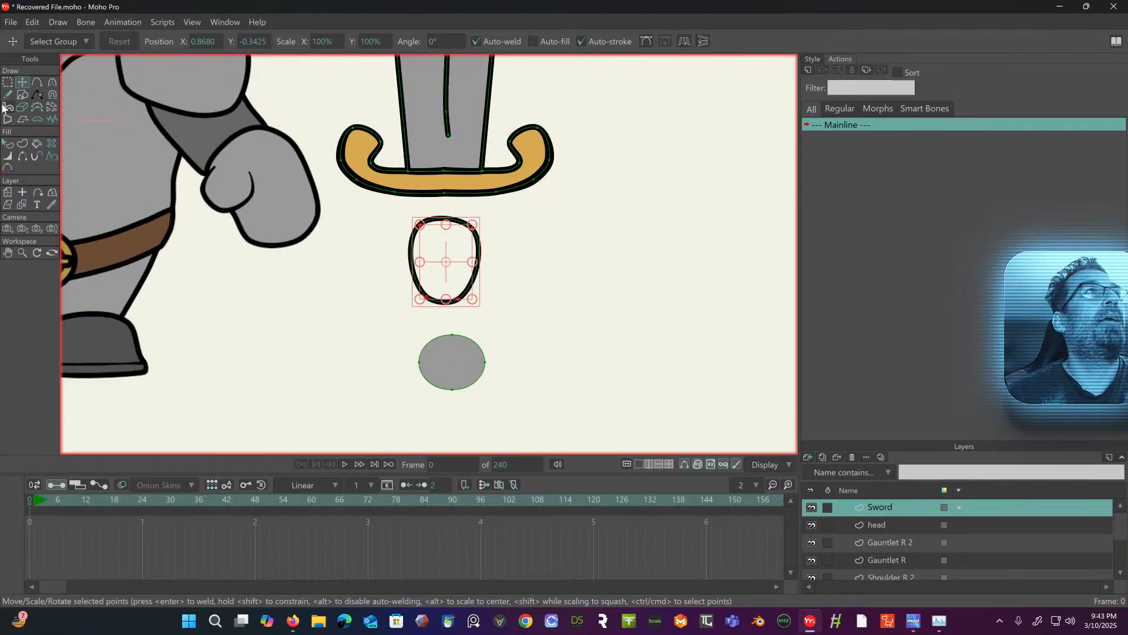
click(26, 144)
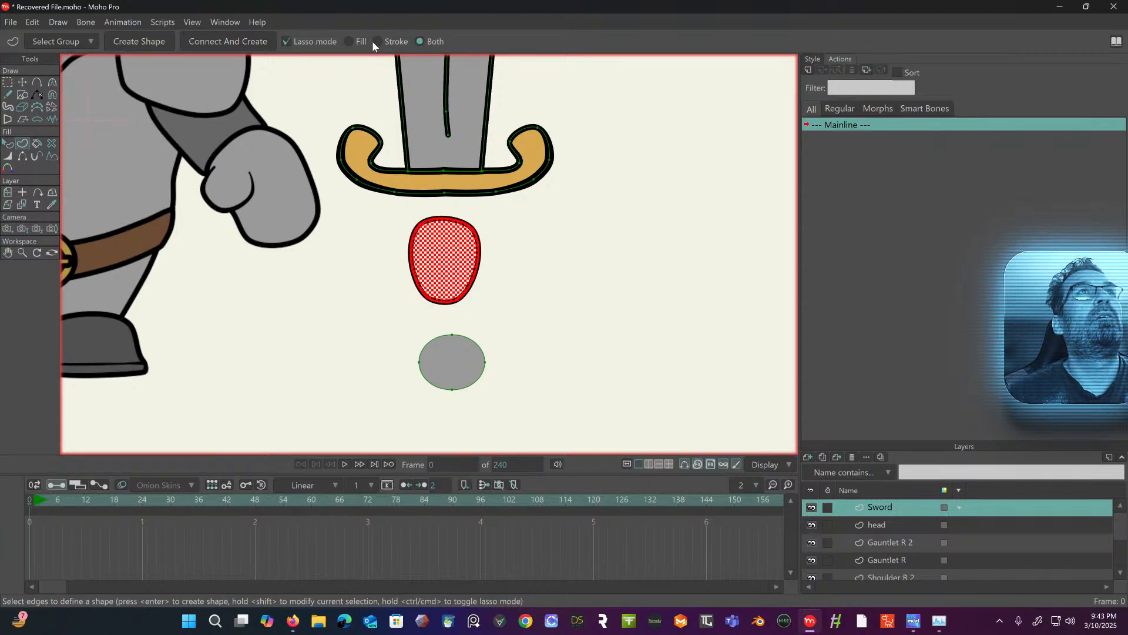
click(7, 144)
click(434, 225)
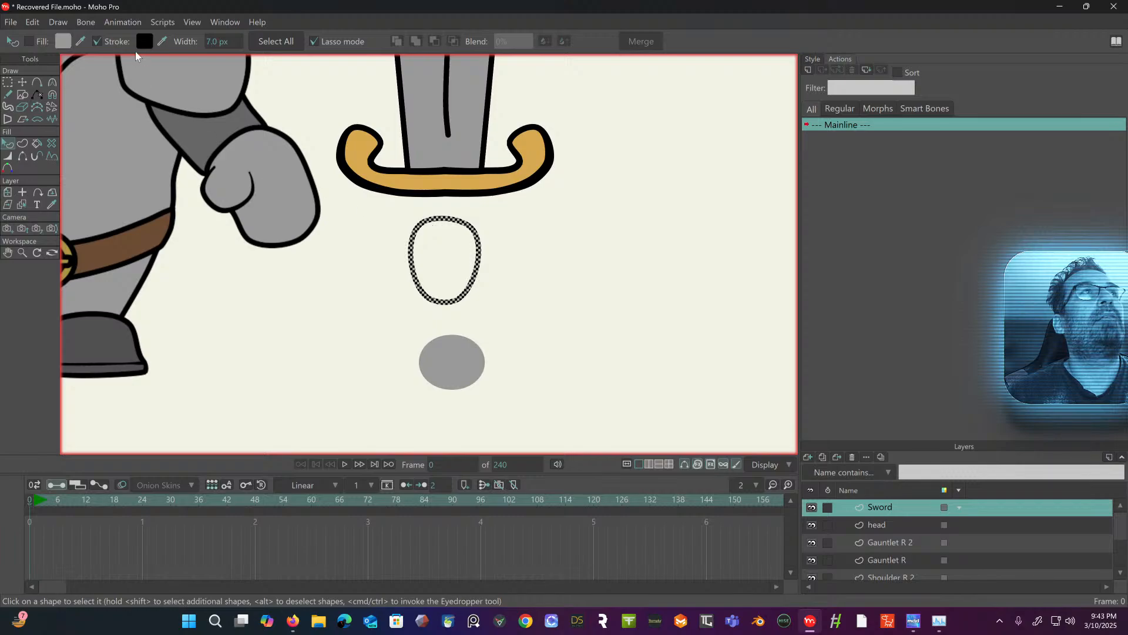
click(29, 41)
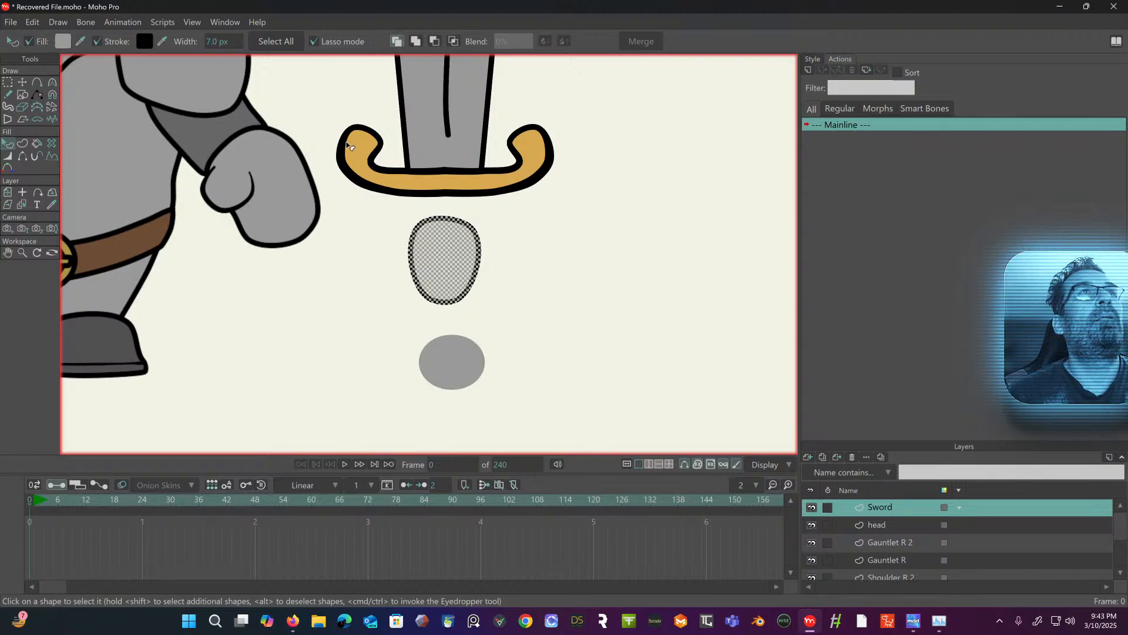
- Try the crossguard's gold as the grip's fill, and settle on the brown sampled from the knight's belt
scroll(348, 145, up, 1)
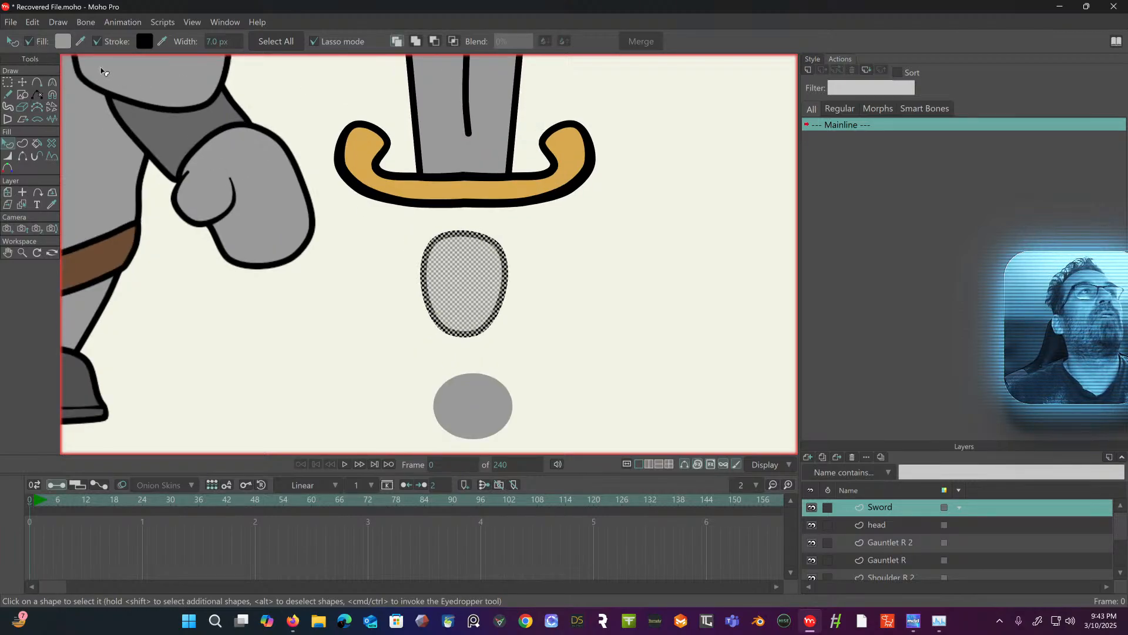
click(82, 41)
click(360, 156)
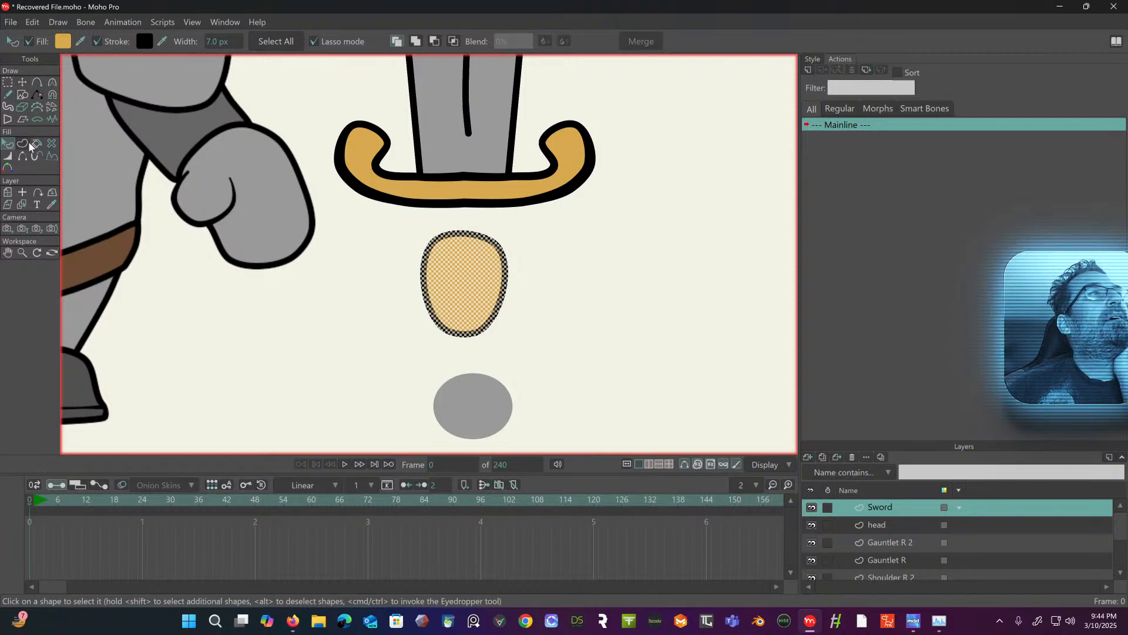
click(80, 41)
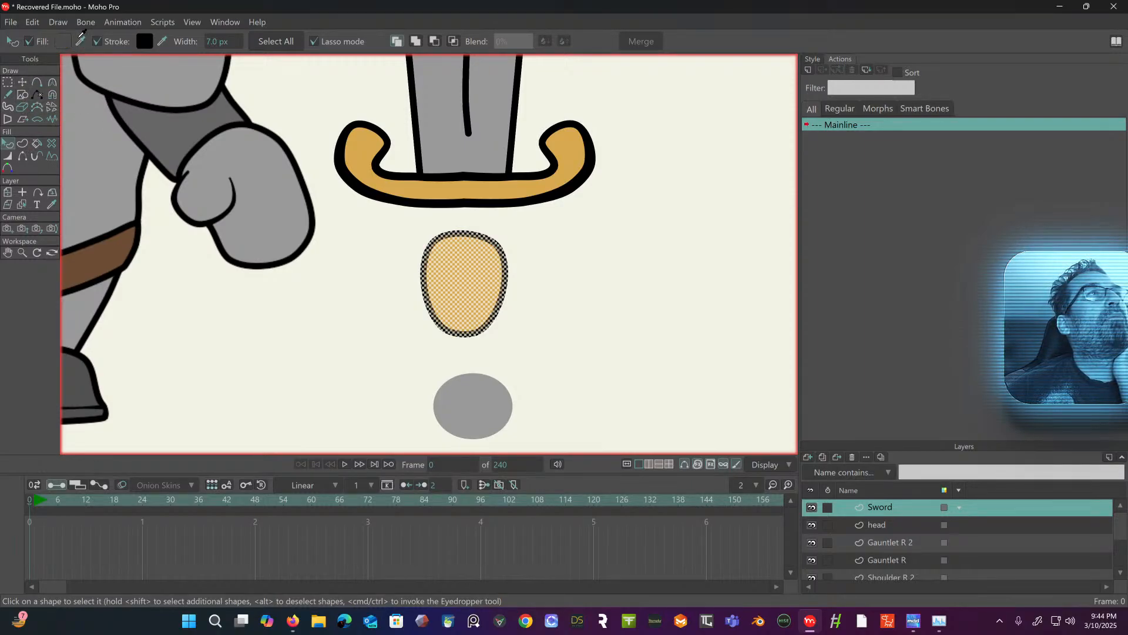
click(127, 241)
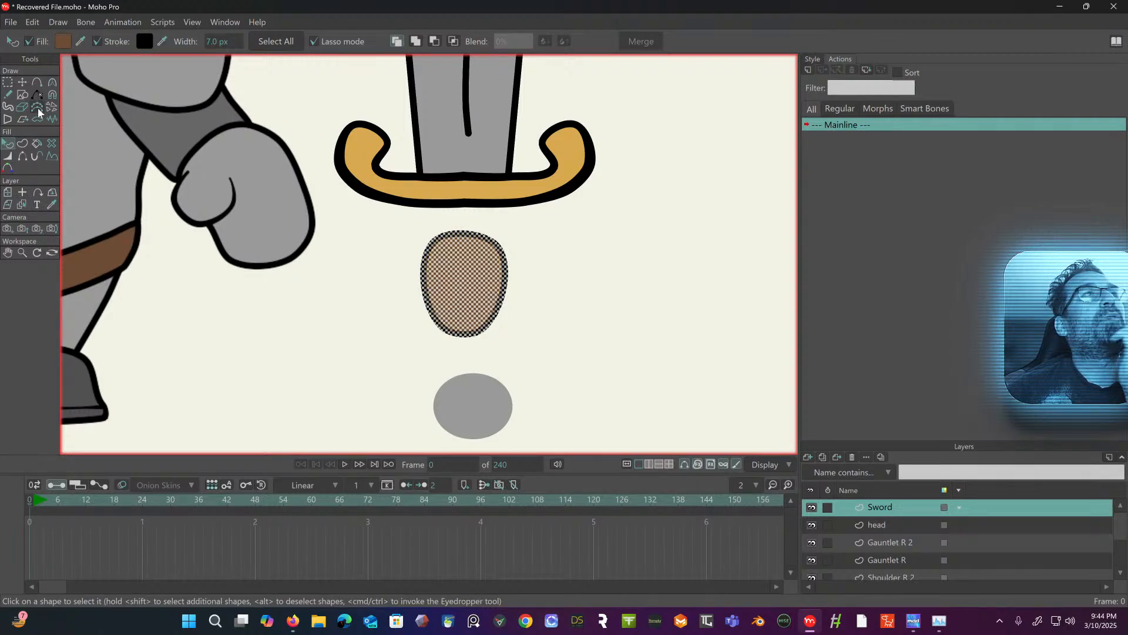
- Flatten the curvature of the grip's outline points, and move and reshape the grip so its upper edge overlaps the crossguard's underside
click(52, 83)
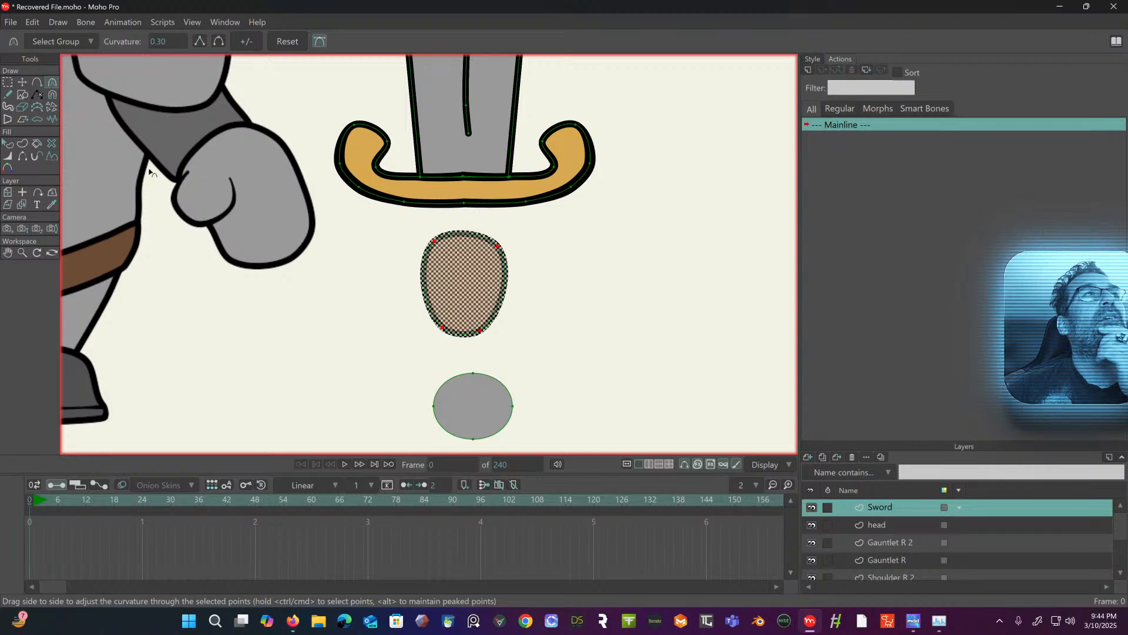
drag(500, 250, 317, 255)
click(24, 86)
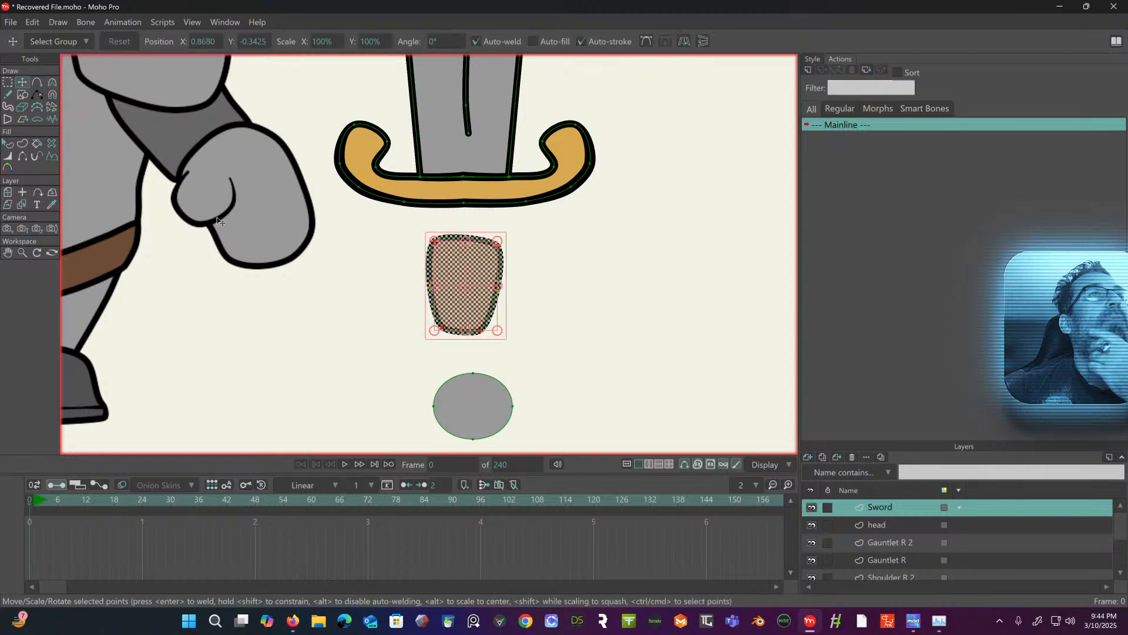
drag(239, 231, 227, 213)
drag(439, 271, 449, 253)
drag(504, 276, 477, 264)
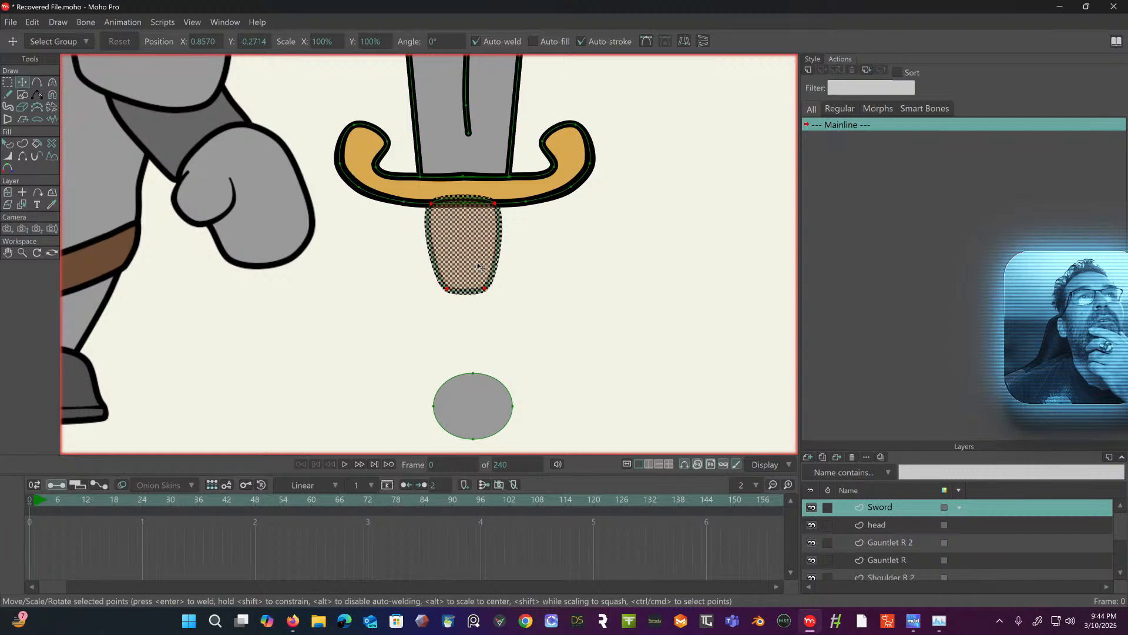
click(556, 271)
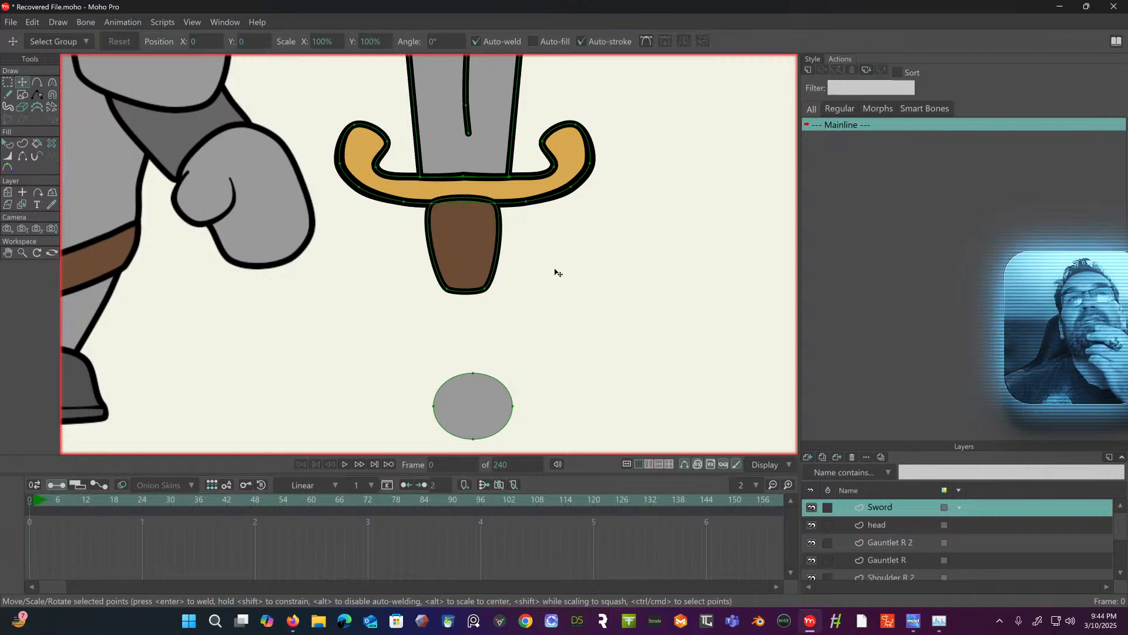
click(452, 235)
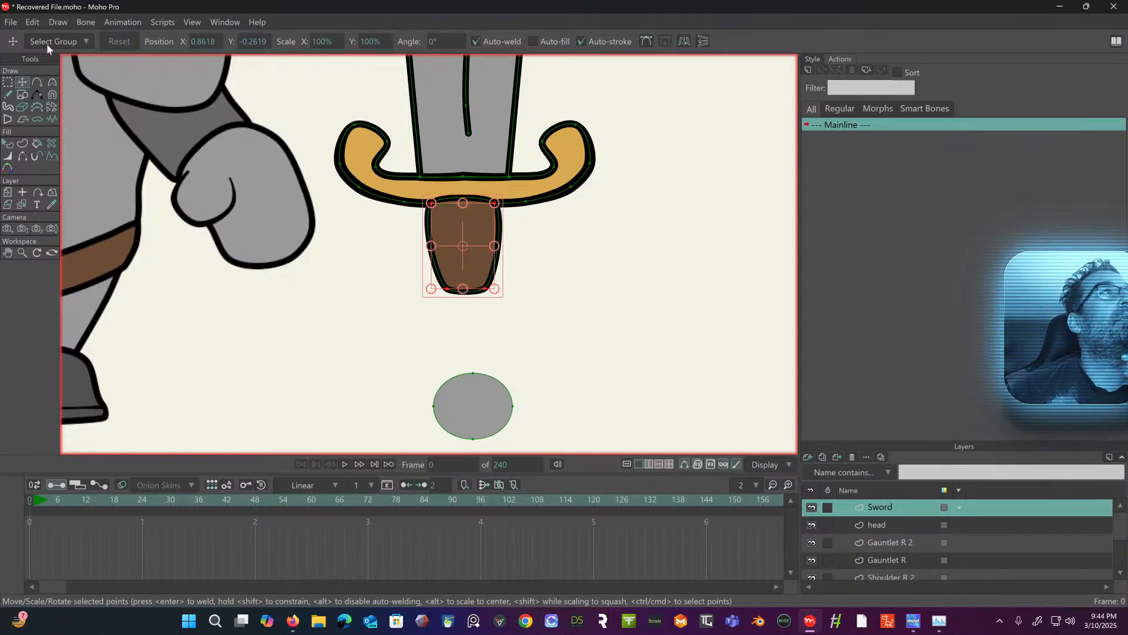
click(58, 23)
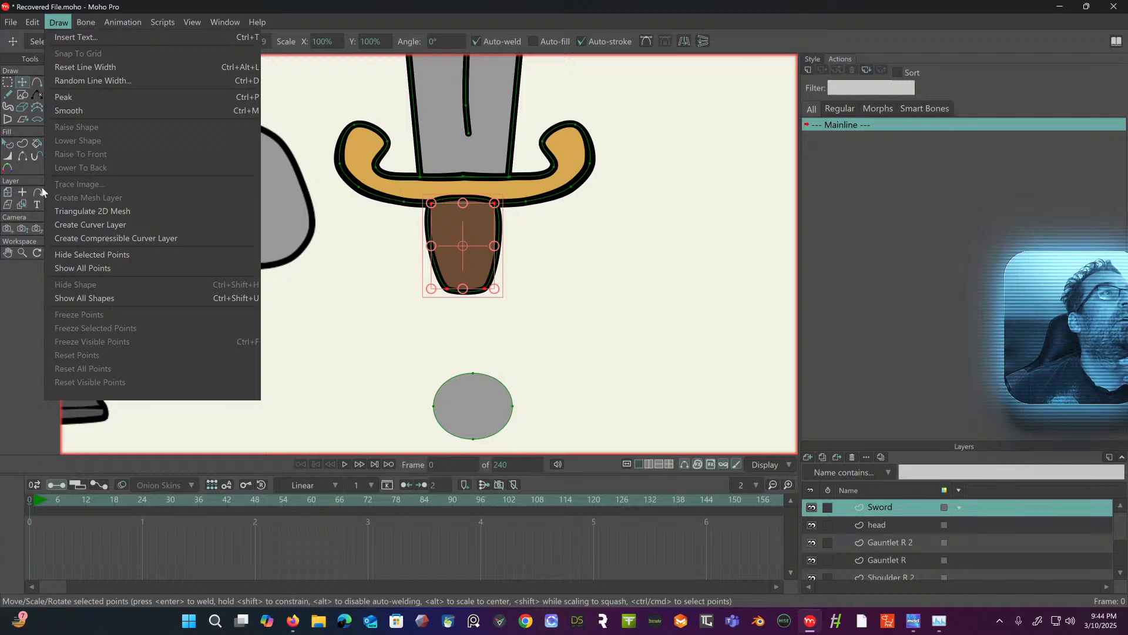
click(11, 143)
click(63, 25)
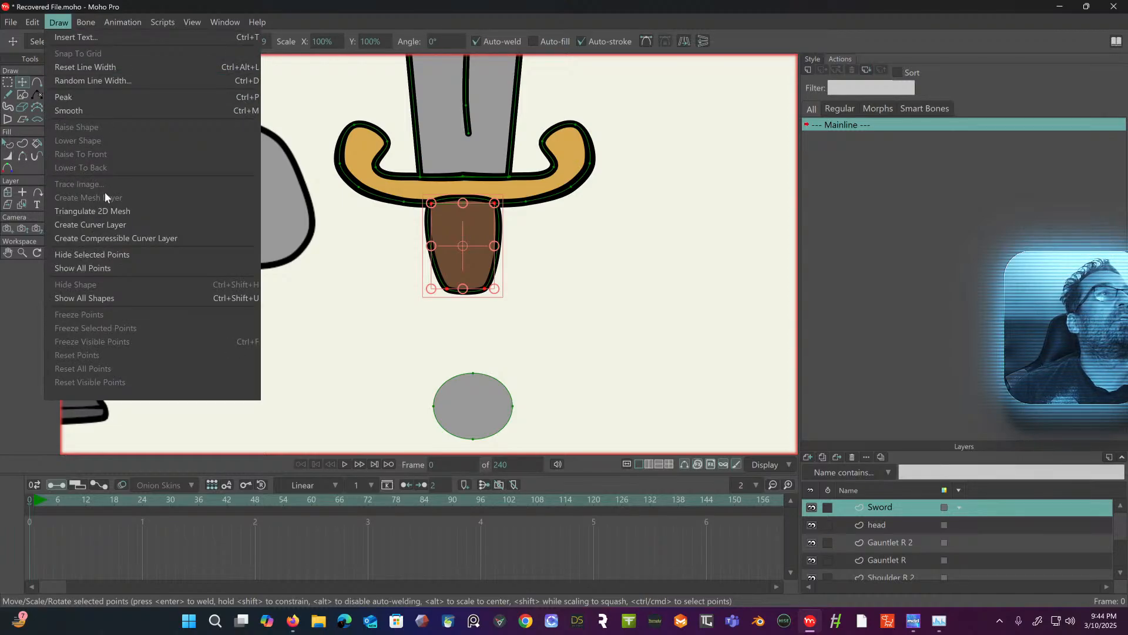
click(468, 212)
click(461, 214)
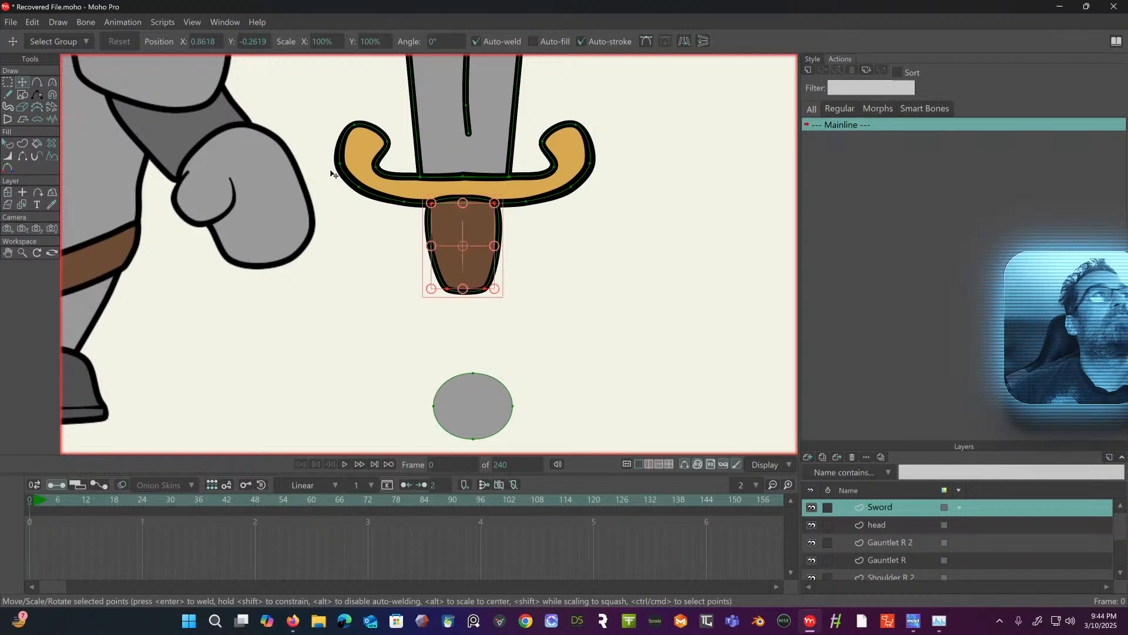
- Select the brown grip shape and lower it step by step, finally all the way to the back, behind the crossguard
click(9, 143)
click(465, 238)
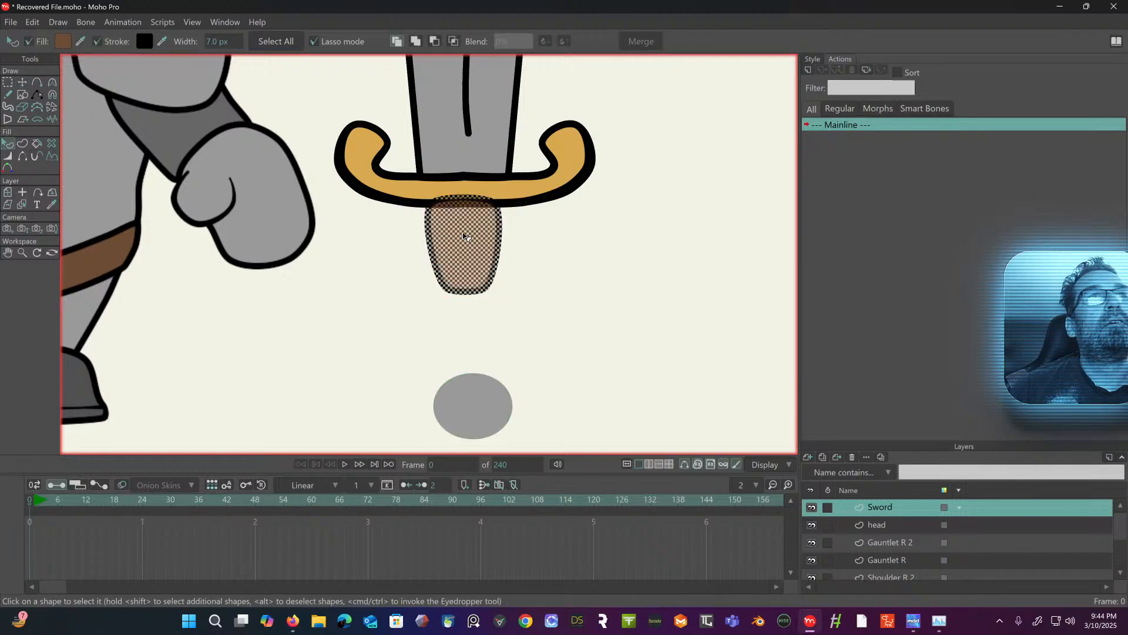
click(59, 22)
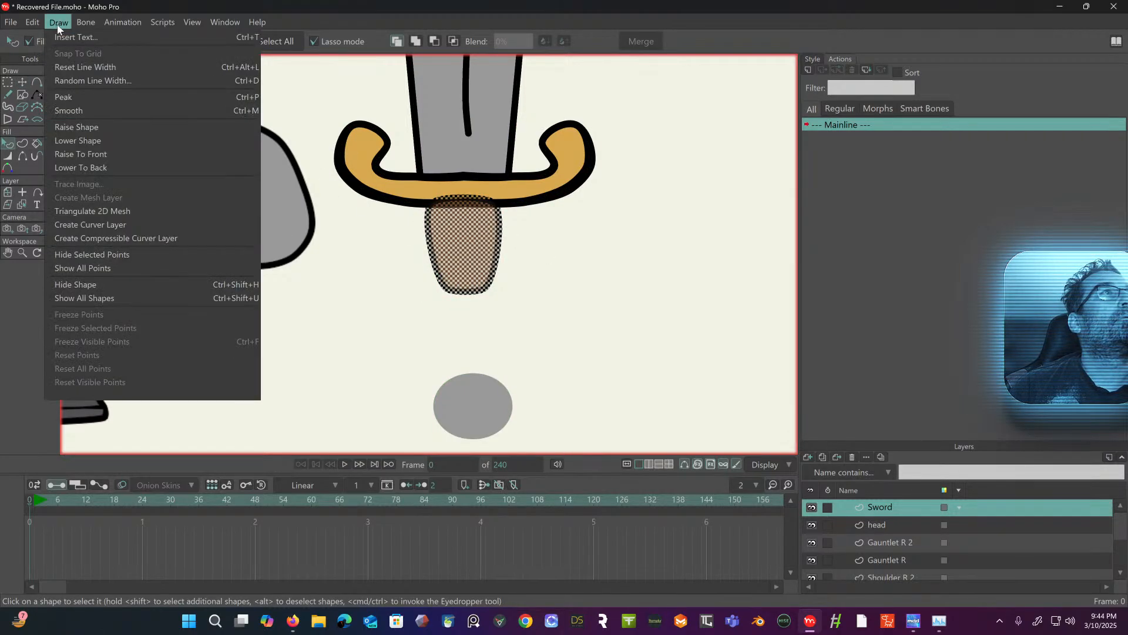
click(86, 143)
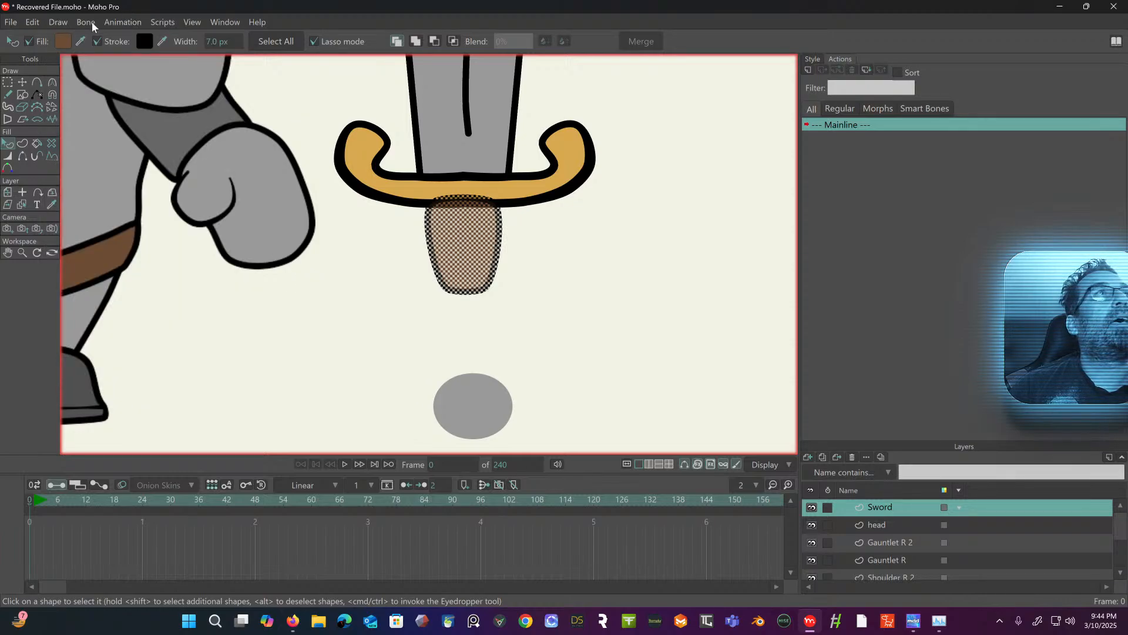
click(64, 24)
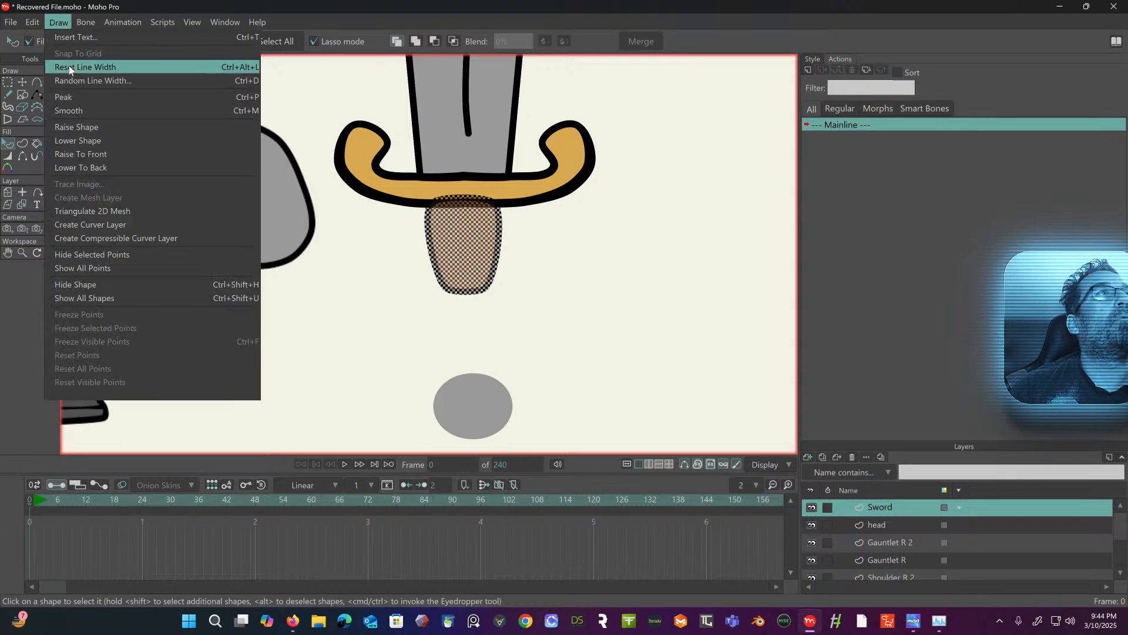
click(77, 140)
click(56, 22)
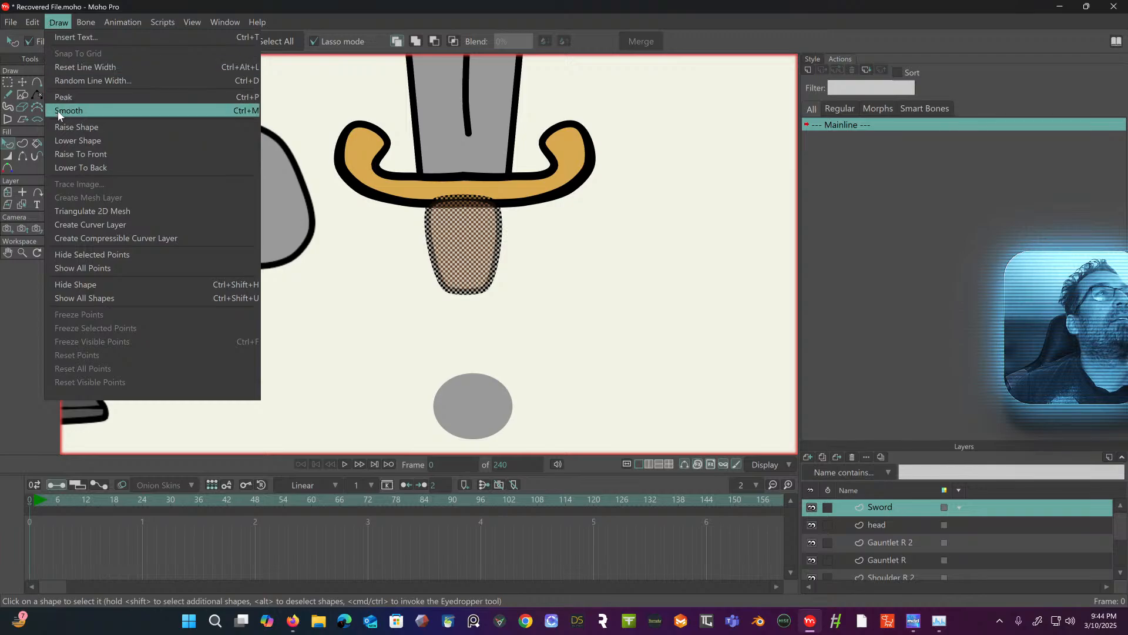
click(62, 142)
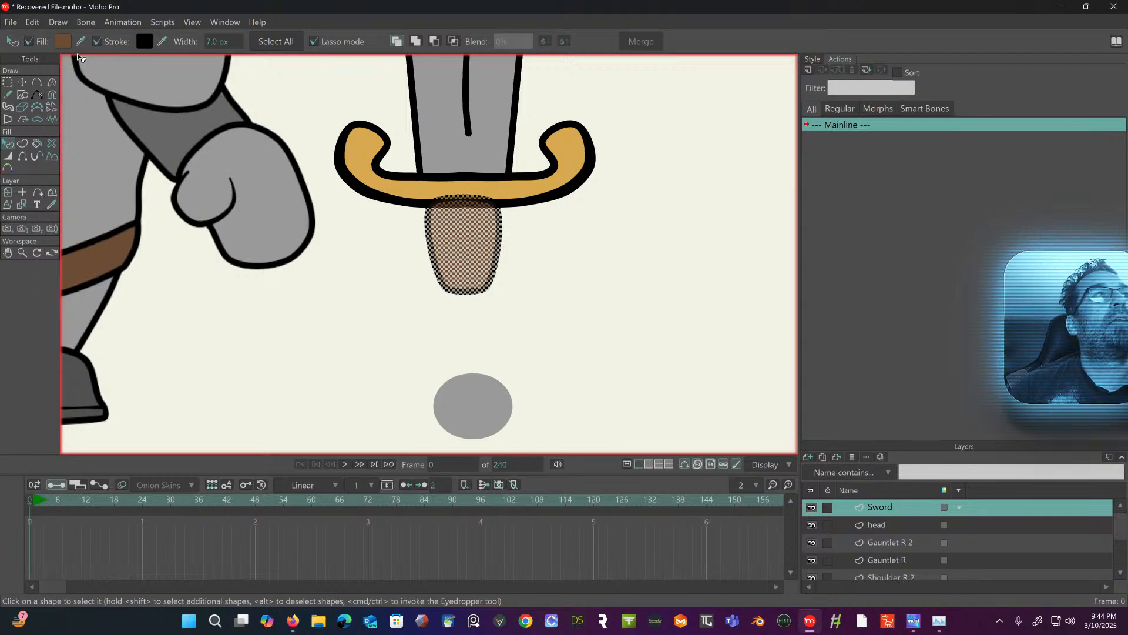
click(59, 22)
click(82, 168)
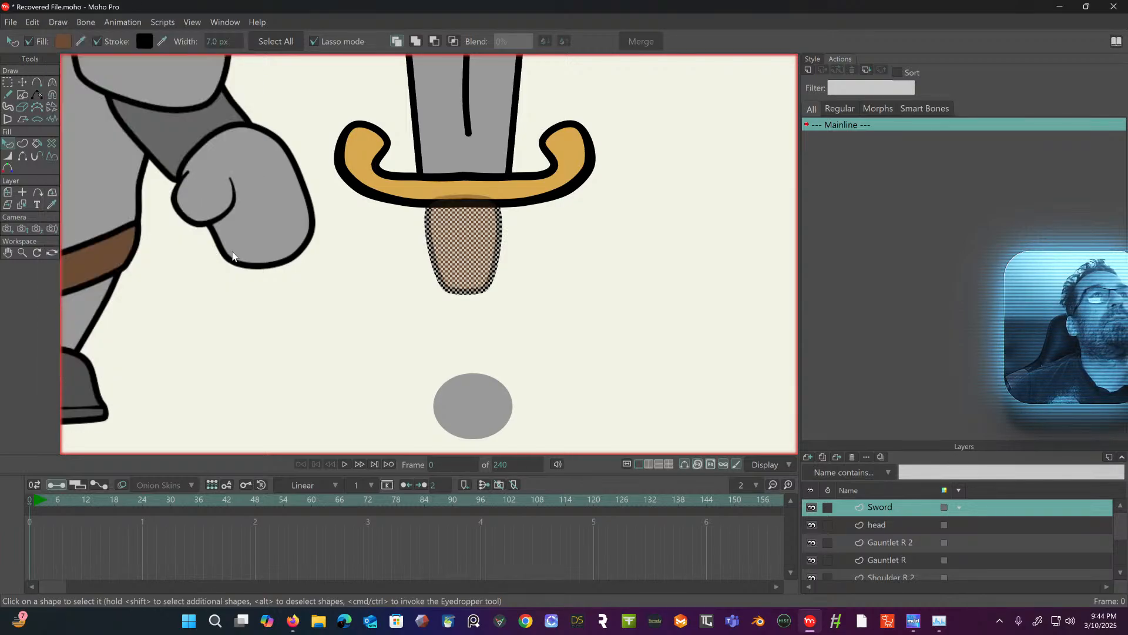
- Give the loose grey oval a black stroke and move it to the lower end of the sword's grip as a pommel
click(319, 275)
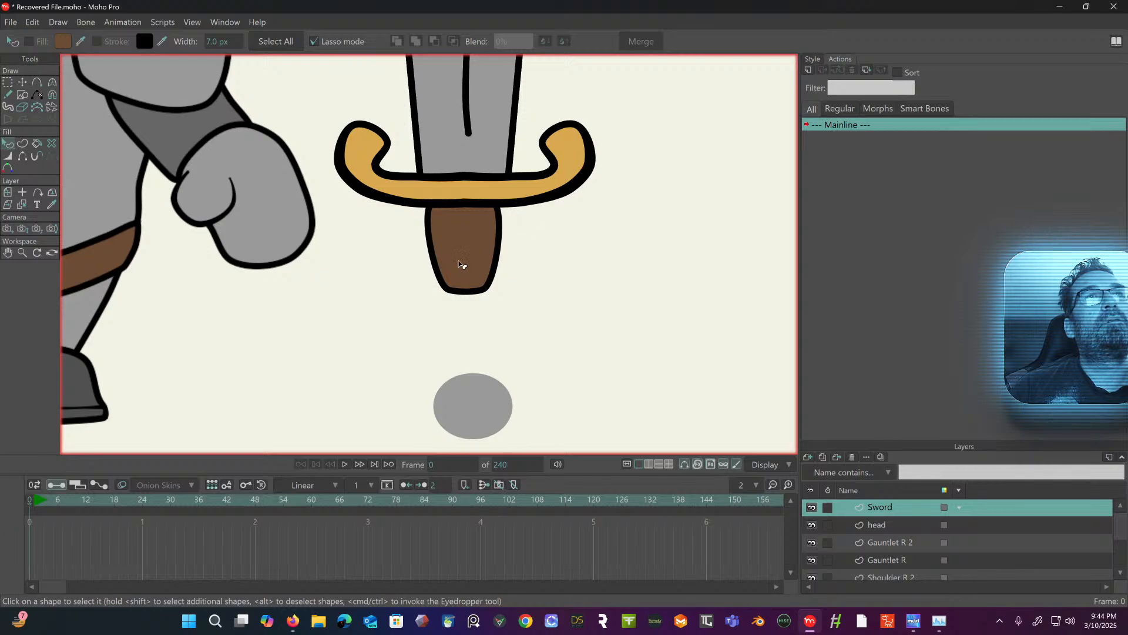
click(474, 401)
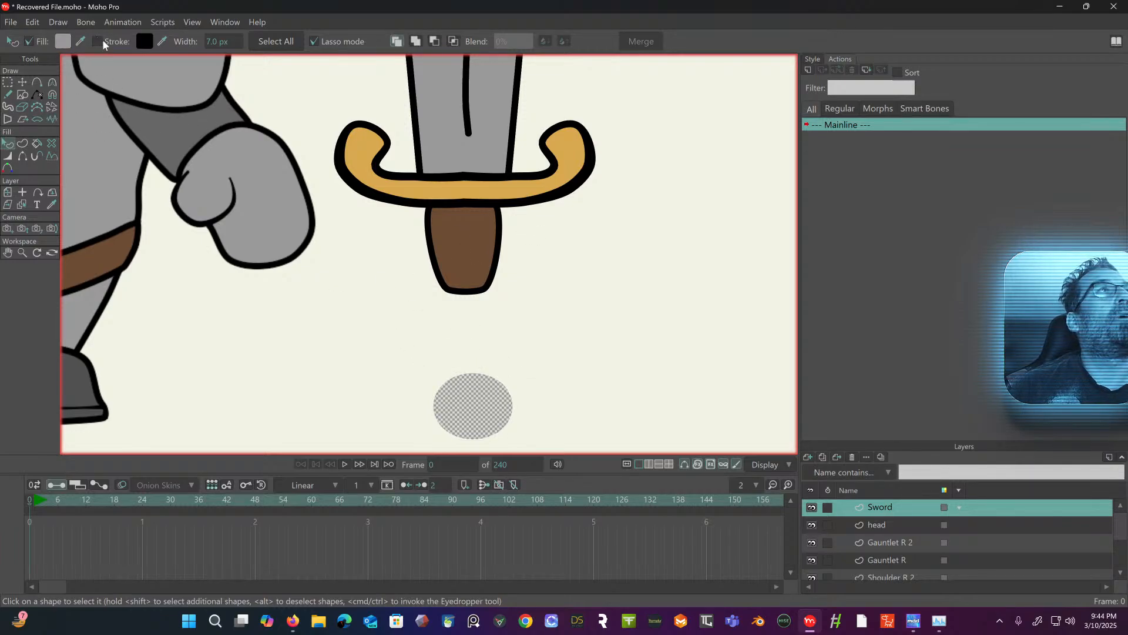
click(22, 83)
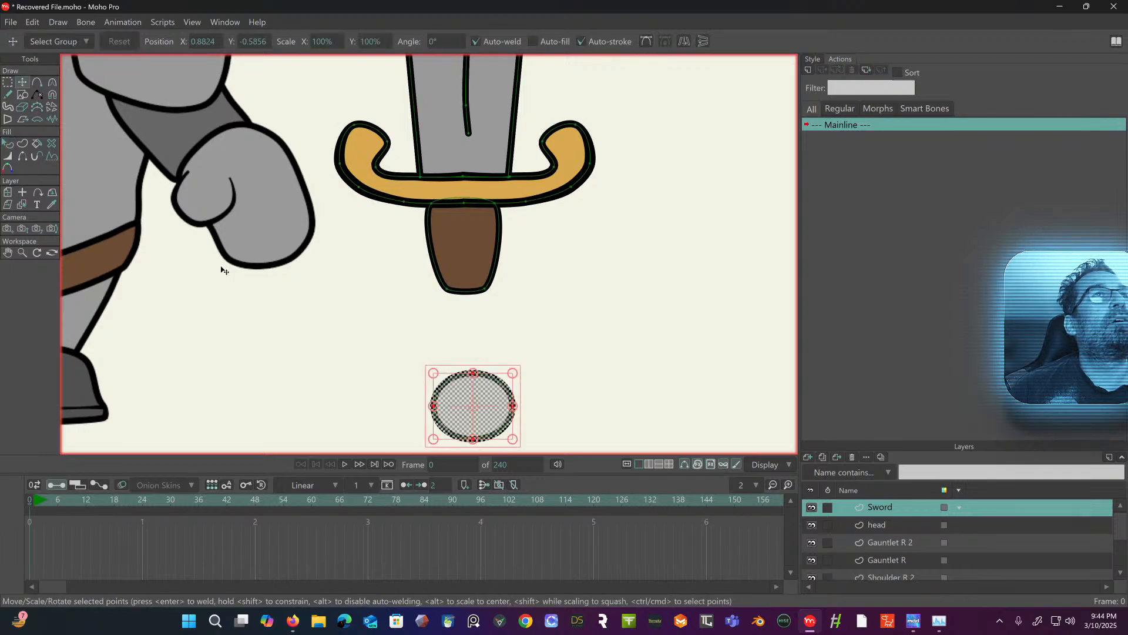
drag(480, 396, 472, 303)
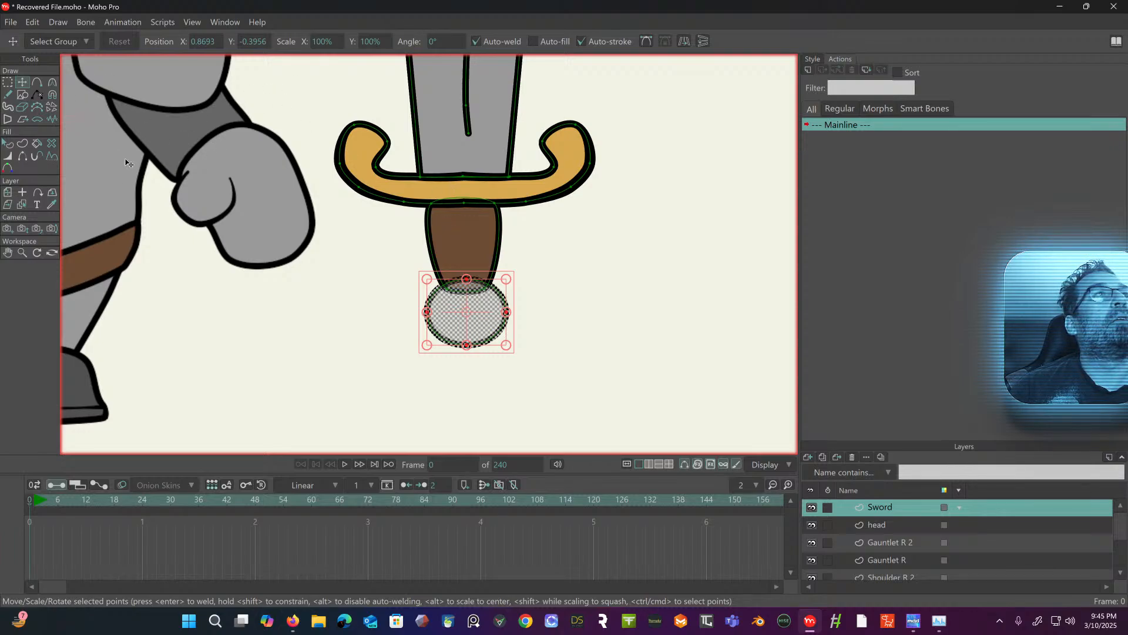
- Fill the pommel with the gold colour sampled from the sword's crossguard
click(9, 143)
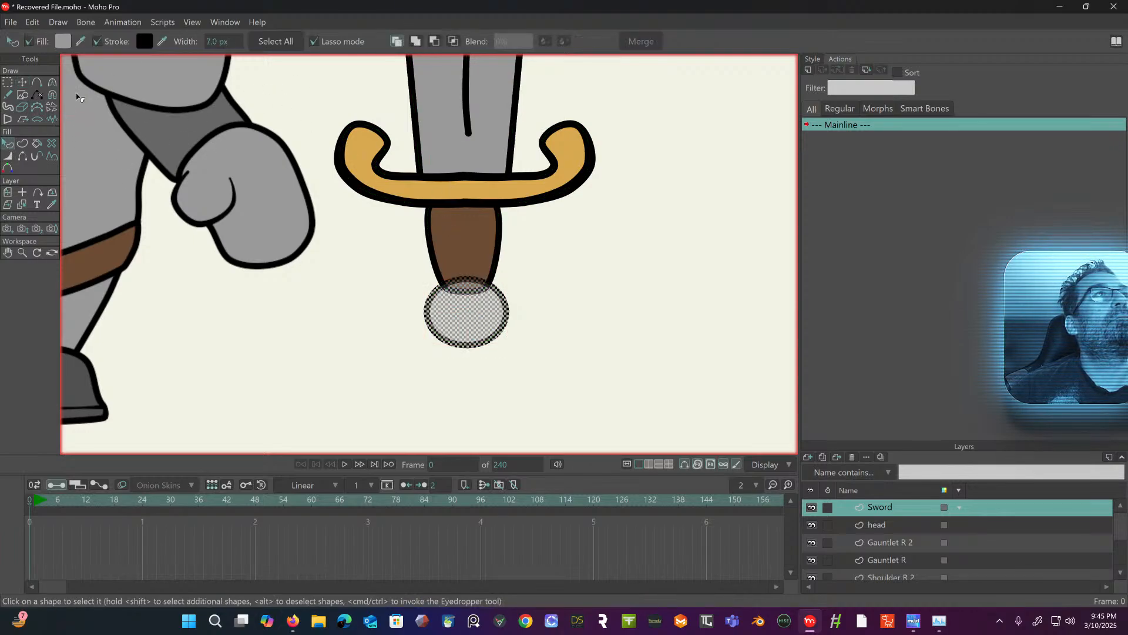
click(81, 42)
click(338, 148)
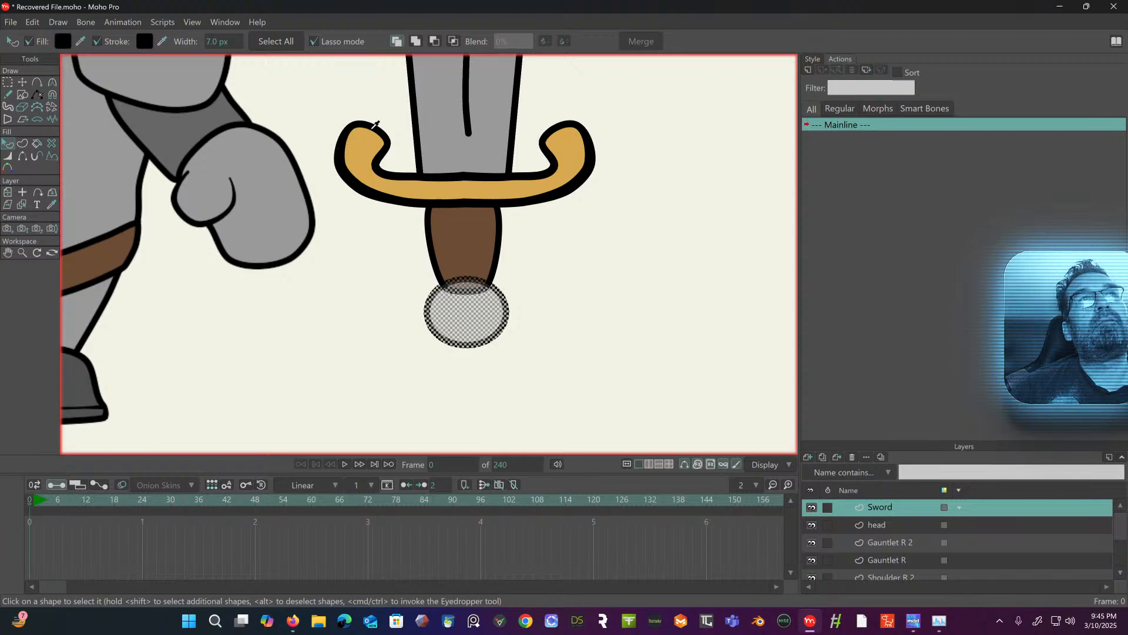
click(363, 136)
click(341, 82)
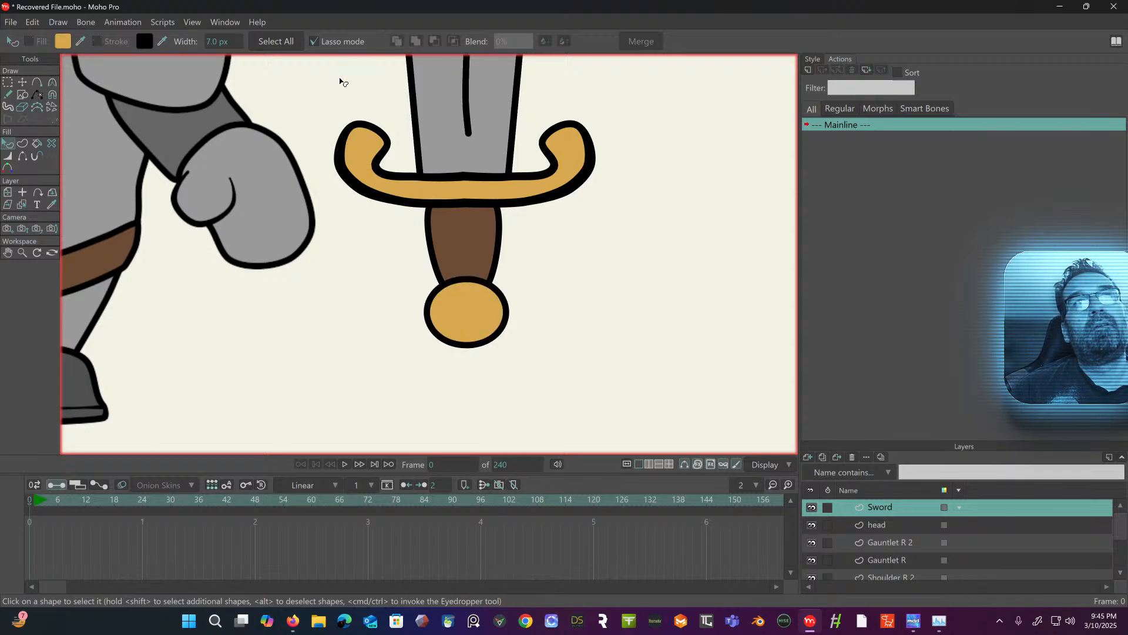
scroll(340, 82, down, 3)
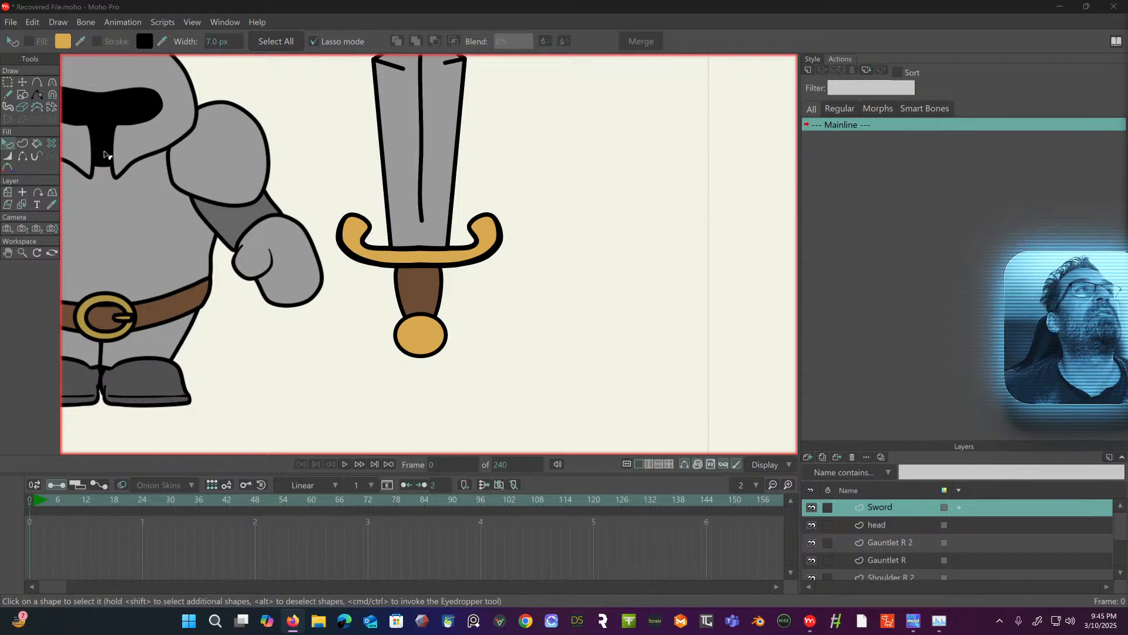
click(8, 84)
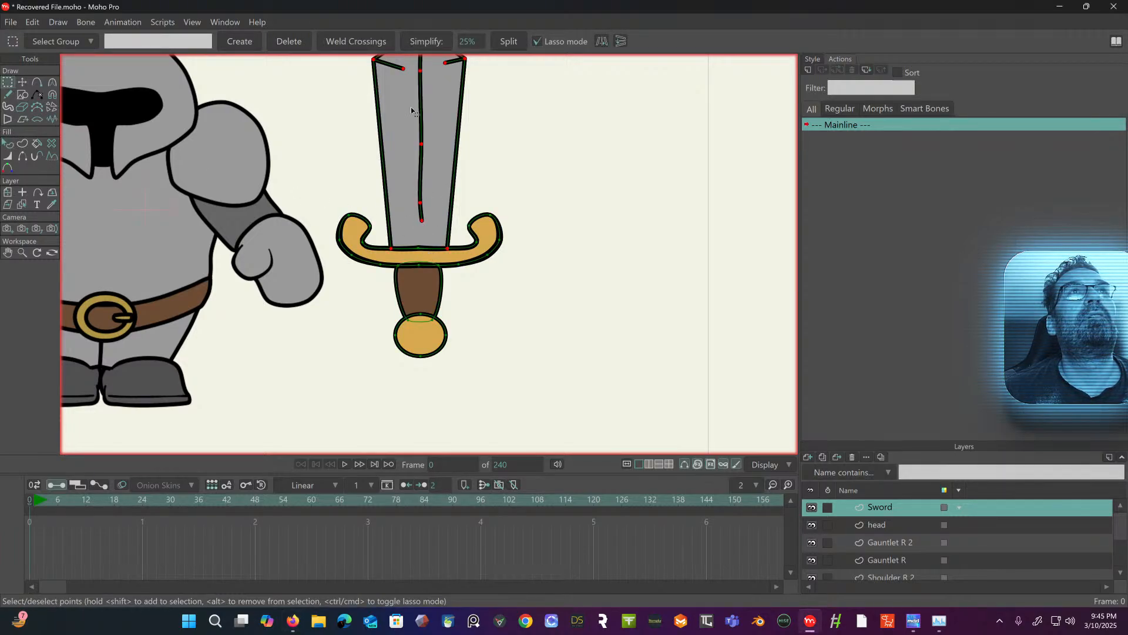
shift+click(374, 252)
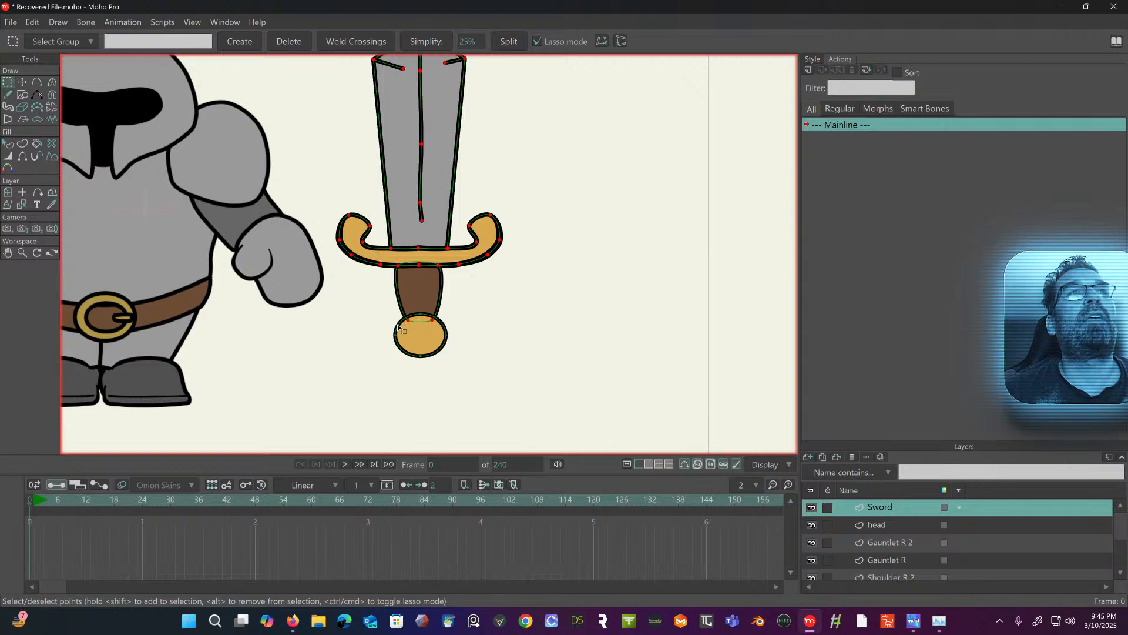
scroll(472, 241, up, 1)
scroll(472, 242, up, 2)
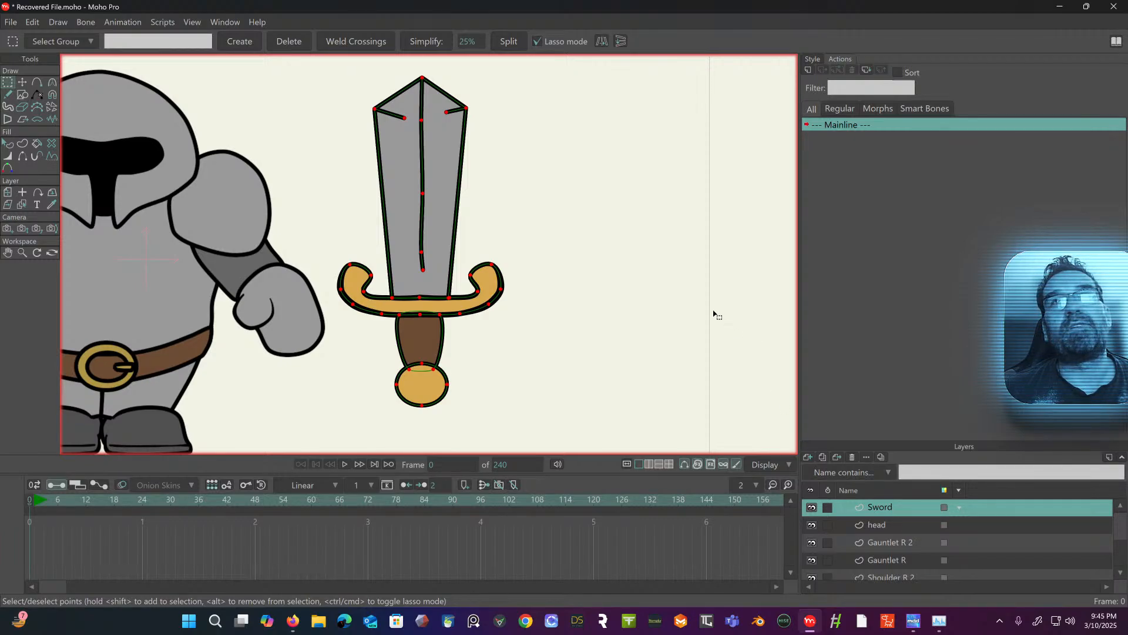
click(680, 310)
- Set the Sword layer's origin on the grip and rotate the layer to about -11.3°
scroll(680, 310, down, 3)
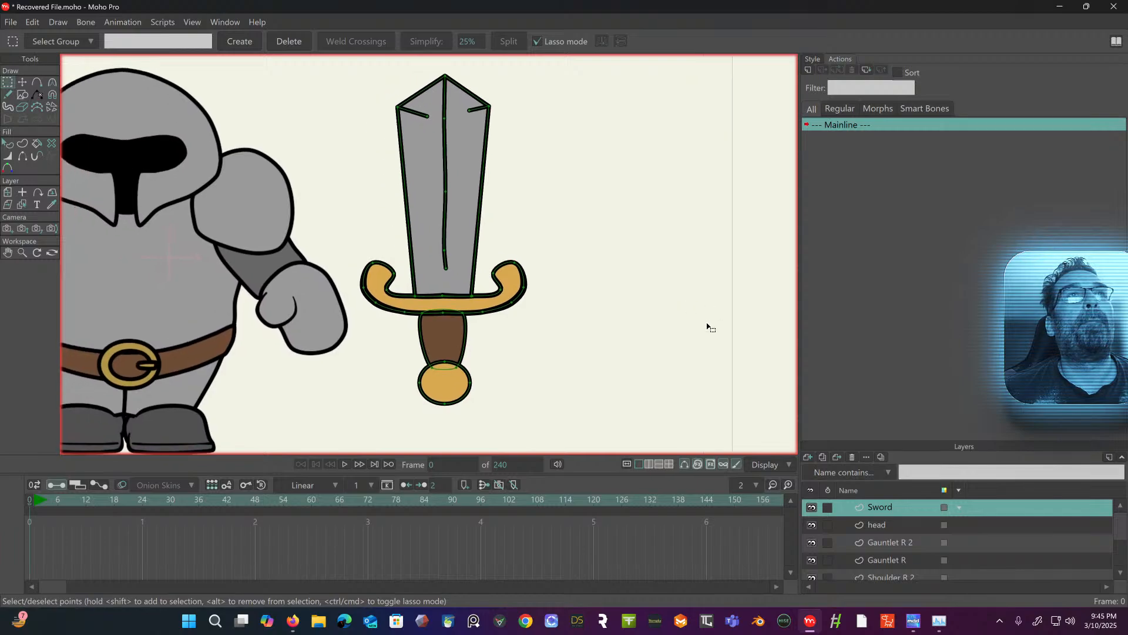
drag(689, 324, 658, 298)
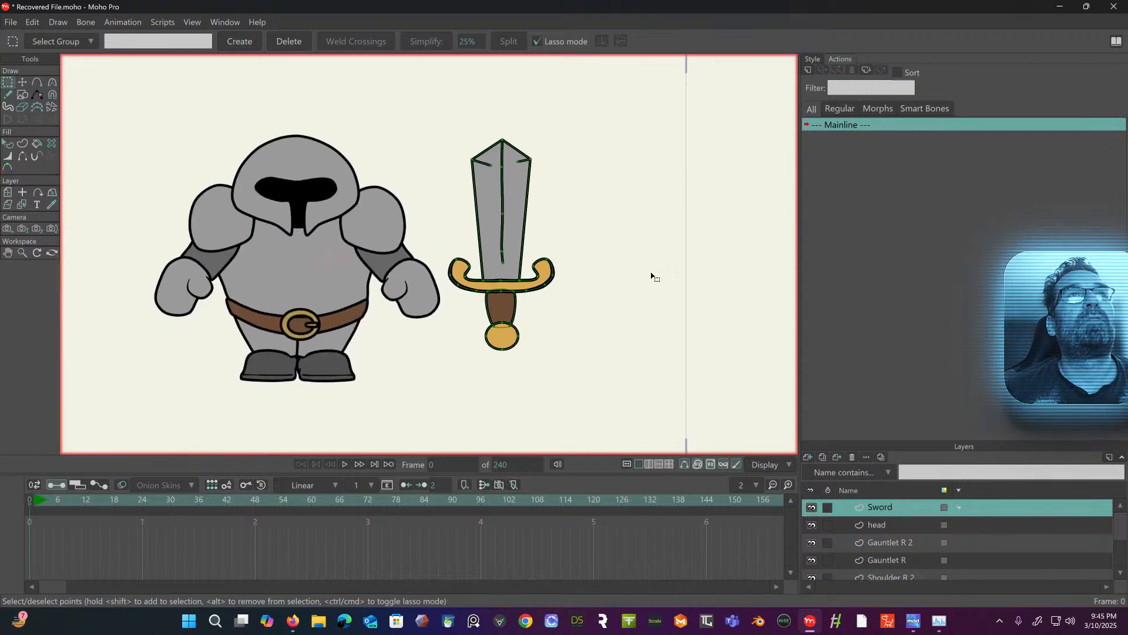
click(7, 193)
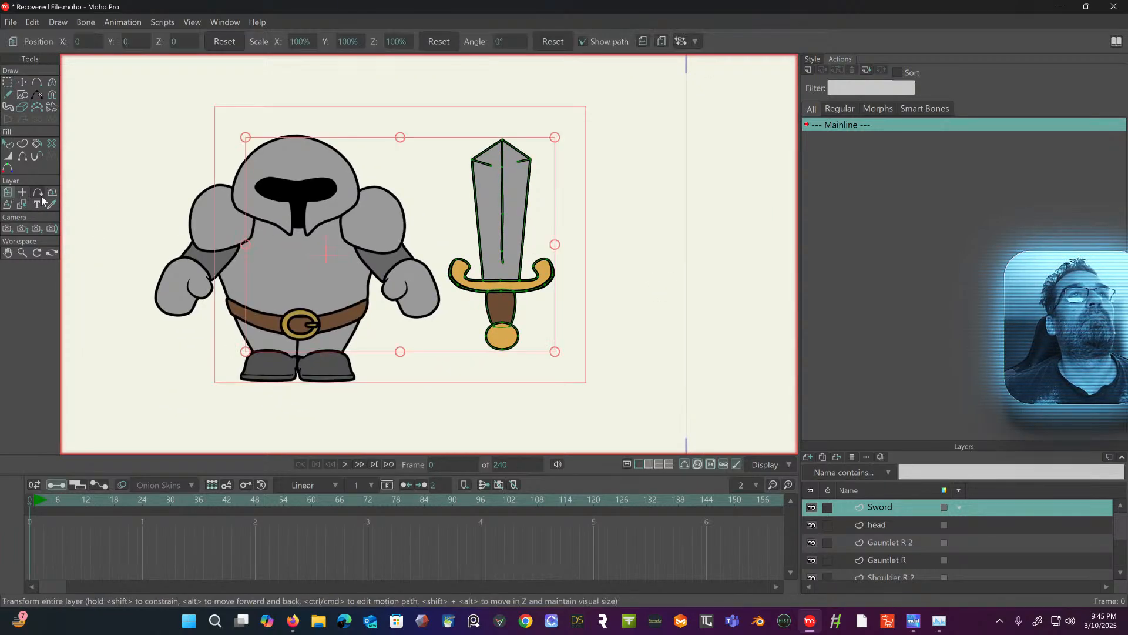
click(23, 192)
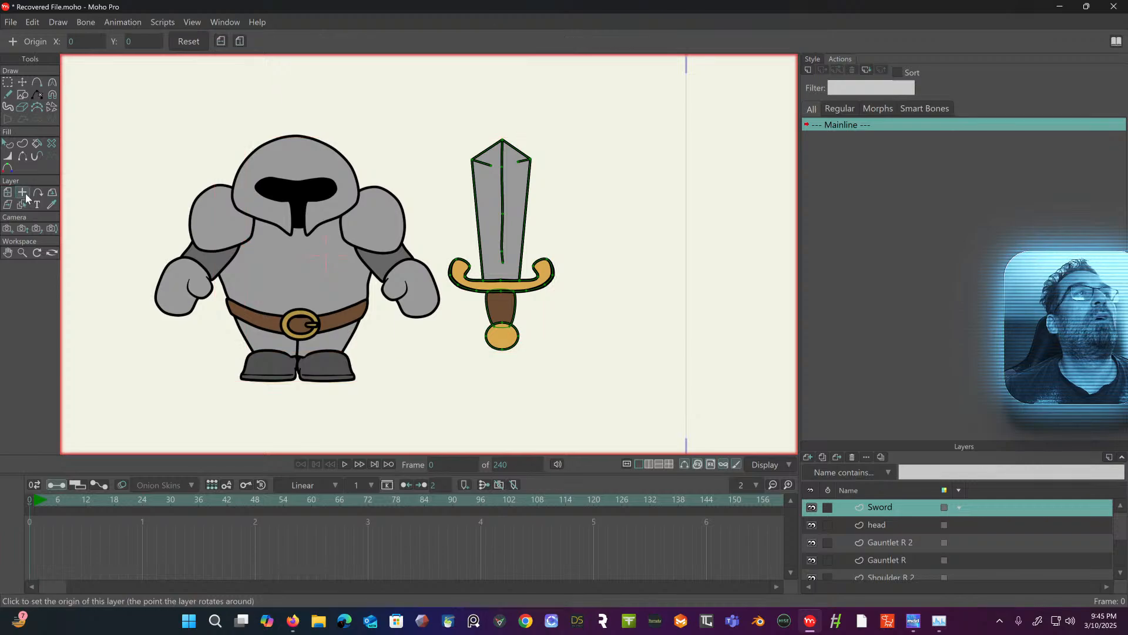
click(501, 300)
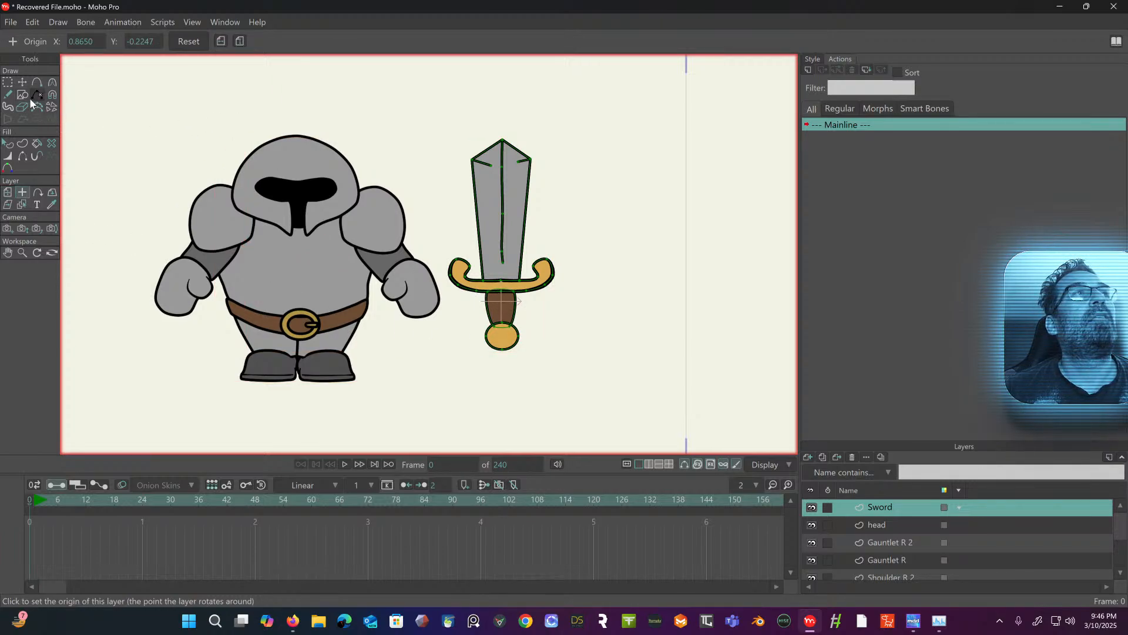
click(8, 194)
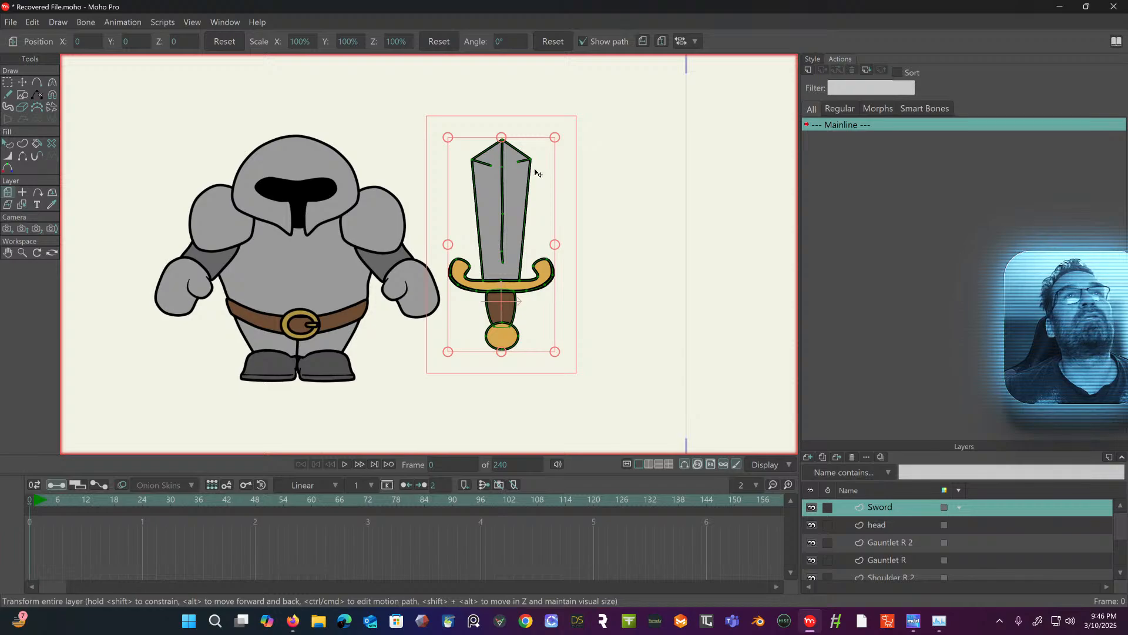
drag(566, 172, 576, 209)
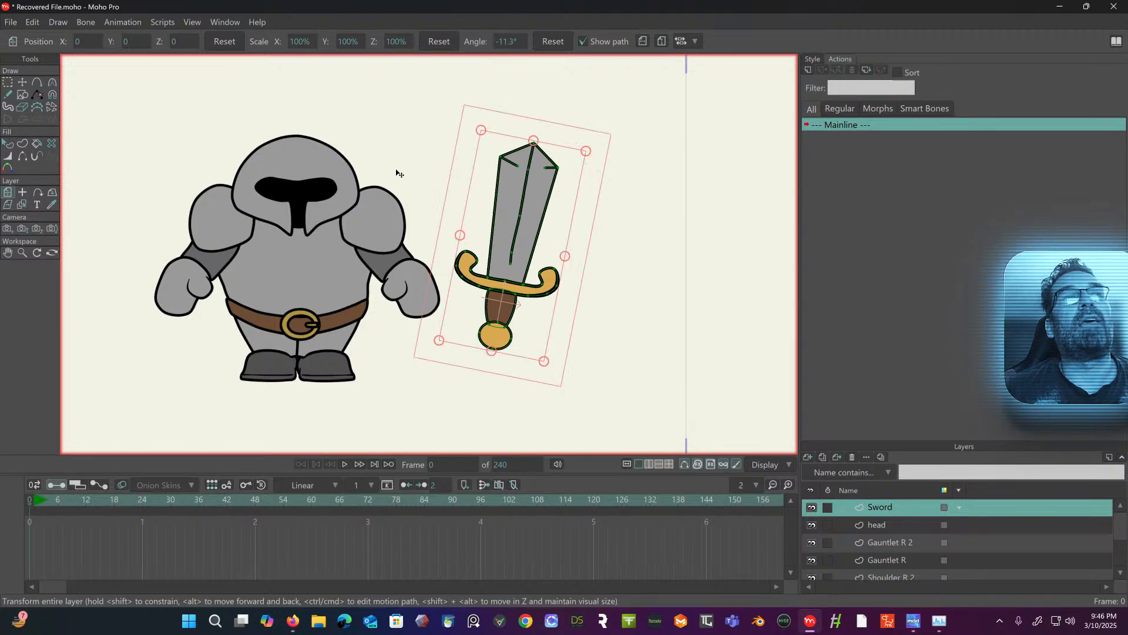
- Draw a large filled oval over the knight's hand on the side away from the sword and give it a black stroke
click(7, 83)
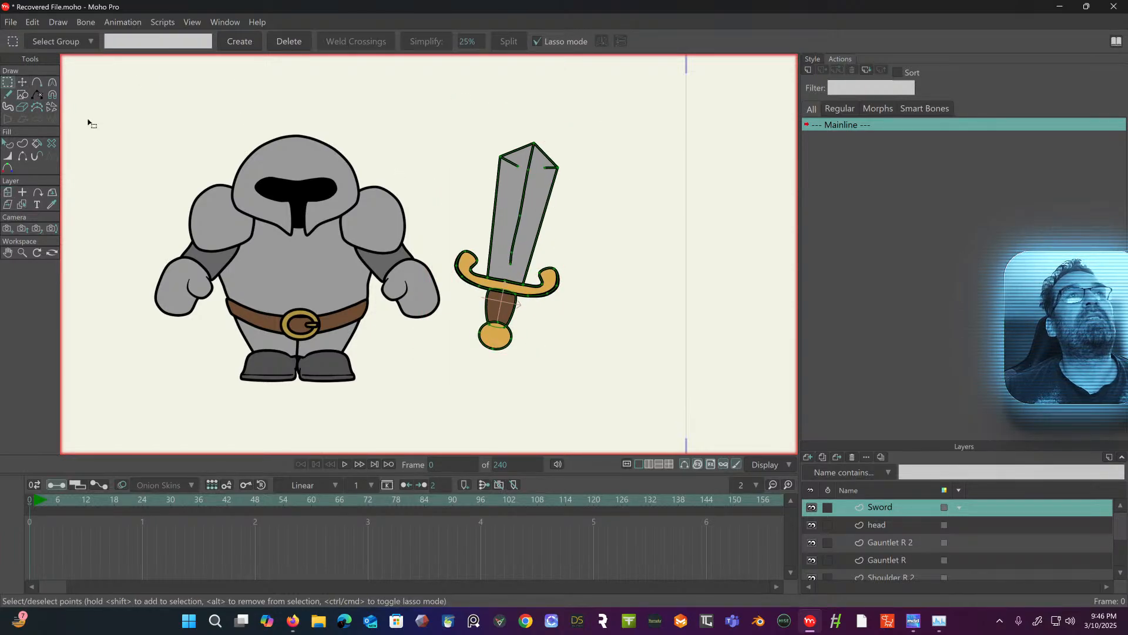
drag(110, 149, 207, 113)
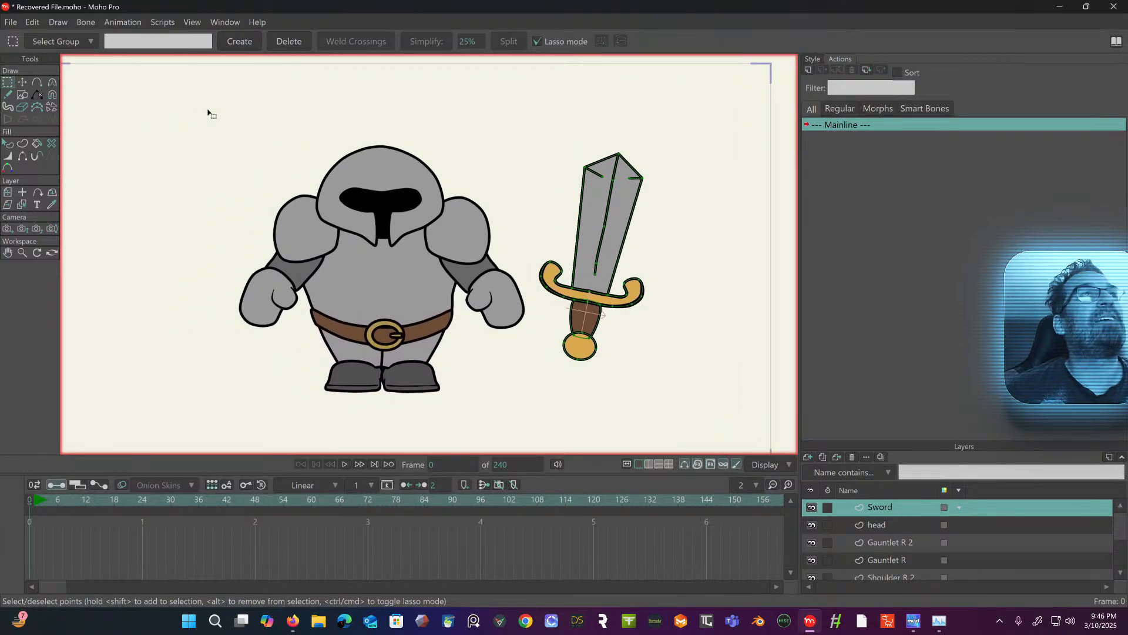
click(23, 95)
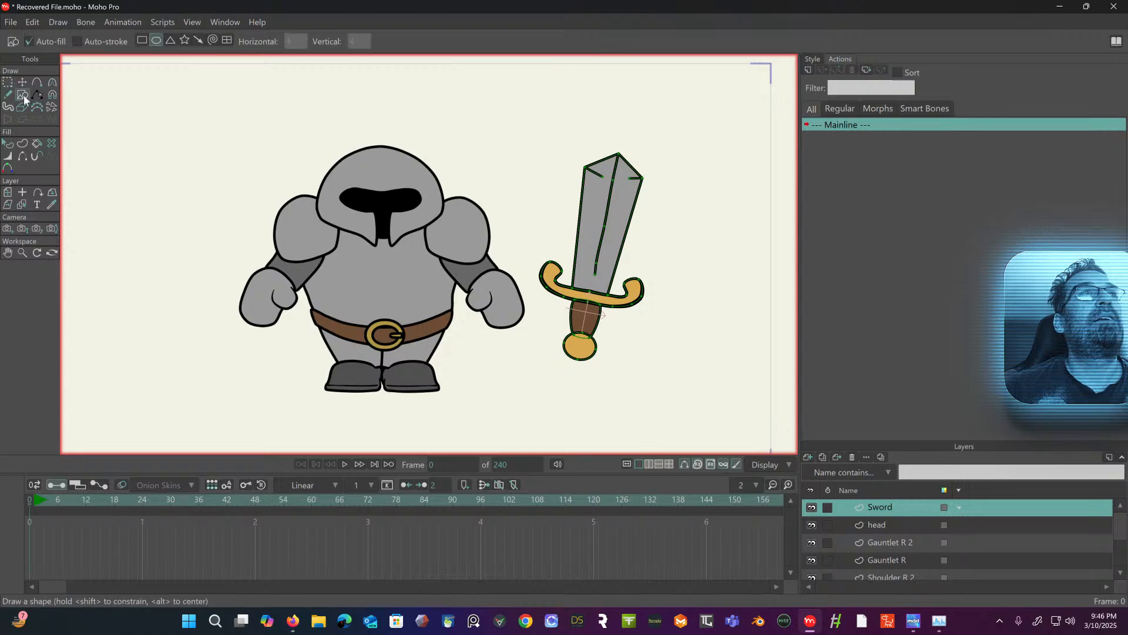
drag(157, 176, 271, 347)
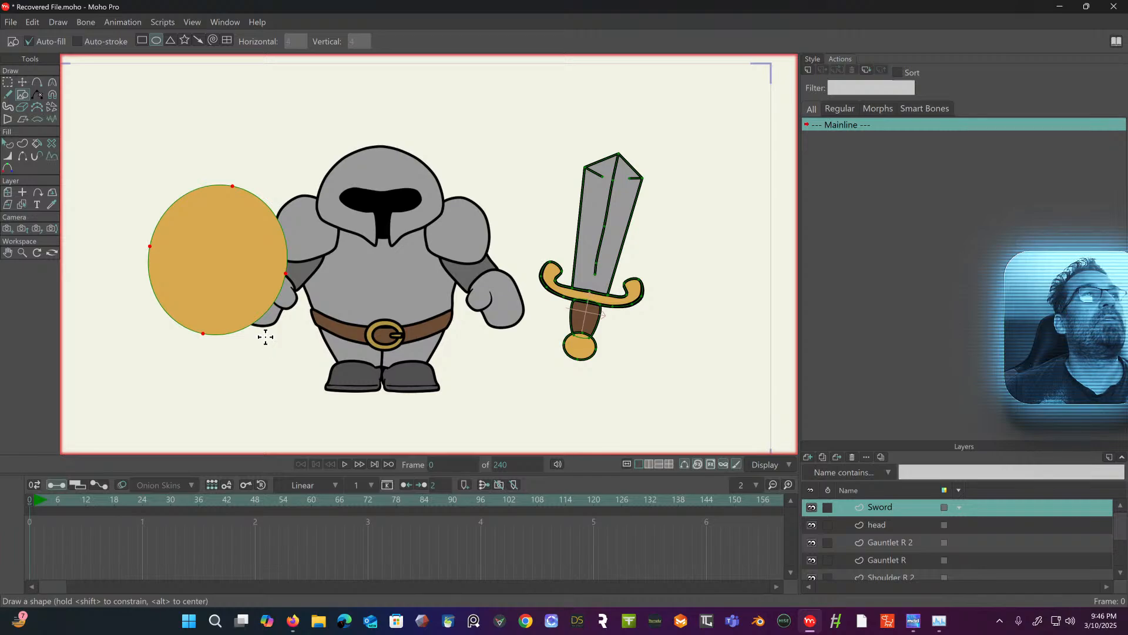
click(8, 144)
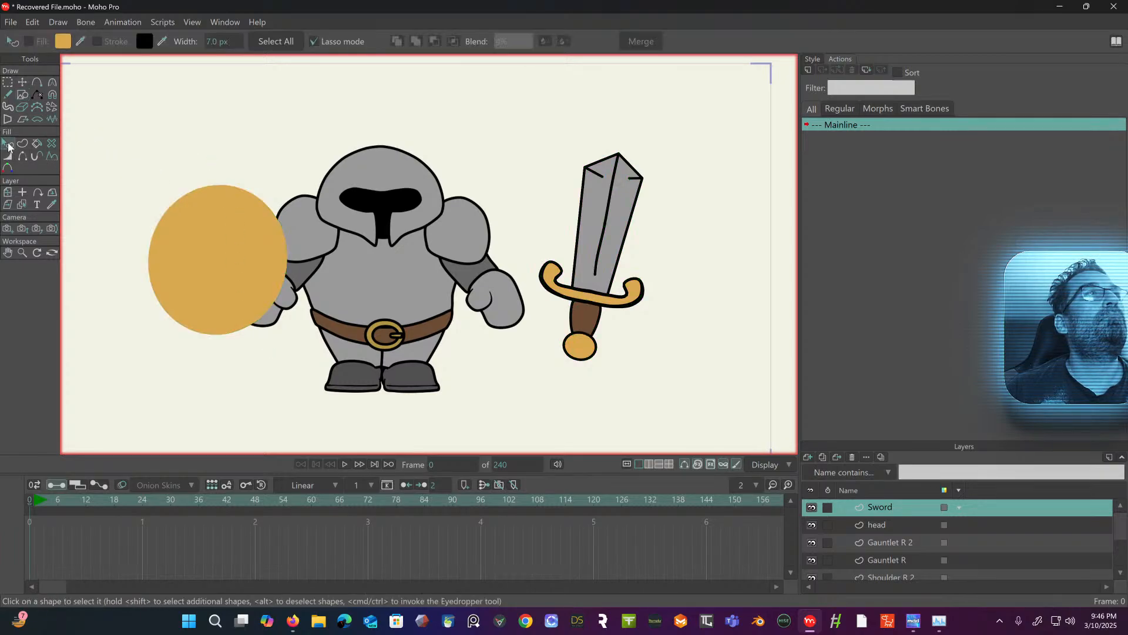
click(215, 263)
click(98, 41)
- Set the large oval's fill colour to #815623
click(64, 40)
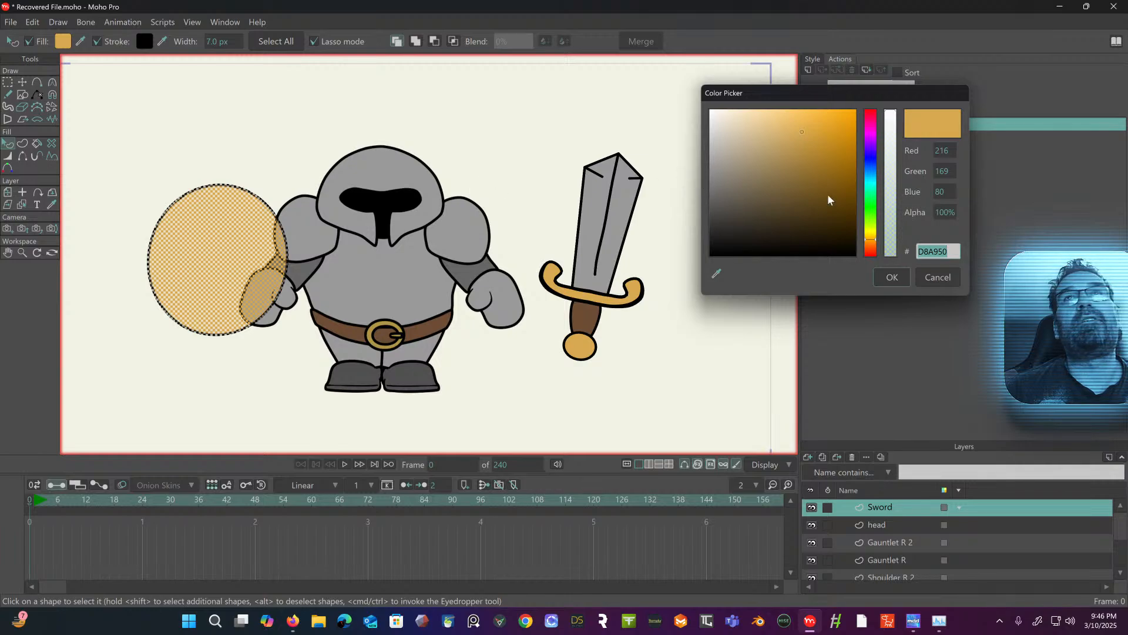
click(788, 198)
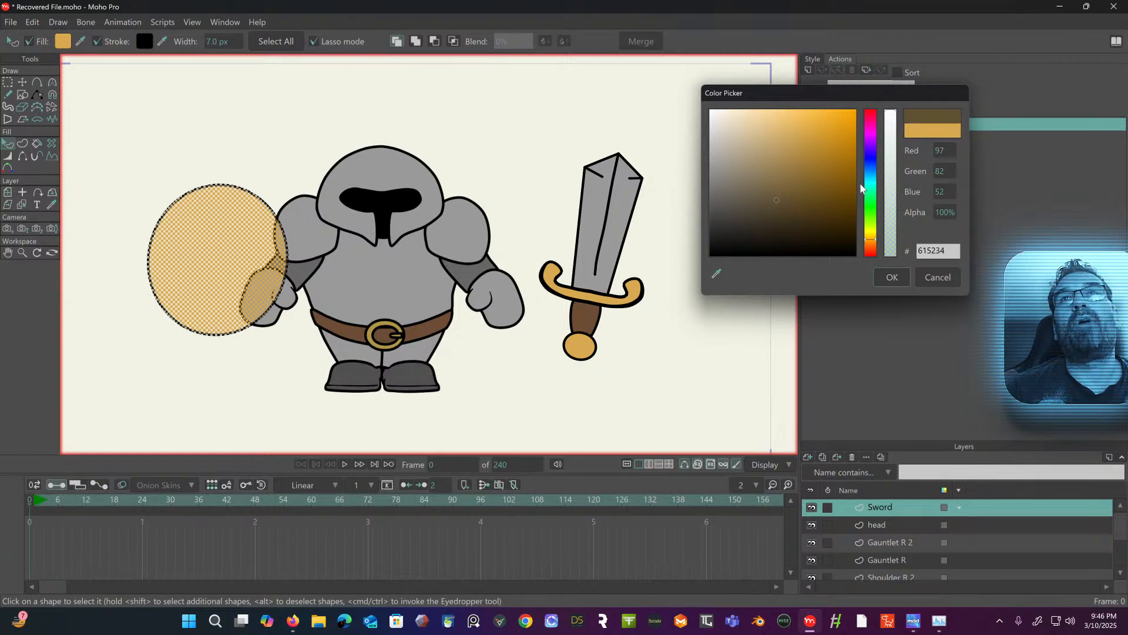
click(872, 238)
mouse_move(777, 194)
mouse_down()
mouse_move(780, 179)
mouse_move(815, 181)
mouse_up()
drag(869, 237, 870, 243)
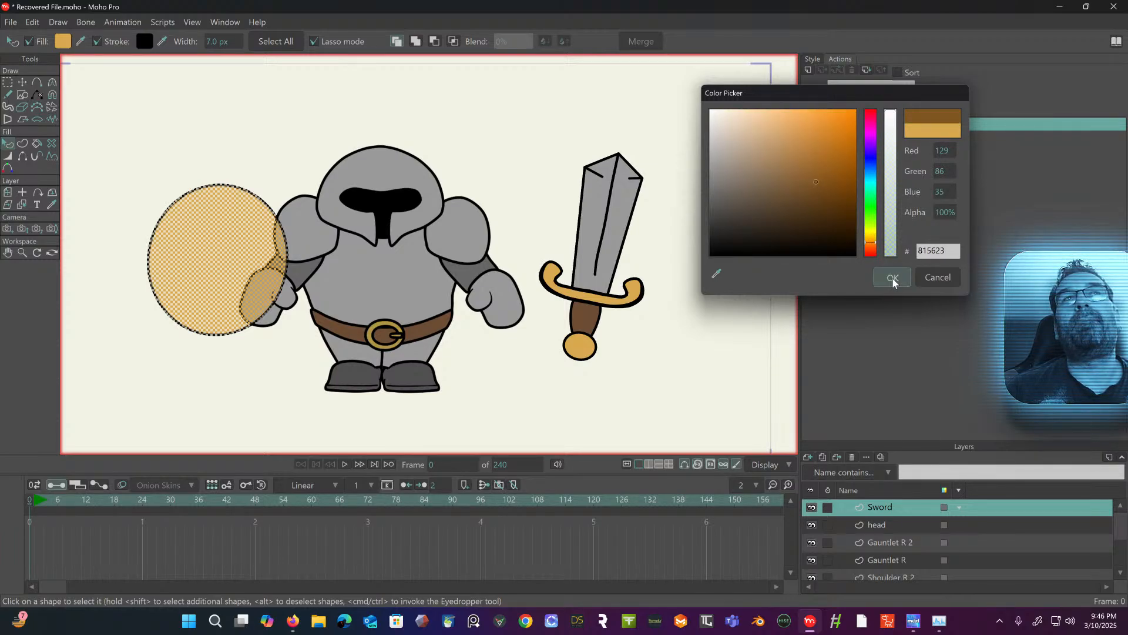
click(892, 278)
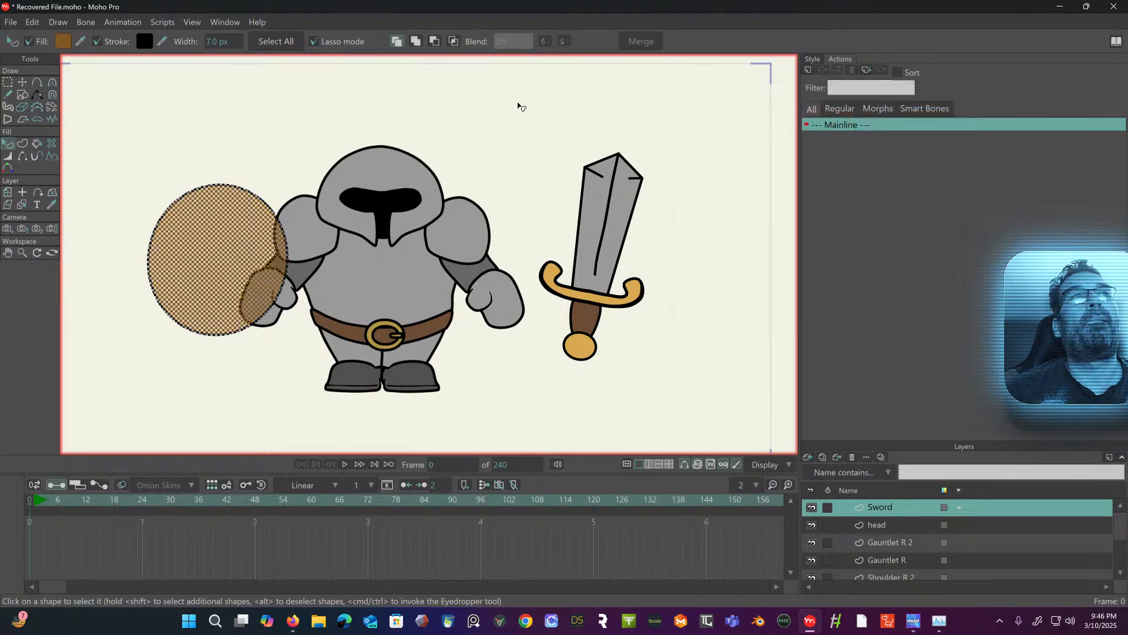
- Change the large oval's fill to the reddish brown #854929 and deselect it
click(210, 217)
click(65, 43)
drag(871, 246, 872, 236)
click(820, 190)
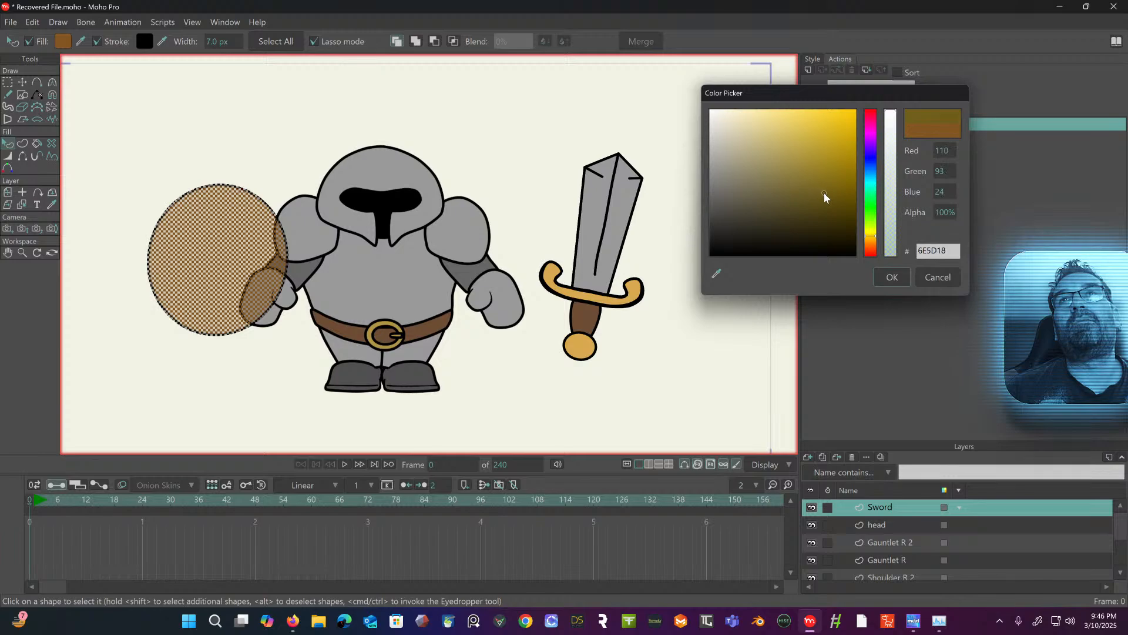
click(871, 248)
click(872, 250)
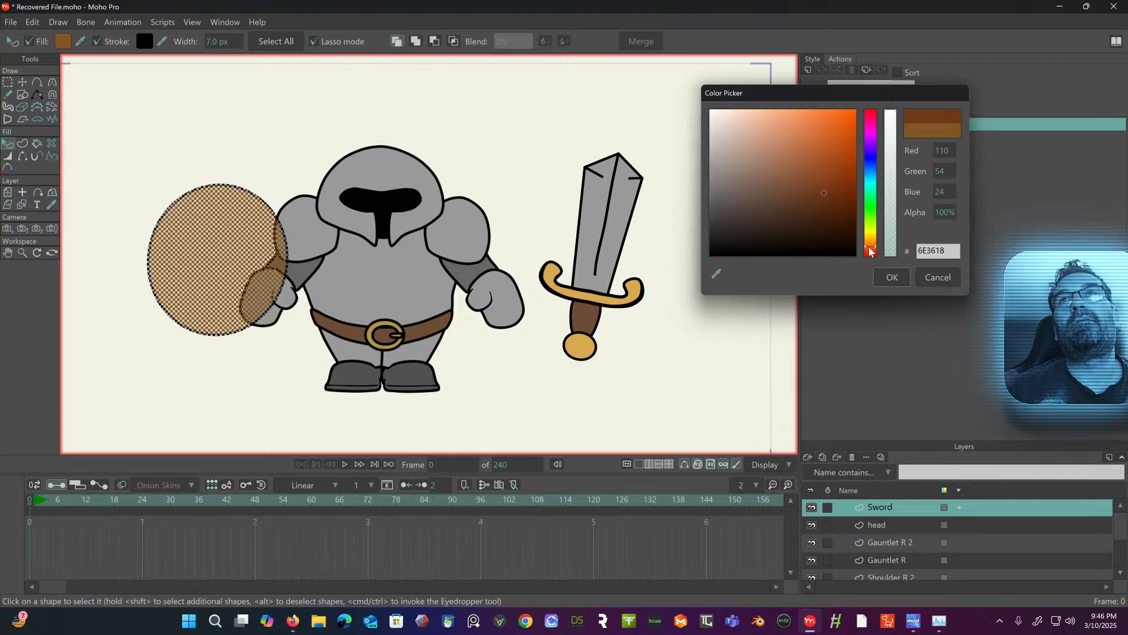
click(812, 169)
click(811, 178)
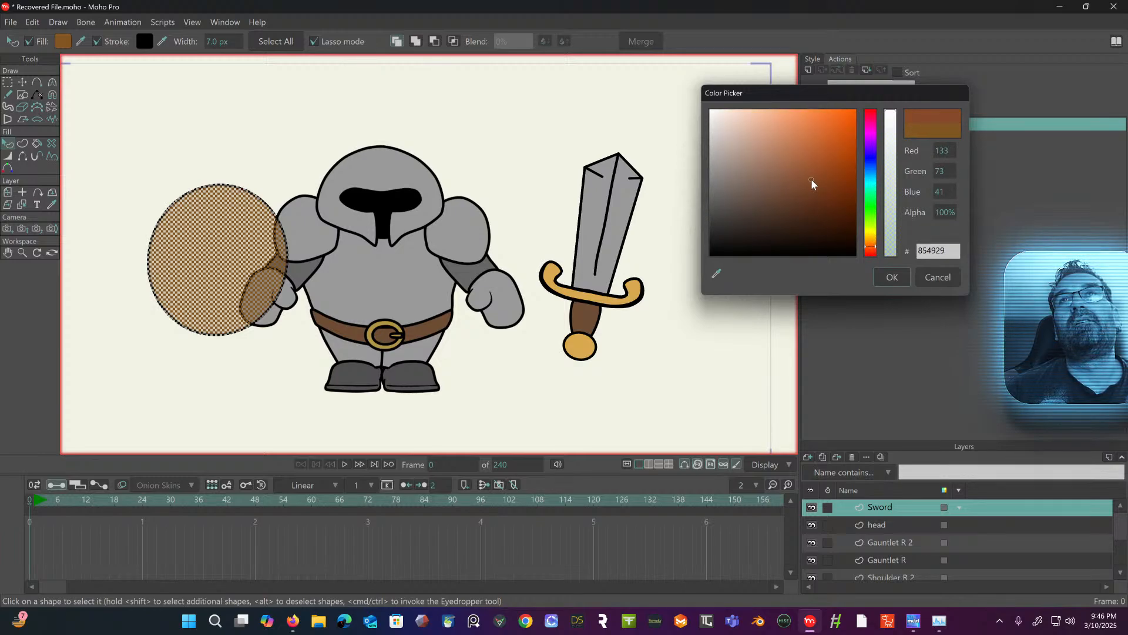
click(892, 277)
click(510, 103)
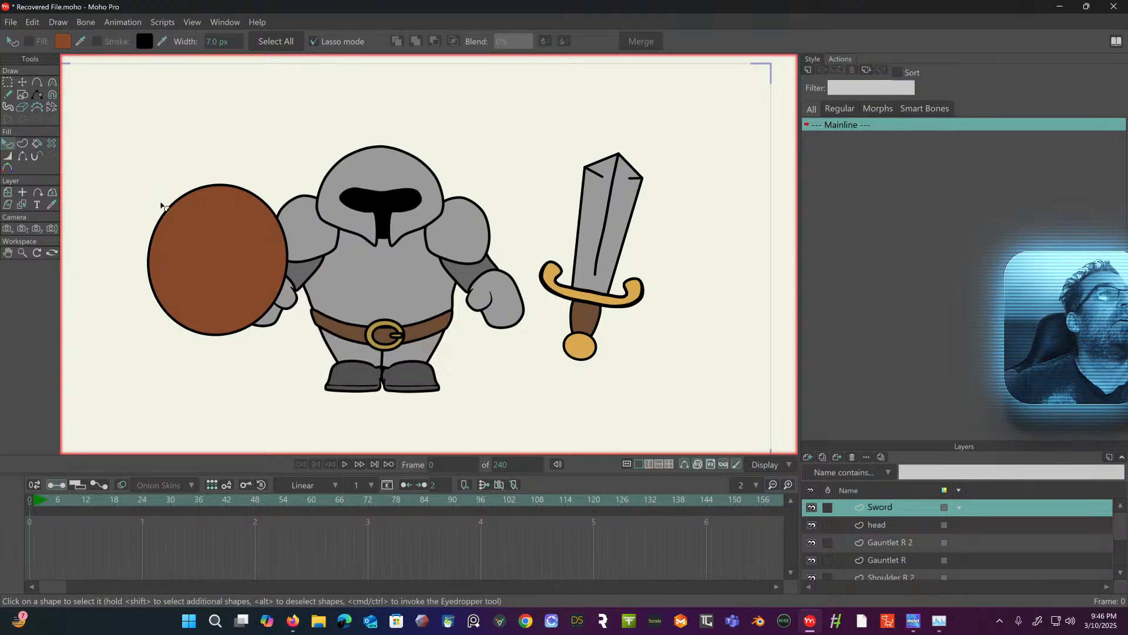
- Delete the stray point just above the brown oval
scroll(159, 201, up, 1)
drag(159, 196, 176, 172)
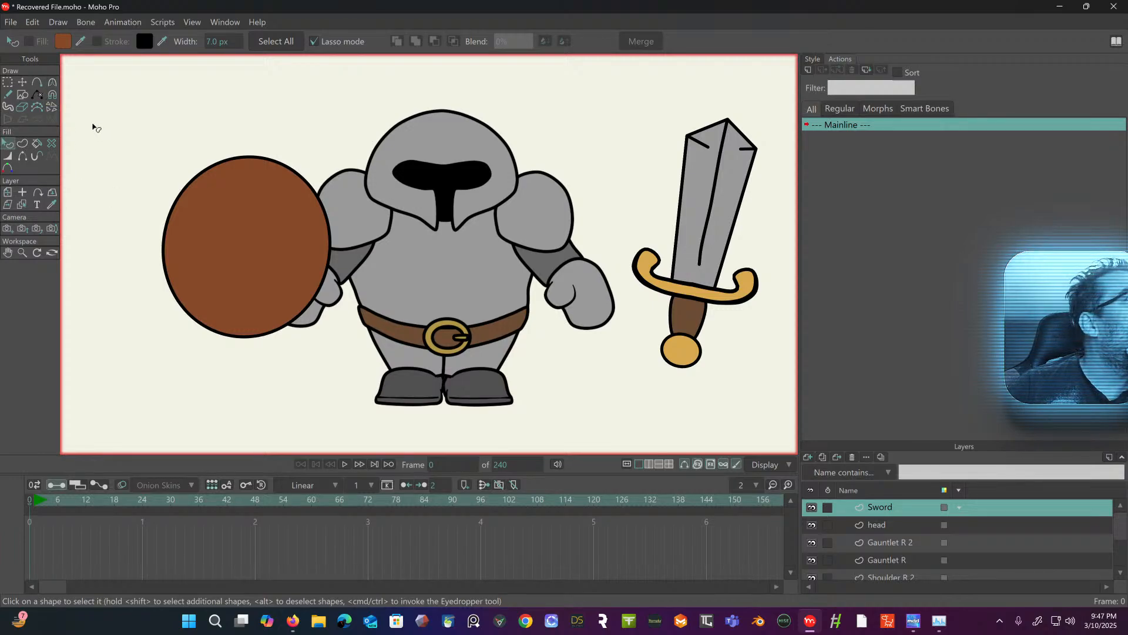
click(12, 87)
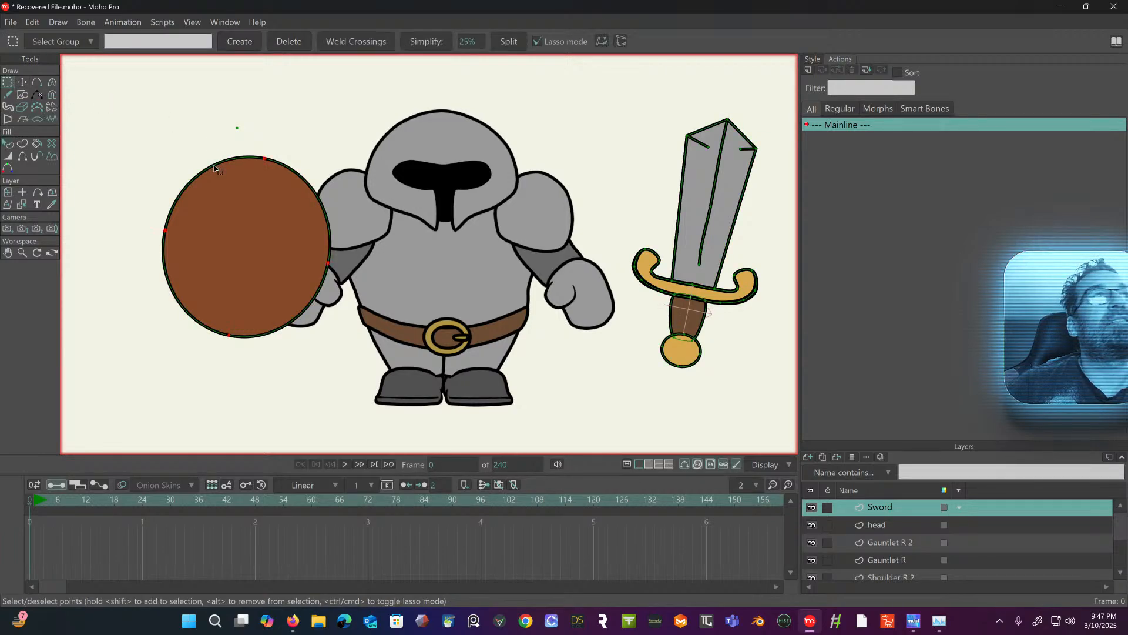
mouse_move(238, 120)
mouse_down()
mouse_move(223, 137)
mouse_move(247, 120)
mouse_up()
key(Delete)
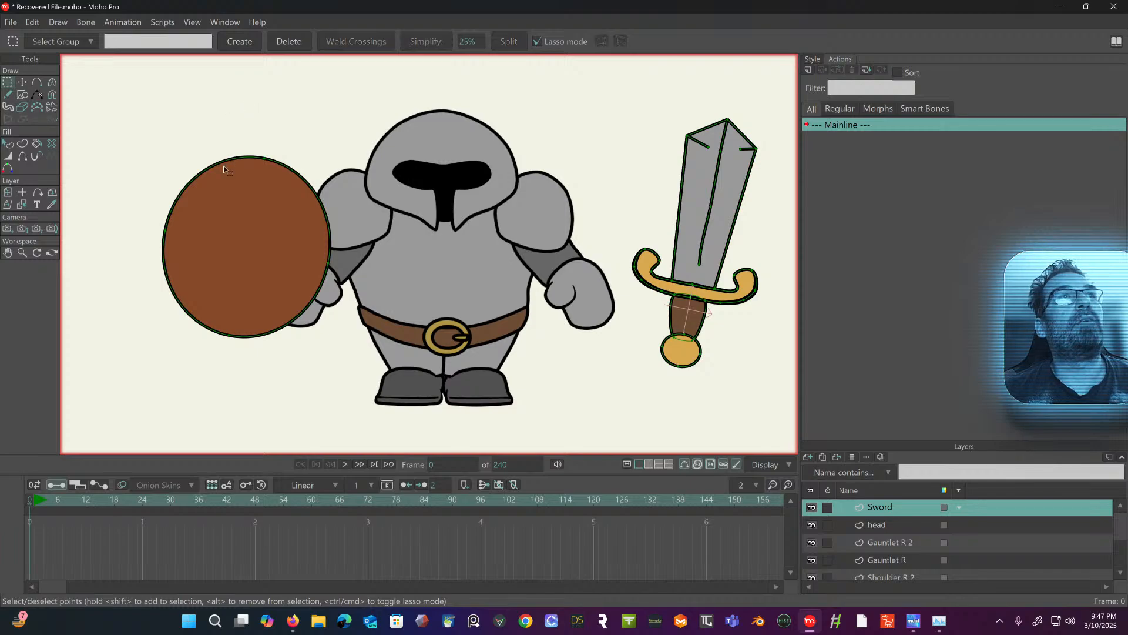
- Duplicate the brown oval and scale the copy down slightly around its centre to form the shield's inner disc
double_click(223, 159)
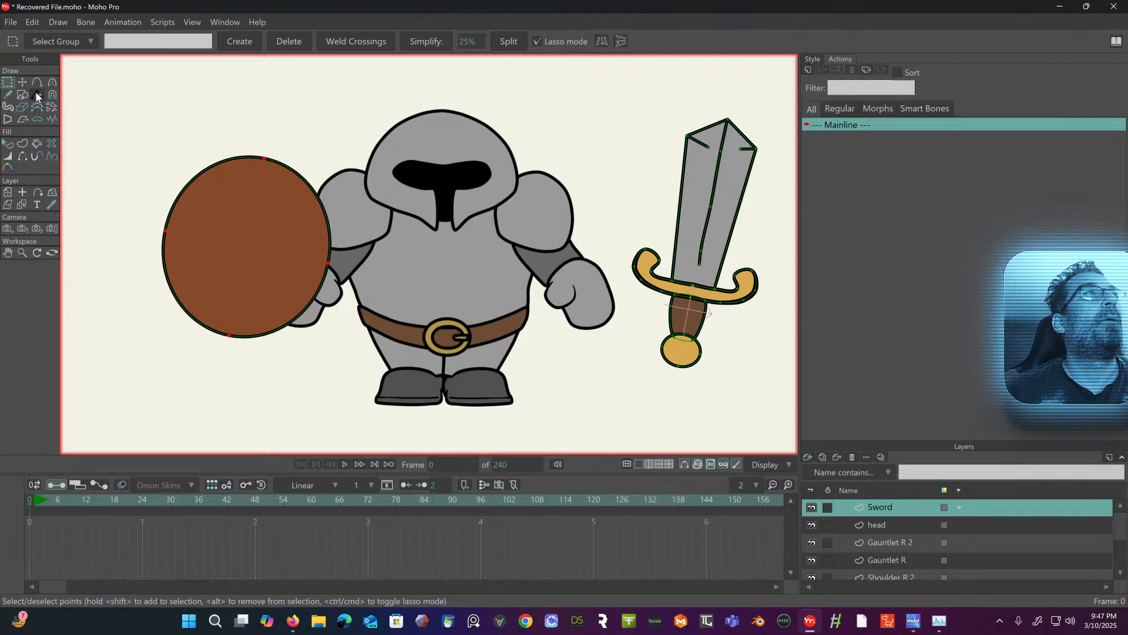
click(8, 145)
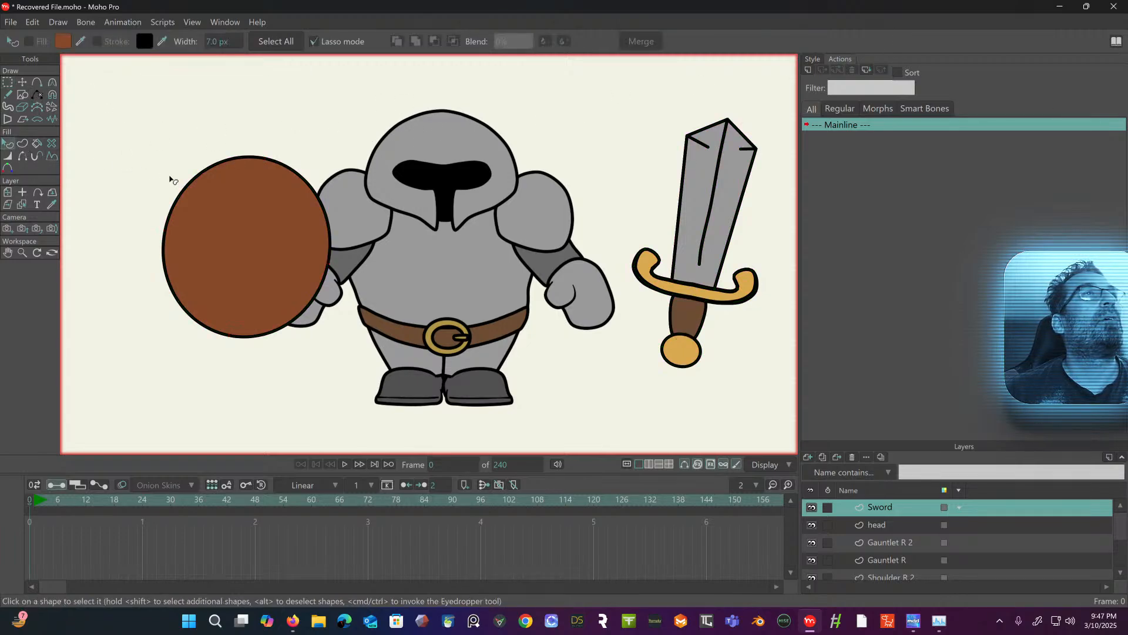
click(210, 195)
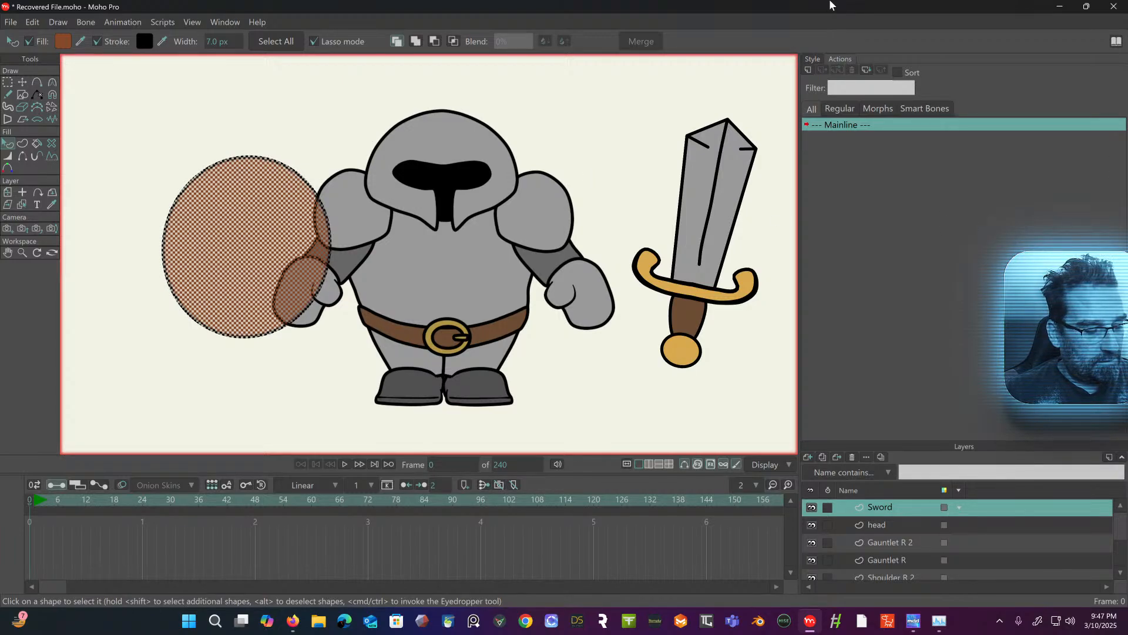
key(t)
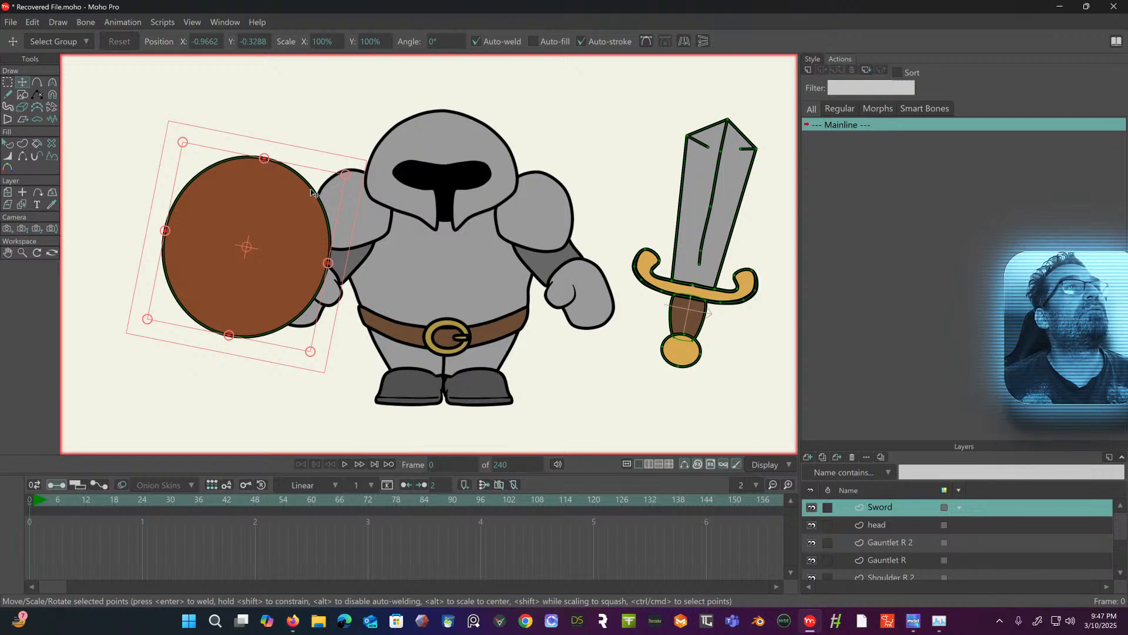
drag(346, 176, 289, 198)
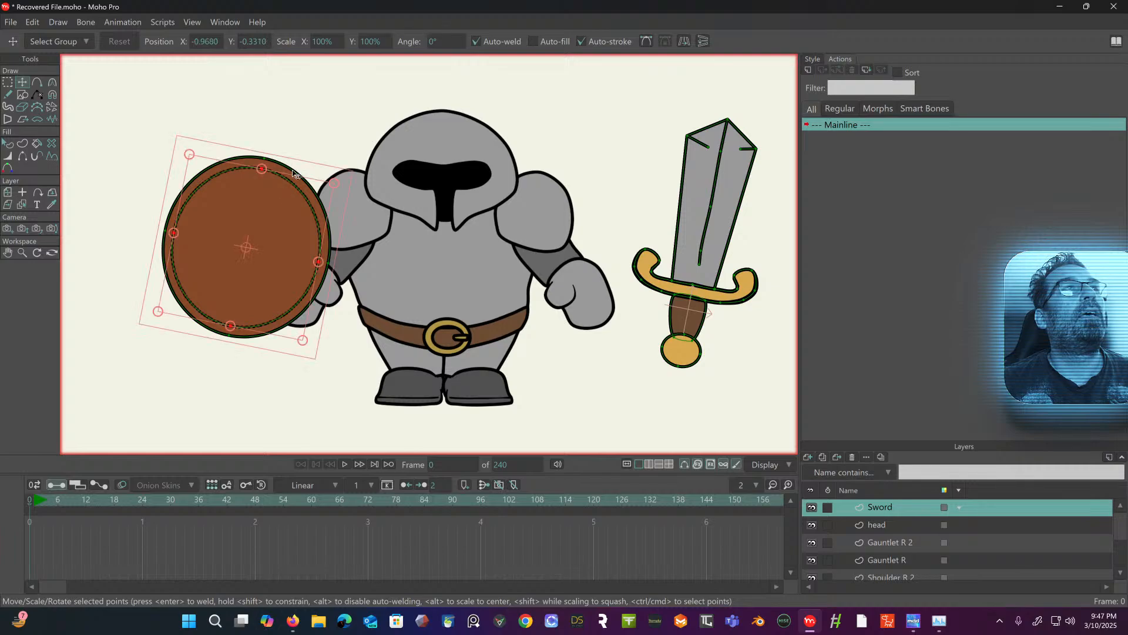
click(13, 81)
click(125, 84)
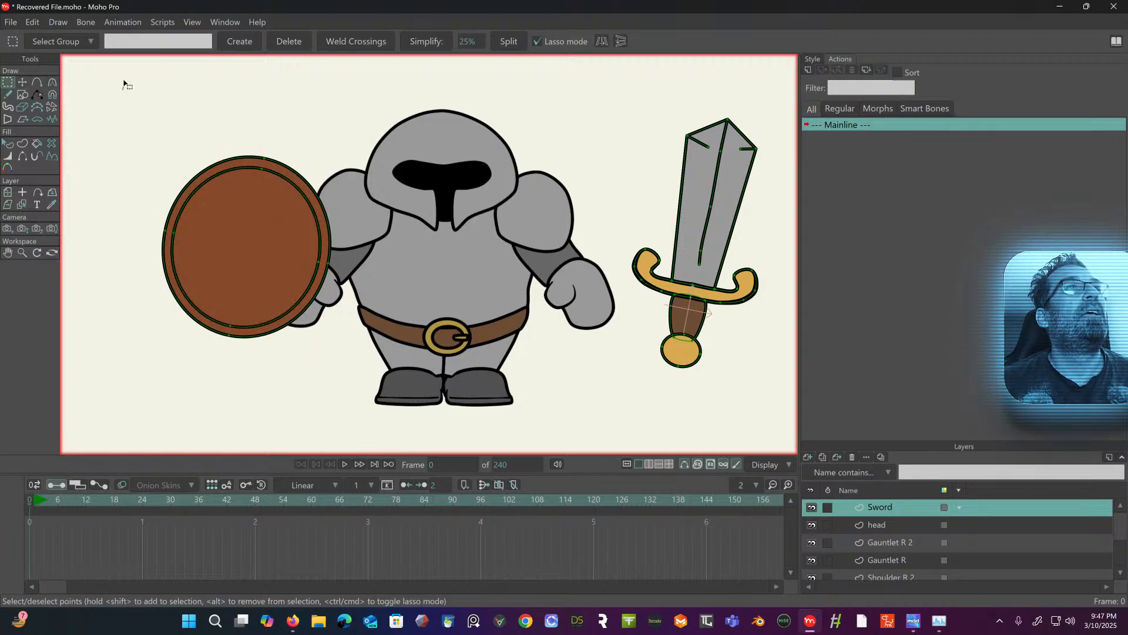
- Set the outer oval's fill to the blue #28567D and deselect it
click(7, 143)
click(210, 178)
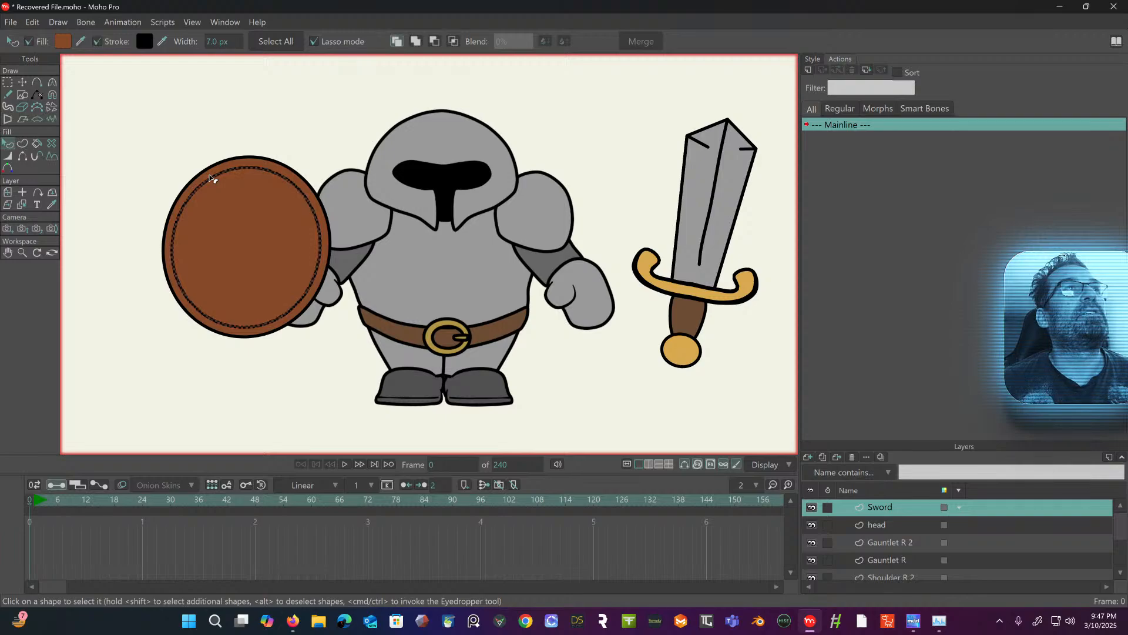
click(228, 171)
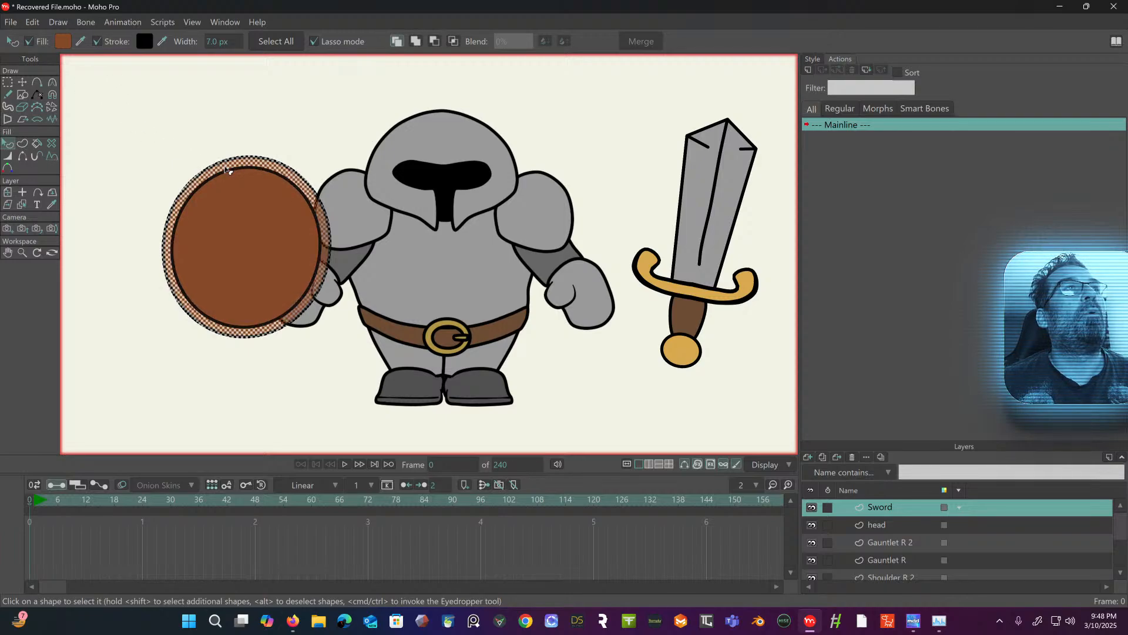
click(63, 41)
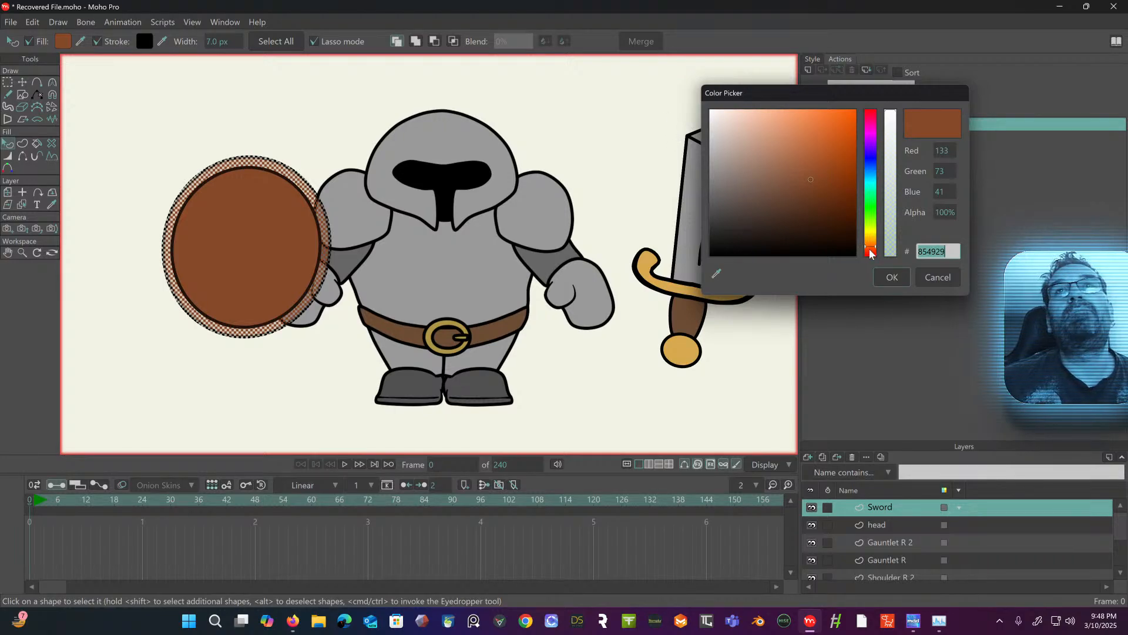
click(872, 173)
drag(806, 198, 810, 184)
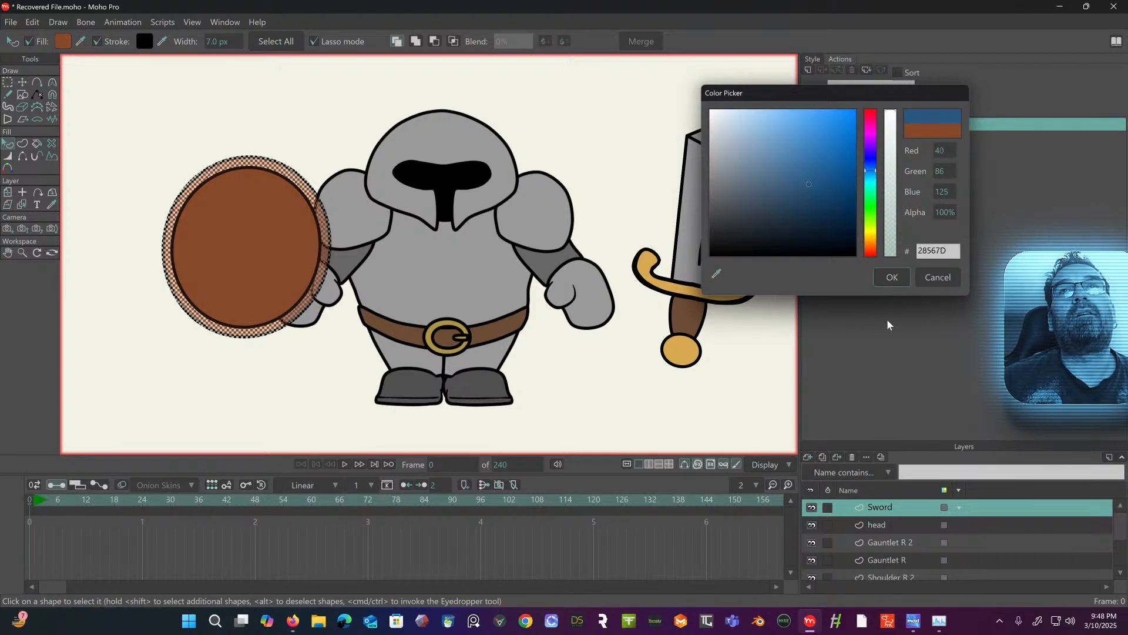
click(892, 276)
click(630, 86)
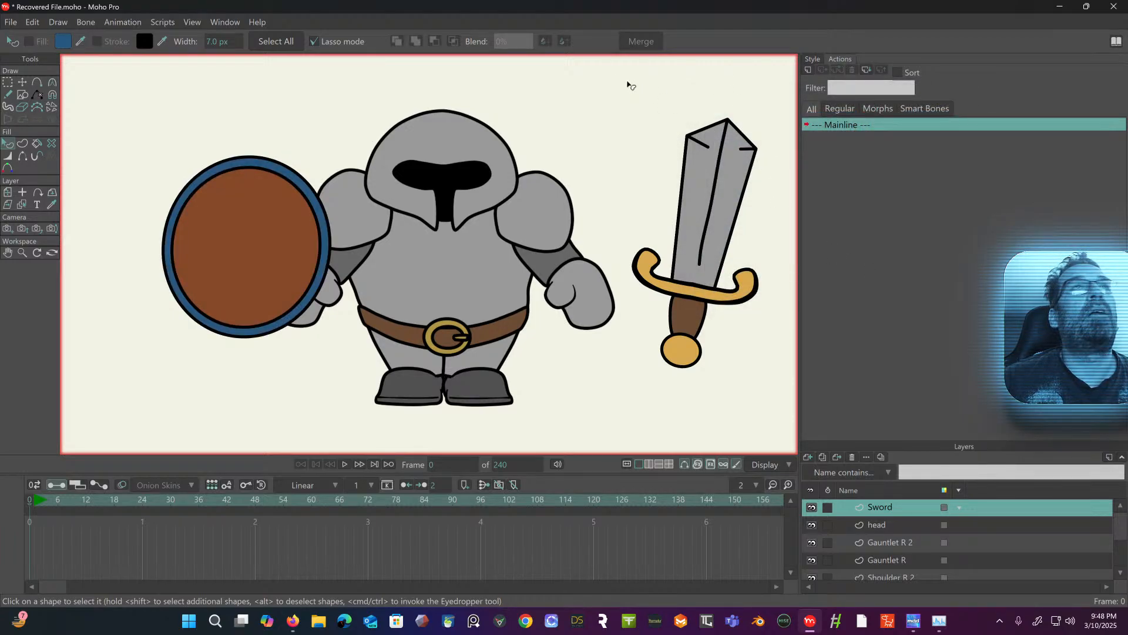
- Set the shield's outer rim fill to the dark grey #606060 and deselect it
click(267, 173)
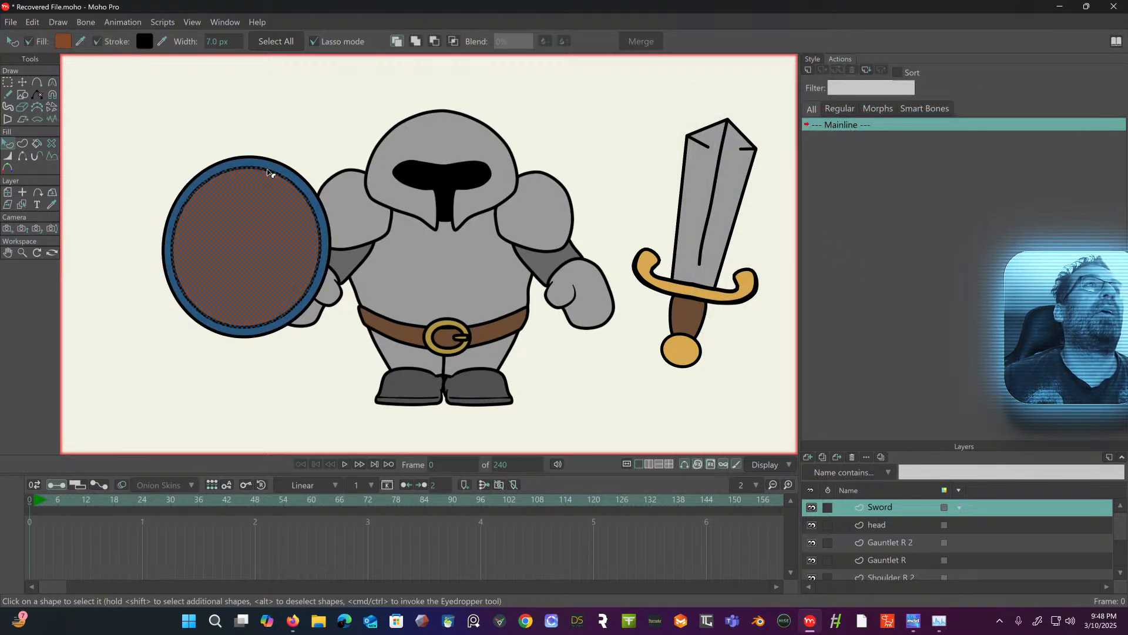
click(251, 166)
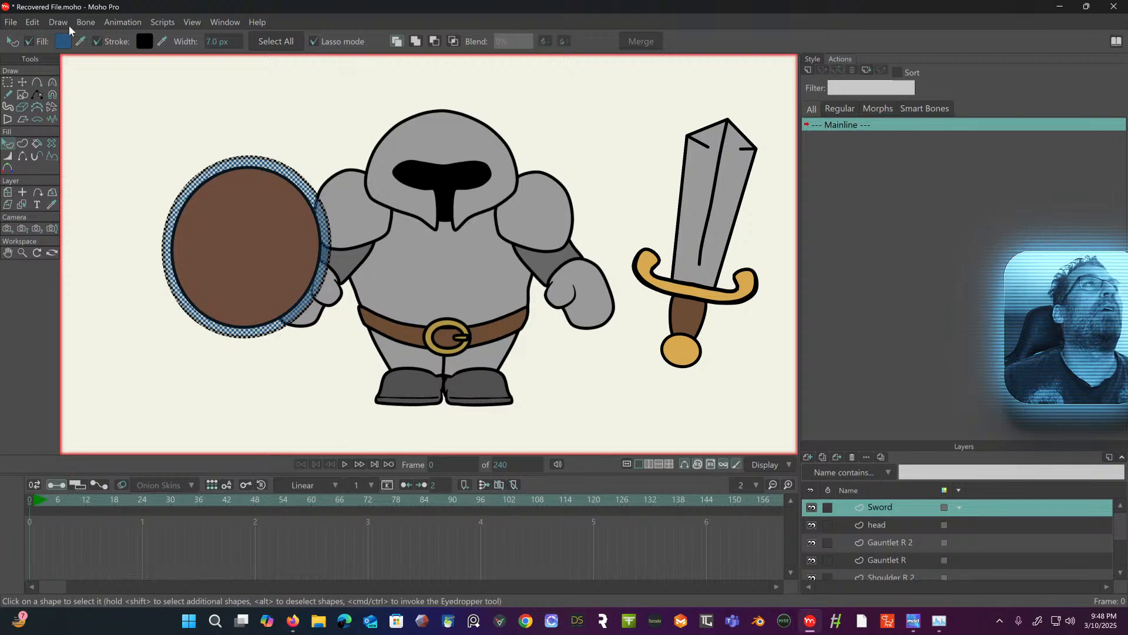
click(63, 41)
click(718, 172)
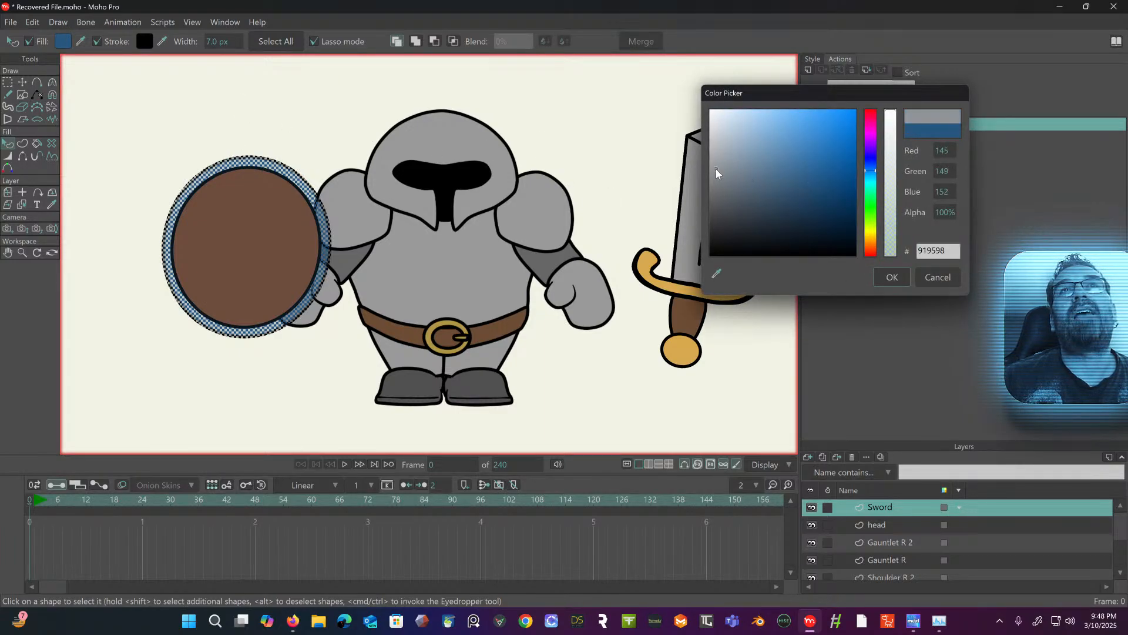
mouse_move(700, 175)
mouse_down()
mouse_move(697, 183)
mouse_move(696, 164)
mouse_move(694, 206)
mouse_up()
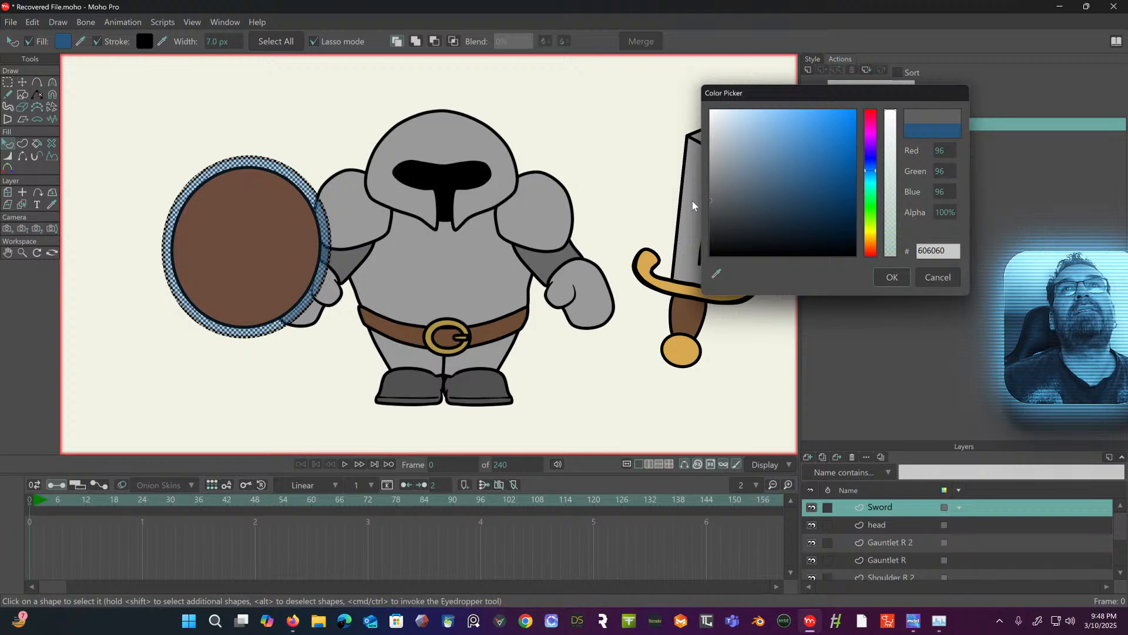
click(892, 277)
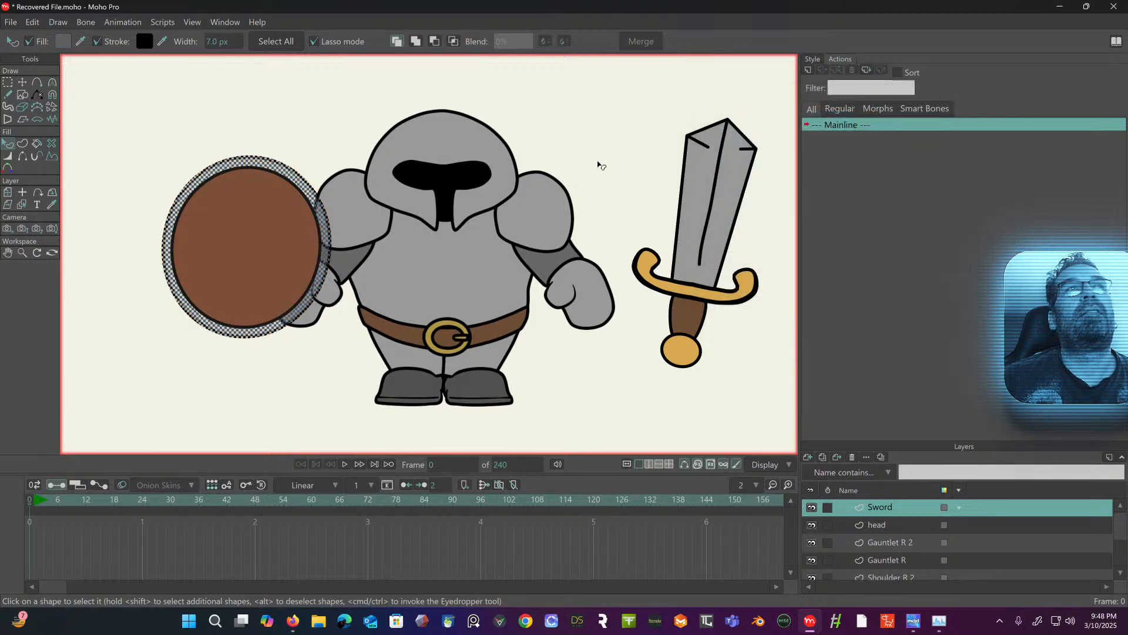
click(601, 161)
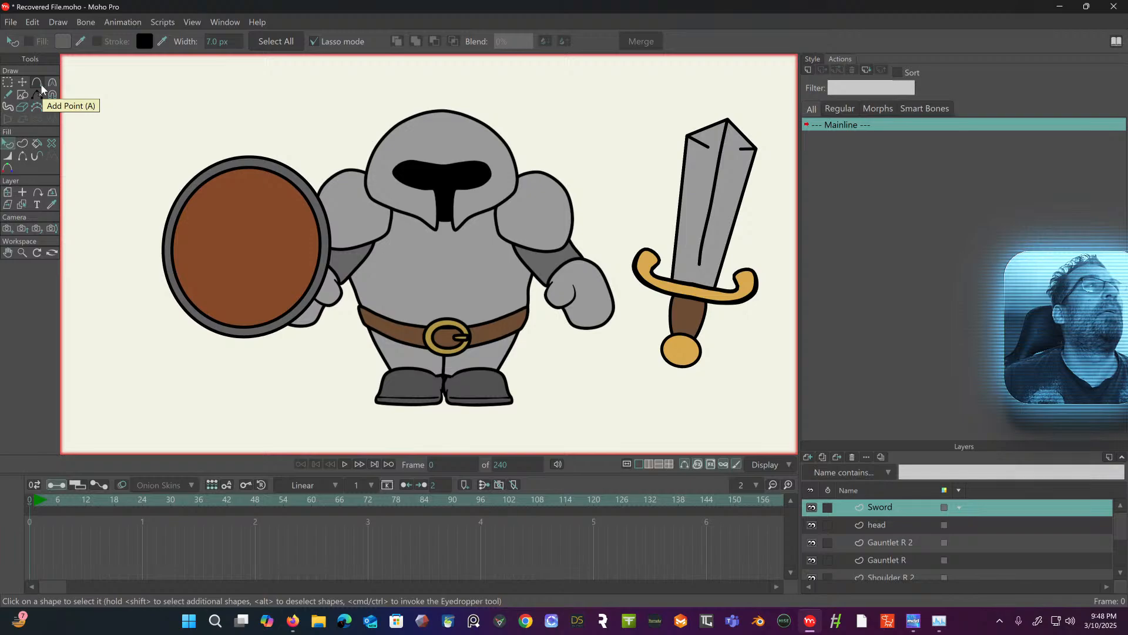
- Draw three freehand wood-grain lines on the brown disc, two from its upper edge and one down to its lower edge, redrawing the lower one
click(9, 94)
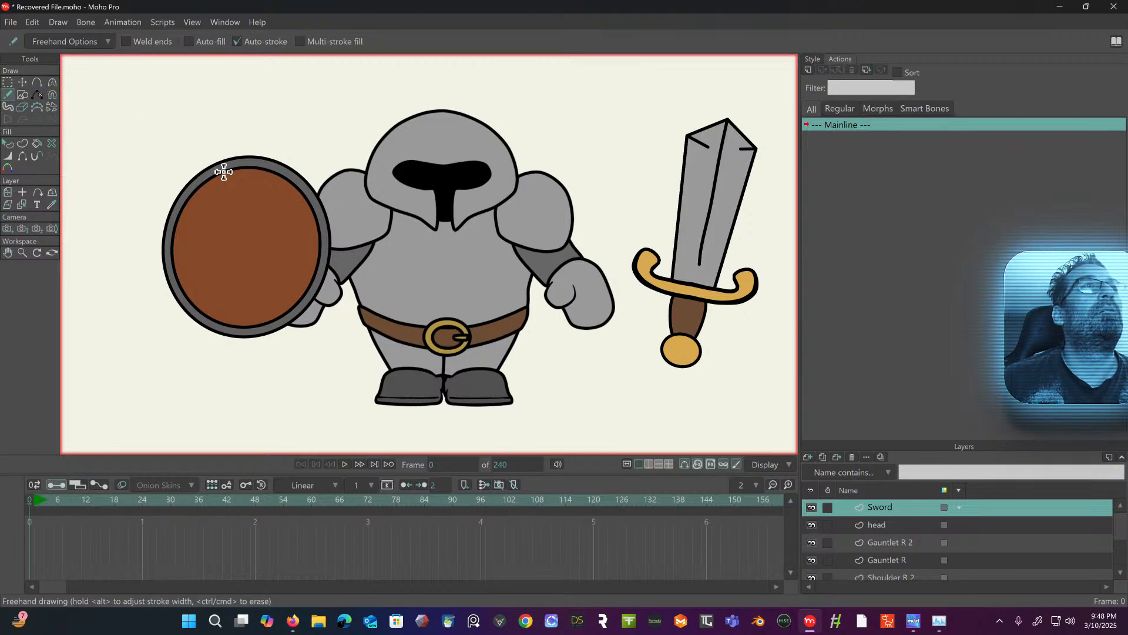
drag(222, 172, 208, 249)
drag(288, 183, 264, 270)
mouse_move(240, 325)
mouse_down()
mouse_move(252, 274)
mouse_move(227, 283)
mouse_move(217, 319)
mouse_up()
key(ctrl+z)
key(ctrl+z)
drag(228, 257, 217, 319)
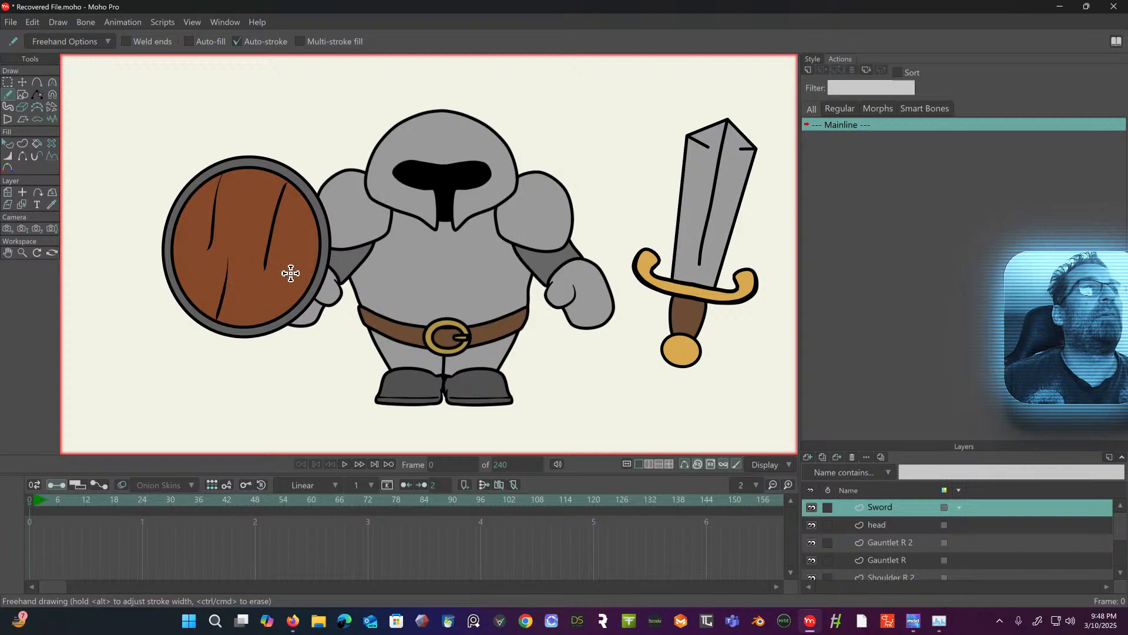
- Thicken the thin ends of the three wood-grain lines with the Line Width tool, at both upper-line tops and both ends of the lower line
scroll(295, 247, up, 1)
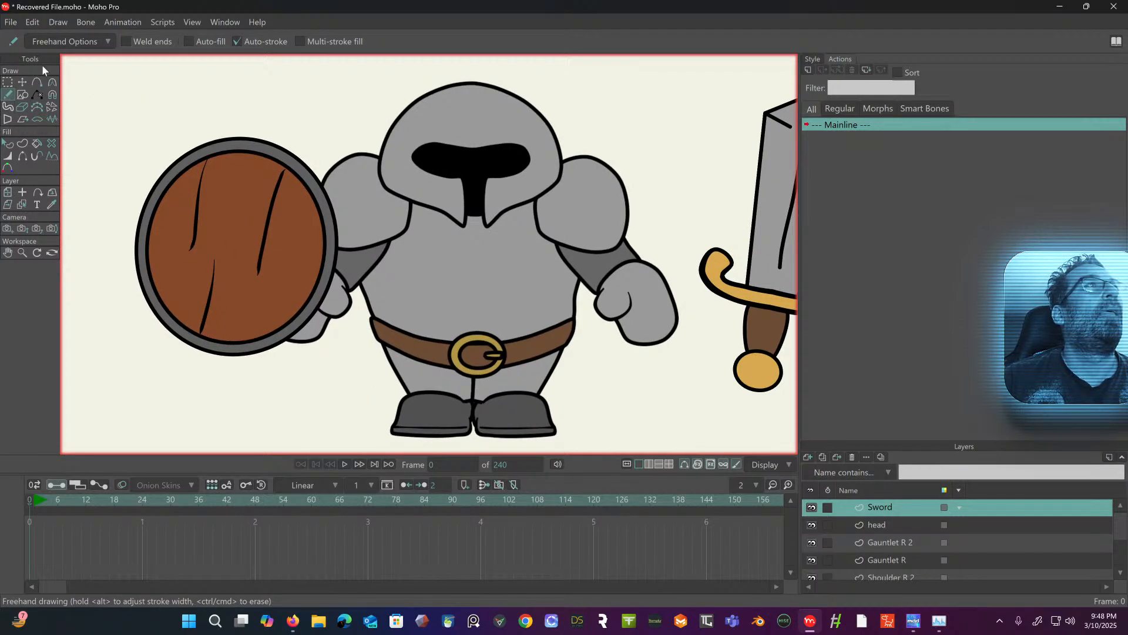
click(8, 156)
scroll(194, 163, up, 2)
drag(203, 156, 218, 162)
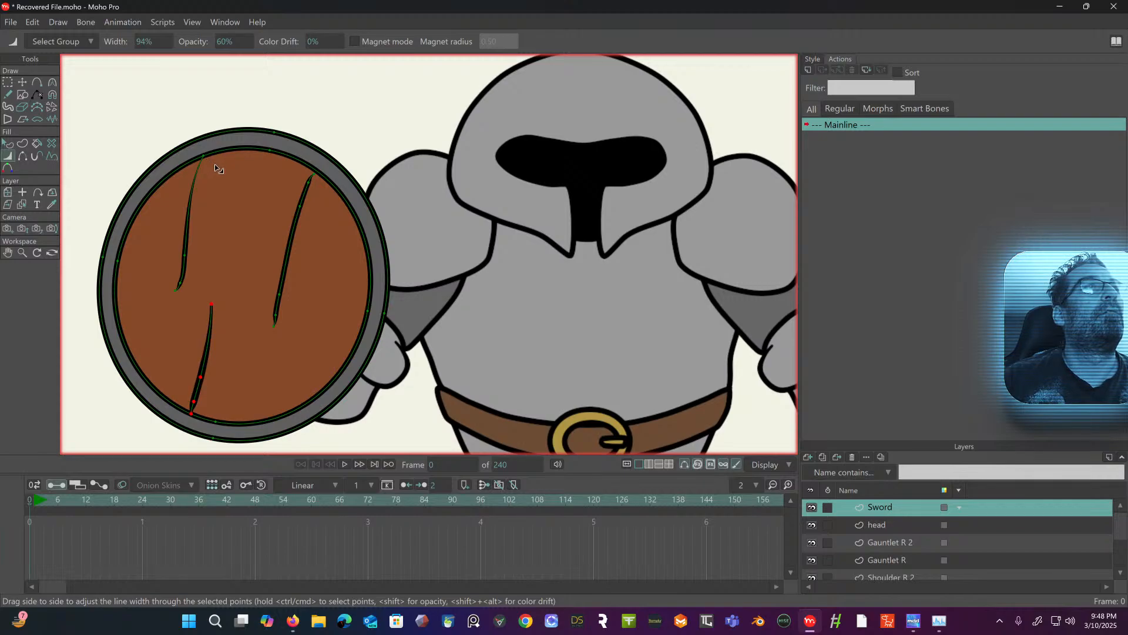
key(g)
click(87, 92)
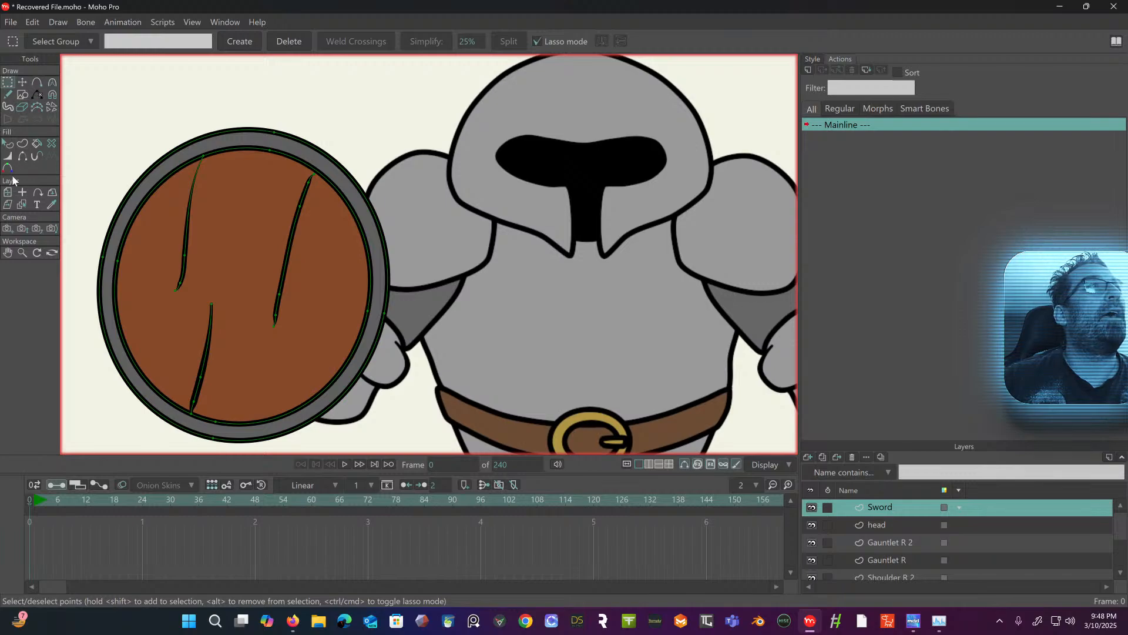
click(8, 156)
mouse_move(205, 161)
mouse_down()
mouse_move(232, 165)
mouse_move(224, 170)
mouse_up()
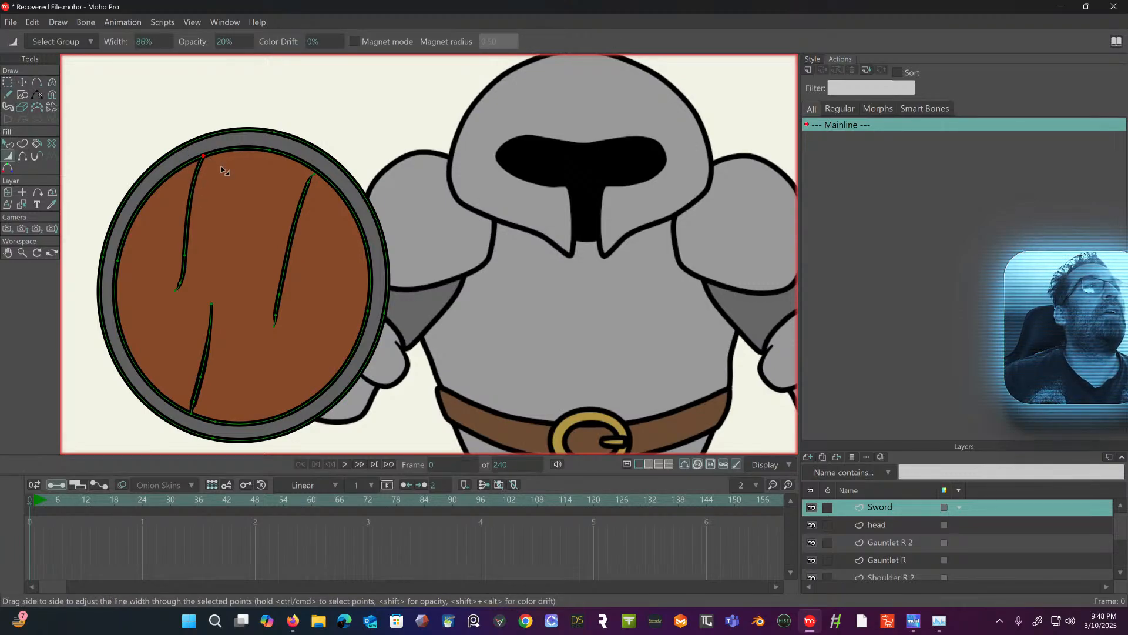
drag(315, 175, 342, 173)
drag(215, 309, 222, 315)
drag(193, 413, 218, 410)
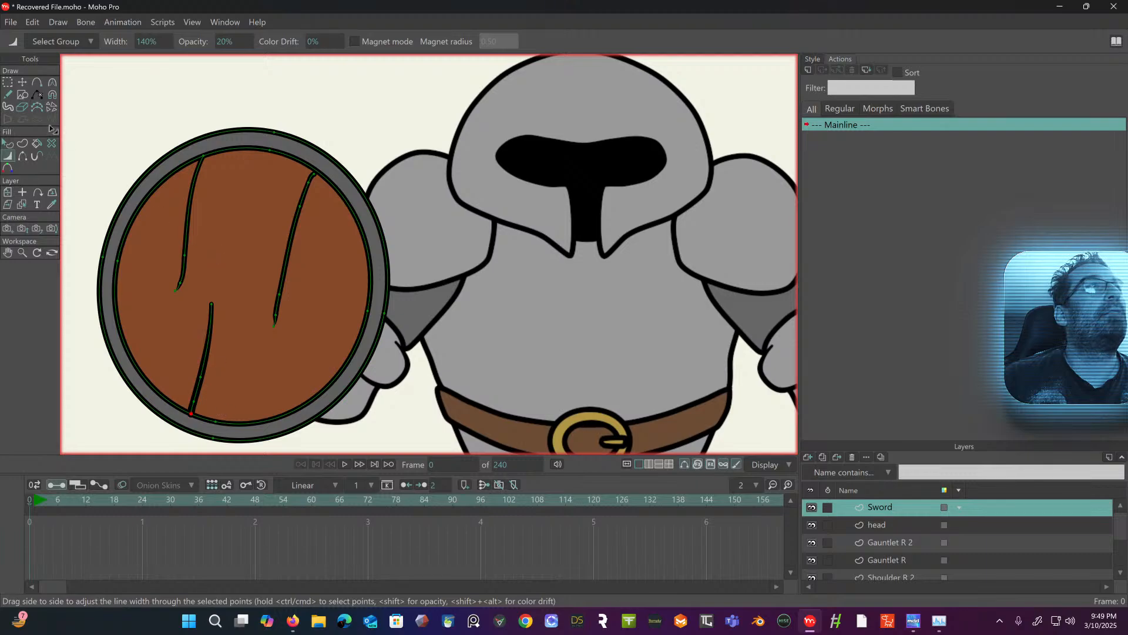
- Select the shield's rim, inner disc and all three wood-grain lines, and remove them from the Sword layer
click(23, 82)
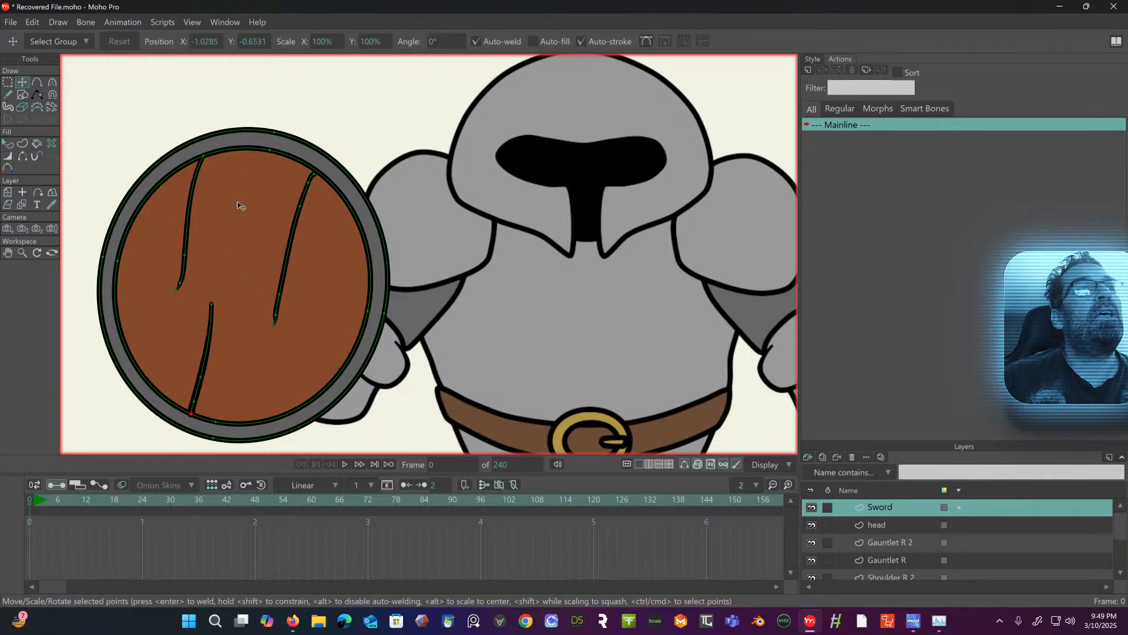
scroll(238, 216, down, 3)
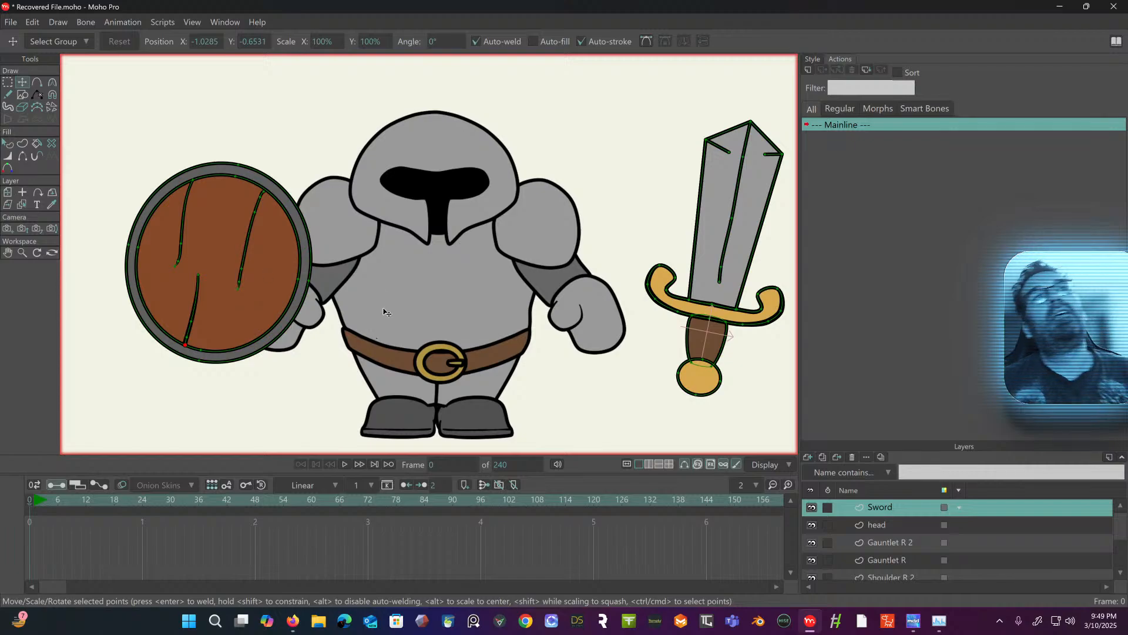
scroll(383, 316, down, 3)
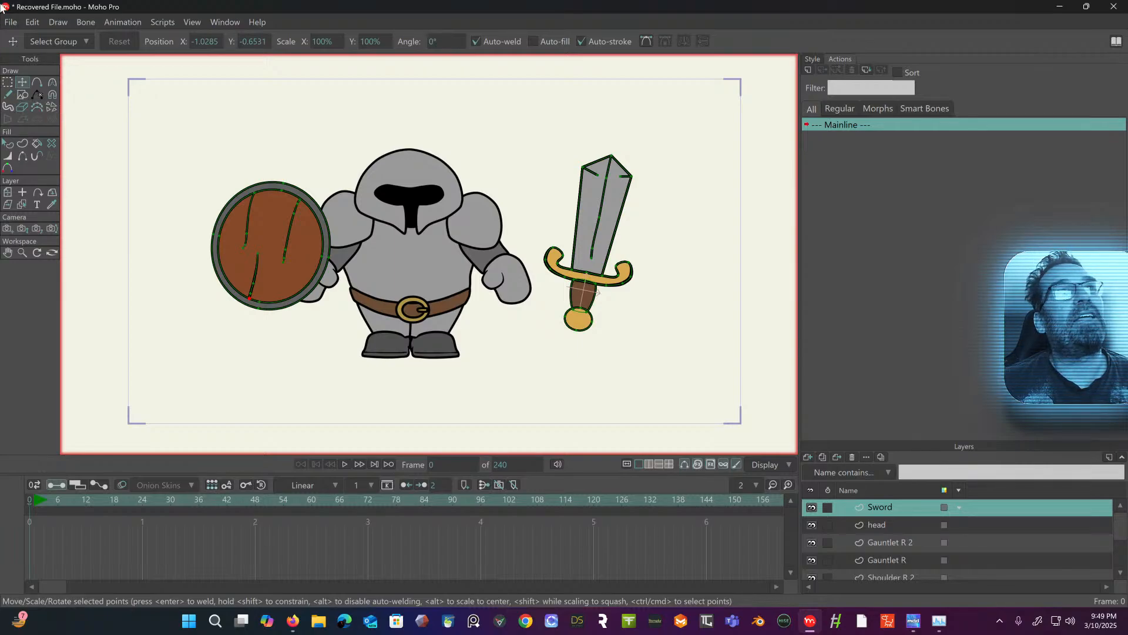
click(8, 83)
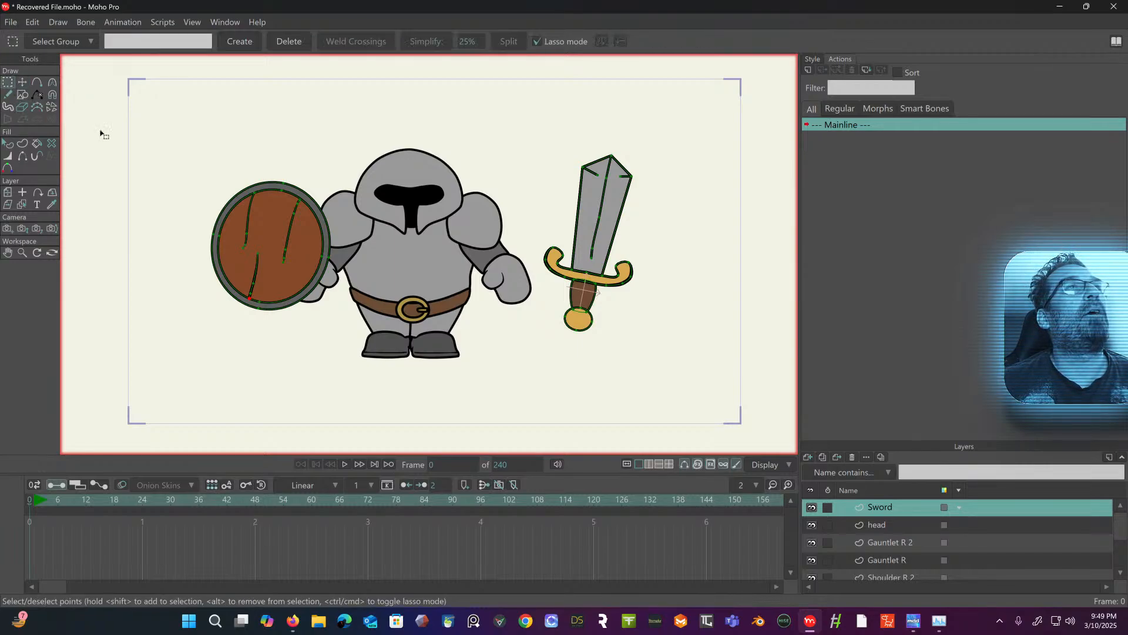
click(24, 83)
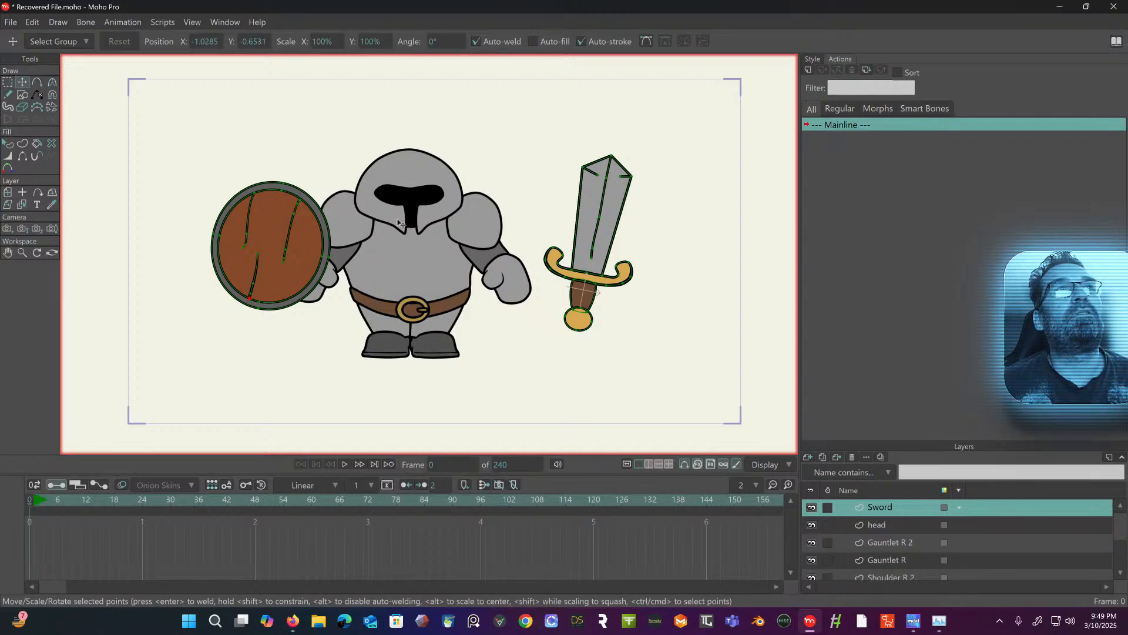
click(301, 186)
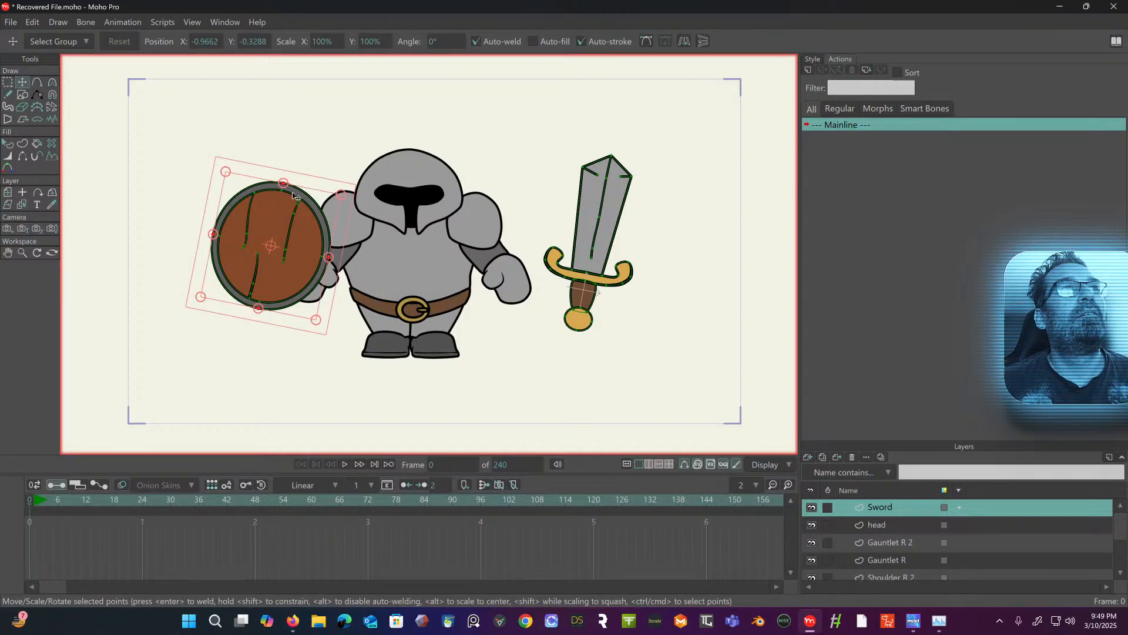
scroll(291, 199, up, 3)
shift+click(301, 224)
shift+click(209, 226)
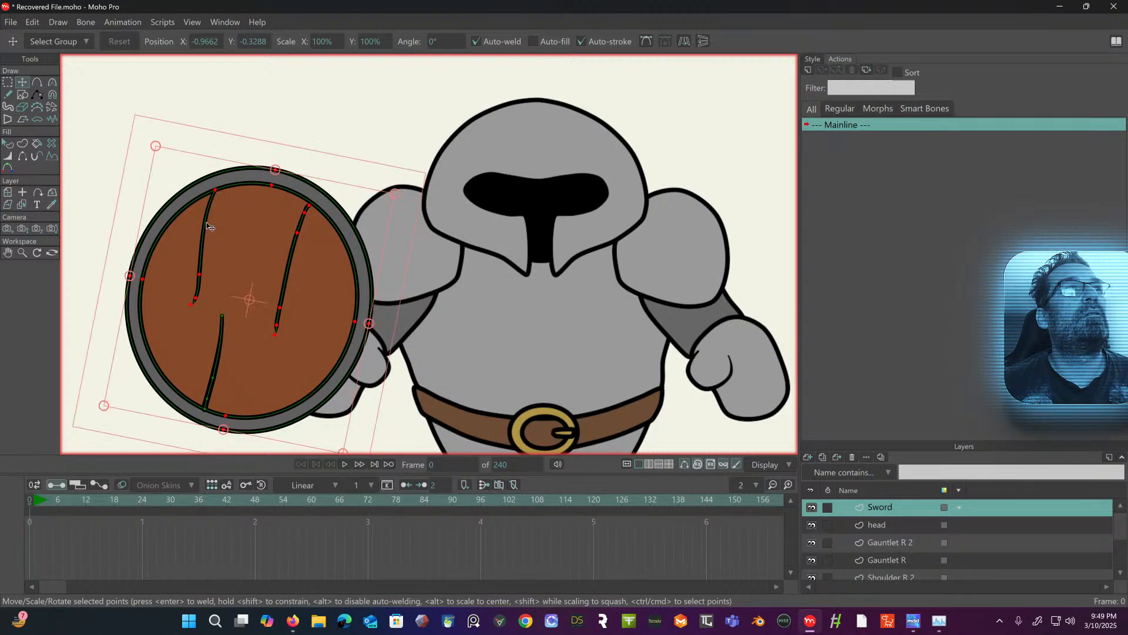
shift+click(222, 356)
scroll(222, 353, down, 3)
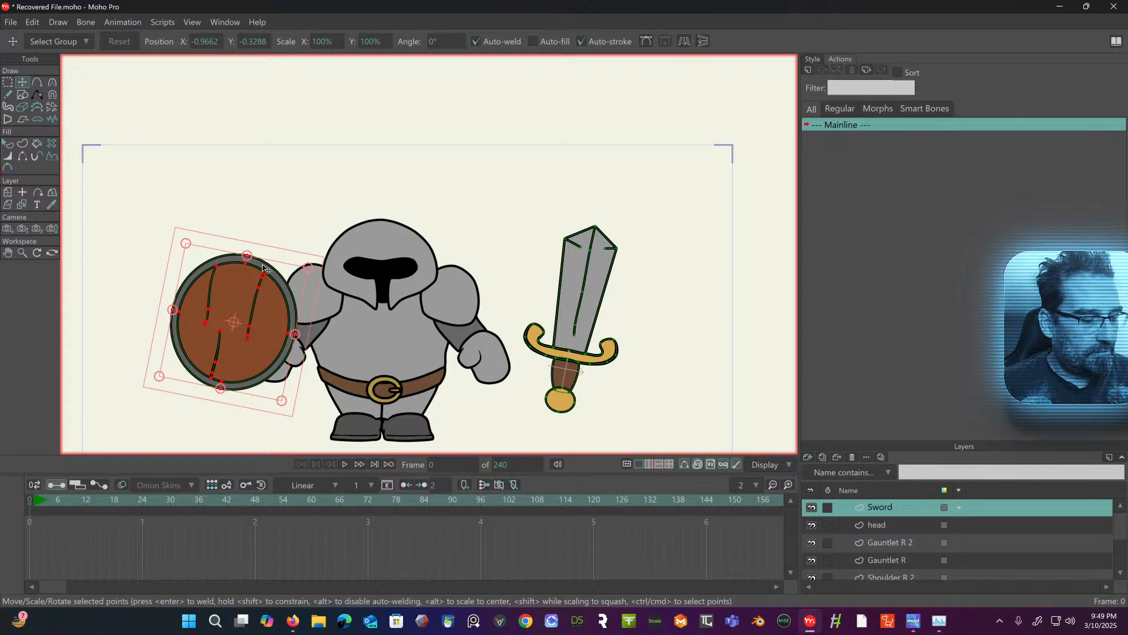
key(Delete)
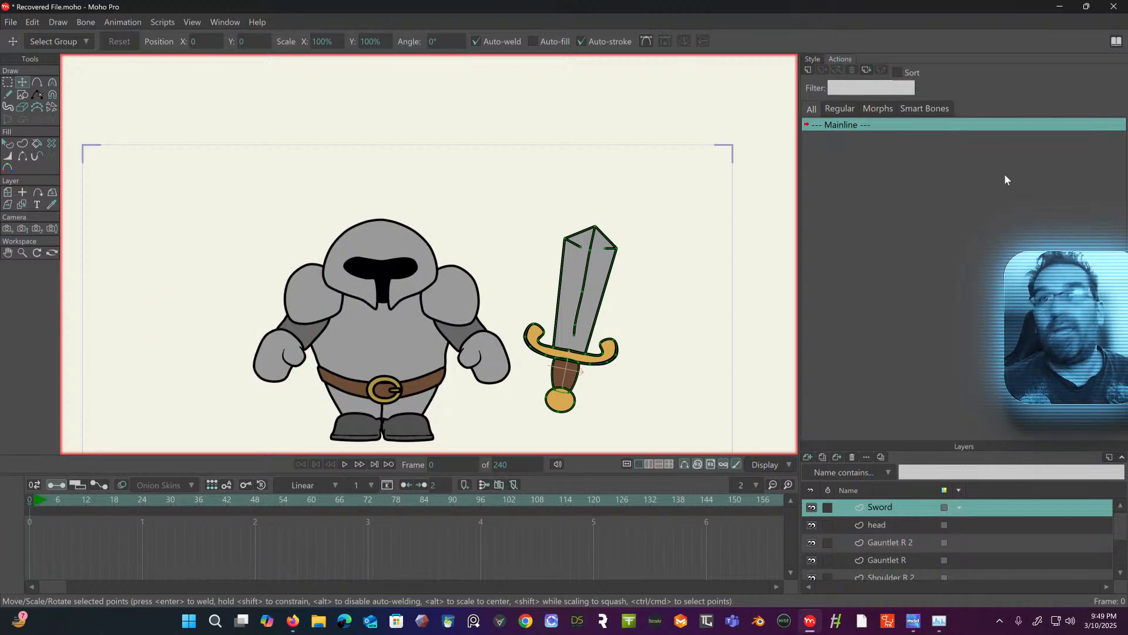
- Add a new vector layer above the Sword layer and name it Shield
click(809, 454)
click(823, 439)
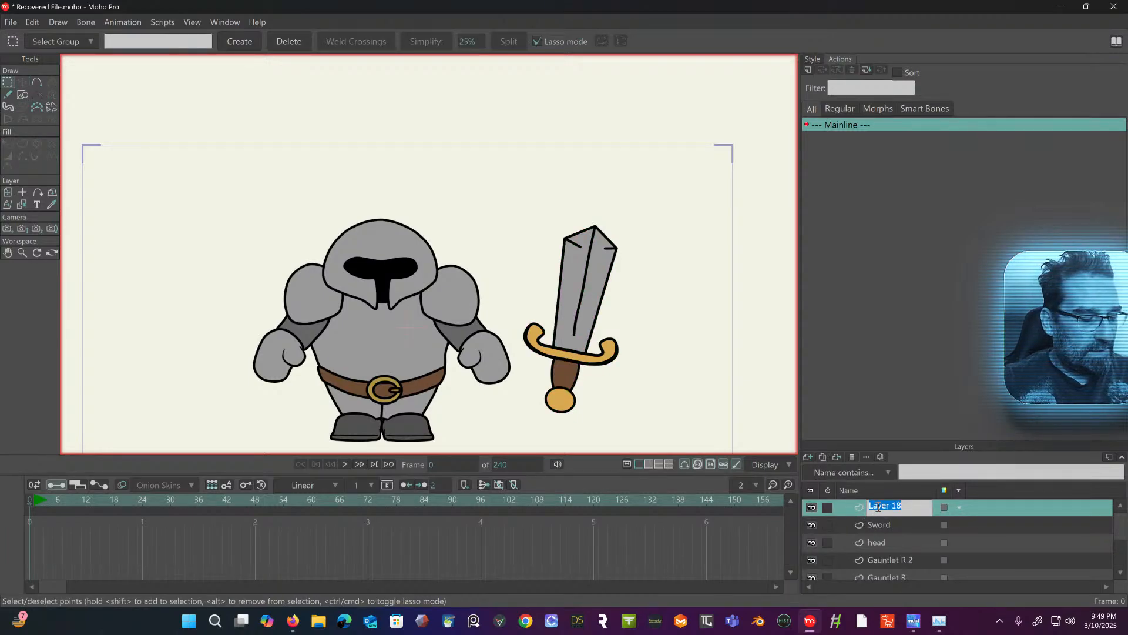
text(S)
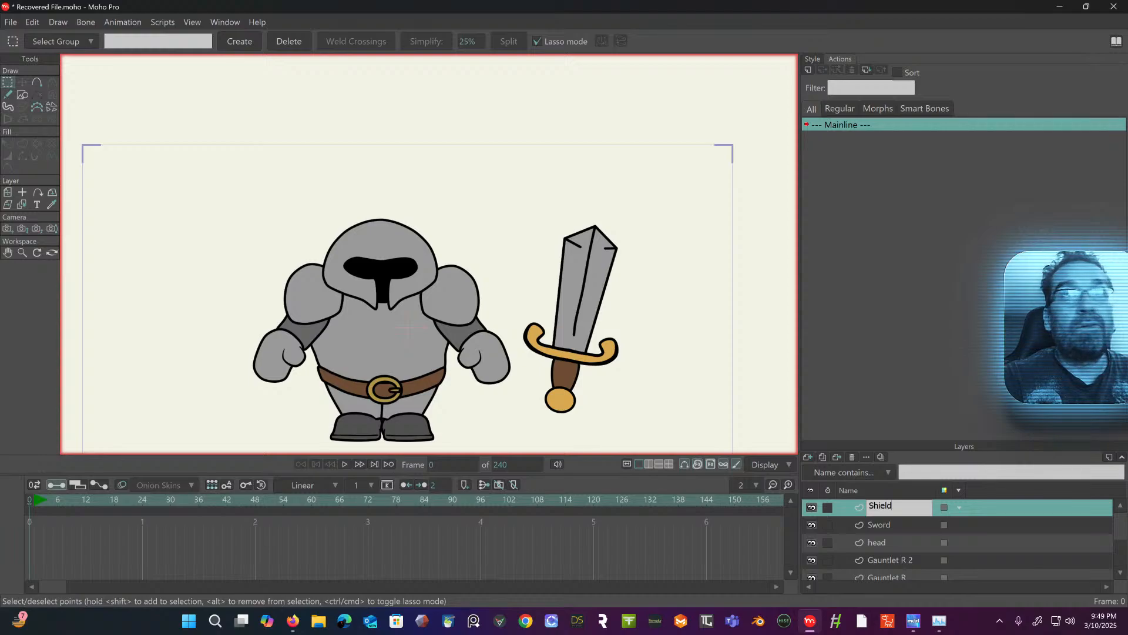
- Finish naming the new layer Shield and paste the removed shield artwork into it
text(hield)
key(Return)
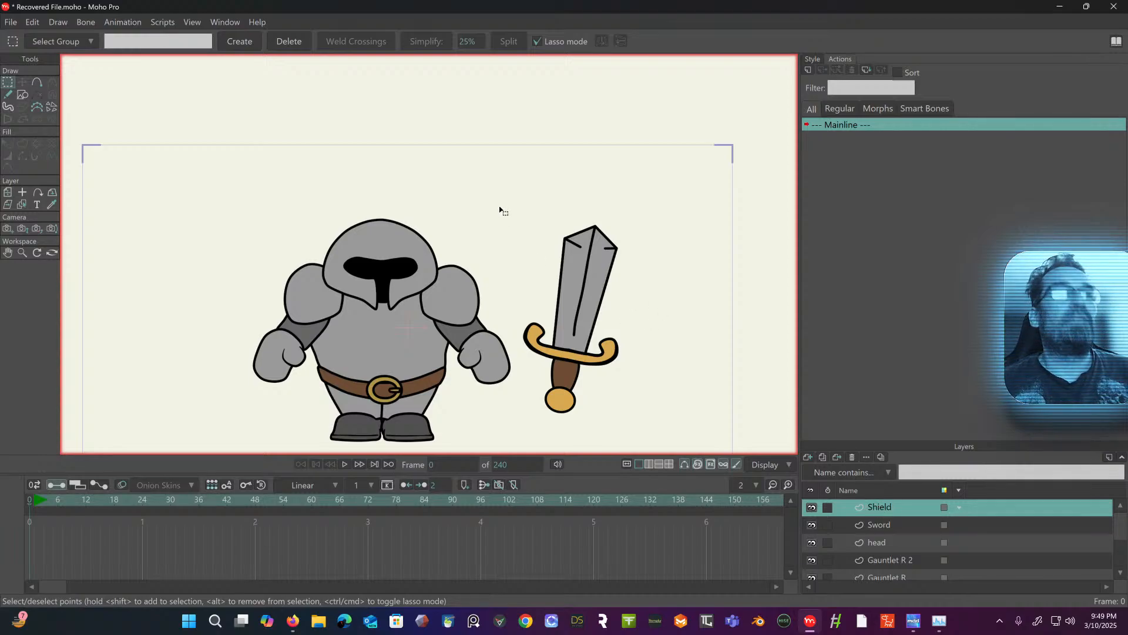
key(ctrl+v)
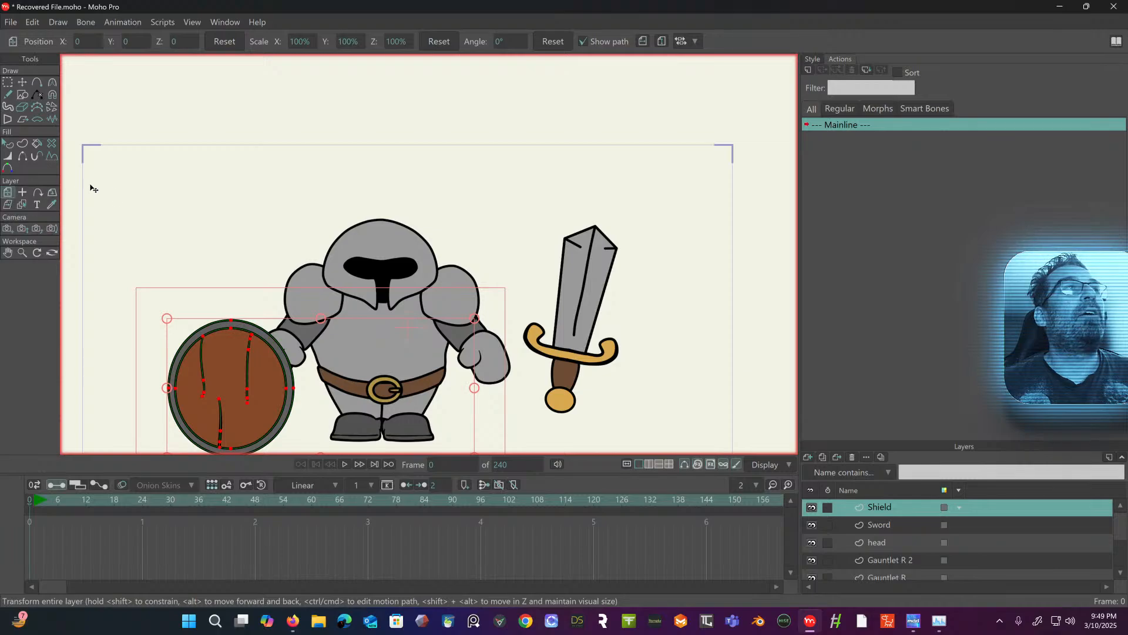
- Set the Shield layer's origin at the shield's centre, and move the layer up beside the knight's helmet
click(23, 194)
click(231, 386)
click(7, 192)
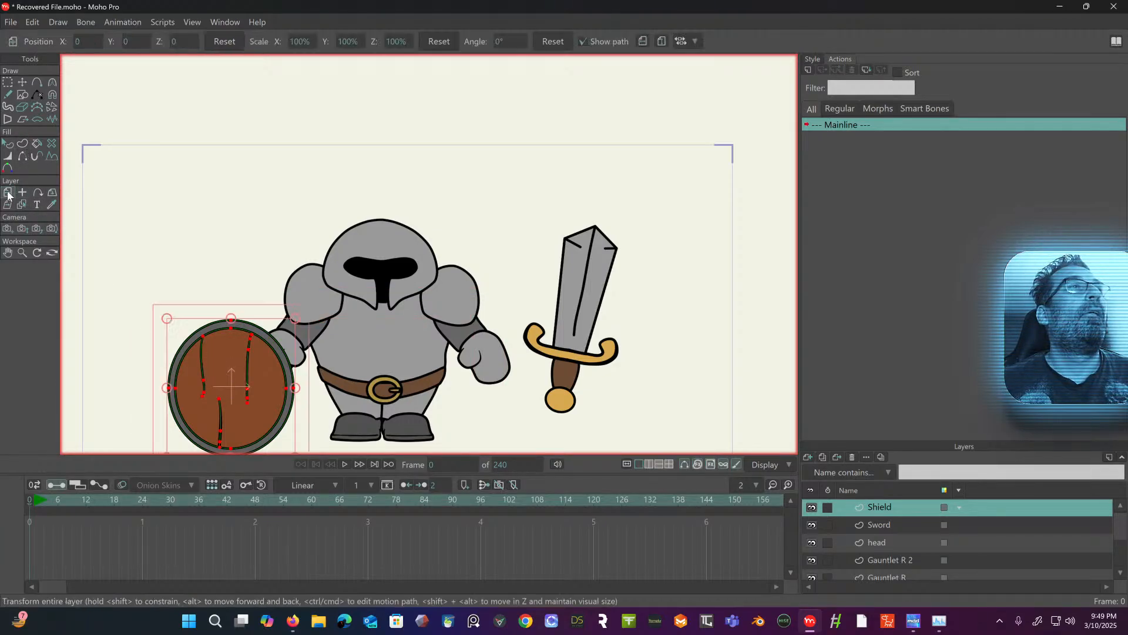
drag(257, 354, 227, 224)
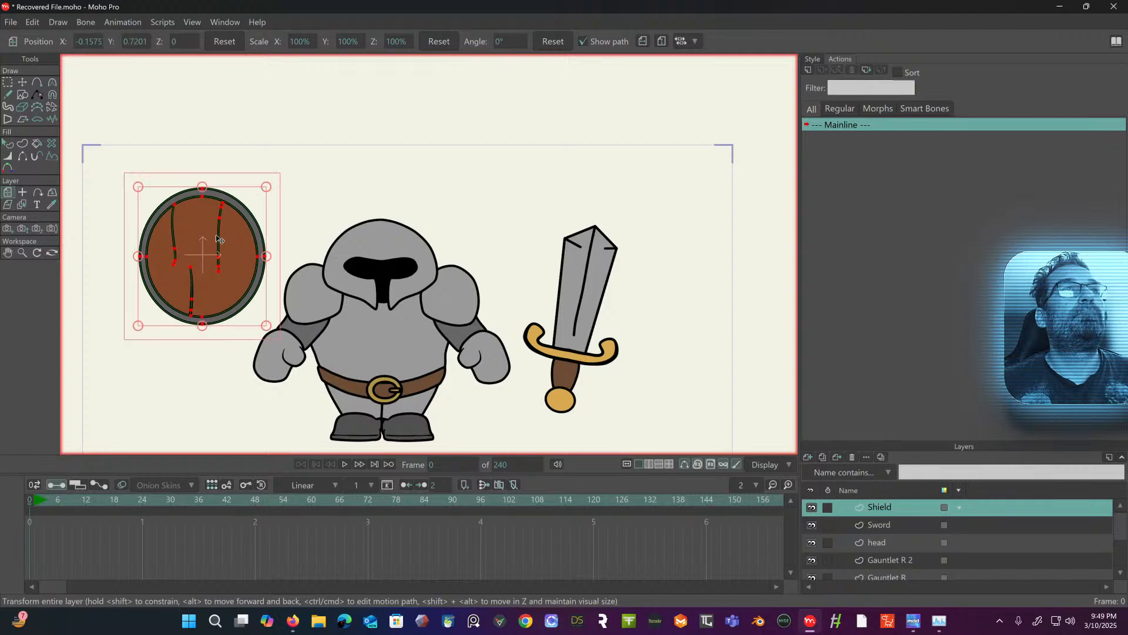
key(g)
scroll(331, 104, down, 2)
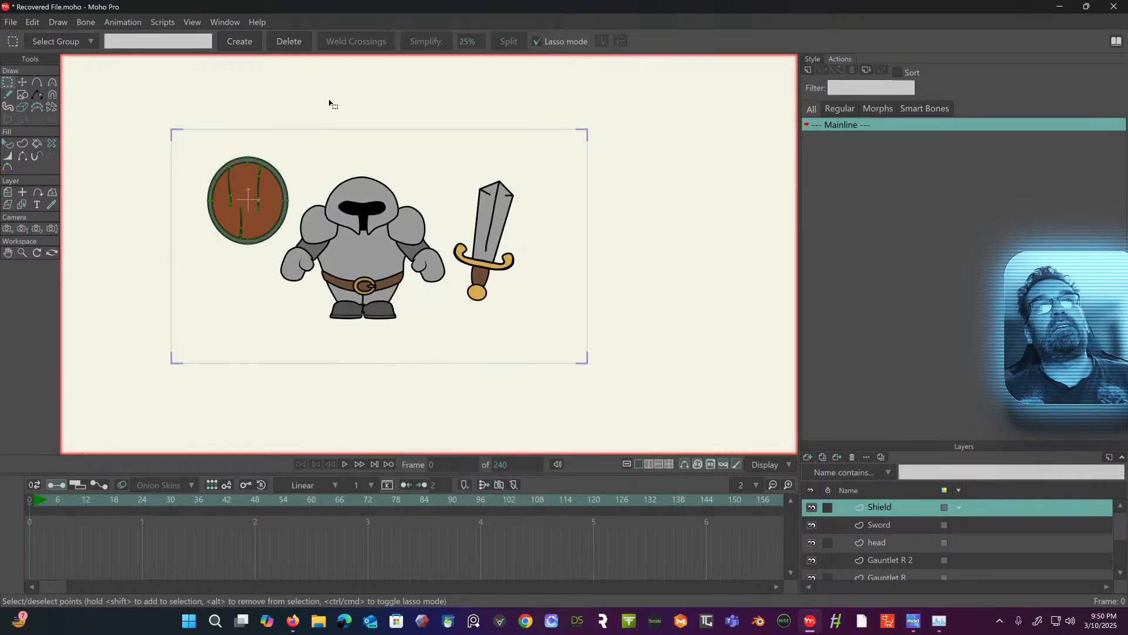
click(8, 193)
scroll(270, 210, up, 2)
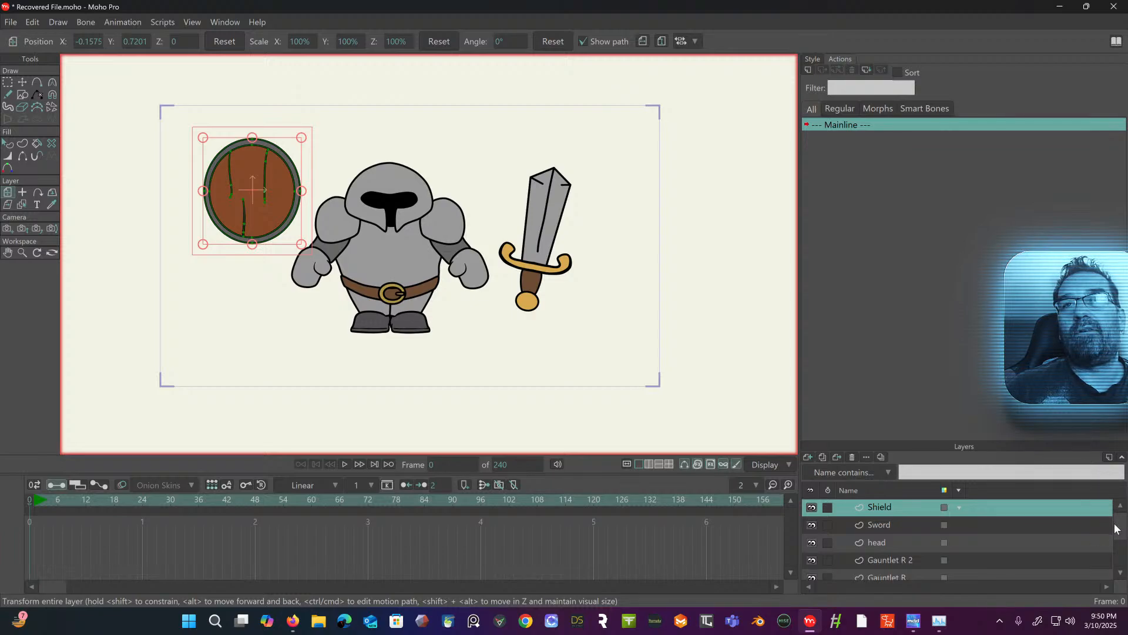
click(914, 538)
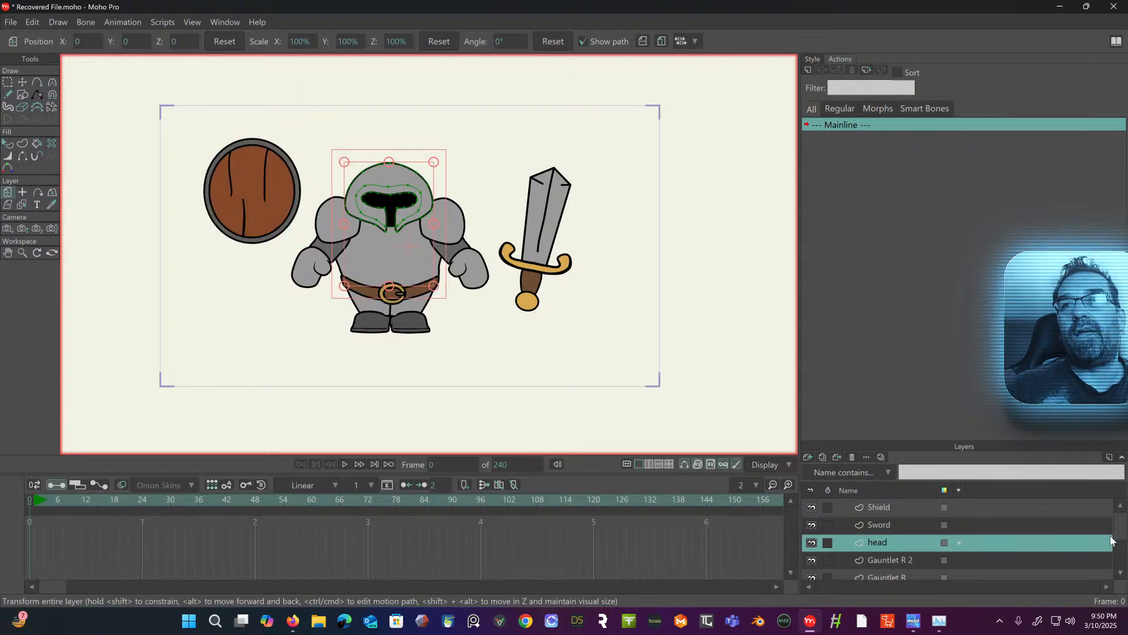
click(919, 512)
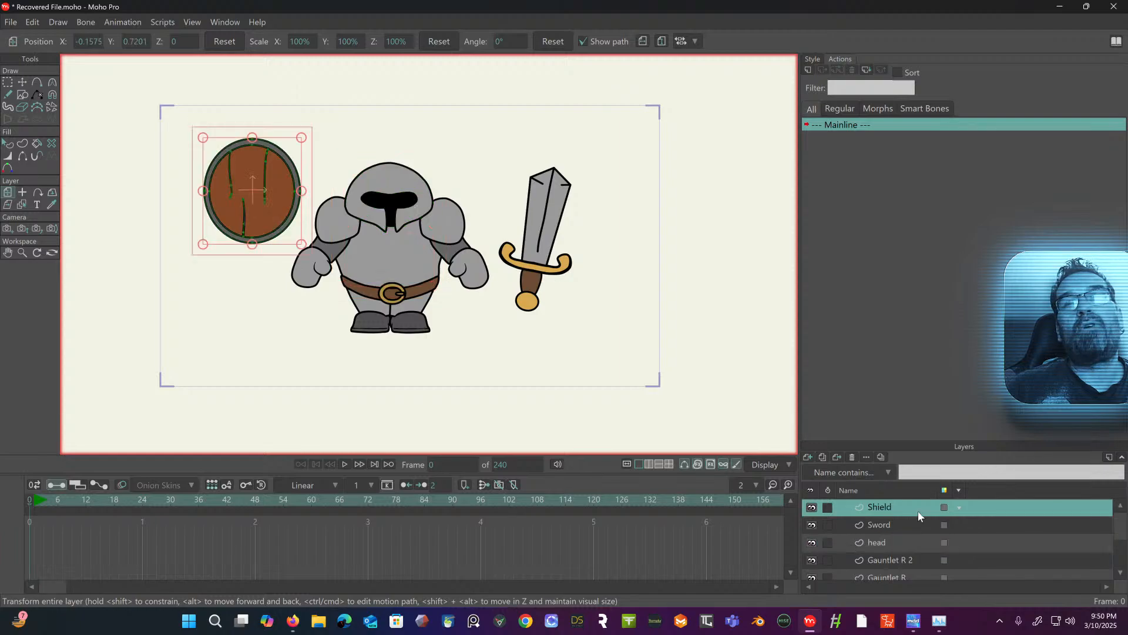
ctrl+click(914, 525)
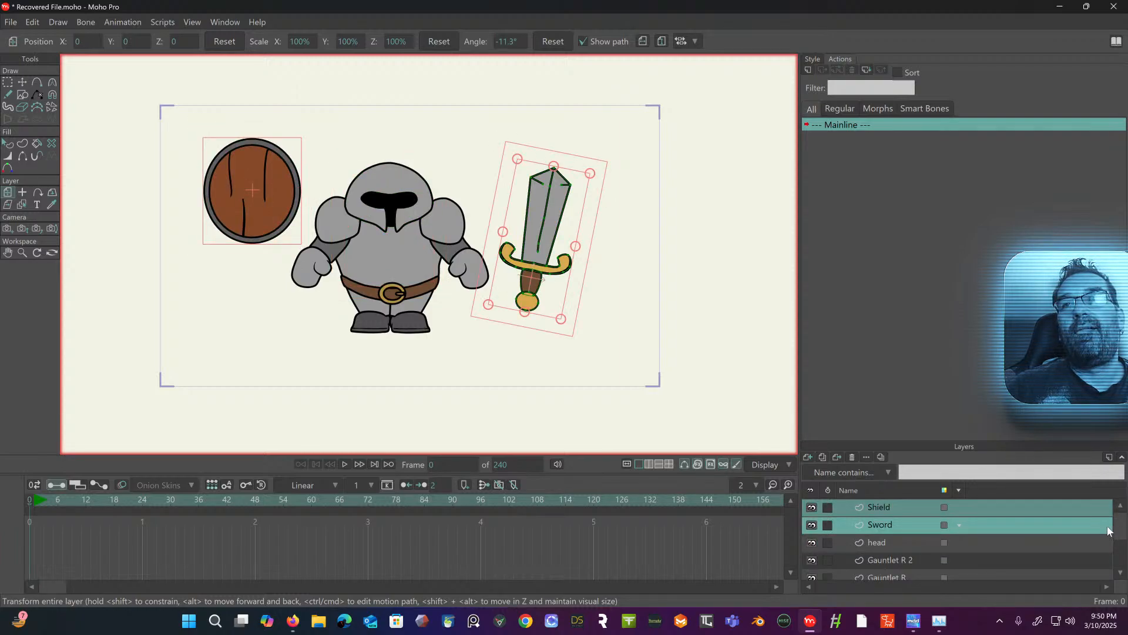
scroll(1102, 558, down, 5)
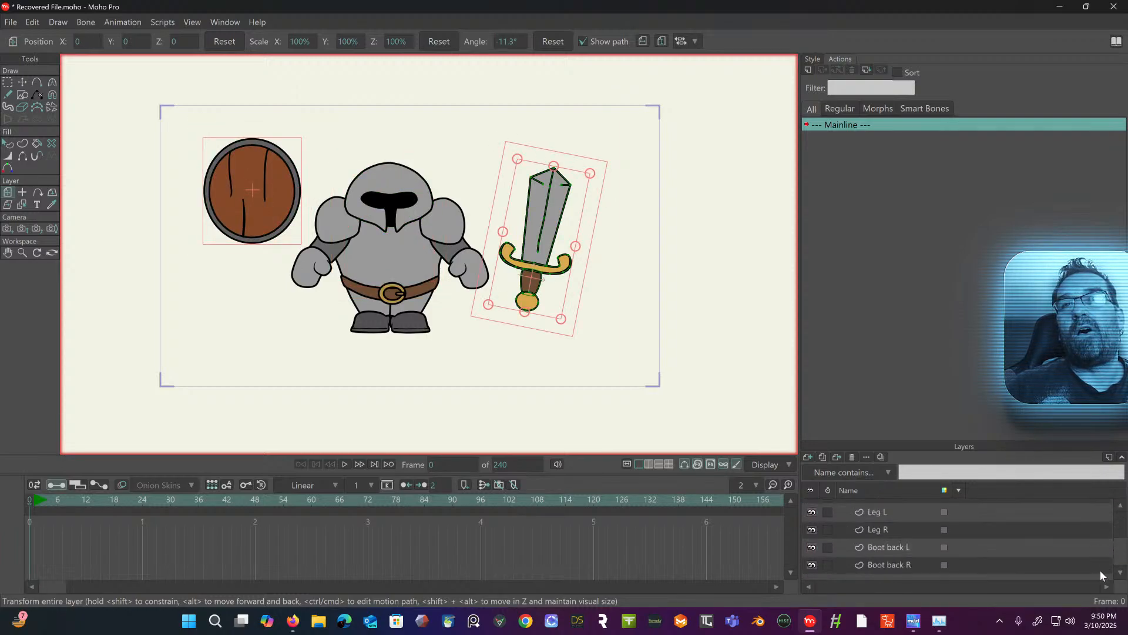
shift+click(912, 564)
scroll(912, 564, up, 5)
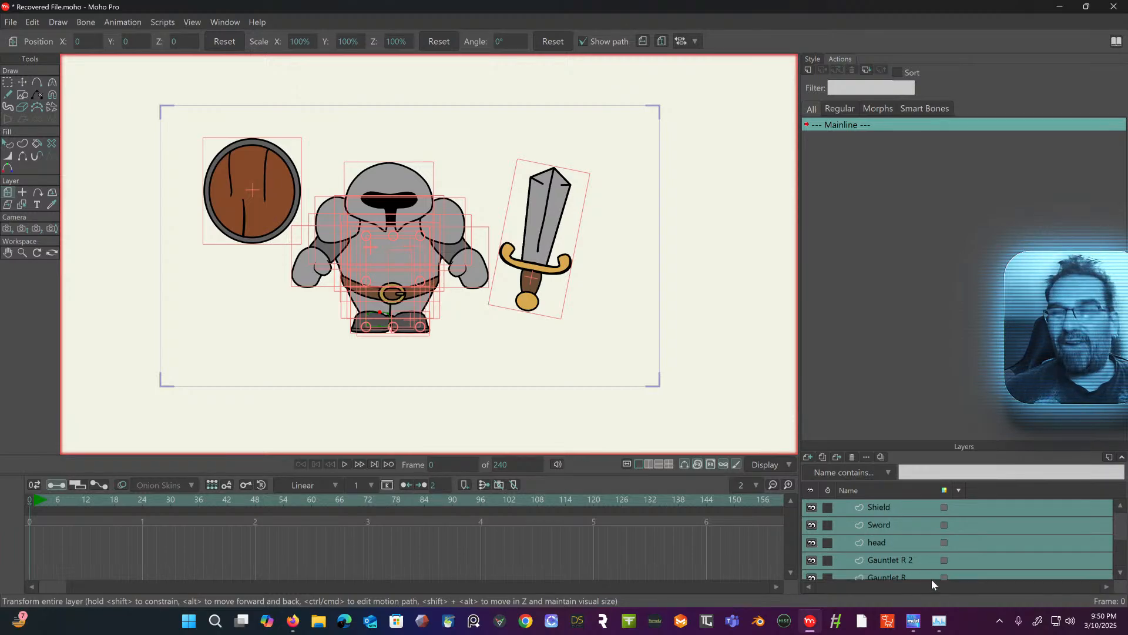
- Group all layers from Shield down to Boot back R and name the group Knight
click(913, 508)
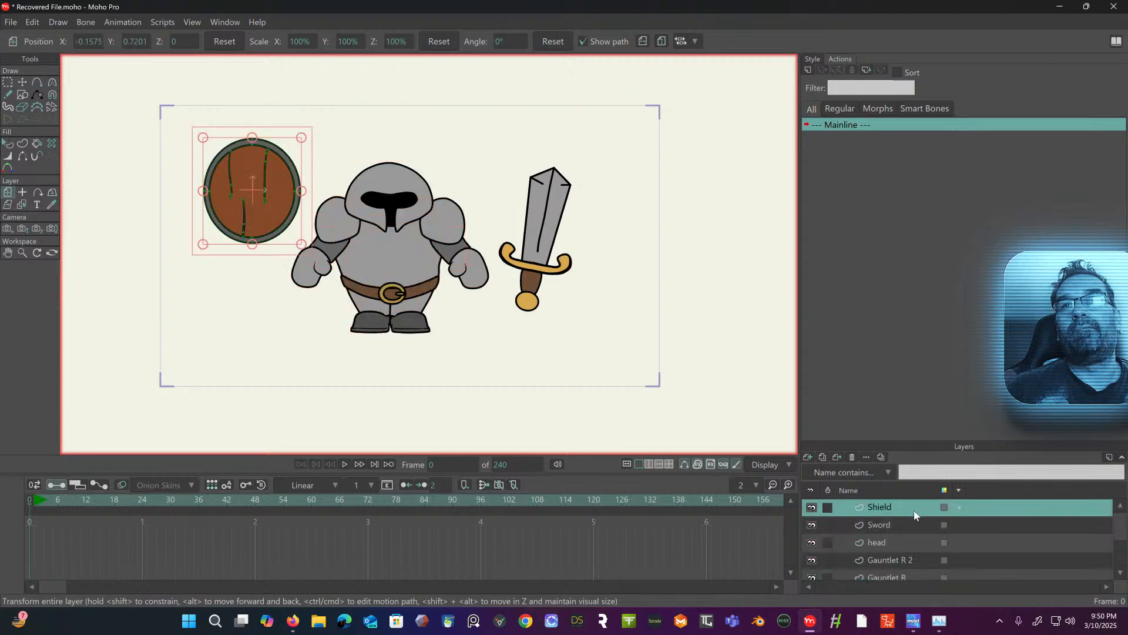
scroll(904, 517, down, 5)
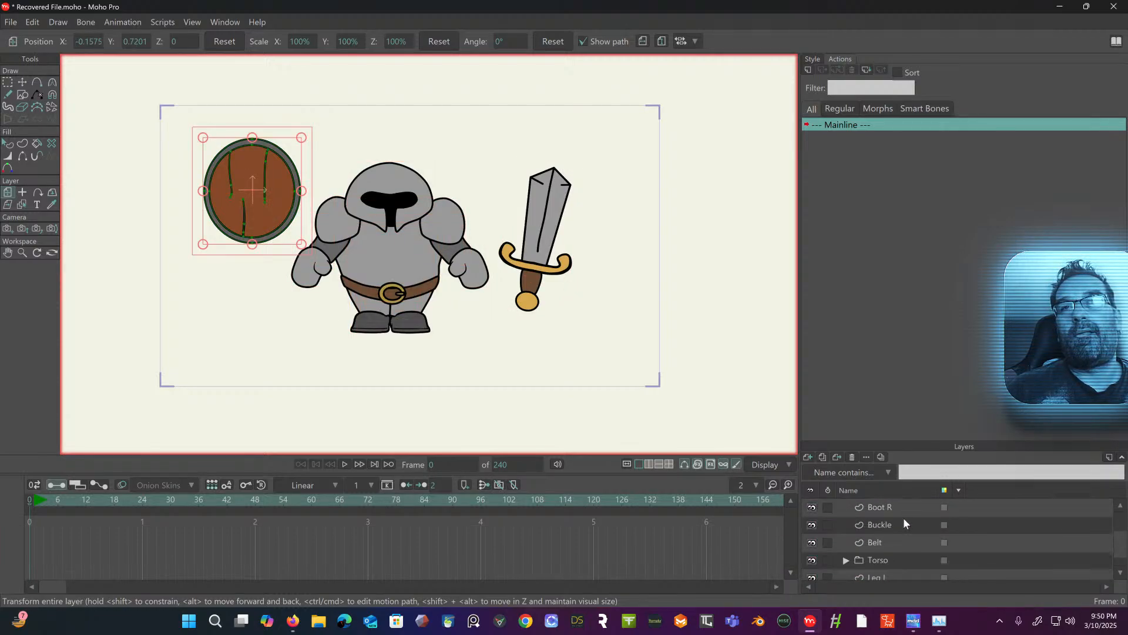
shift+click(906, 566)
scroll(911, 552, up, 5)
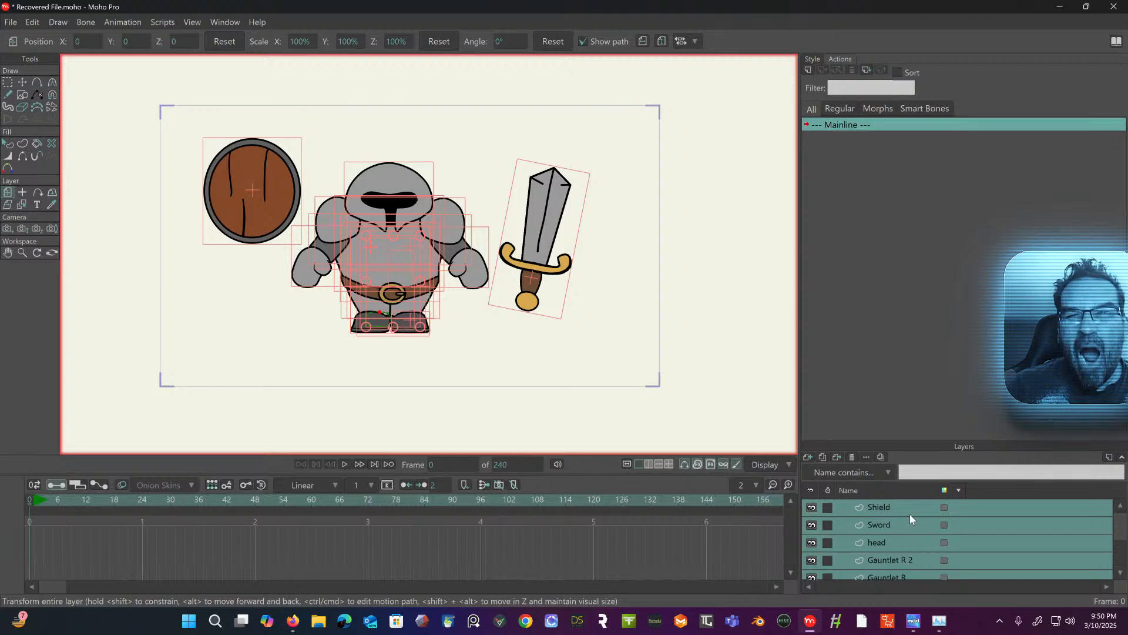
right_click(910, 515)
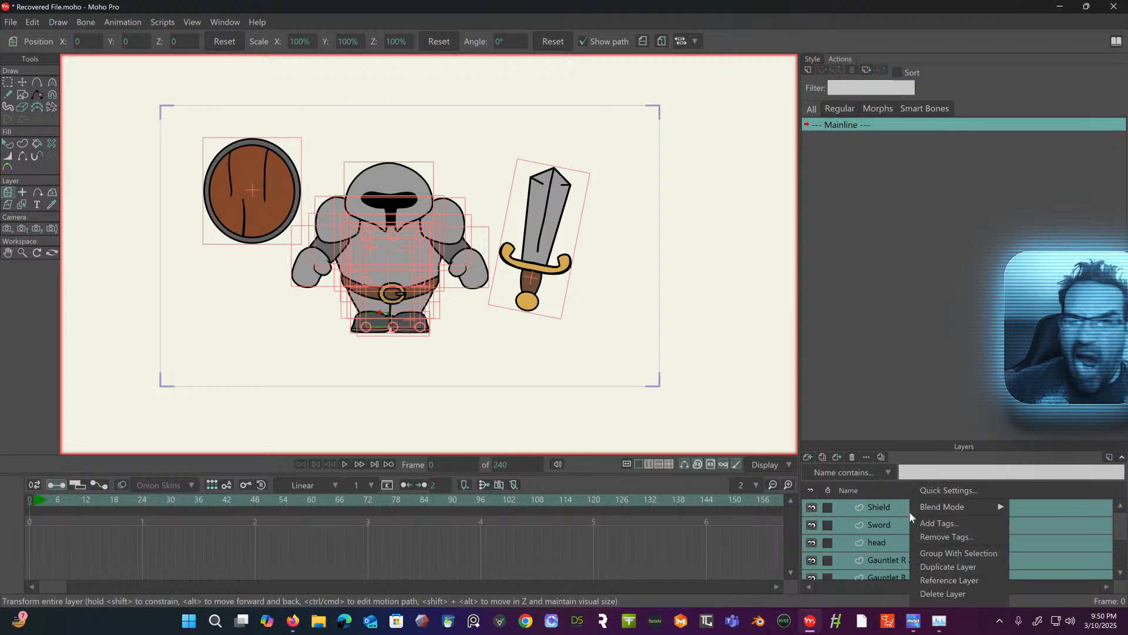
click(936, 556)
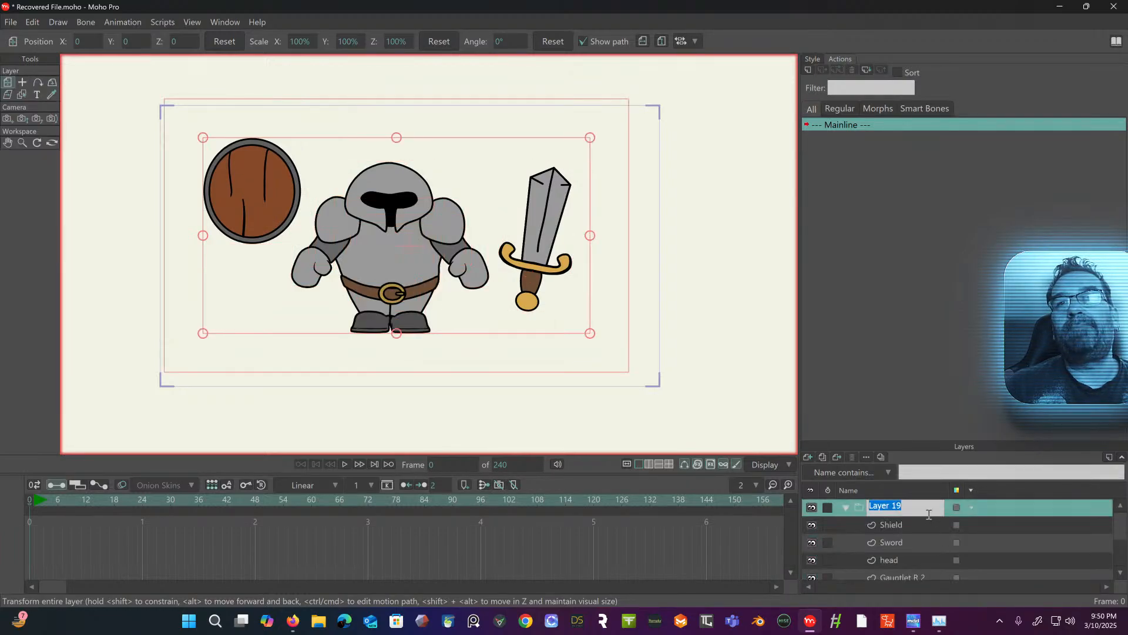
text(K)
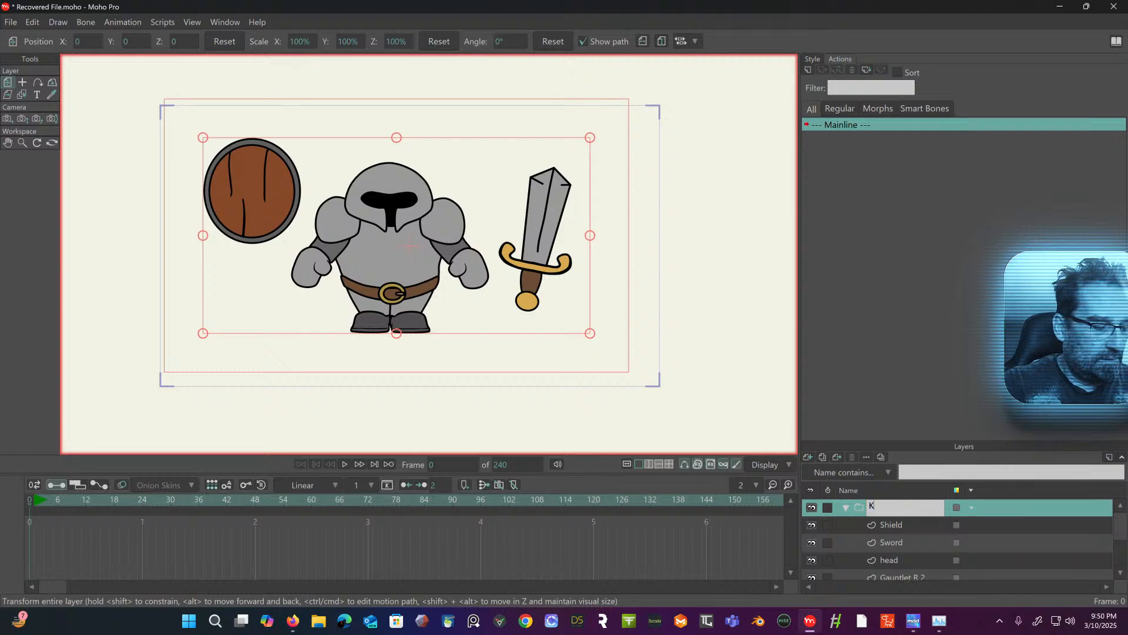
text(night)
key(Return)
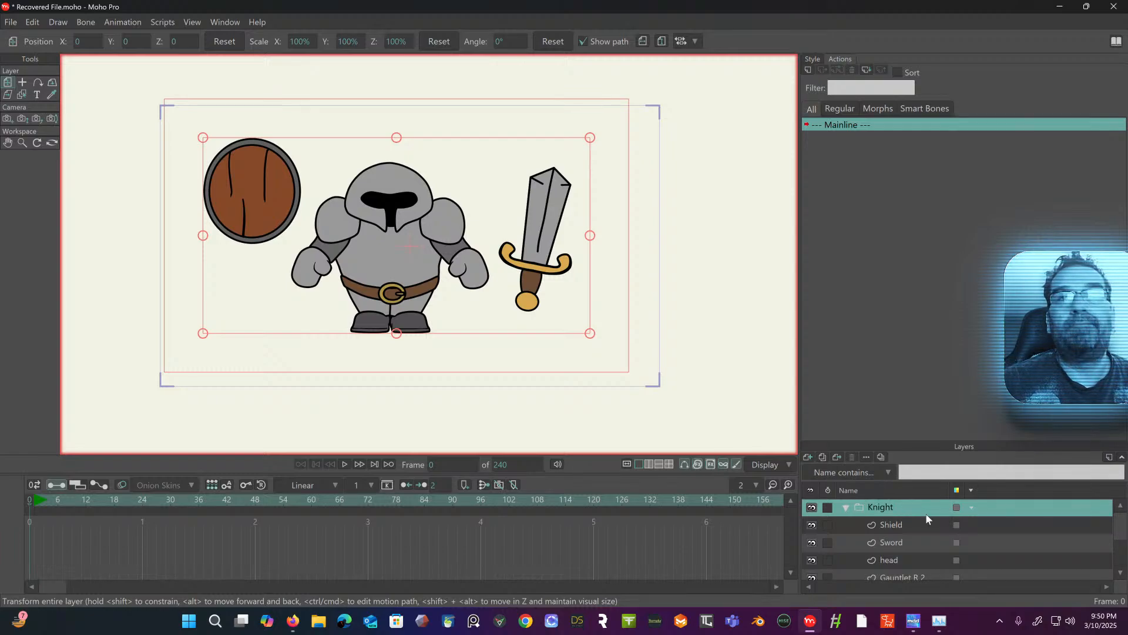
- Convert the Knight group to a bone layer and set its origin on the lower torso just above the belt buckle
right_click(922, 506)
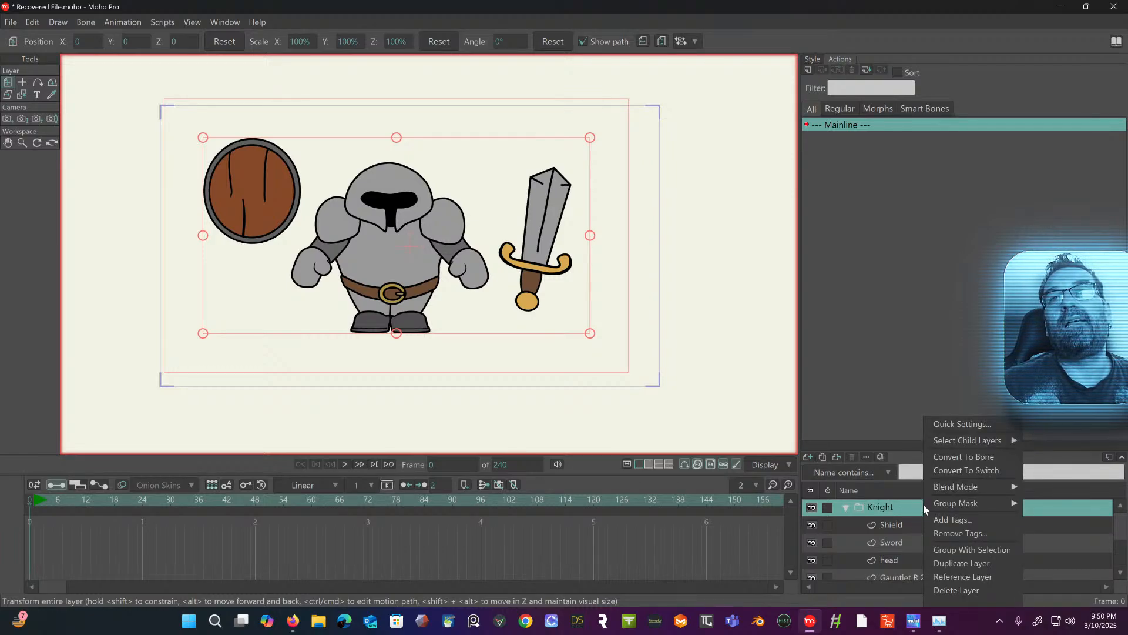
mouse_move(964, 438)
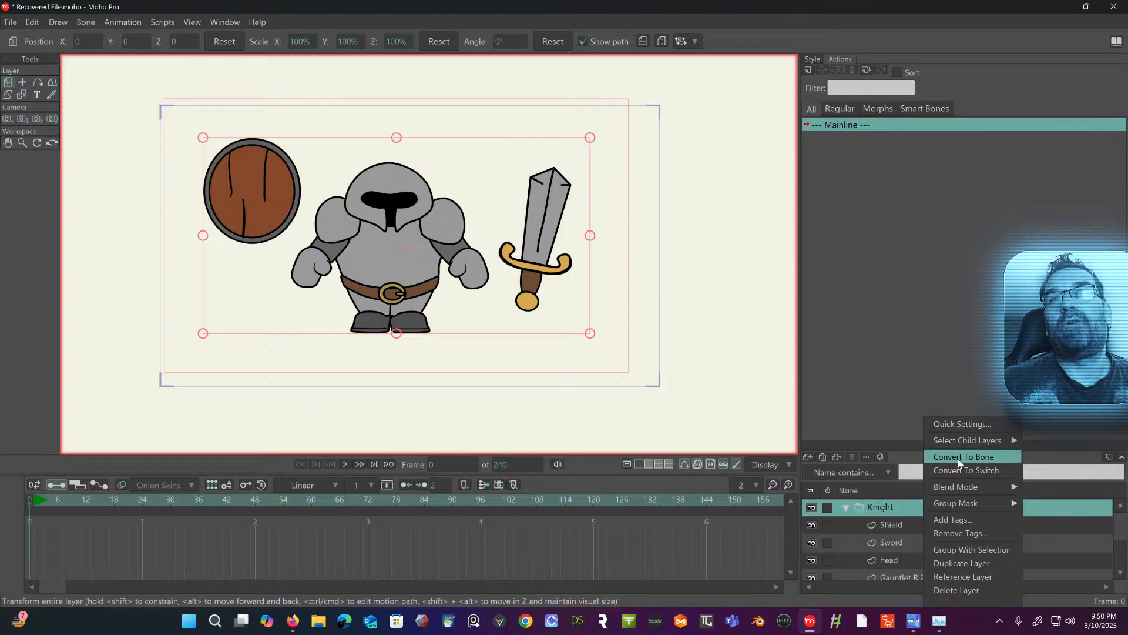
click(959, 458)
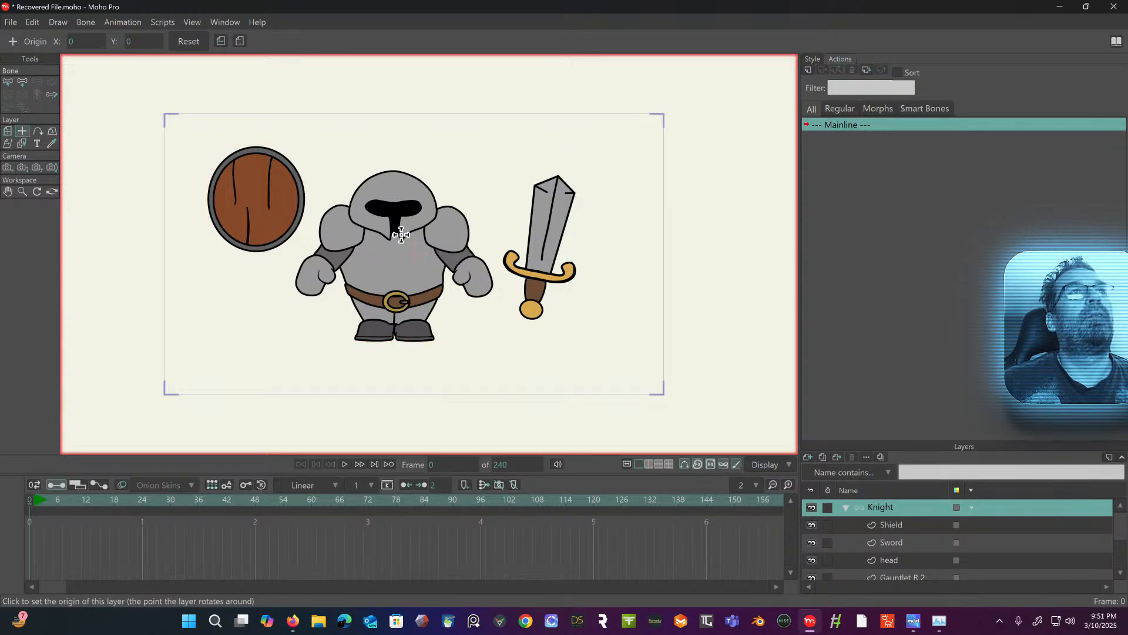
click(395, 284)
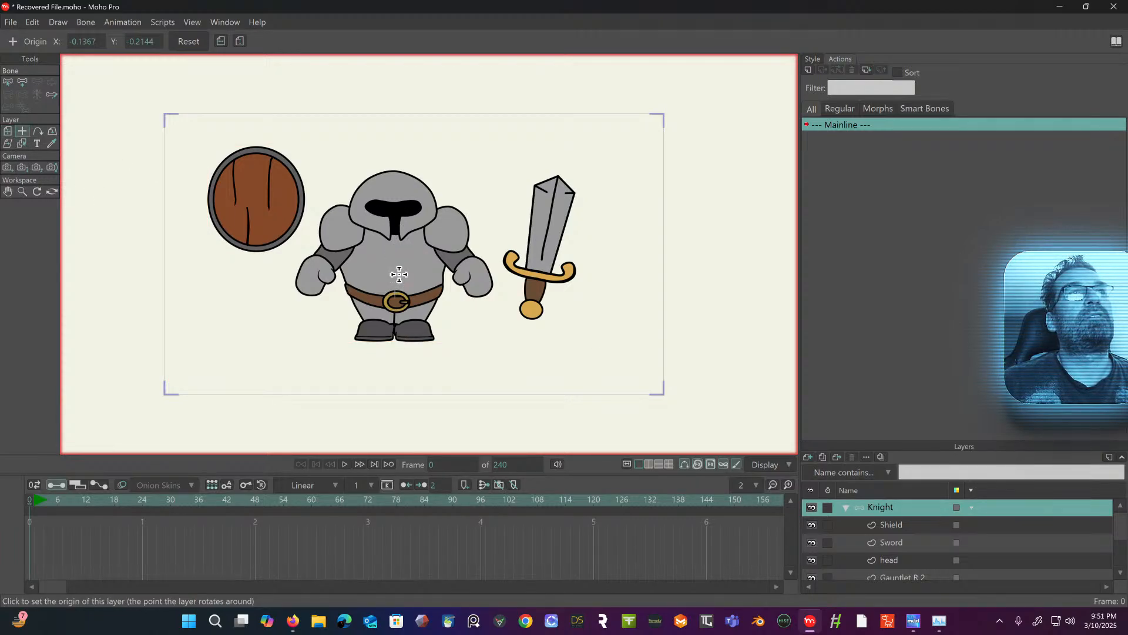
- Check the Shield and Sword layer origins, and set the head layer's origin in the middle of the helmet's visor opening
click(884, 523)
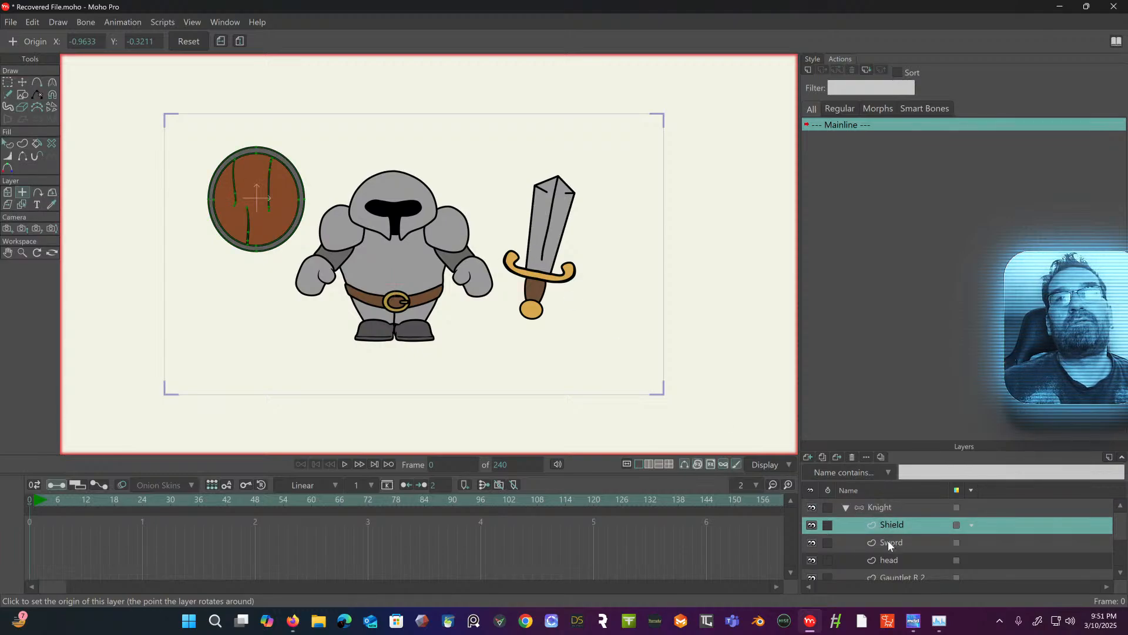
click(876, 542)
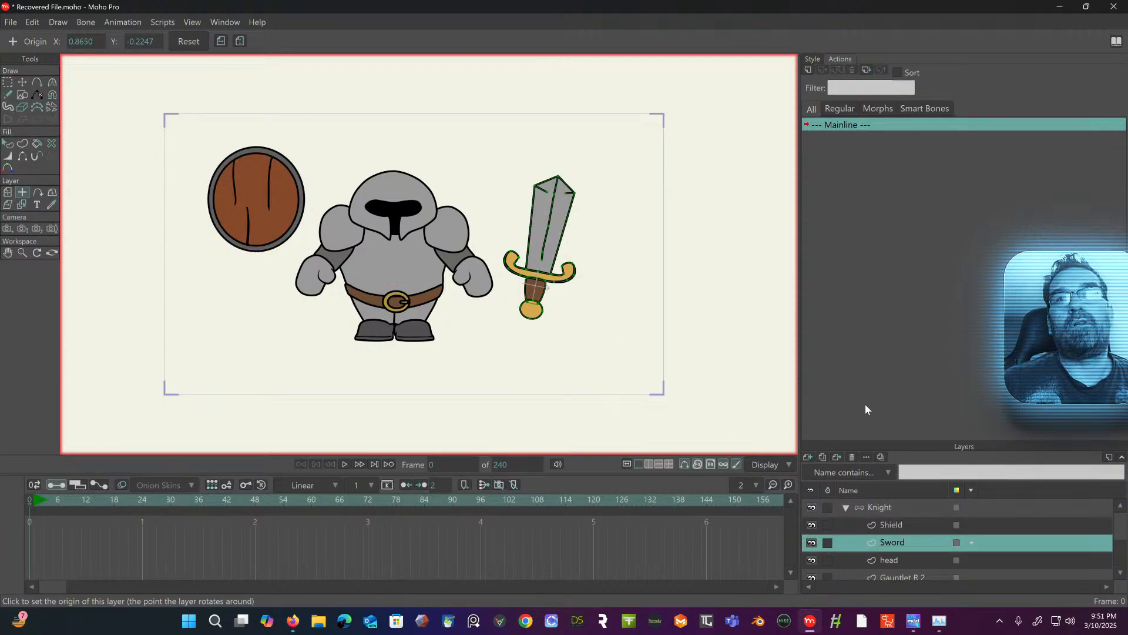
click(892, 559)
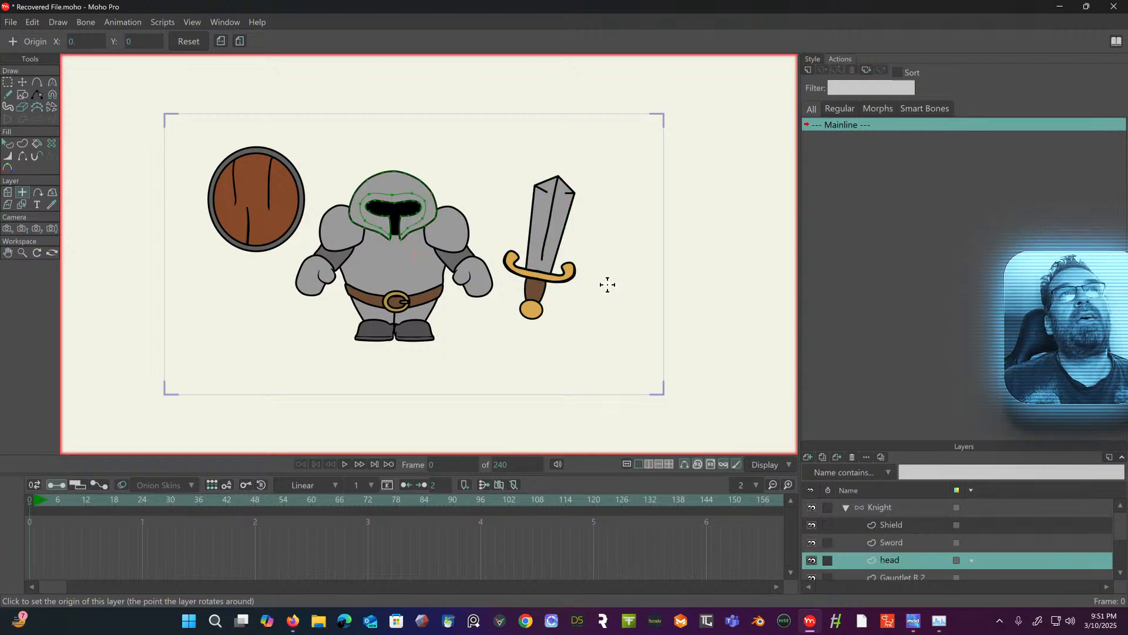
click(395, 218)
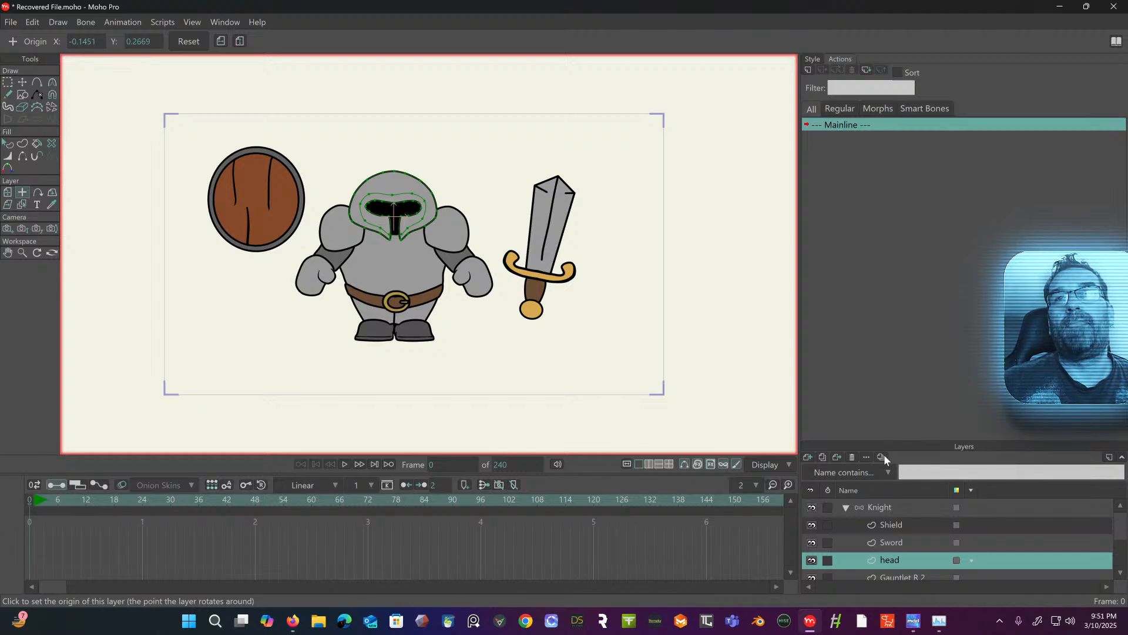
- Hide the advanced style options and set the origins of Gauntlet R 2 and Gauntlet R at their wrists
click(812, 58)
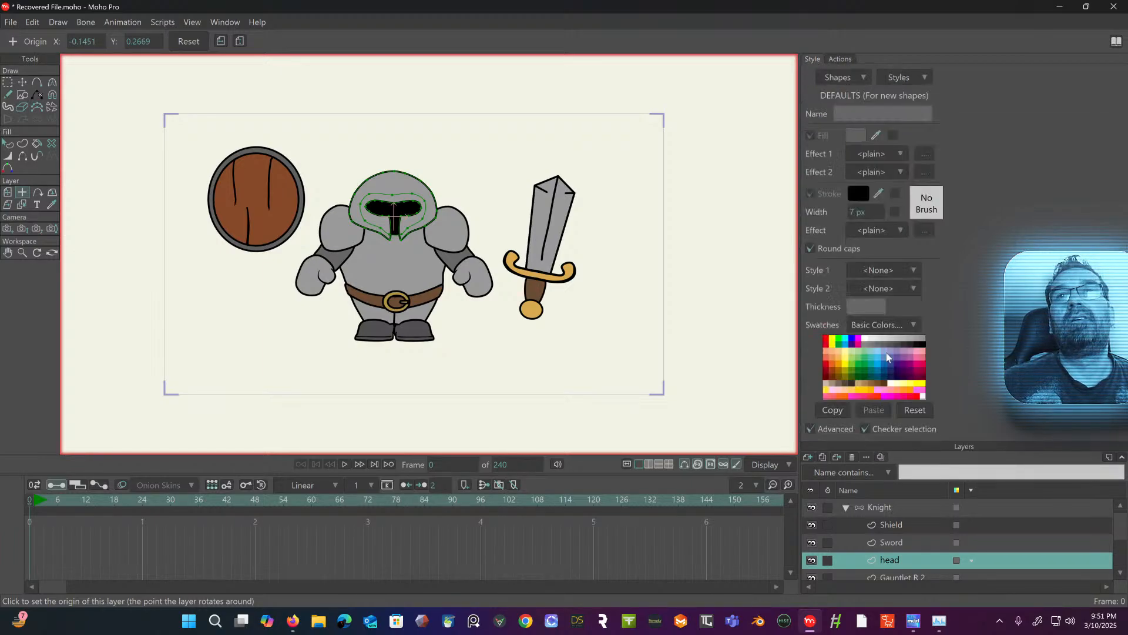
click(811, 429)
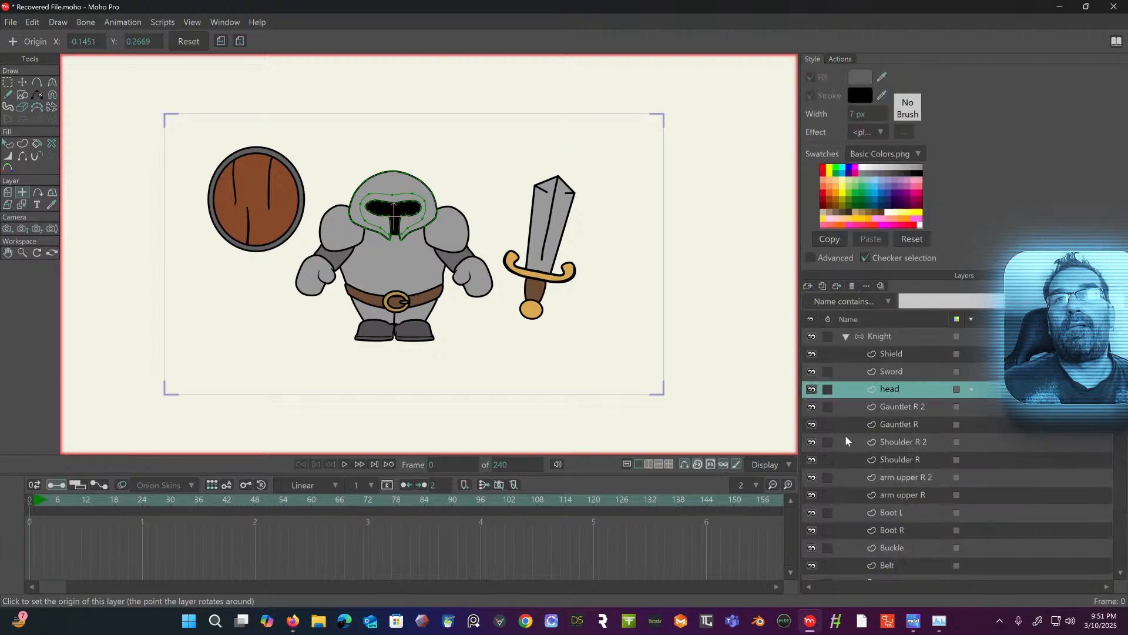
click(895, 408)
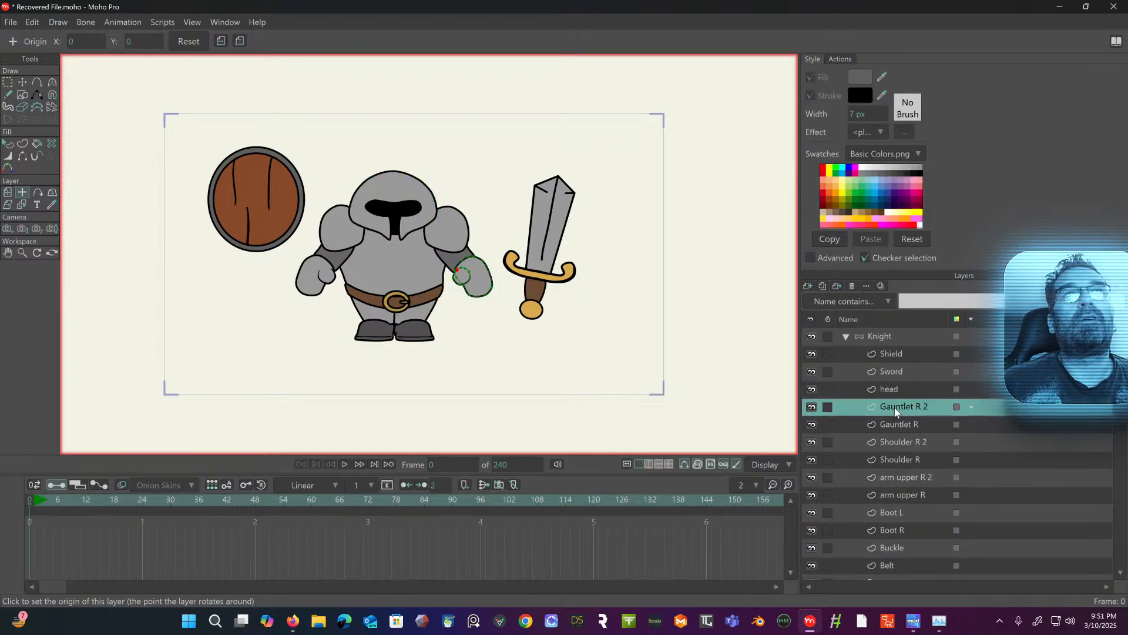
click(465, 264)
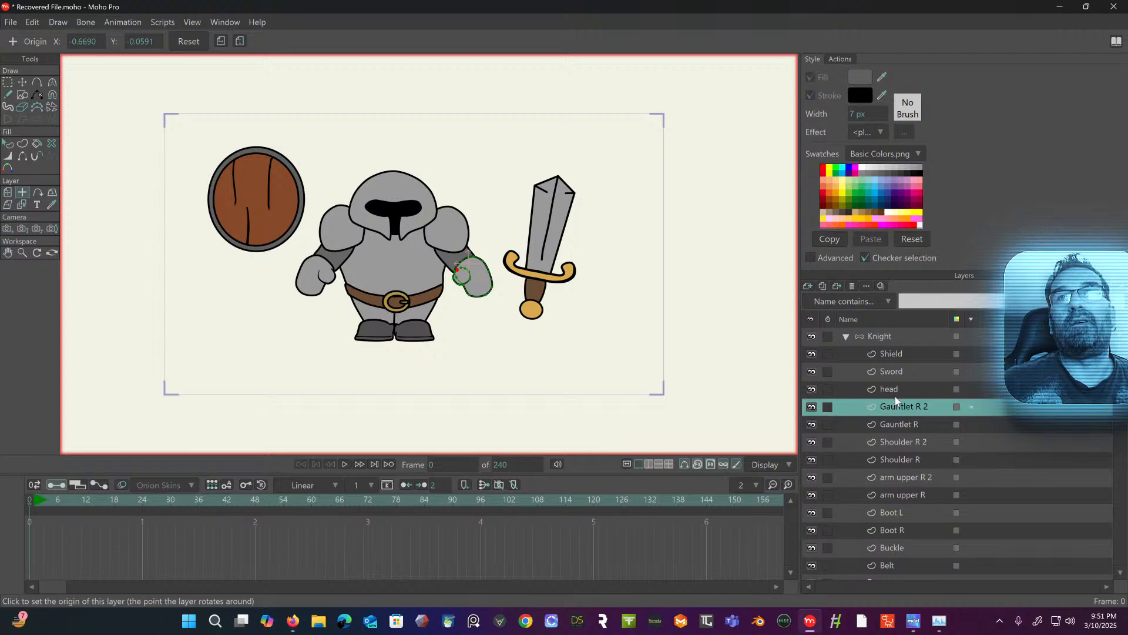
click(894, 424)
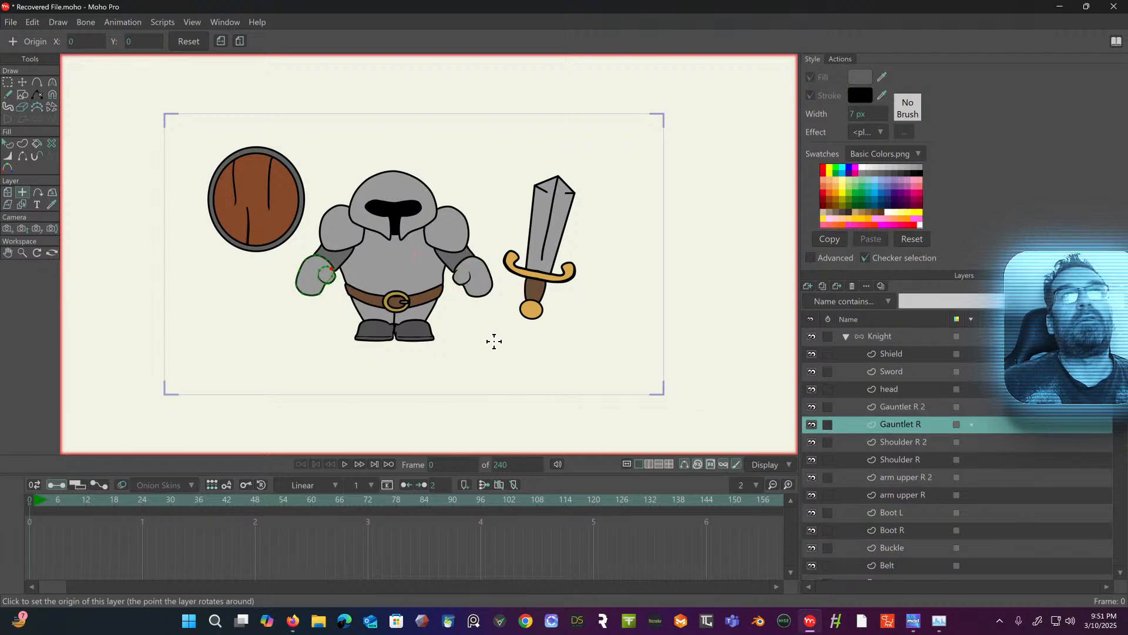
click(318, 260)
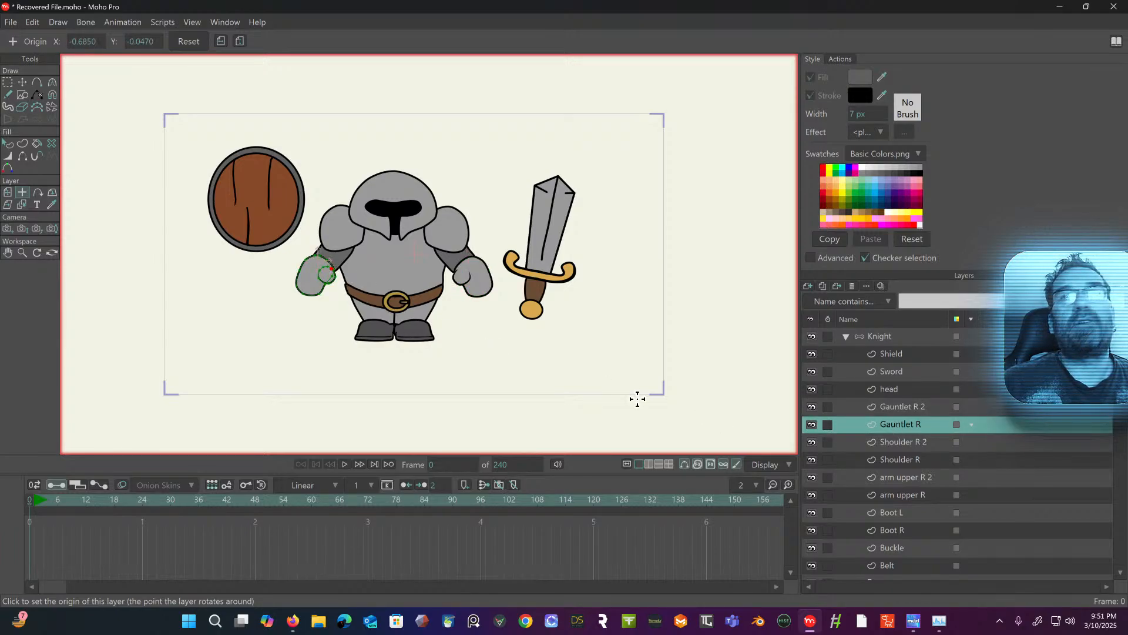
- Set the origin of Shoulder R 2 near the centre of its shoulder plate and rename the layer Shoulder L
click(920, 443)
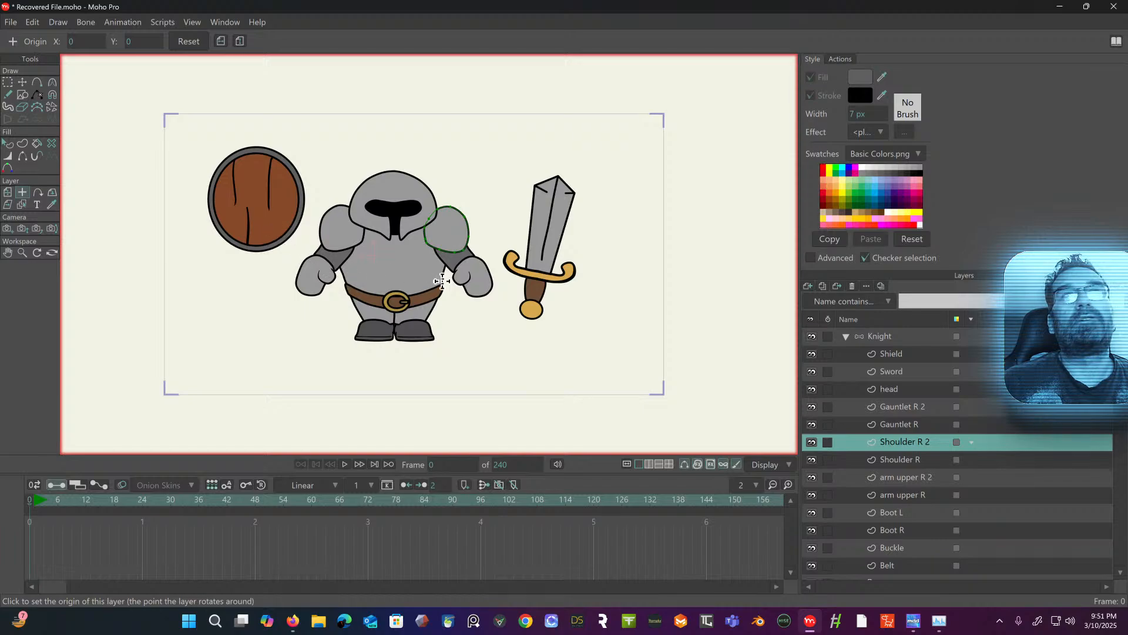
click(444, 225)
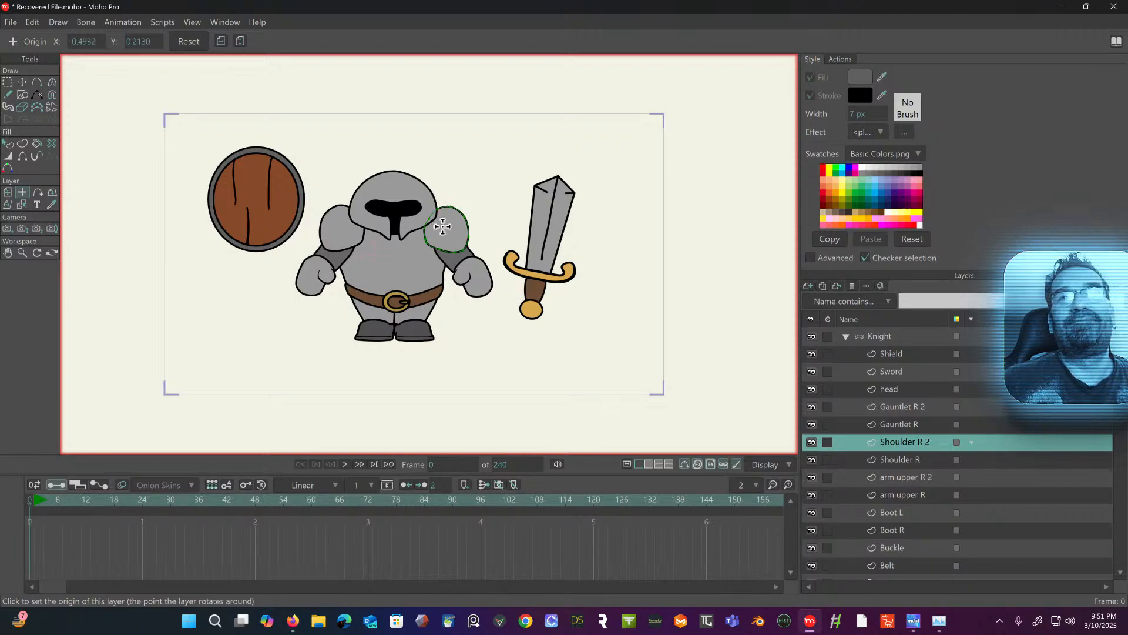
double_click(920, 443)
drag(662, 118, 710, 110)
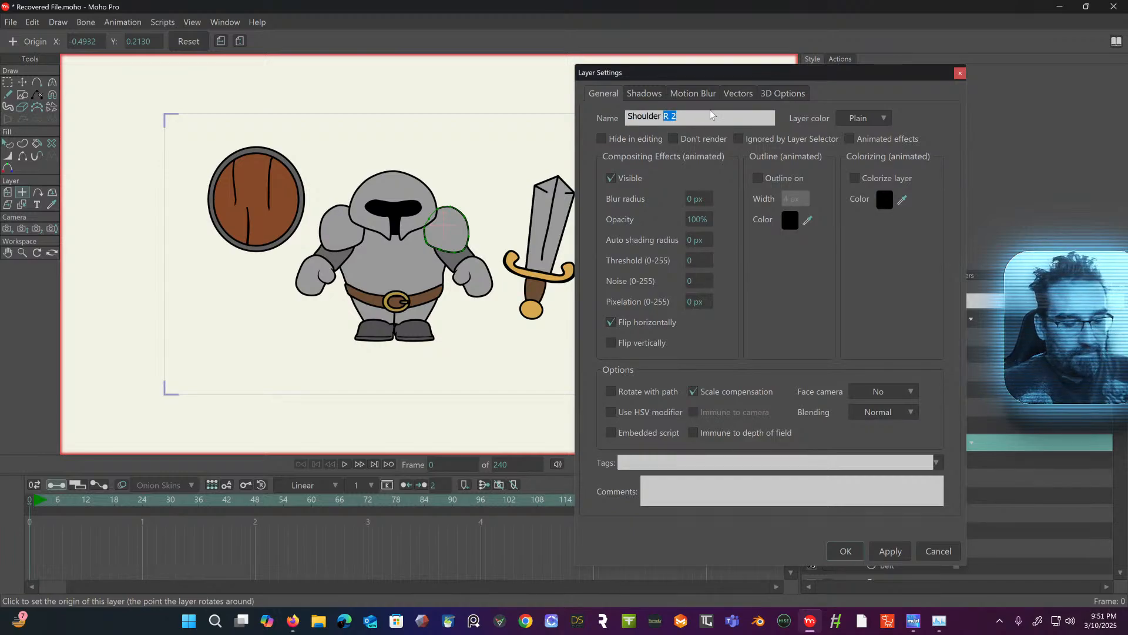
text(L)
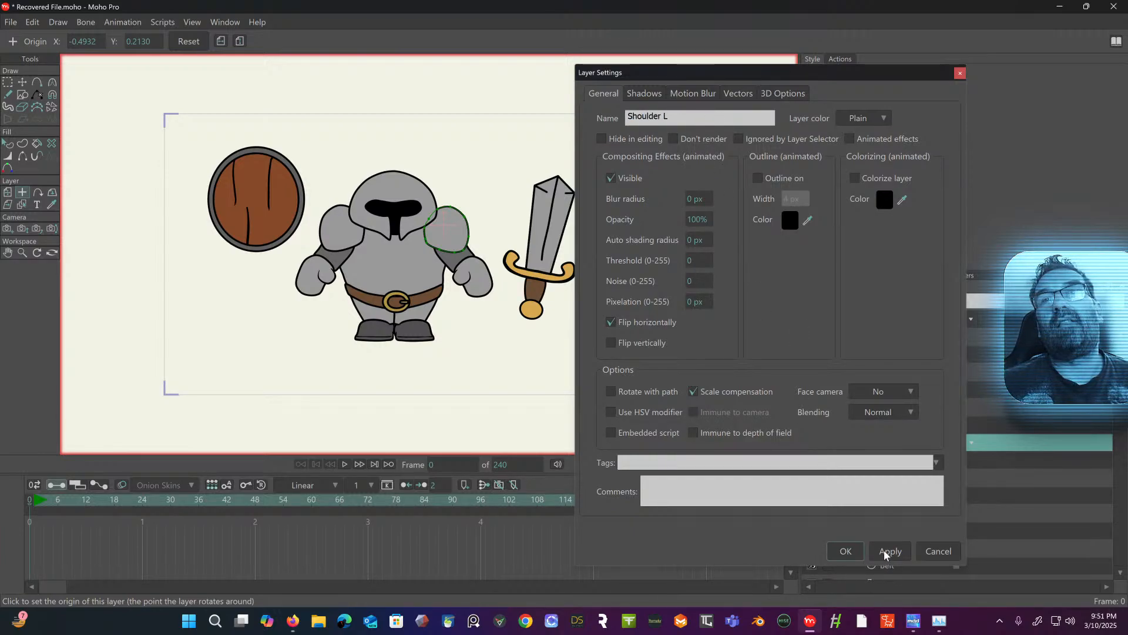
click(856, 552)
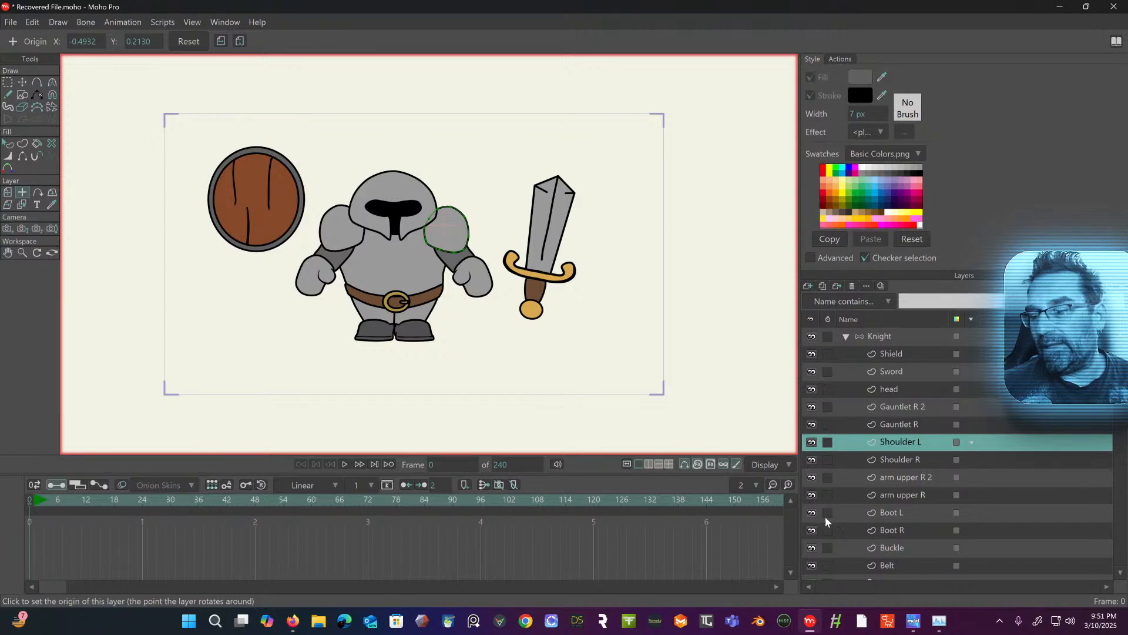
- Set Shoulder R's origin near the centre of its shoulder plate, and rename the arm upper R 2 layer to arm upper L
click(914, 461)
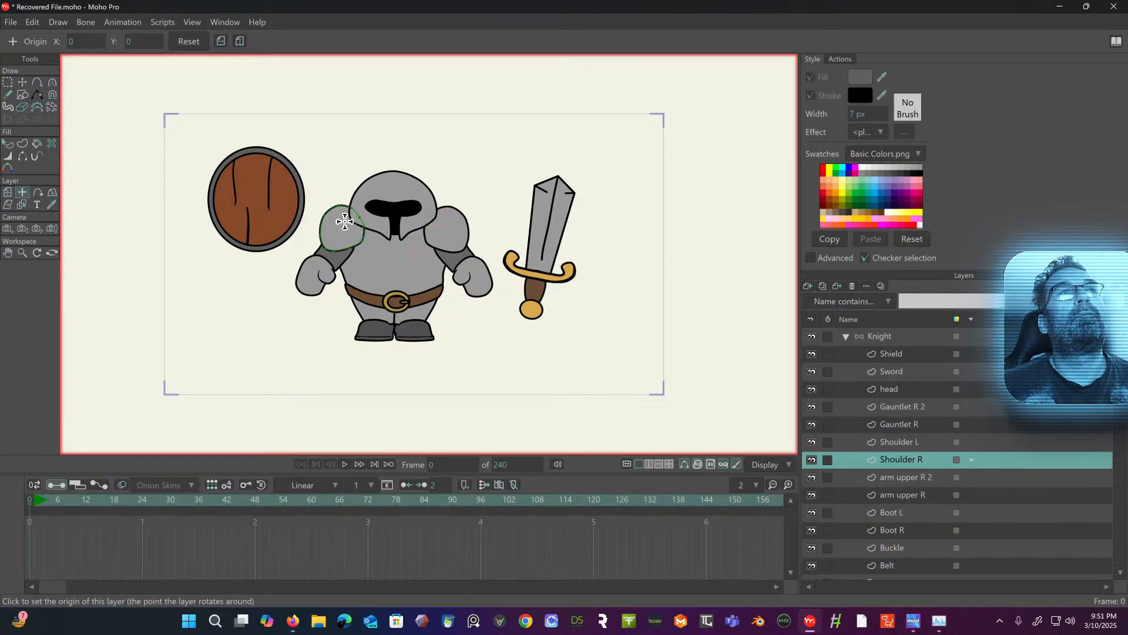
click(345, 222)
click(902, 481)
double_click(934, 482)
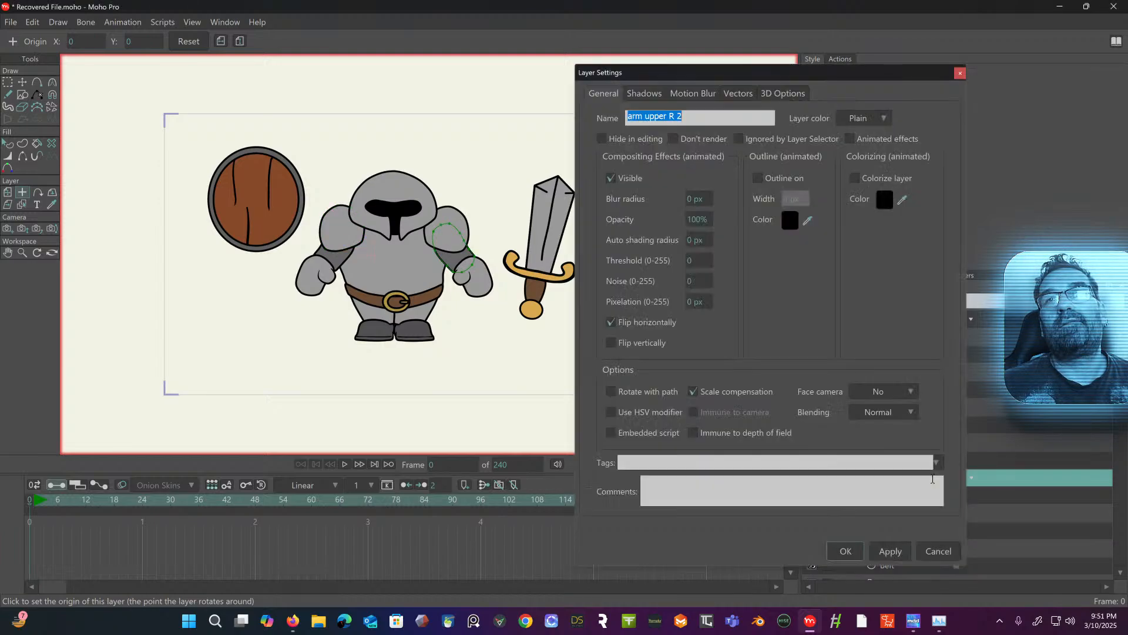
drag(670, 115, 713, 111)
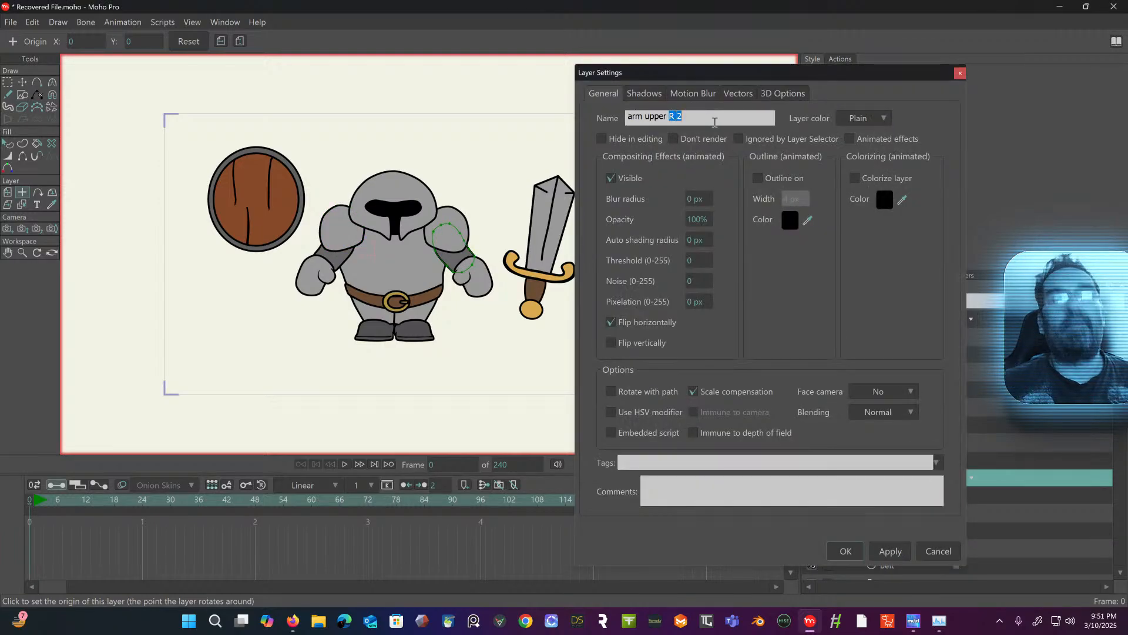
text(L)
key(Return)
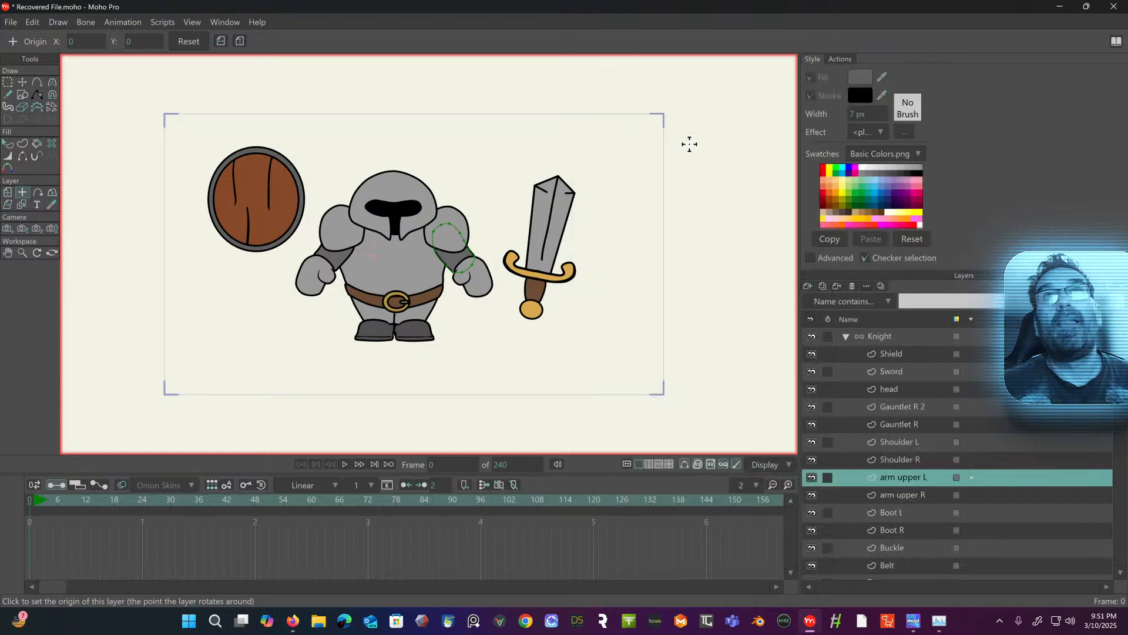
- Set the origin of arm upper R inside its shoulder and the origins of Boot L and Boot R in the middle of each boot
click(902, 493)
click(346, 228)
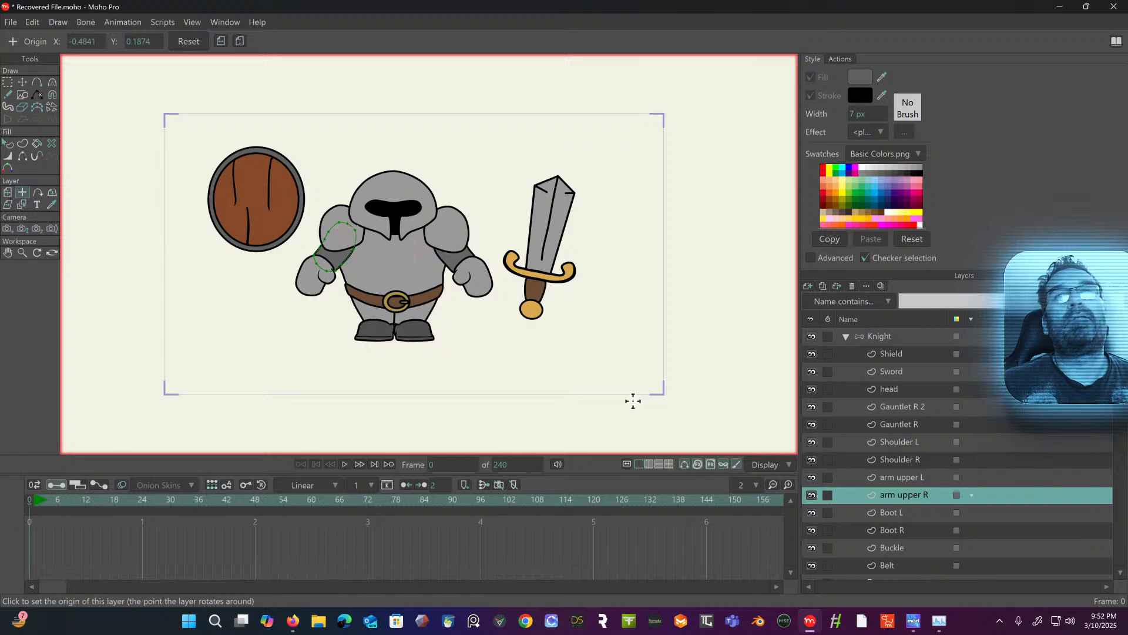
click(902, 512)
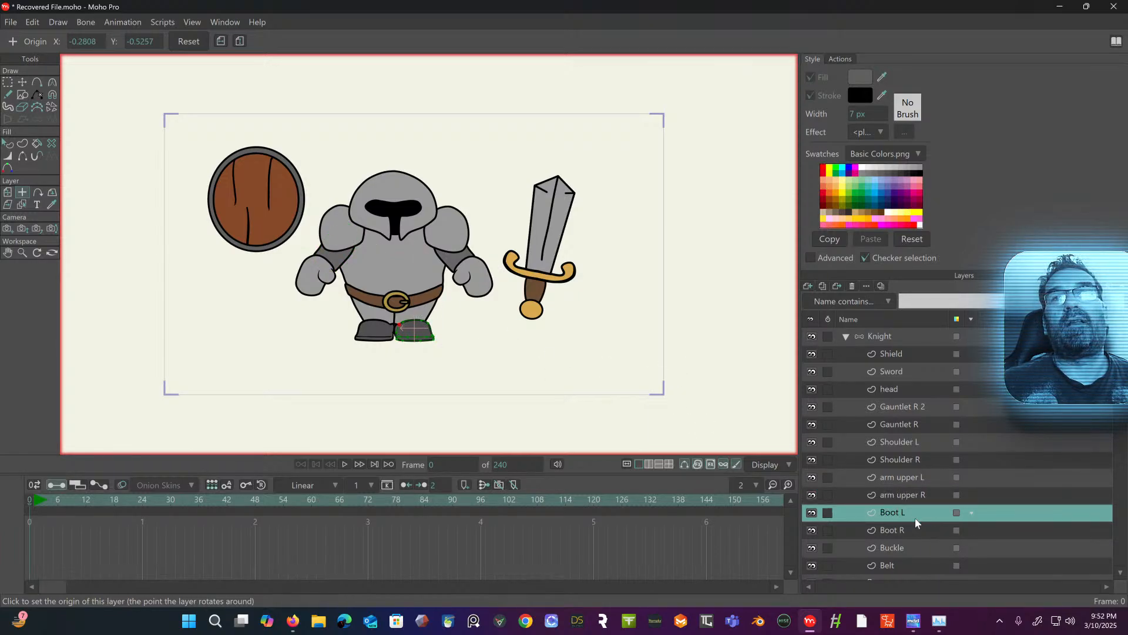
click(900, 530)
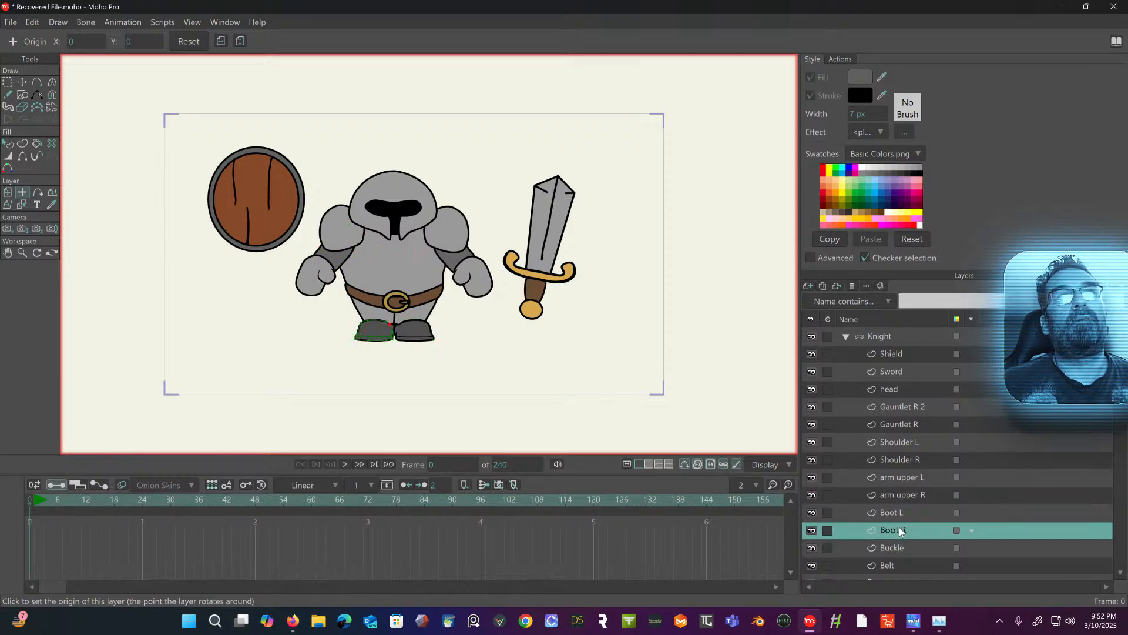
click(374, 329)
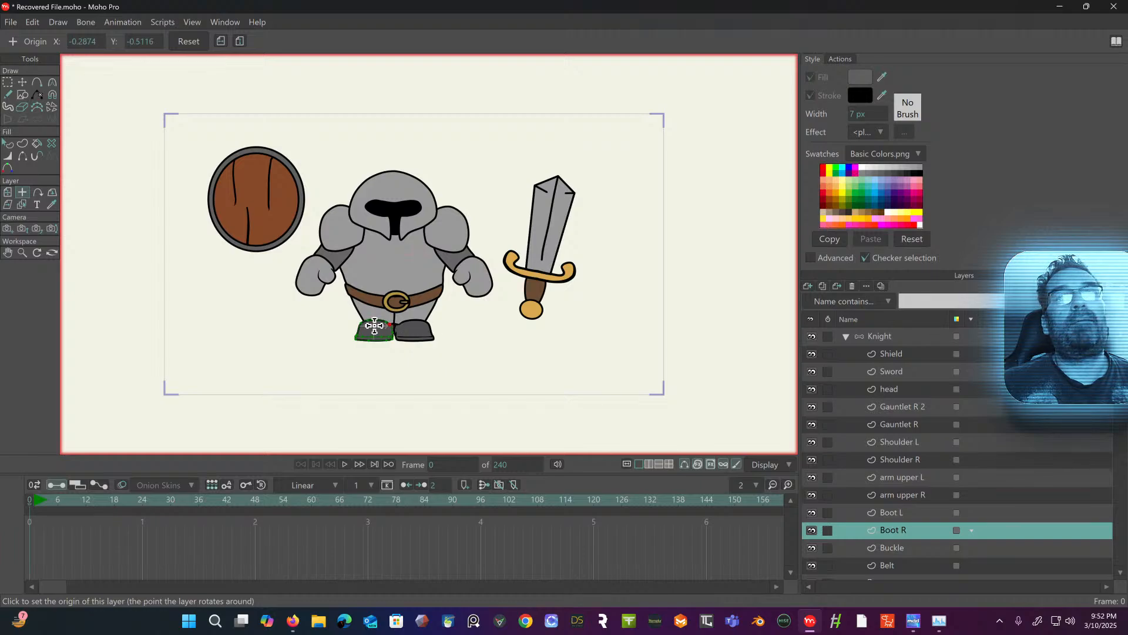
- Set the origins of the Buckle and Belt layers at the centre of the belt buckle
click(912, 548)
click(396, 302)
scroll(865, 446, down, 3)
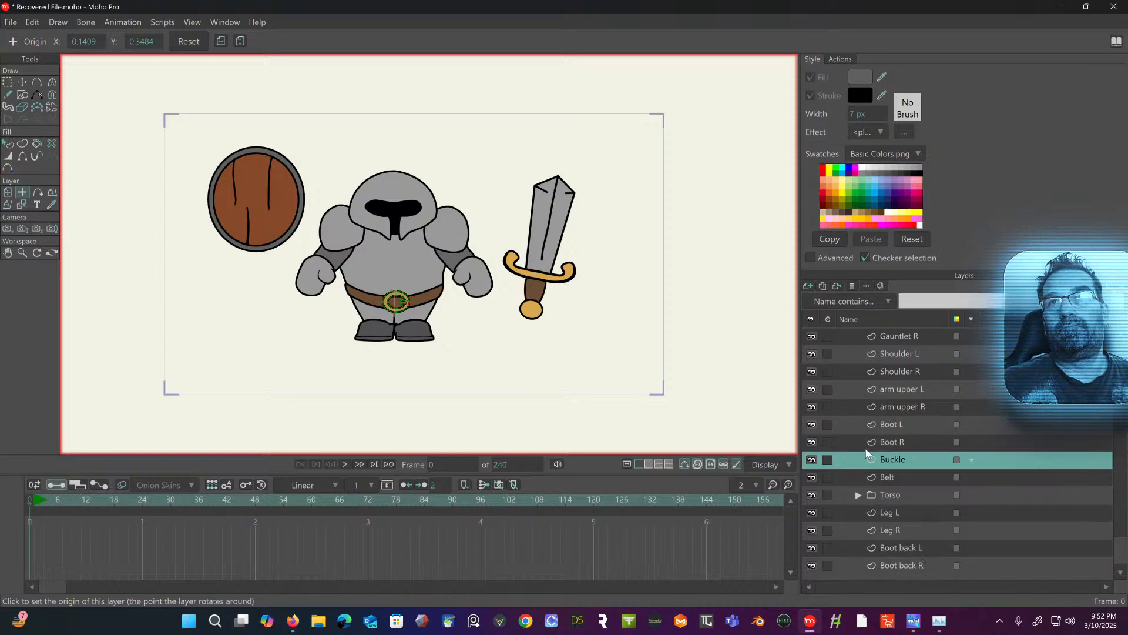
click(893, 476)
click(398, 303)
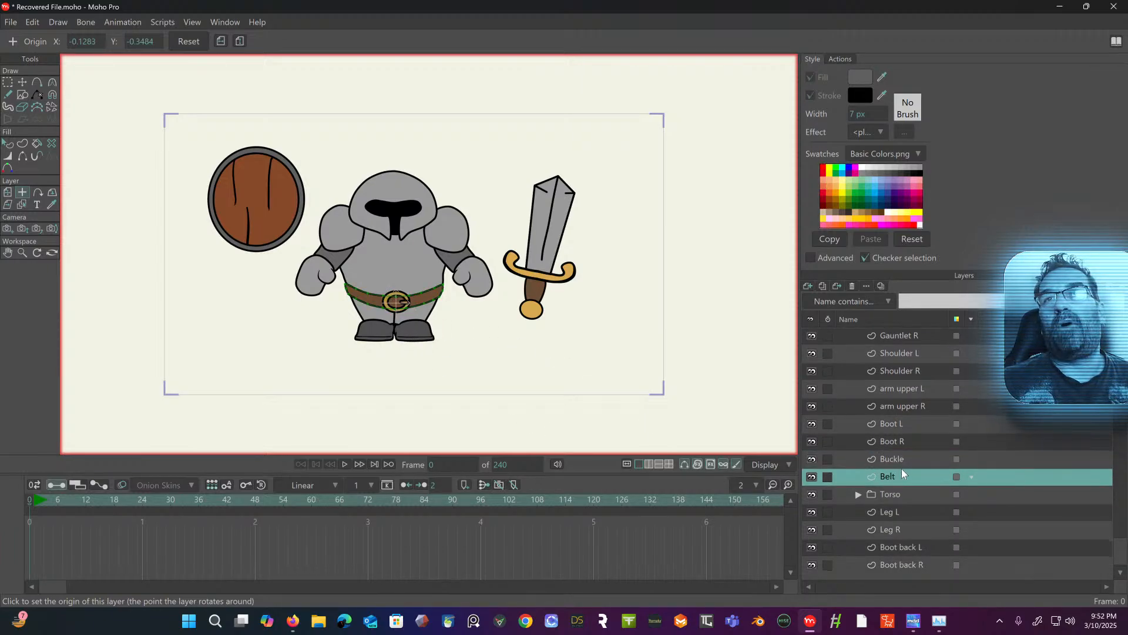
- Set the origins of the Torso group and its Breast plate layer just above the buckle, and the inner Torso layer's origin slightly higher
click(900, 495)
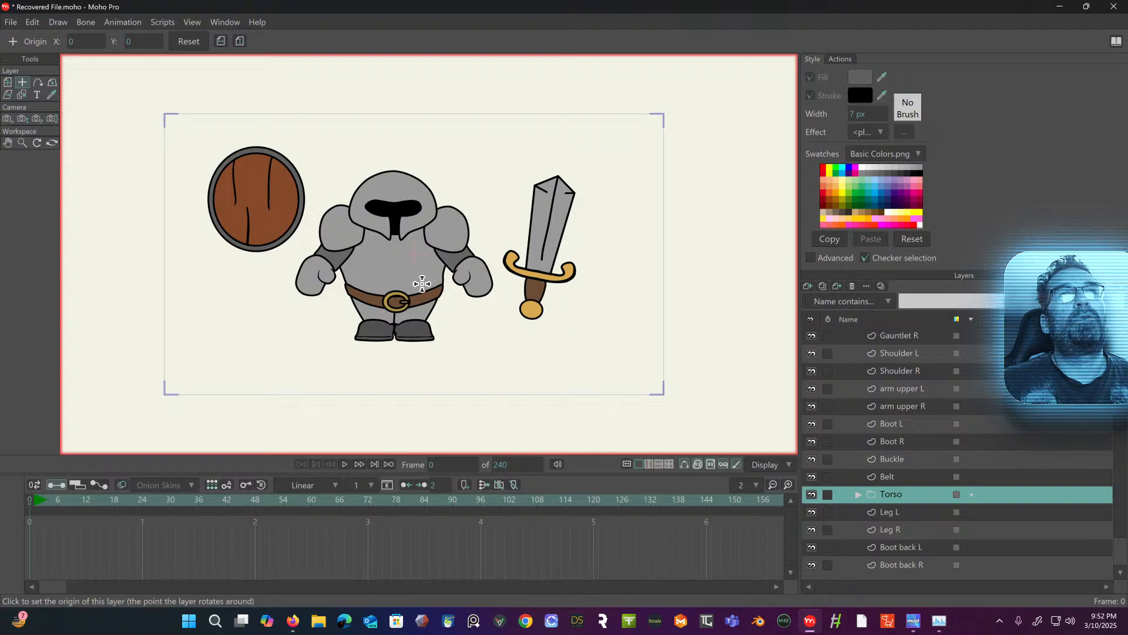
click(397, 284)
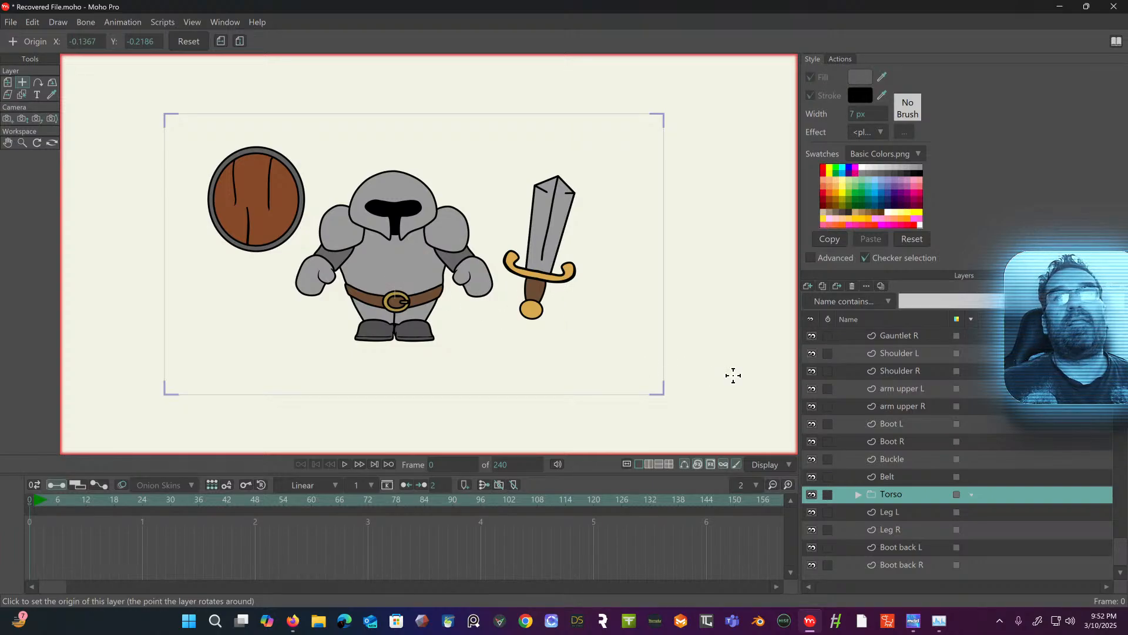
click(857, 497)
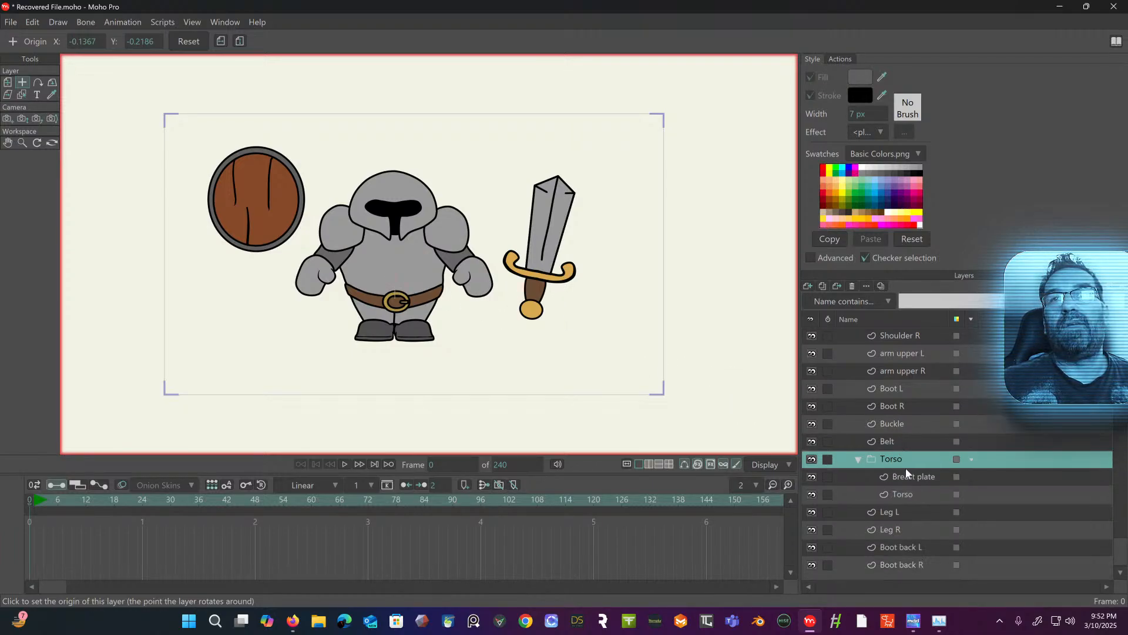
click(908, 477)
click(397, 286)
click(911, 496)
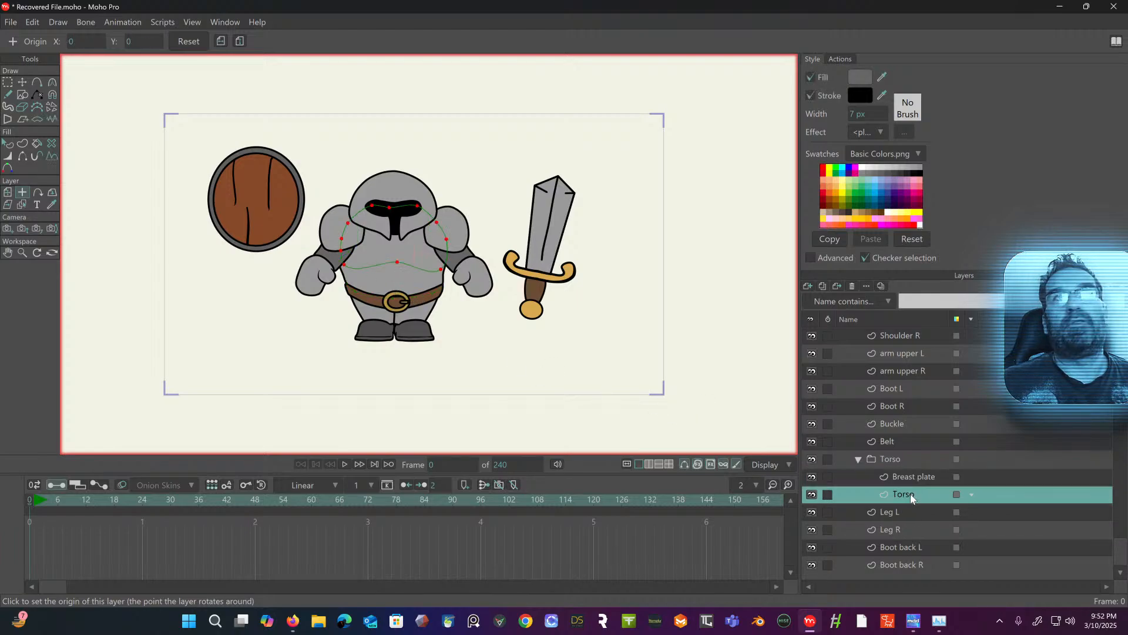
click(394, 264)
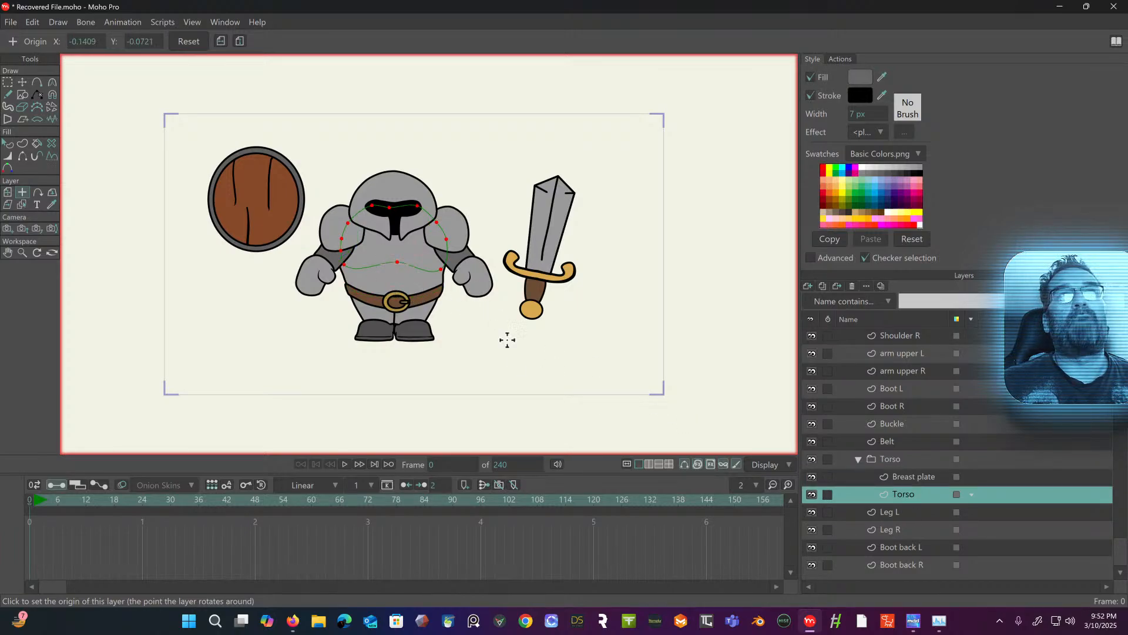
- Set the origins of Leg L and Leg R at the hips, and of Boot back L and Boot back R inside their boots
click(898, 511)
click(415, 292)
click(890, 529)
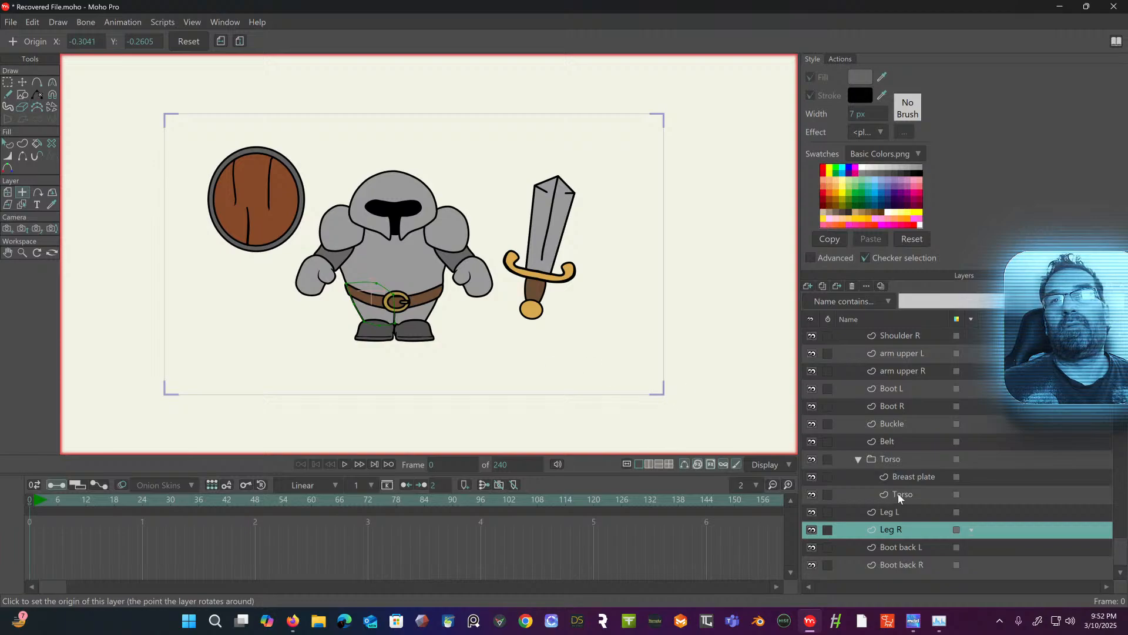
click(895, 548)
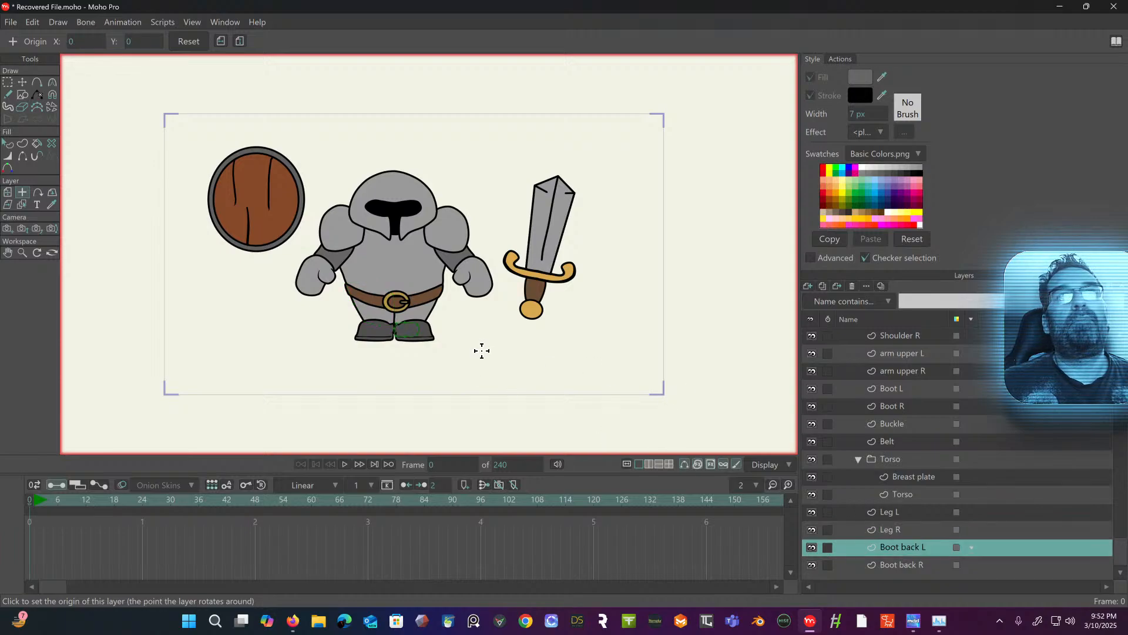
click(405, 330)
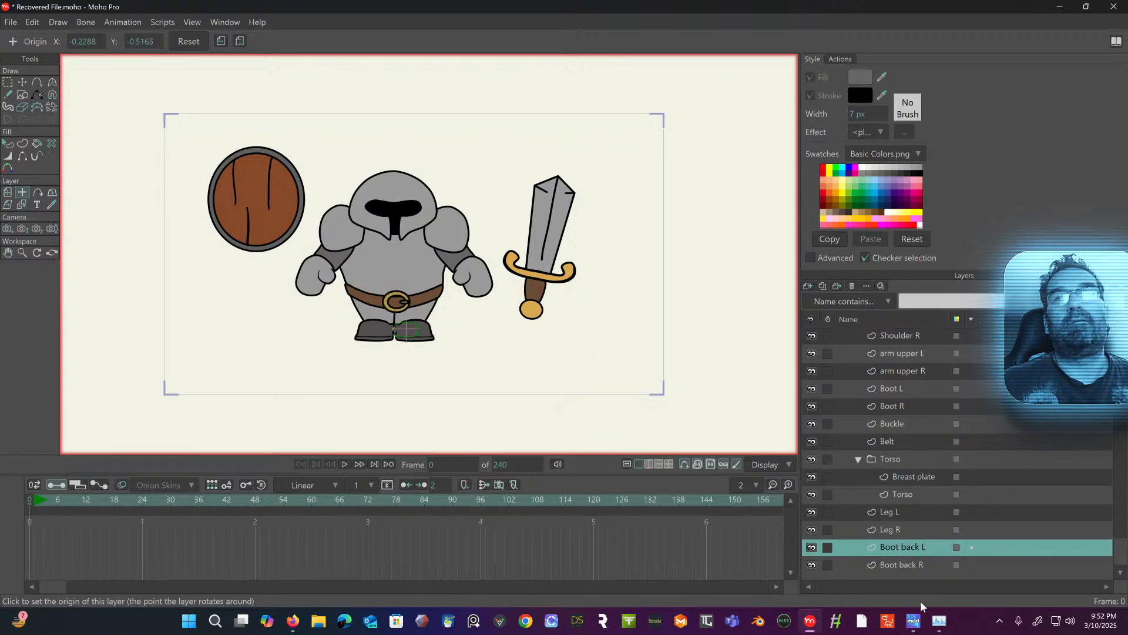
click(916, 565)
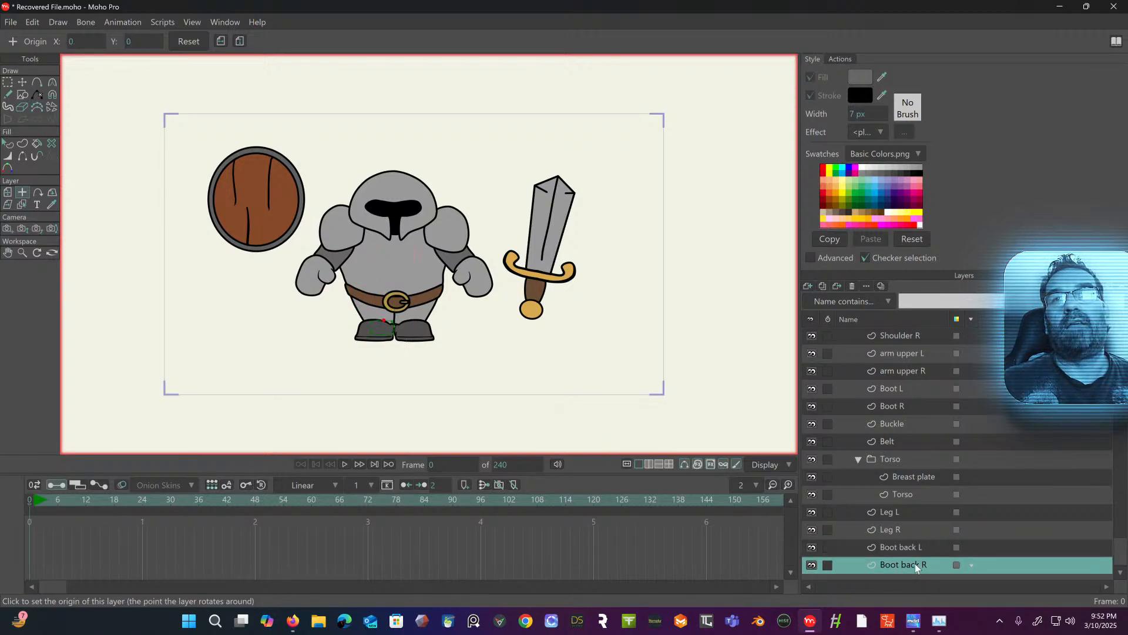
click(380, 325)
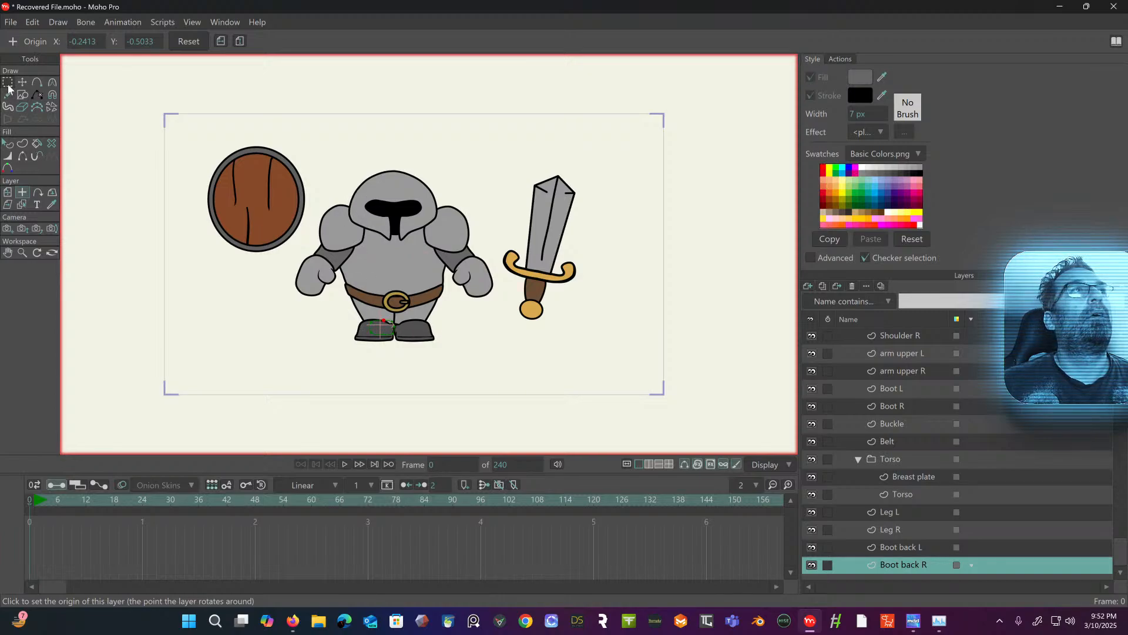
- On the Knight bone layer, draw a horizontal root bone from the buckle and a three-bone vertical chain up to the top of the helmet
click(7, 192)
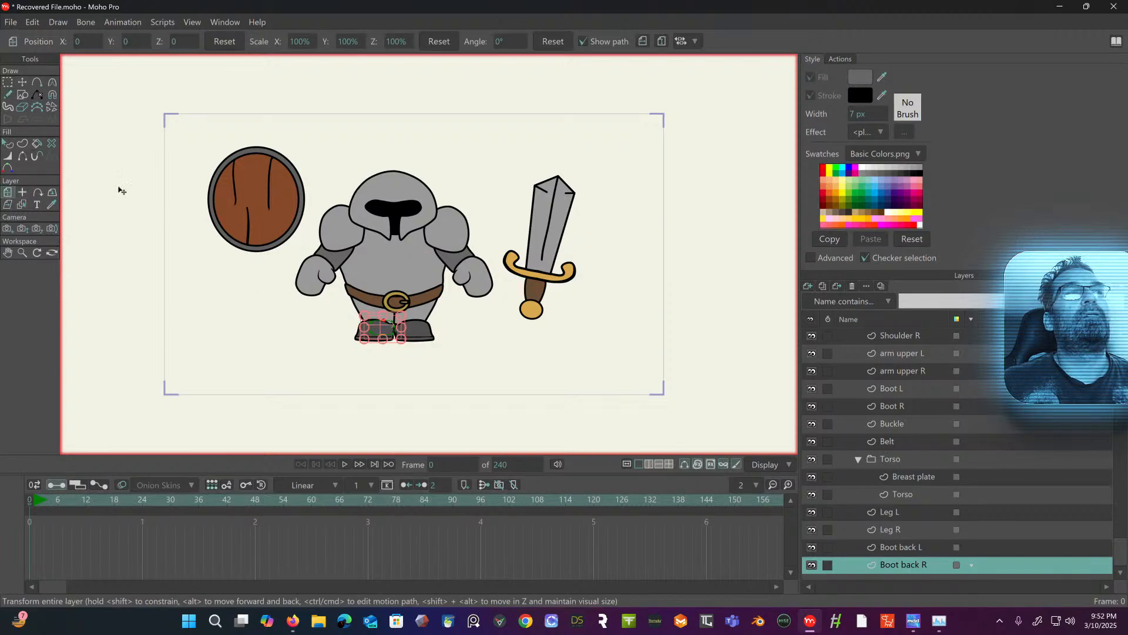
click(11, 85)
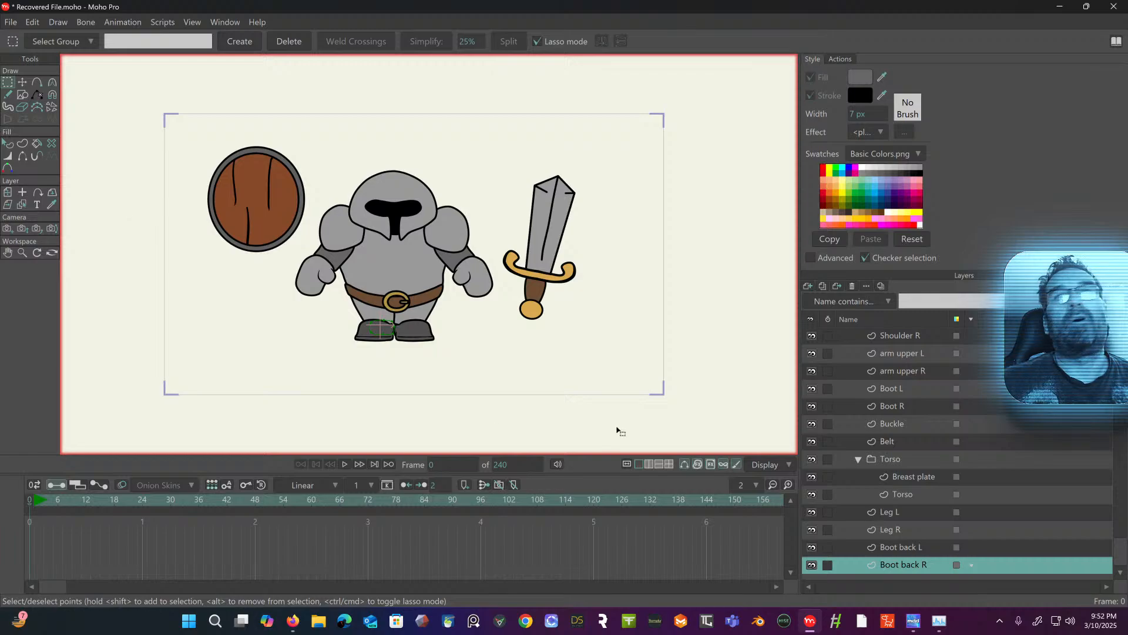
scroll(905, 513, up, 3)
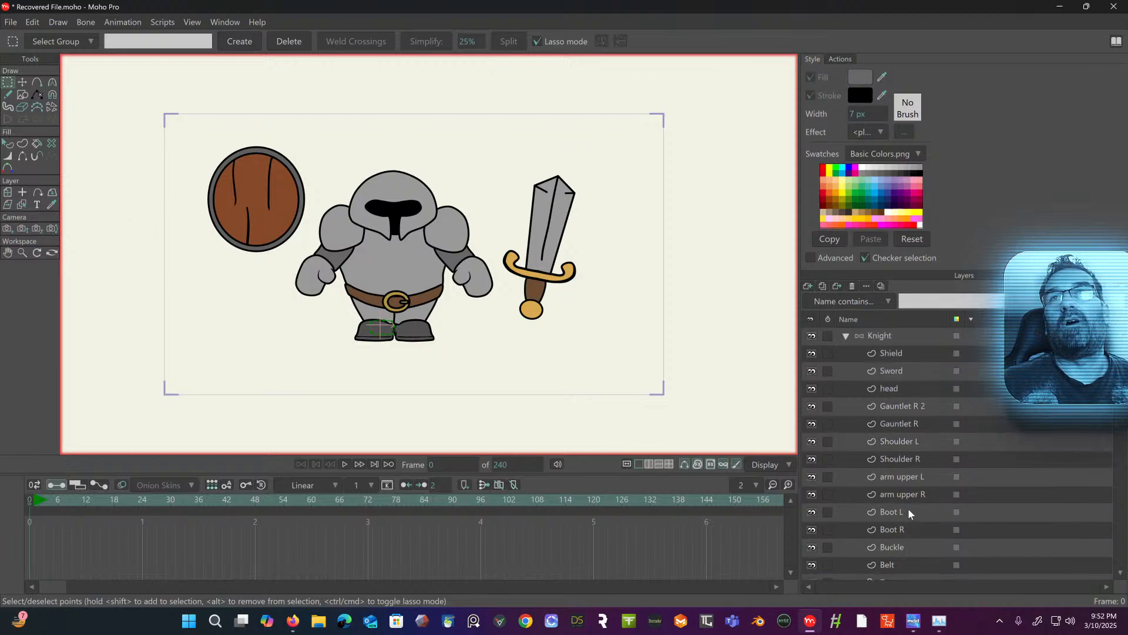
click(891, 336)
scroll(648, 280, up, 5)
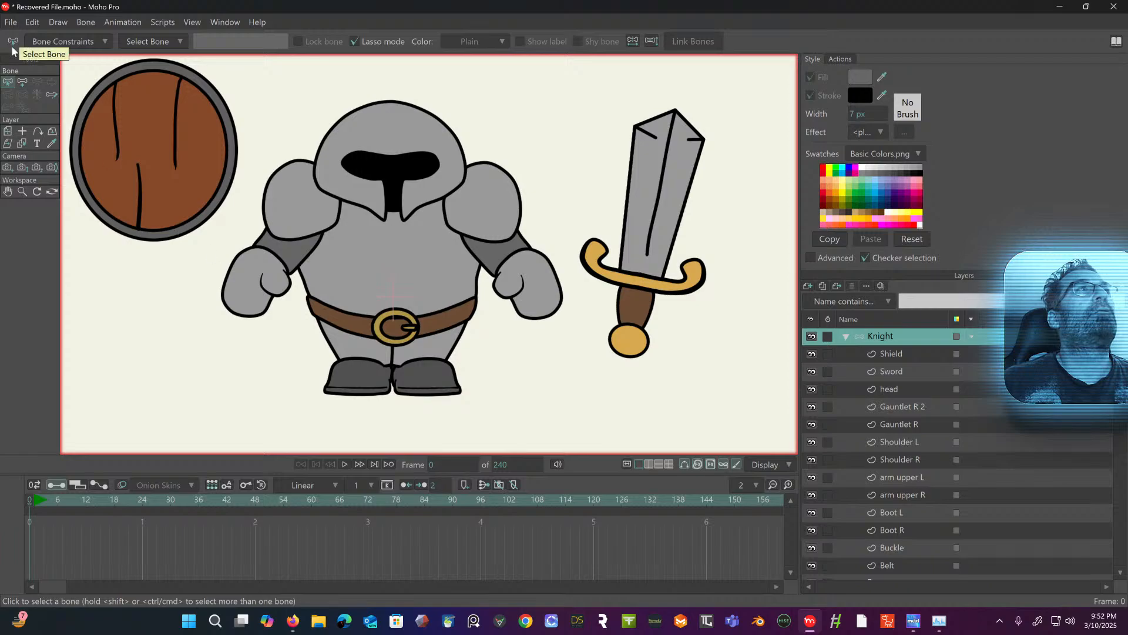
click(23, 82)
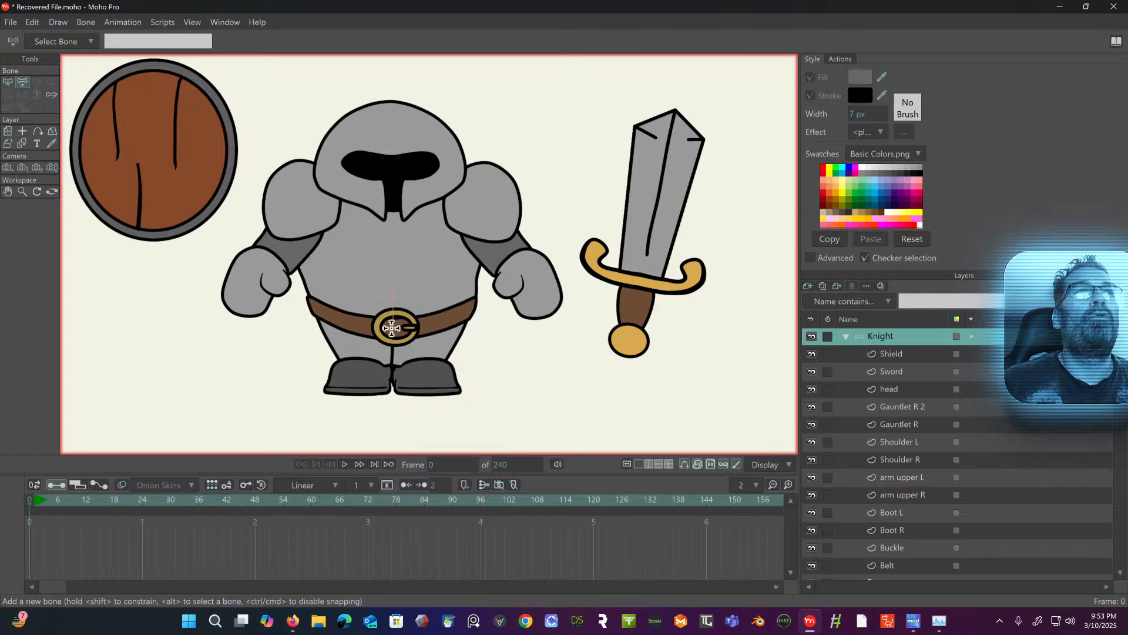
drag(391, 327, 508, 330)
drag(391, 325, 392, 263)
drag(392, 262, 398, 110)
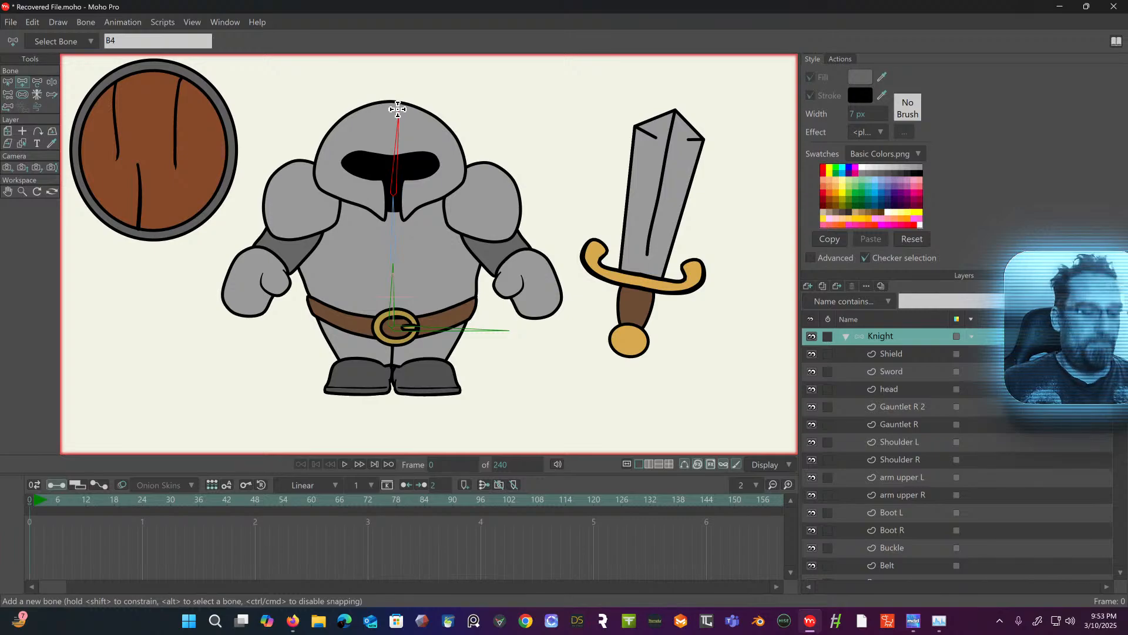
- Draw a two-bone arm chain from each shoulder through the wrist into the gauntlet, with both arms parented to the chest bone
key(Up)
key(Up)
key(Down)
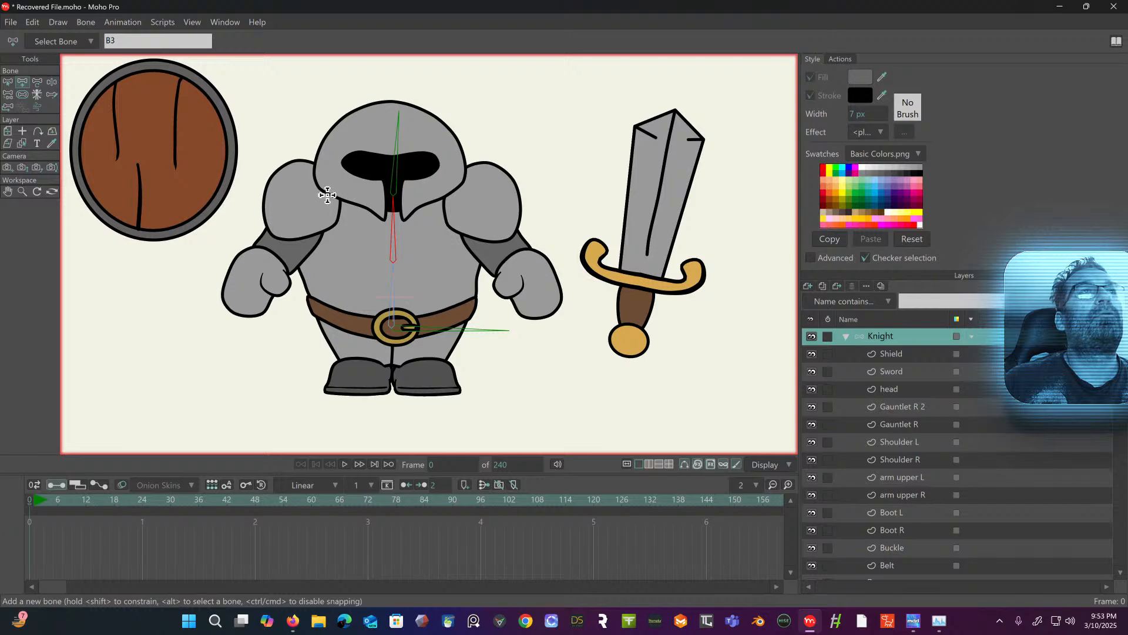
drag(327, 193, 243, 300)
alt+click(394, 247)
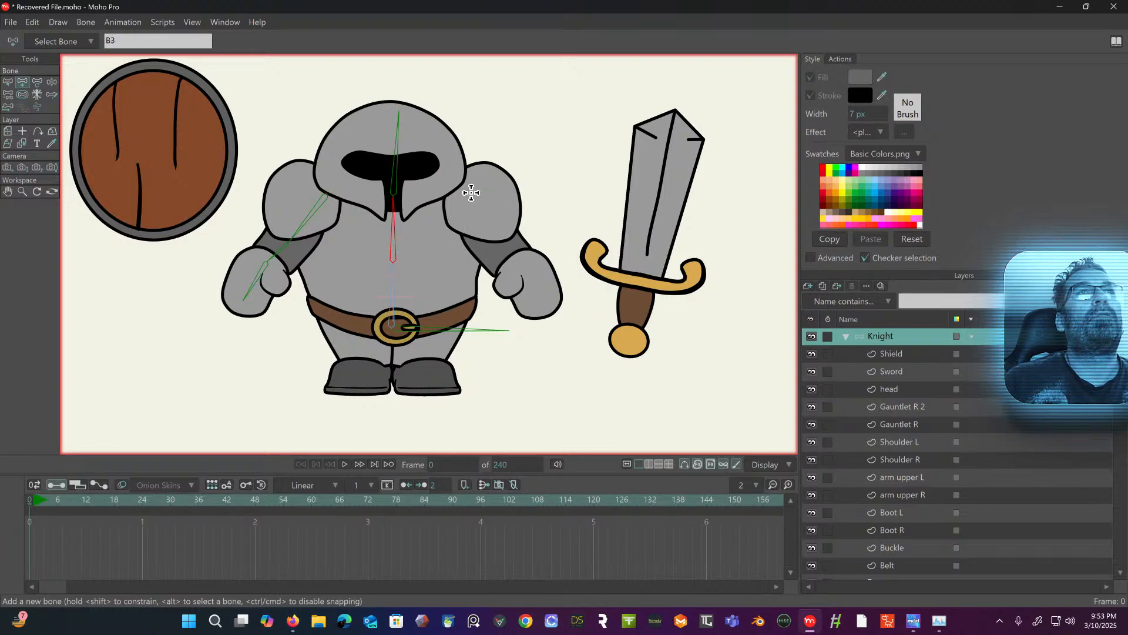
drag(467, 190, 544, 302)
- Add a tiny point bone at the centre of the belt buckle, at the base of the spine chain
key(Up)
key(Up)
key(Up)
key(Up)
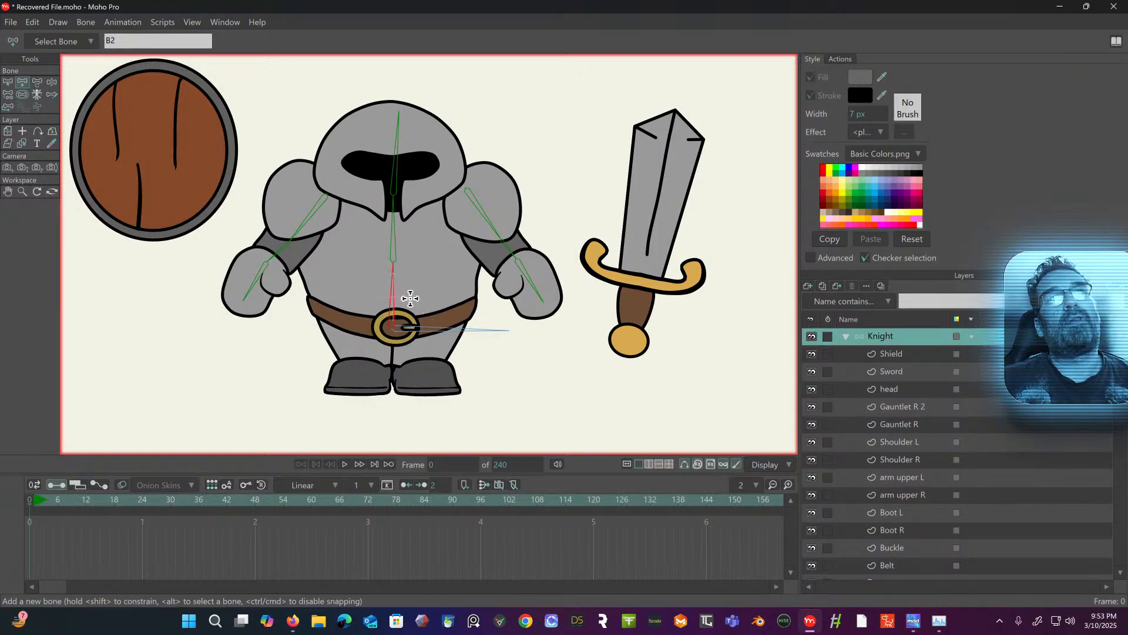
scroll(393, 332, up, 4)
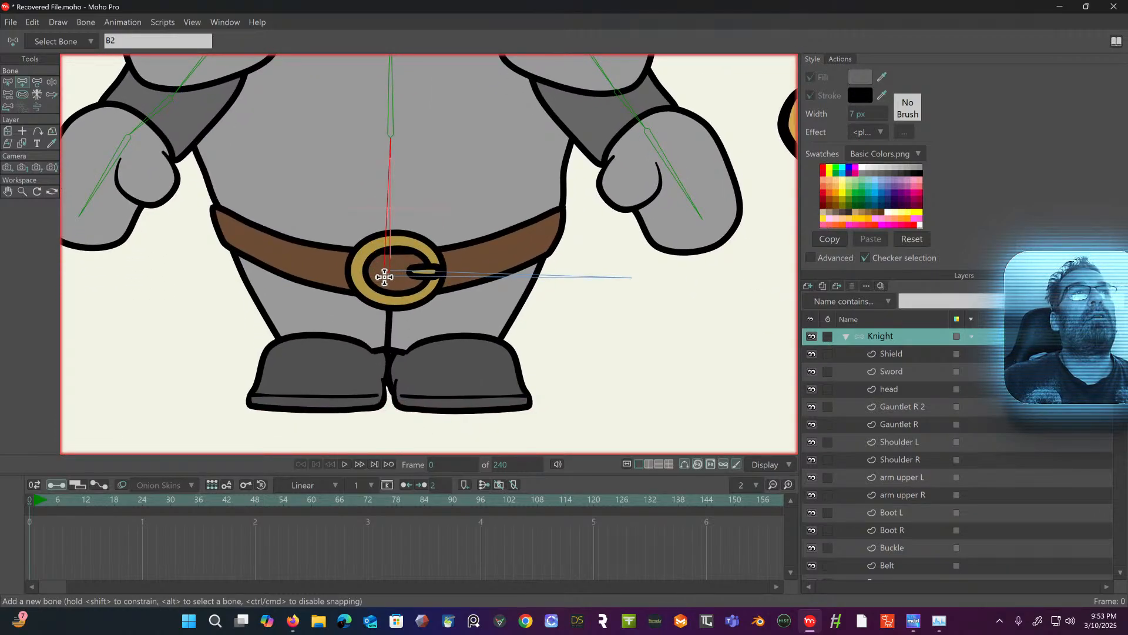
click(386, 273)
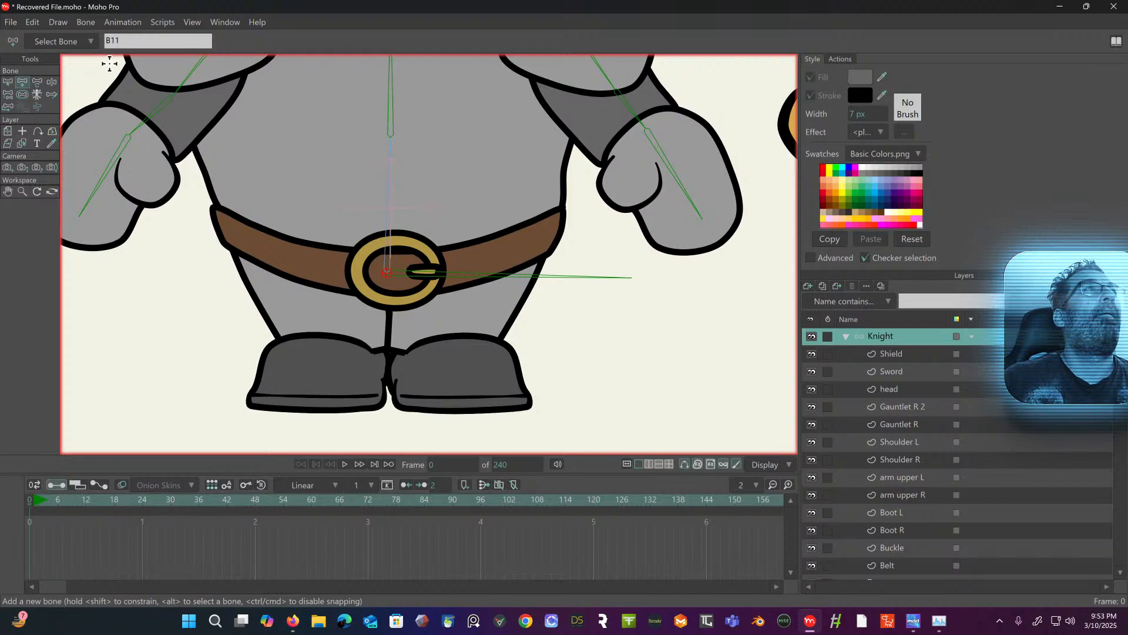
- Detach the tiny buckle bone from its parent, and reparent the lowest spine bone to the buckle bone
click(39, 88)
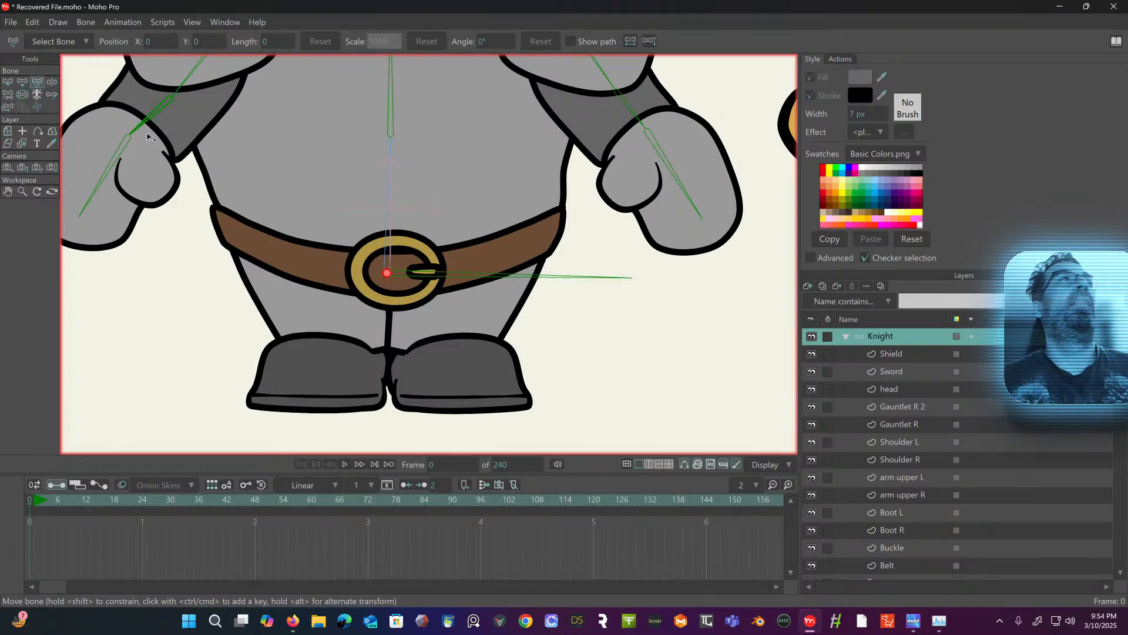
click(13, 95)
scroll(300, 197, up, 4)
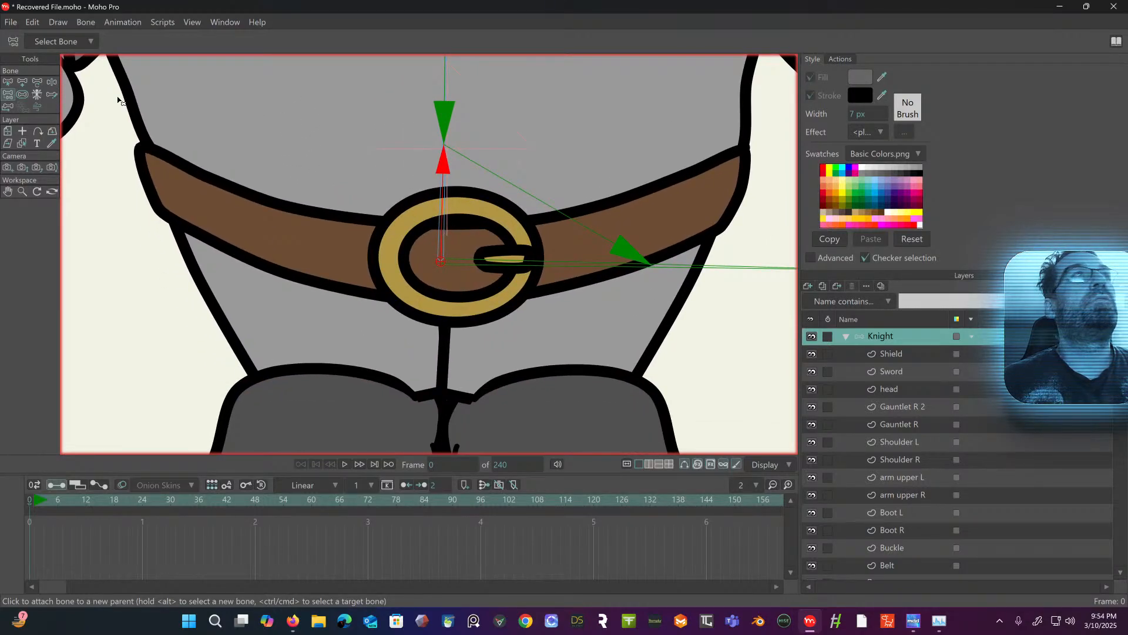
click(111, 184)
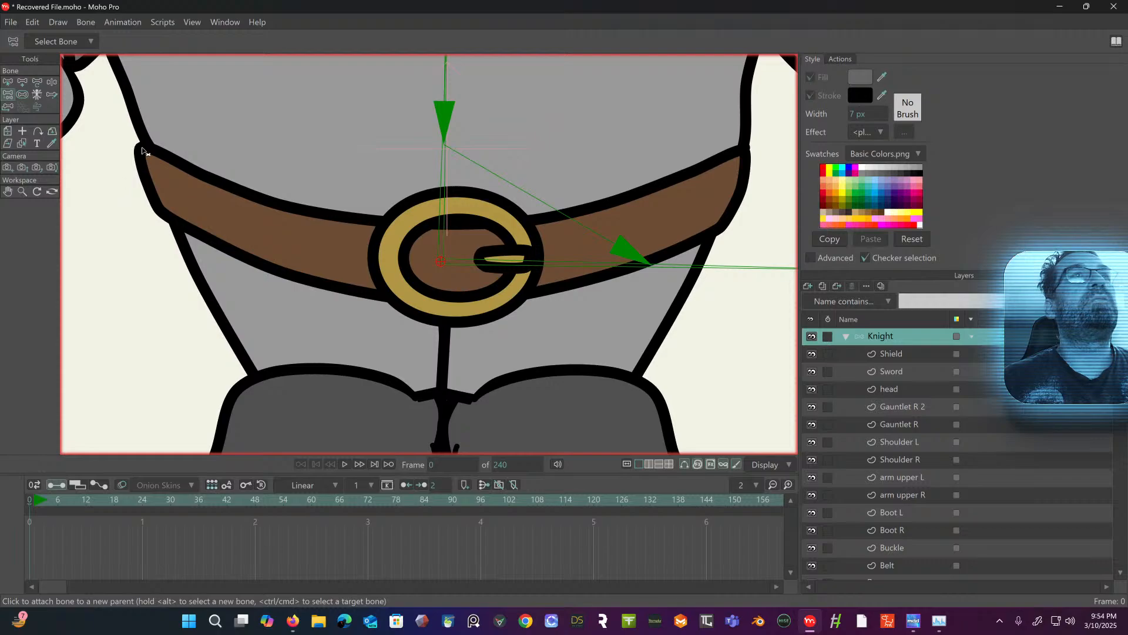
click(8, 87)
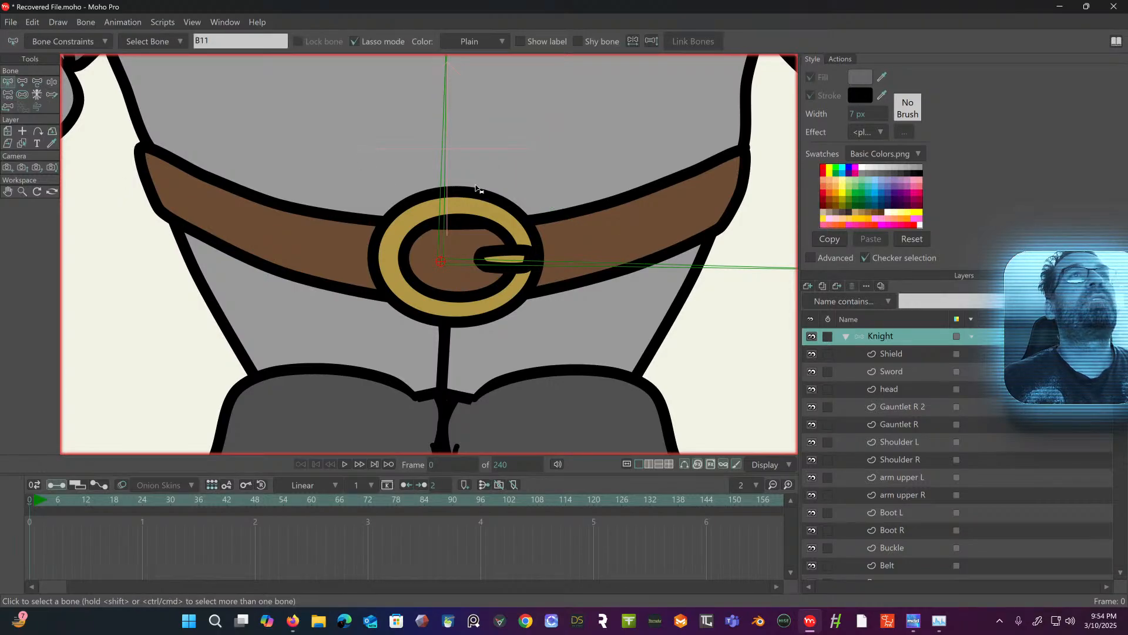
click(443, 200)
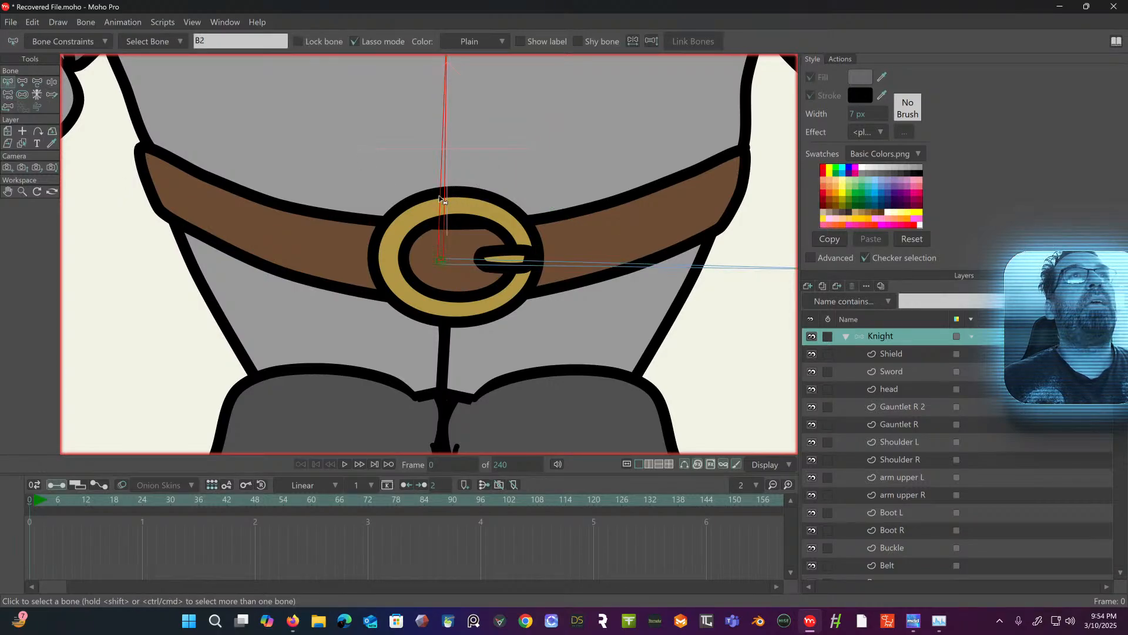
click(12, 100)
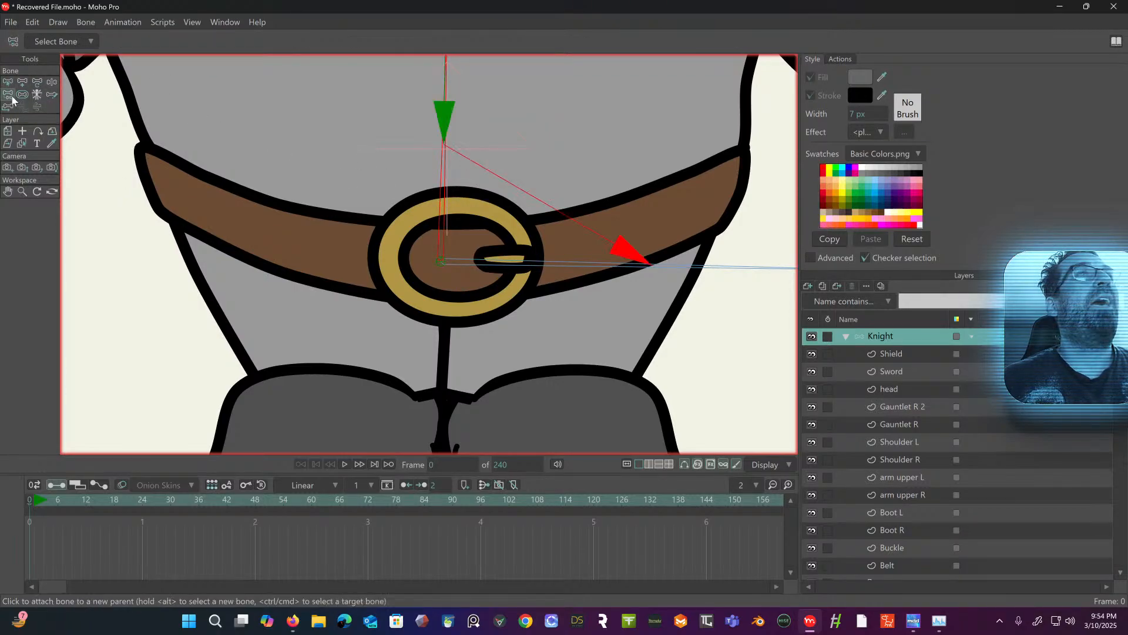
click(438, 266)
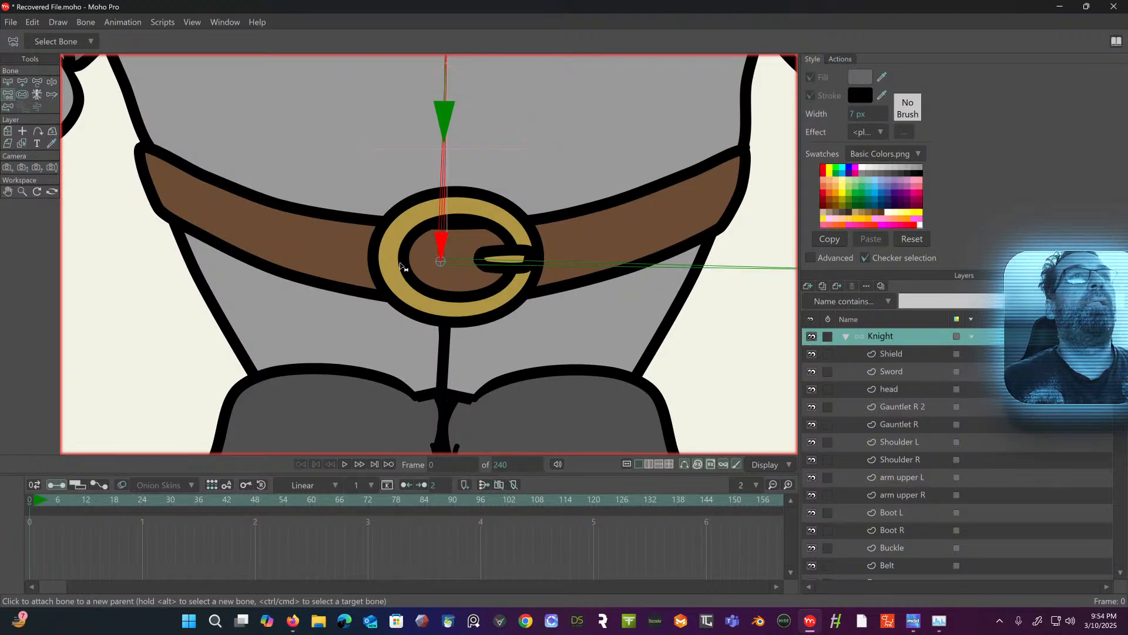
- Parent the tiny buckle bone to the horizontal root bone
click(9, 82)
click(442, 268)
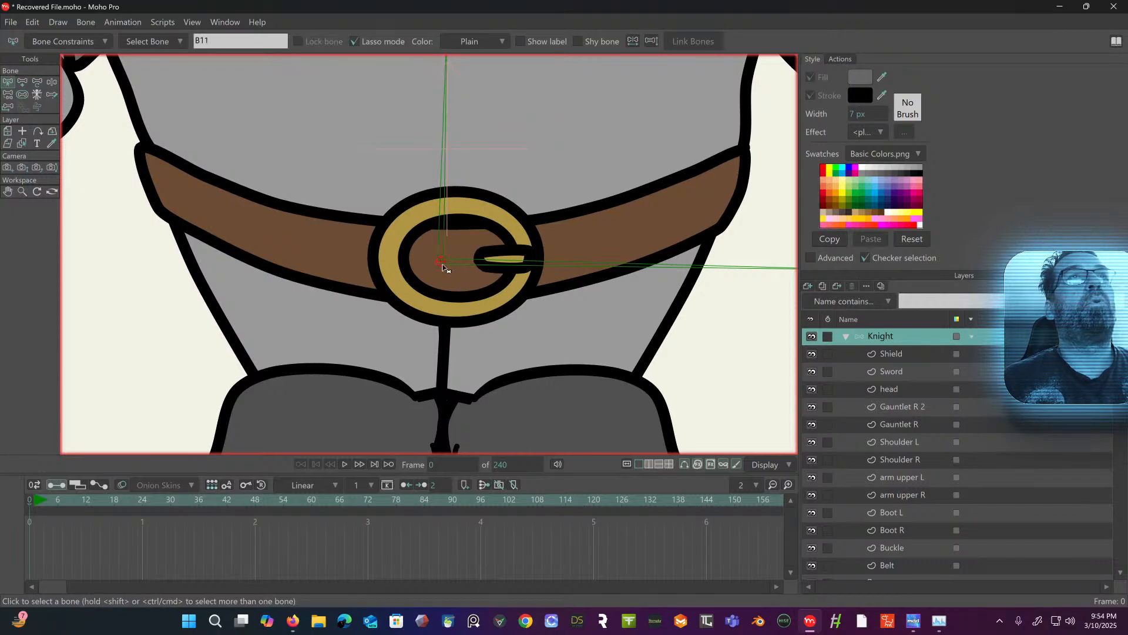
click(24, 94)
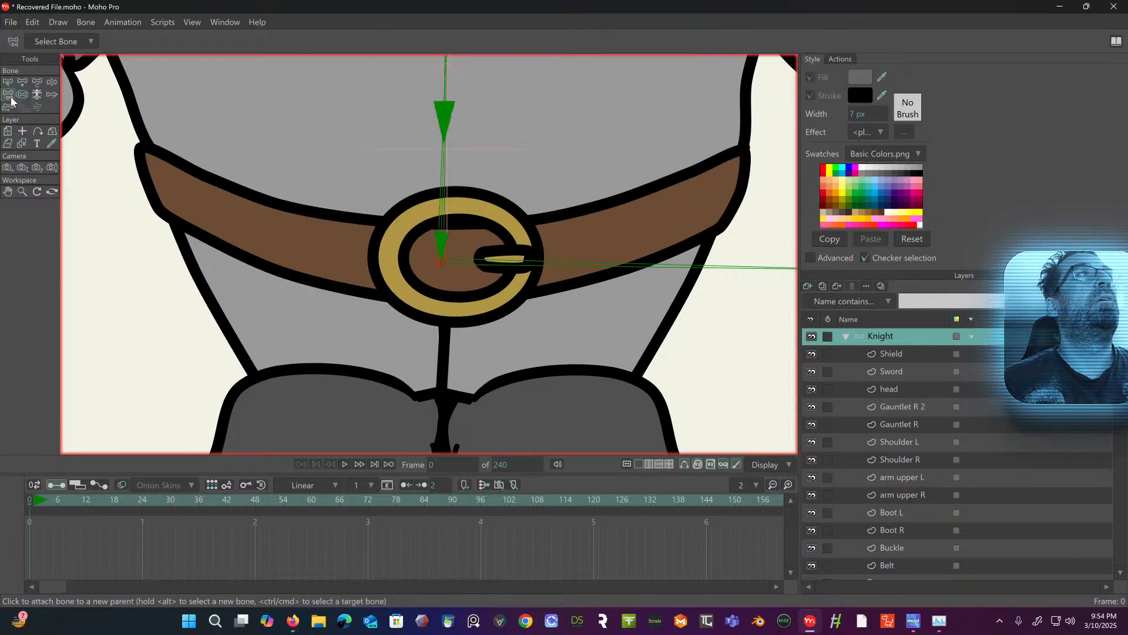
click(462, 268)
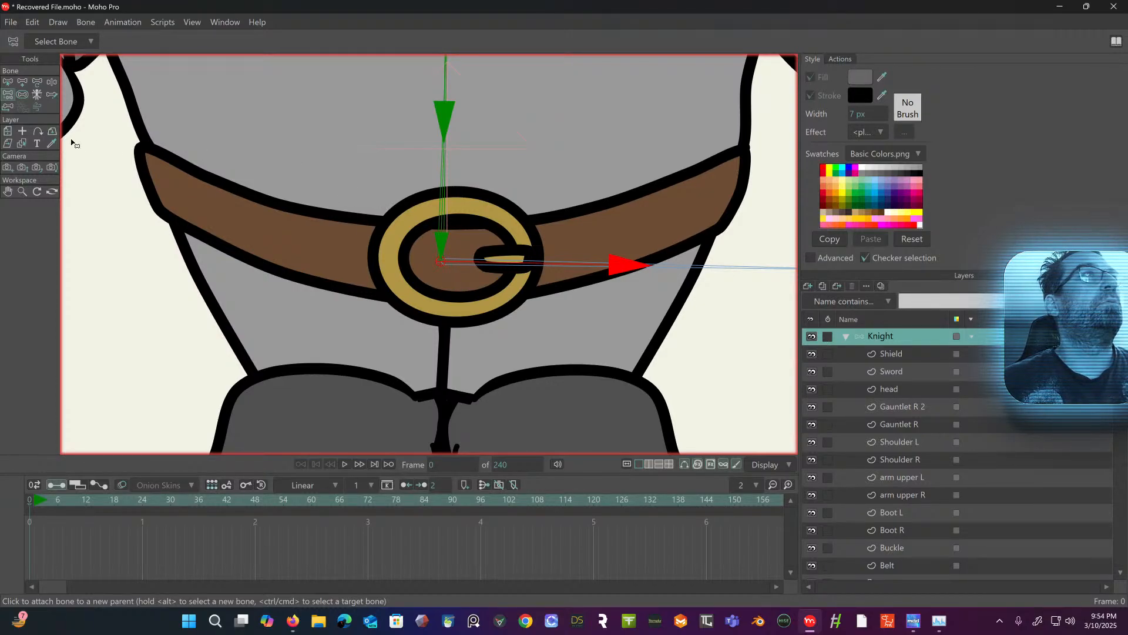
- Draw a two-bone leg chain under the buckle bone on the shield side, from the belt through the boot top to the ankle
click(10, 84)
drag(415, 235, 417, 161)
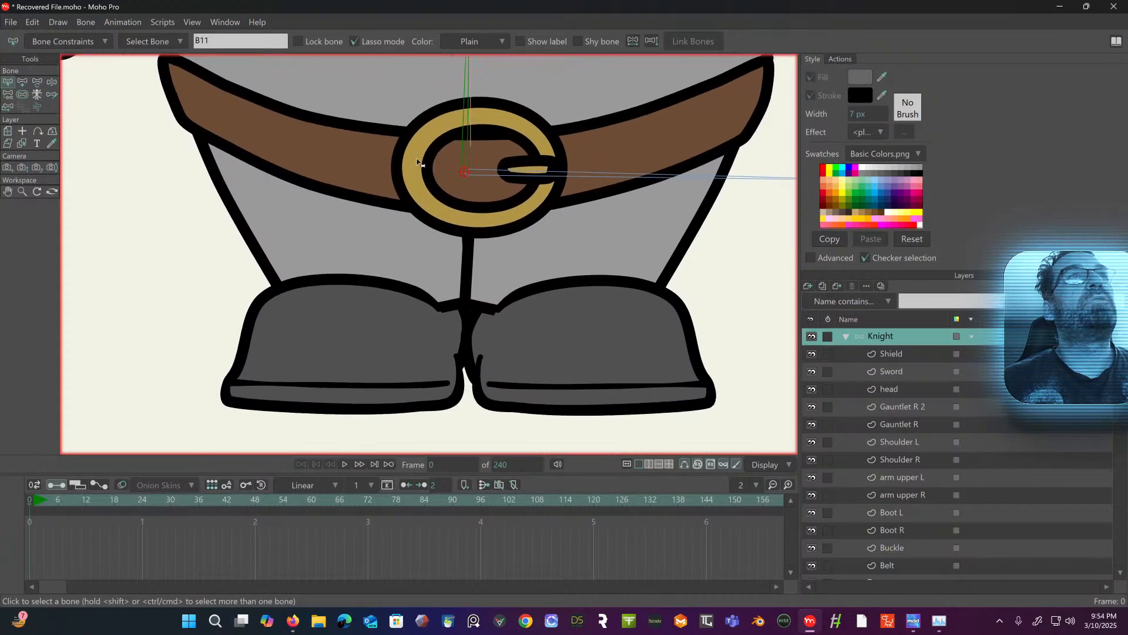
click(22, 83)
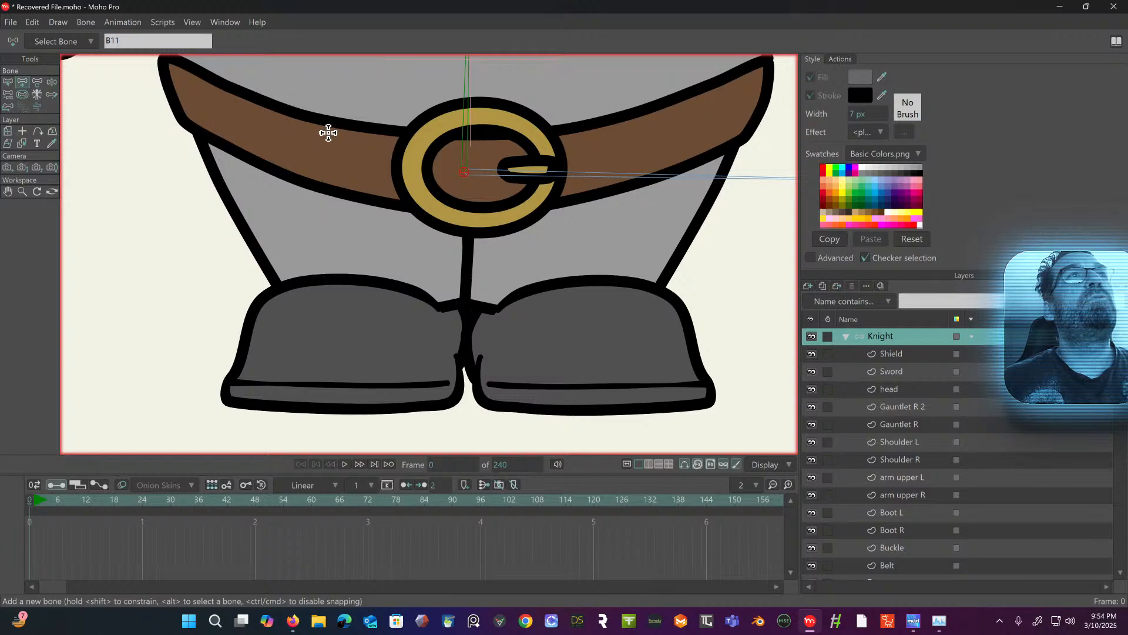
drag(317, 121, 408, 346)
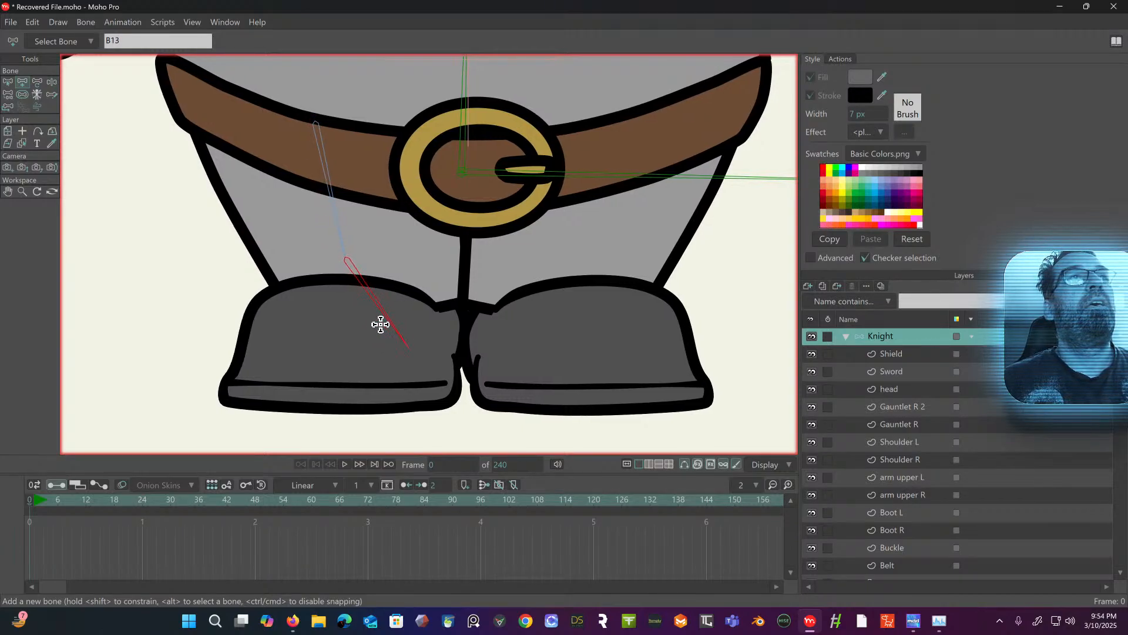
- From the buckle bone, draw a three-bone leg chain on the sword side, running from the belt to the ankle and out to the toe
alt+click(406, 253)
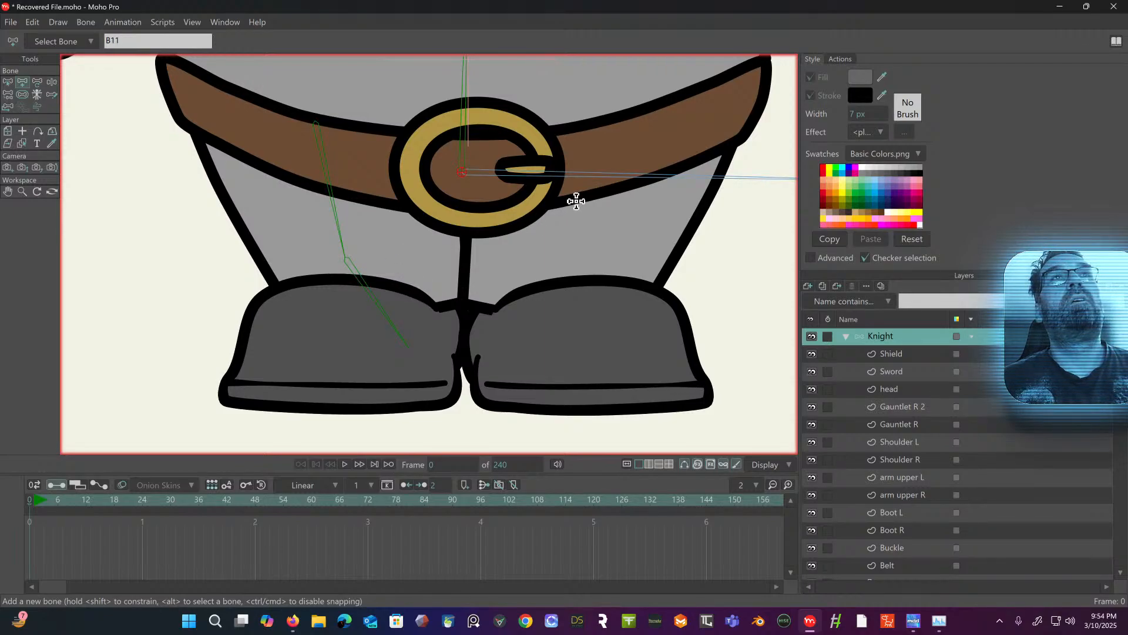
mouse_move(620, 136)
mouse_down()
mouse_move(590, 236)
mouse_move(596, 269)
mouse_up()
drag(596, 269, 551, 351)
drag(553, 350, 624, 382)
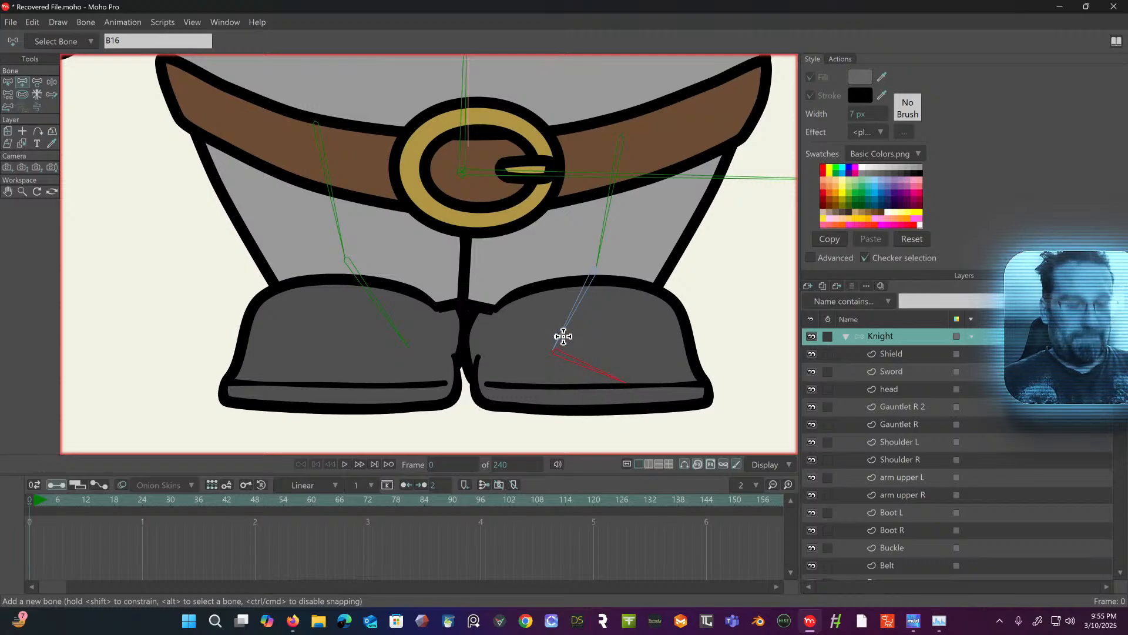
key(Up)
key(Up)
key(Up)
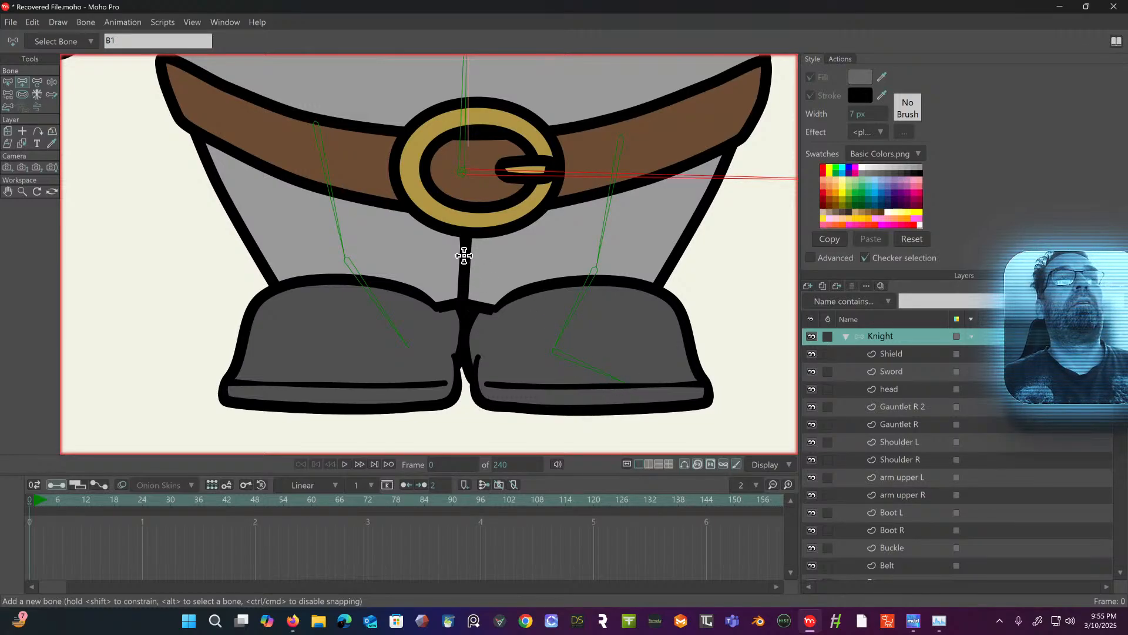
- Add a foot bone to the shield-side leg chain, from the ankle outward to the toe of the boot
click(8, 82)
click(362, 289)
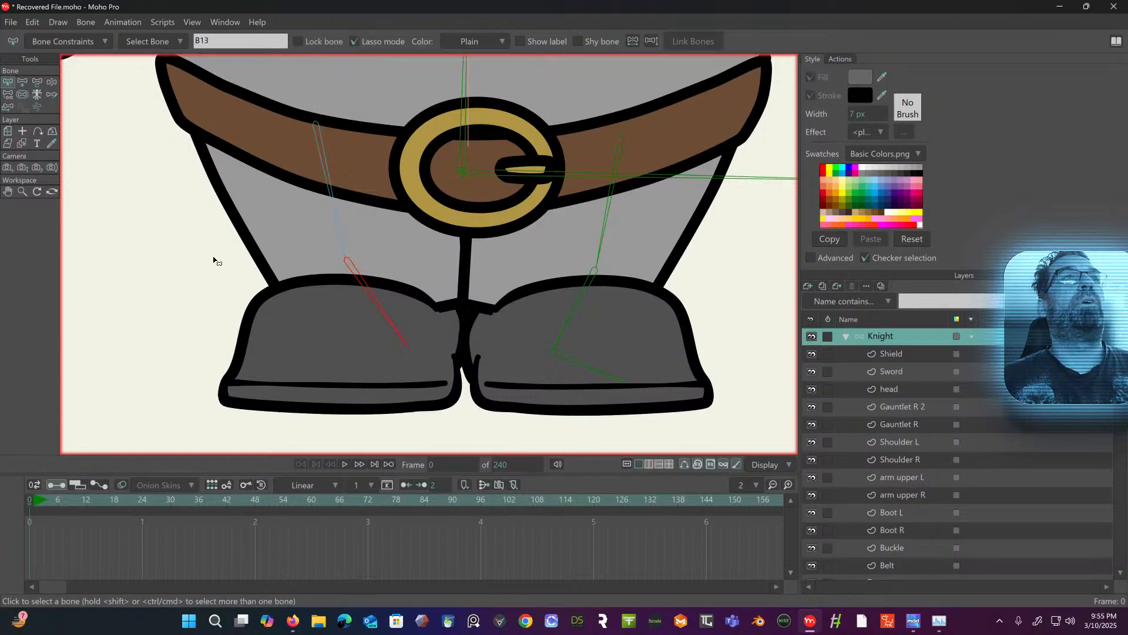
click(22, 82)
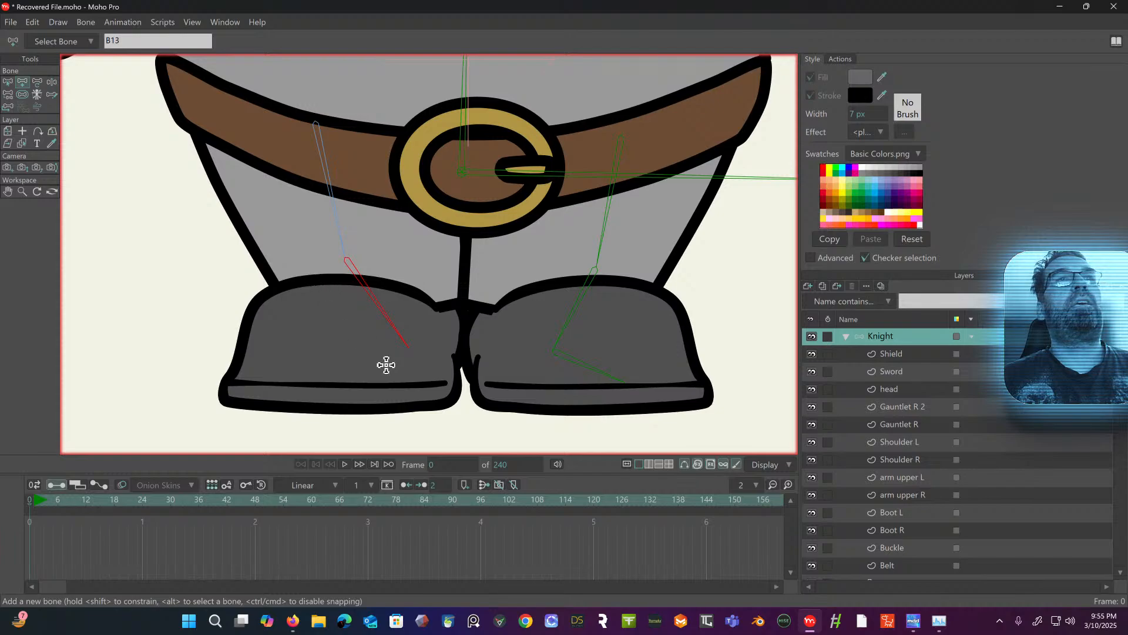
drag(406, 347, 306, 377)
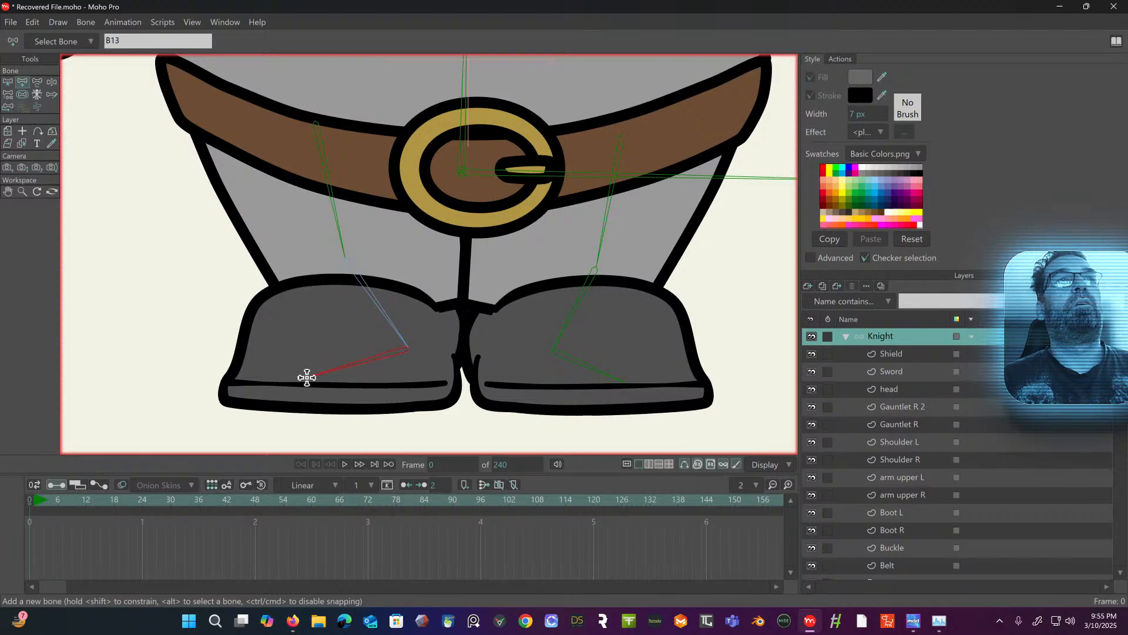
scroll(302, 378, down, 6)
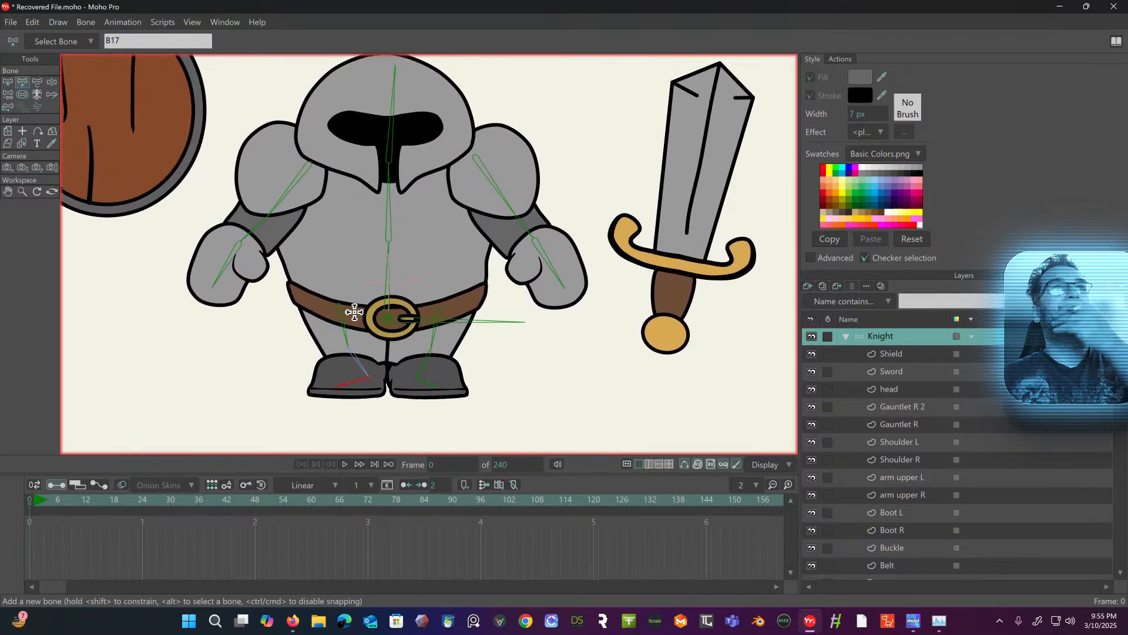
- Draw an unparented bone through the sword from the pommel to the tip of the blade
click(7, 82)
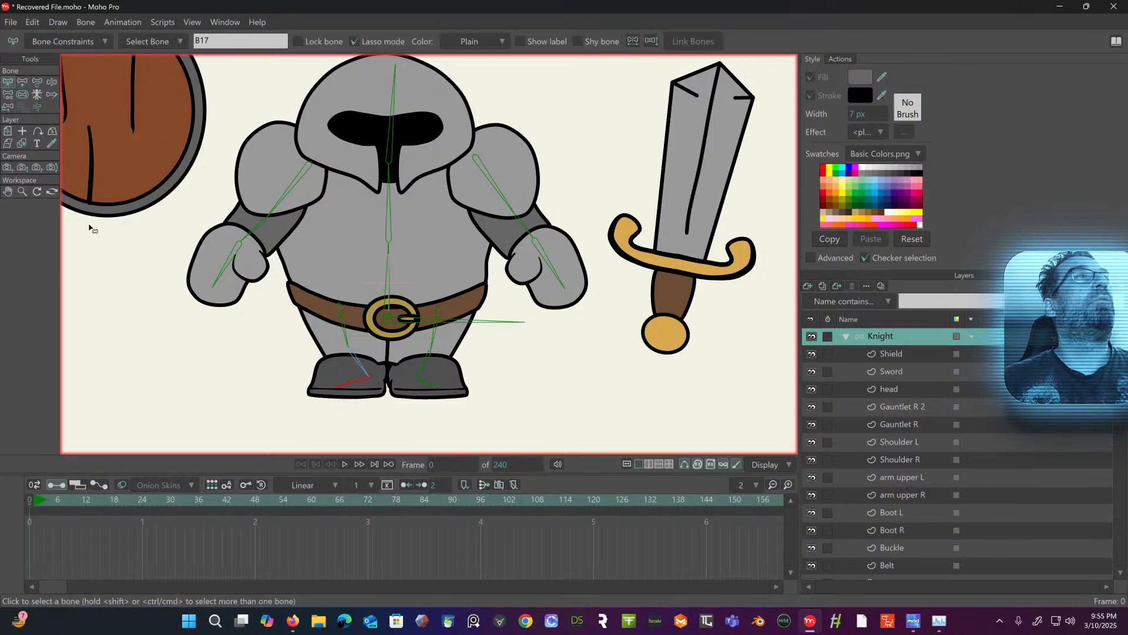
click(22, 82)
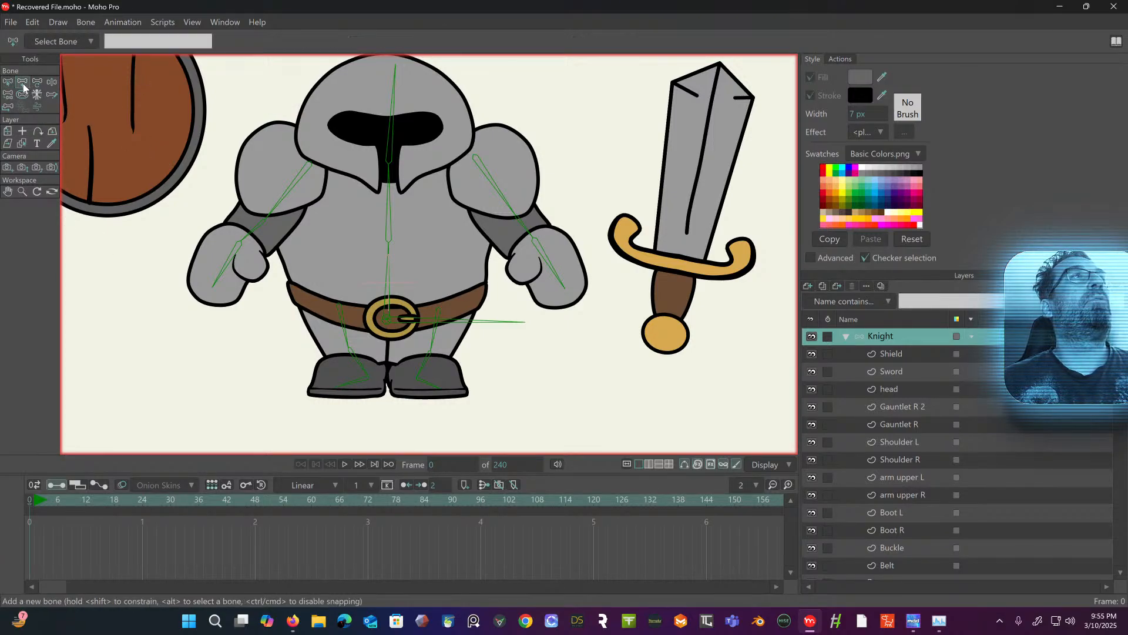
click(665, 344)
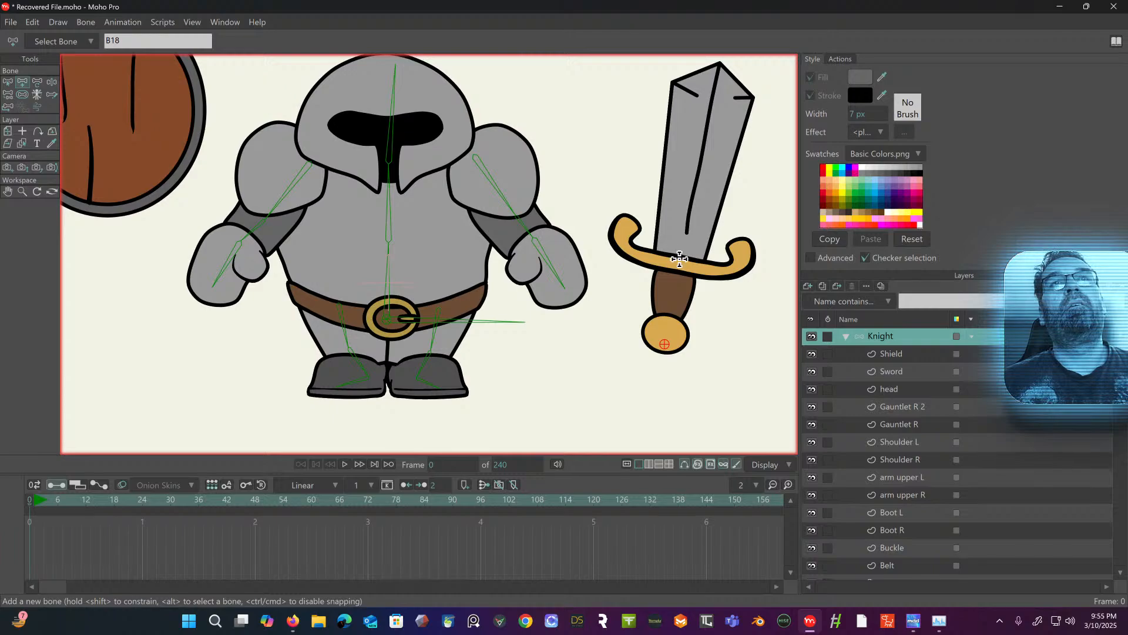
drag(665, 344, 718, 69)
- Draw a separate unparented horizontal bone across the middle of the shield
drag(524, 243, 638, 294)
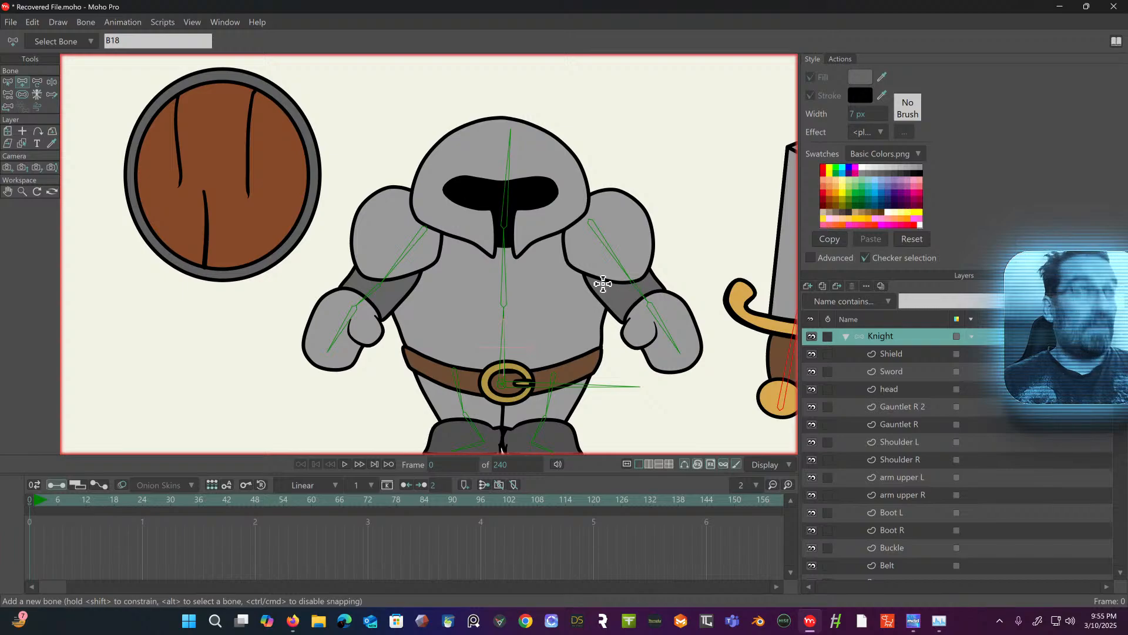
click(9, 86)
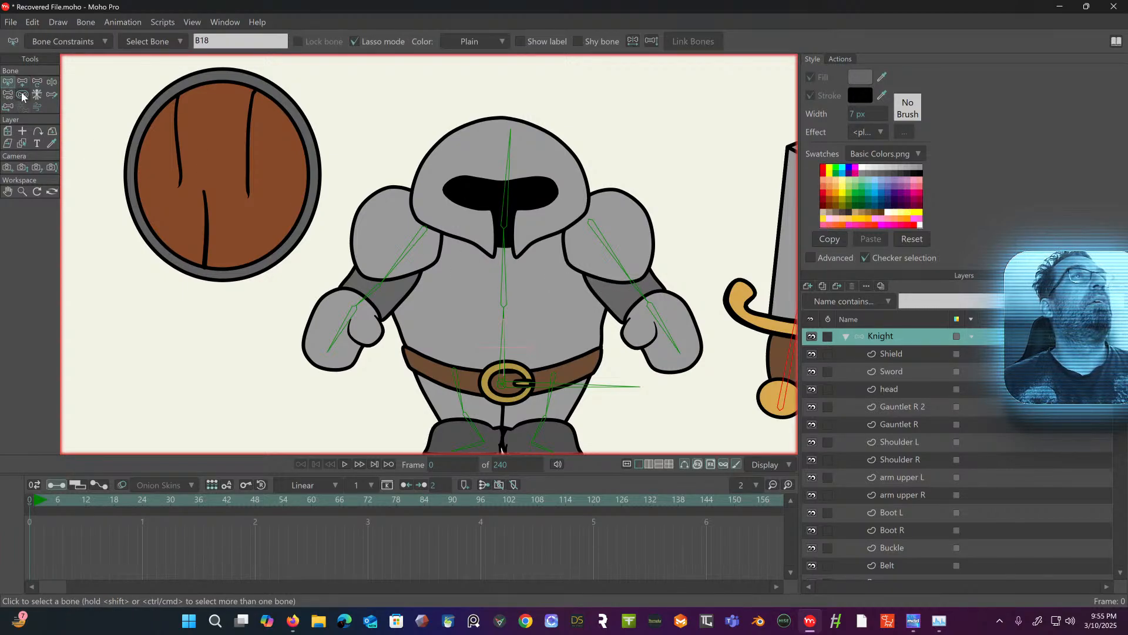
click(68, 122)
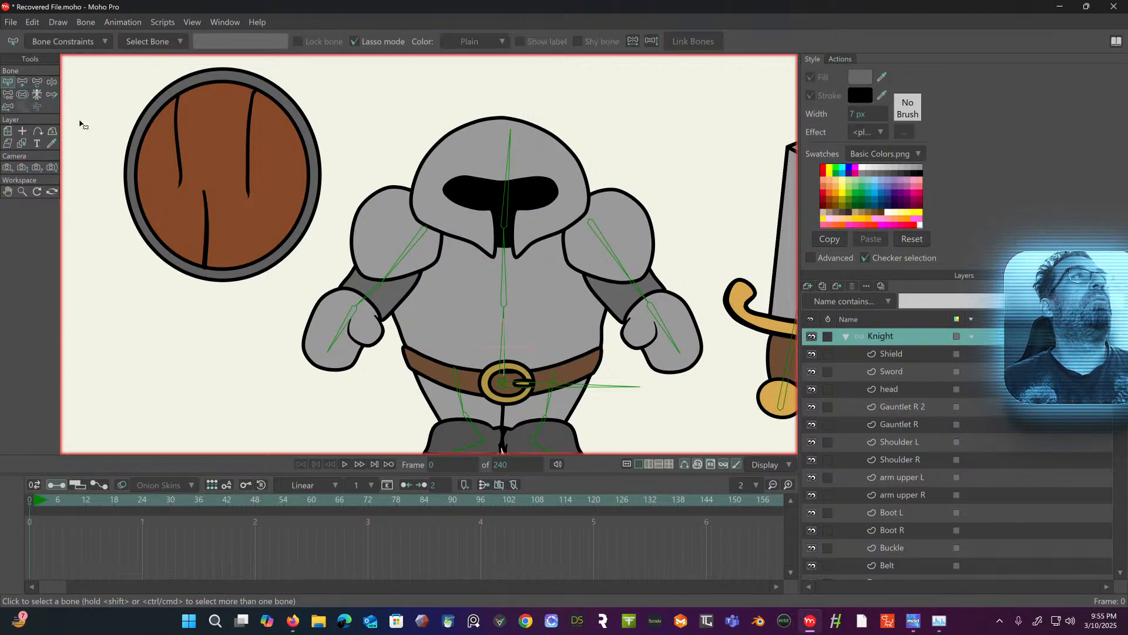
click(22, 82)
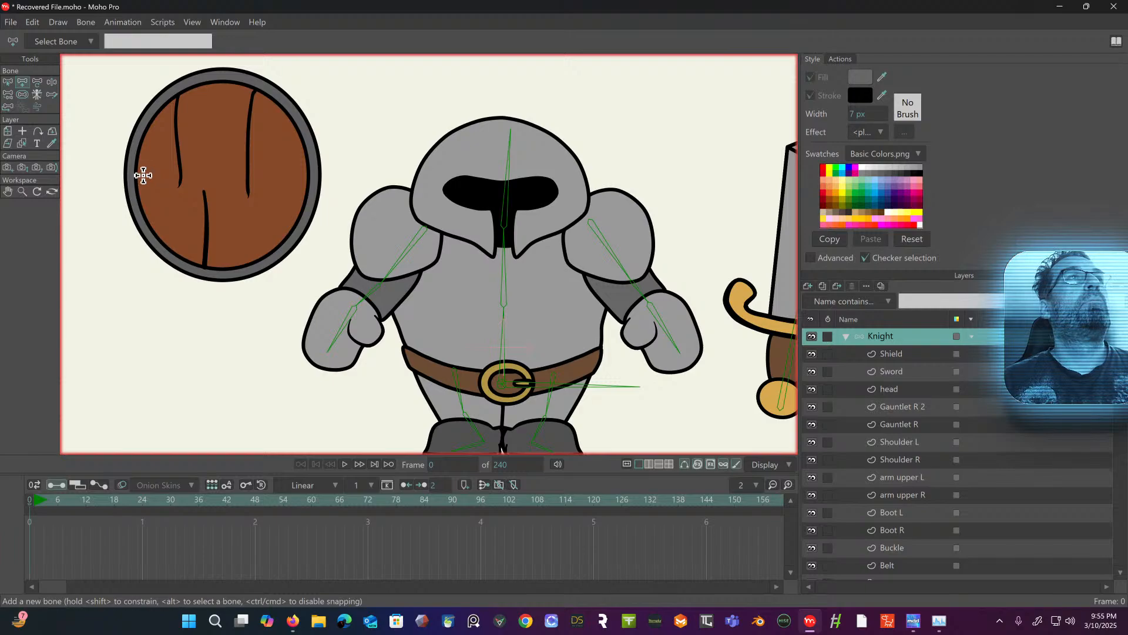
drag(139, 176, 300, 182)
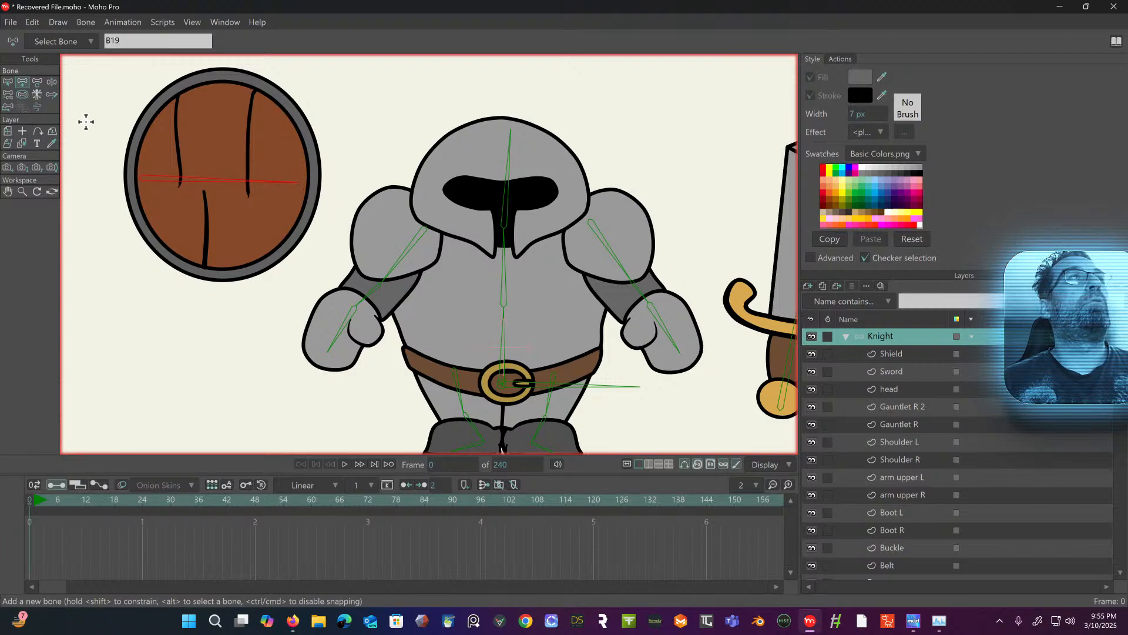
- Select all bones of the knight, shield and sword together with one lasso around the whole artwork
click(10, 83)
scroll(125, 259, down, 3)
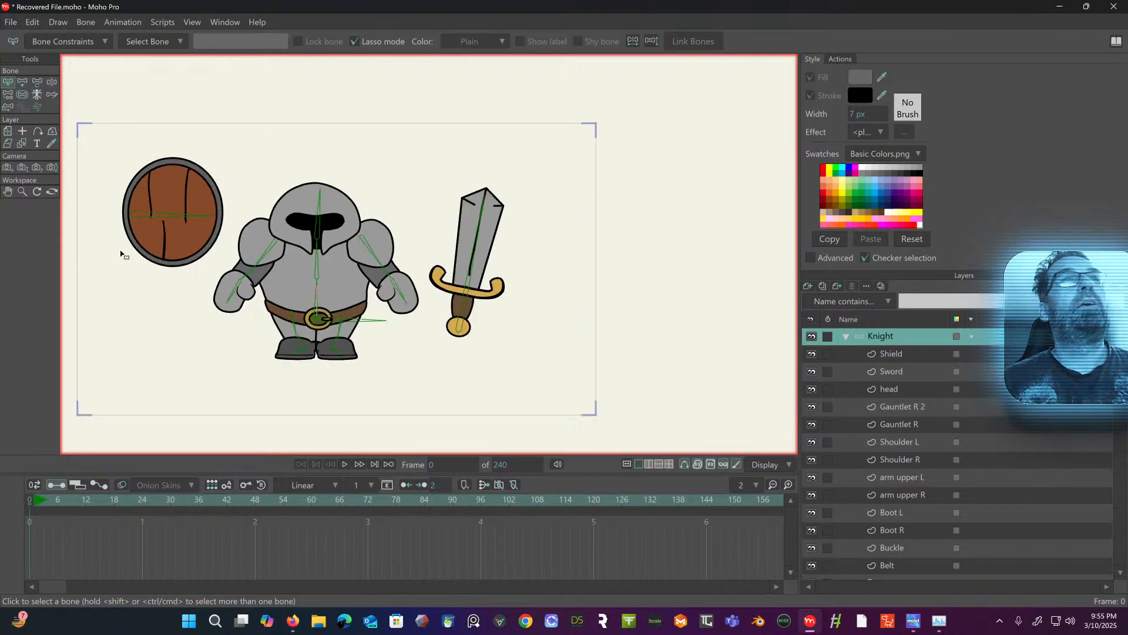
drag(132, 268, 145, 266)
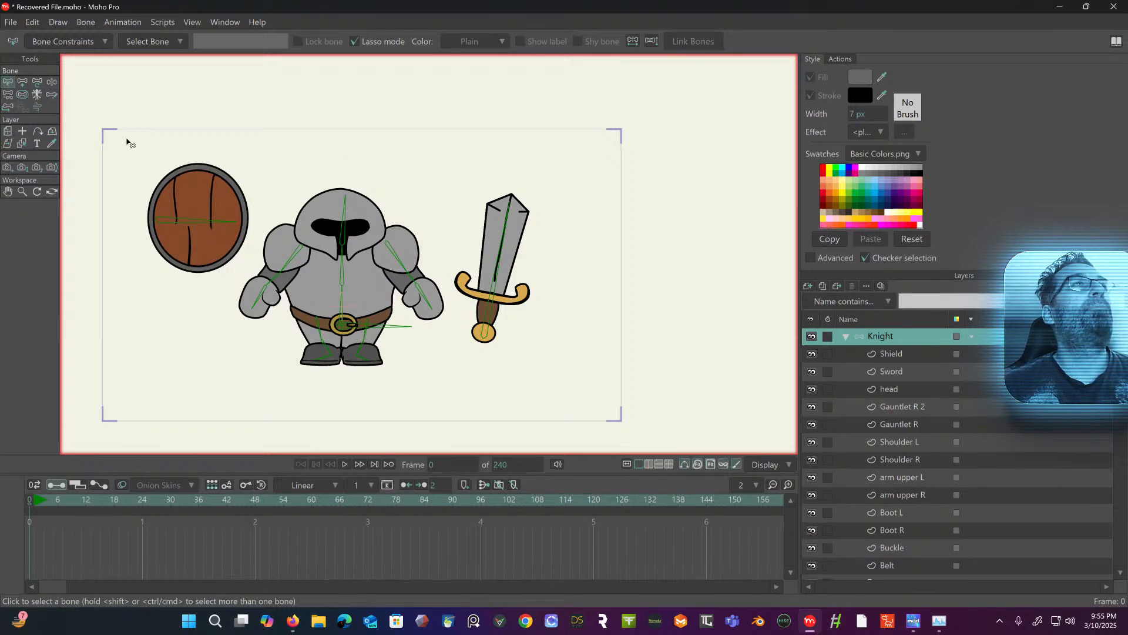
mouse_move(121, 136)
mouse_down()
mouse_move(265, 153)
mouse_move(296, 147)
mouse_move(179, 145)
mouse_move(298, 138)
mouse_move(87, 135)
mouse_move(140, 132)
mouse_move(72, 333)
mouse_move(112, 418)
mouse_move(331, 506)
mouse_up()
click(23, 94)
click(7, 82)
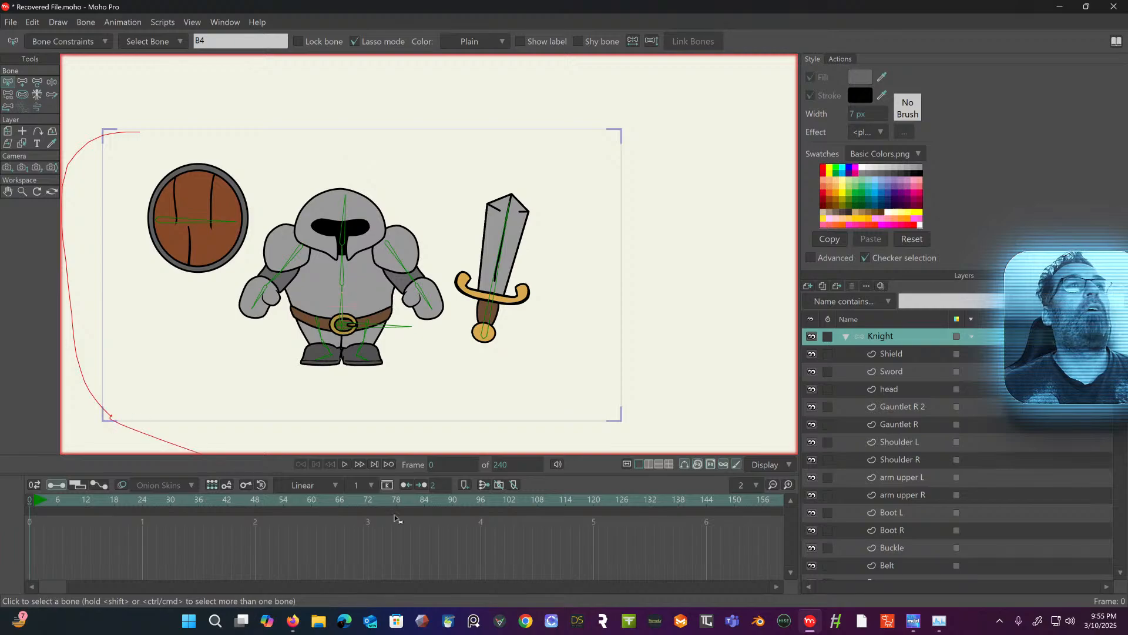
mouse_move(609, 439)
mouse_down()
mouse_move(696, 166)
mouse_move(479, 85)
mouse_move(188, 93)
mouse_move(154, 133)
mouse_move(103, 136)
mouse_up()
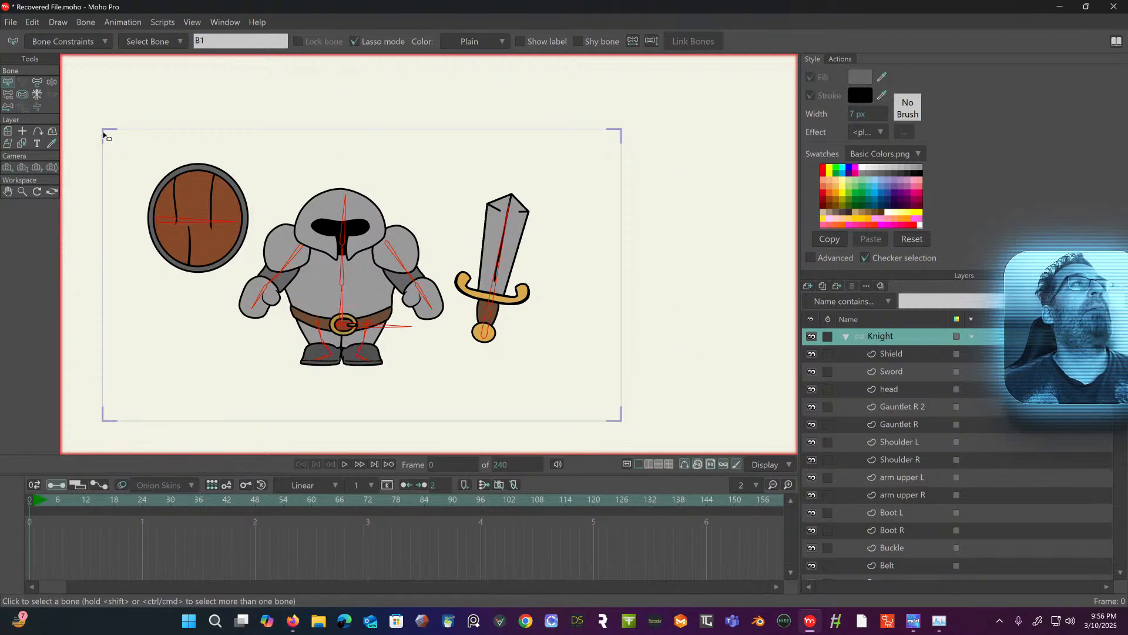
- Reduce the strength of all selected bones until their influence regions disappear, and deselect the bones
click(19, 97)
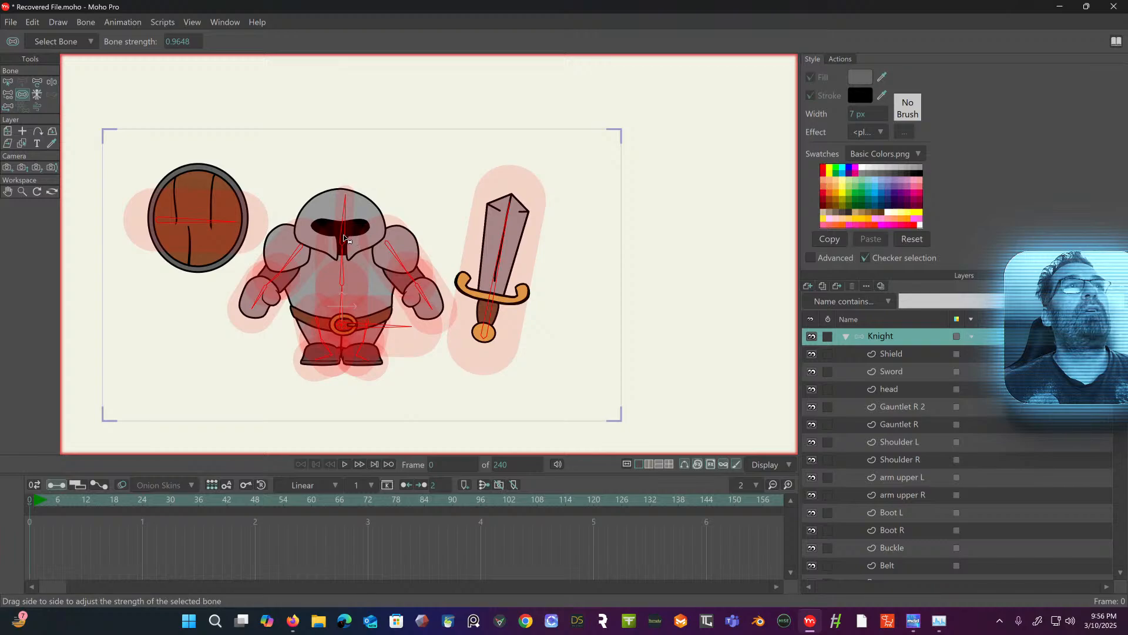
drag(344, 235, 185, 243)
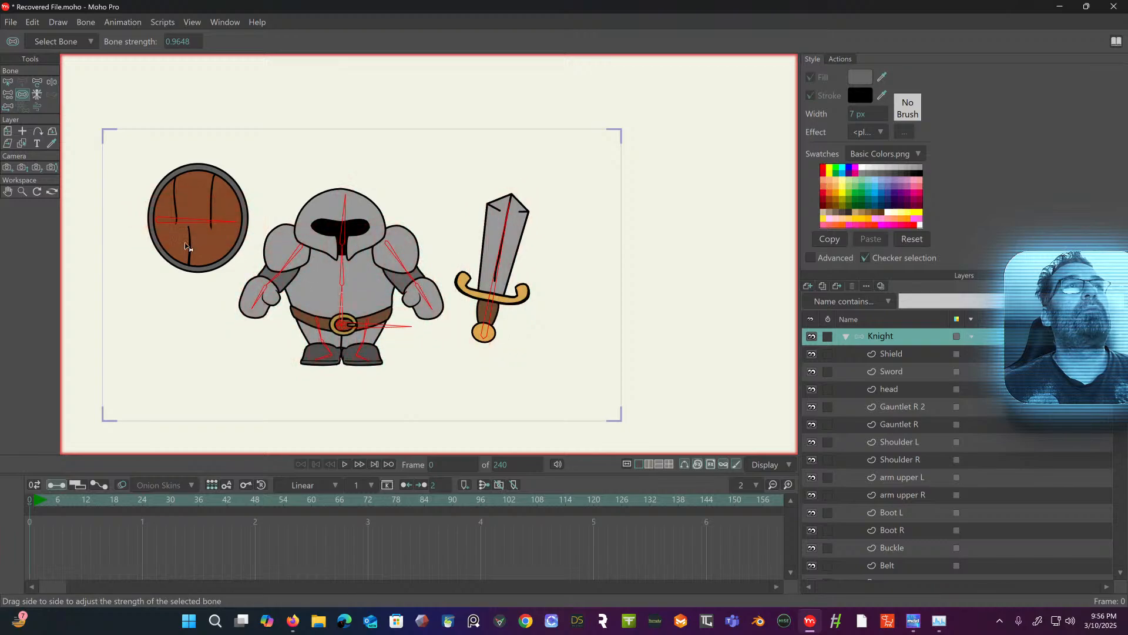
click(8, 81)
click(207, 153)
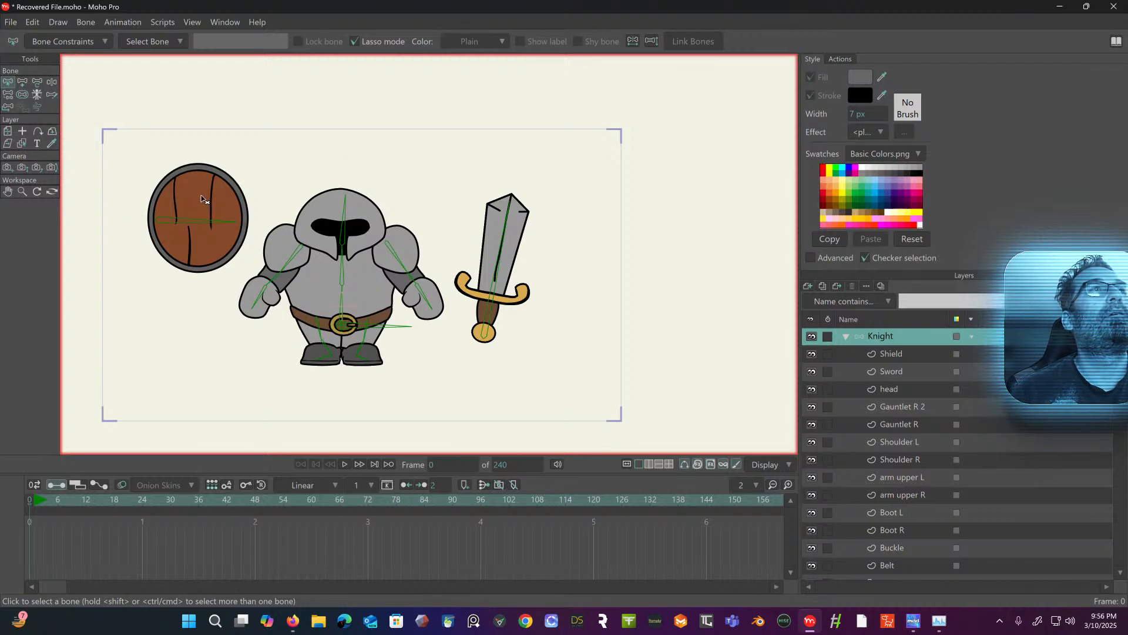
- Bind the Shield layer to the shield's horizontal bone and the Sword layer to the bone running through the sword
click(888, 357)
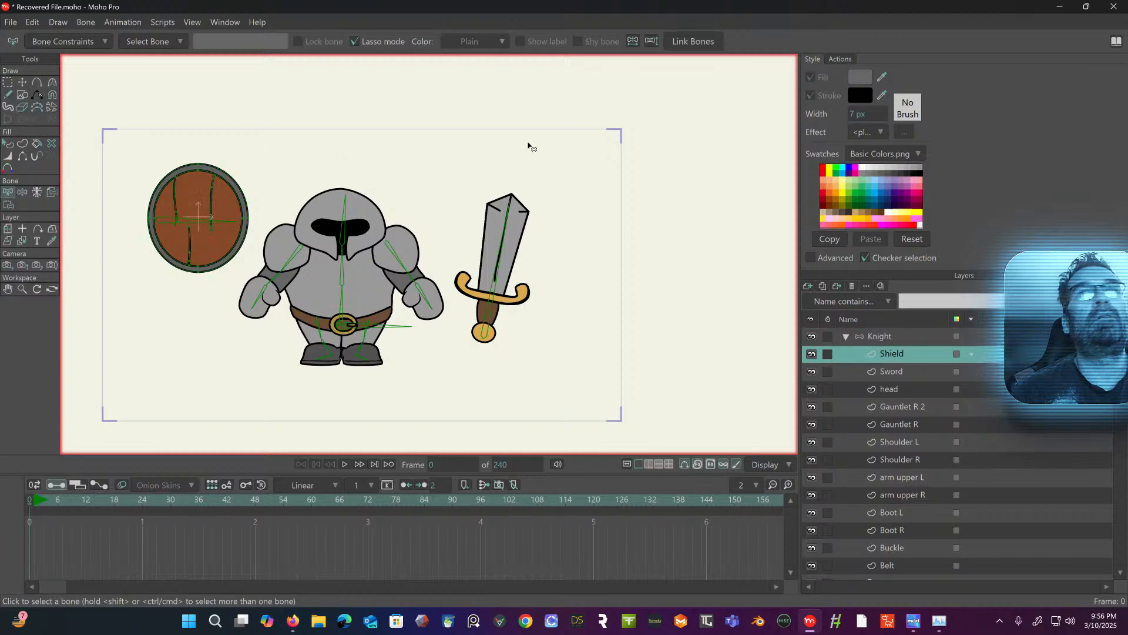
click(52, 194)
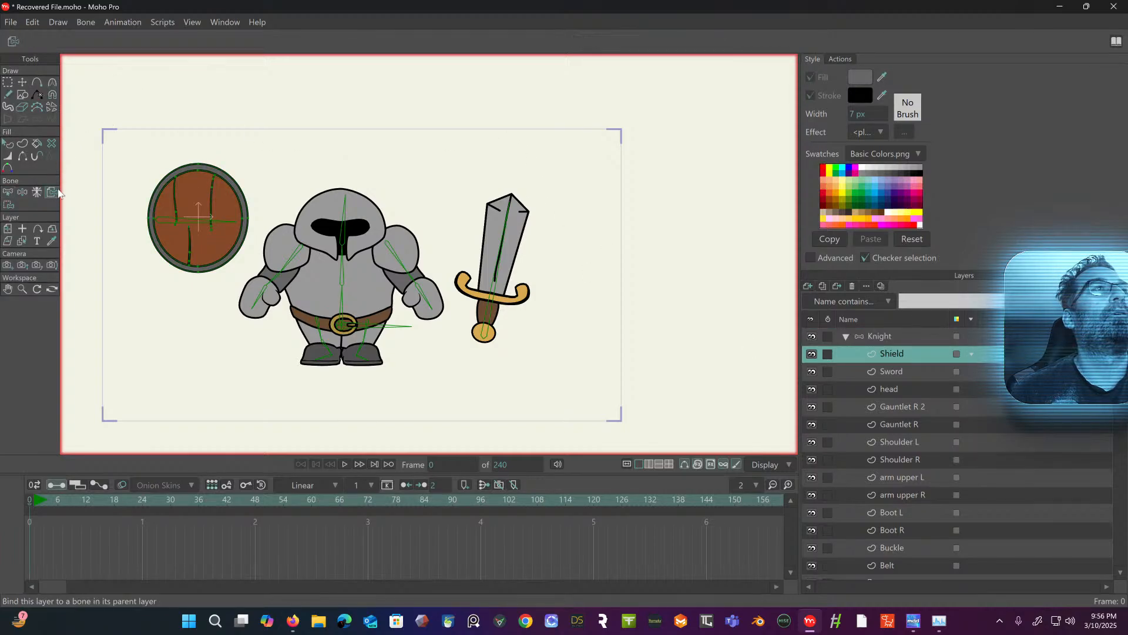
click(168, 224)
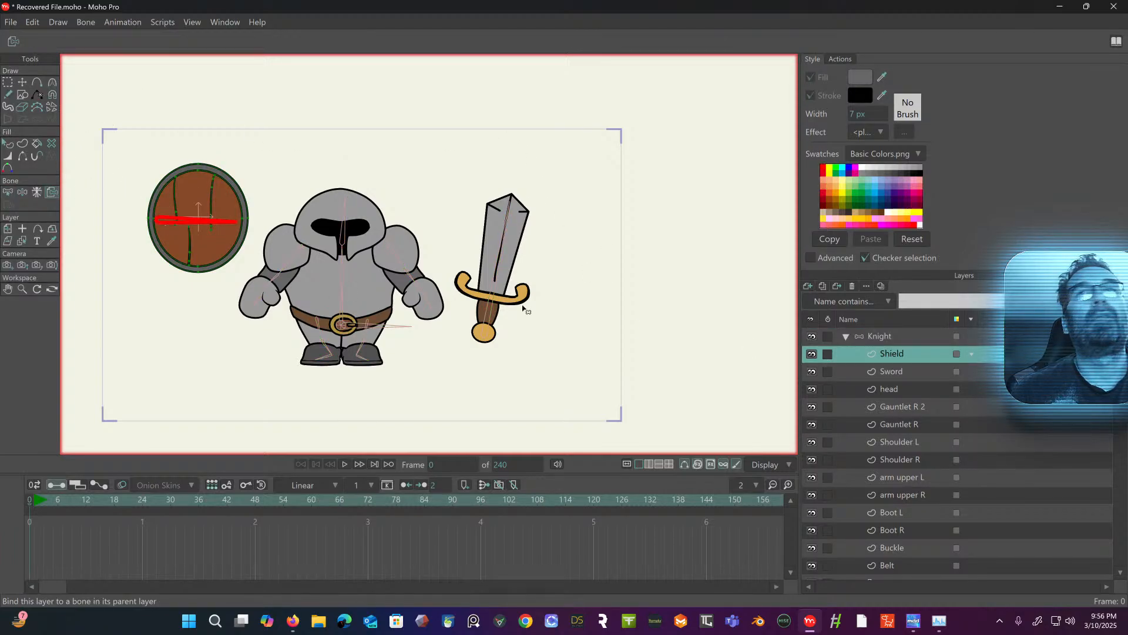
click(896, 372)
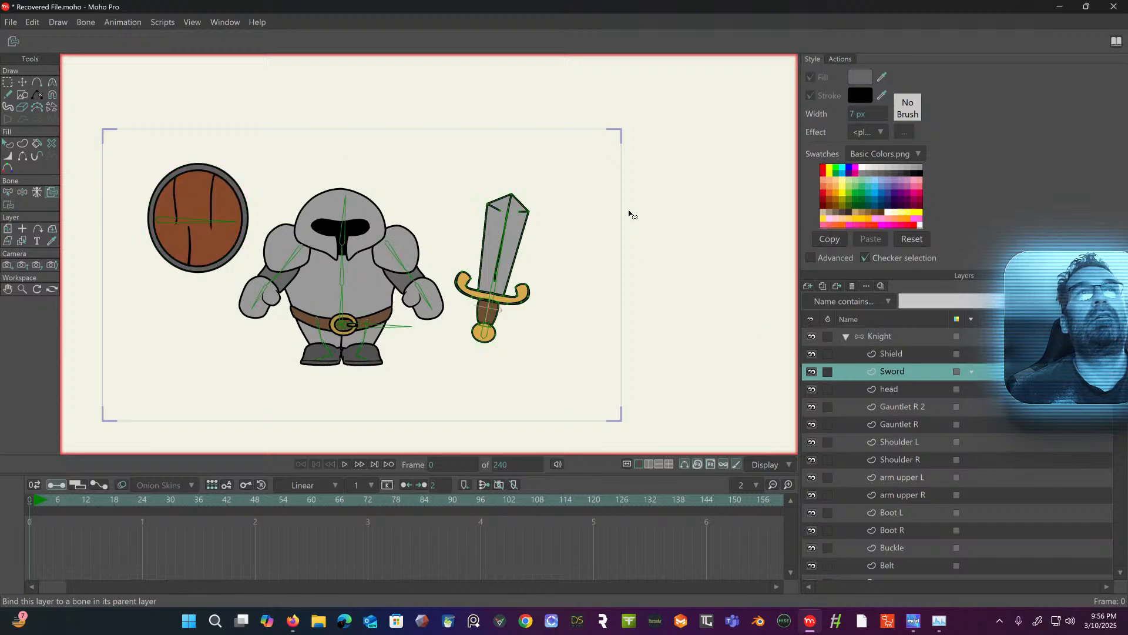
click(496, 292)
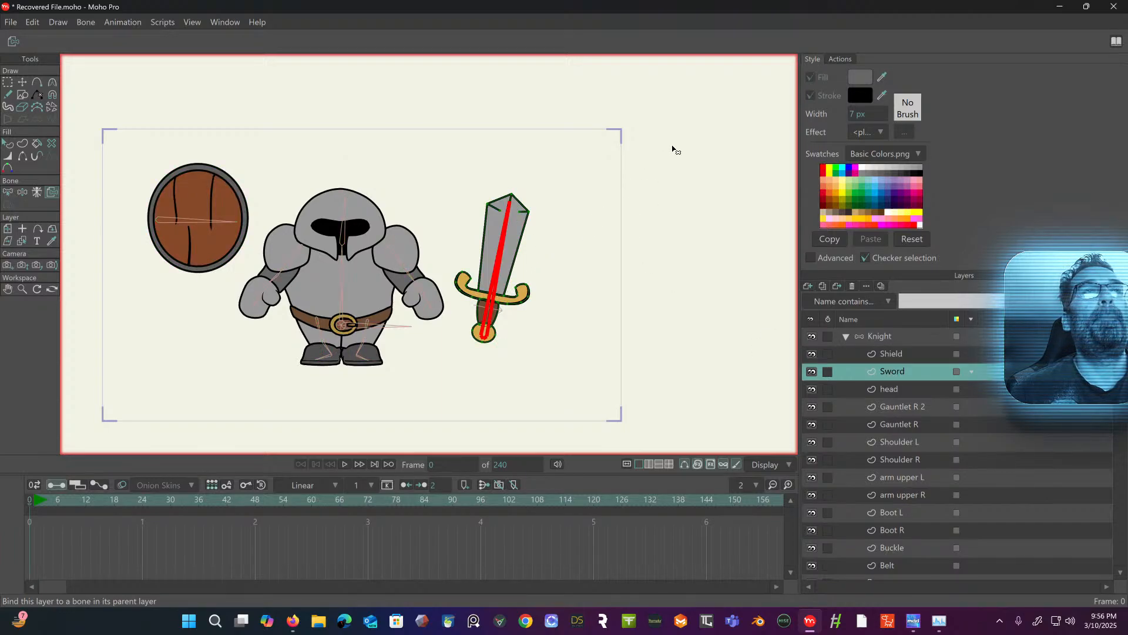
- Bind the head layer to the head bone inside the helmet
click(898, 389)
click(348, 210)
scroll(348, 209, up, 3)
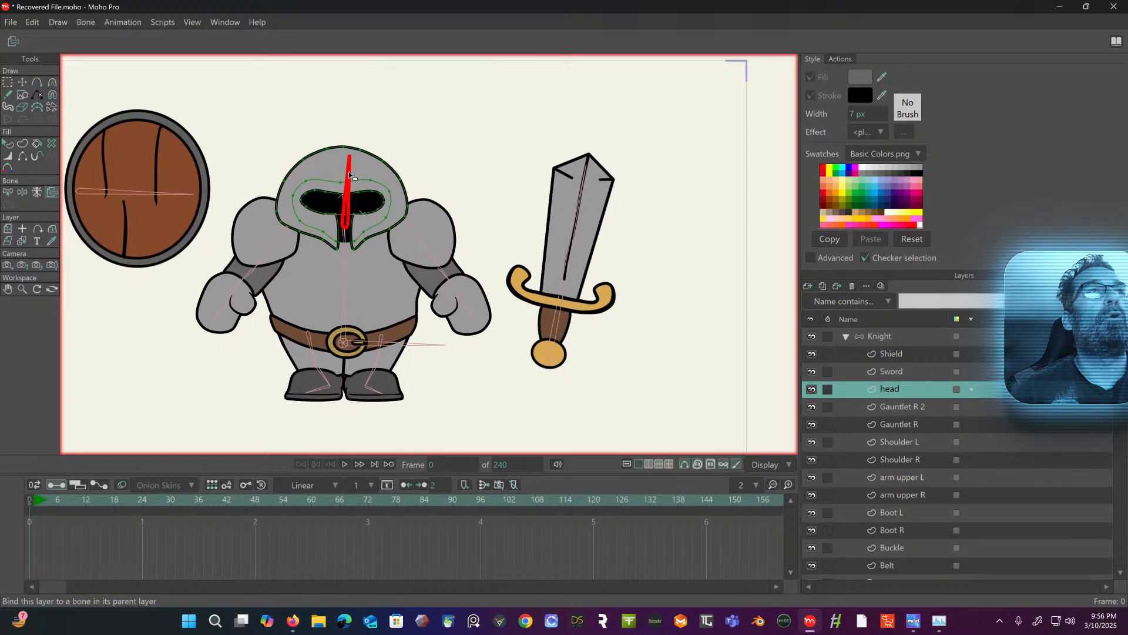
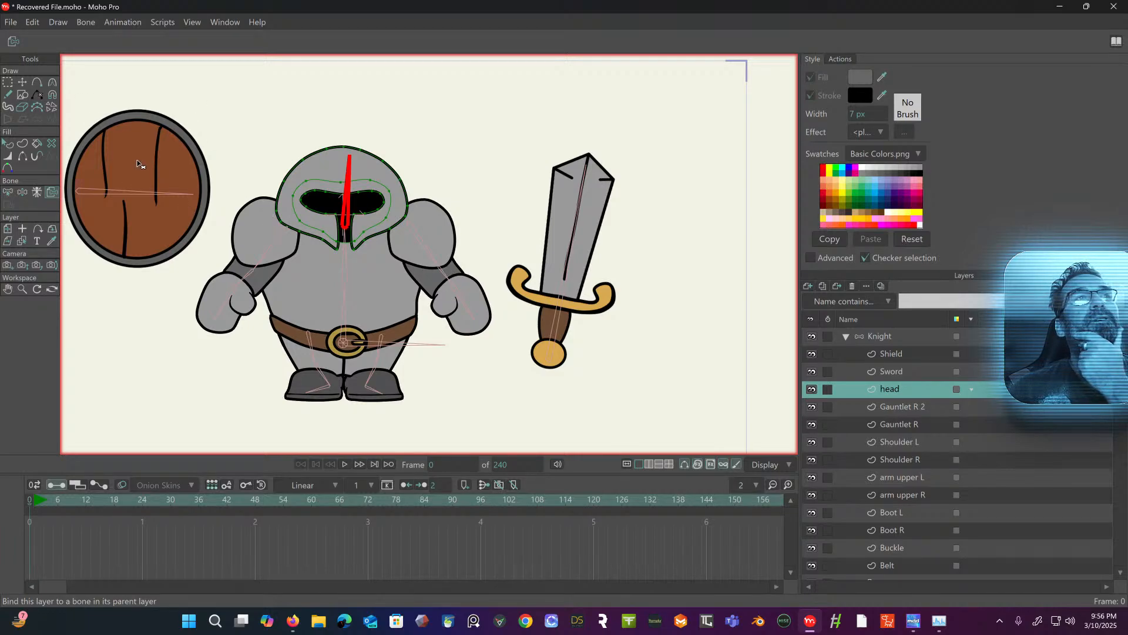
- Rename the Gauntlet R 2 layer as Gauntlet L
click(899, 408)
double_click(920, 405)
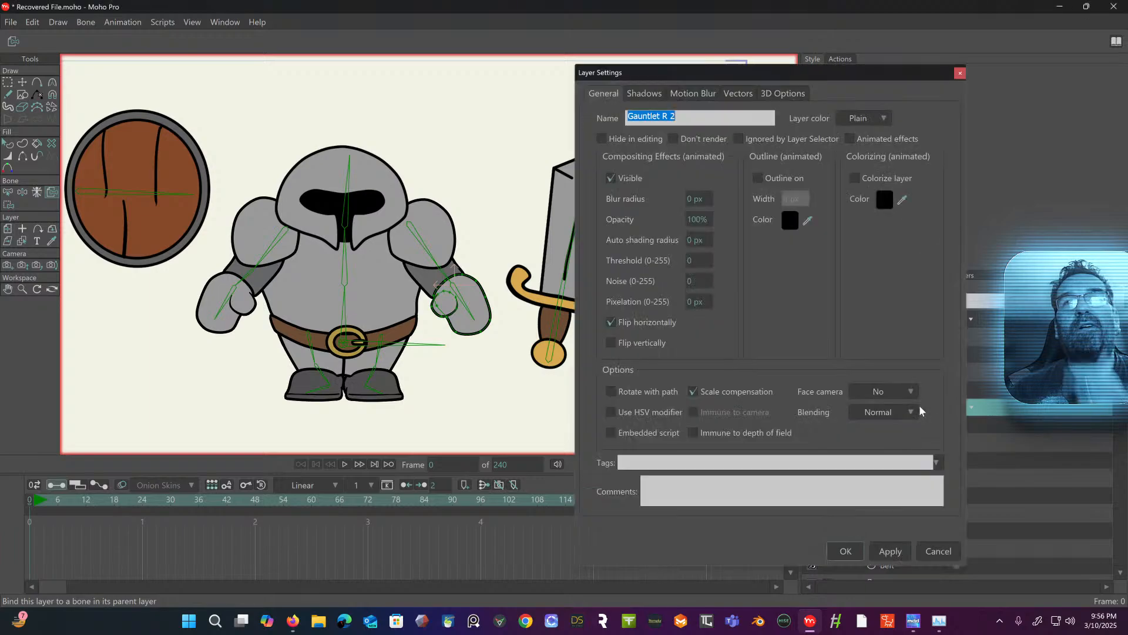
drag(662, 116, 677, 116)
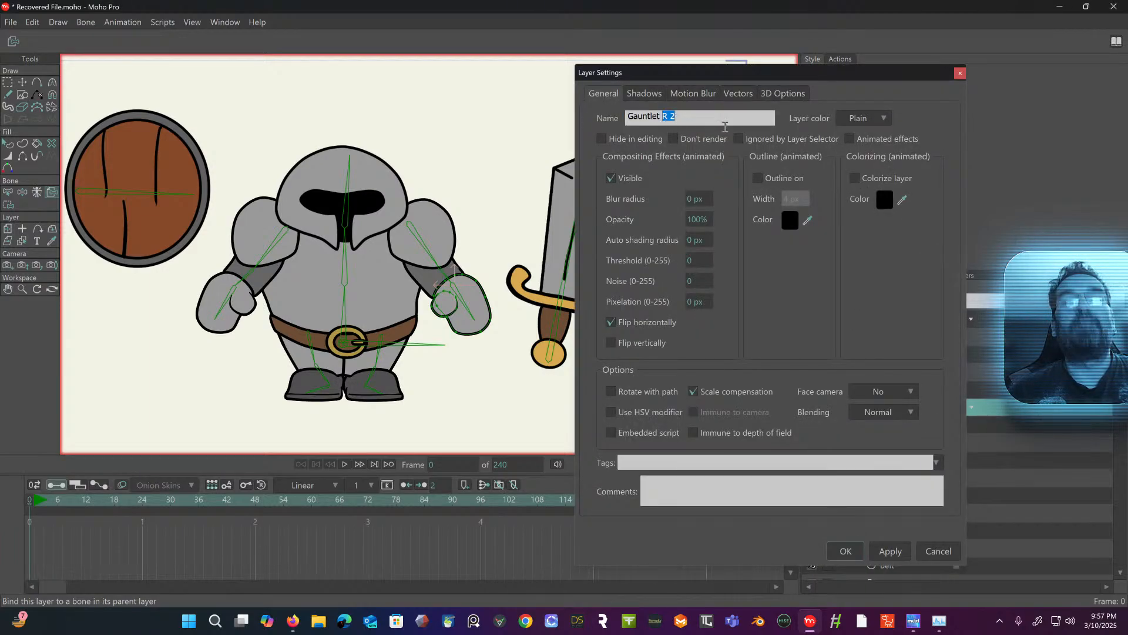
text(L)
click(846, 550)
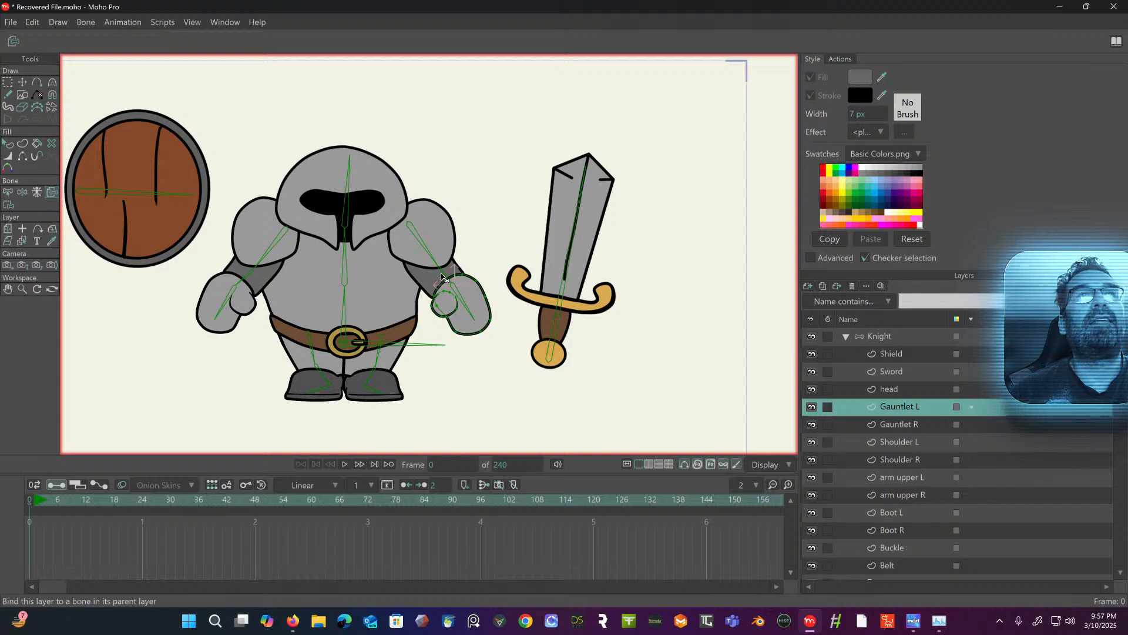
- Bind the Gauntlet L layer to the sword-side hand bone and Gauntlet R to the shield-side hand bone
click(464, 302)
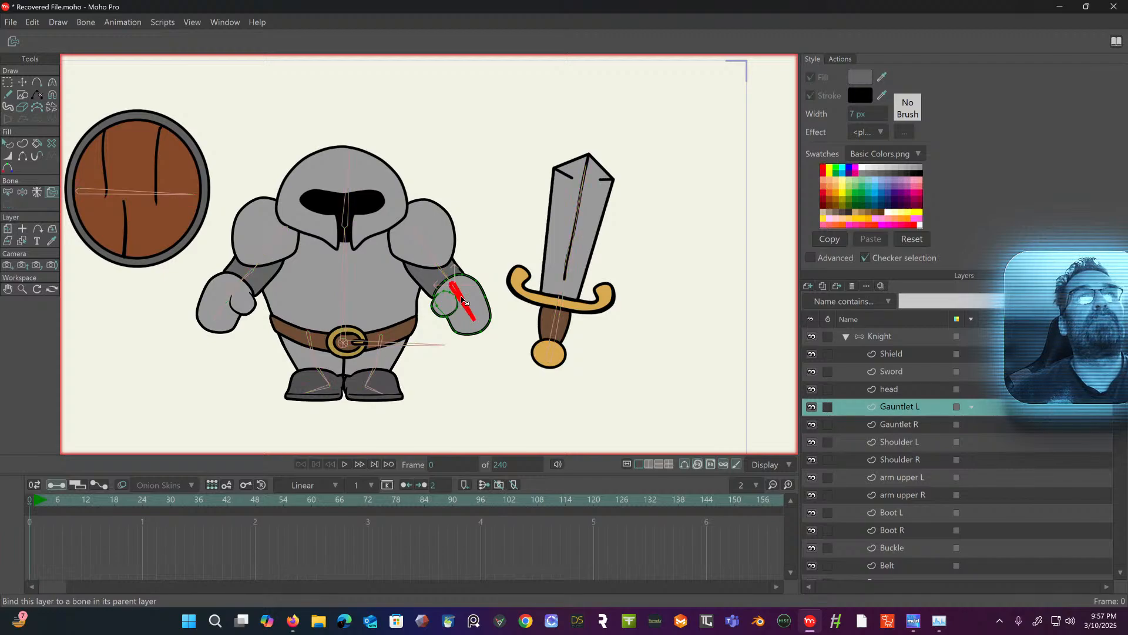
click(905, 425)
click(231, 291)
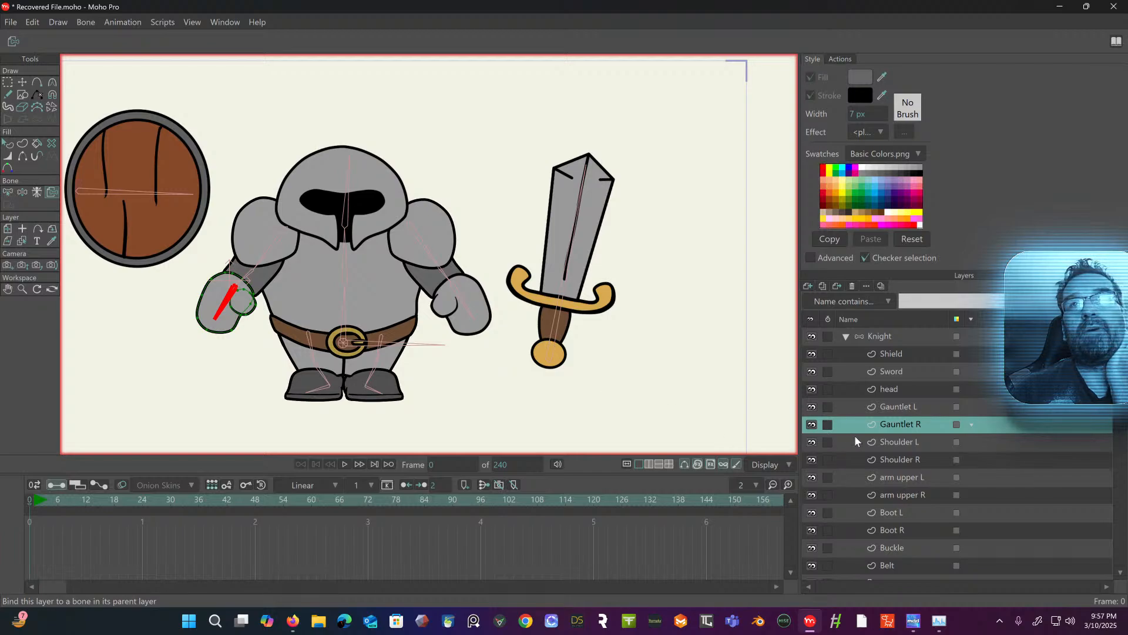
- Bind the Boot L layer to the sword-side foot bone and Boot R to the shield-side foot bone
scroll(907, 479, down, 1)
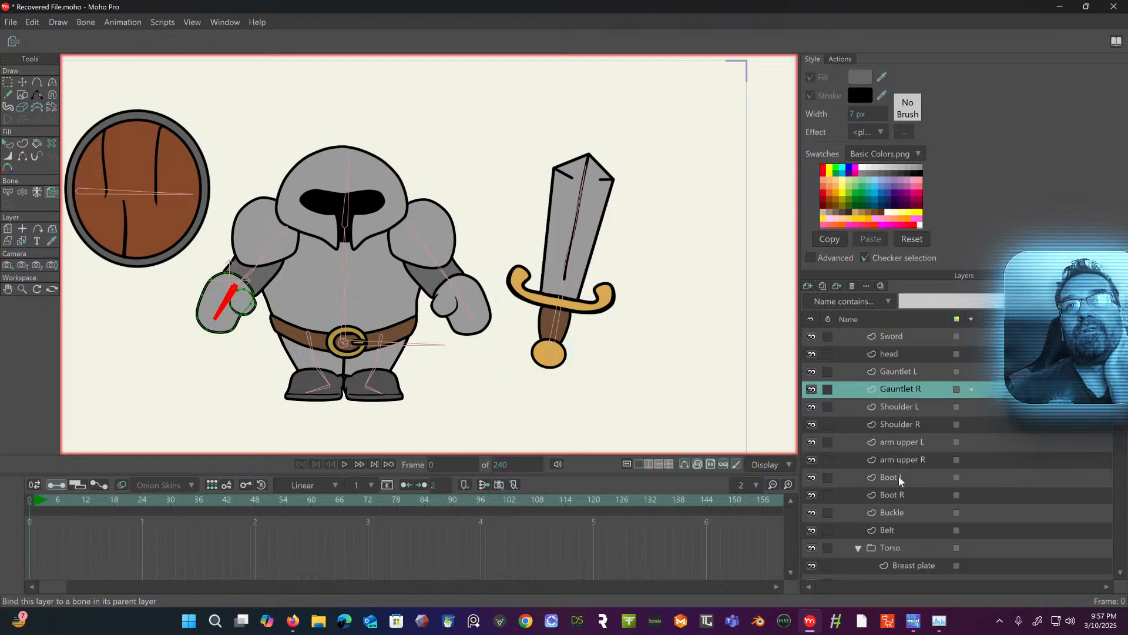
click(898, 480)
scroll(364, 385, up, 3)
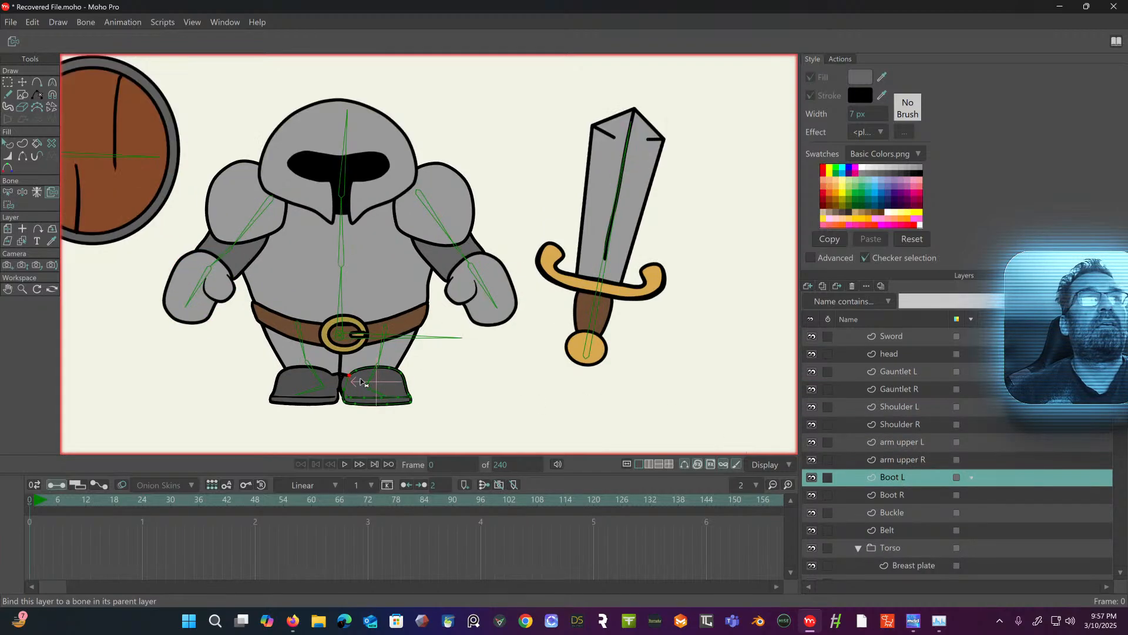
click(375, 395)
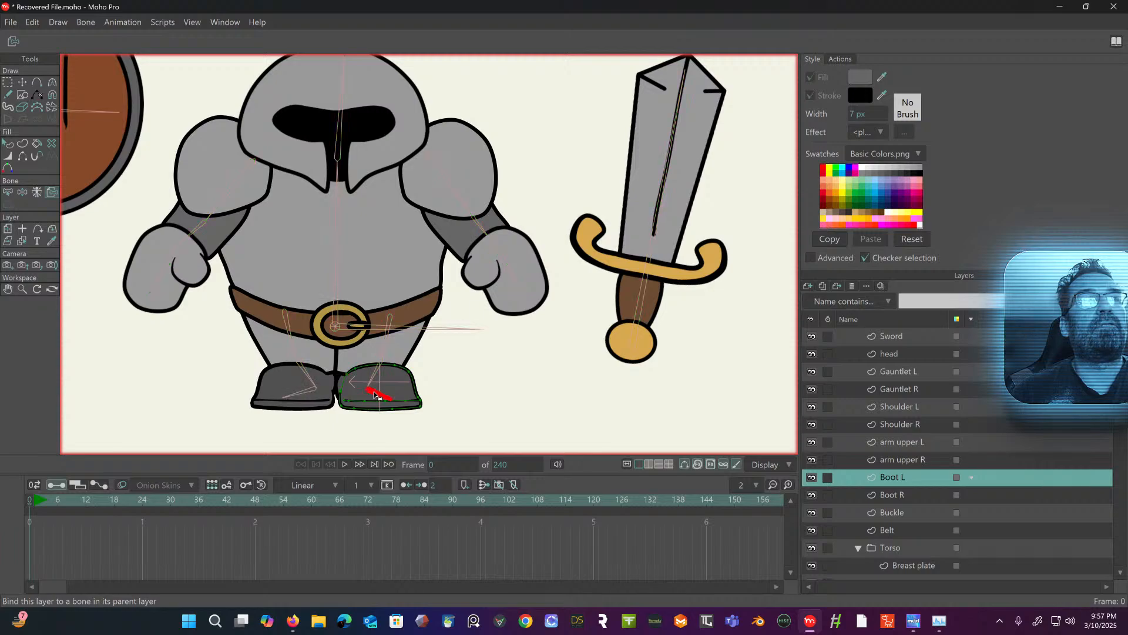
click(886, 496)
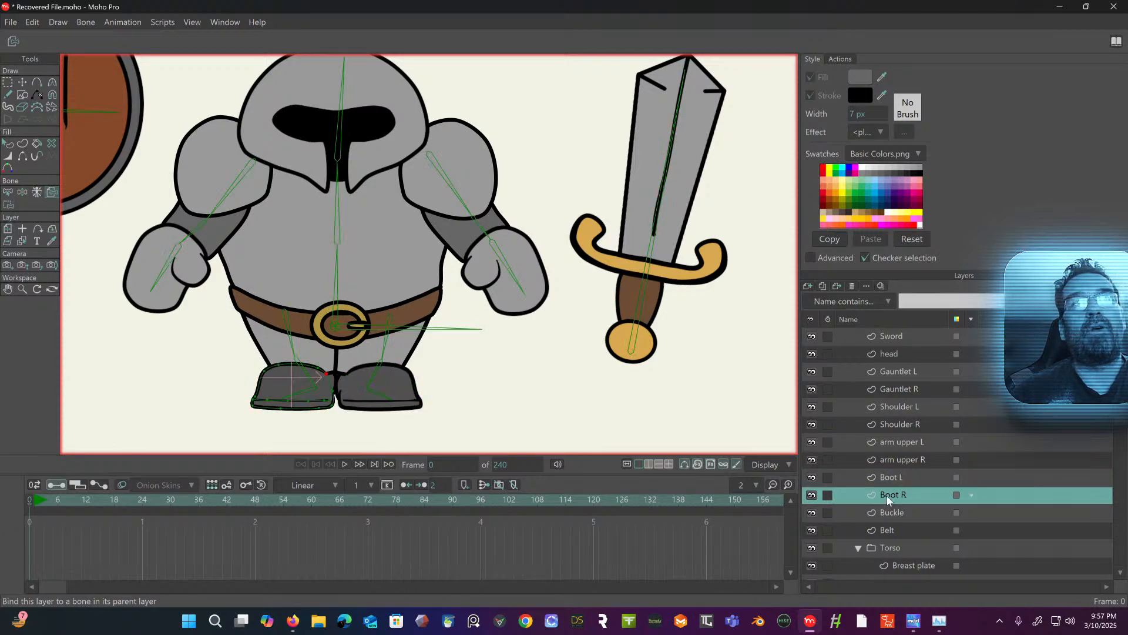
click(304, 394)
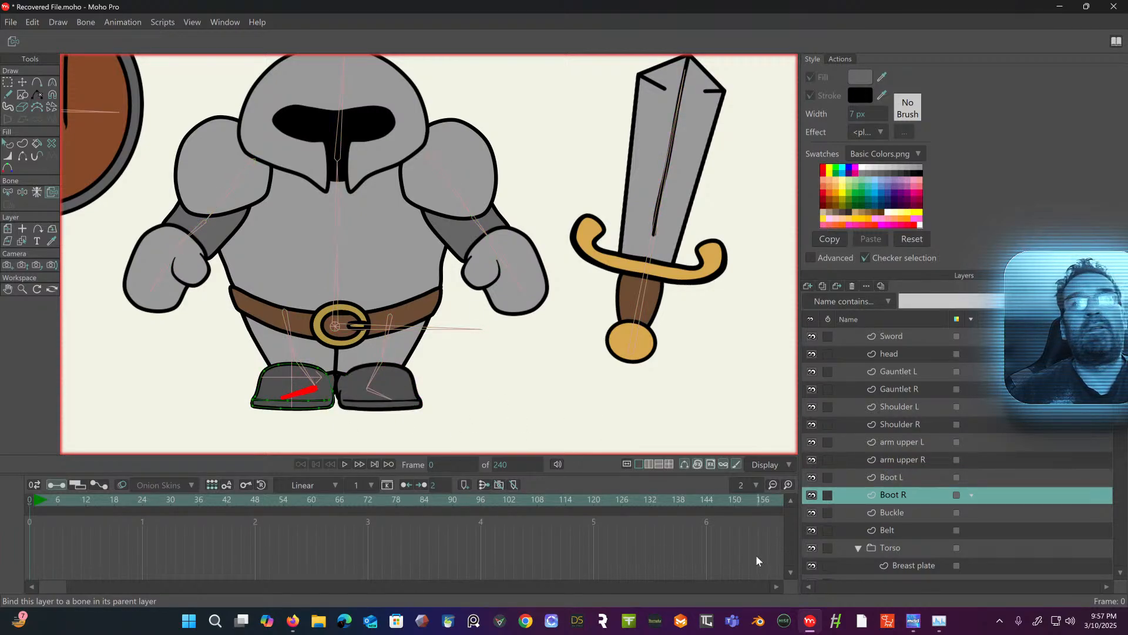
- Bind the Boot back L layer to the sword-side foot bone and Boot back R to the shield-side foot bone
scroll(883, 544, down, 5)
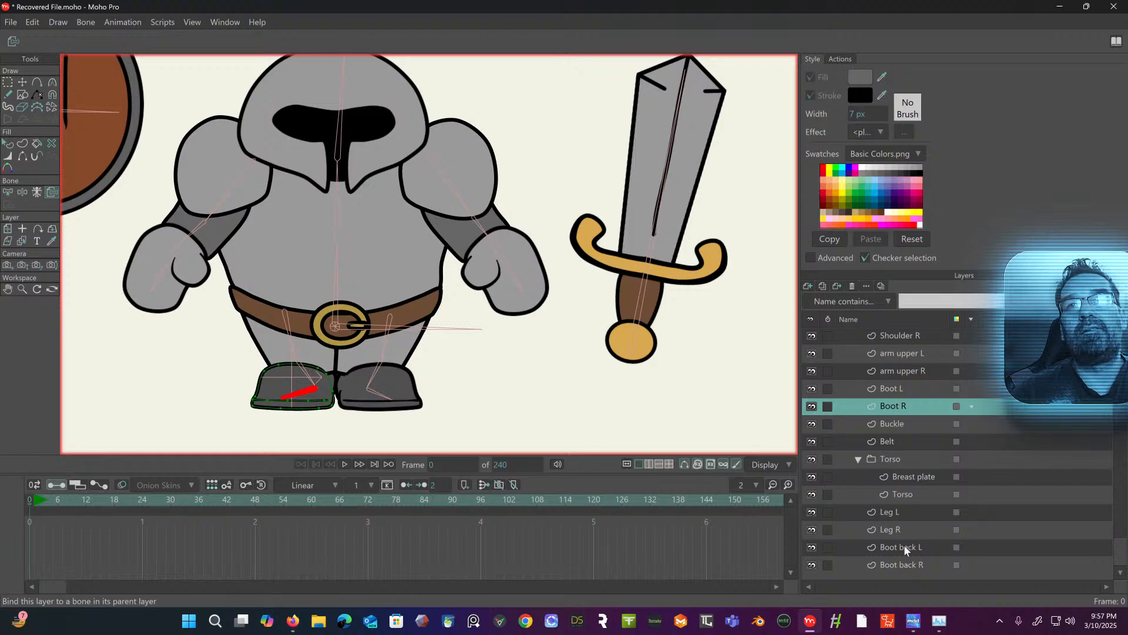
click(905, 547)
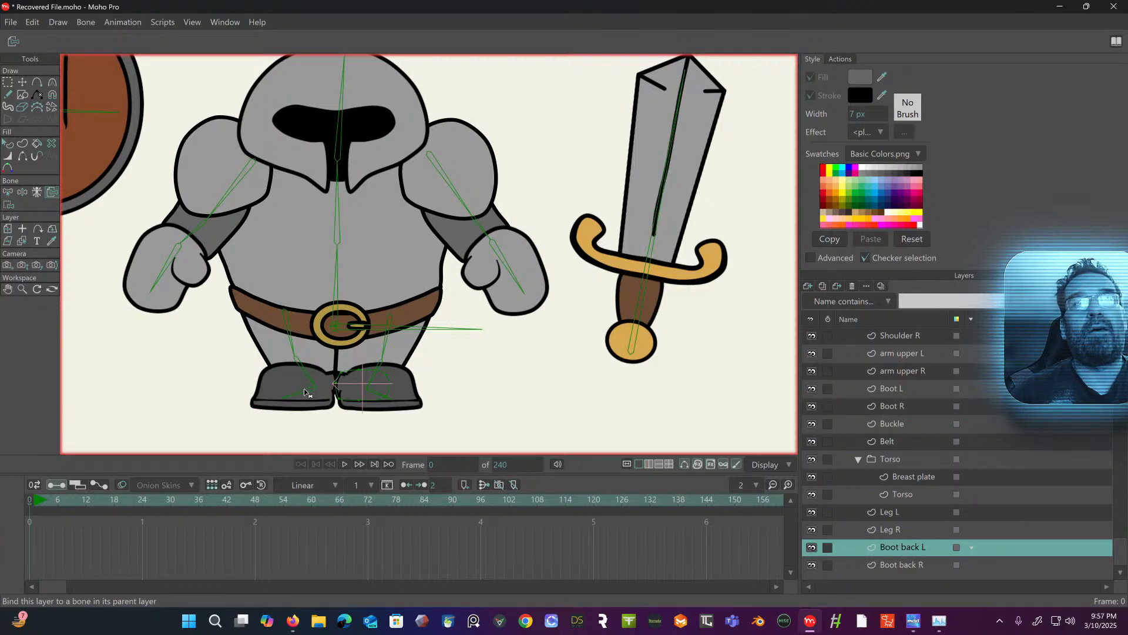
click(381, 394)
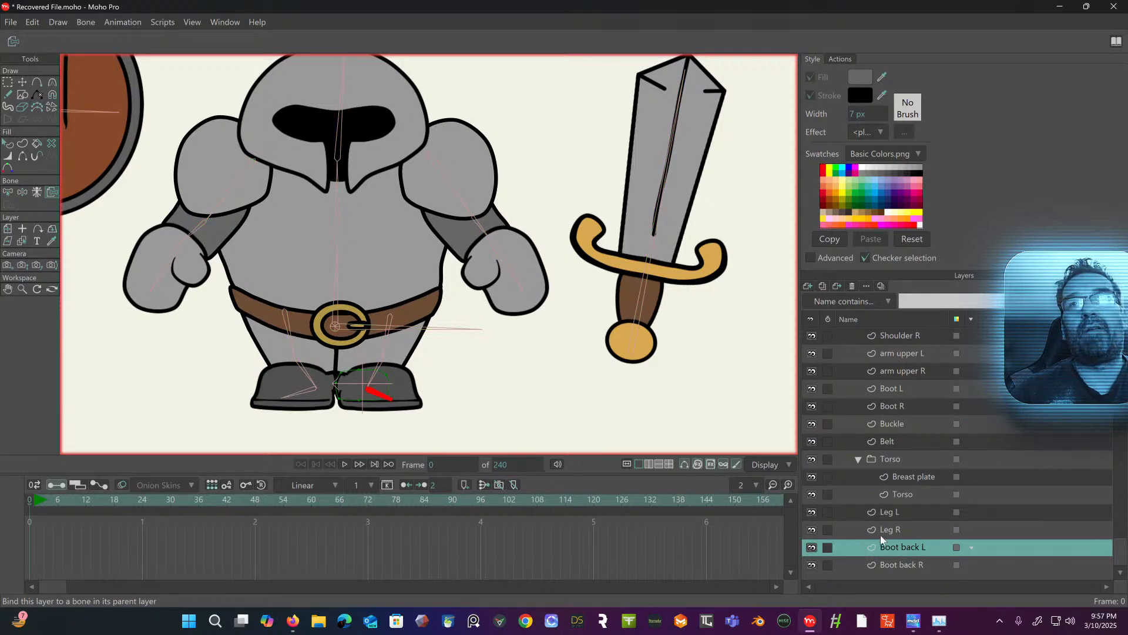
click(896, 565)
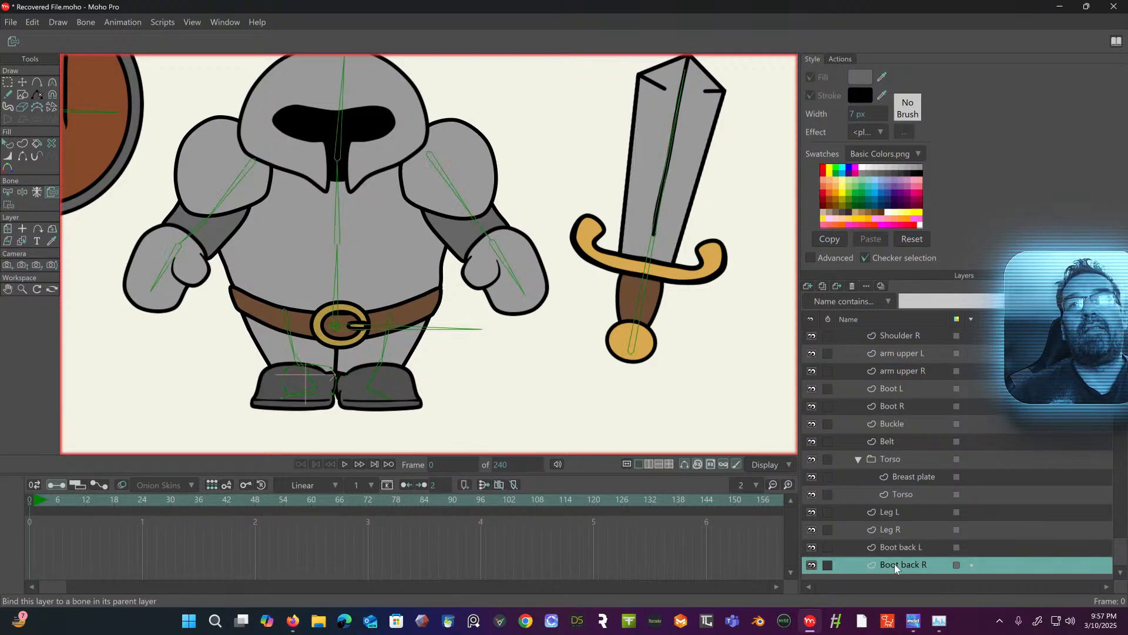
click(296, 395)
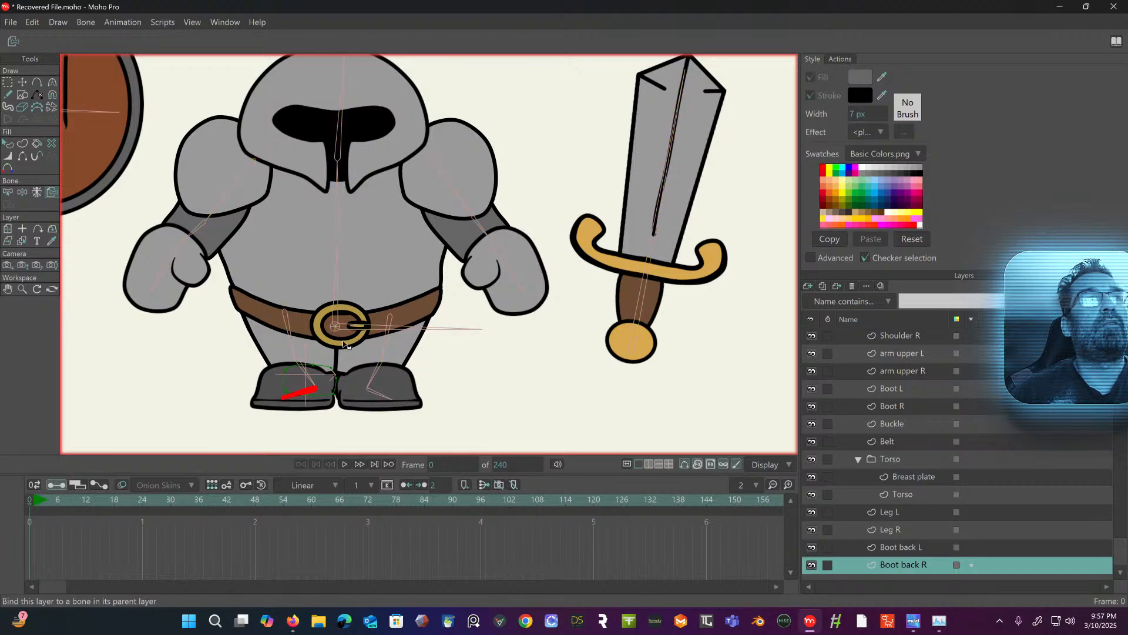
scroll(376, 388, down, 1)
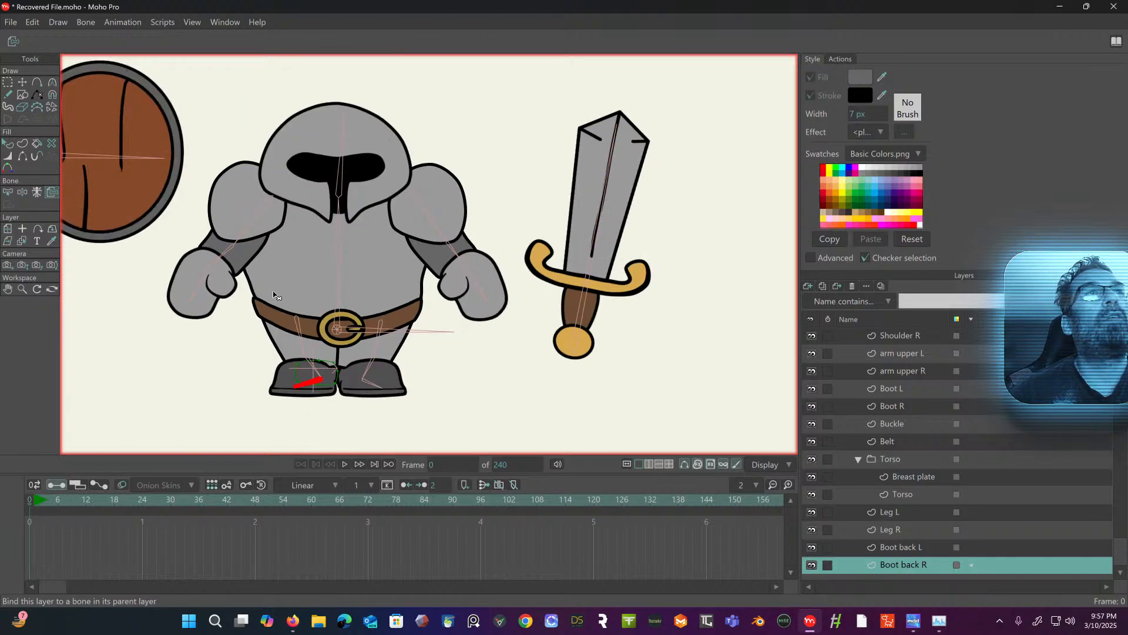
click(7, 82)
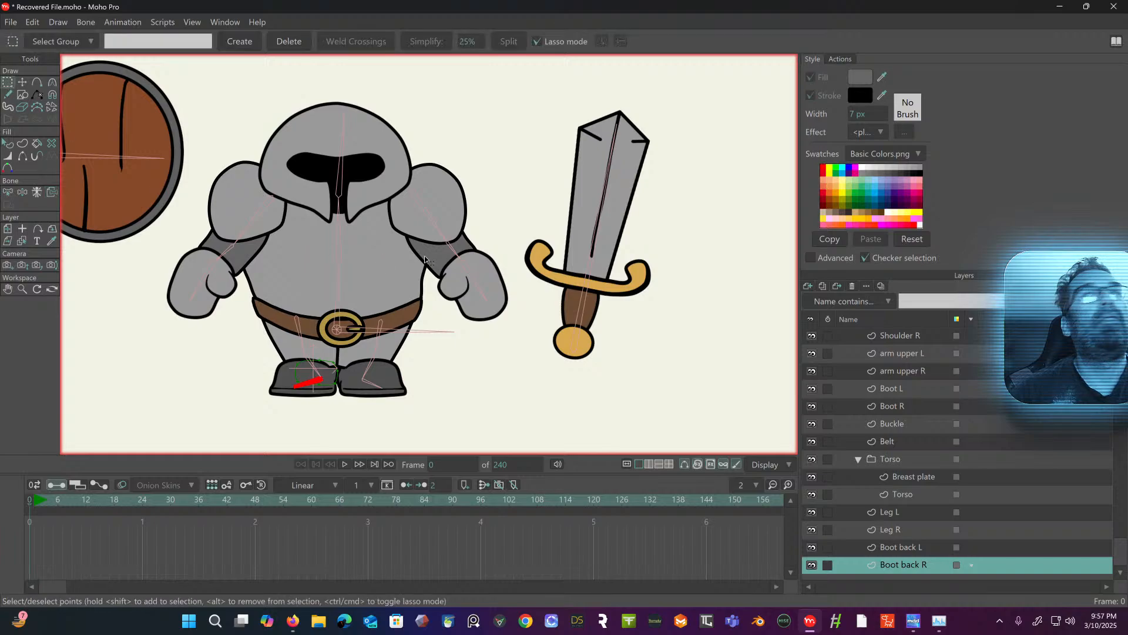
scroll(943, 478, up, 3)
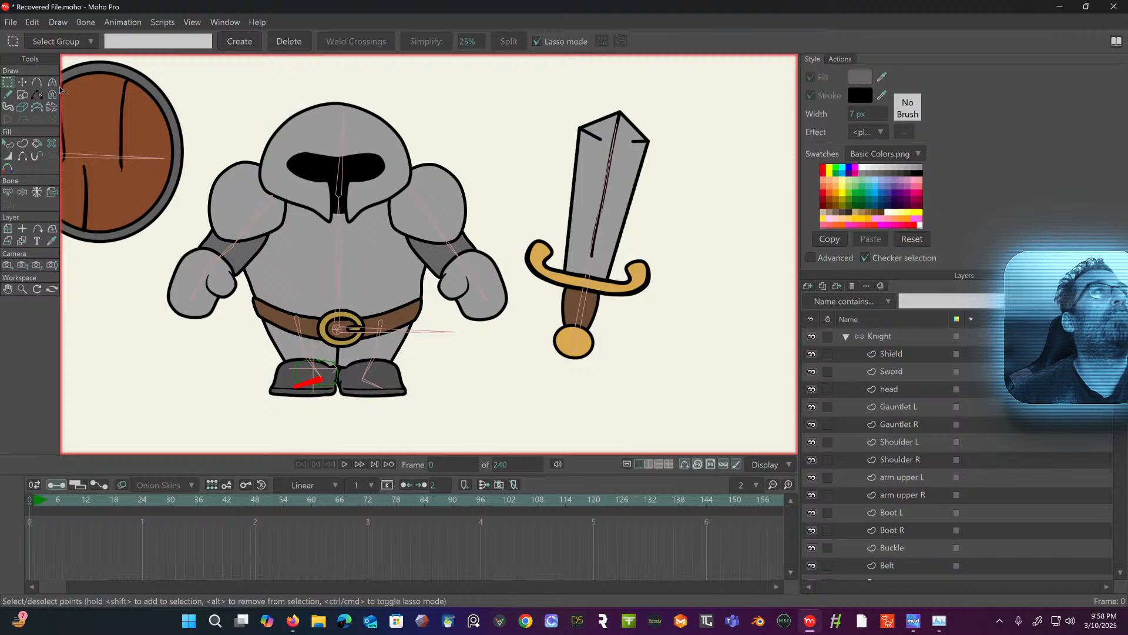
click(8, 192)
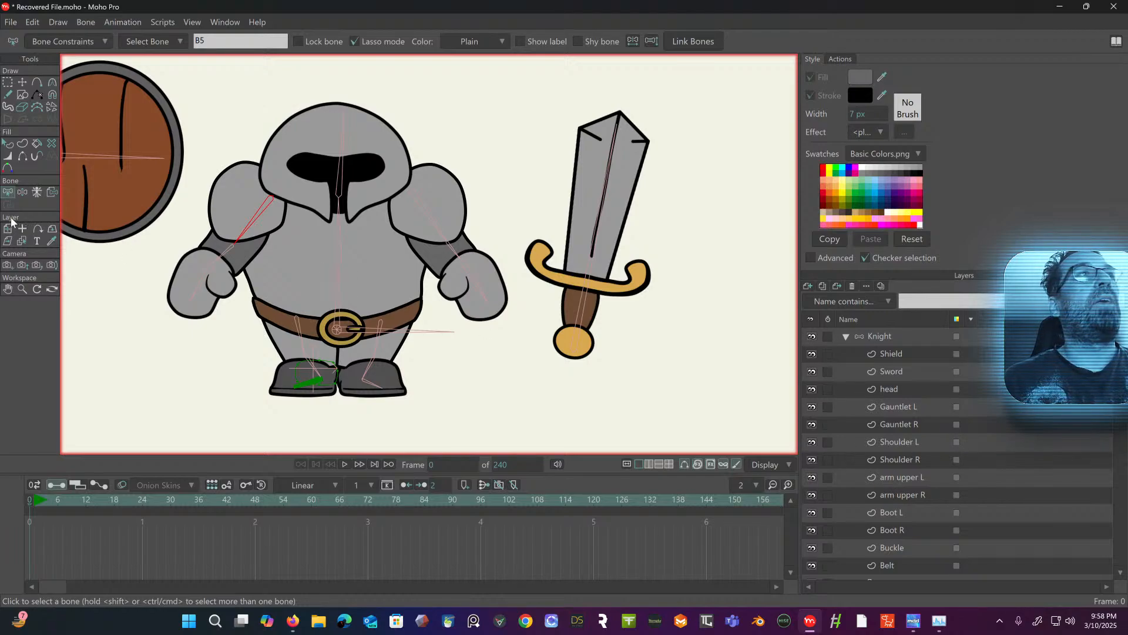
click(52, 193)
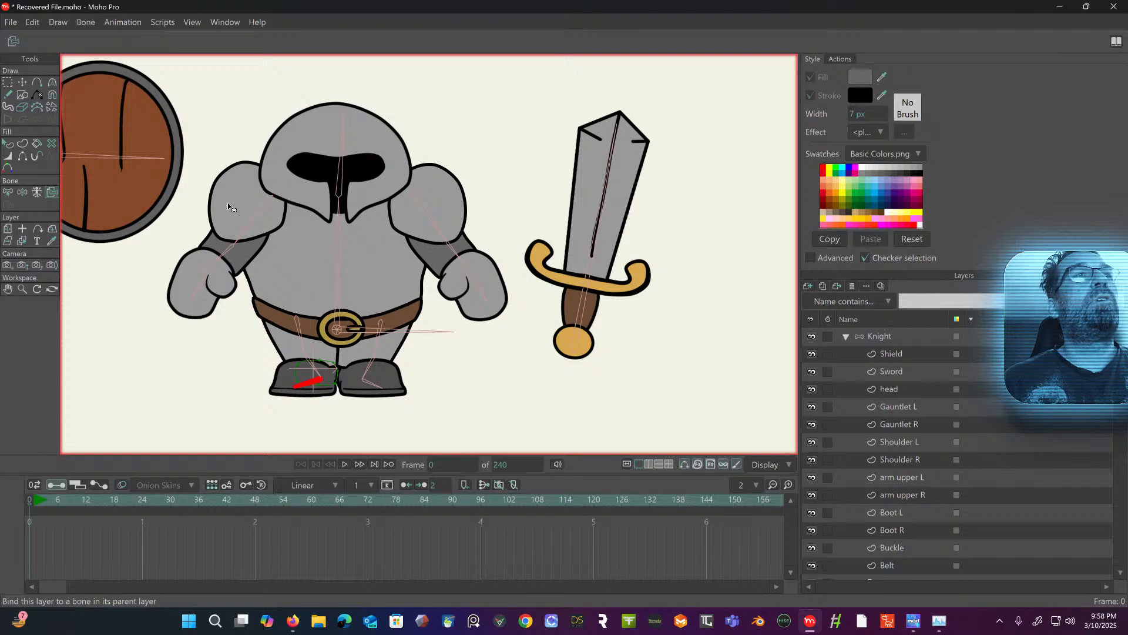
click(7, 86)
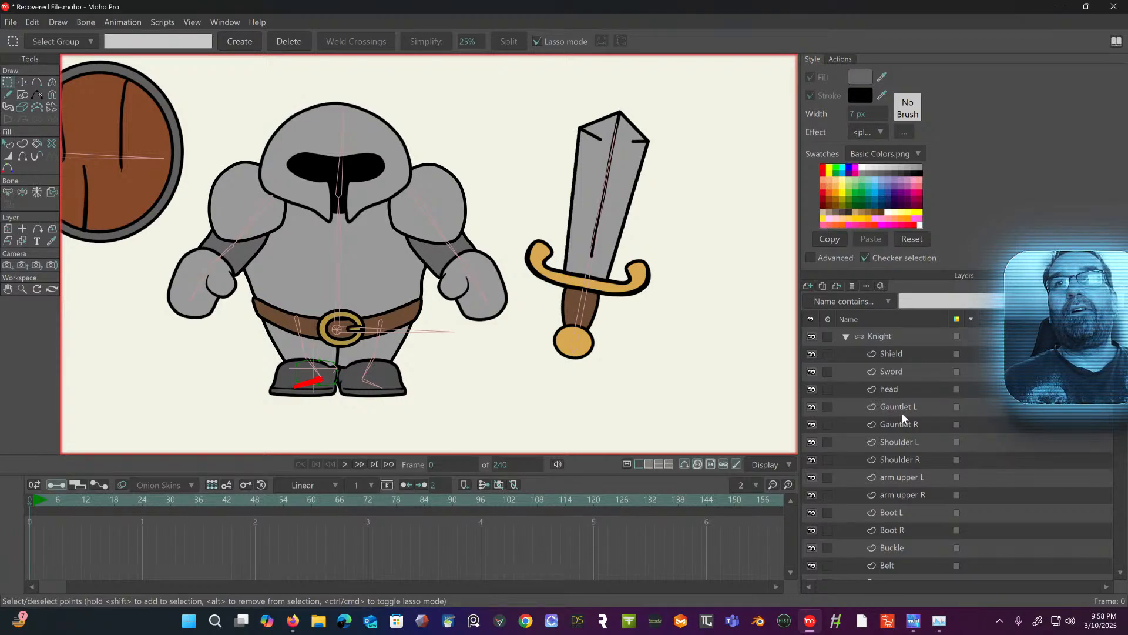
- Bind the Shoulder R layer to the shield-side upper arm bone and Shoulder L to the sword-side upper arm bone
click(897, 458)
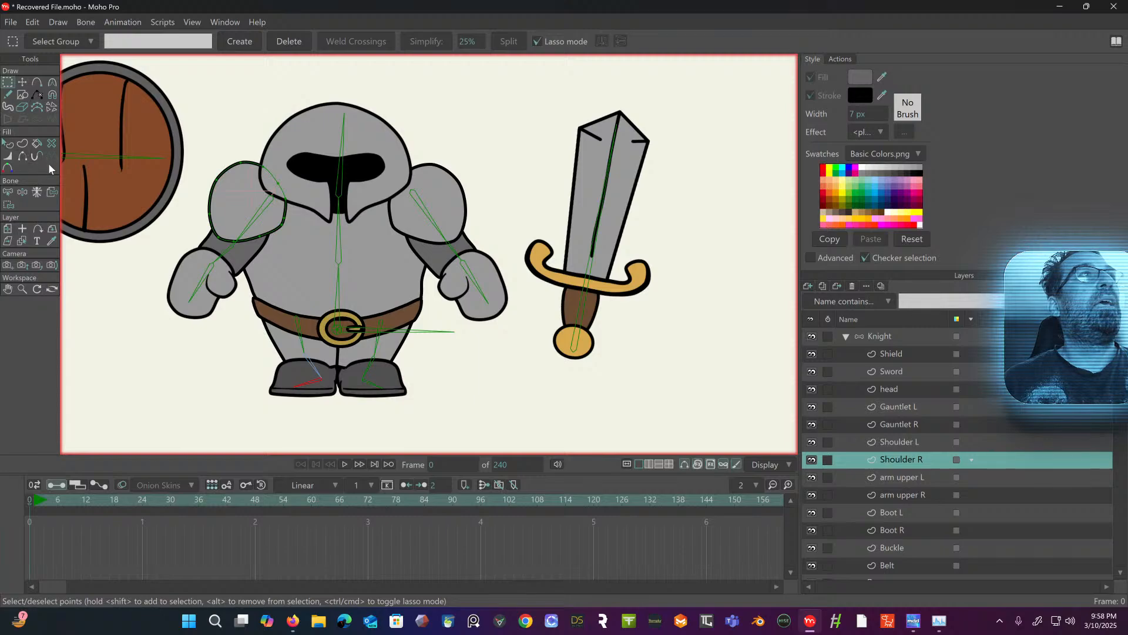
click(52, 192)
click(257, 219)
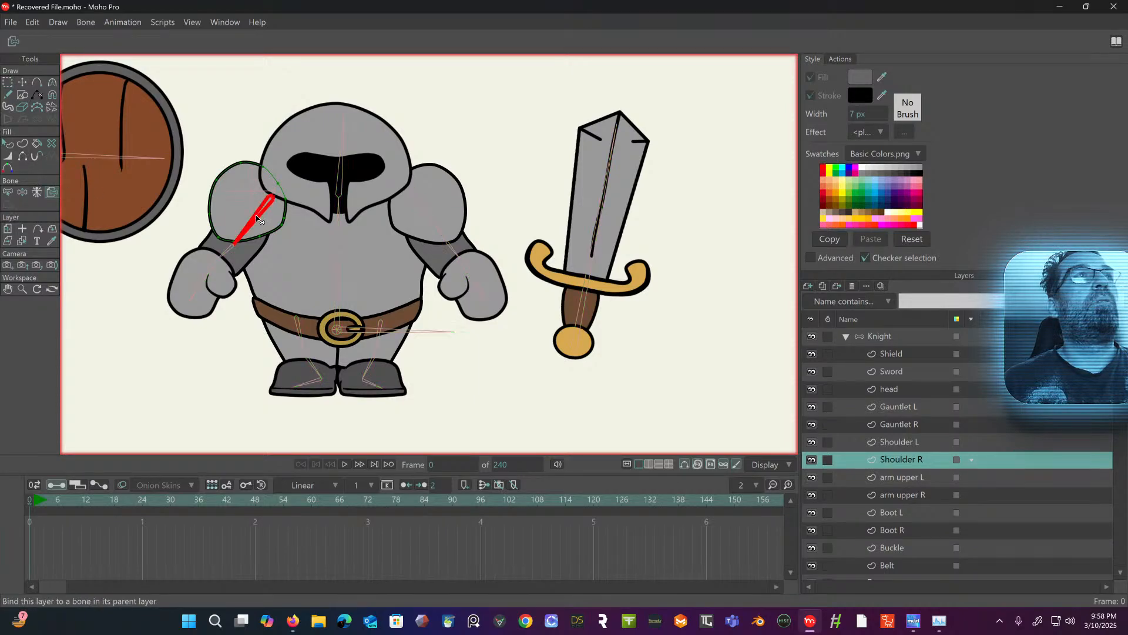
click(916, 443)
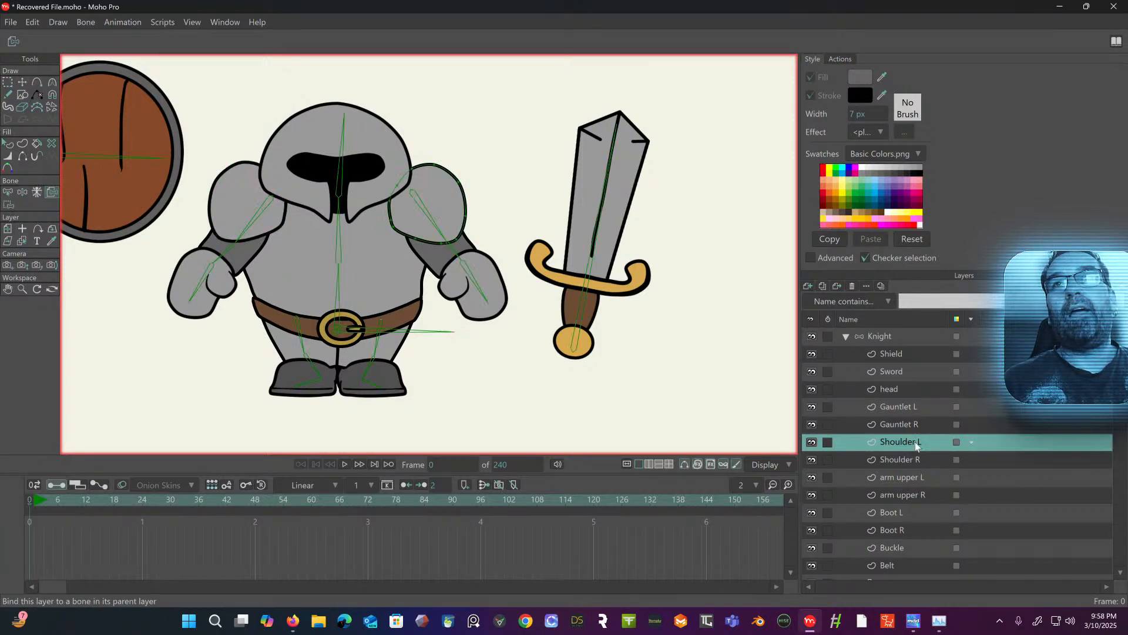
click(432, 215)
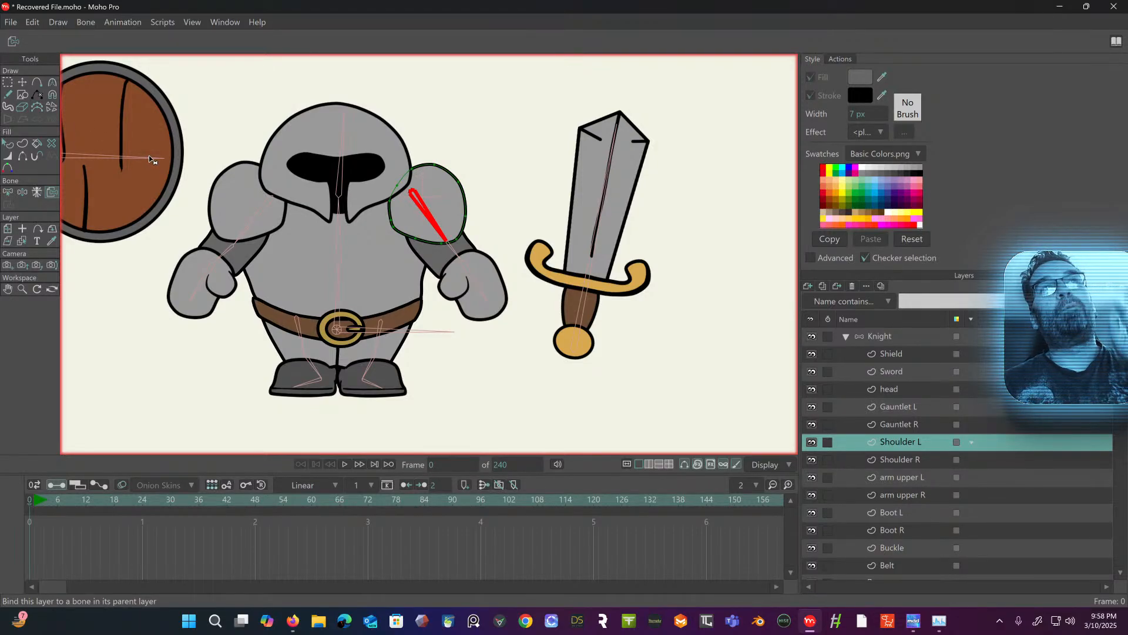
- Add extra points to the arm upper L outline along both sides near the elbow and around its gauntlet end
click(7, 83)
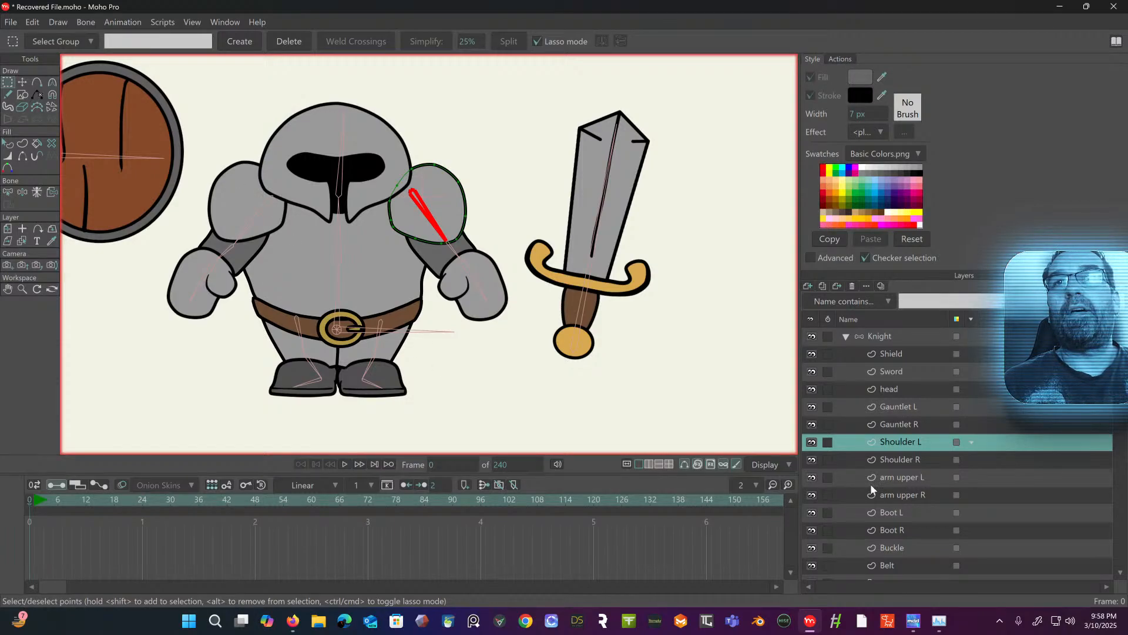
scroll(887, 435, down, 1)
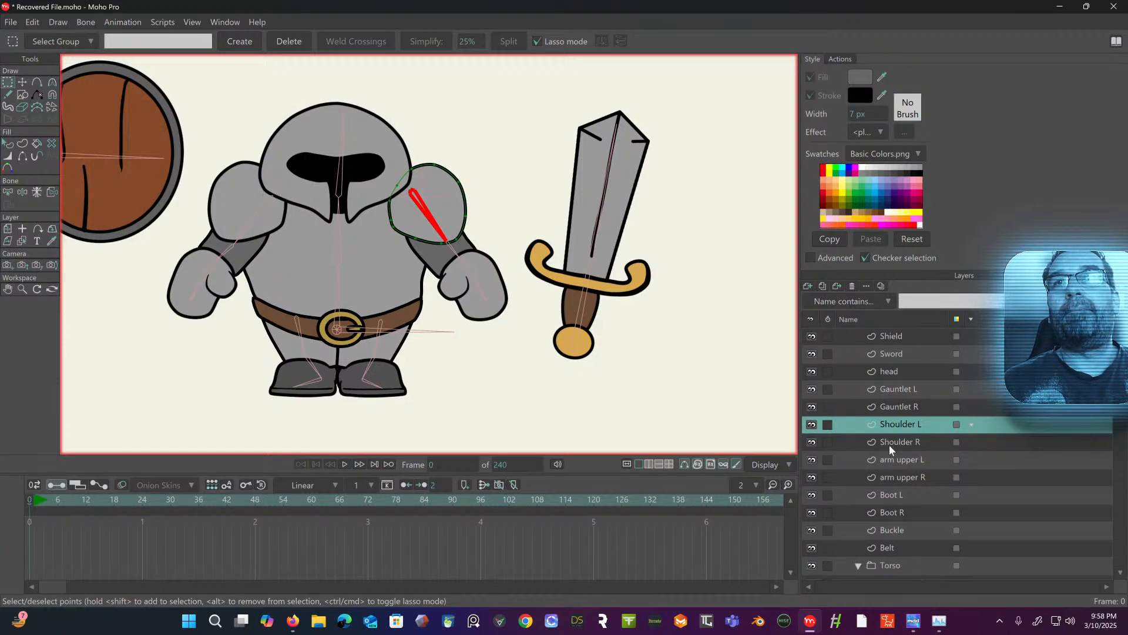
click(891, 460)
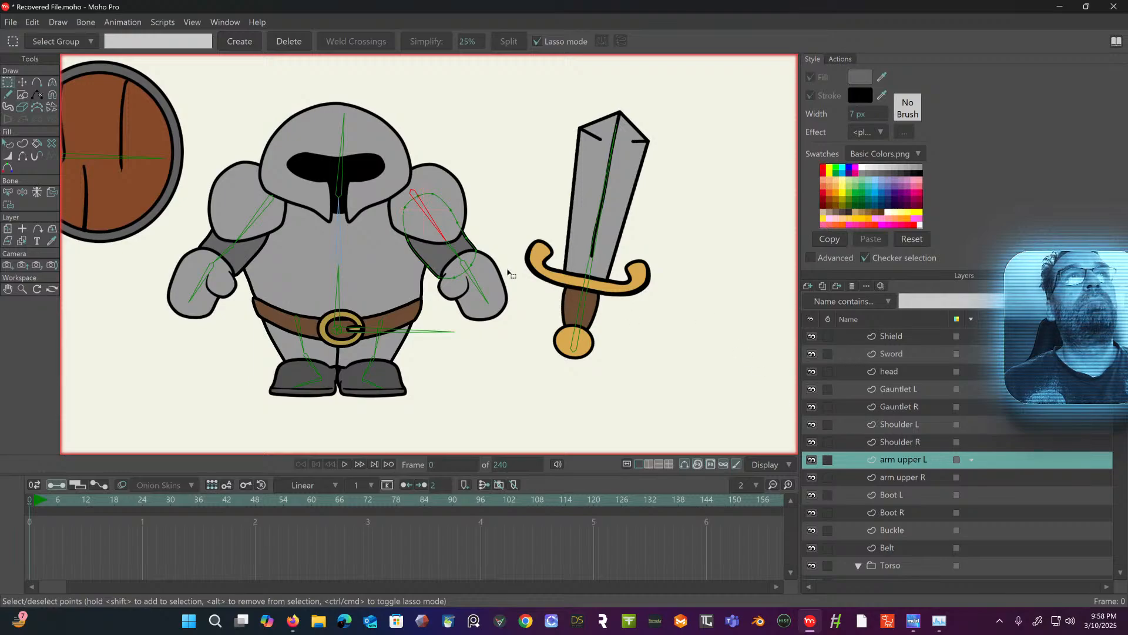
scroll(517, 251, up, 2)
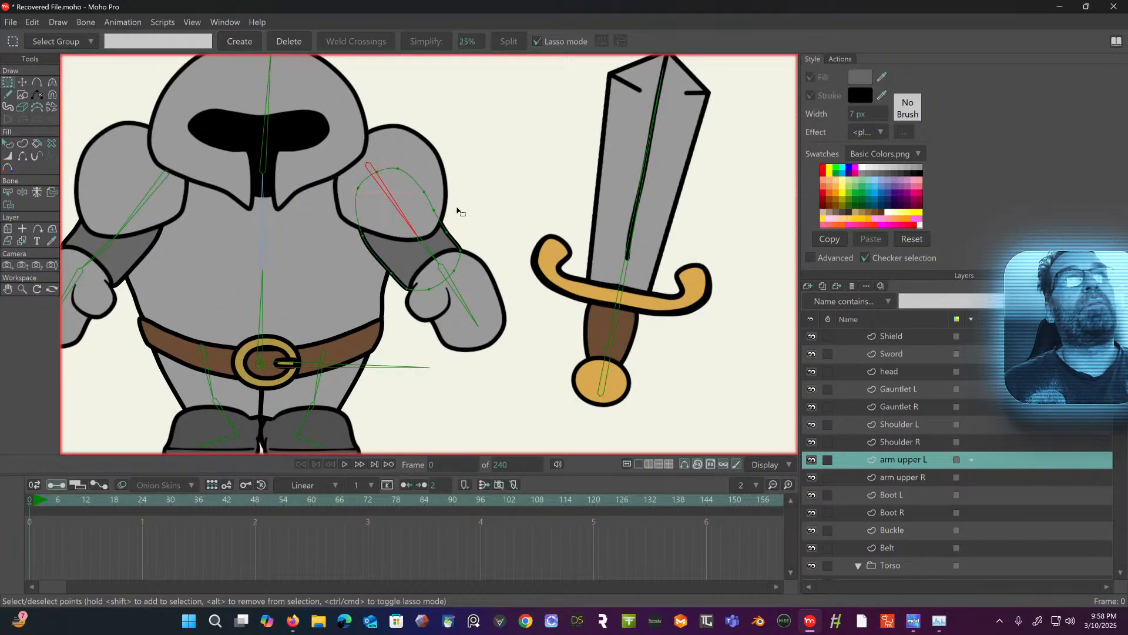
scroll(139, 146, up, 1)
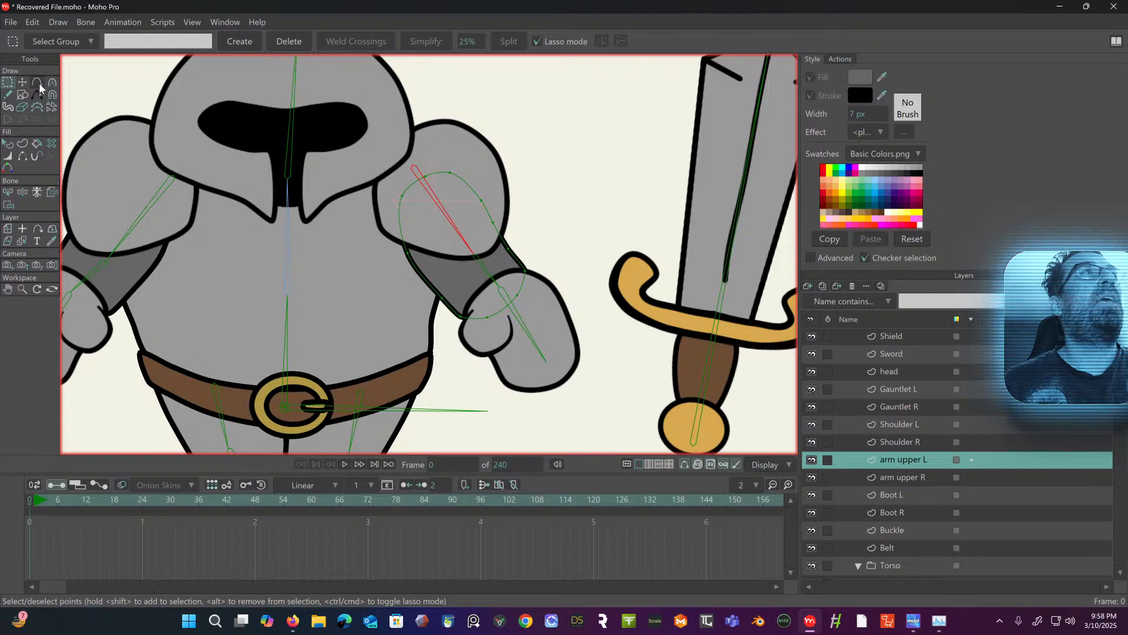
click(38, 83)
click(423, 275)
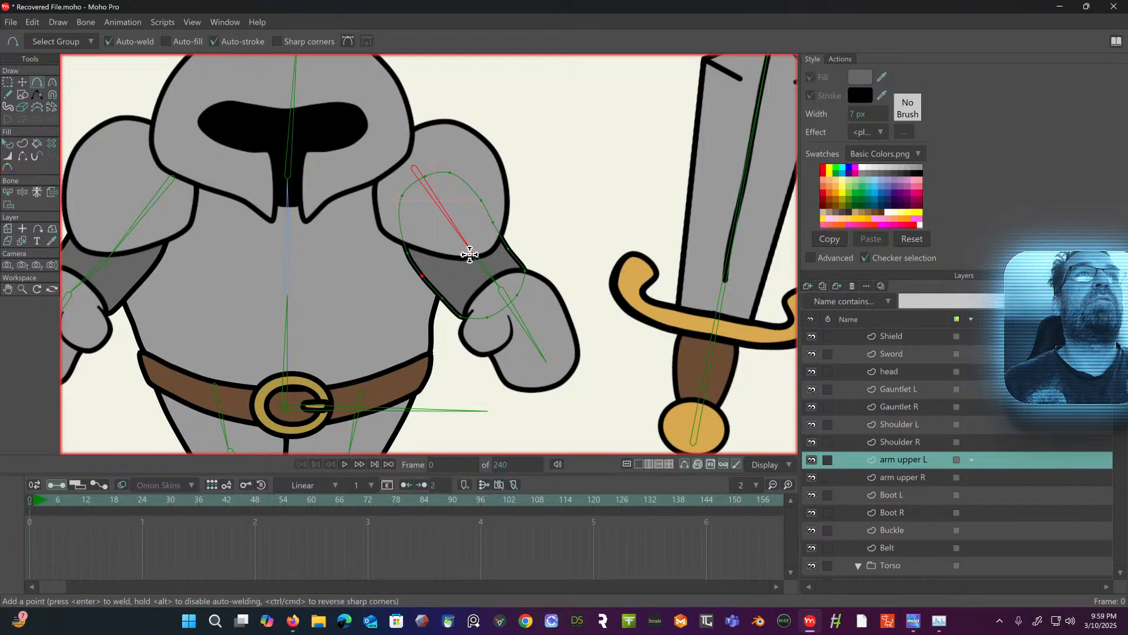
click(498, 234)
drag(470, 233, 523, 206)
click(526, 293)
click(575, 258)
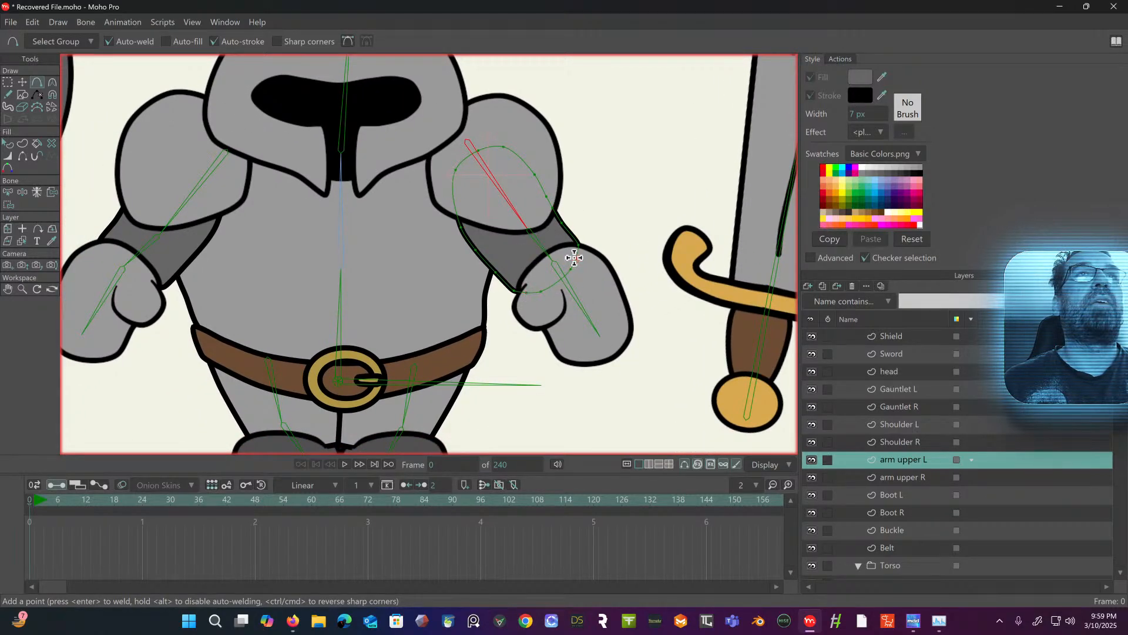
- Add extra points to the arm upper R outline along its lower side and around its gauntlet end
click(912, 478)
click(209, 242)
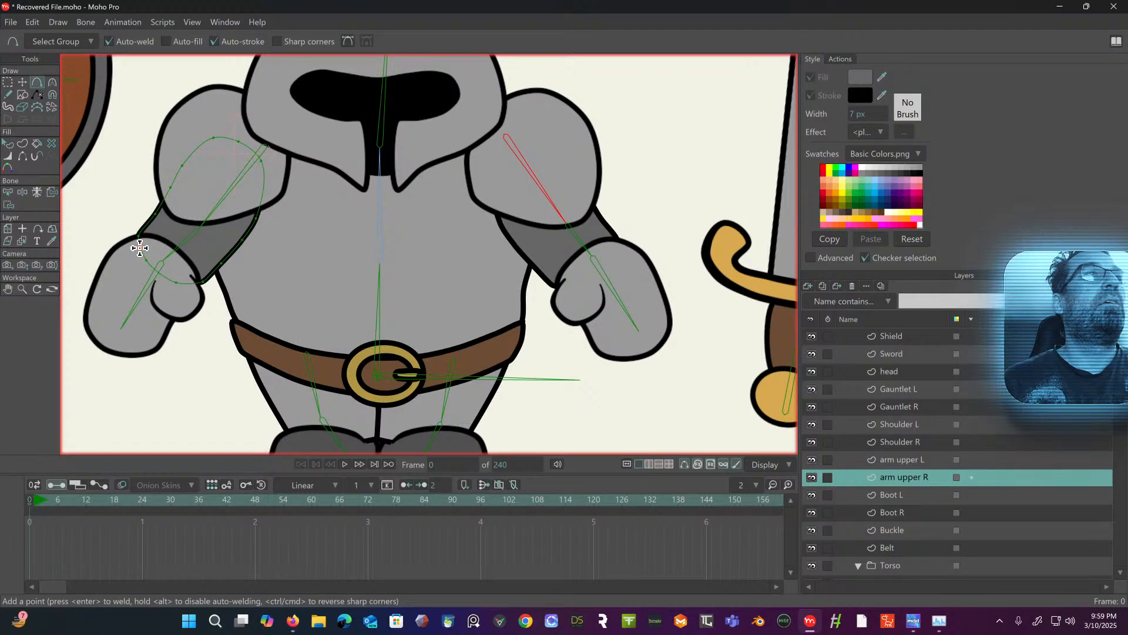
click(187, 283)
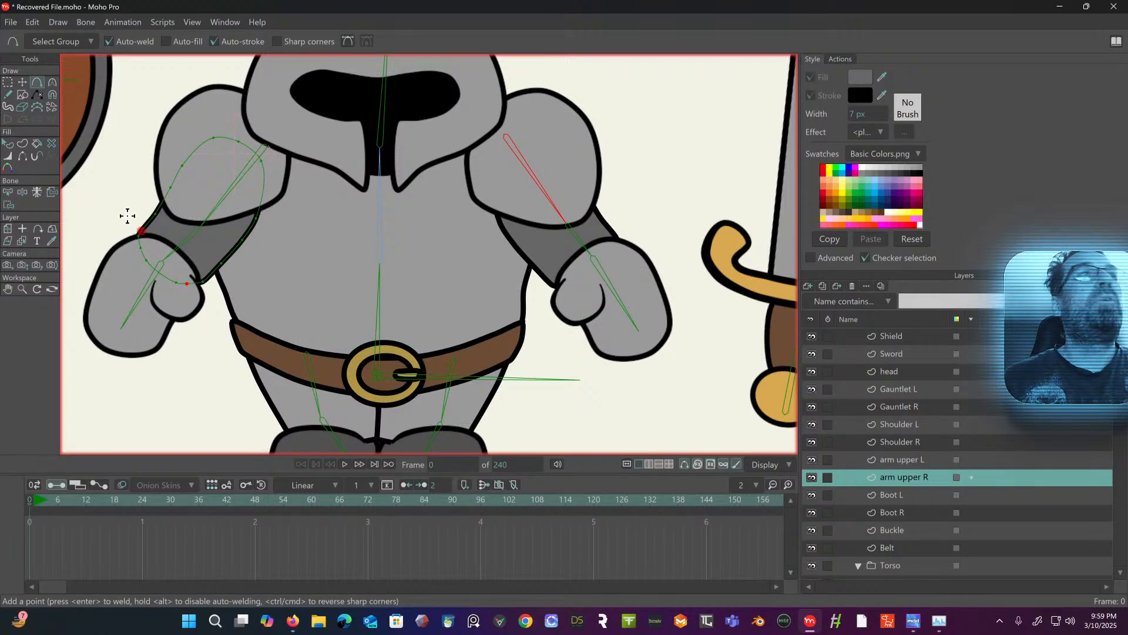
click(8, 82)
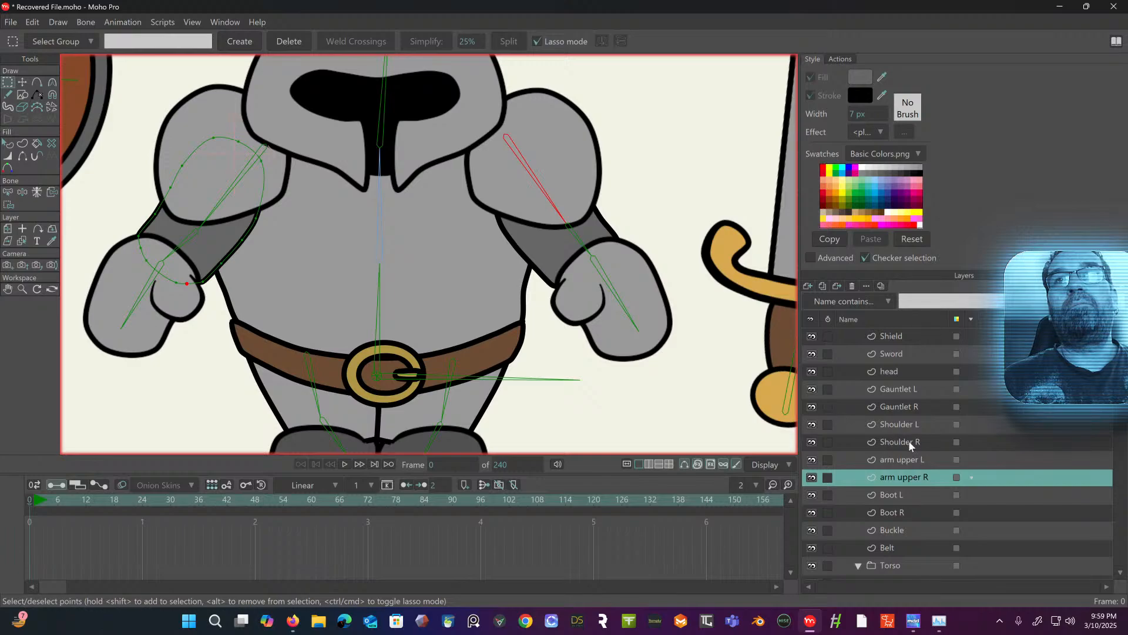
- Bind the shoulder-end points of arm upper L, down to just above the elbow, to the sword-side upper arm bone
click(903, 460)
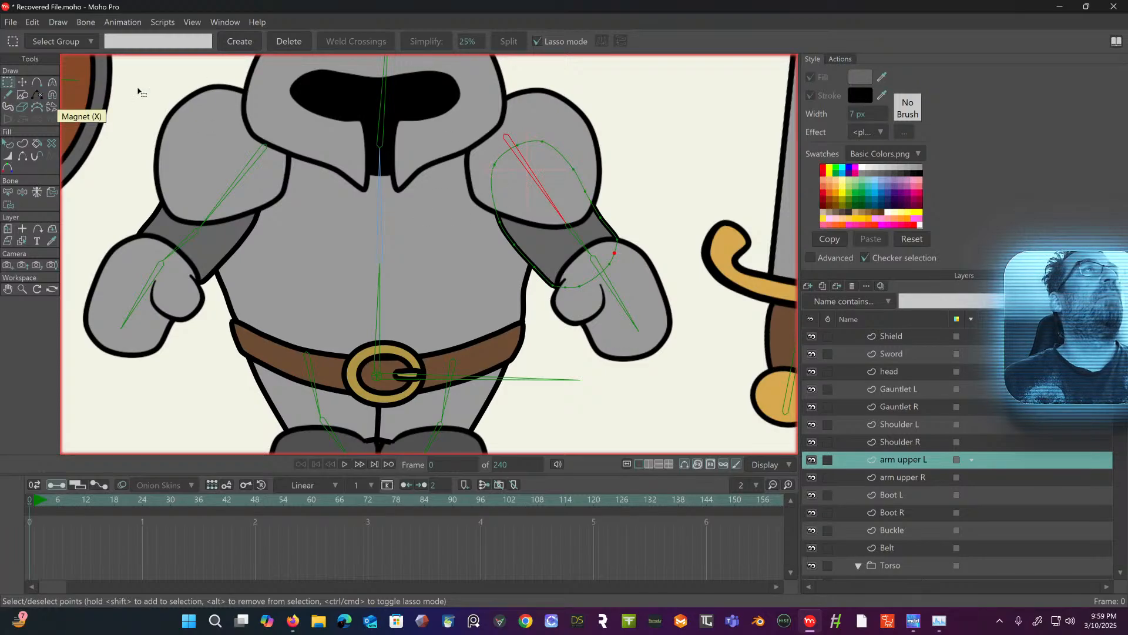
click(8, 192)
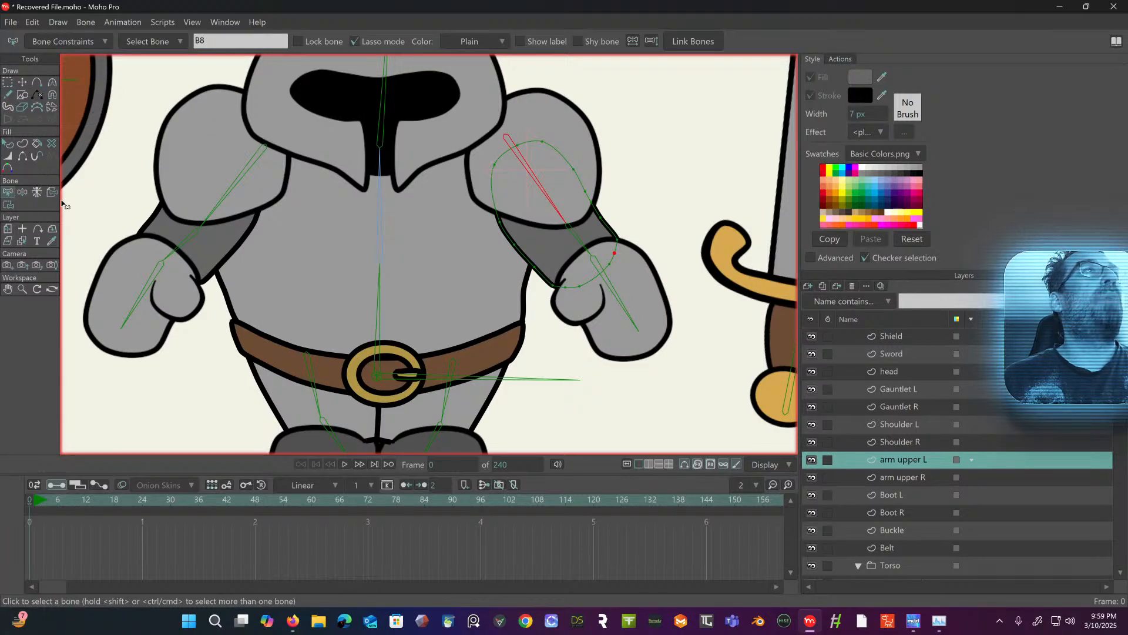
click(9, 205)
mouse_move(550, 118)
mouse_down()
mouse_move(490, 139)
mouse_move(475, 184)
mouse_move(500, 245)
mouse_move(588, 207)
mouse_move(621, 157)
mouse_move(574, 101)
mouse_move(511, 106)
mouse_up()
click(210, 40)
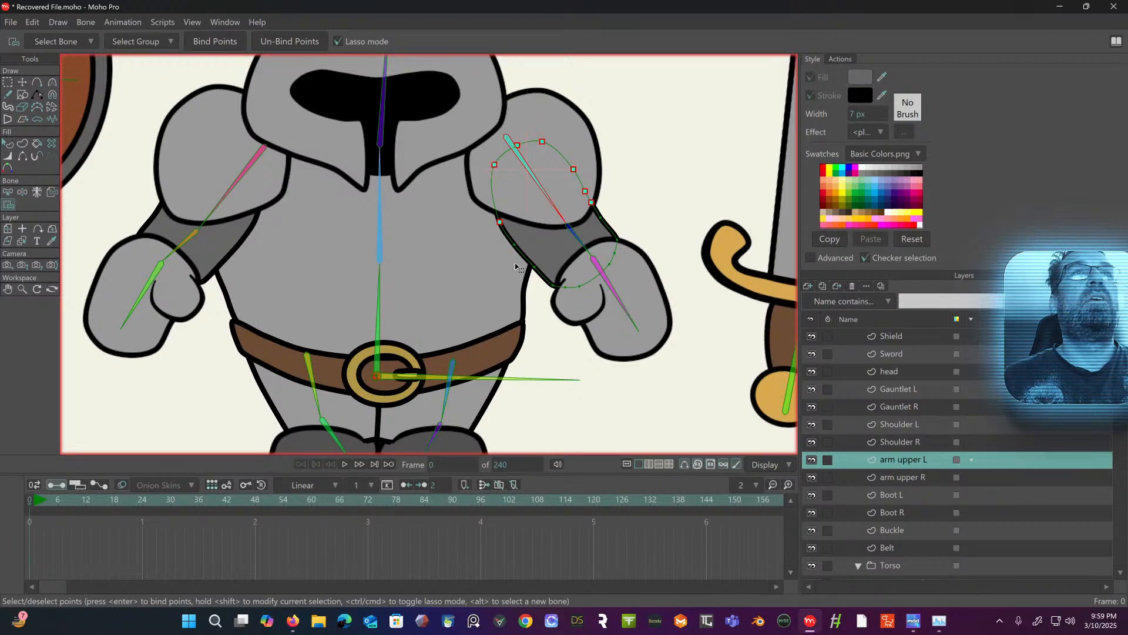
click(514, 244)
click(227, 42)
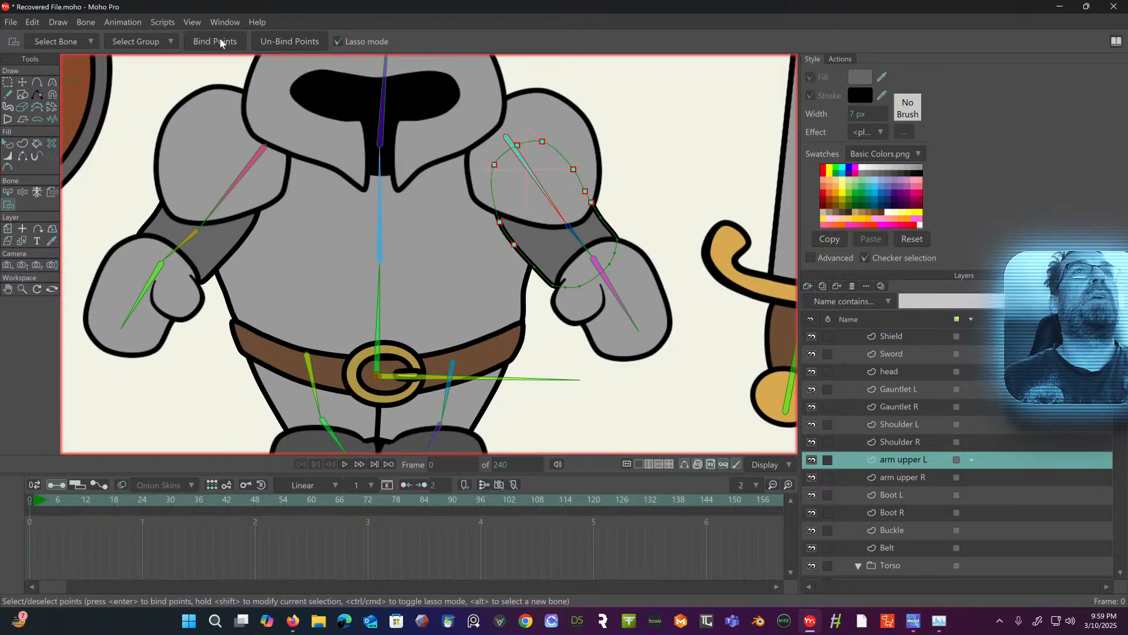
- Bind the remaining gauntlet-end points of arm upper L to the sword-side forearm bone
click(8, 192)
click(569, 231)
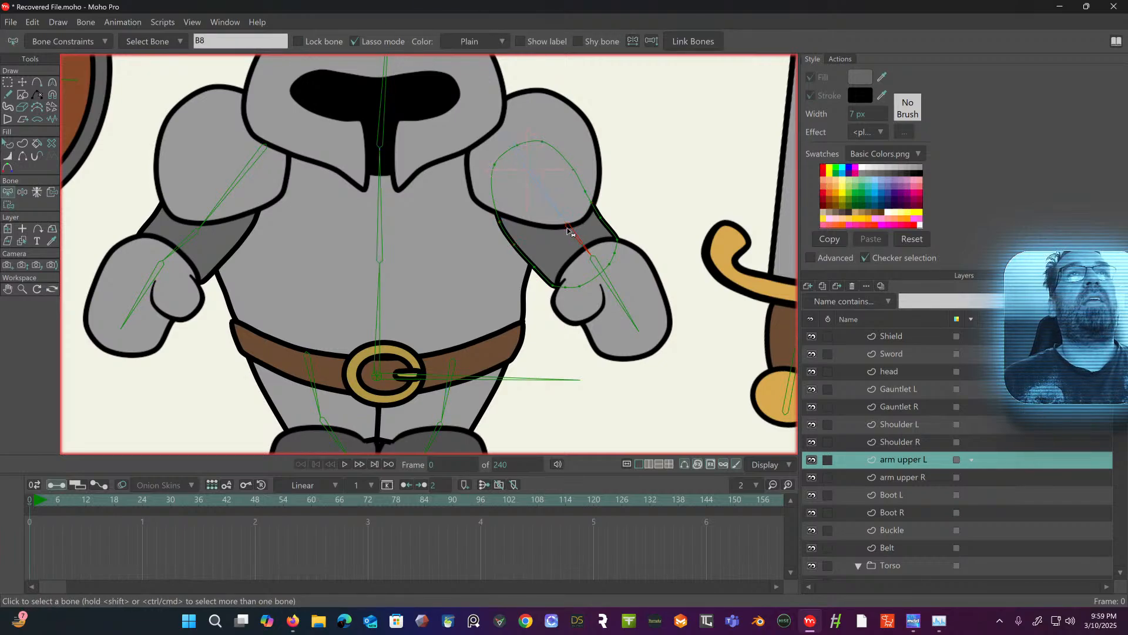
click(9, 206)
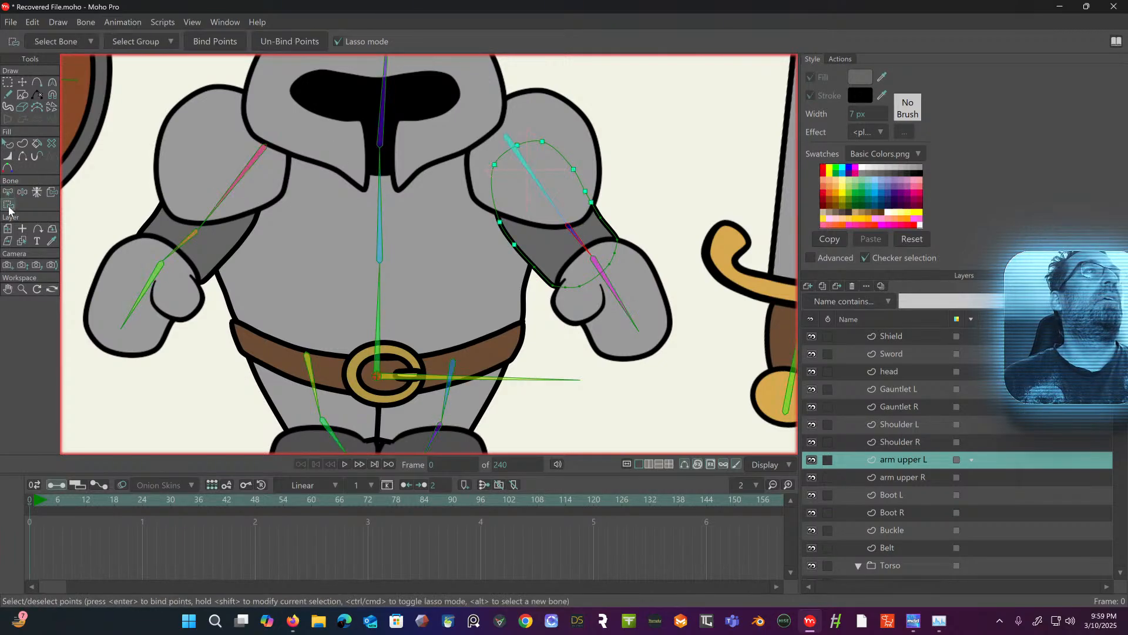
mouse_move(575, 220)
mouse_down()
mouse_move(528, 258)
mouse_move(529, 286)
mouse_move(544, 292)
mouse_up()
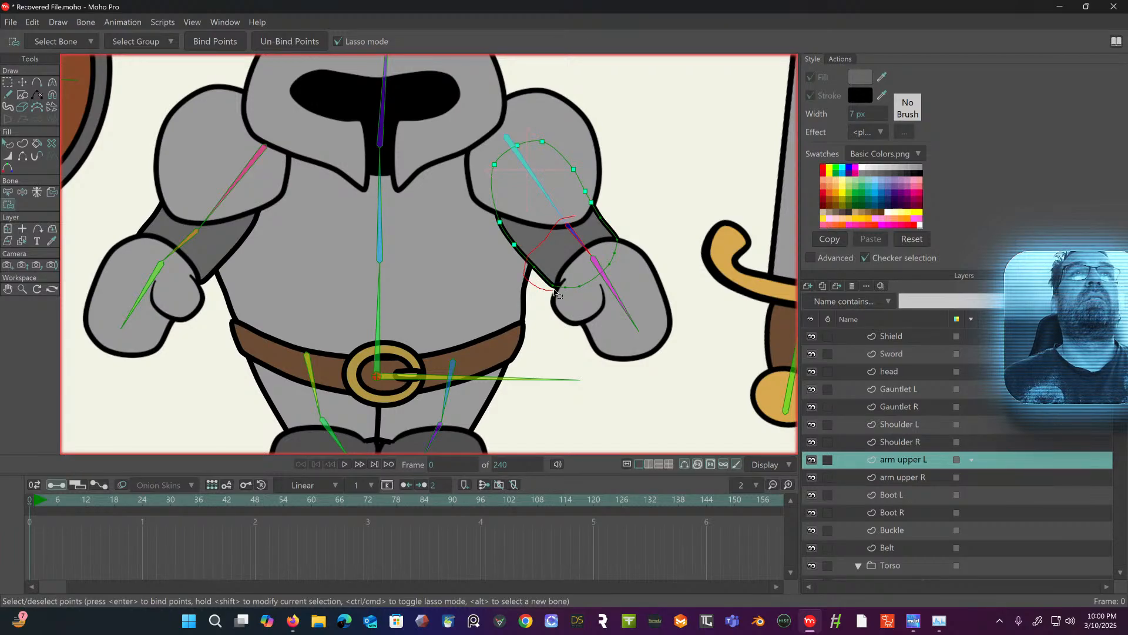
mouse_move(558, 292)
mouse_down()
mouse_move(625, 259)
mouse_move(637, 225)
mouse_move(618, 209)
mouse_move(568, 224)
mouse_up()
click(198, 40)
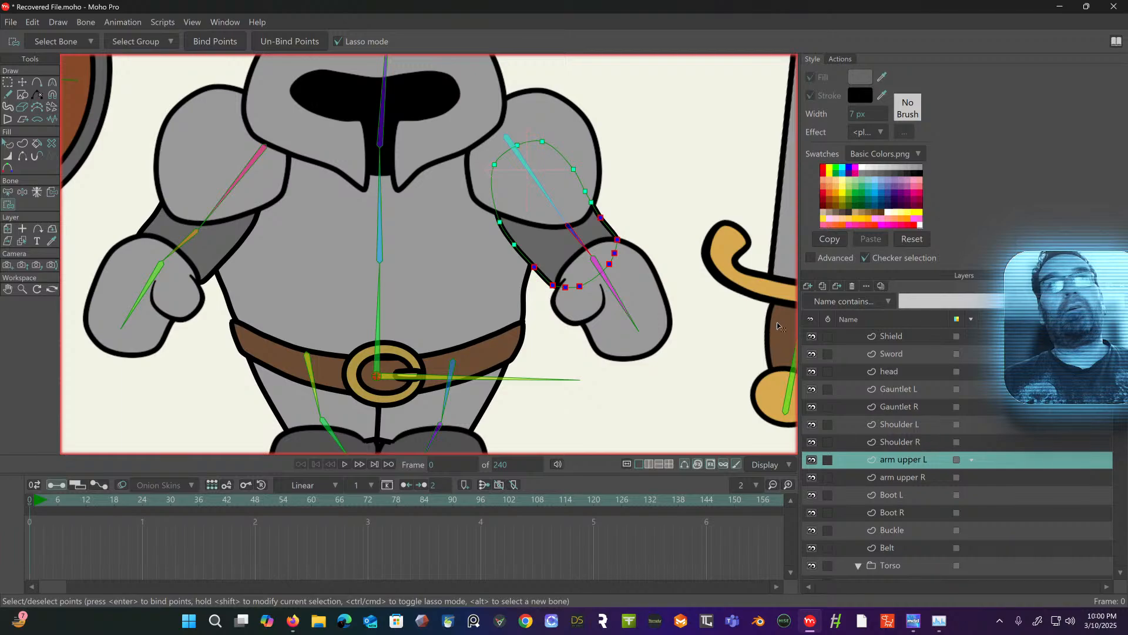
- Bind the shoulder-end points of arm upper R to the shield-side upper arm bone
click(923, 476)
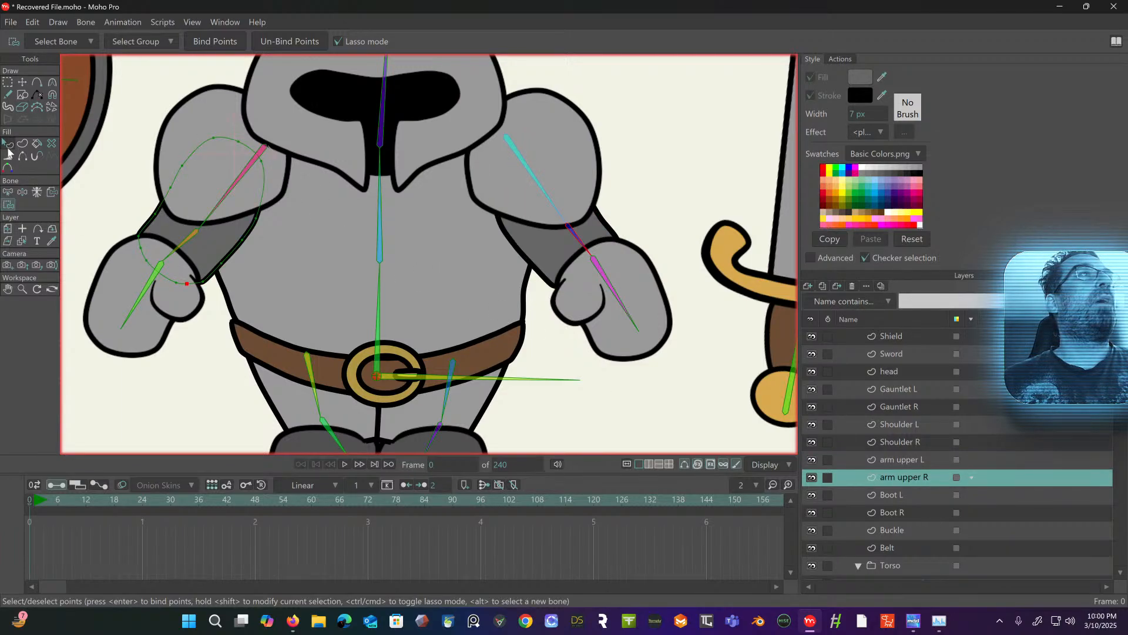
click(9, 192)
click(250, 170)
click(8, 206)
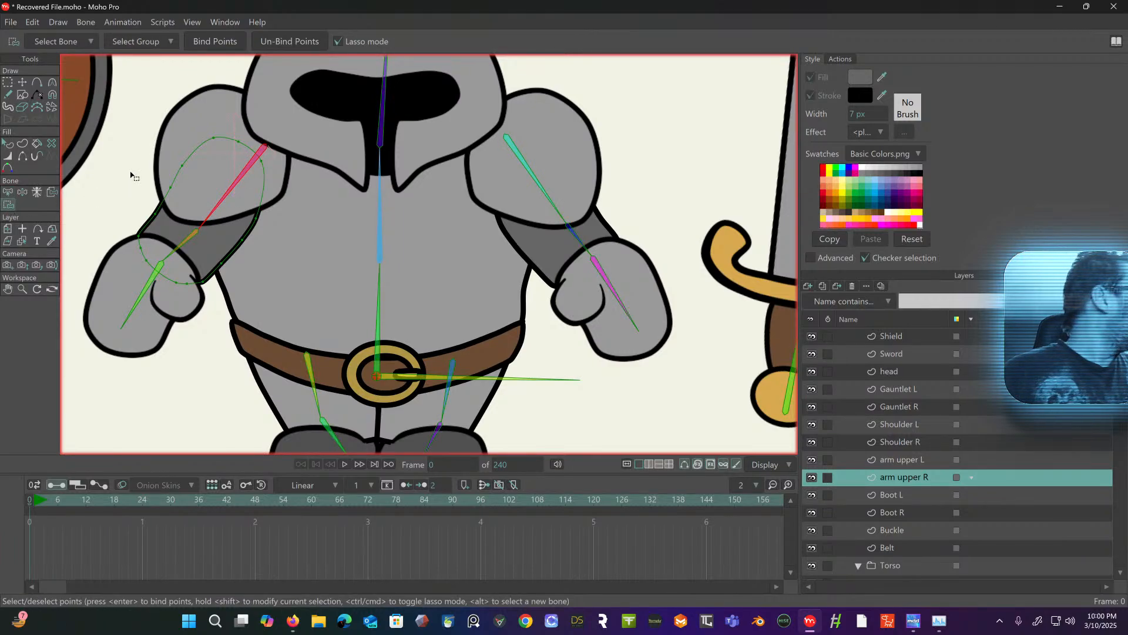
mouse_move(235, 104)
mouse_down()
mouse_move(156, 159)
mouse_move(151, 186)
mouse_move(193, 232)
mouse_move(231, 249)
mouse_move(287, 243)
mouse_move(295, 139)
mouse_move(233, 104)
mouse_move(217, 120)
mouse_up()
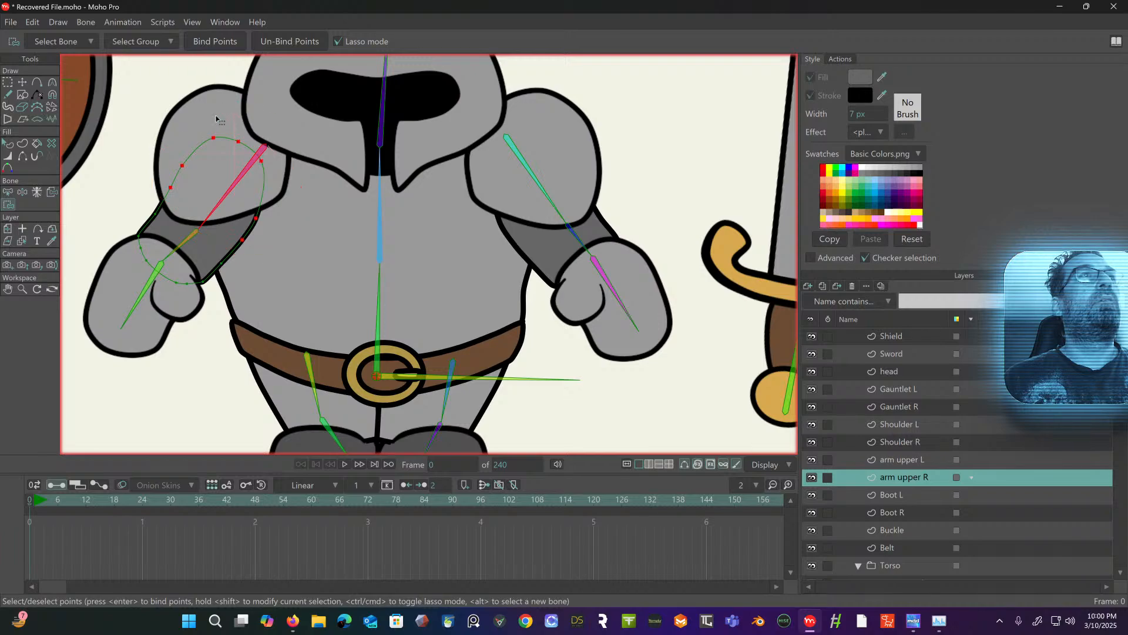
click(199, 40)
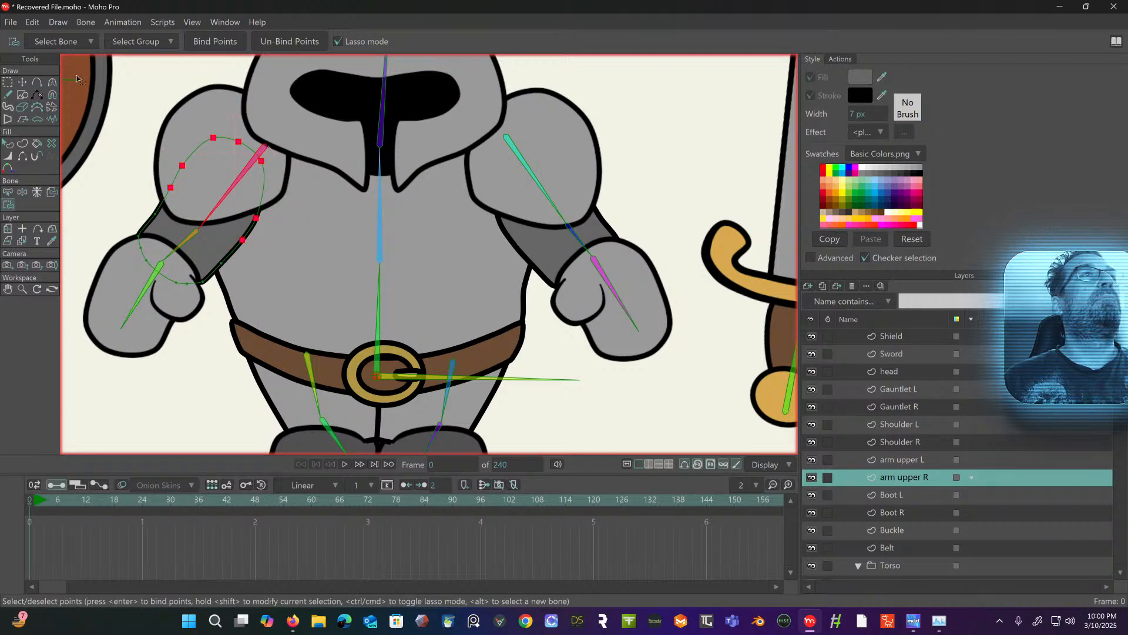
- Bind the remaining gauntlet-end points of arm upper R to the shield-side forearm bone
click(8, 192)
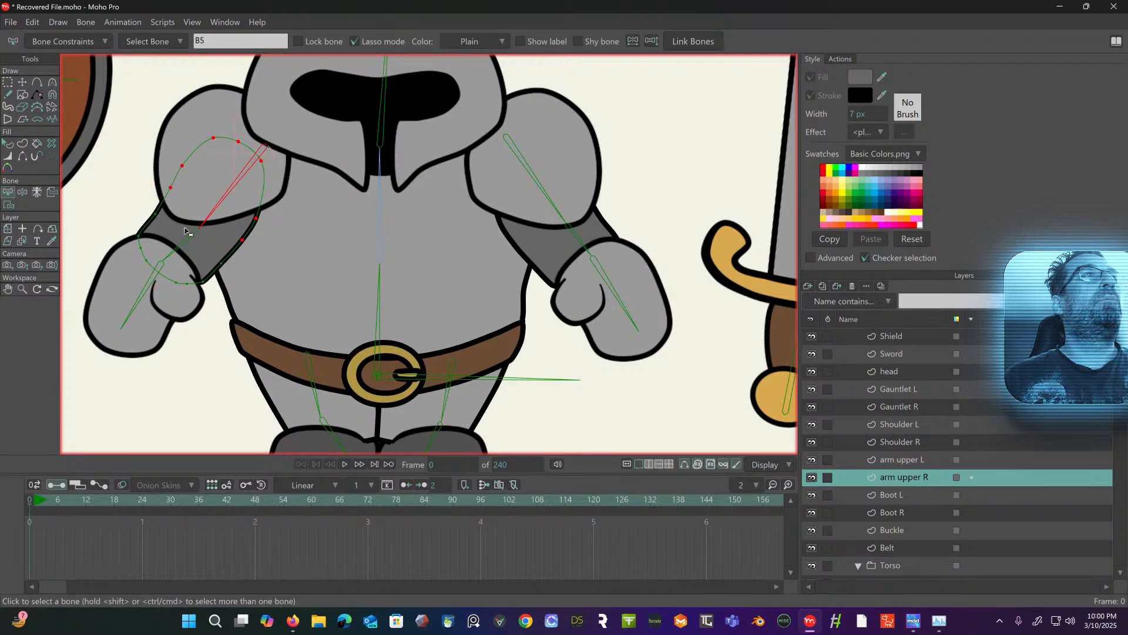
click(184, 247)
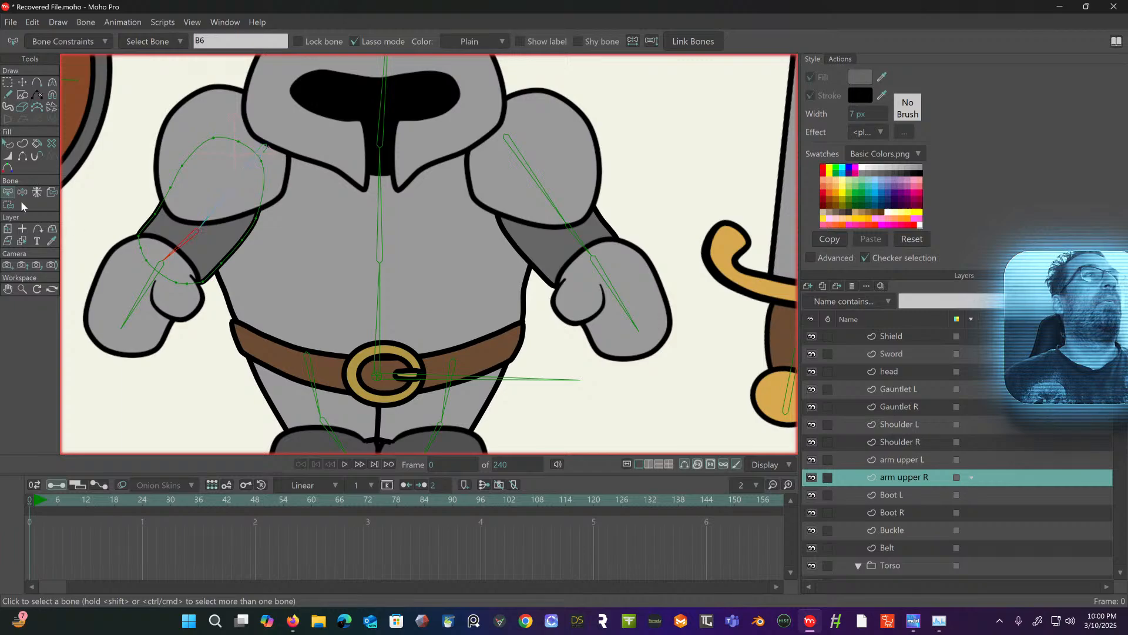
click(8, 204)
mouse_move(164, 204)
mouse_down()
mouse_move(108, 239)
mouse_move(188, 297)
mouse_move(227, 296)
mouse_move(239, 282)
mouse_move(227, 259)
mouse_move(165, 207)
mouse_up()
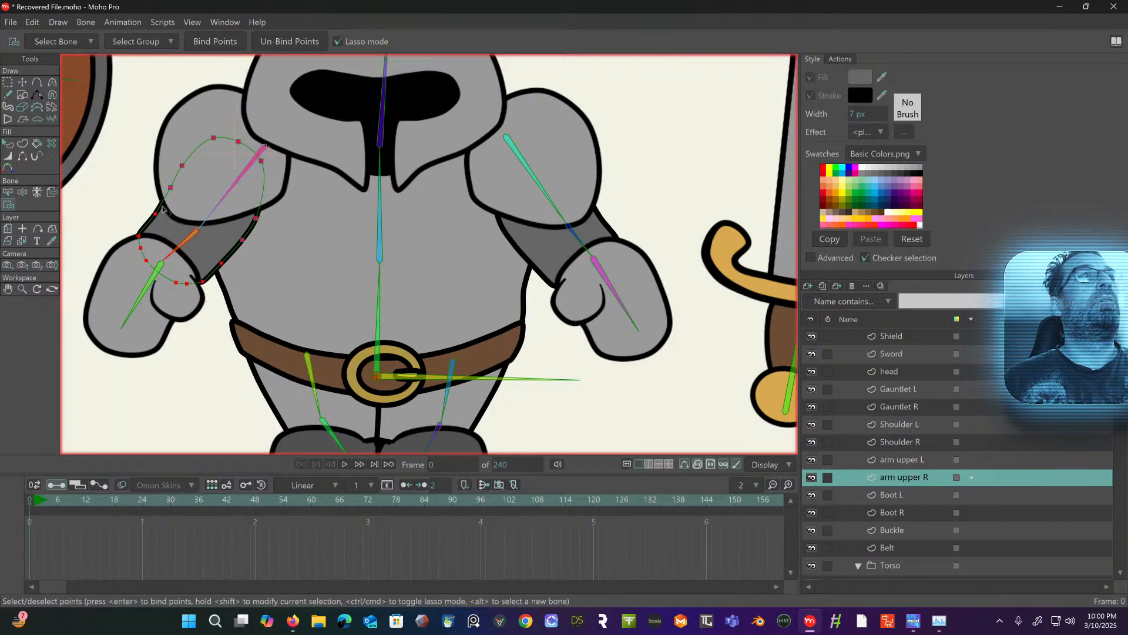
click(12, 194)
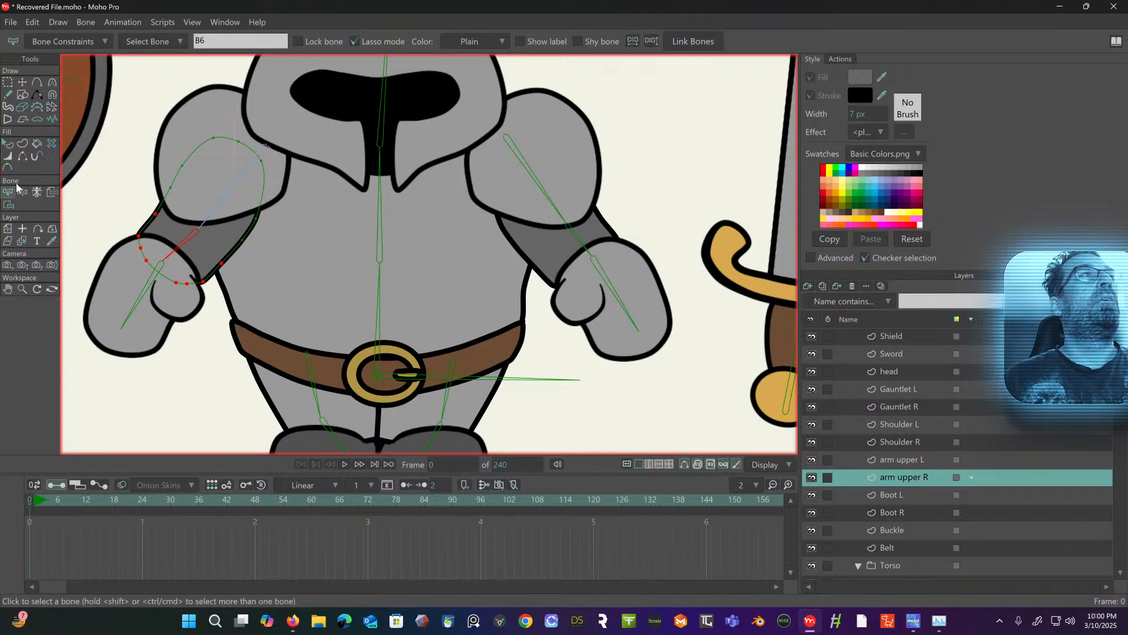
click(9, 204)
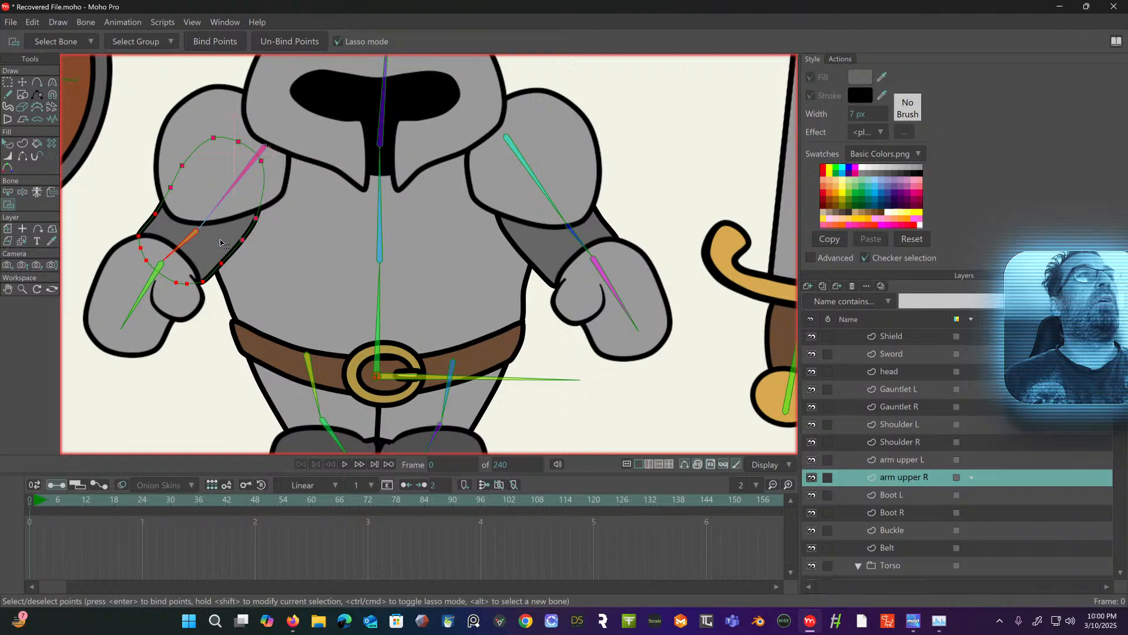
mouse_move(200, 225)
mouse_down()
mouse_move(144, 208)
mouse_move(129, 221)
mouse_move(142, 257)
mouse_move(215, 296)
mouse_move(234, 263)
mouse_move(206, 233)
mouse_up()
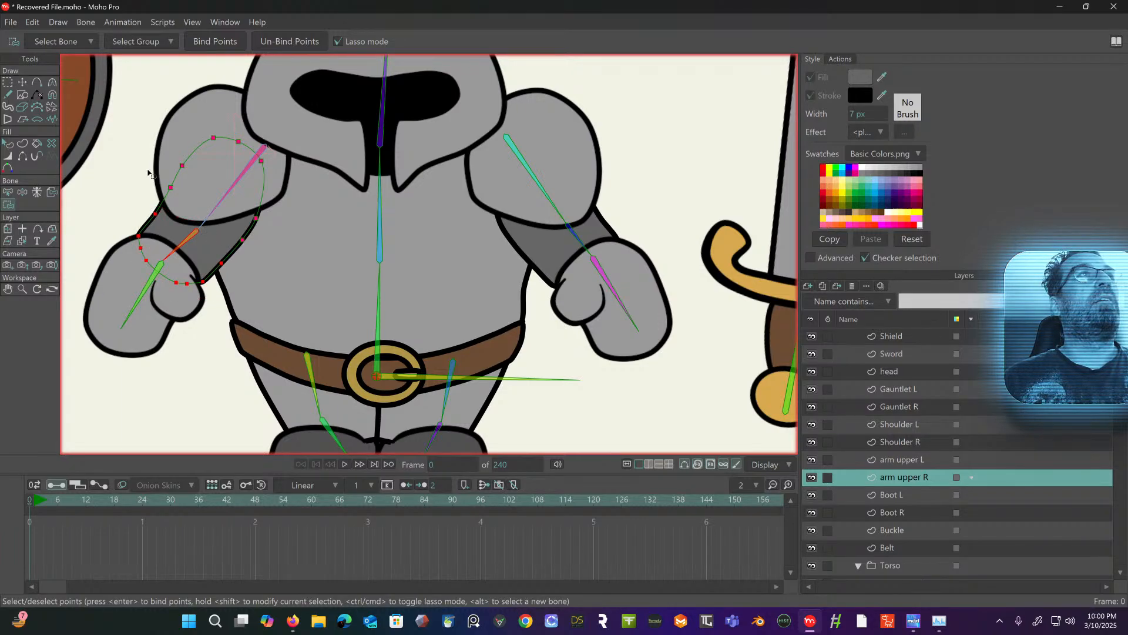
click(209, 45)
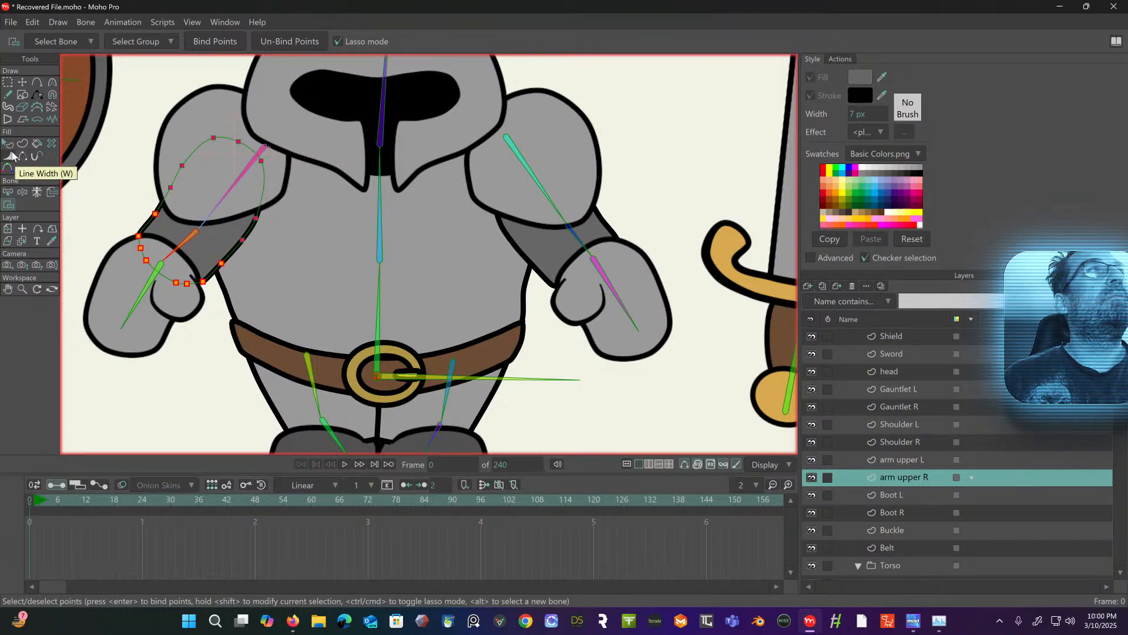
- Bind the Breast plate's upper points, from the neckline down to just below the armpits, to the upper spine bone
click(7, 82)
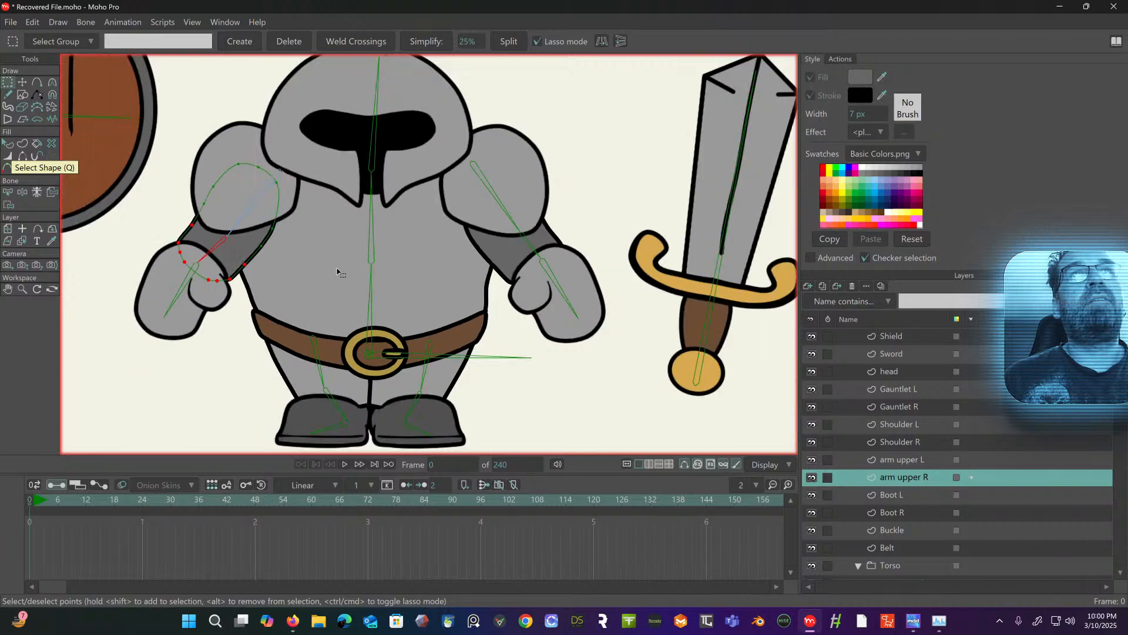
scroll(335, 270, down, 3)
drag(338, 191, 341, 173)
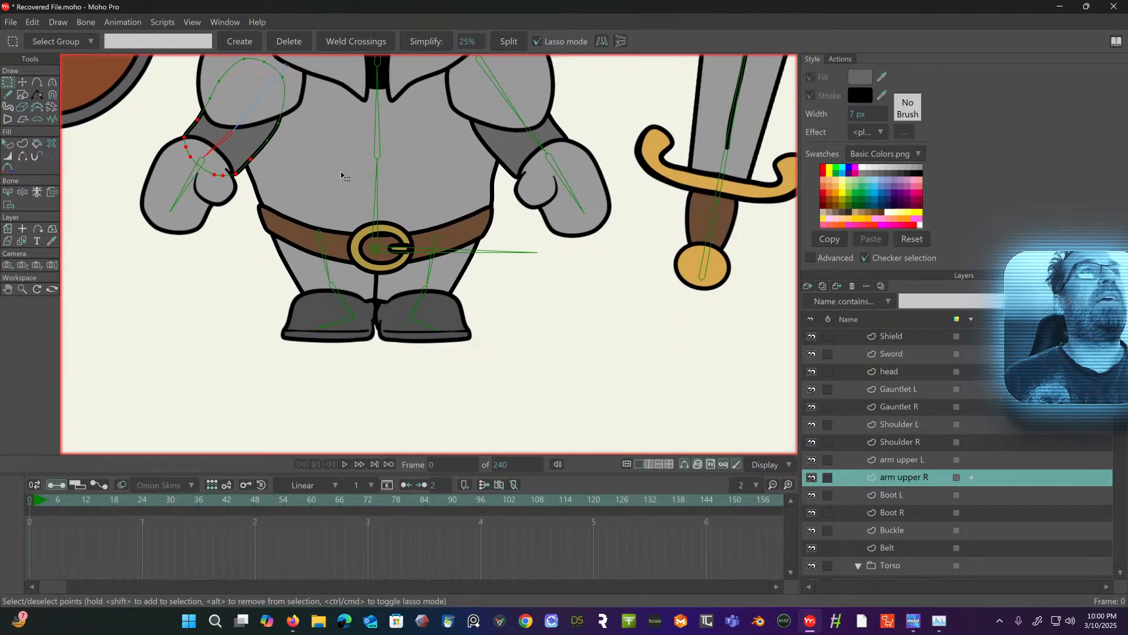
scroll(318, 226, up, 1)
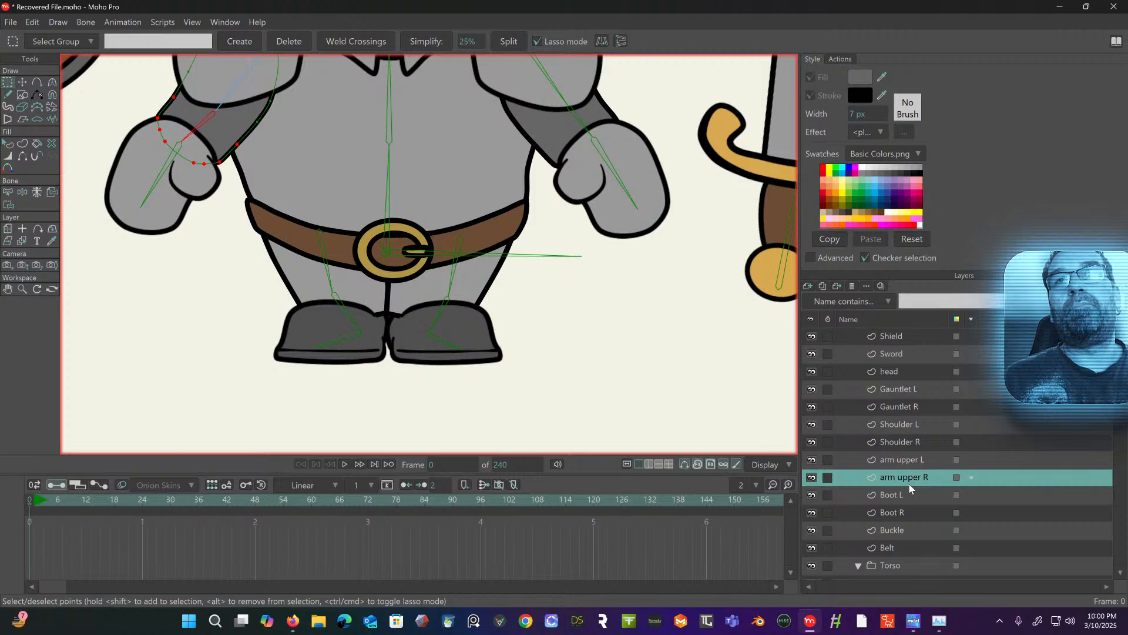
scroll(910, 488, up, 1)
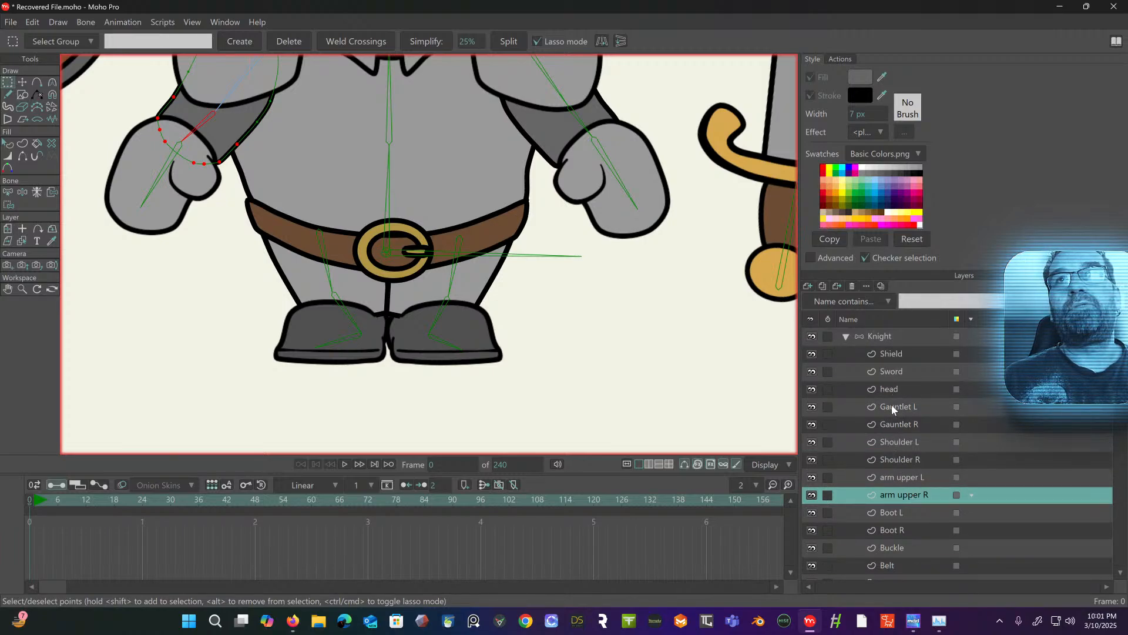
scroll(891, 446, down, 5)
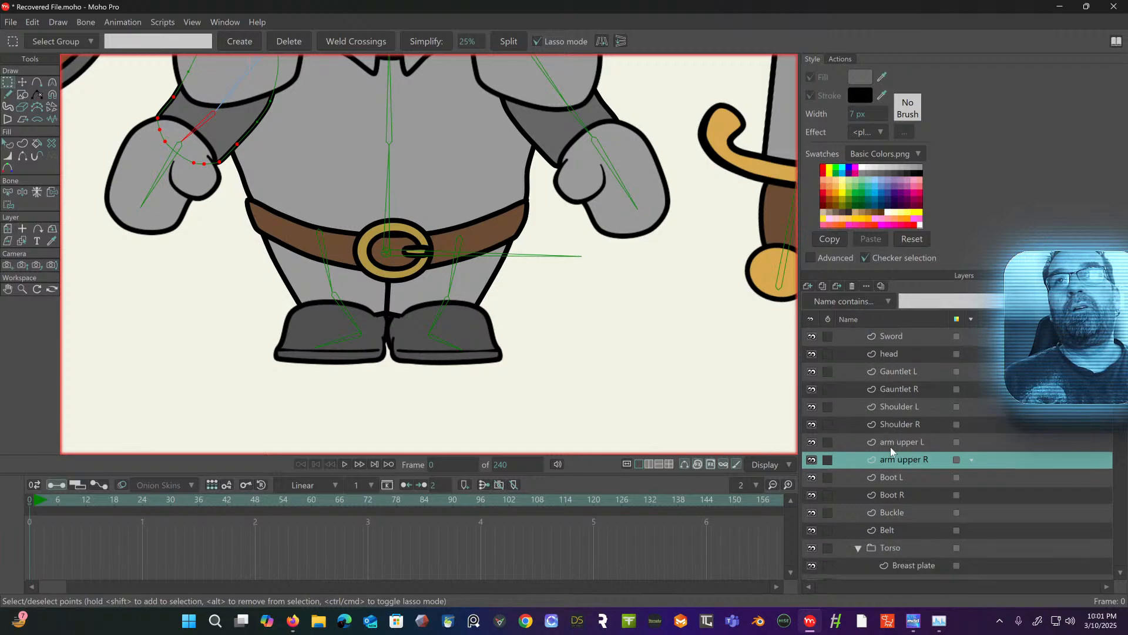
scroll(890, 463, down, 2)
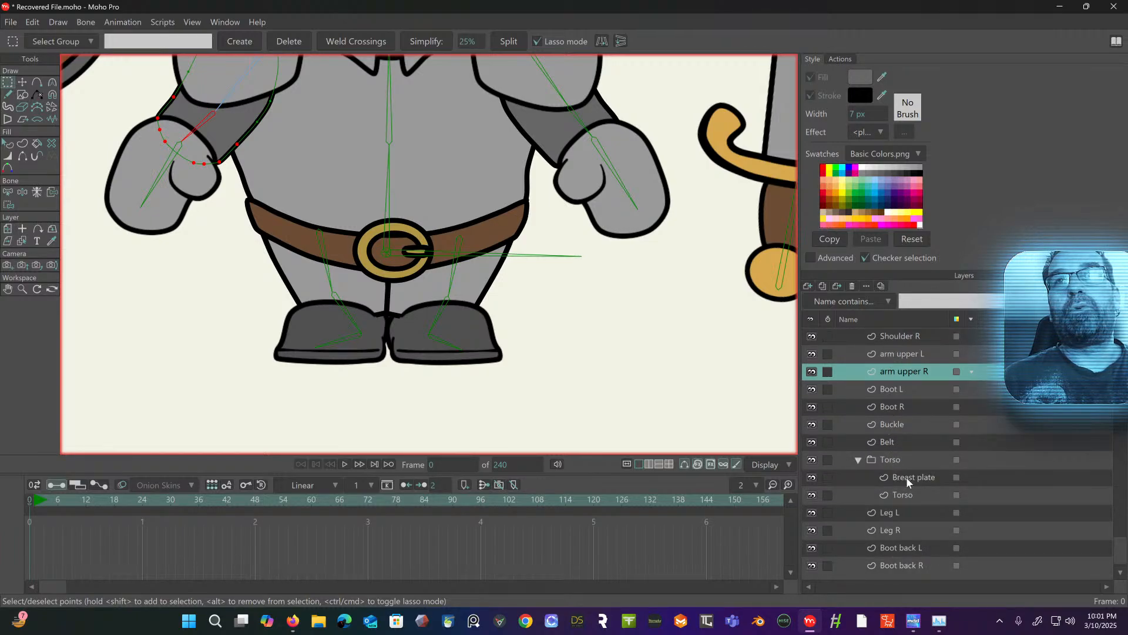
click(907, 478)
drag(617, 245, 606, 397)
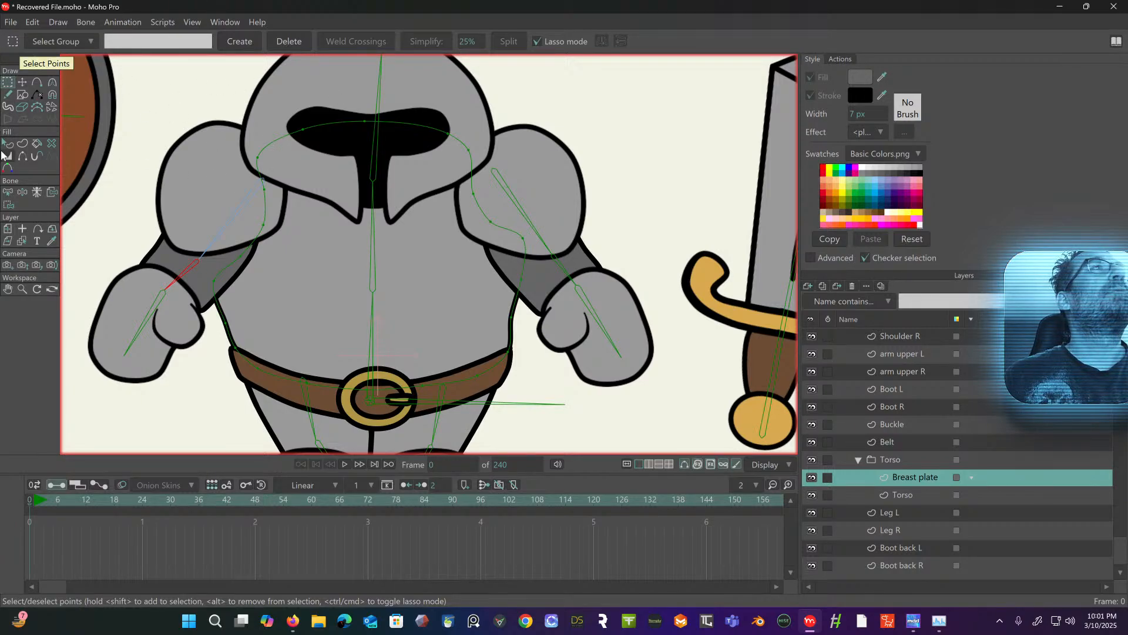
click(8, 193)
click(373, 206)
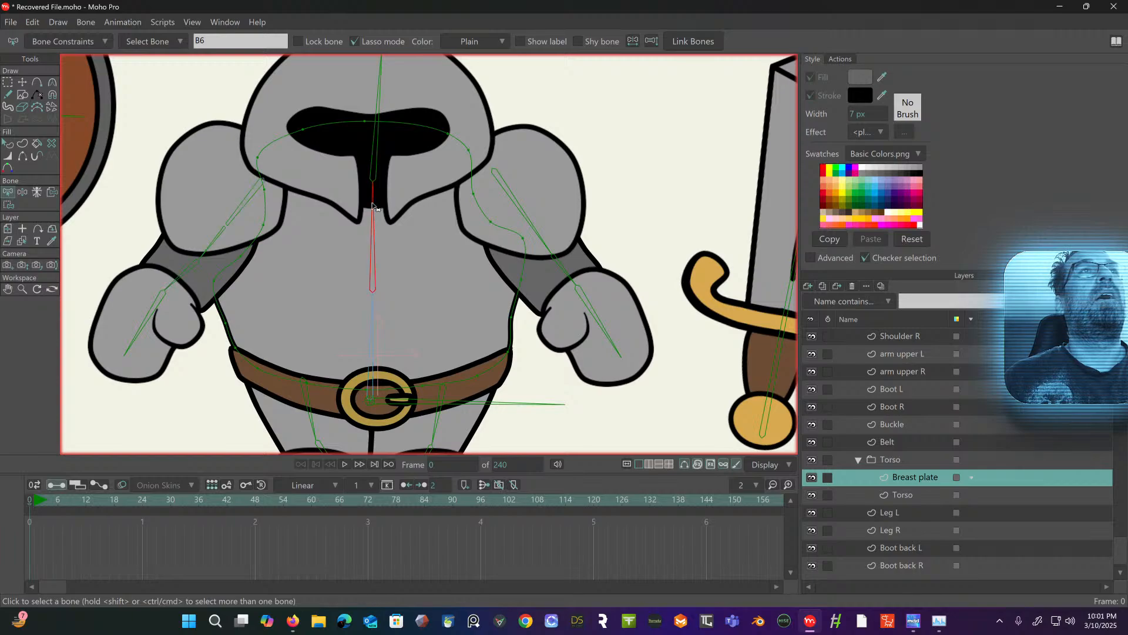
click(7, 204)
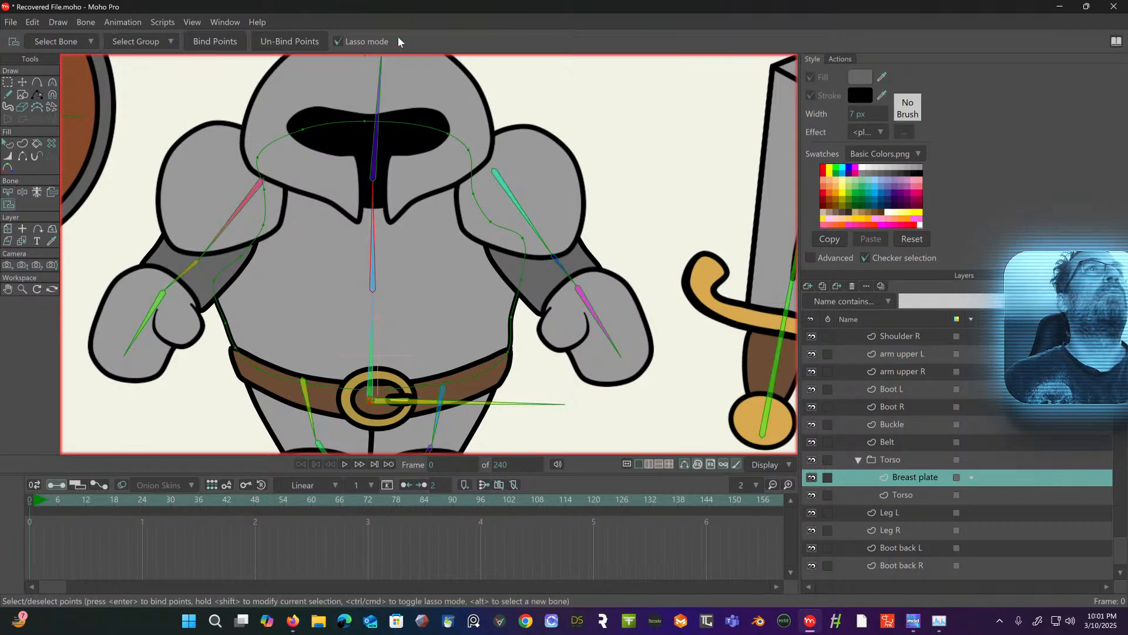
mouse_move(352, 72)
mouse_down()
mouse_move(311, 75)
mouse_move(245, 130)
mouse_move(206, 261)
mouse_up()
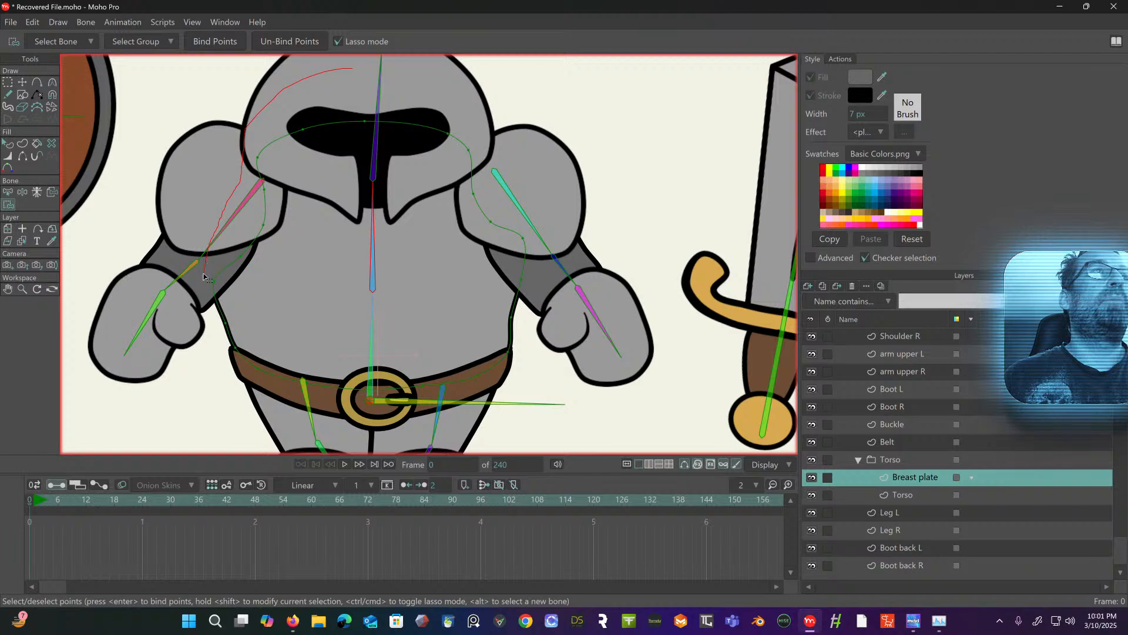
mouse_move(241, 296)
mouse_down()
mouse_move(377, 309)
mouse_move(421, 295)
mouse_move(516, 298)
mouse_move(553, 266)
mouse_move(535, 164)
mouse_move(472, 93)
mouse_move(334, 78)
mouse_up()
click(224, 41)
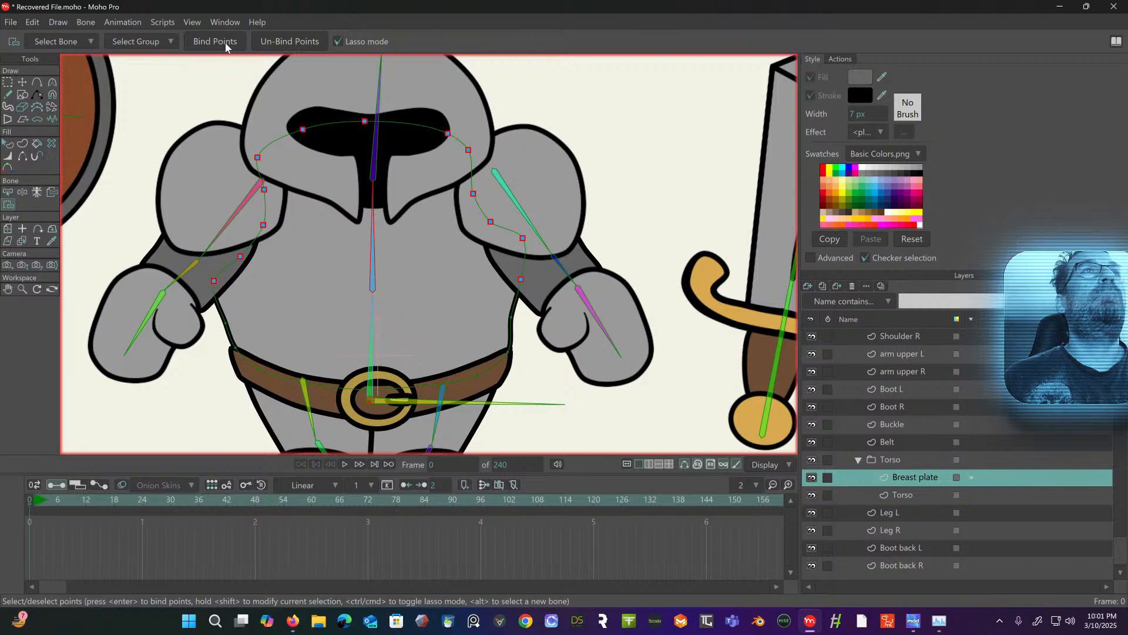
- Bind the Breast plate's remaining lower points around the waist to the lower spine bone
click(8, 192)
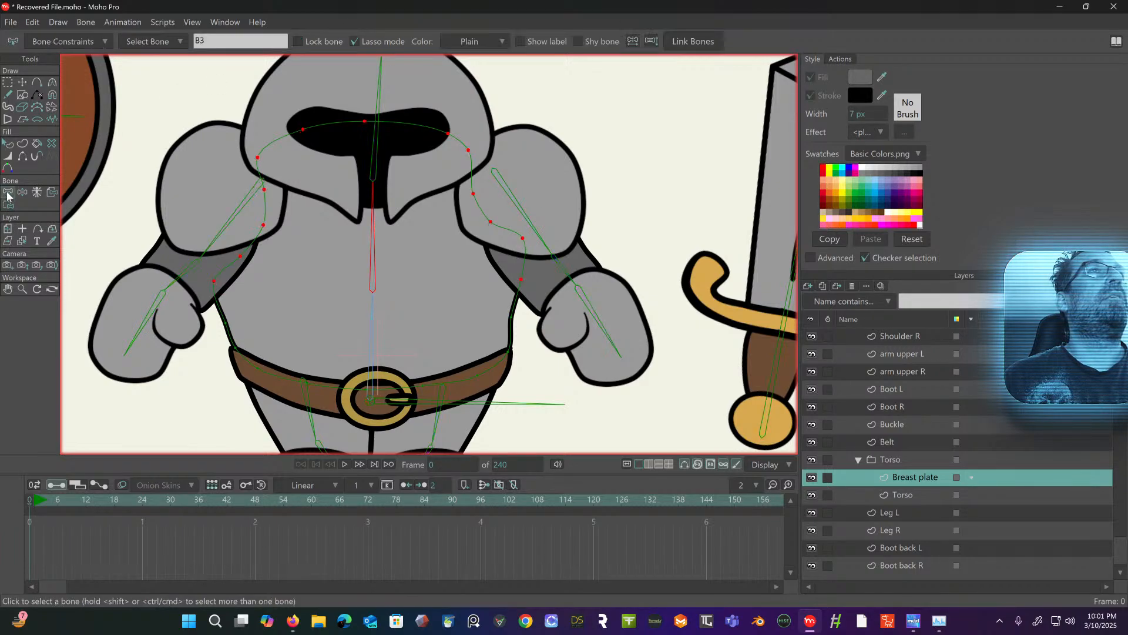
click(8, 204)
mouse_move(241, 284)
mouse_down()
mouse_move(177, 313)
mouse_move(282, 386)
mouse_move(394, 397)
mouse_move(501, 386)
mouse_move(524, 361)
mouse_move(536, 315)
mouse_move(529, 295)
mouse_move(454, 283)
mouse_move(235, 290)
mouse_up()
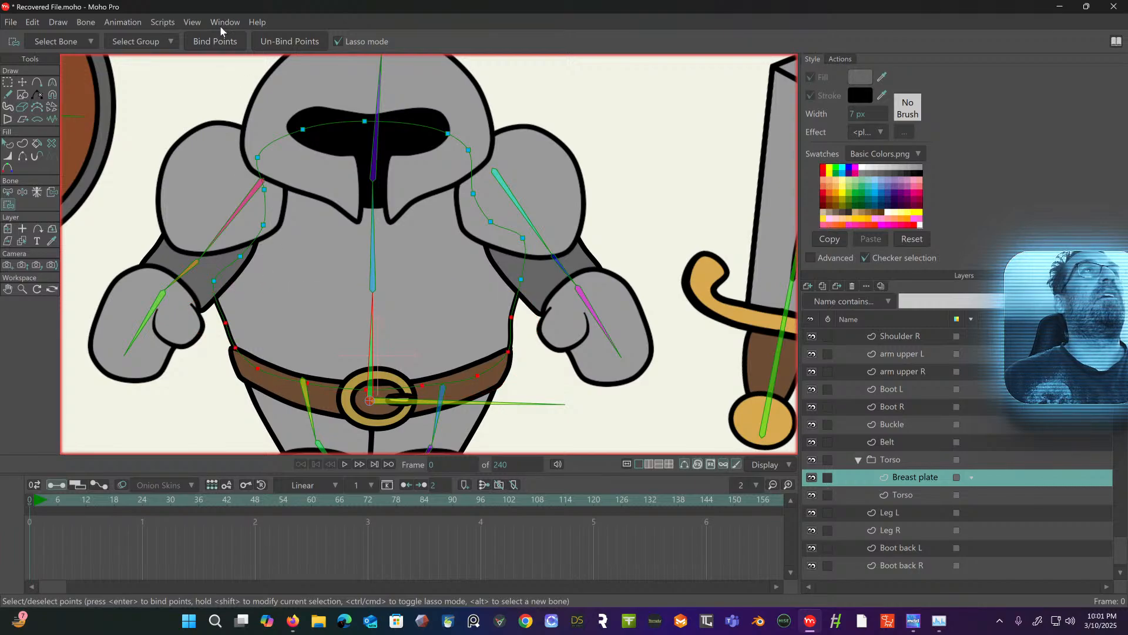
click(216, 42)
- Bind the upper points of the Torso shape layer, along the shoulders and sides, to the upper spine bone
drag(405, 238, 393, 193)
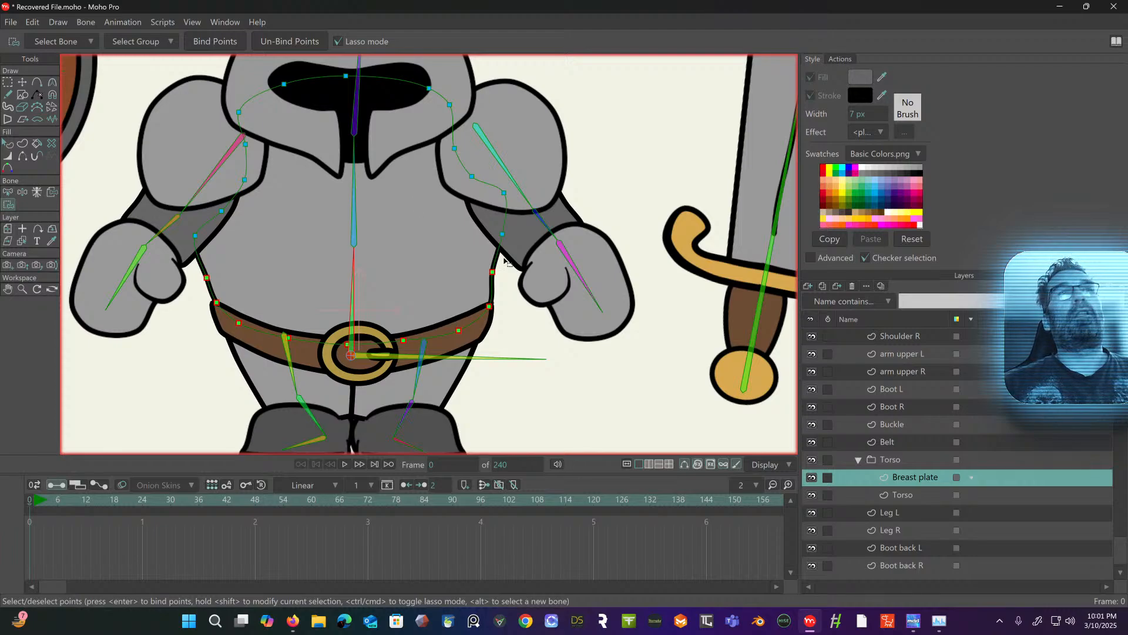
click(907, 494)
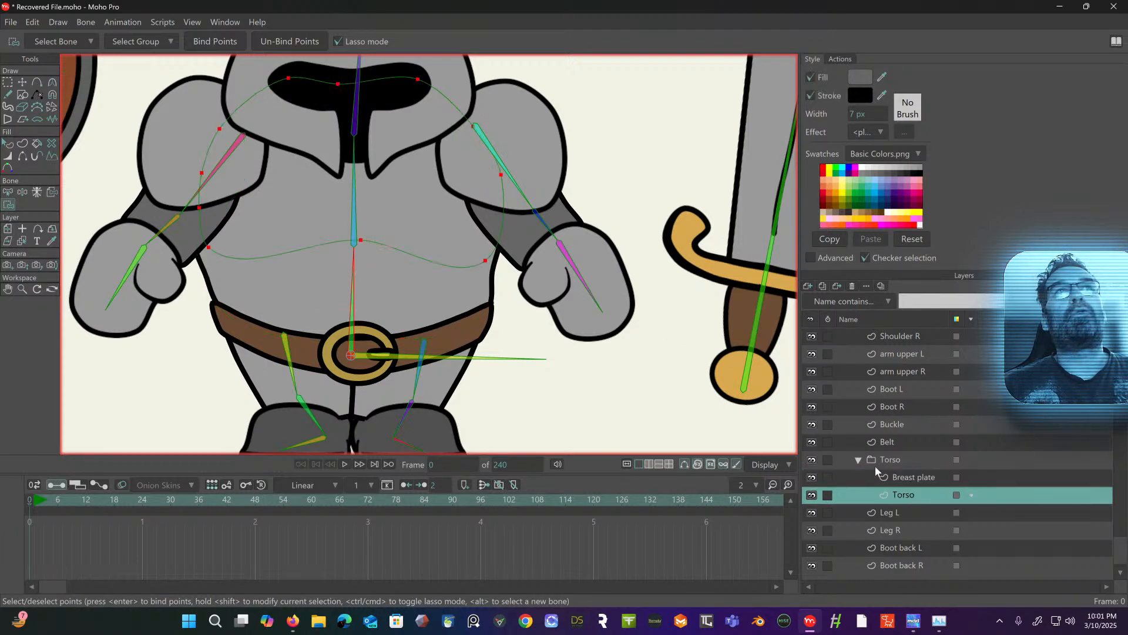
drag(514, 188, 527, 214)
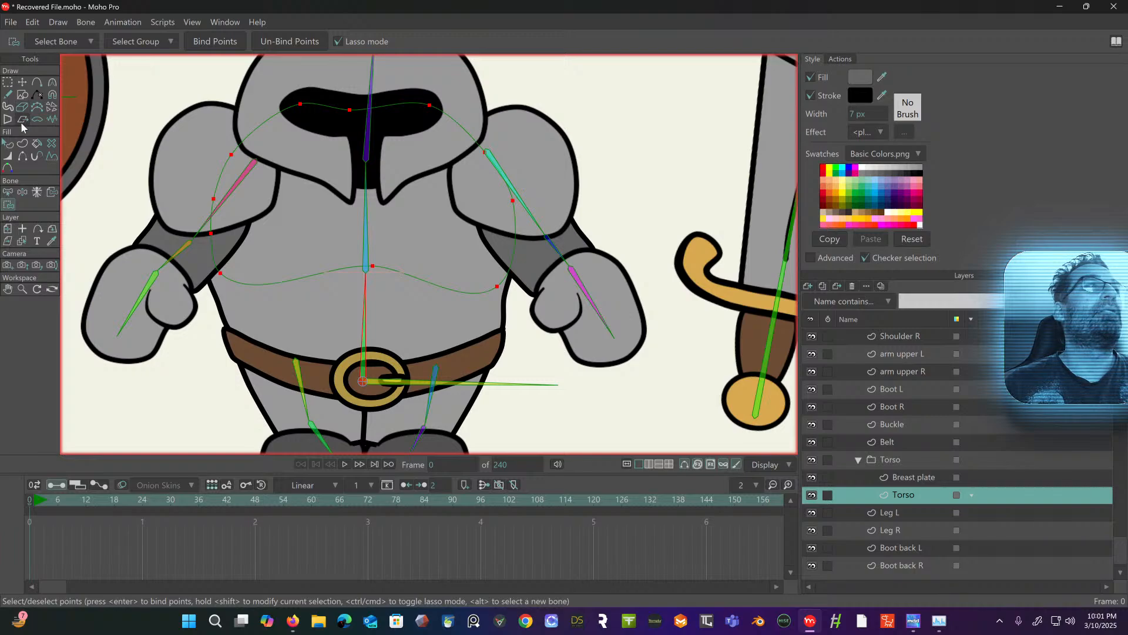
click(8, 191)
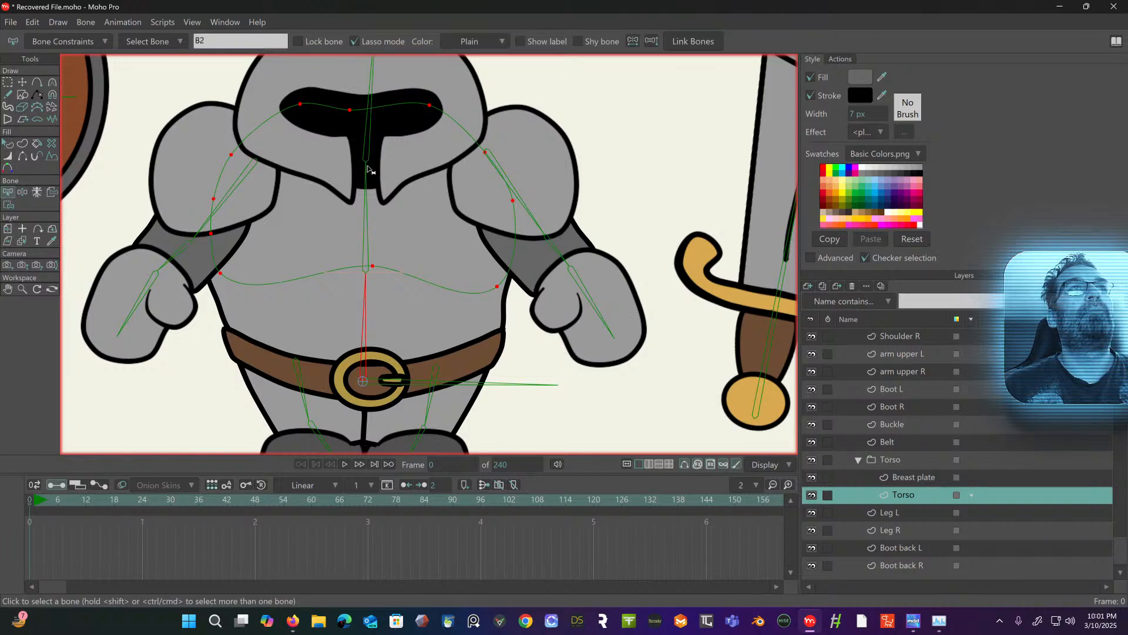
click(9, 205)
mouse_move(341, 82)
mouse_down()
mouse_move(211, 125)
mouse_move(163, 211)
mouse_move(177, 244)
mouse_move(416, 247)
mouse_move(512, 264)
mouse_move(555, 179)
mouse_move(529, 117)
mouse_move(351, 81)
mouse_up()
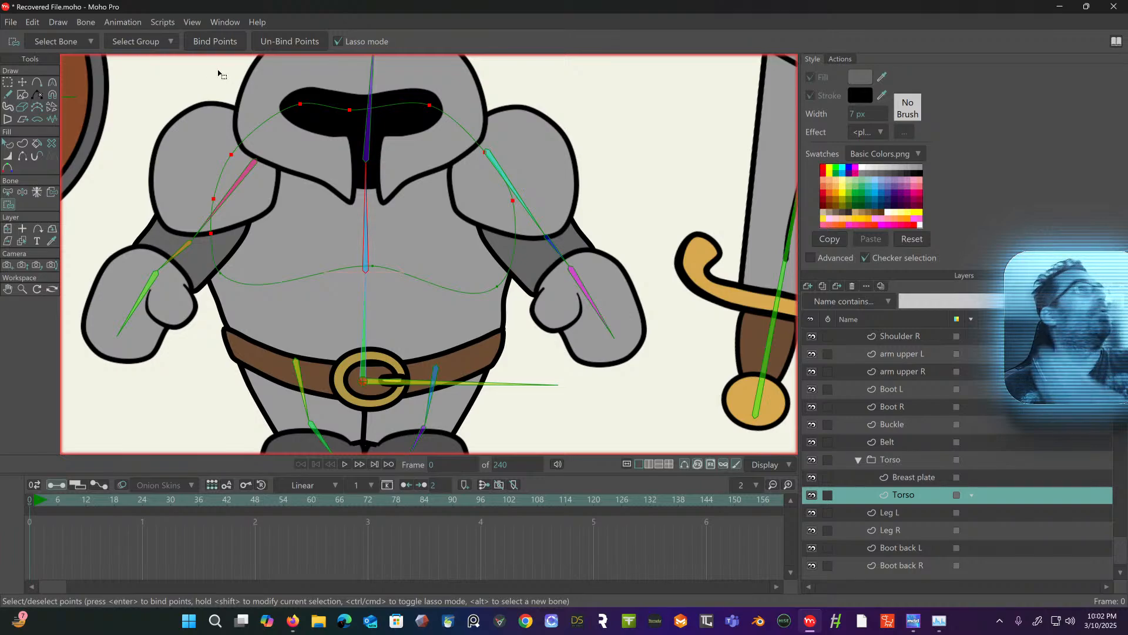
click(202, 45)
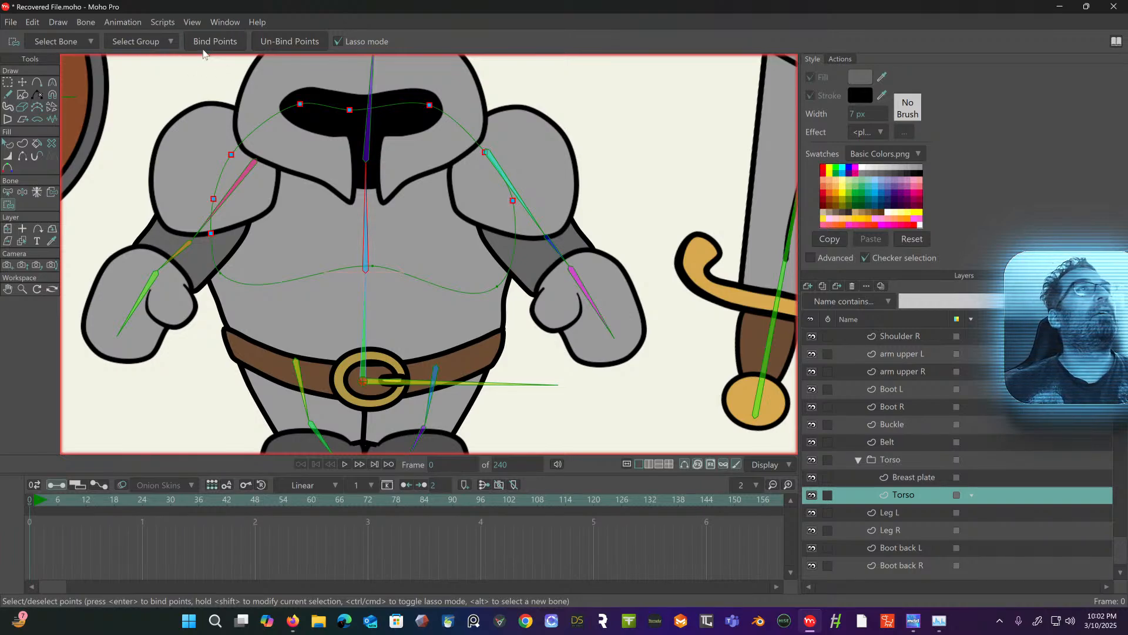
- Bind the remaining points along the Torso shape's bottom edge to the lower spine bone
click(8, 193)
click(364, 309)
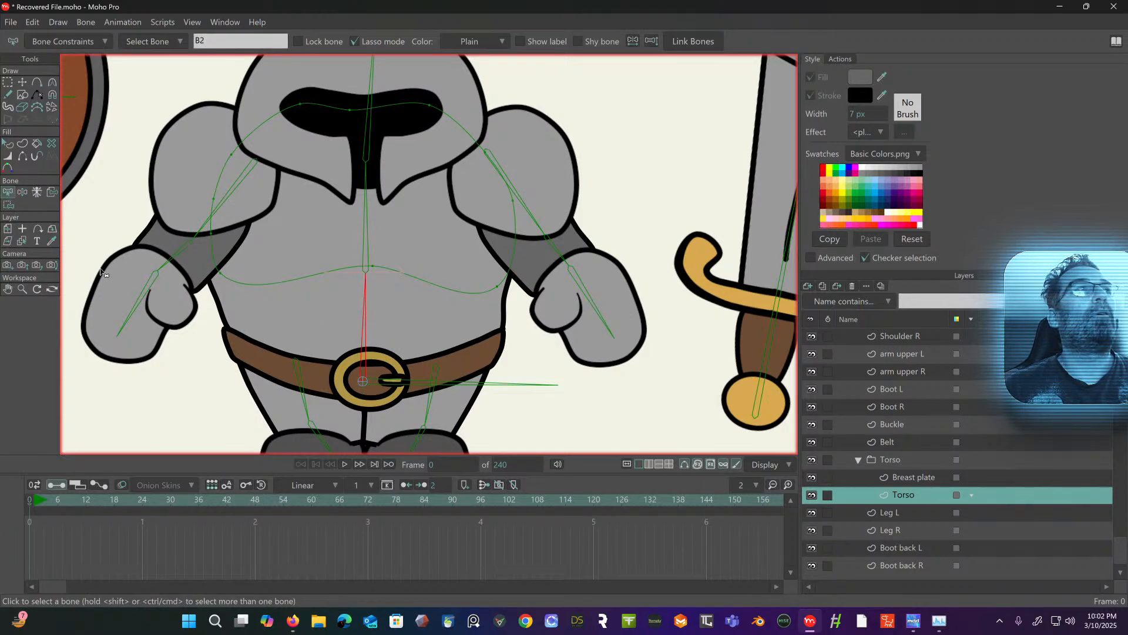
click(9, 206)
mouse_move(242, 258)
mouse_down()
mouse_move(217, 266)
mouse_move(228, 305)
mouse_move(427, 306)
mouse_move(498, 320)
mouse_move(544, 253)
mouse_move(445, 221)
mouse_move(240, 263)
mouse_up()
click(209, 47)
scroll(381, 240, down, 2)
drag(381, 240, 370, 192)
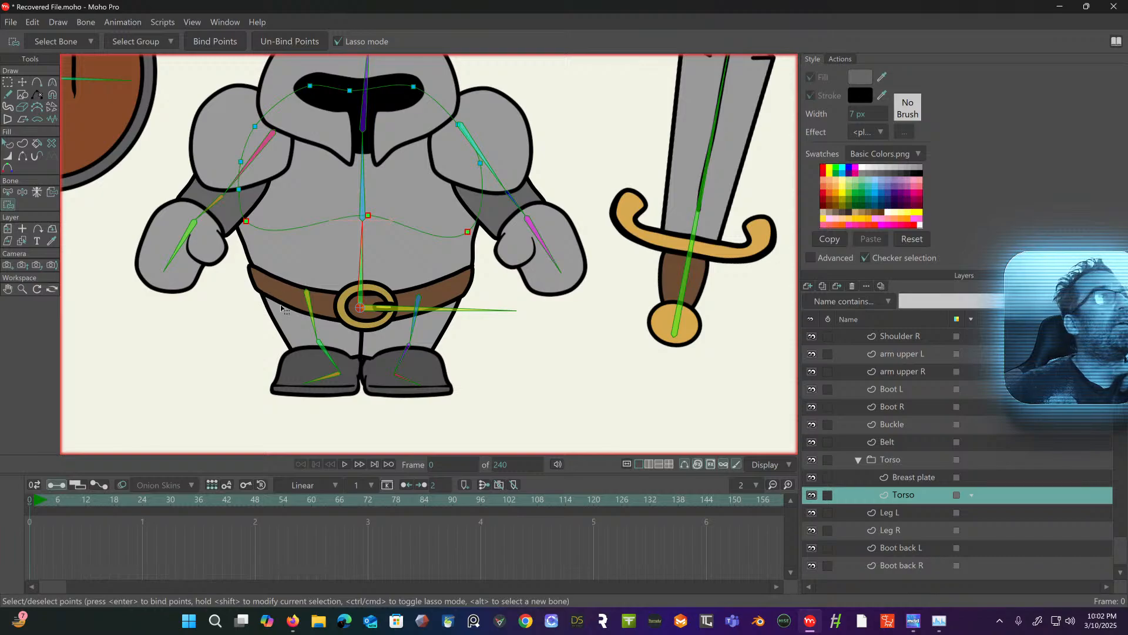
- Bind all of the Buckle layer's points to the small pin bone at the centre of the waist
click(8, 191)
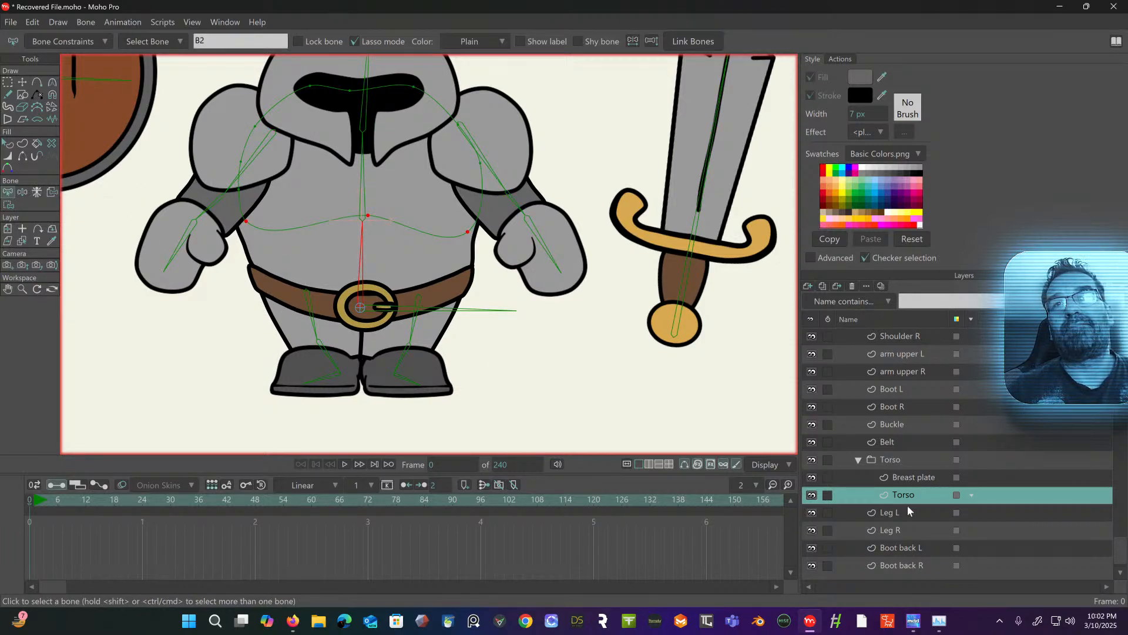
click(898, 425)
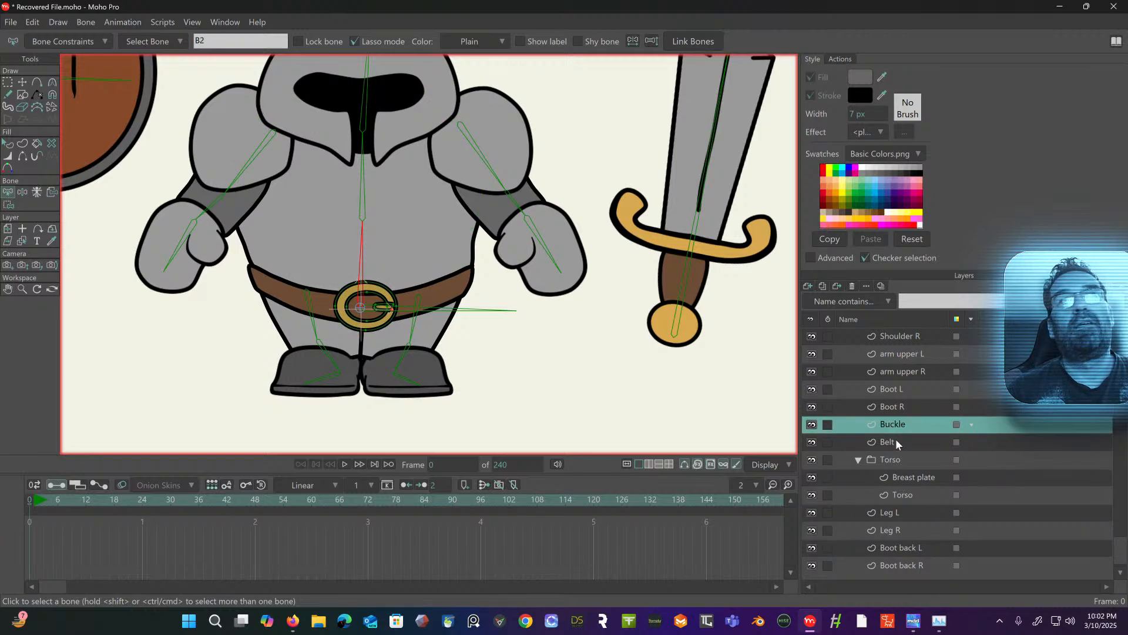
scroll(736, 337, up, 5)
drag(564, 292, 745, 318)
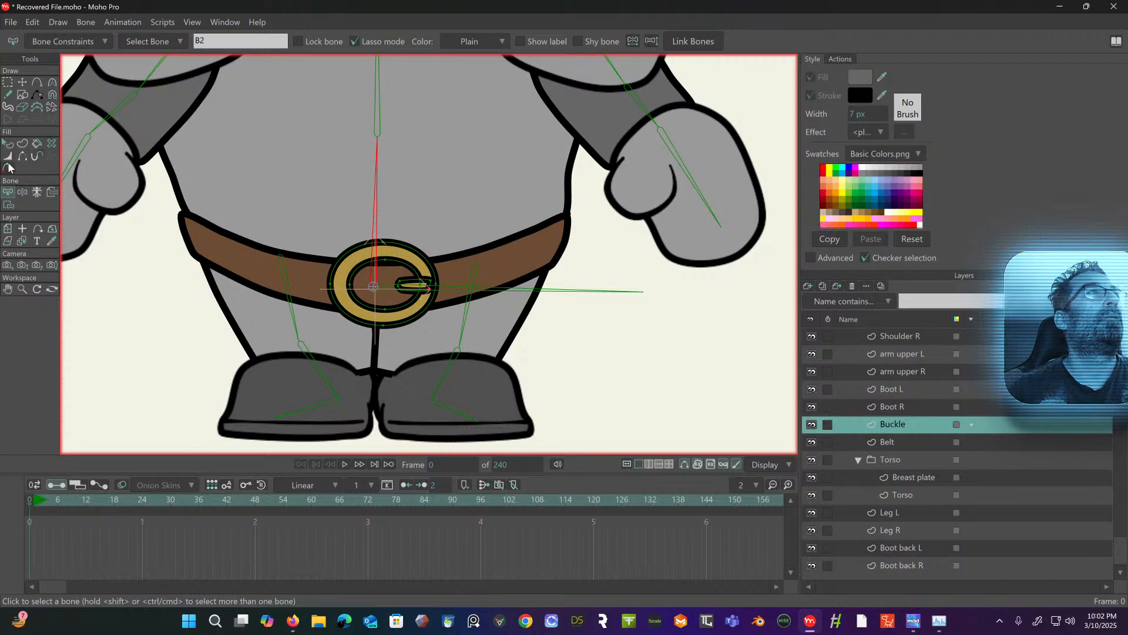
click(371, 295)
click(8, 205)
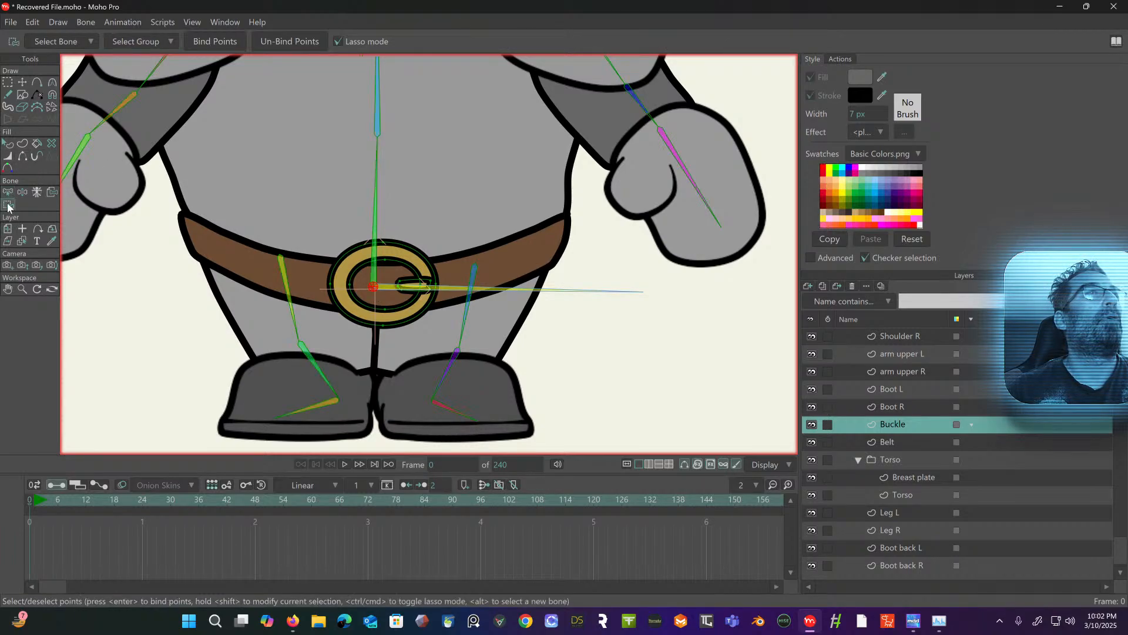
mouse_move(366, 219)
mouse_down()
mouse_move(309, 236)
mouse_move(301, 296)
mouse_move(395, 341)
mouse_move(447, 296)
mouse_move(467, 211)
mouse_move(341, 210)
mouse_up()
click(206, 38)
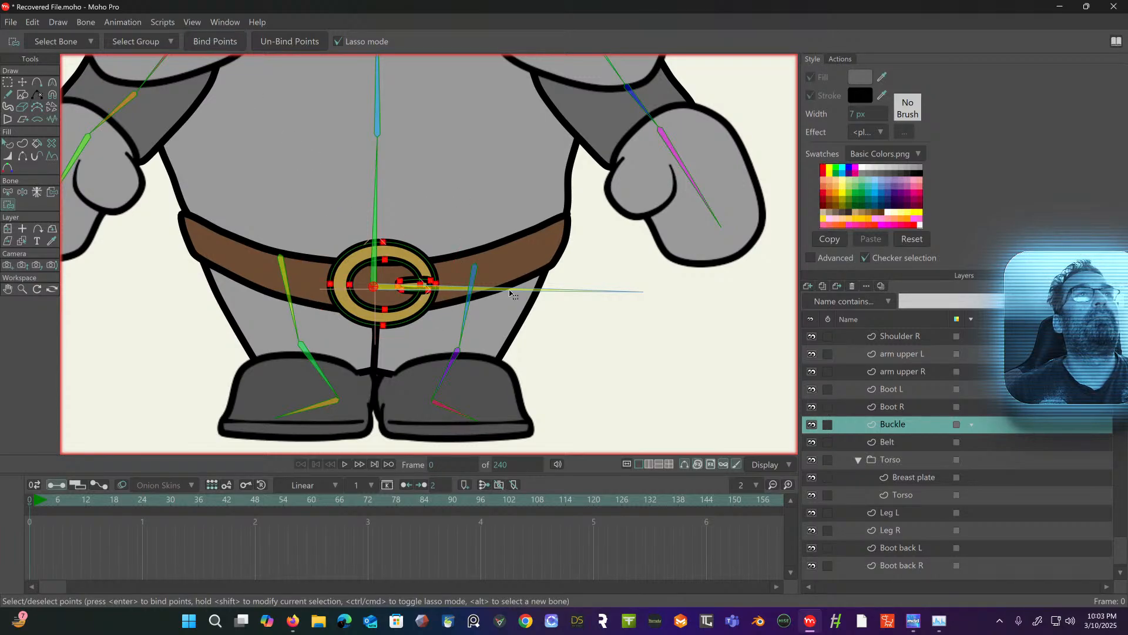
- Bind all of the Belt layer's points to the lower spine bone
click(902, 445)
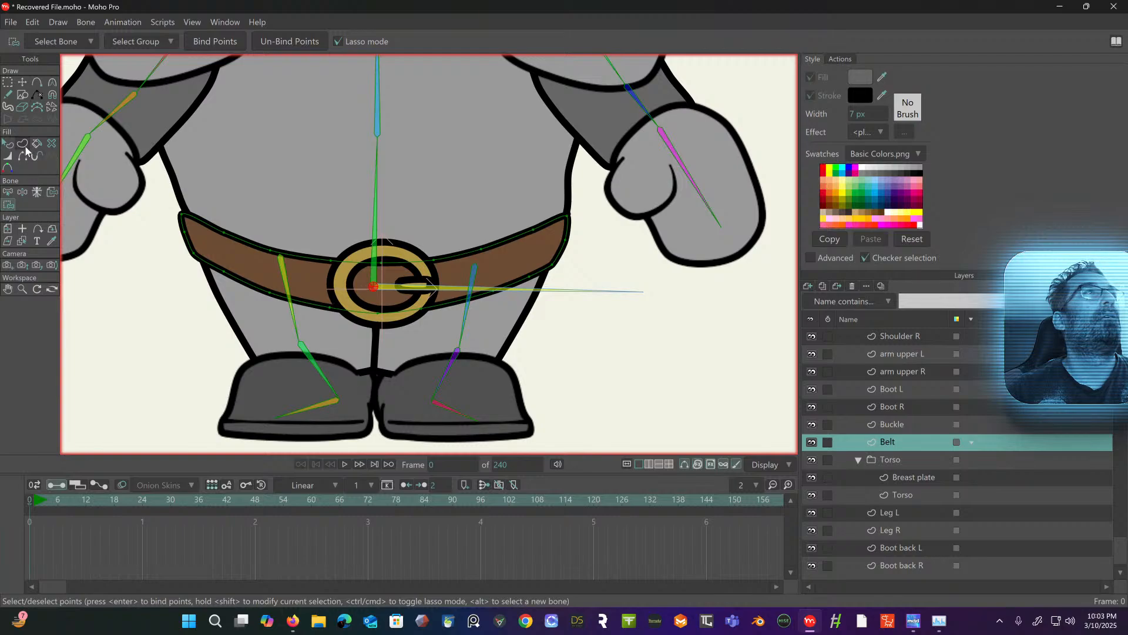
click(8, 193)
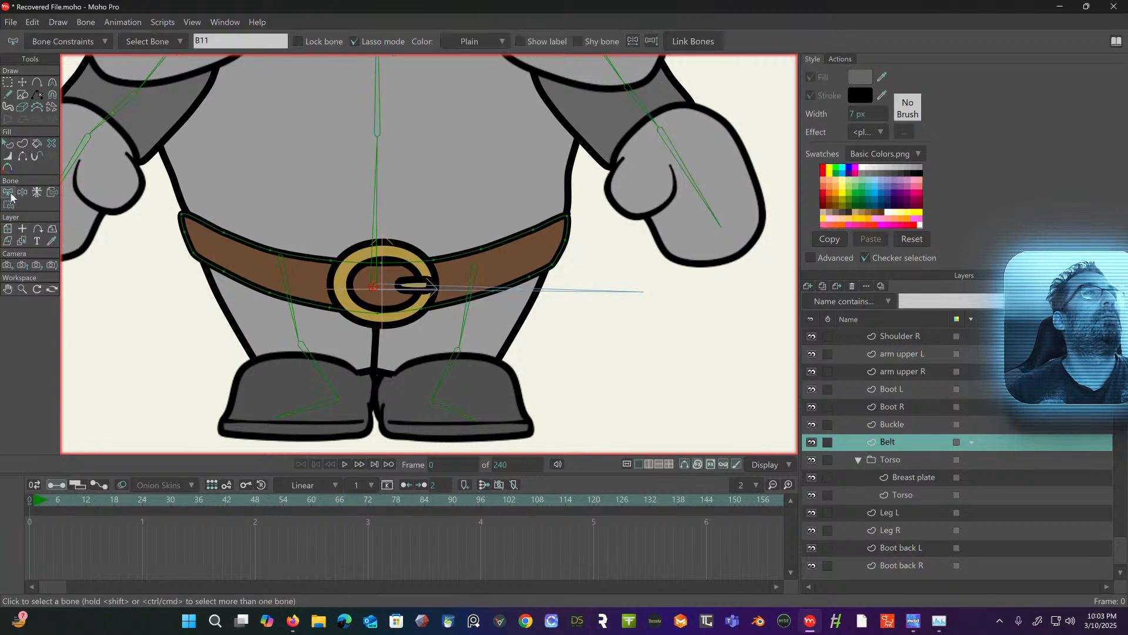
click(373, 232)
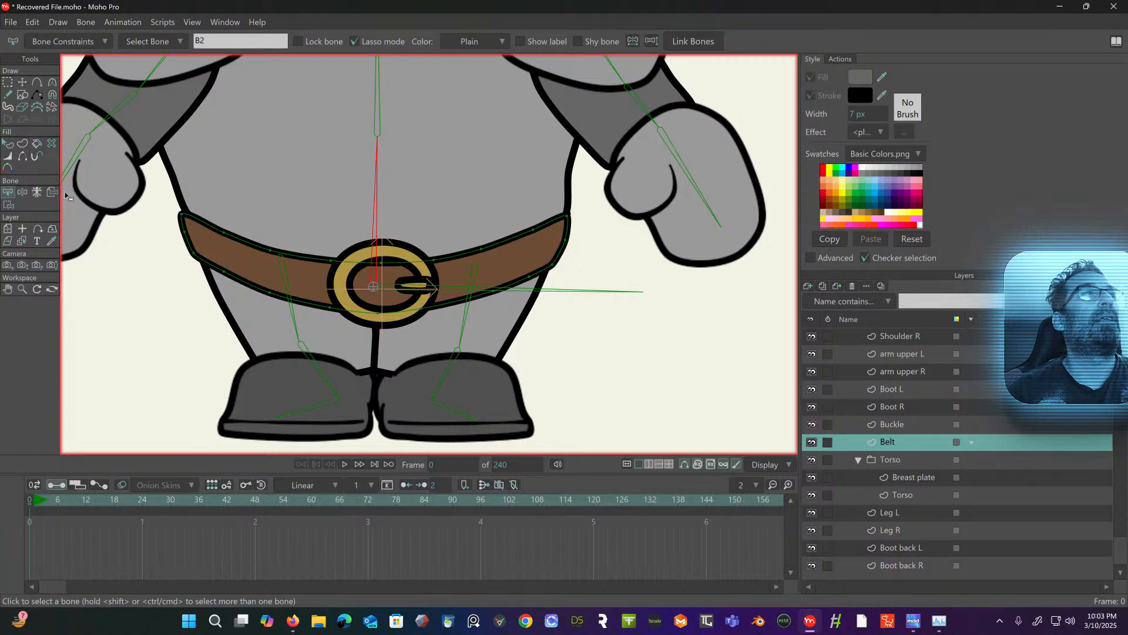
click(8, 206)
mouse_move(214, 204)
mouse_down()
mouse_move(162, 203)
mouse_move(163, 246)
mouse_move(224, 303)
mouse_move(297, 324)
mouse_move(485, 327)
mouse_move(600, 277)
mouse_move(614, 226)
mouse_move(557, 189)
mouse_move(215, 198)
mouse_up()
click(212, 42)
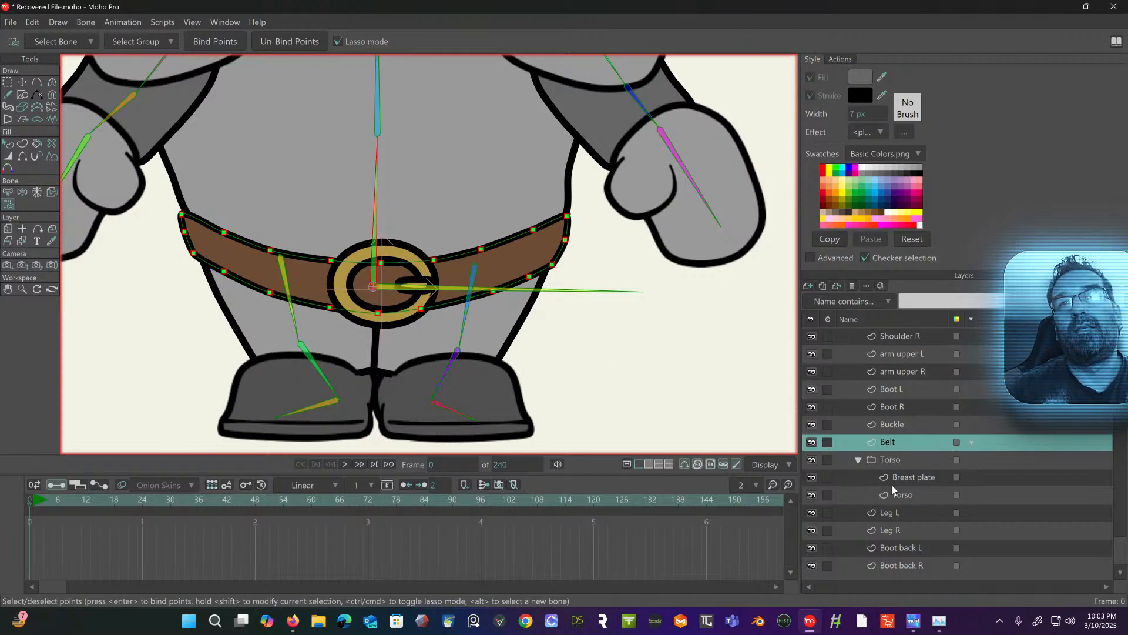
- Choose the sword-side upper leg bone for the Leg L layer and try to lasso the leg's hip-end points
click(887, 512)
scroll(601, 312, down, 3)
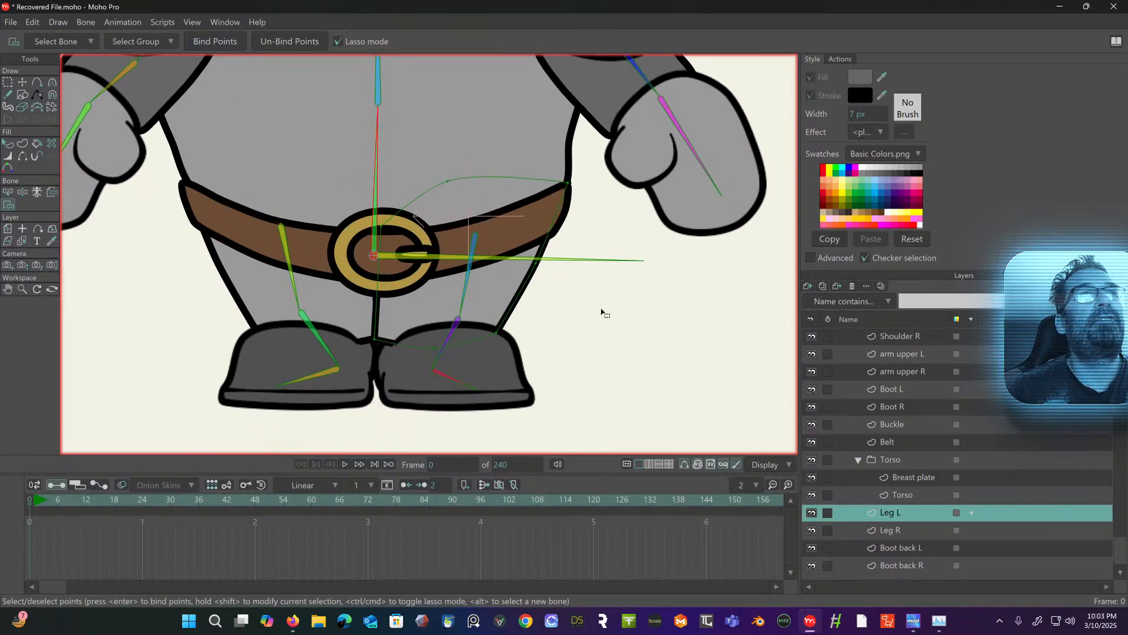
click(7, 192)
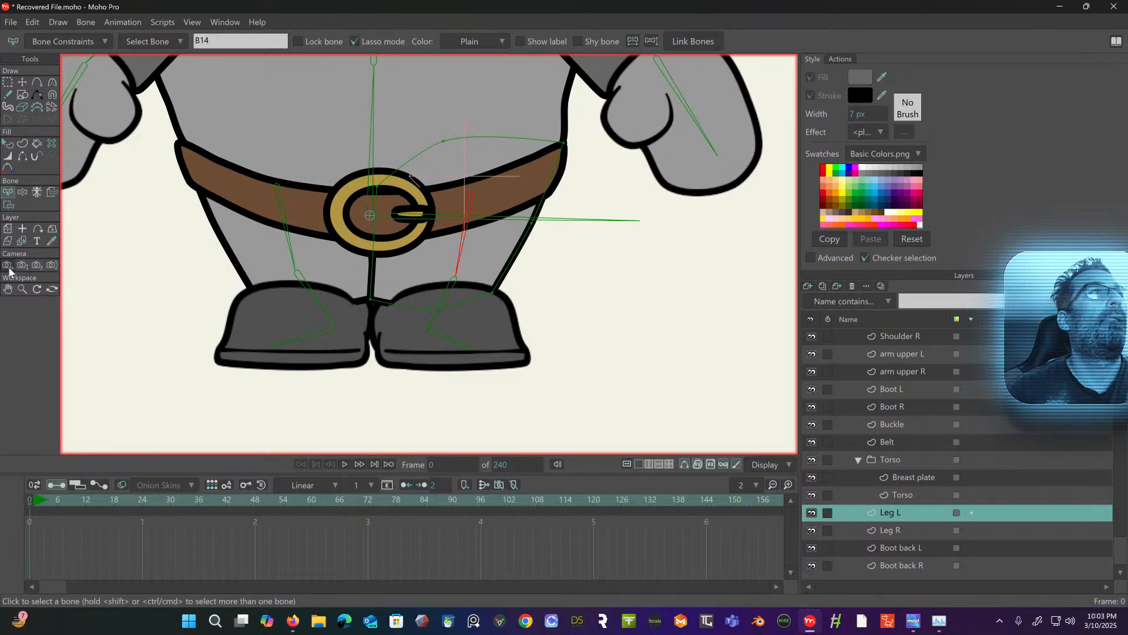
click(8, 204)
mouse_move(464, 99)
mouse_down()
mouse_move(373, 148)
mouse_move(345, 185)
mouse_move(343, 218)
mouse_move(334, 168)
mouse_up()
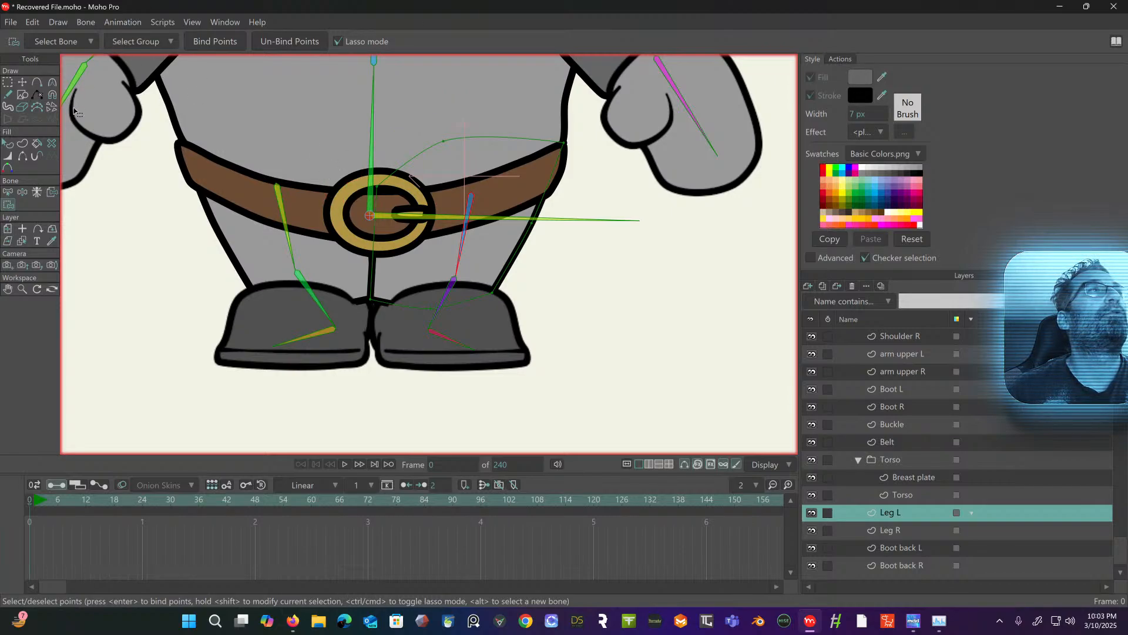
- Add extra points to the Leg L outline: on the outer edge at the belt and mid-leg, and three along the inner edge
click(38, 84)
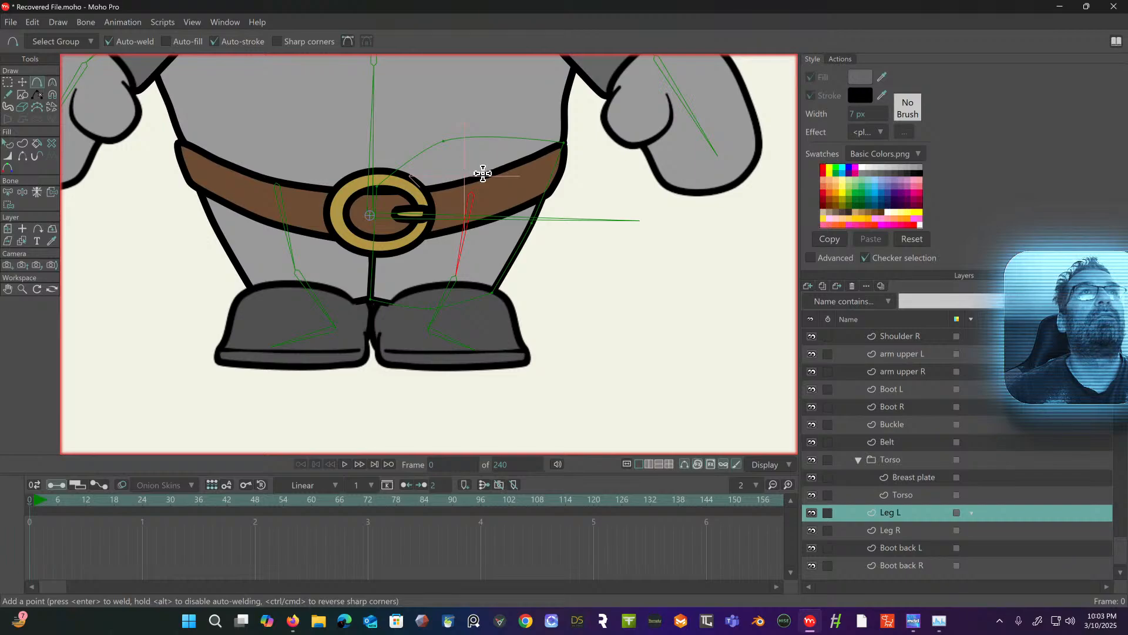
click(546, 190)
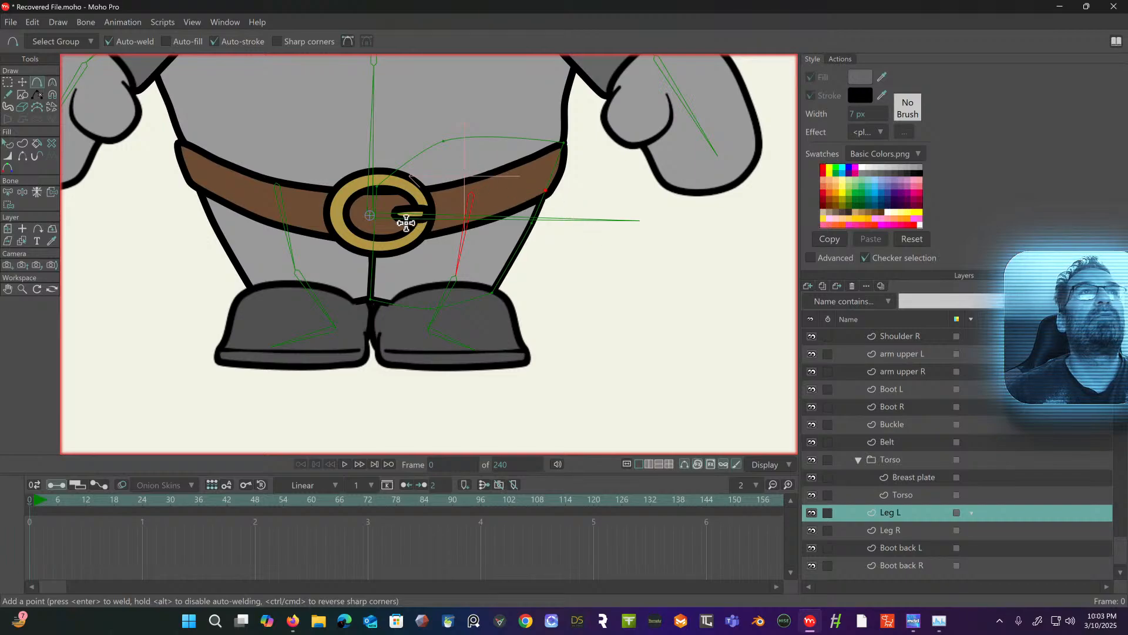
click(374, 229)
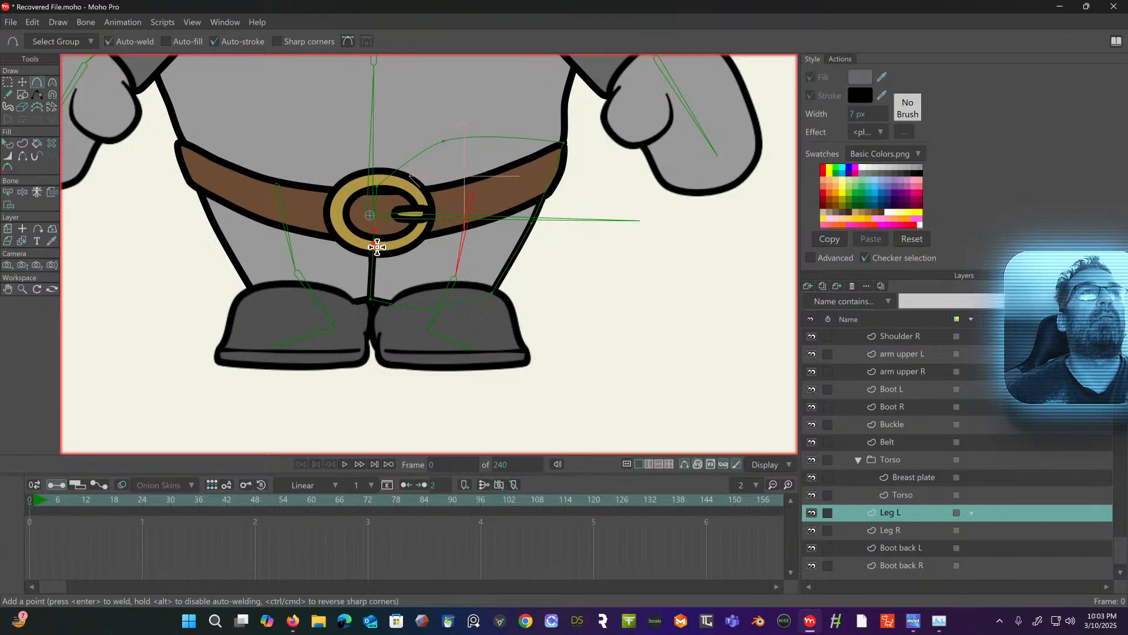
click(372, 254)
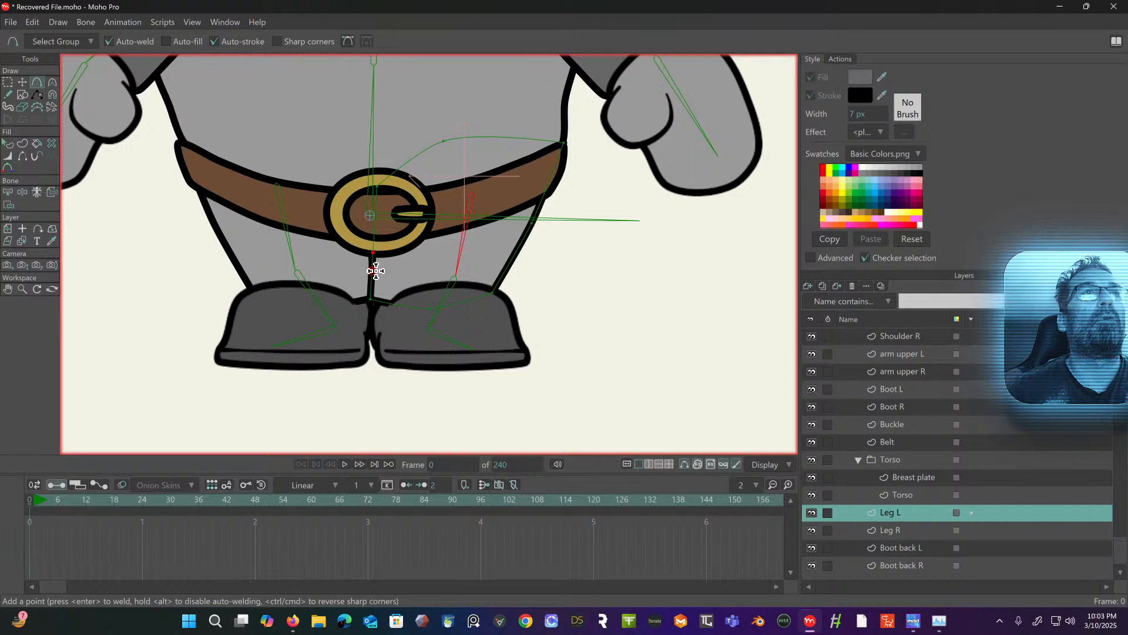
click(372, 280)
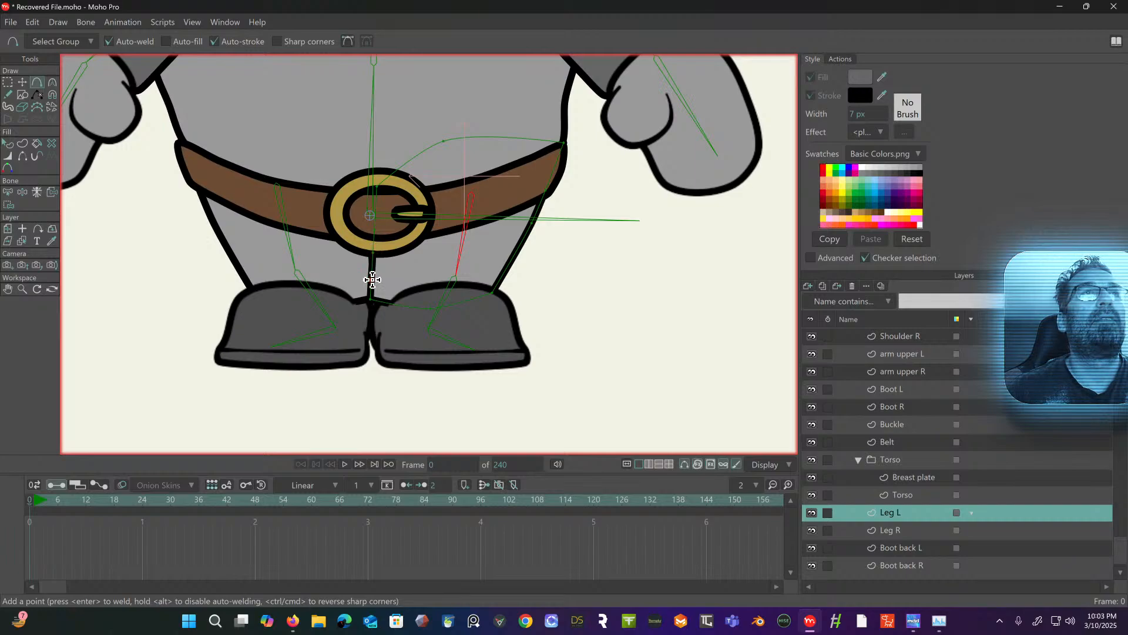
click(516, 254)
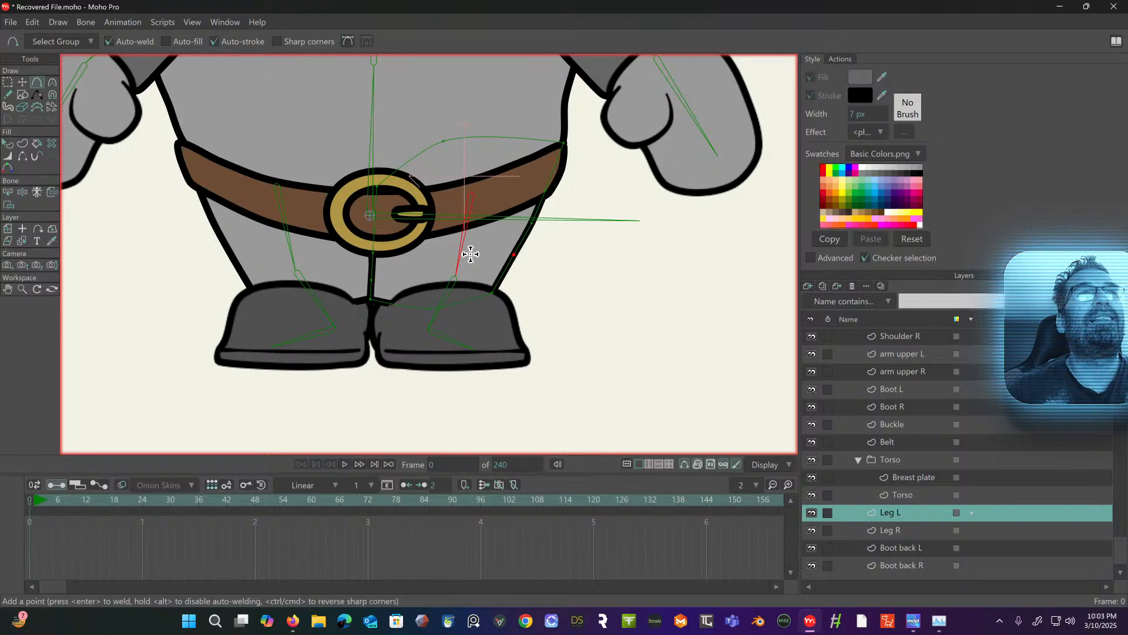
- Bind the upper points of the Leg L shape, including those under the belt and buckle, to the sword-side upper leg bone
click(9, 204)
mouse_move(520, 106)
mouse_down()
mouse_move(420, 130)
mouse_move(328, 189)
mouse_move(325, 211)
mouse_move(374, 257)
mouse_move(440, 275)
mouse_move(505, 272)
mouse_move(489, 272)
mouse_move(490, 250)
mouse_move(562, 212)
mouse_move(573, 170)
mouse_move(567, 102)
mouse_move(519, 104)
mouse_up()
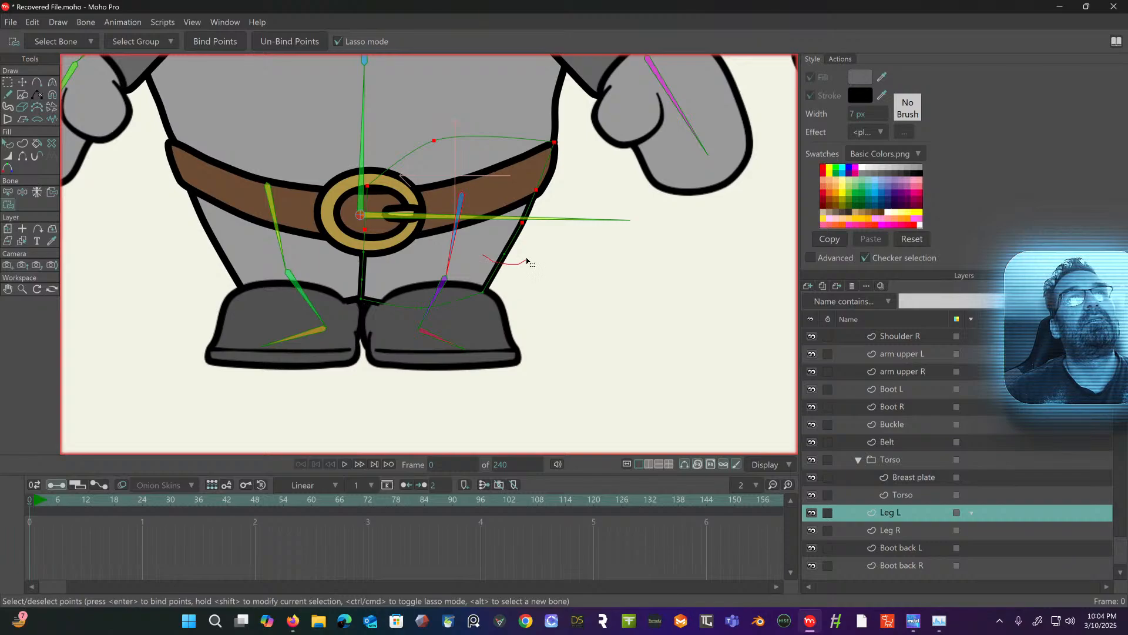
click(208, 40)
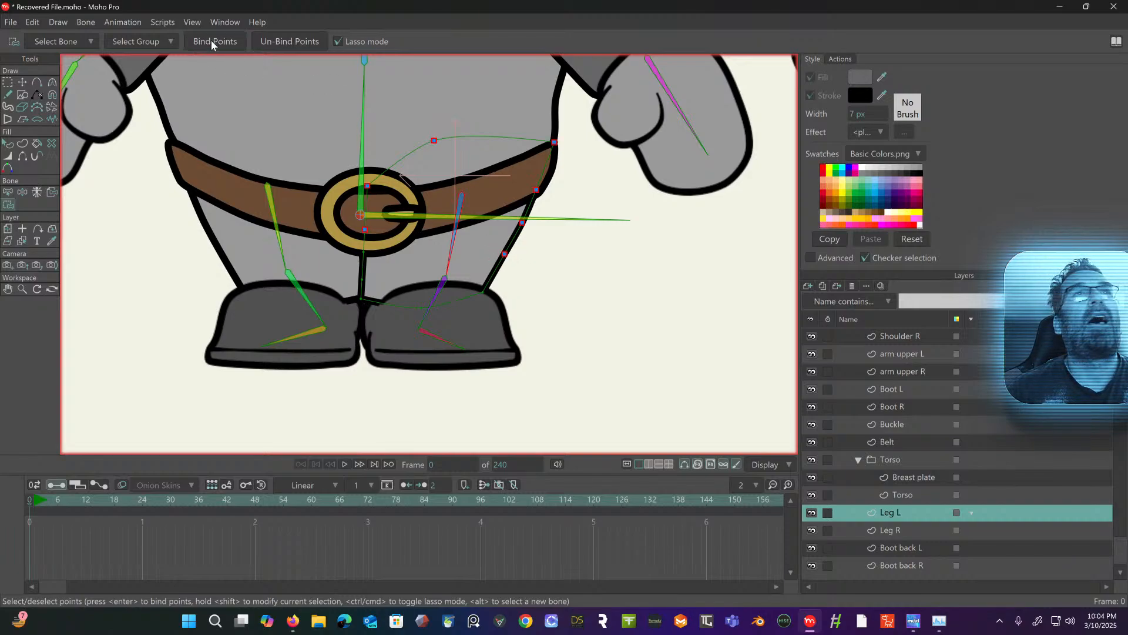
mouse_move(362, 243)
mouse_down()
mouse_move(366, 256)
mouse_move(381, 252)
mouse_up()
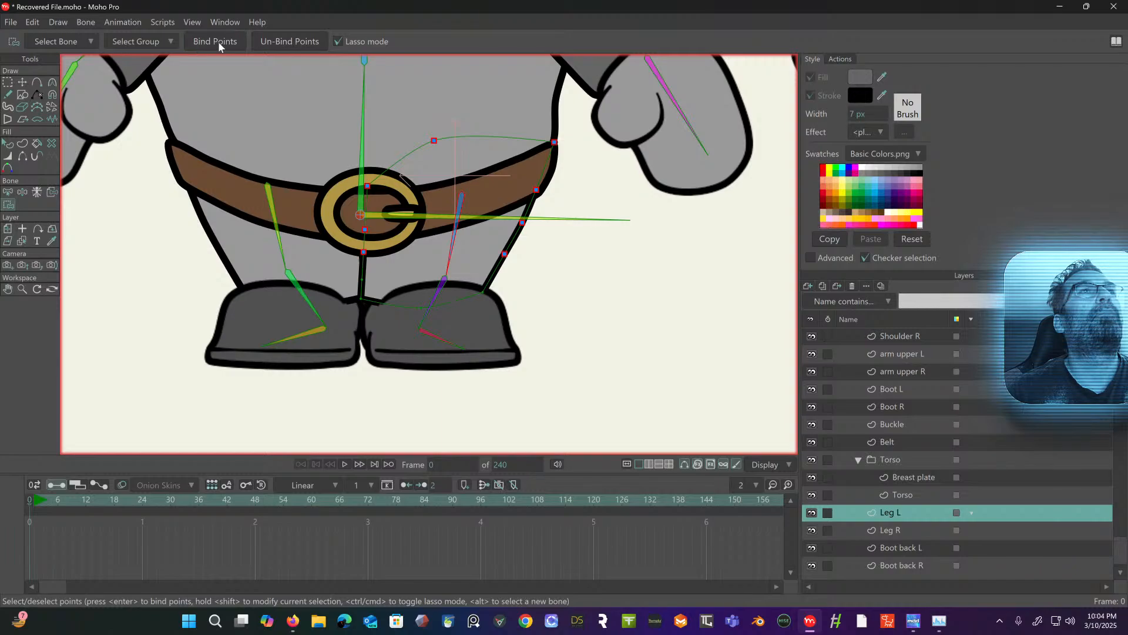
- Bind the bottom points of the Leg L shape around the boot top to the sword-side lower leg bone
click(9, 192)
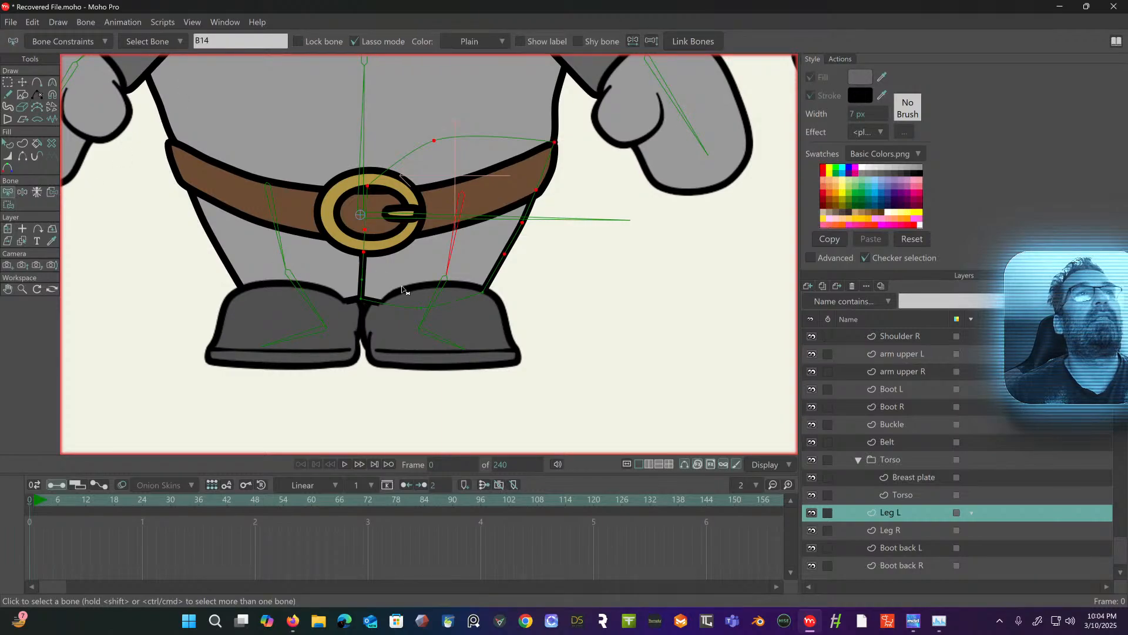
click(438, 290)
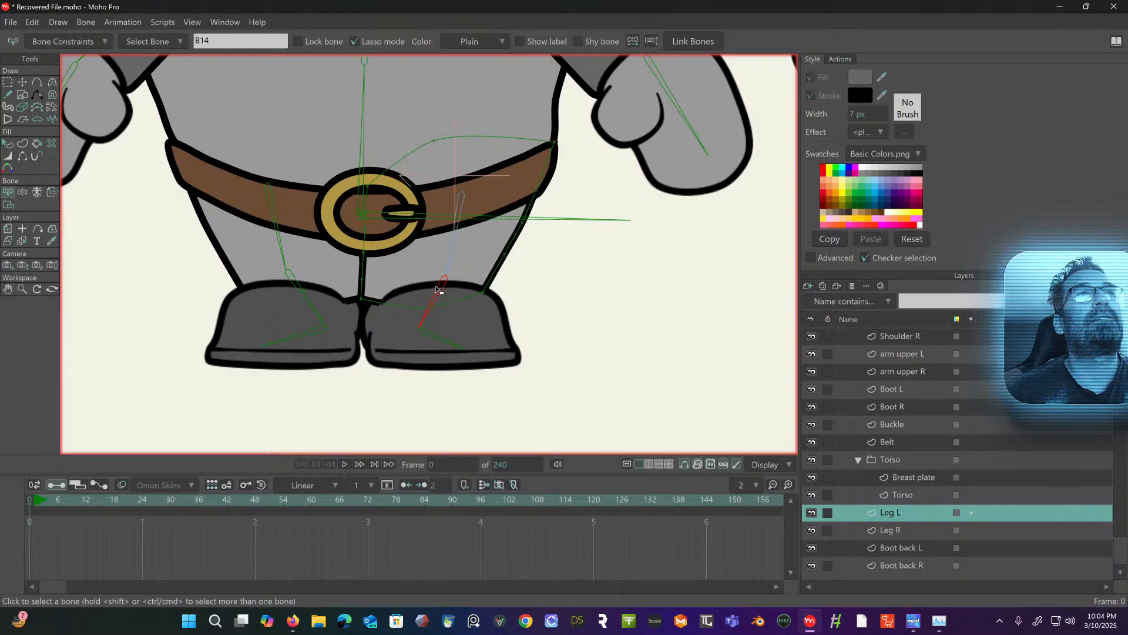
click(9, 205)
mouse_move(367, 274)
mouse_down()
mouse_move(333, 311)
mouse_move(405, 340)
mouse_up()
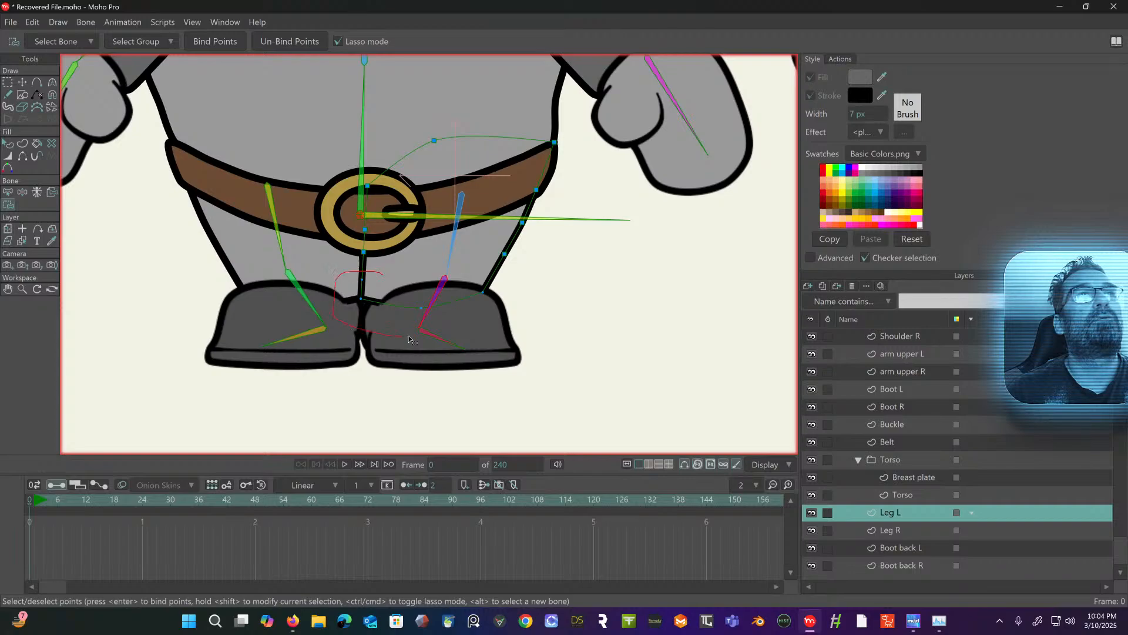
mouse_move(478, 333)
mouse_down()
mouse_move(469, 262)
mouse_move(399, 275)
mouse_up()
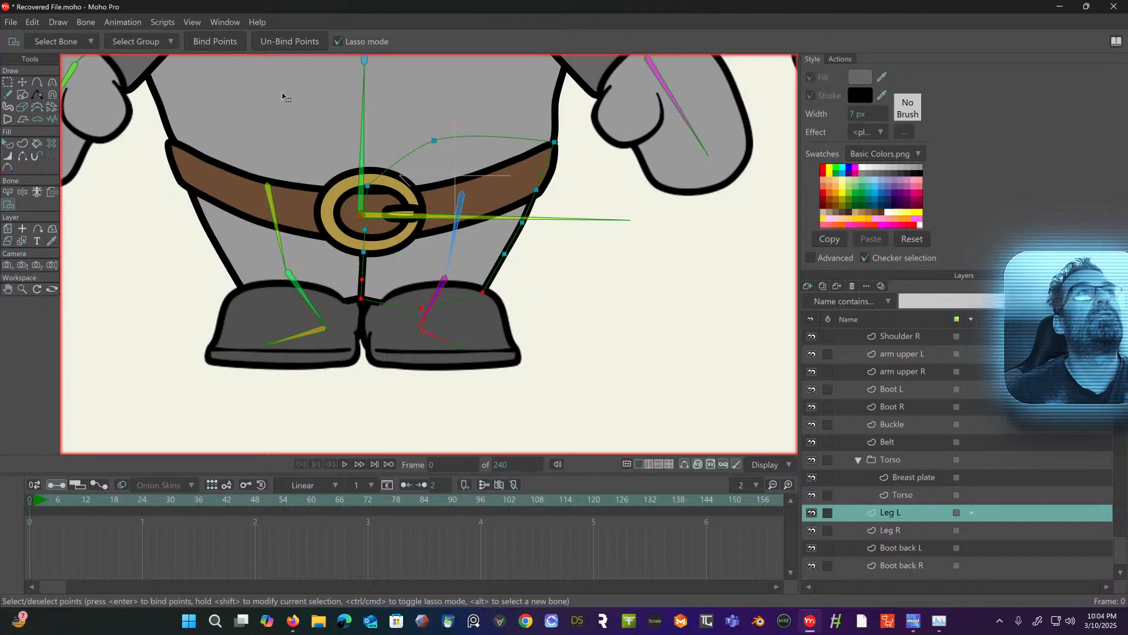
click(200, 41)
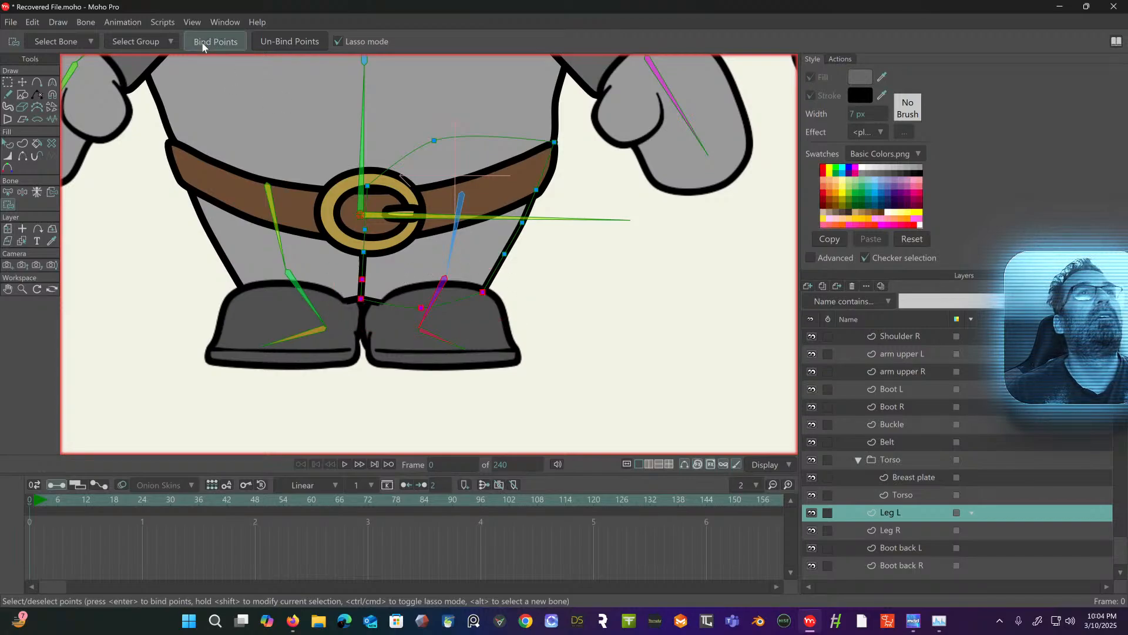
- Choose the shield-side upper leg bone for the Leg R layer and add extra points along the leg's outer and inner edges
click(902, 530)
click(8, 192)
click(270, 210)
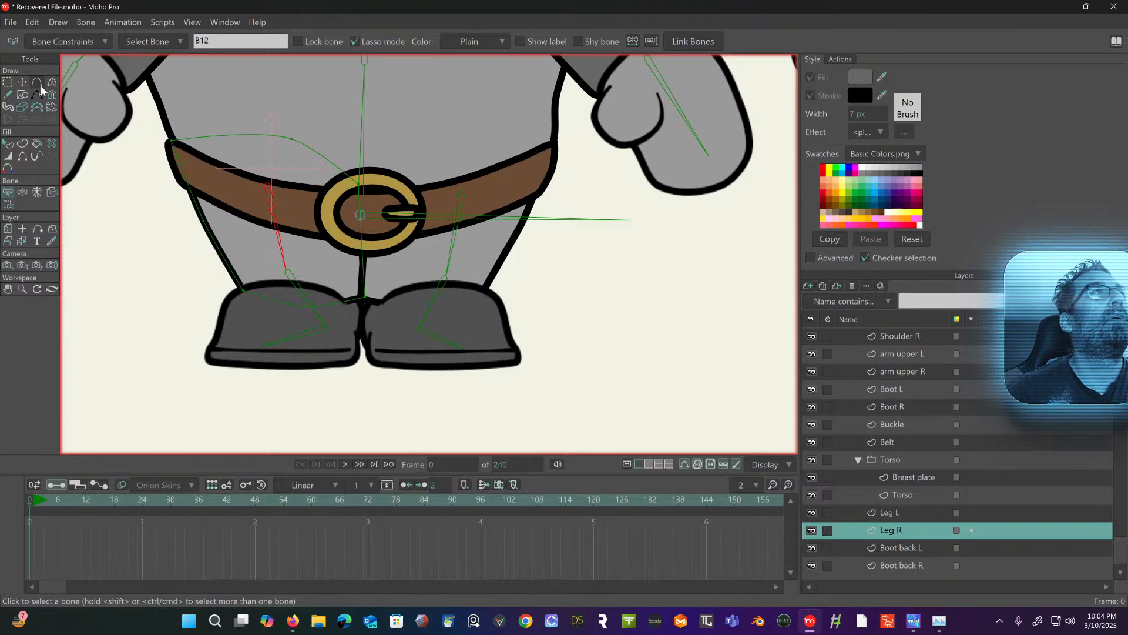
click(41, 86)
click(188, 185)
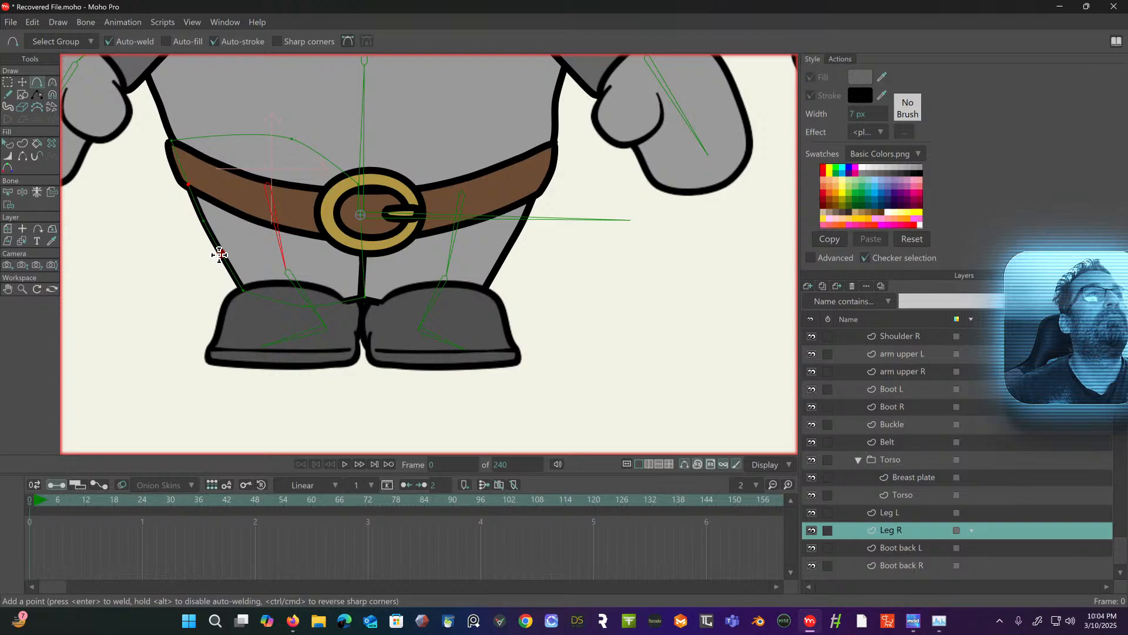
click(364, 278)
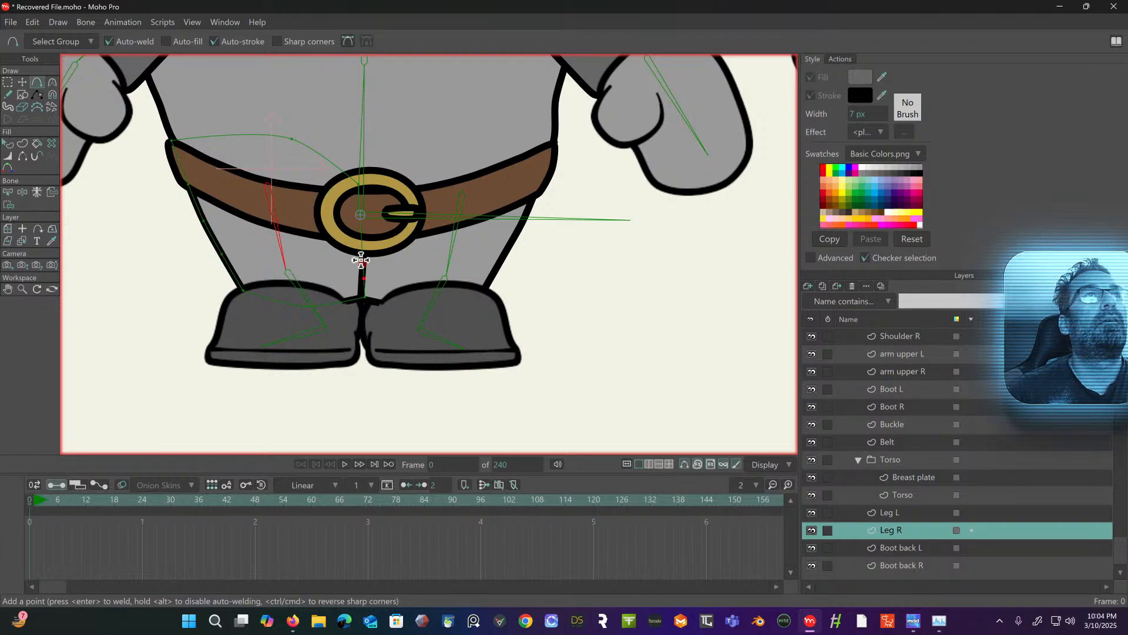
click(361, 231)
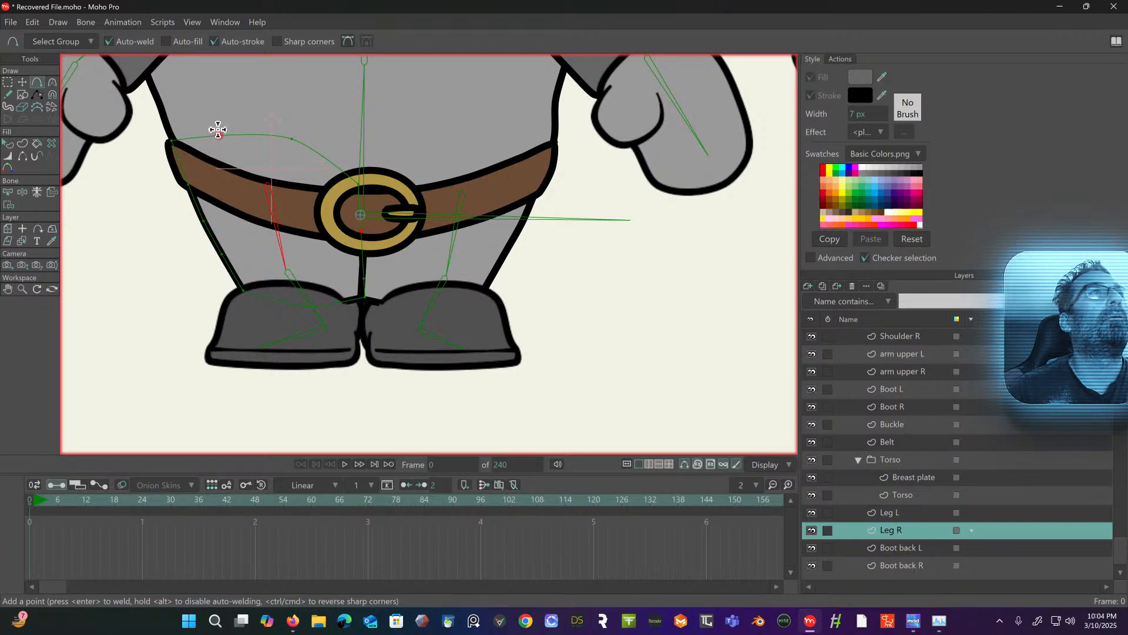
- Bind the upper points of the Leg R shape, including those under the belt and buckle, to the shield-side upper leg bone
click(10, 194)
click(8, 205)
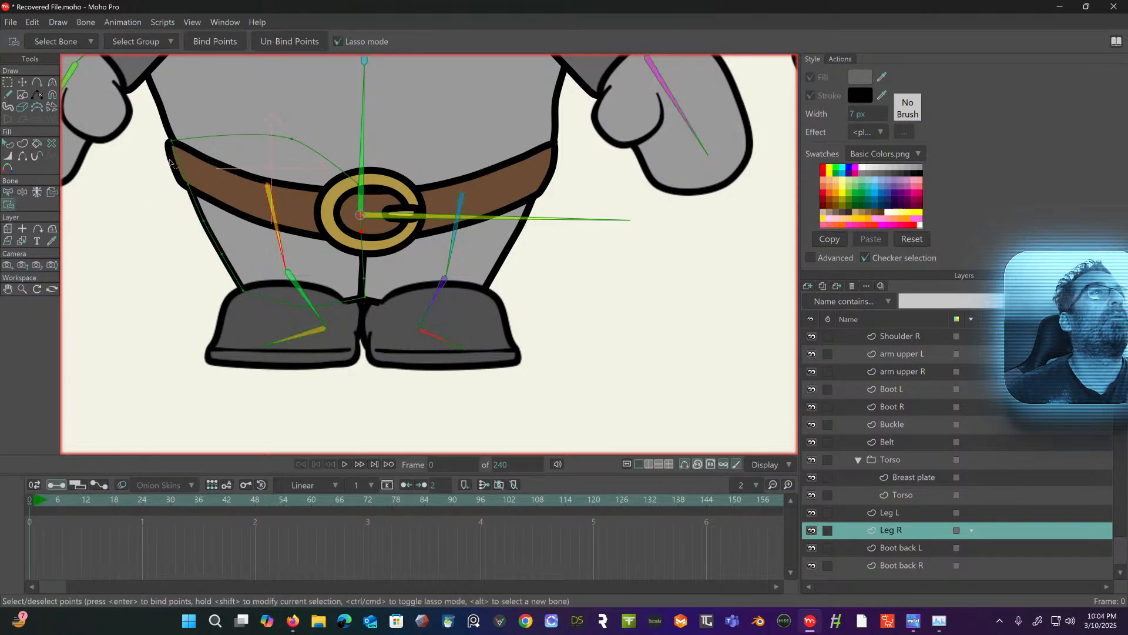
mouse_move(231, 111)
mouse_down()
mouse_move(171, 137)
mouse_move(178, 220)
mouse_move(198, 247)
mouse_move(231, 258)
mouse_move(362, 248)
mouse_move(400, 201)
mouse_move(383, 120)
mouse_move(231, 113)
mouse_up()
click(222, 48)
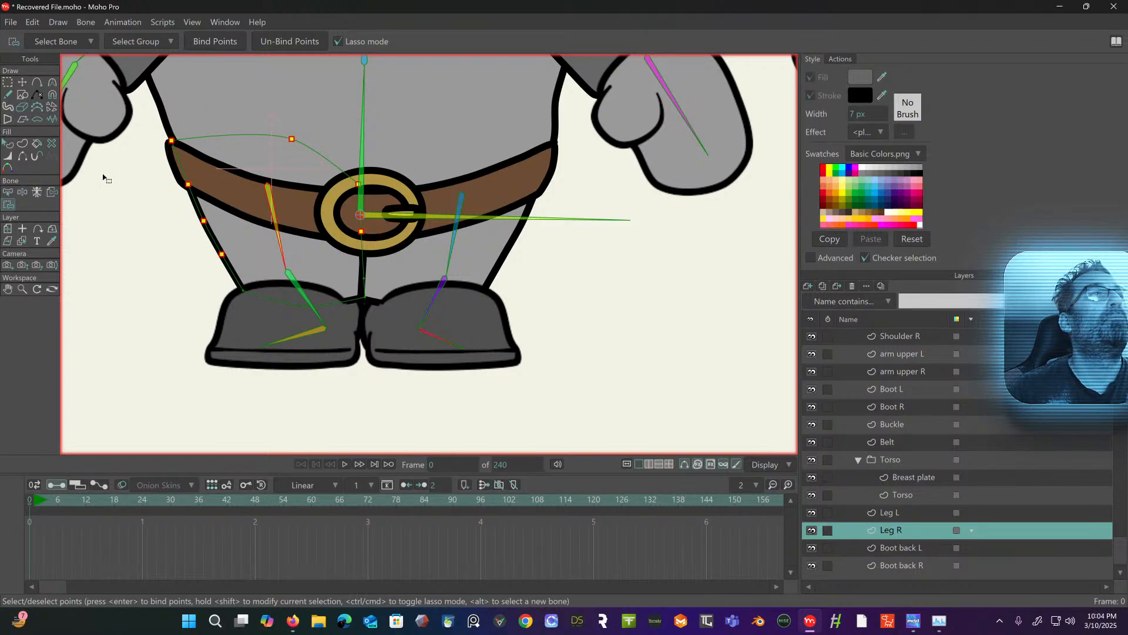
- Bind the bottom points of the Leg R shape to the shield-side lower leg bone and clear the point selection
key(z)
click(292, 290)
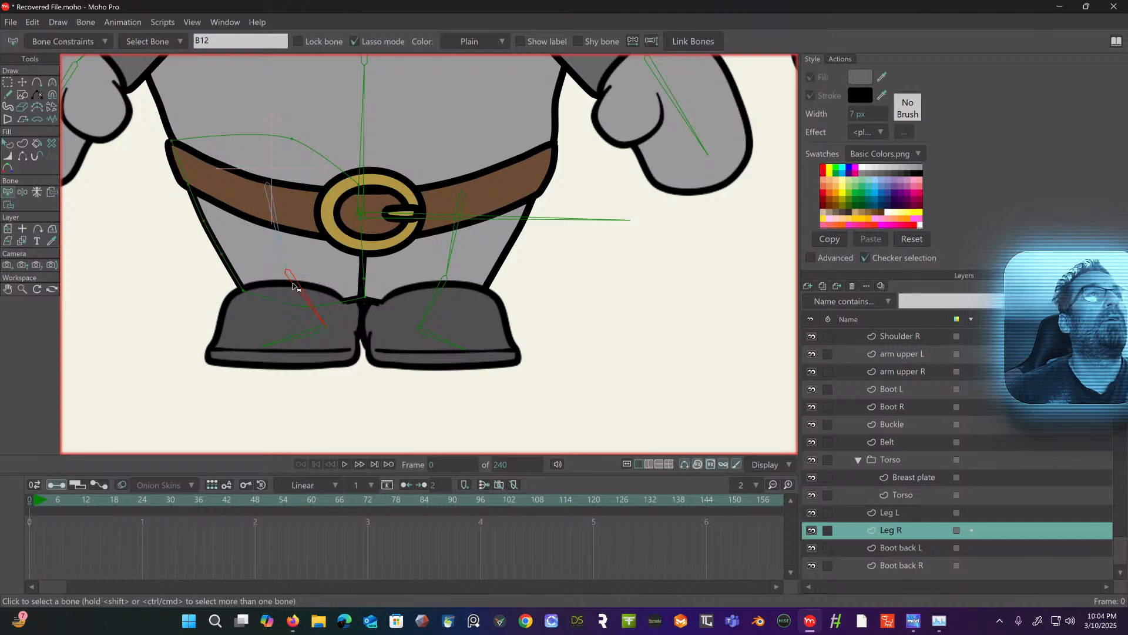
click(8, 204)
mouse_move(236, 264)
mouse_down()
mouse_move(278, 322)
mouse_move(372, 313)
mouse_move(401, 269)
mouse_move(367, 251)
mouse_move(257, 262)
mouse_up()
click(217, 37)
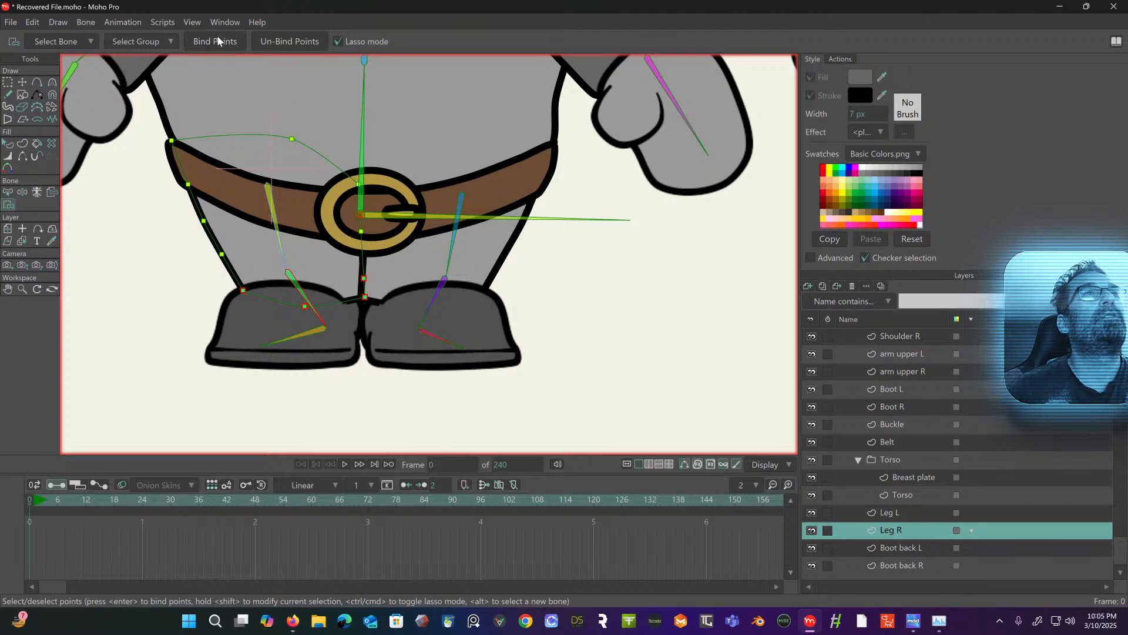
click(9, 84)
scroll(82, 152, down, 6)
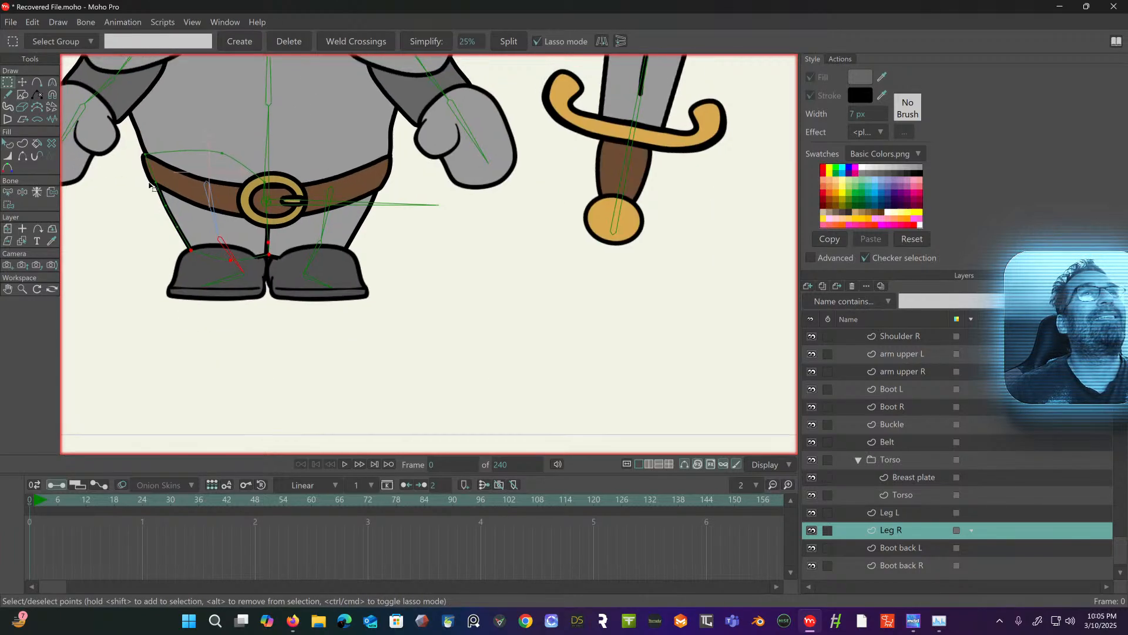
scroll(207, 273, down, 3)
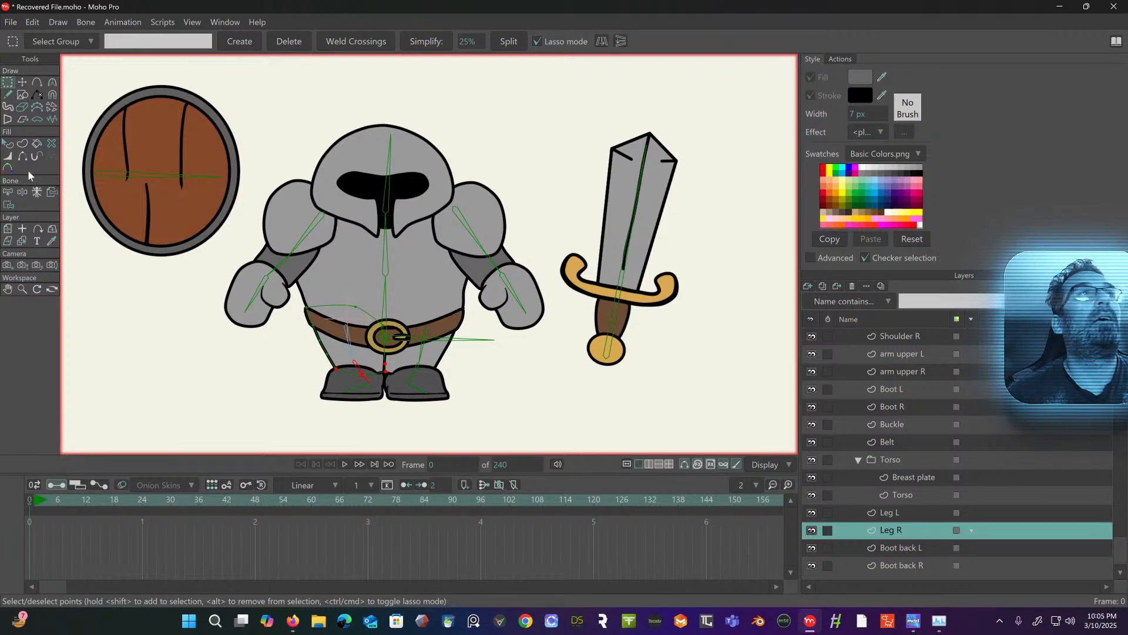
click(195, 291)
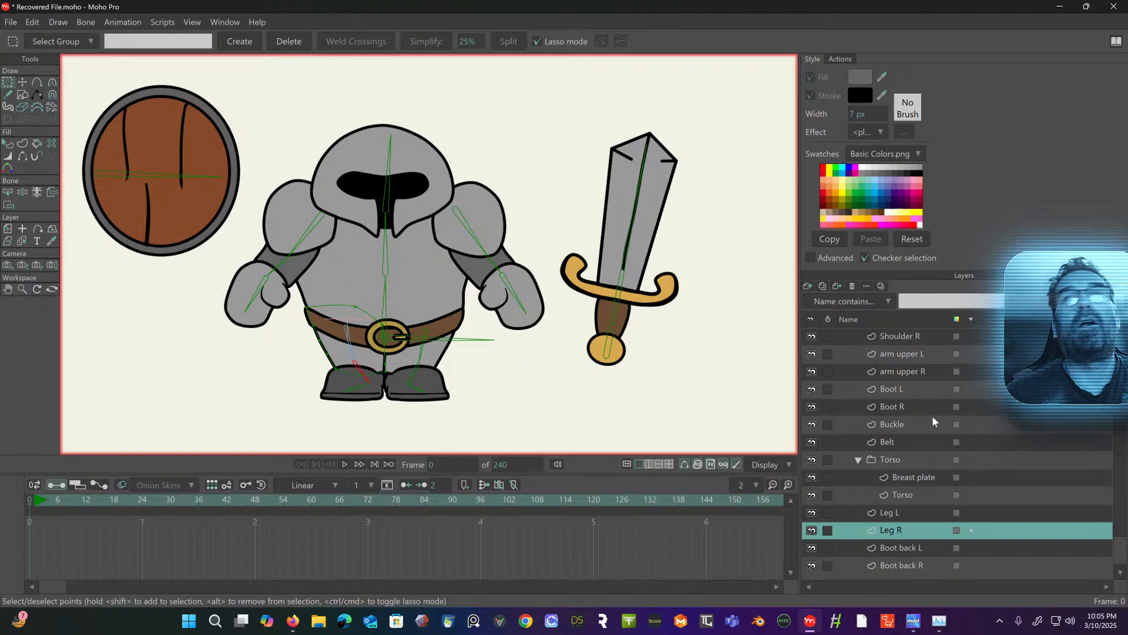
- Select the Knight bone layer and test the head, shield and sword bones with Manipulate Bones
scroll(982, 414, up, 3)
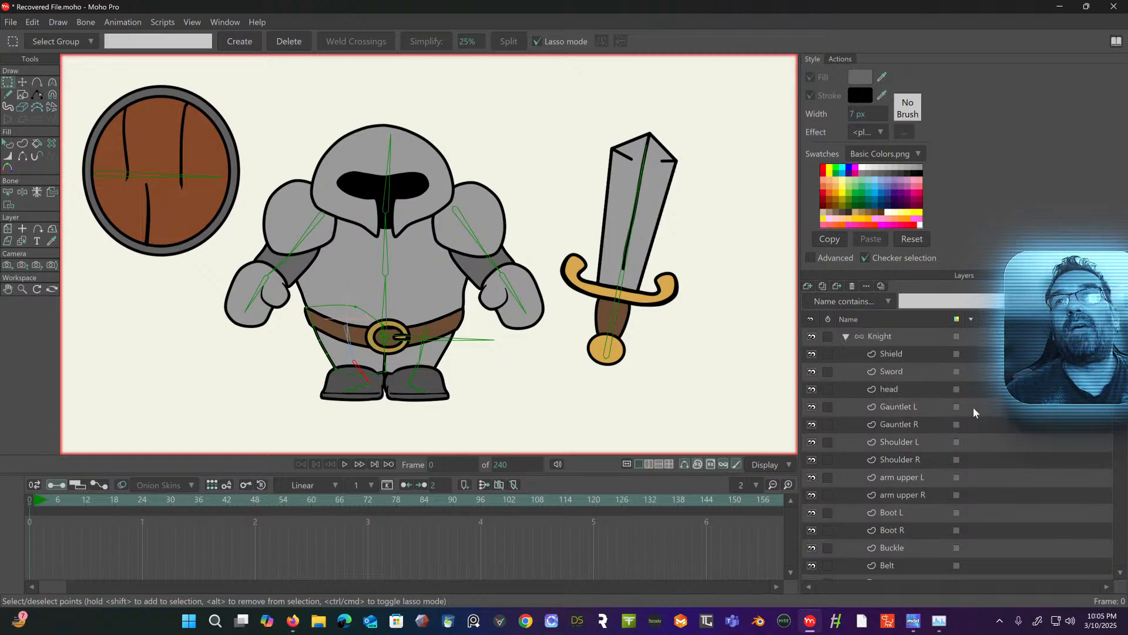
click(873, 337)
click(52, 85)
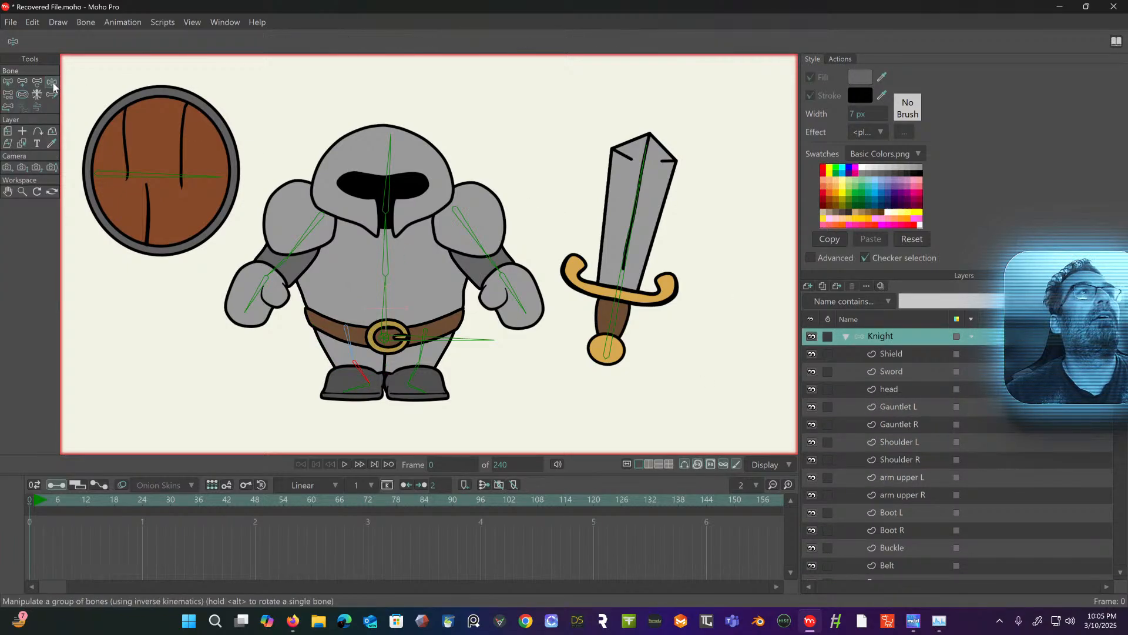
drag(402, 175, 379, 152)
drag(182, 174, 202, 174)
drag(640, 199, 637, 195)
- Test how both arms and the torso bend by manipulating the arm and spine bones
drag(469, 227, 497, 302)
drag(308, 236, 247, 297)
drag(295, 254, 393, 234)
drag(385, 288, 345, 302)
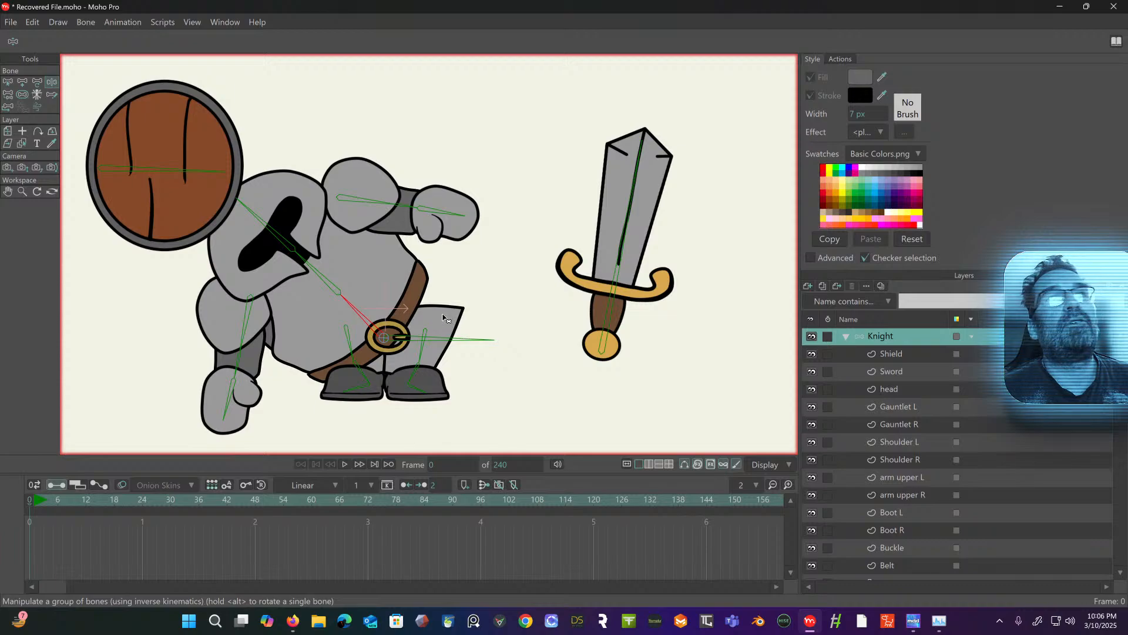
drag(346, 301, 383, 289)
- Test both leg bone chains by swinging the legs outward, and restore the rest pose at frame 0
drag(352, 348, 322, 364)
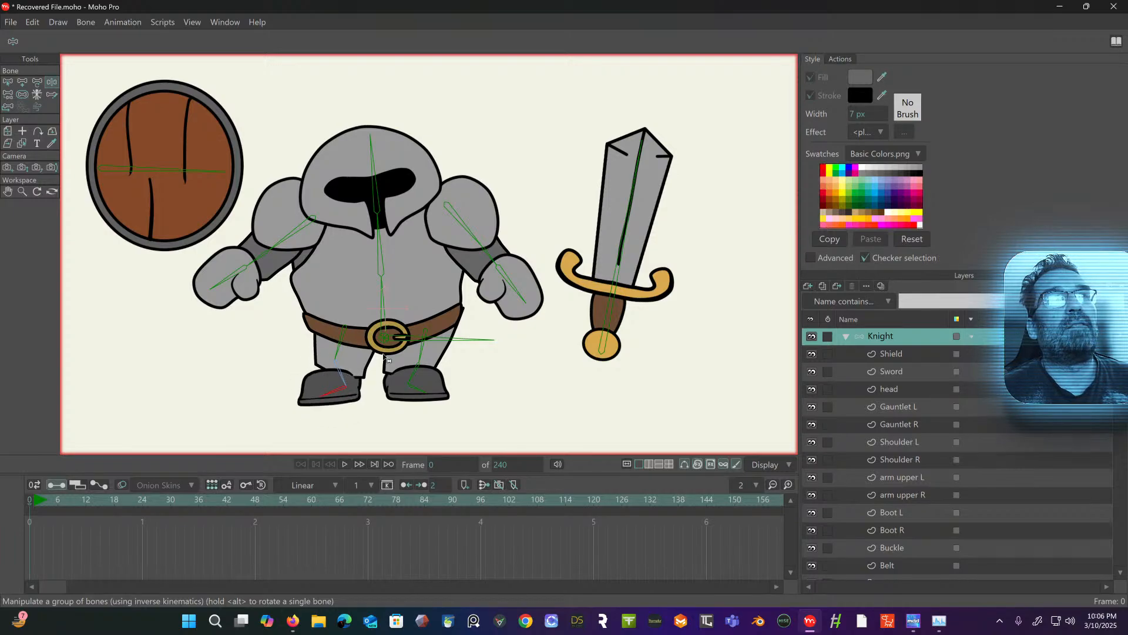
drag(426, 351, 460, 383)
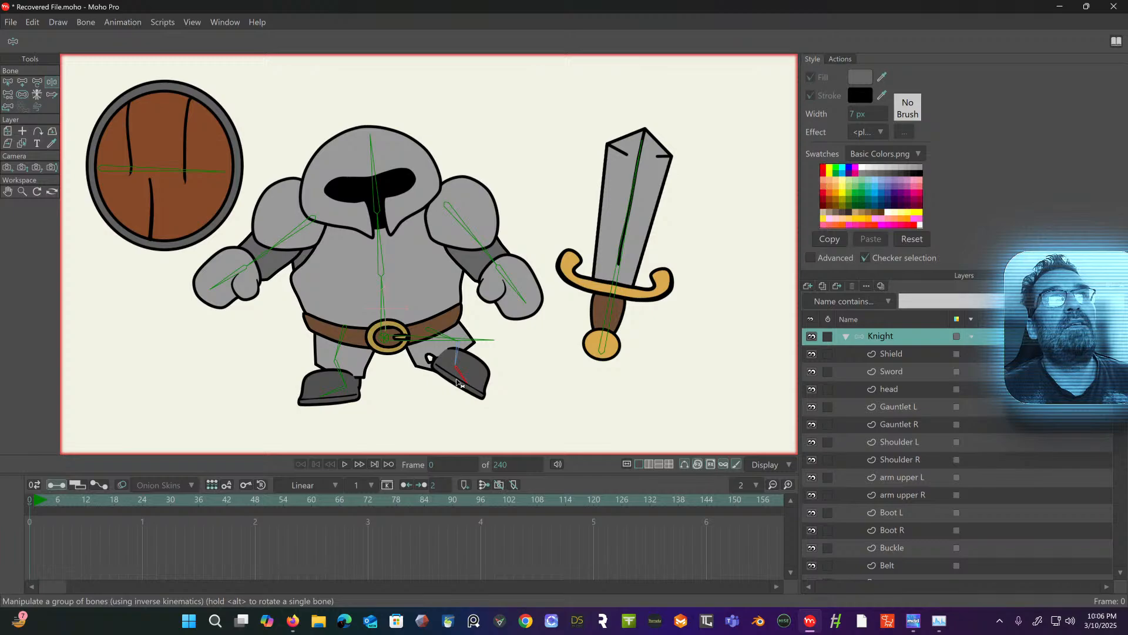
click(33, 498)
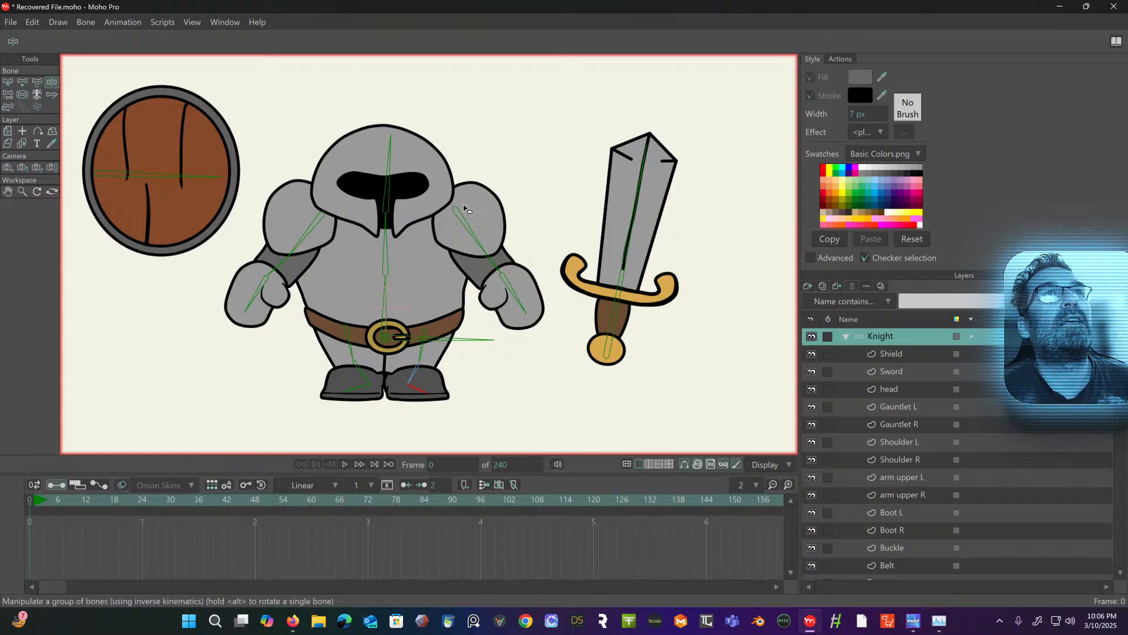
- Test moving the shield bone and the sword bone across to the opposite sides of the knight
drag(156, 181, 527, 145)
drag(612, 317, 196, 261)
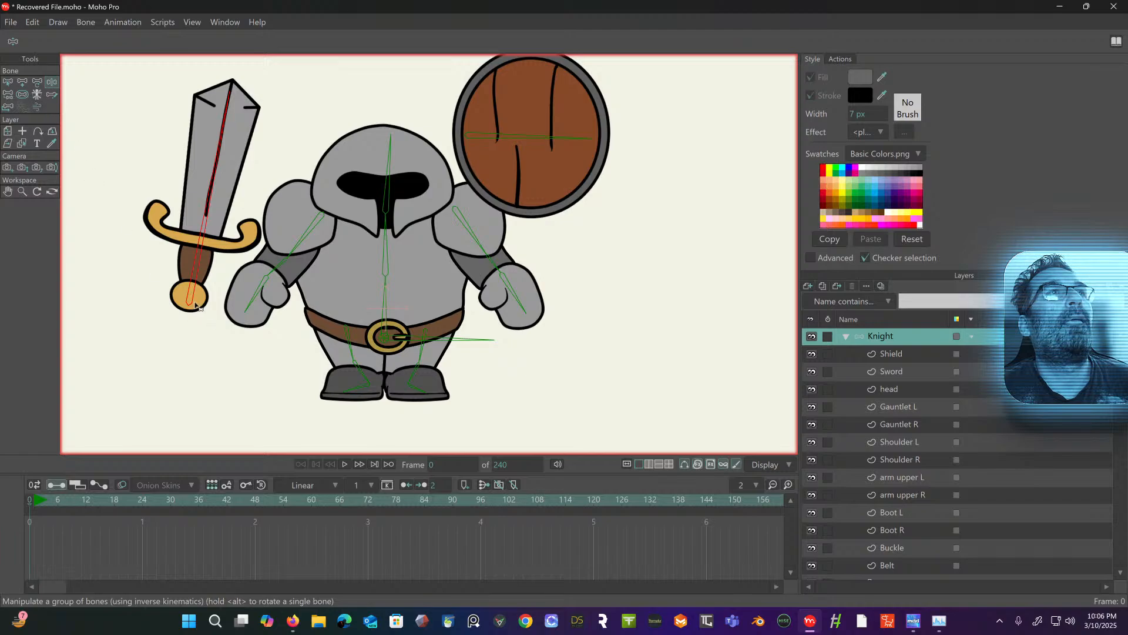
- Nudge the shield bone's base outward to the shield's rim with Transform Bone at frame 0
click(38, 86)
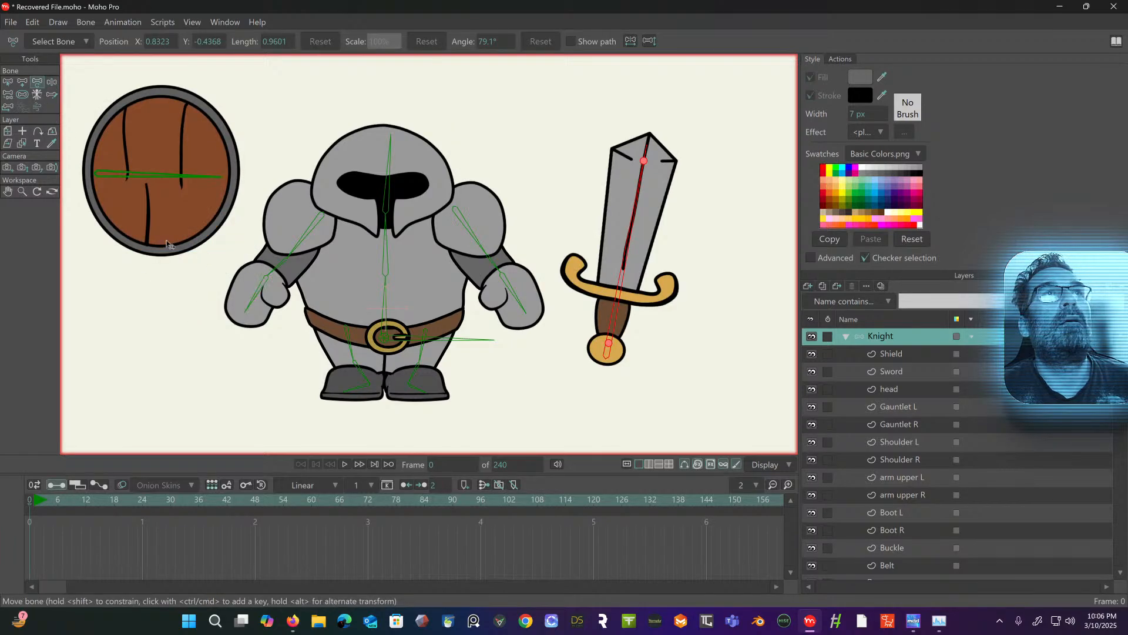
click(164, 178)
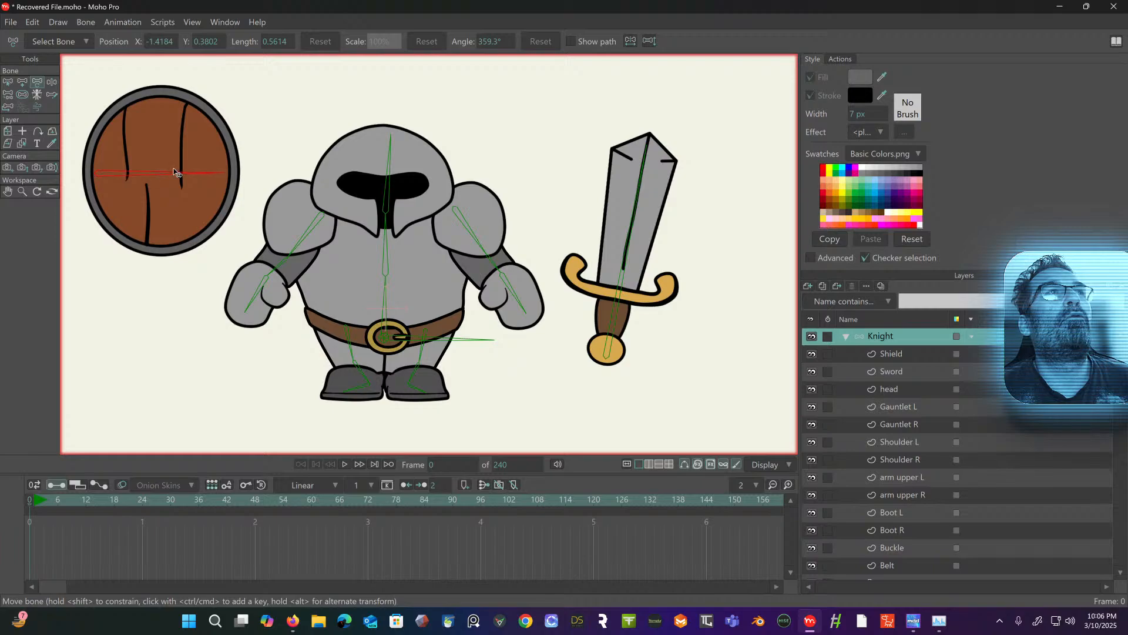
mouse_move(106, 173)
mouse_down()
mouse_move(176, 167)
mouse_move(104, 172)
mouse_up()
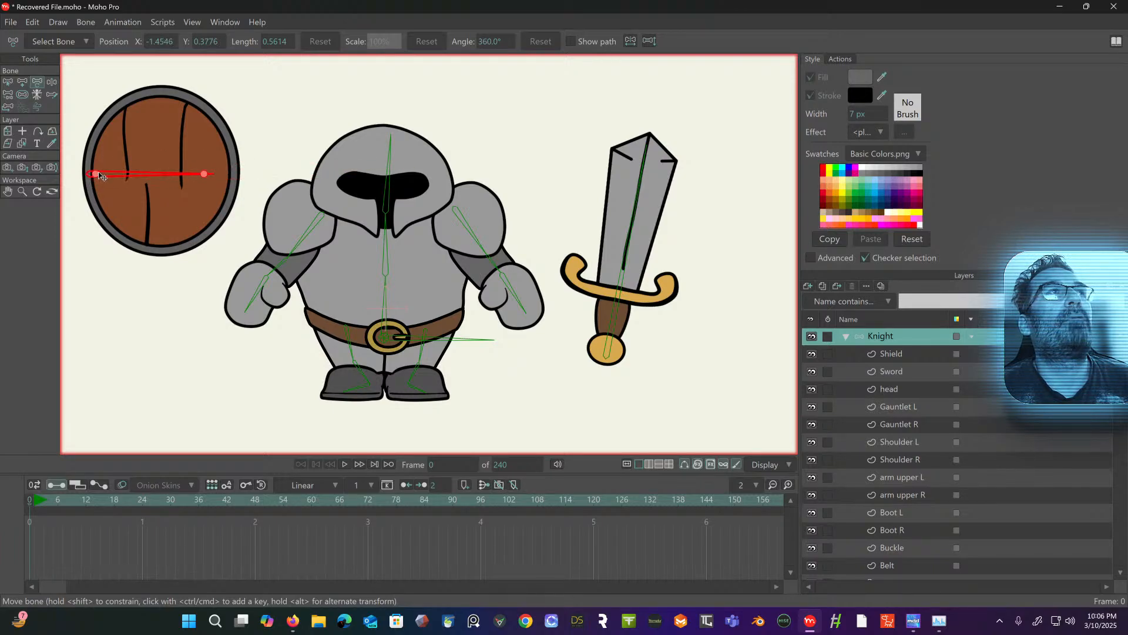
- Test swapping the shield and sword across the knight at frame 0 with Manipulate Bones
click(7, 83)
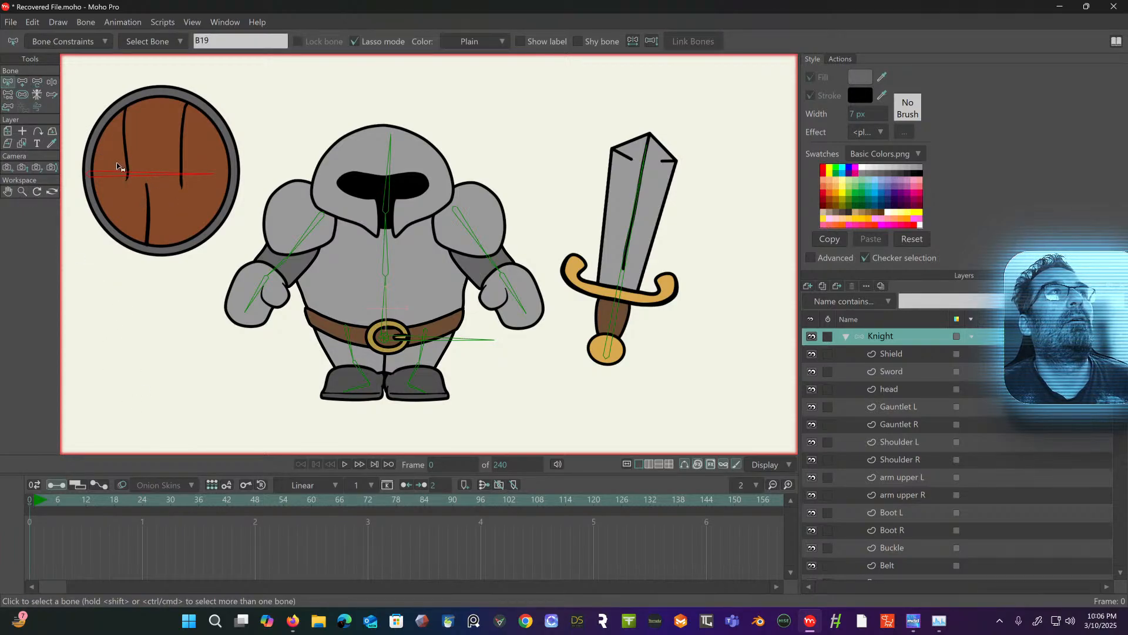
click(51, 82)
drag(137, 177, 191, 246)
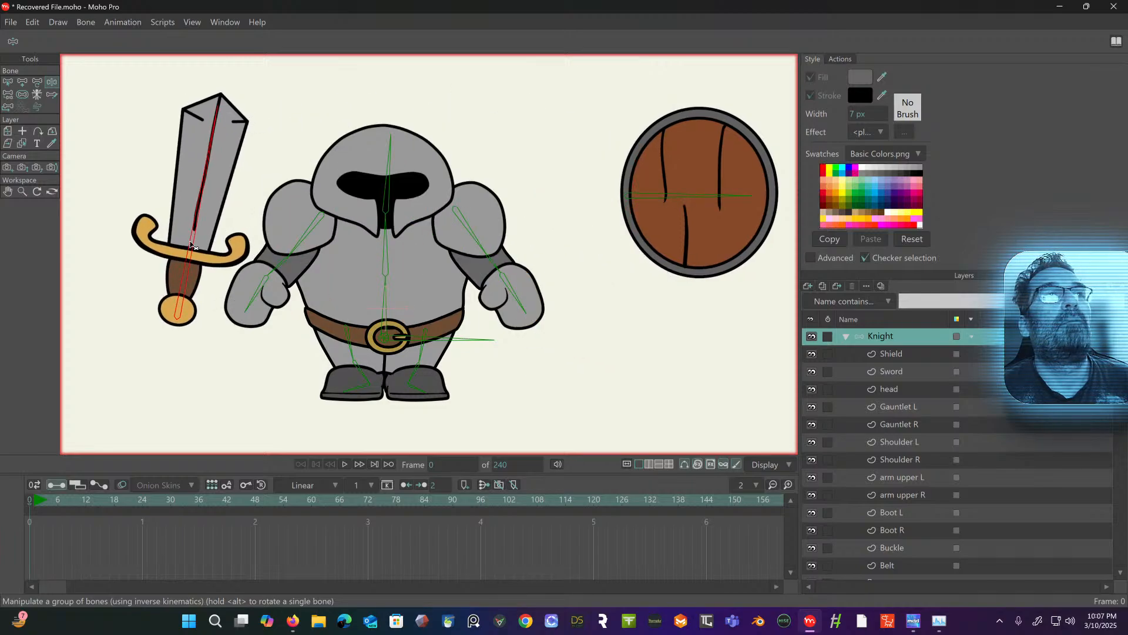
- At frame 2, move the shield bone and the sword bone to opposite sides of the knight with Transform Bone, tilting the sword
click(41, 501)
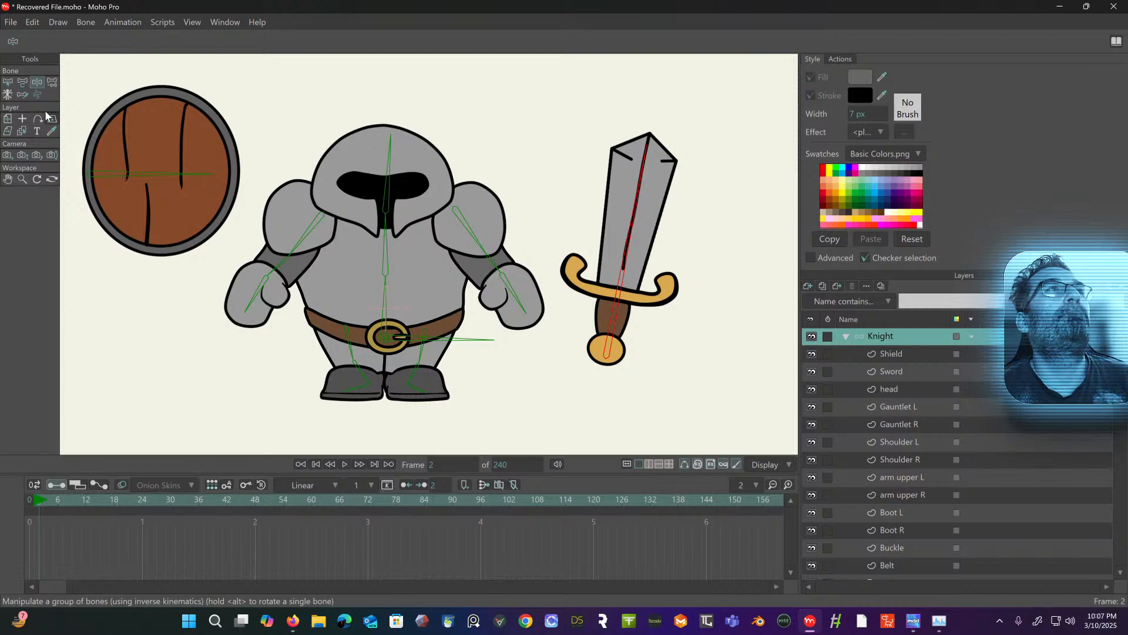
click(22, 83)
drag(101, 179, 606, 182)
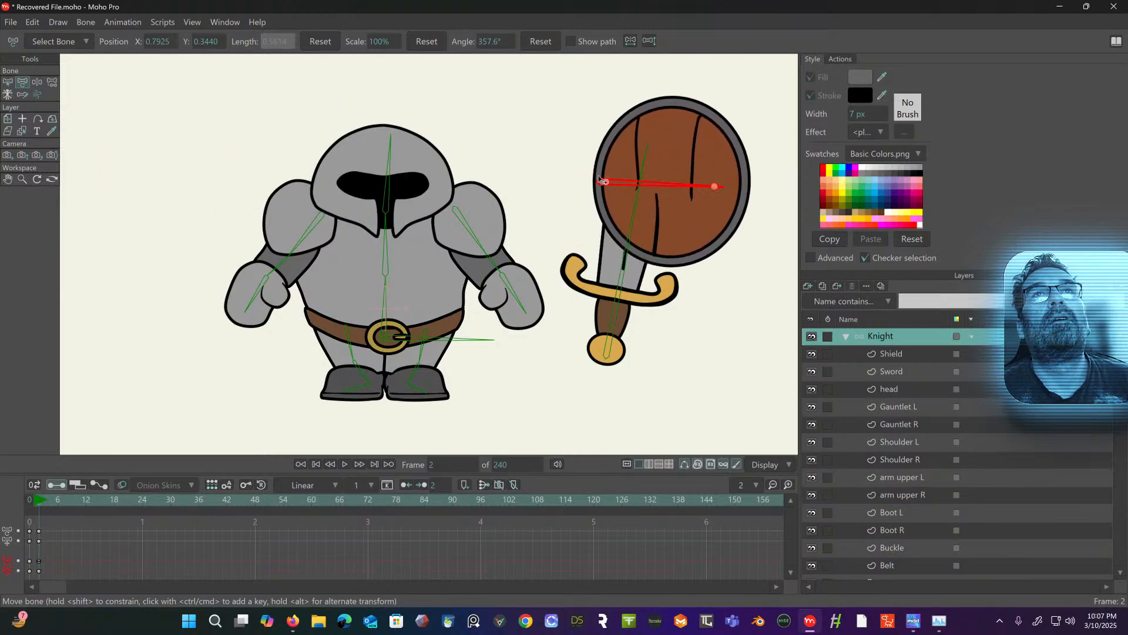
click(611, 327)
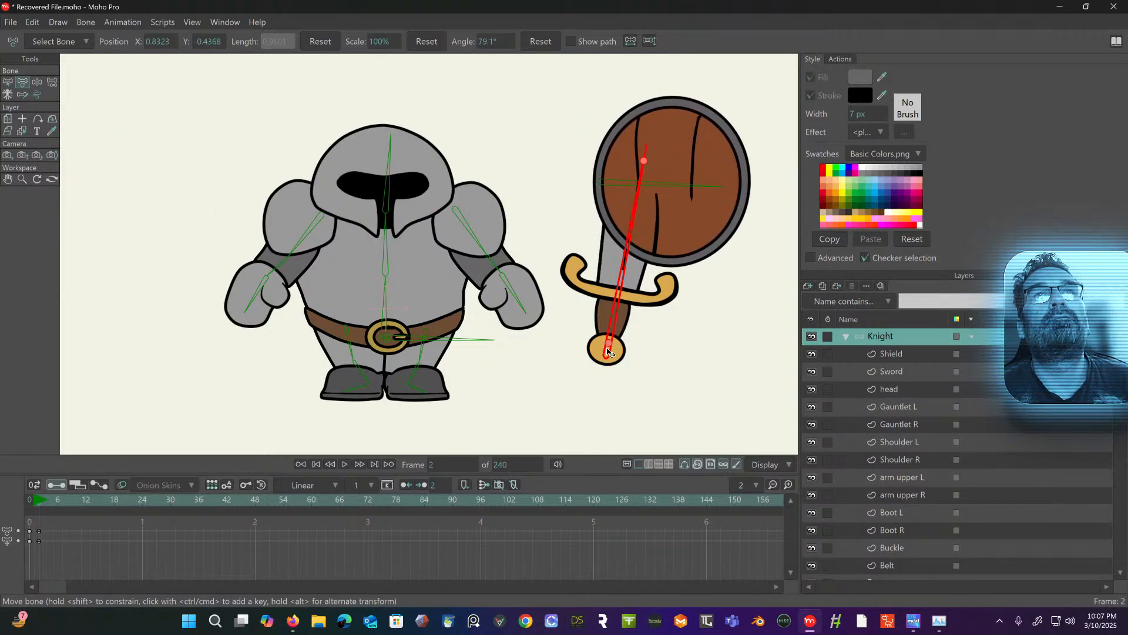
drag(611, 349, 151, 261)
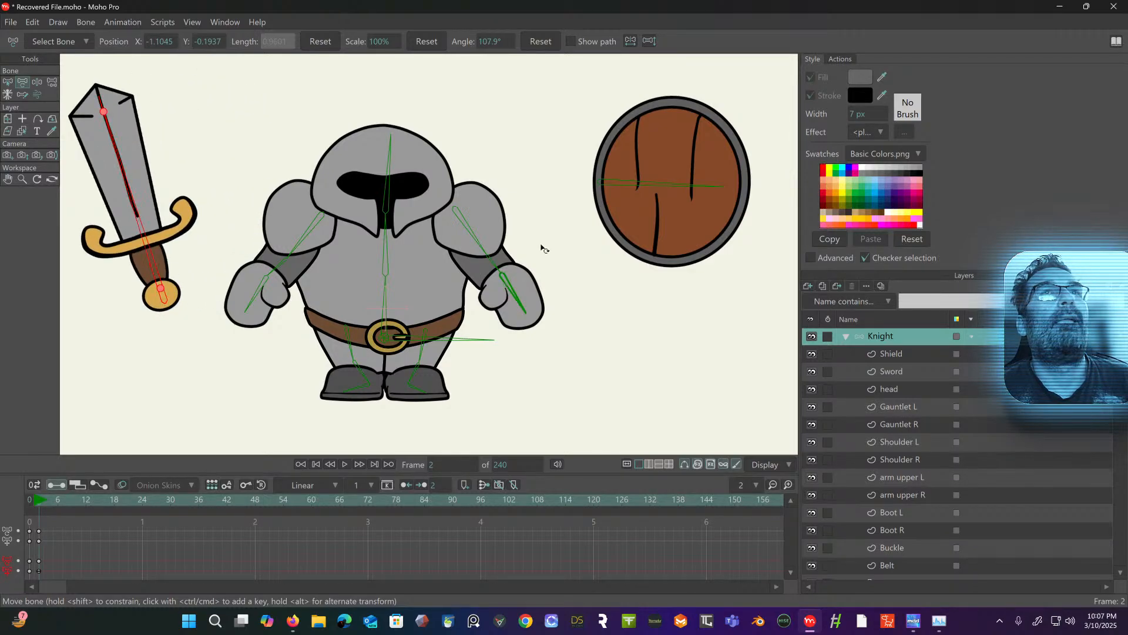
- Delete the shield and sword bone keyframes at frame 2 and return to frame 0
click(40, 84)
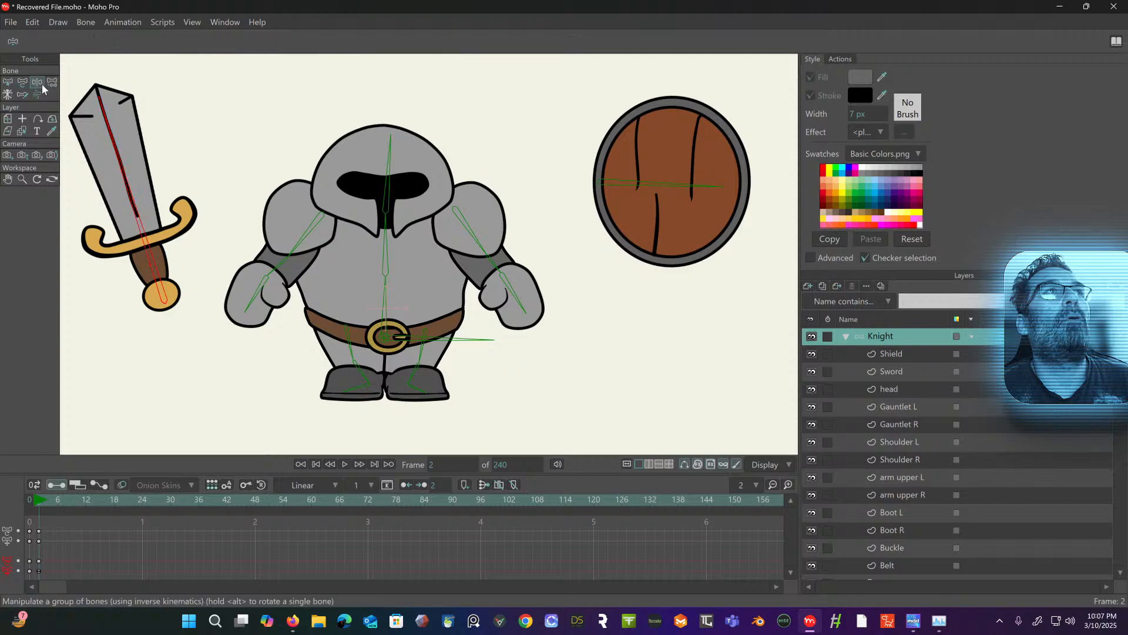
drag(63, 523, 10, 592)
key(Delete)
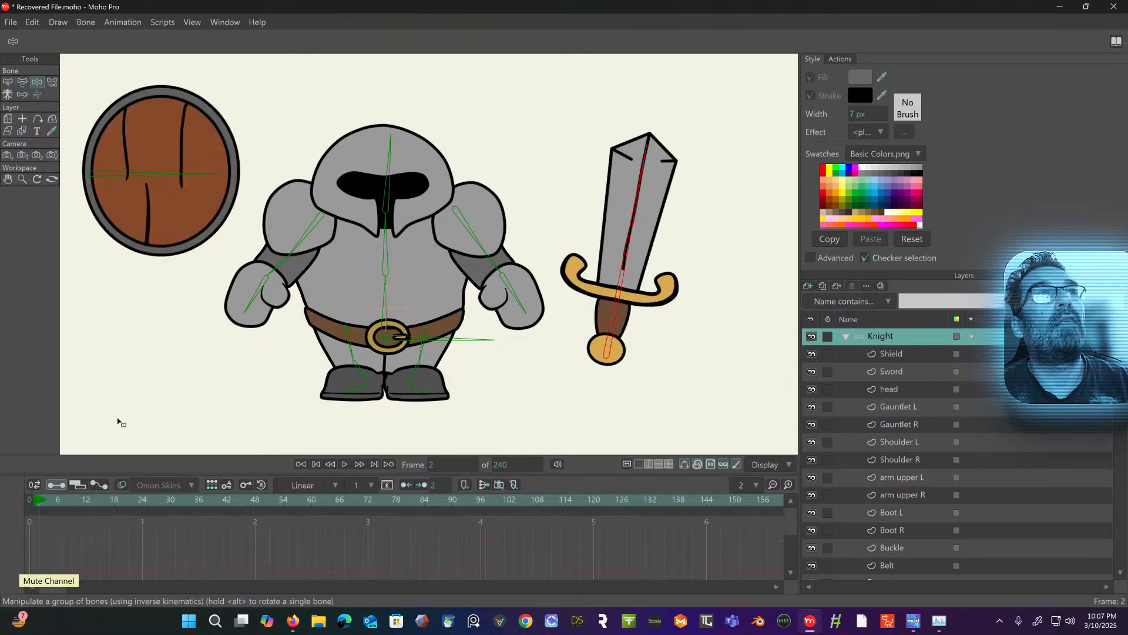
click(27, 499)
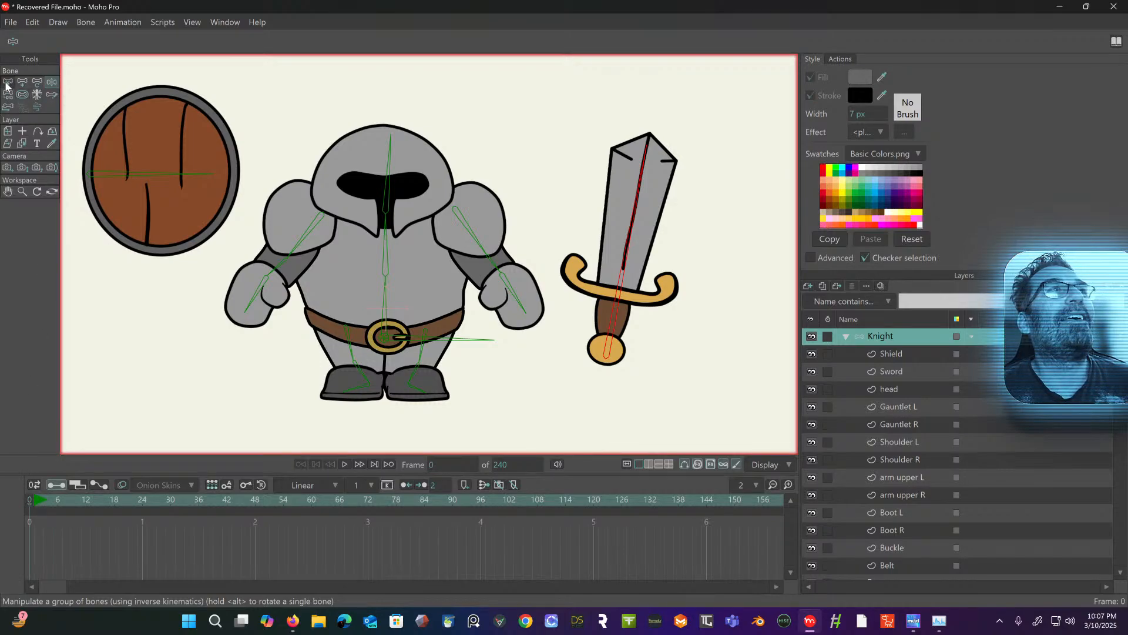
- At frame 0, swap the rest positions of the shield bone and the sword bone across the knight, tilting the sword bone to about 105°
click(38, 81)
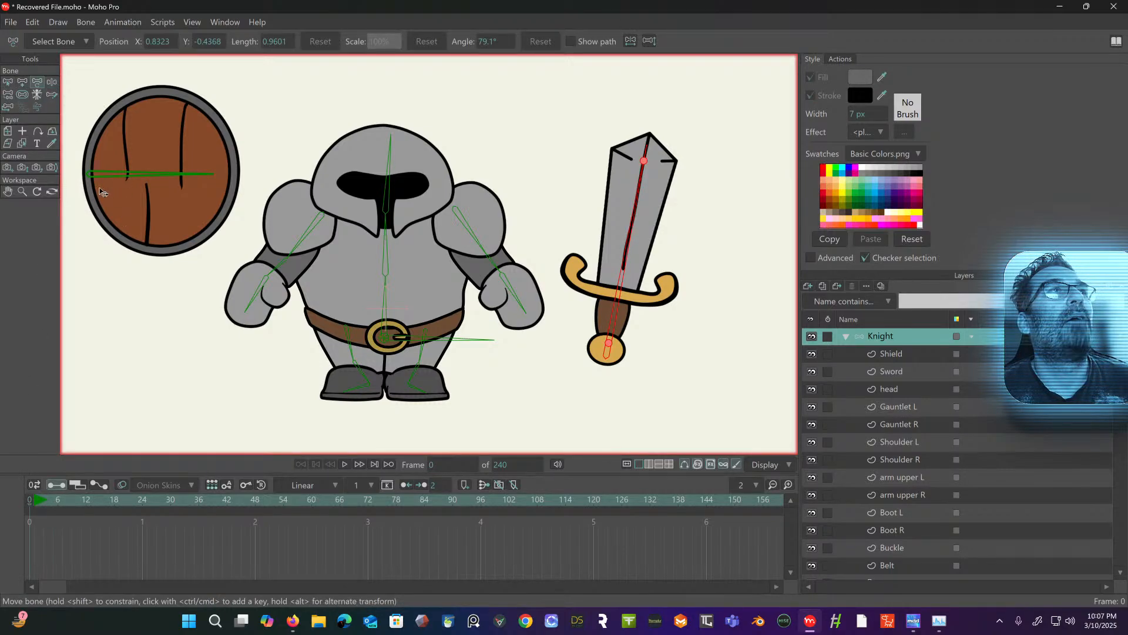
click(97, 175)
drag(112, 167, 658, 185)
click(609, 352)
drag(609, 353, 126, 302)
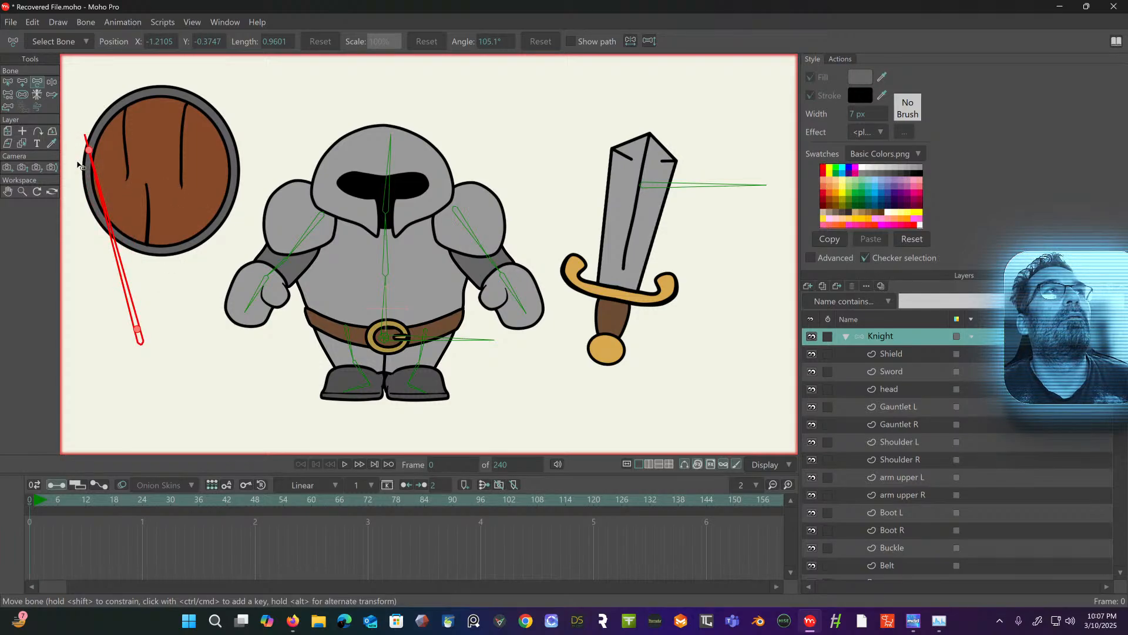
- Move the Shield and Sword layers onto their relocated bones with Transform Layer, rotating the Sword layer about 15.7° to match its bone
right_click(898, 356)
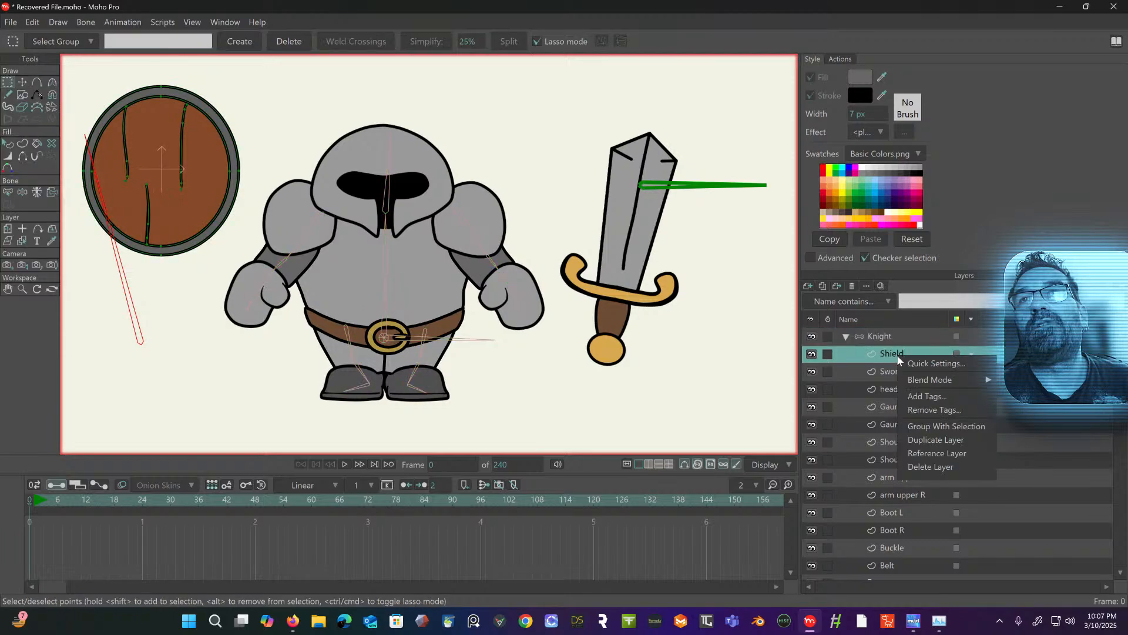
click(21, 228)
drag(128, 205, 665, 221)
click(633, 268)
drag(633, 269, 164, 269)
drag(233, 276, 147, 237)
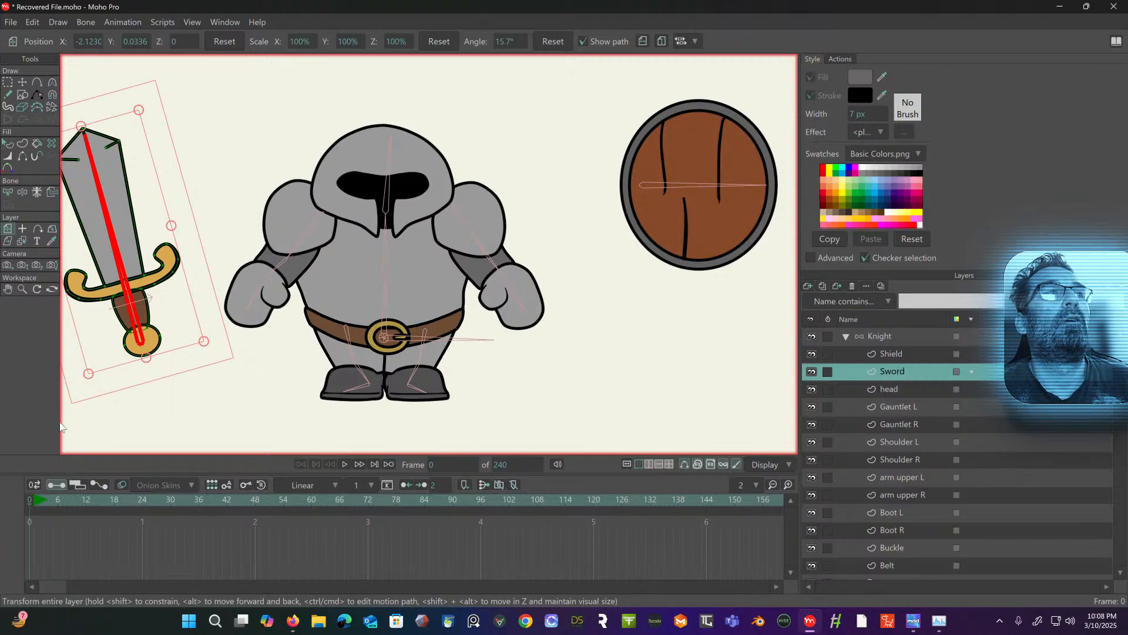
- Select the Knight bone layer at frame 1 and pull the sword closer to the knight with Manipulate Bones
click(36, 505)
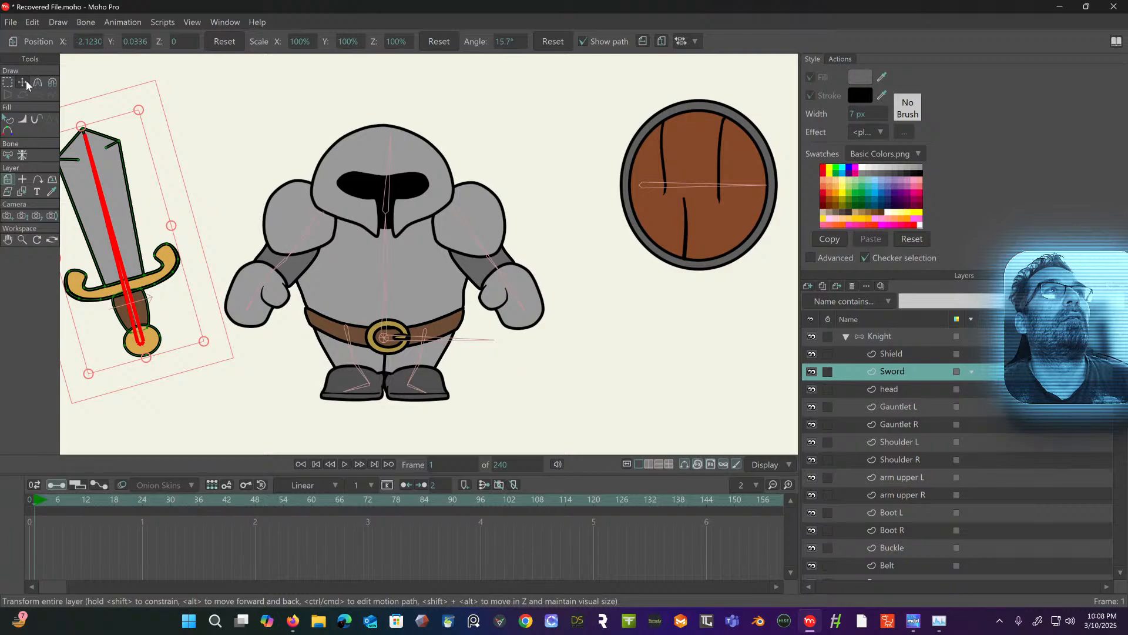
click(919, 329)
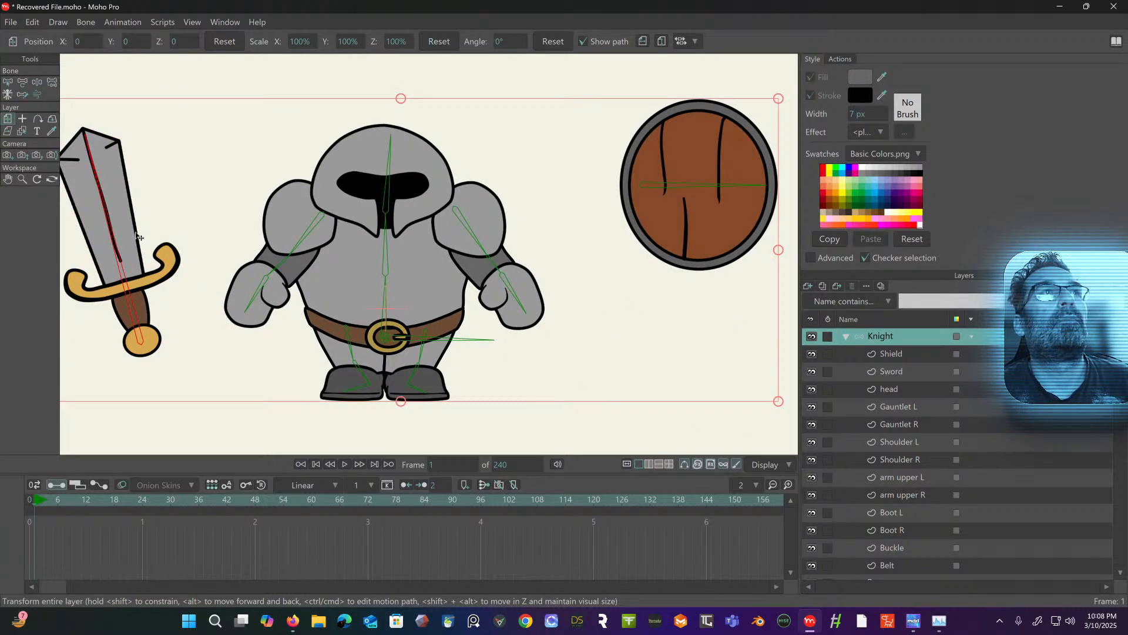
click(37, 82)
drag(104, 171, 170, 259)
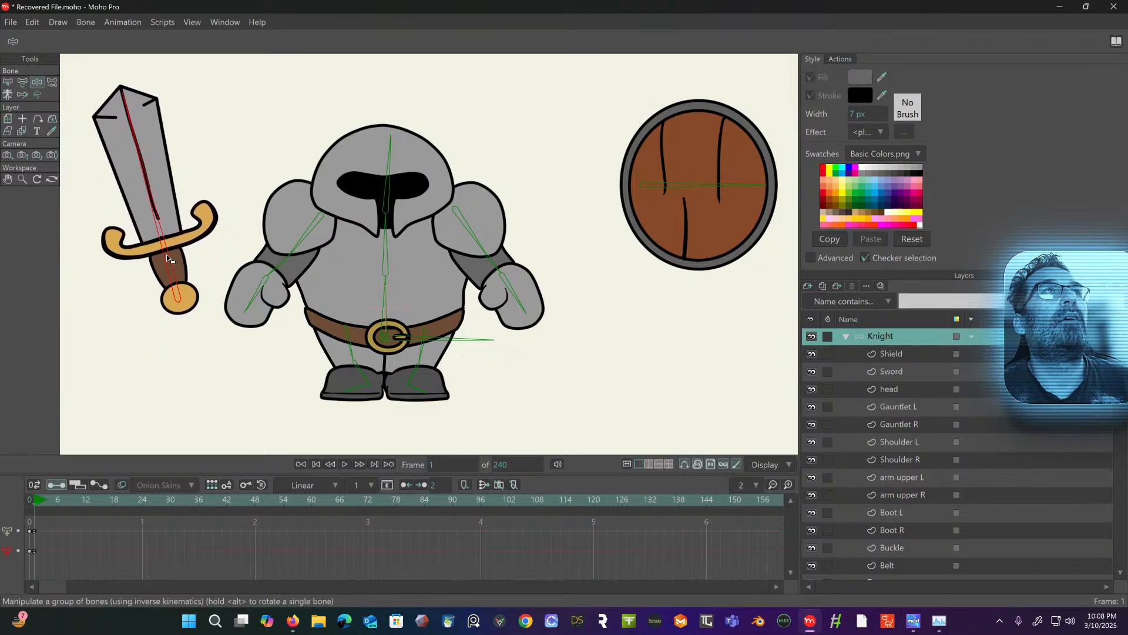
- At frame 1, straighten the sword bone and tilt the shield bone to about 370° with Transform Bone
click(22, 82)
mouse_move(146, 172)
mouse_down()
mouse_move(229, 182)
mouse_move(153, 176)
mouse_move(167, 176)
mouse_up()
mouse_move(667, 188)
mouse_down()
mouse_move(671, 203)
mouse_move(676, 188)
mouse_move(654, 197)
mouse_up()
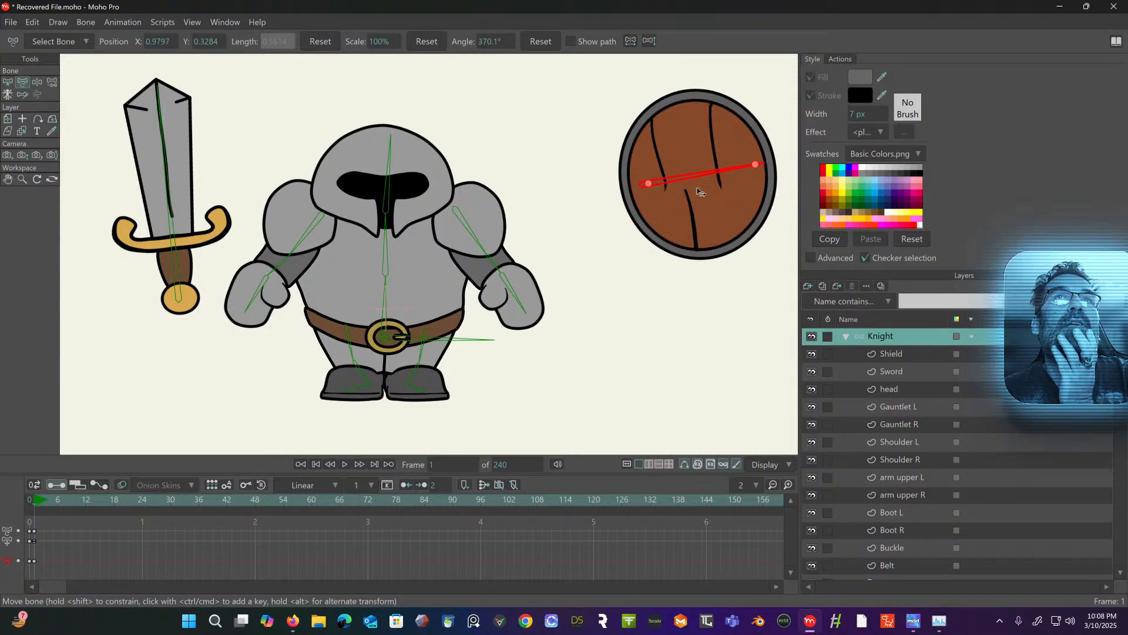
- Select the head bone and test the head and the upper arm on the shield side with Manipulate Bones at frame 1
click(8, 82)
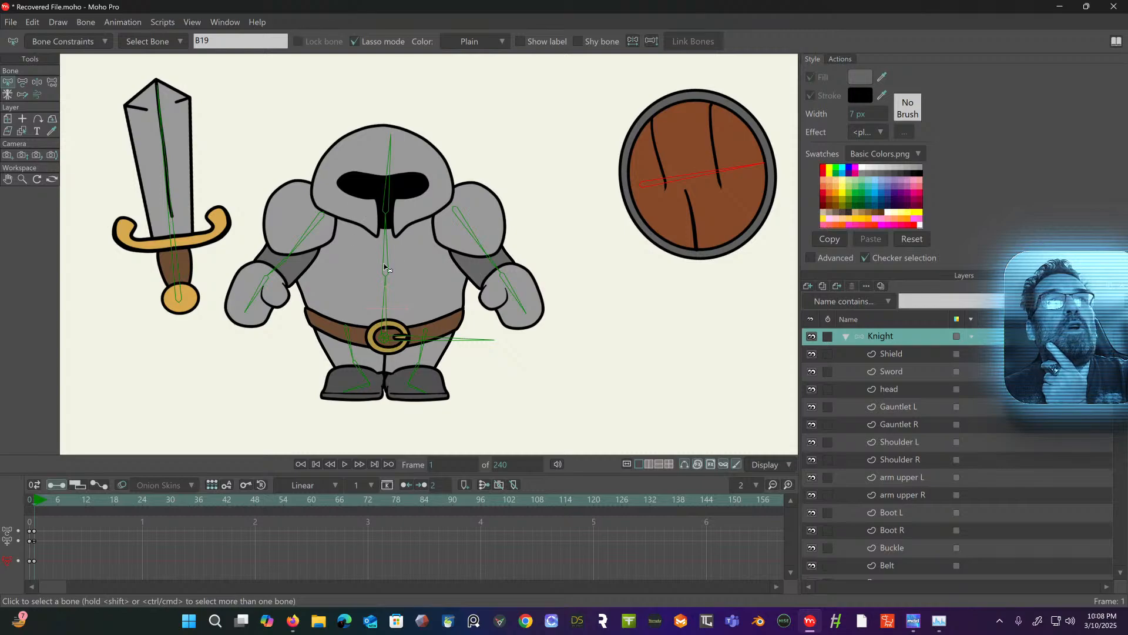
click(391, 174)
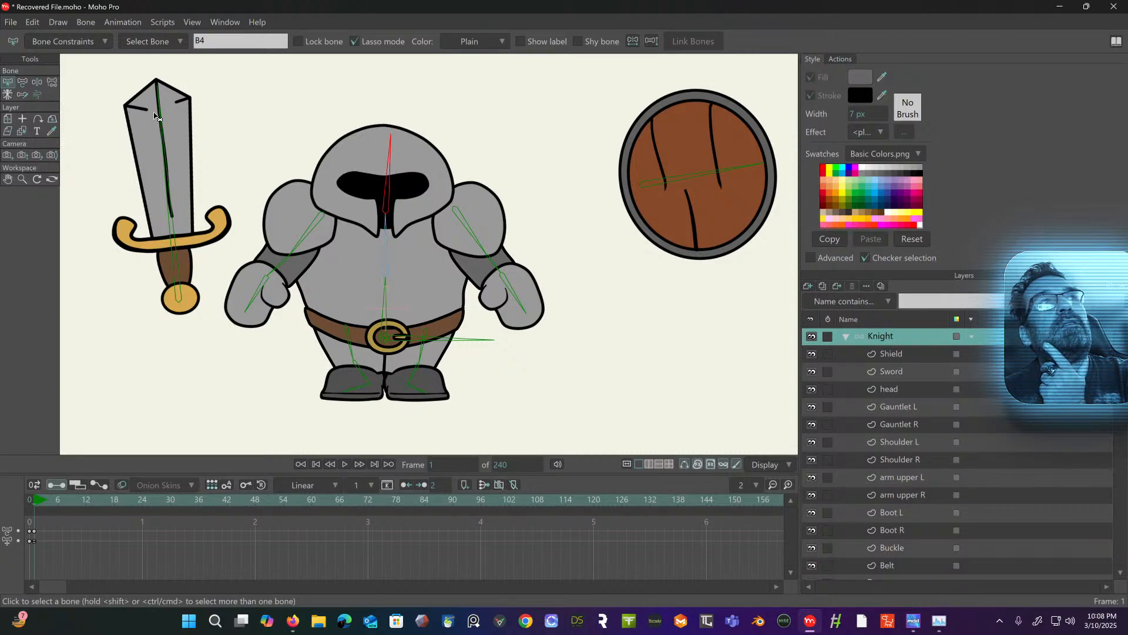
click(37, 82)
drag(393, 176, 430, 175)
mouse_move(476, 231)
mouse_down()
mouse_move(511, 282)
mouse_move(564, 235)
mouse_move(474, 232)
mouse_up()
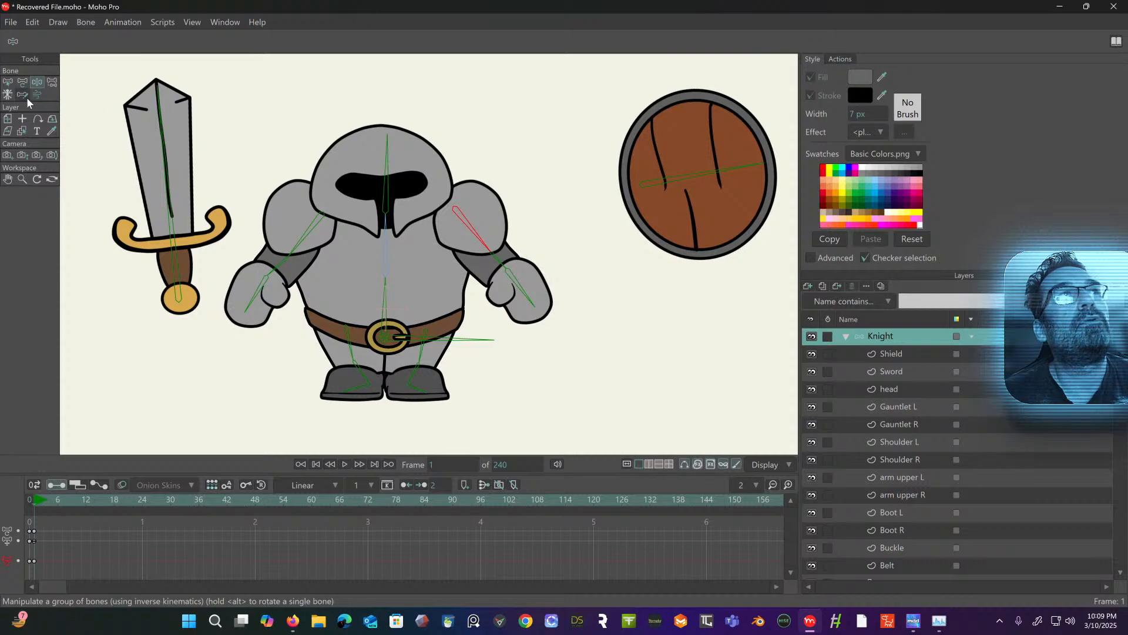
click(8, 84)
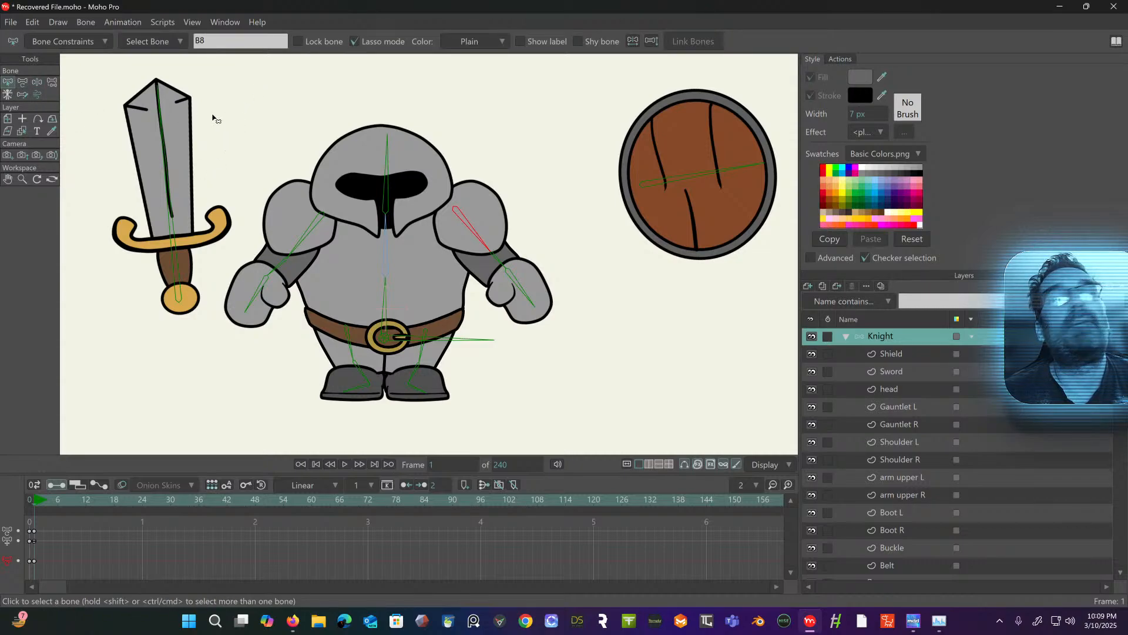